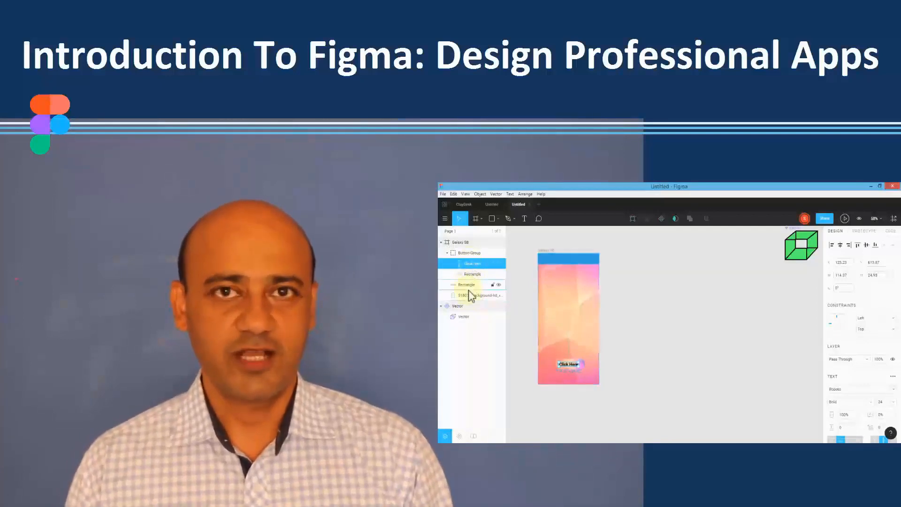
# Duplicate the Galaxy S8 frame twice and place the copies so the three frames stand side by side
pyautogui.click(460, 241)
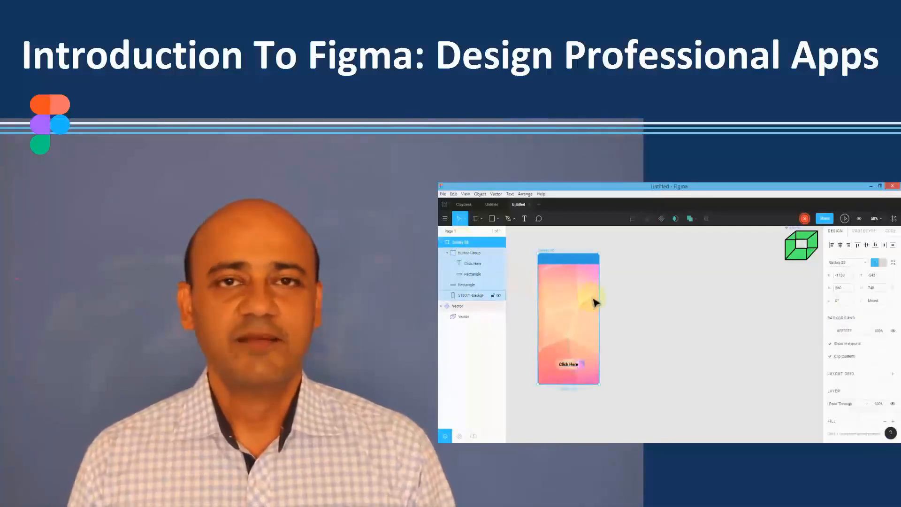
pyautogui.hotkey('ctrl', 'v')
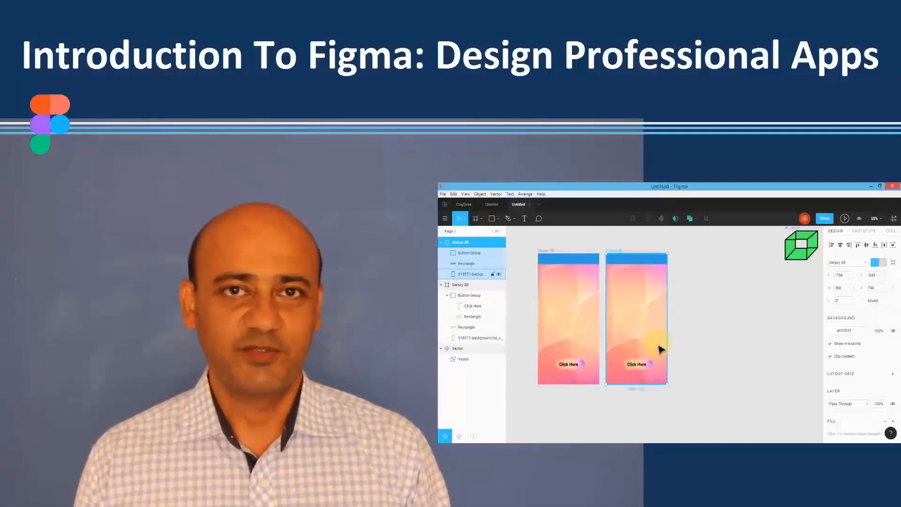
pyautogui.hotkey('ctrl', 'v')
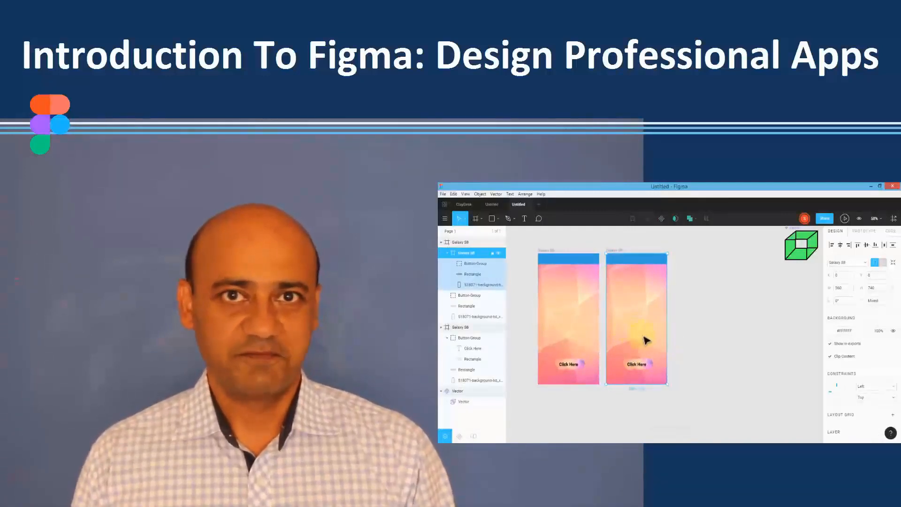
pyautogui.moveTo(645, 339); pyautogui.dragTo(718, 335)
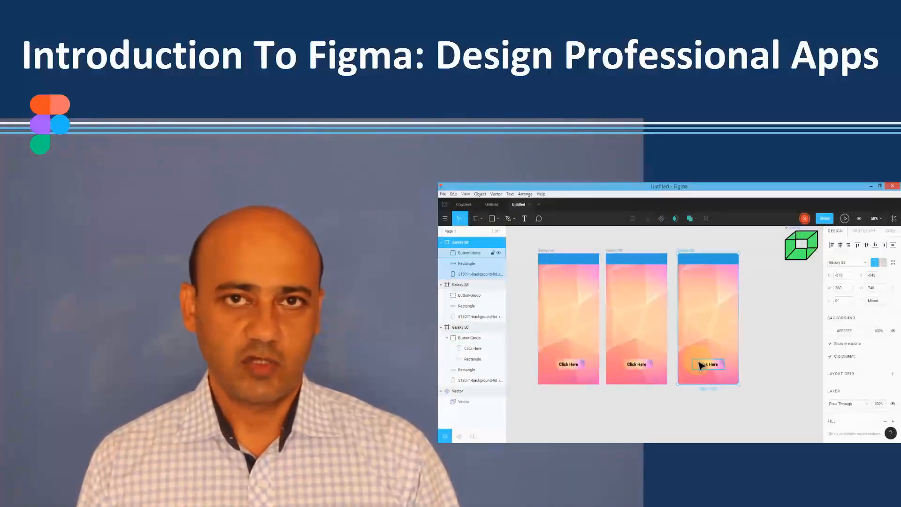
# Change the font of the Click Here label in the first frame to Redressed, working at 80% zoom
pyautogui.click(568, 366)
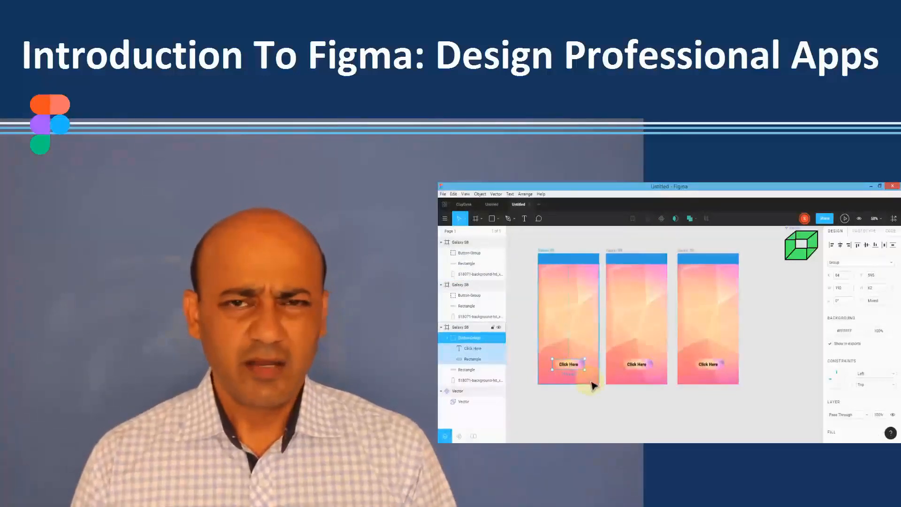
pyautogui.click(875, 218)
pyautogui.click(857, 240)
pyautogui.hscroll(-2, 746, 316)
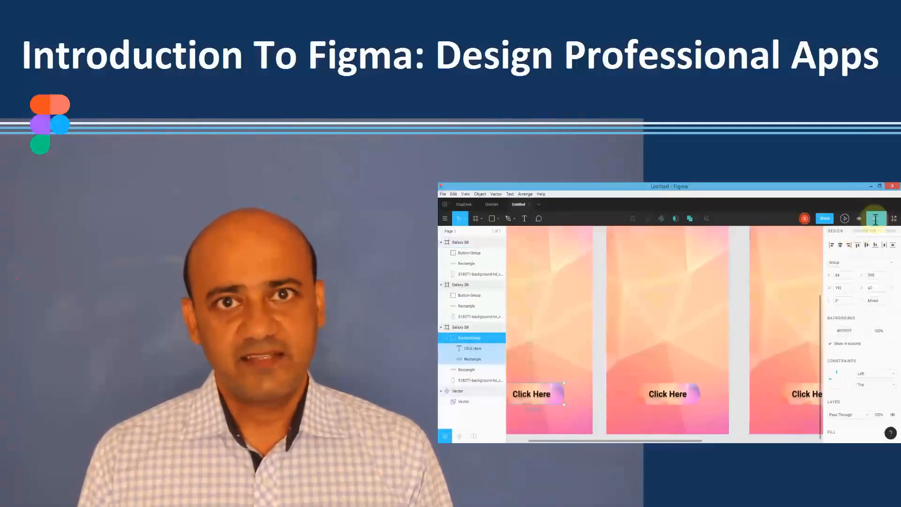
pyautogui.write('80')
pyautogui.press('Return')
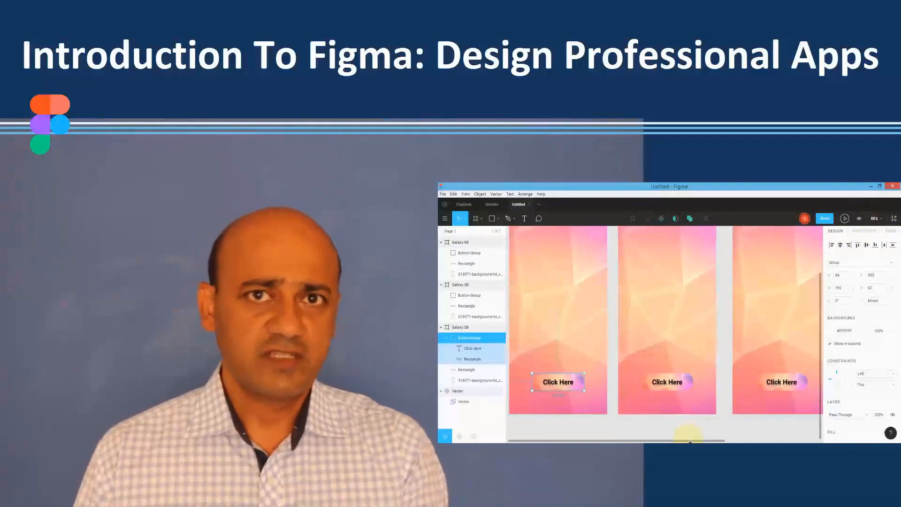
pyautogui.moveTo(690, 441); pyautogui.dragTo(694, 441)
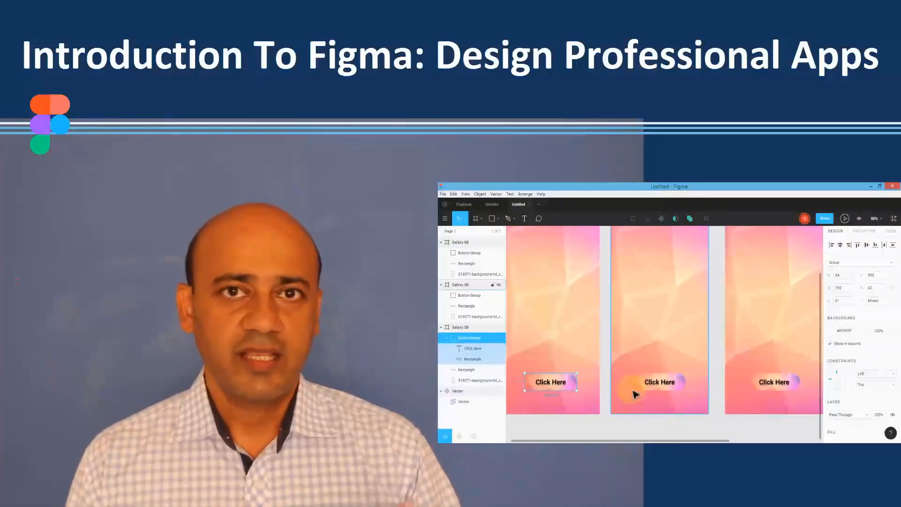
pyautogui.scroll(-1, 631, 390)
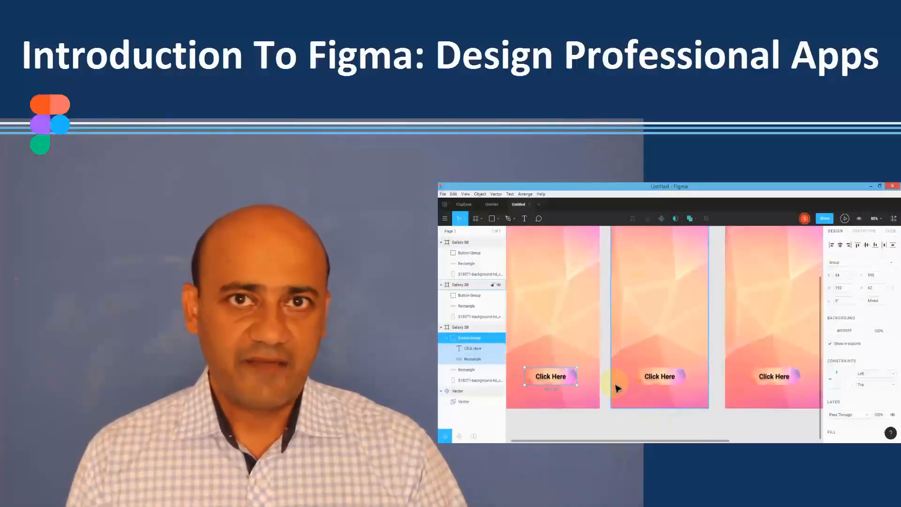
pyautogui.doubleClick(550, 378)
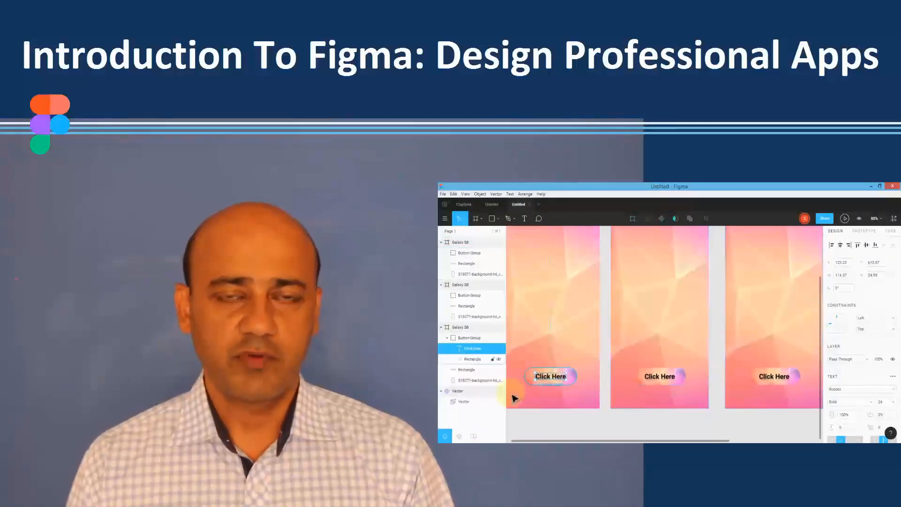
pyautogui.click(844, 390)
pyautogui.click(874, 390)
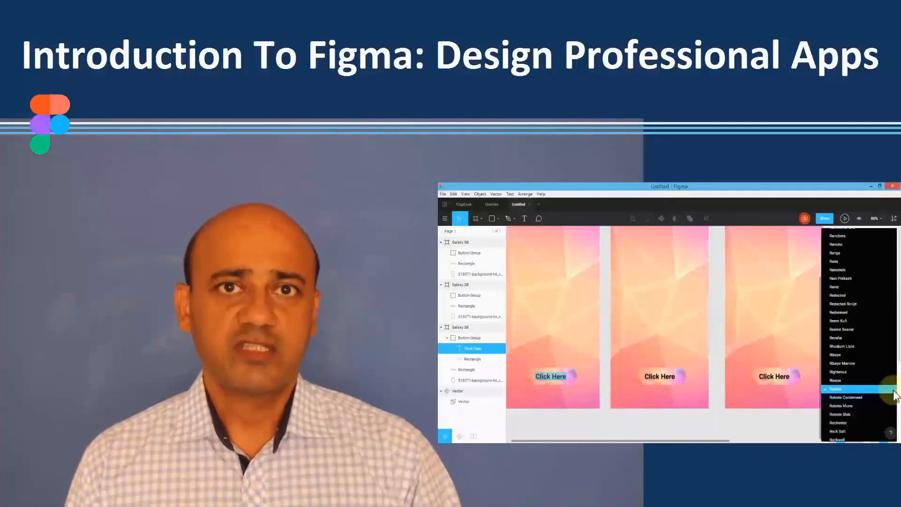
pyautogui.click(855, 313)
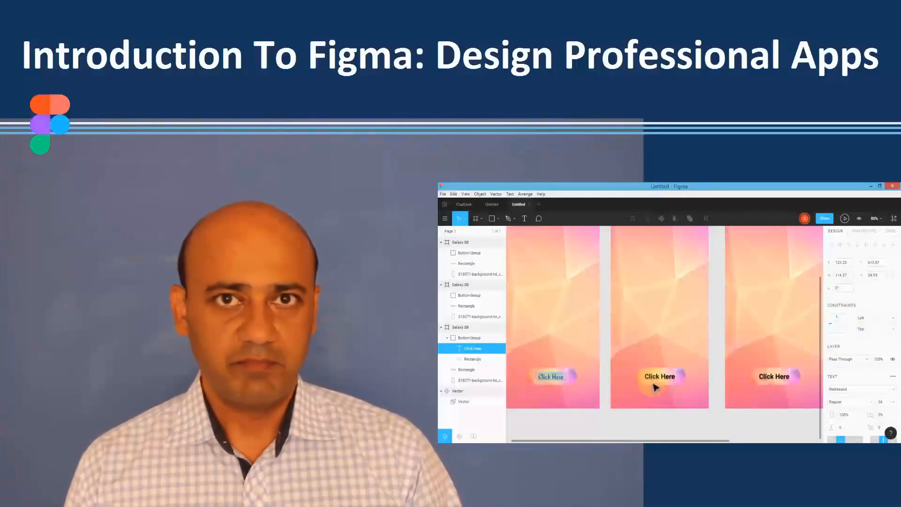
pyautogui.press('Escape')
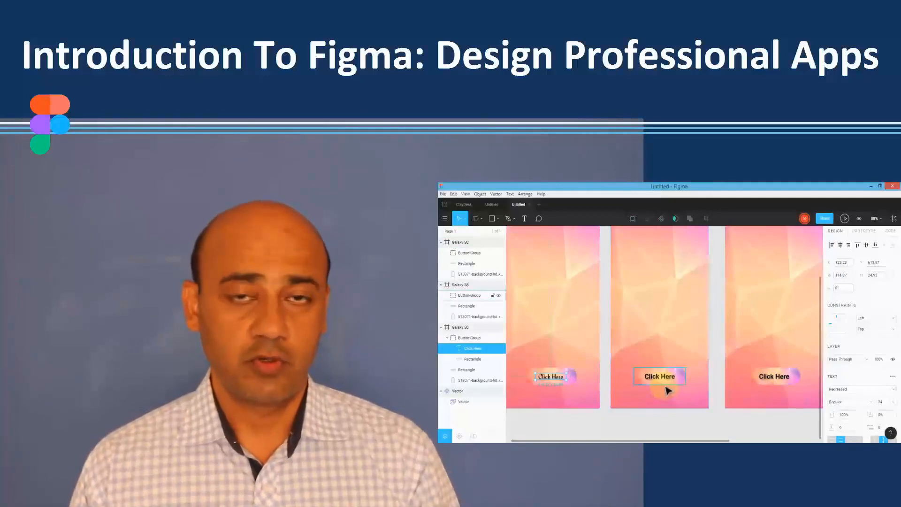
# Undo the font change on the first frame's Click Here label
pyautogui.press('Return')
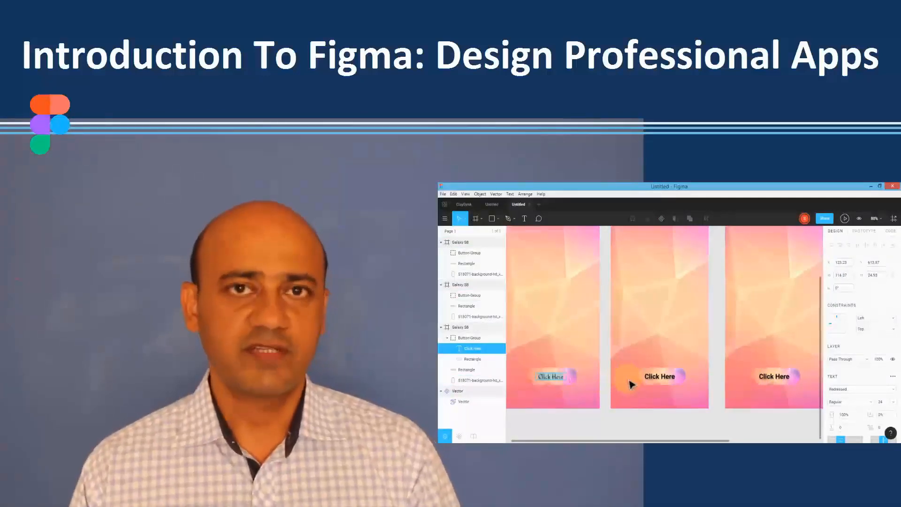
pyautogui.click(566, 410)
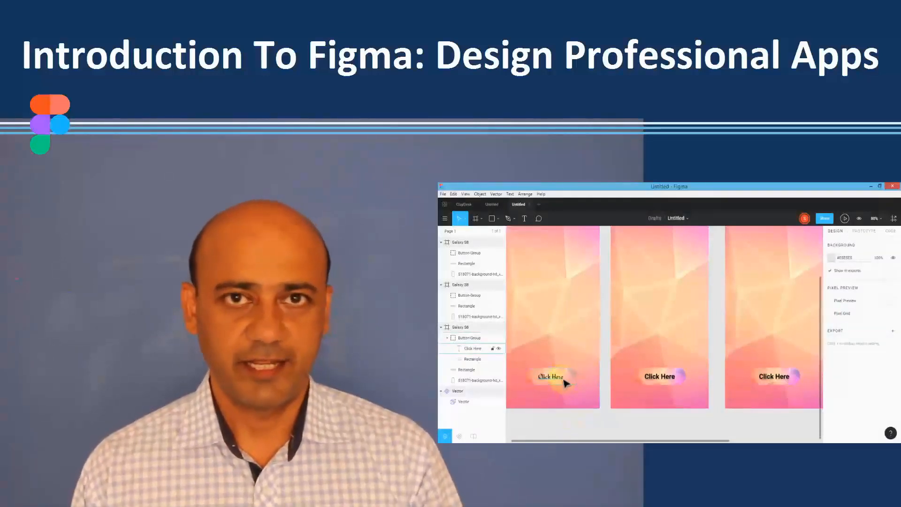
pyautogui.click(564, 380)
pyautogui.hotkey('ctrl', 'z')
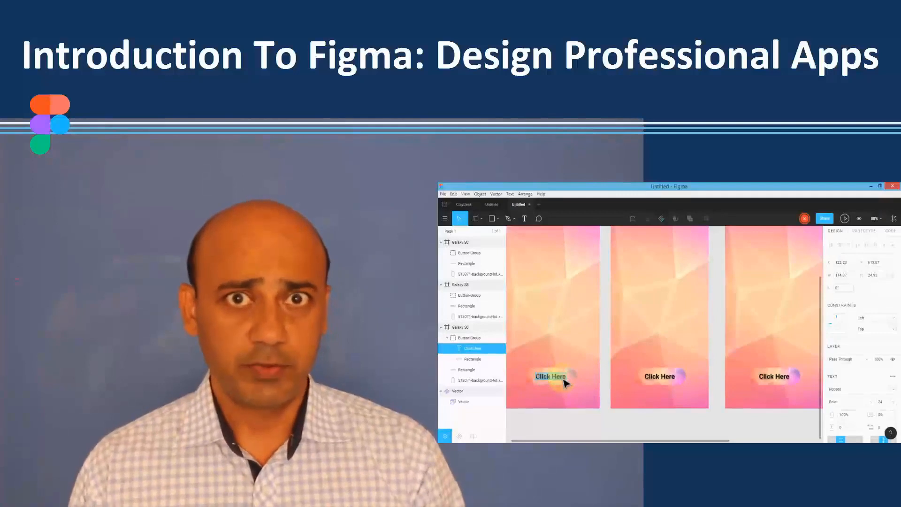
pyautogui.click(565, 362)
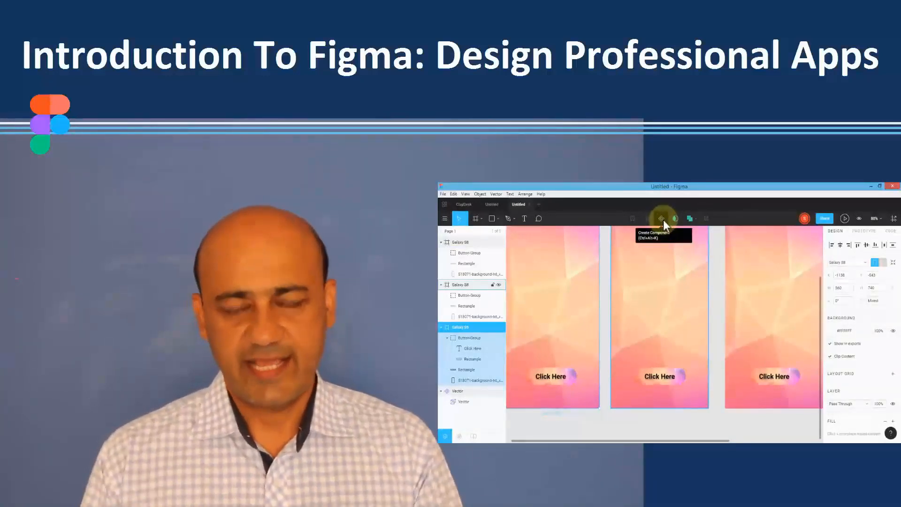
# Make the first frame's button group a component, move it onto the canvas below the frames and back to its place in that frame
pyautogui.click(558, 378)
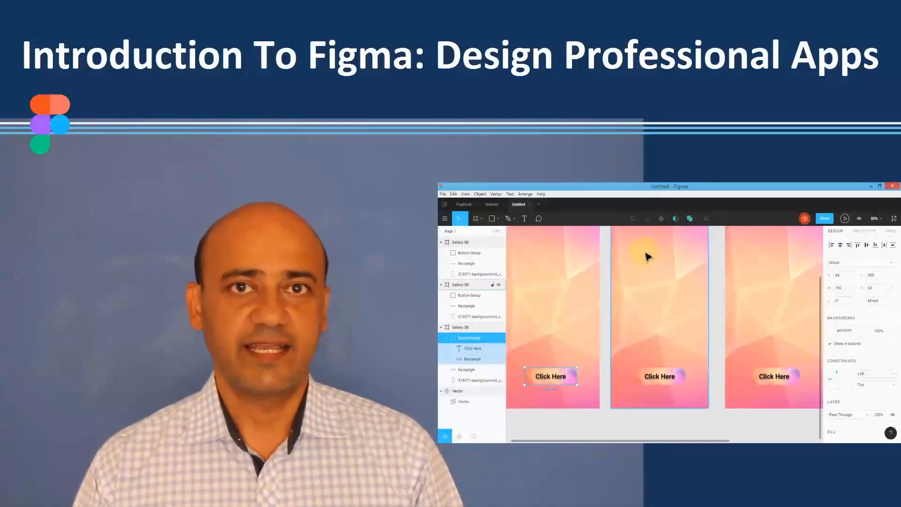
pyautogui.click(661, 219)
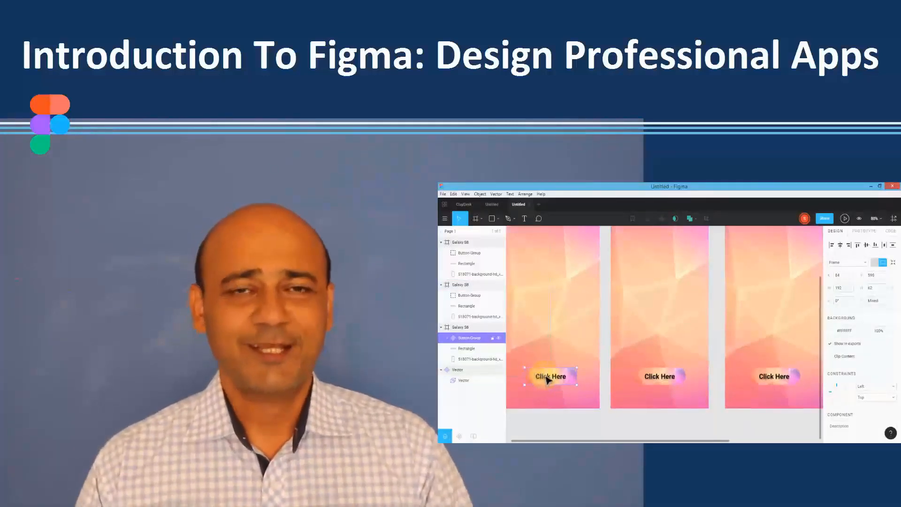
pyautogui.moveTo(547, 380); pyautogui.dragTo(621, 426)
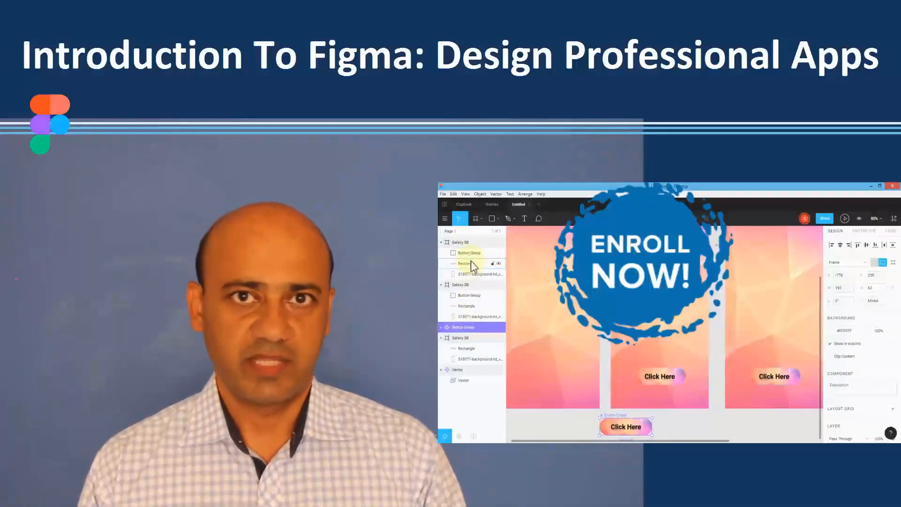
pyautogui.moveTo(613, 427); pyautogui.dragTo(551, 376)
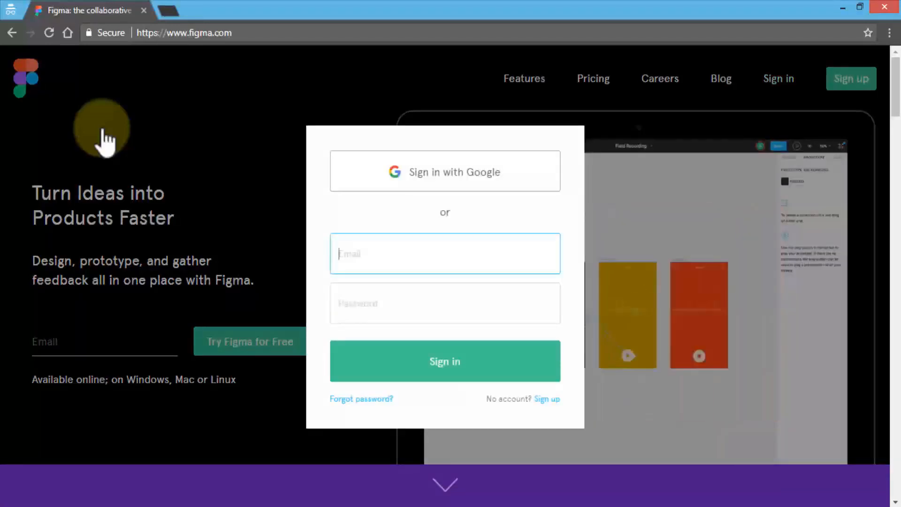
# Sign in to the Figma website with the account e-mail and password
pyautogui.write('clay')
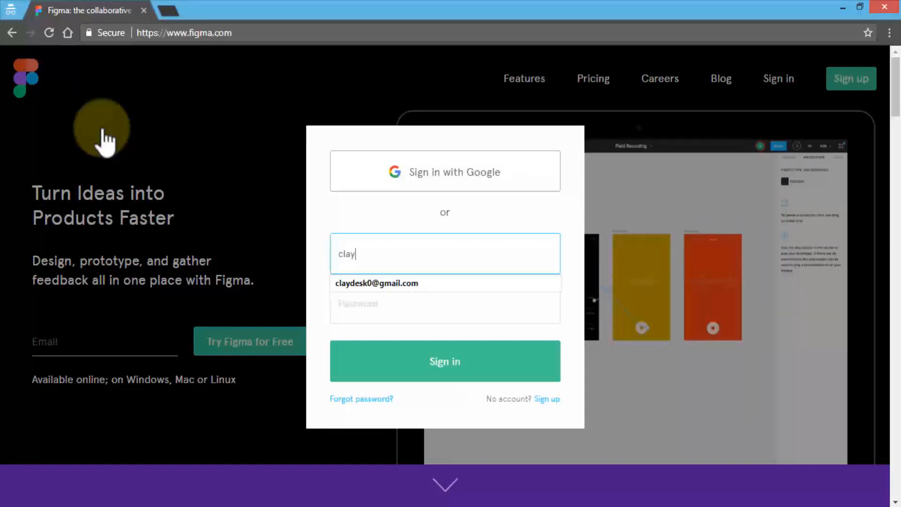
pyautogui.press('Down')
pyautogui.press('Return')
pyautogui.press('Tab')
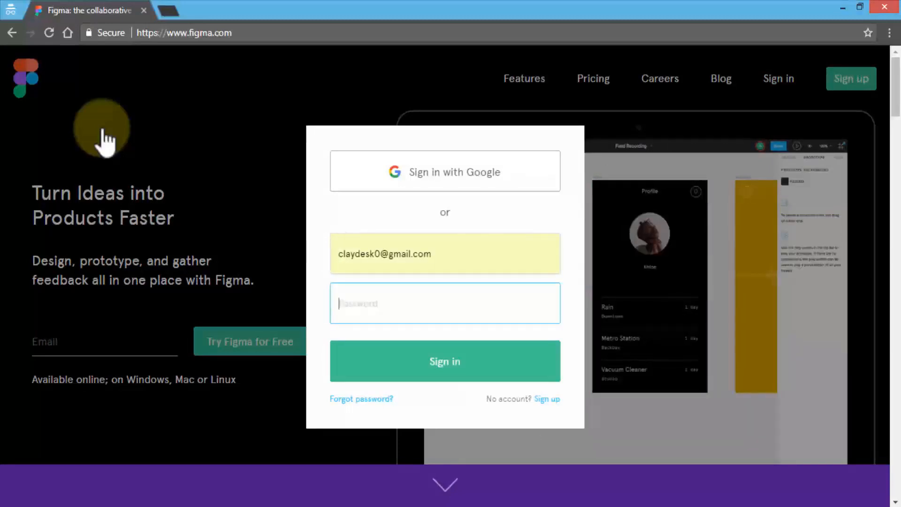
pyautogui.write('********')
pyautogui.press('Return')
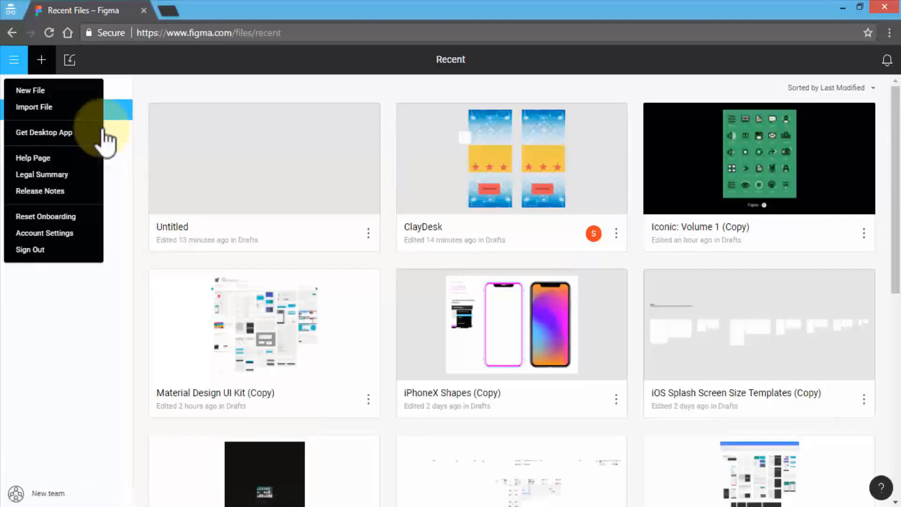
# Look through the file search, the drafts and the deleted files in the file browser
pyautogui.click(104, 133)
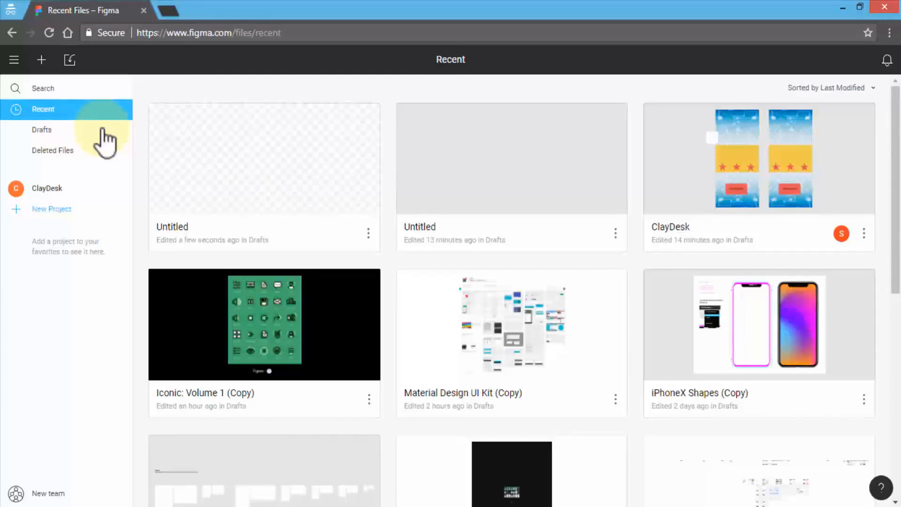
pyautogui.hotkey('ctrl', 'f')
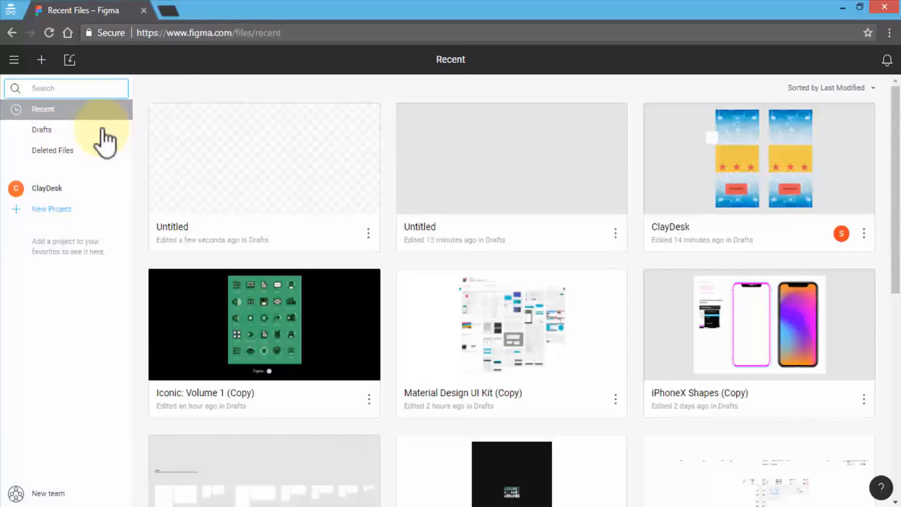
pyautogui.click(106, 141)
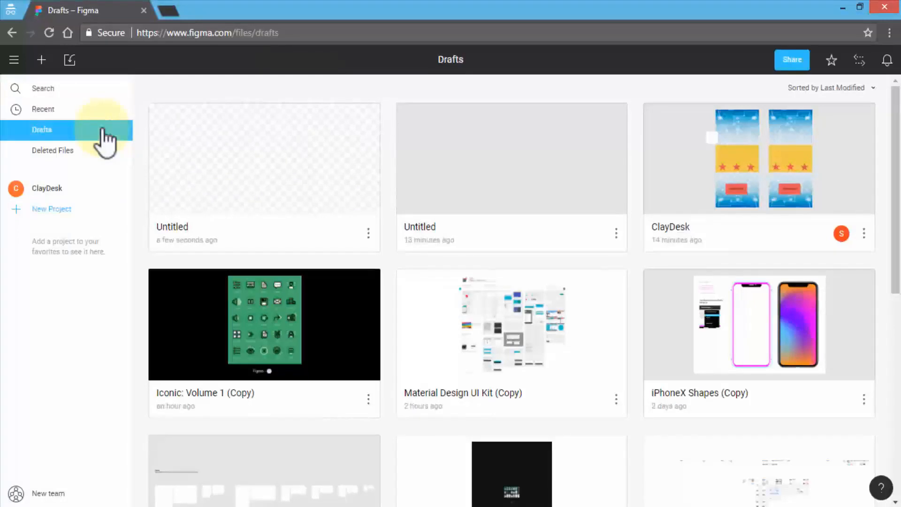
pyautogui.click(106, 149)
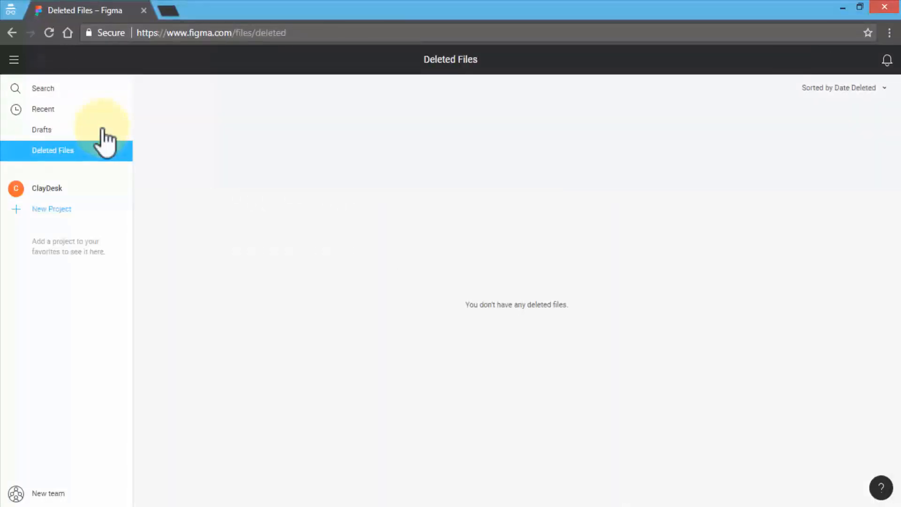
pyautogui.press('Down')
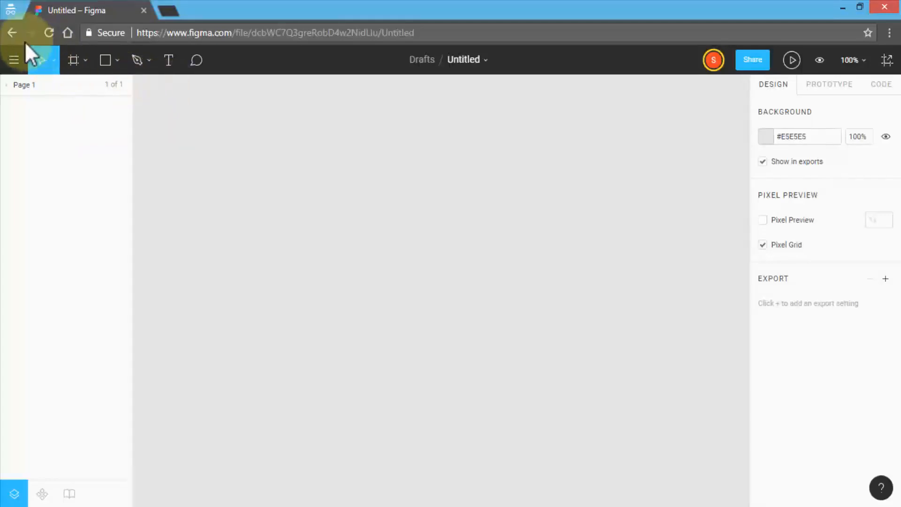
# Leave the untitled file and open the ClayDesk design from the recent files
pyautogui.click(11, 32)
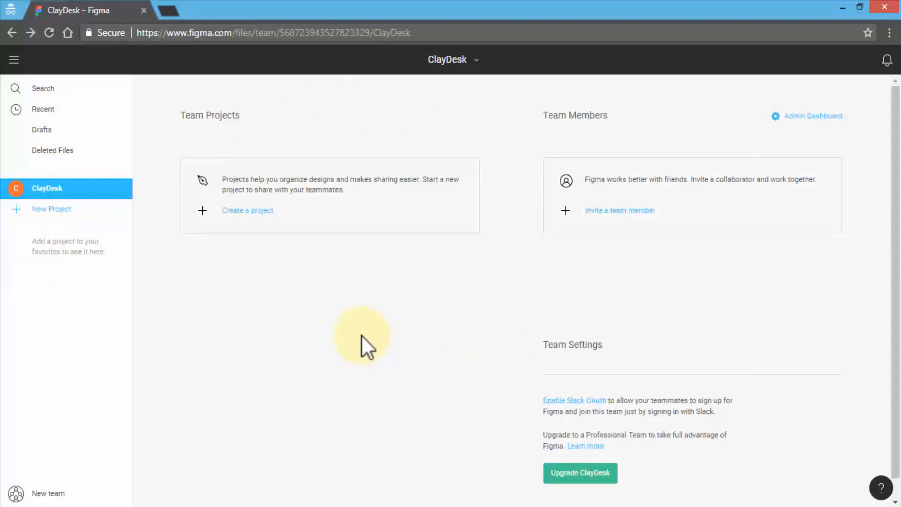
pyautogui.click(52, 113)
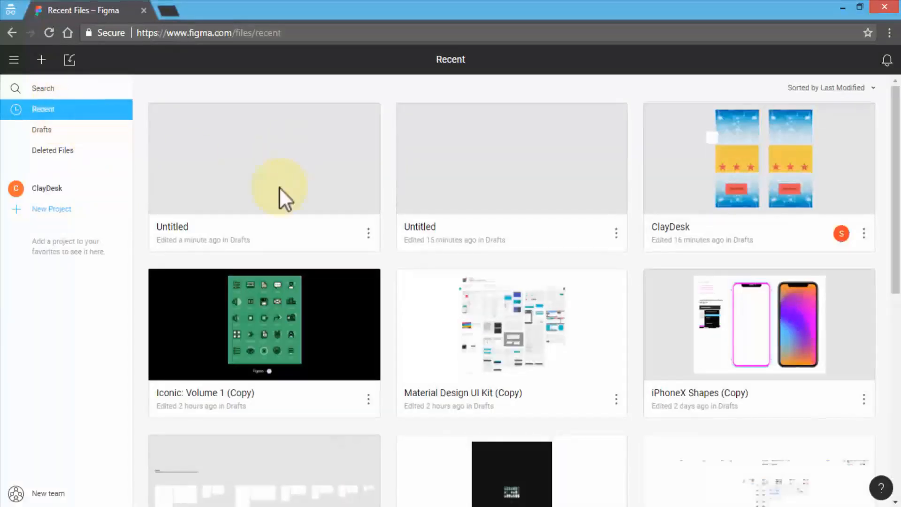
pyautogui.click(677, 195)
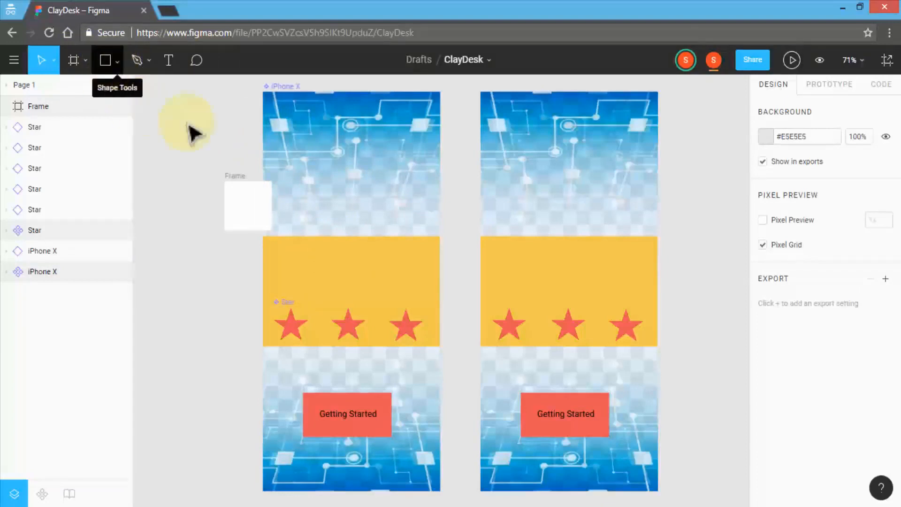
# Inspect the two iPhone X screens and the stars on the first one by selecting them in turn
pyautogui.click(530, 138)
pyautogui.click(346, 159)
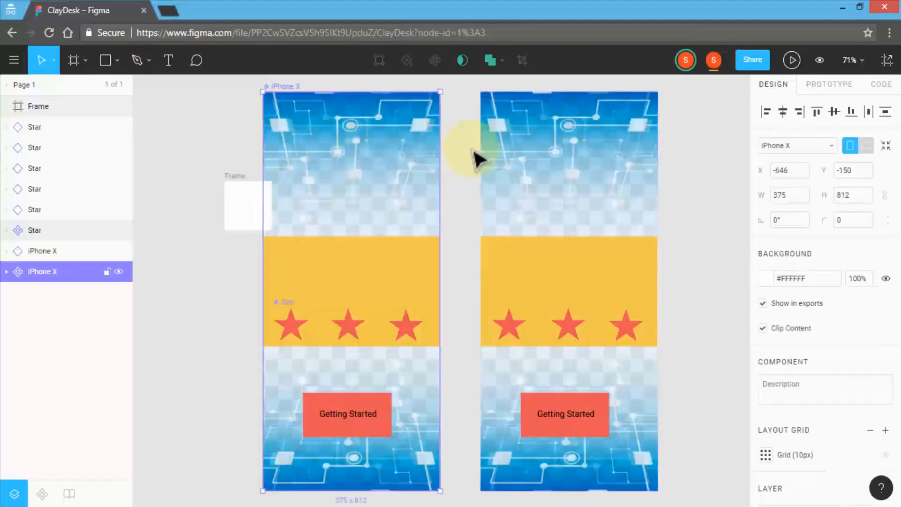
pyautogui.click(509, 147)
pyautogui.click(400, 143)
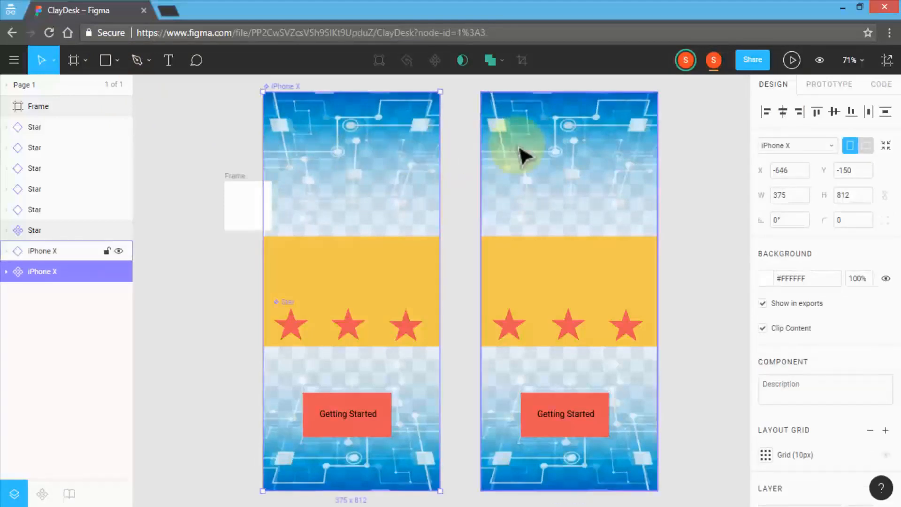
pyautogui.click(358, 334)
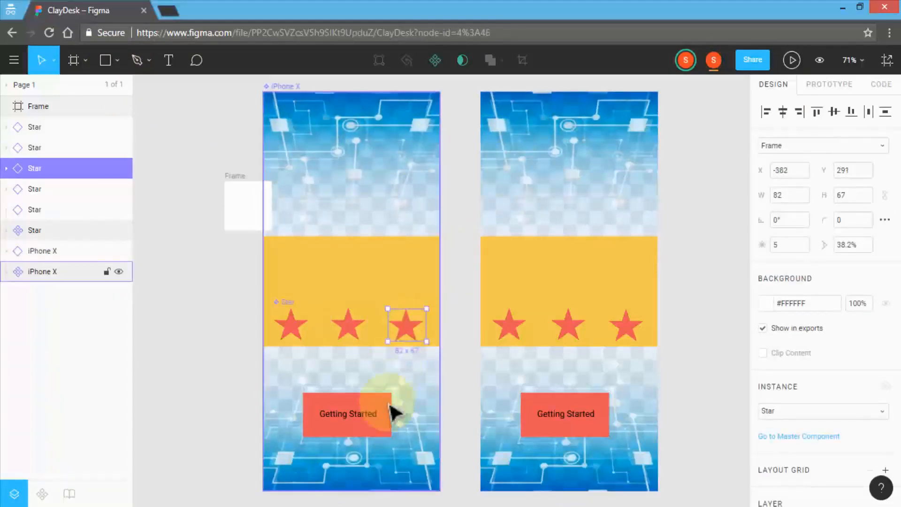
# Look through the move, region, shape, pen, text and comment tools with the second iPhone X screen selected
pyautogui.click(385, 425)
pyautogui.click(510, 422)
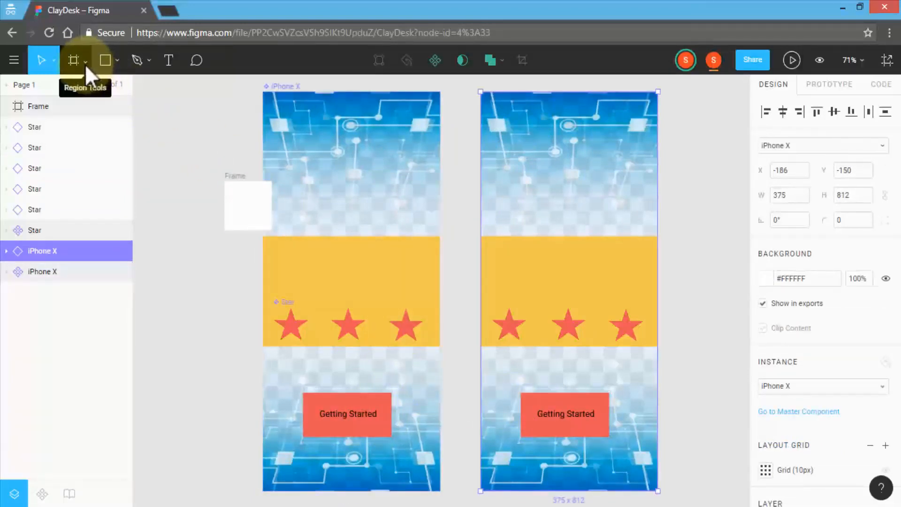
pyautogui.click(53, 69)
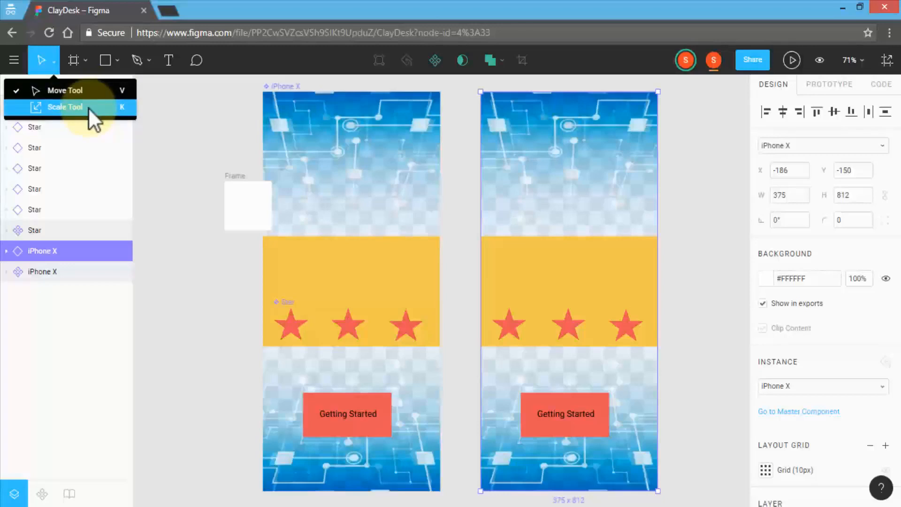
pyautogui.click(87, 60)
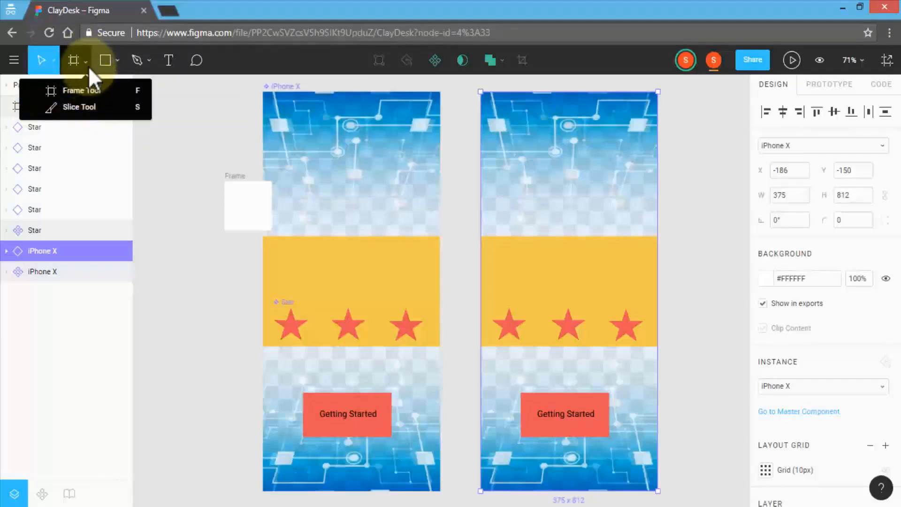
pyautogui.click(117, 60)
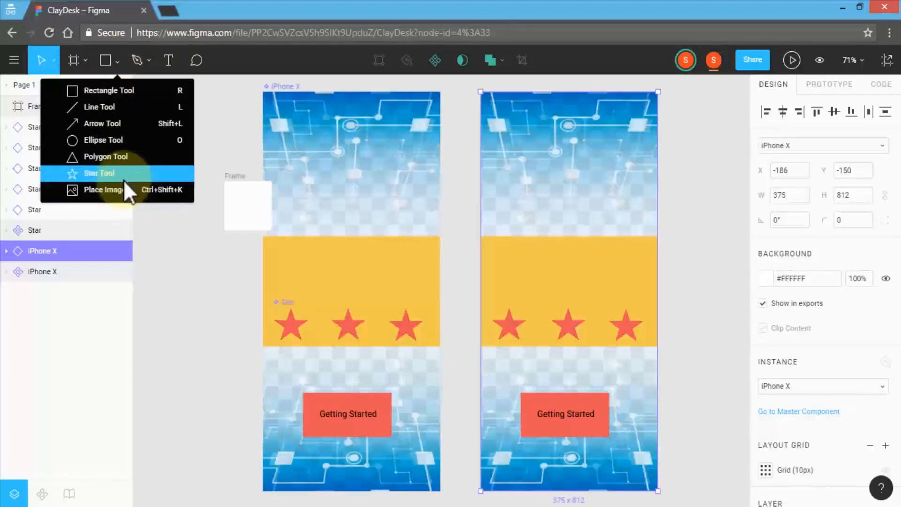
pyautogui.click(149, 61)
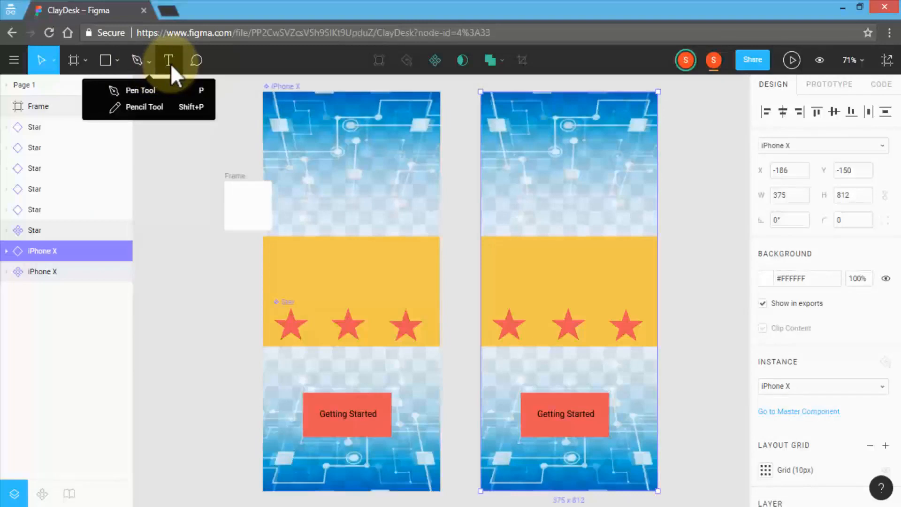
pyautogui.click(171, 64)
pyautogui.click(197, 61)
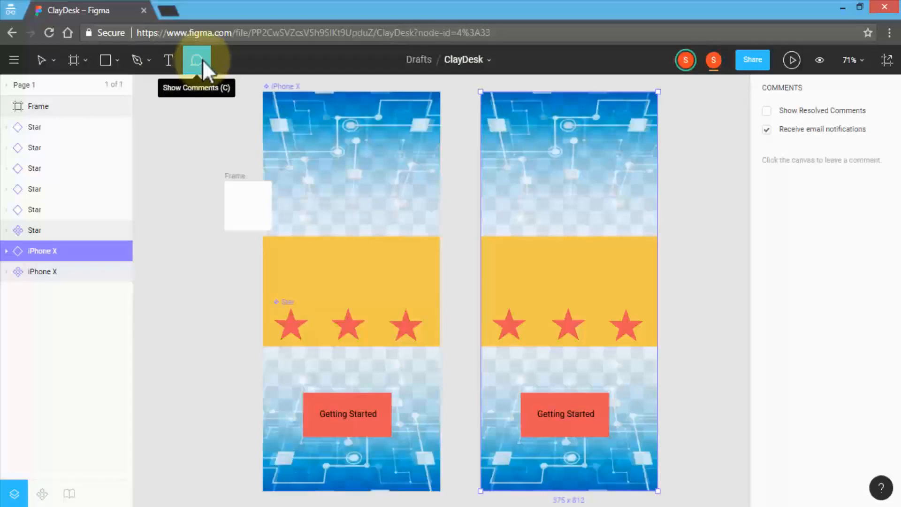
# Open the ClayDesk file name for editing, look at the file's sharing options, and leave comment mode
pyautogui.doubleClick(472, 60)
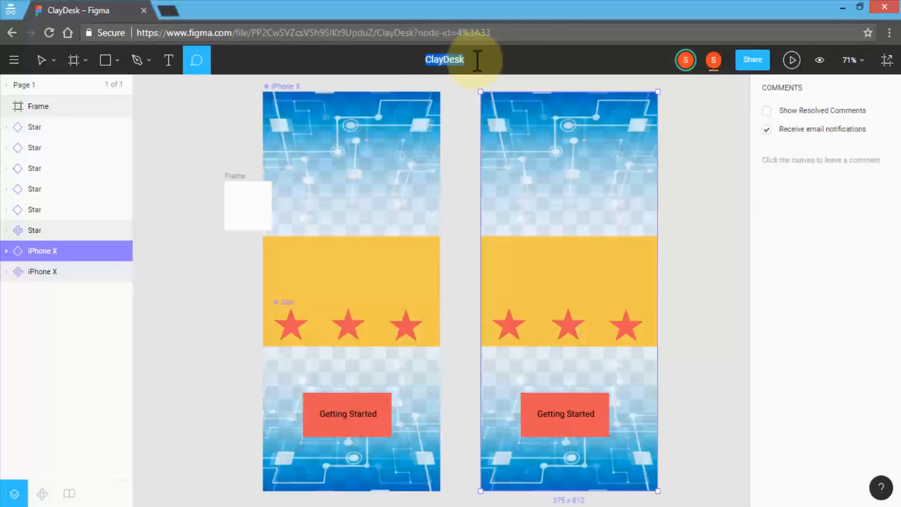
pyautogui.click(477, 60)
pyautogui.click(387, 69)
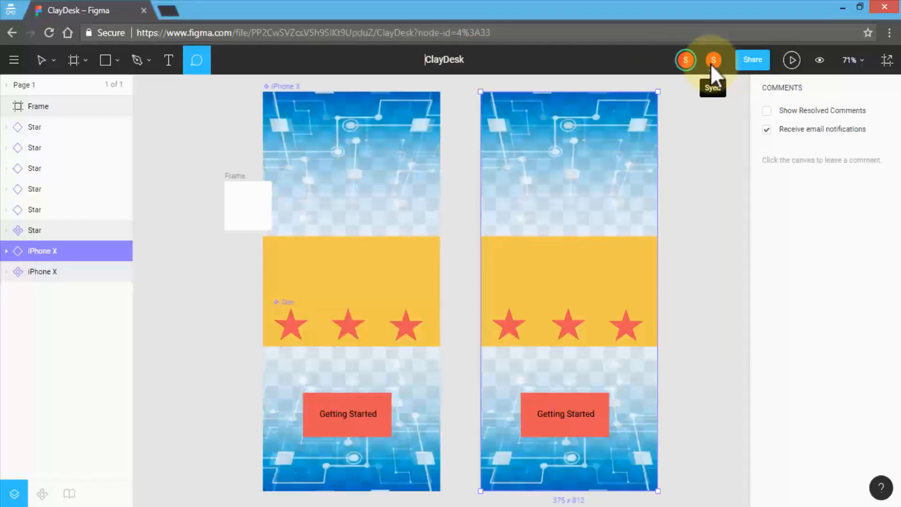
pyautogui.click(753, 60)
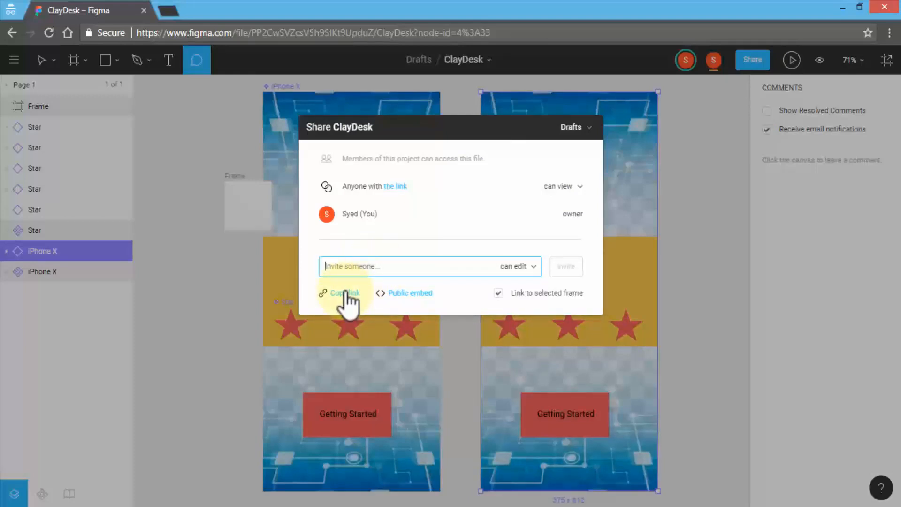
pyautogui.click(735, 111)
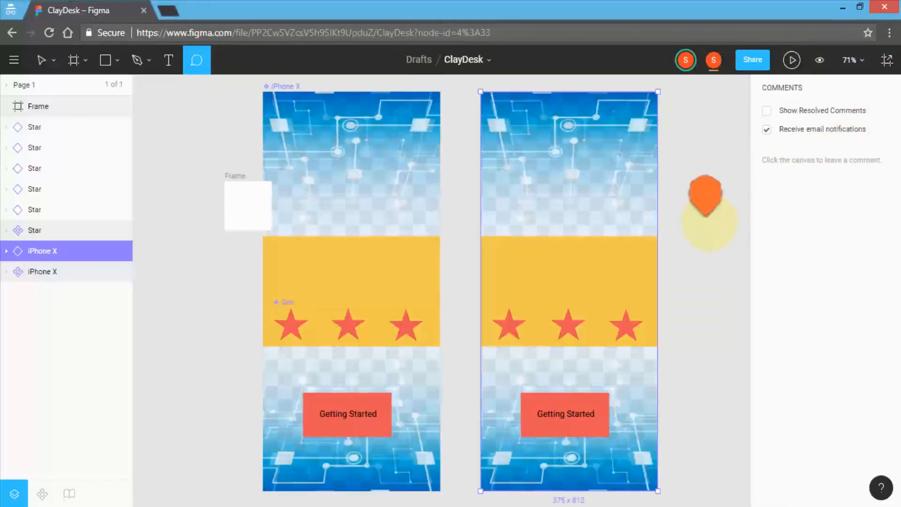
pyautogui.press('Escape')
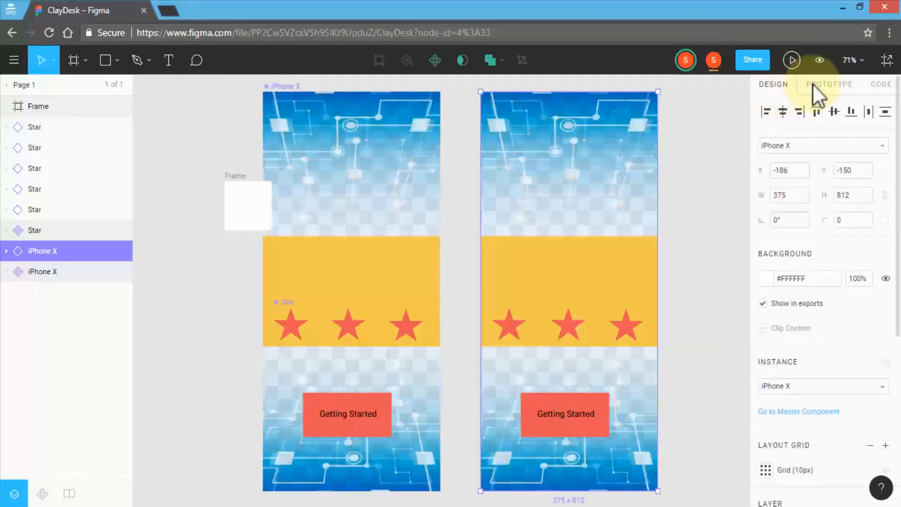
# Look at the prototype and code settings of the second iPhone X screen and return to its design properties
pyautogui.click(826, 84)
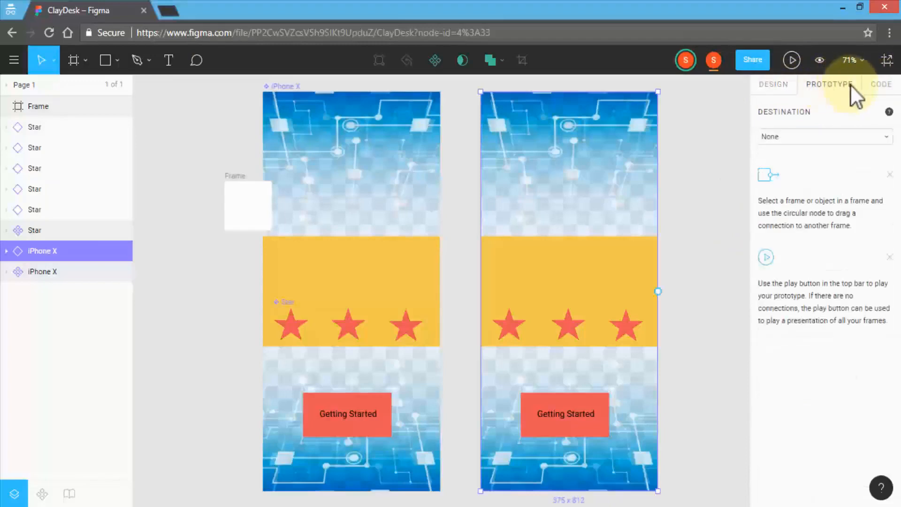
pyautogui.click(879, 86)
pyautogui.click(774, 88)
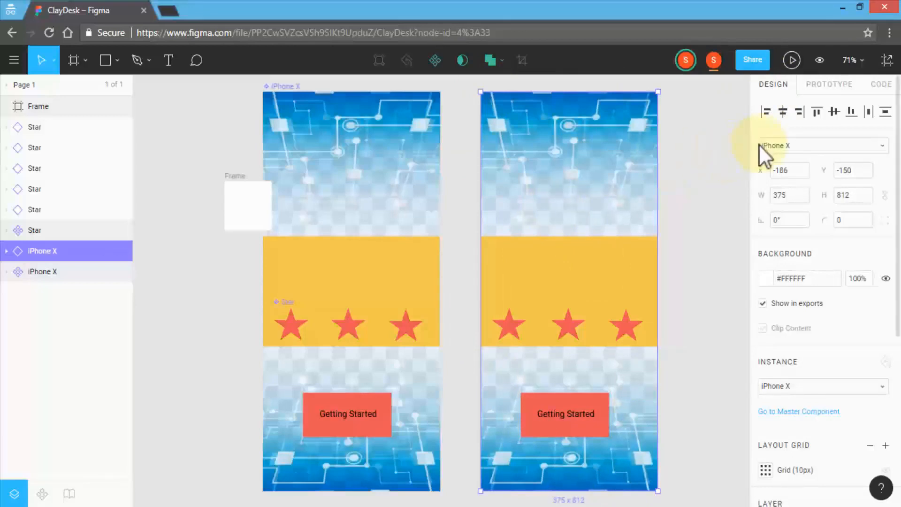
# Examine the device size presets and the design properties of the second iPhone X screen, from background to export
pyautogui.click(862, 146)
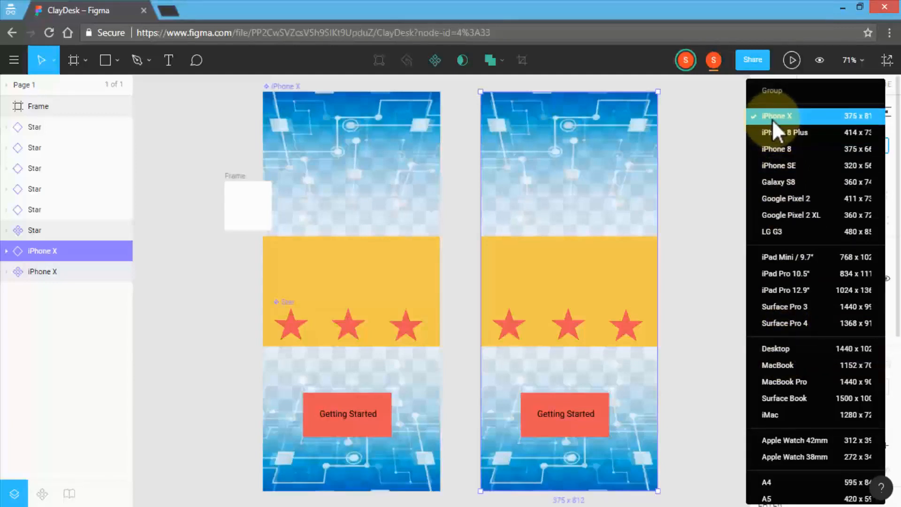
pyautogui.click(617, 162)
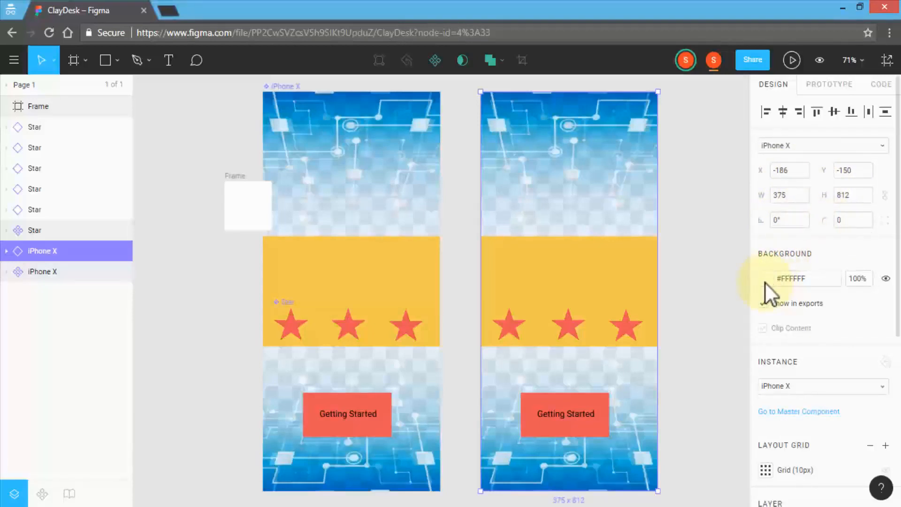
pyautogui.scroll(-2, 765, 278)
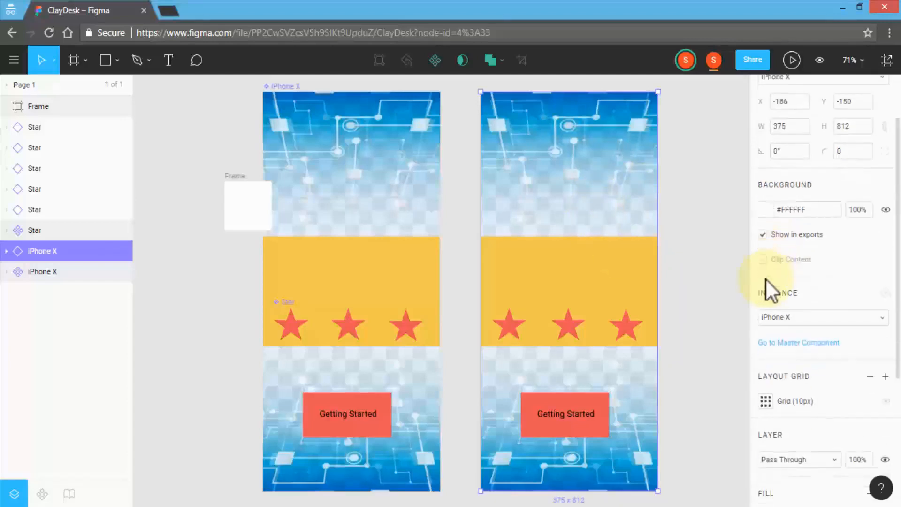
pyautogui.scroll(-4, 767, 215)
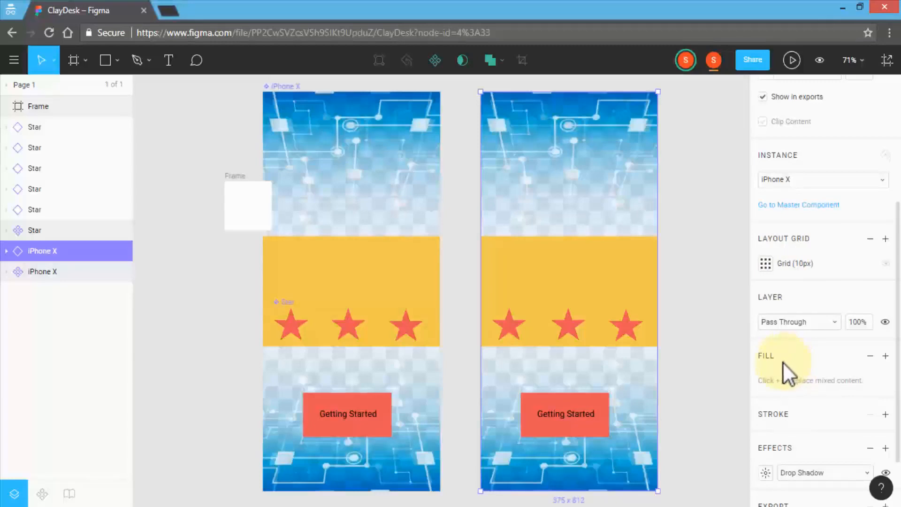
pyautogui.scroll(-3, 792, 444)
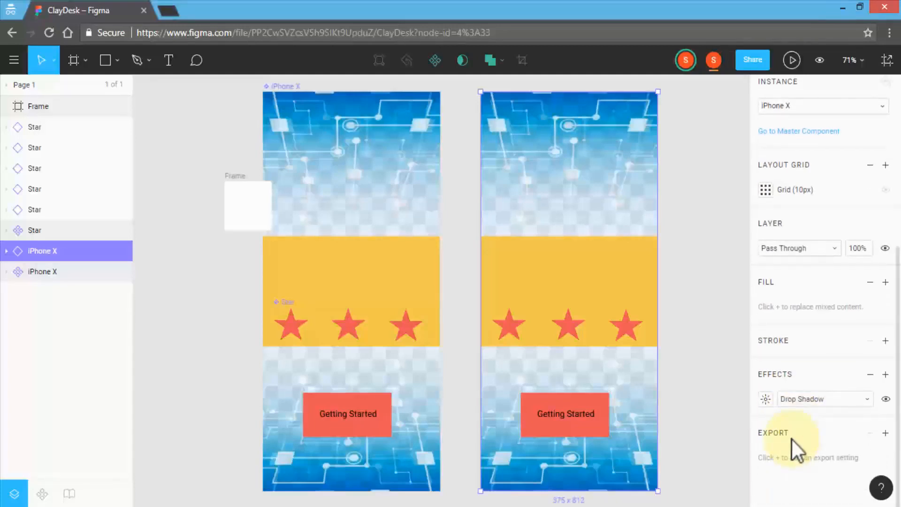
# Examine the design properties of the middle star on the second iPhone X screen
pyautogui.click(576, 334)
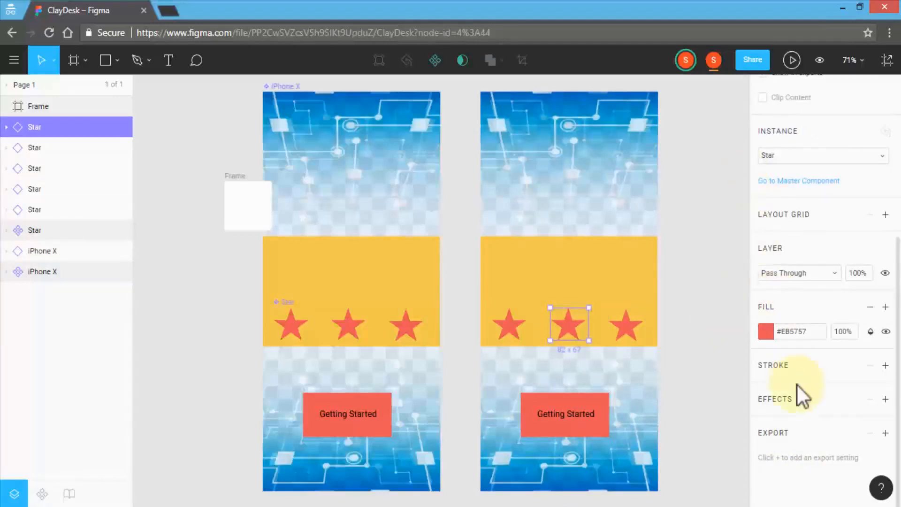
pyautogui.scroll(3, 797, 424)
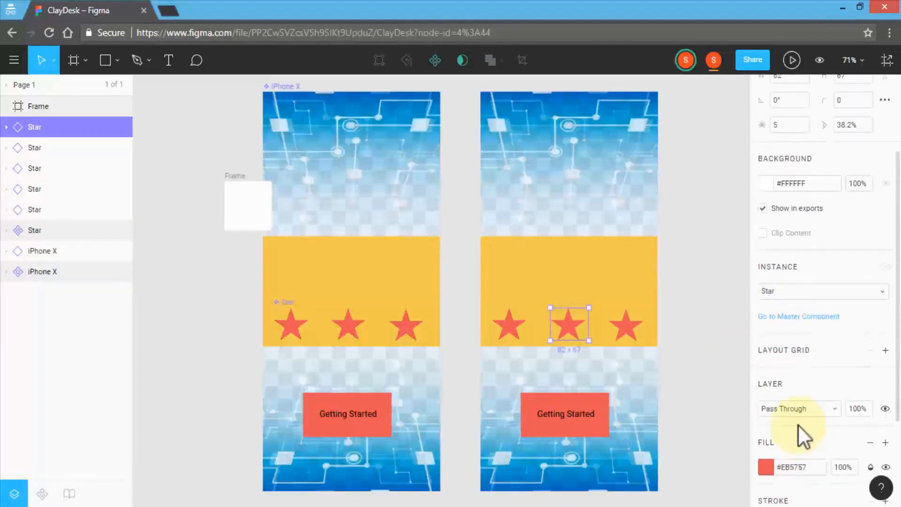
pyautogui.scroll(2, 798, 424)
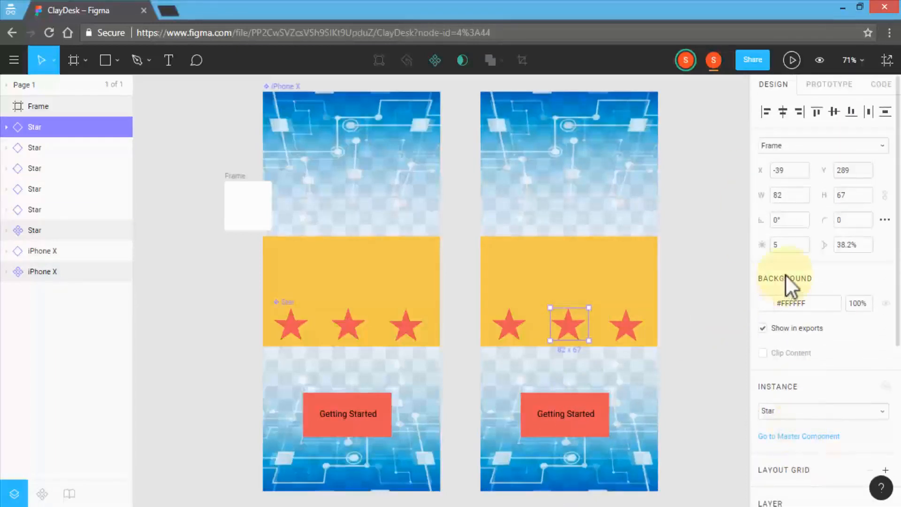
# Examine the prototype settings of the middle star and the destination choices for the second iPhone X screen
pyautogui.click(829, 85)
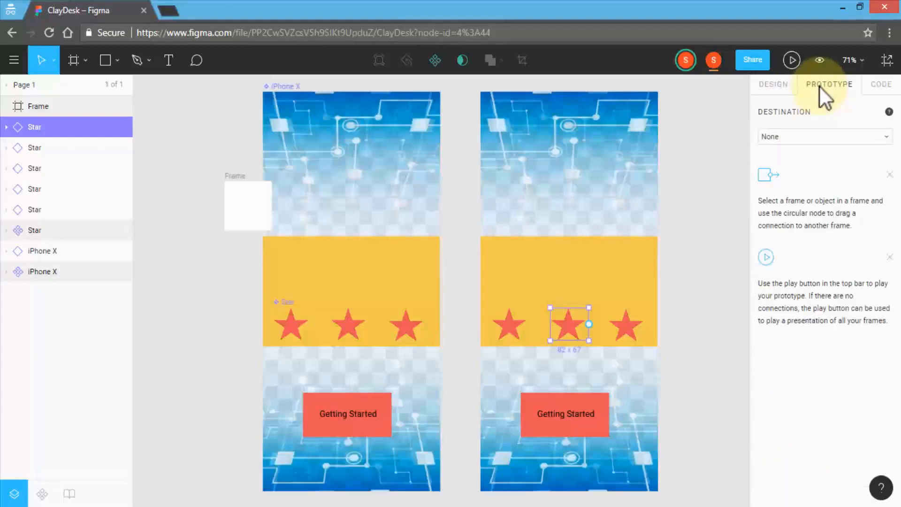
pyautogui.click(589, 201)
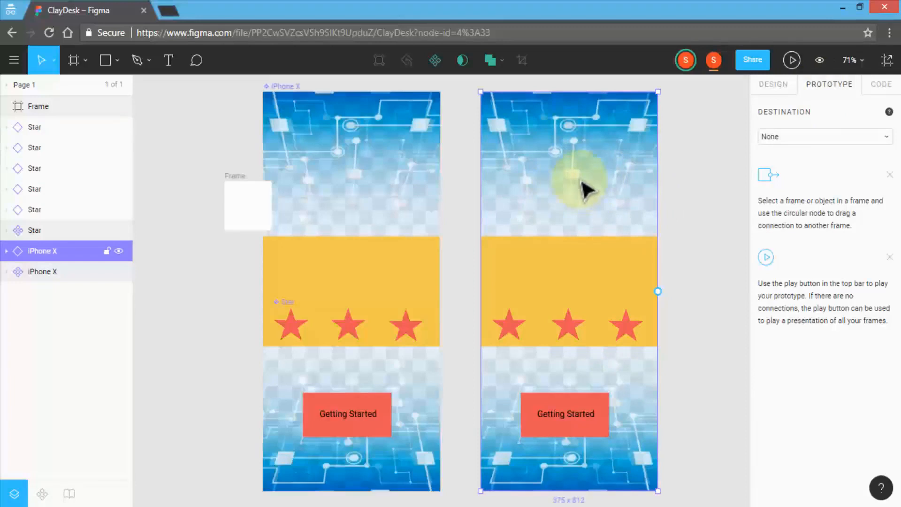
pyautogui.click(796, 136)
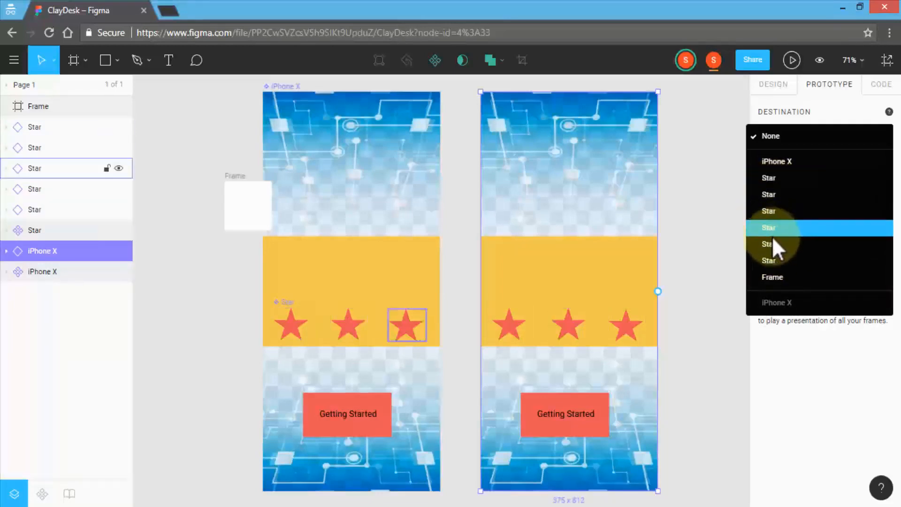
pyautogui.click(685, 215)
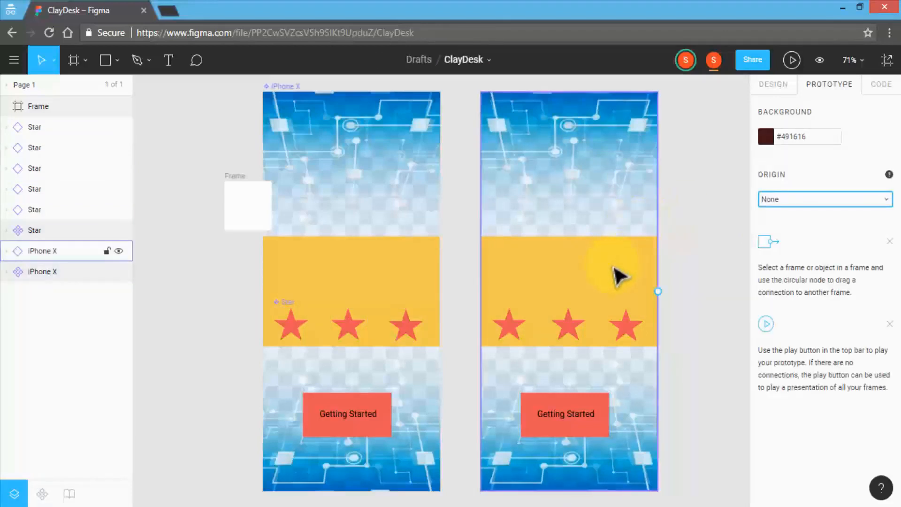
pyautogui.click(599, 177)
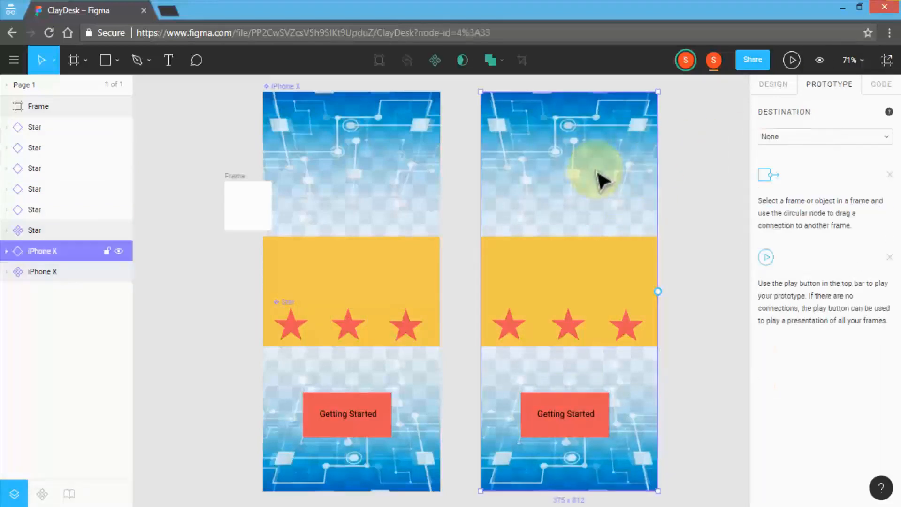
# Examine the CSS position and size values in the code view of the second iPhone X screen
pyautogui.click(871, 82)
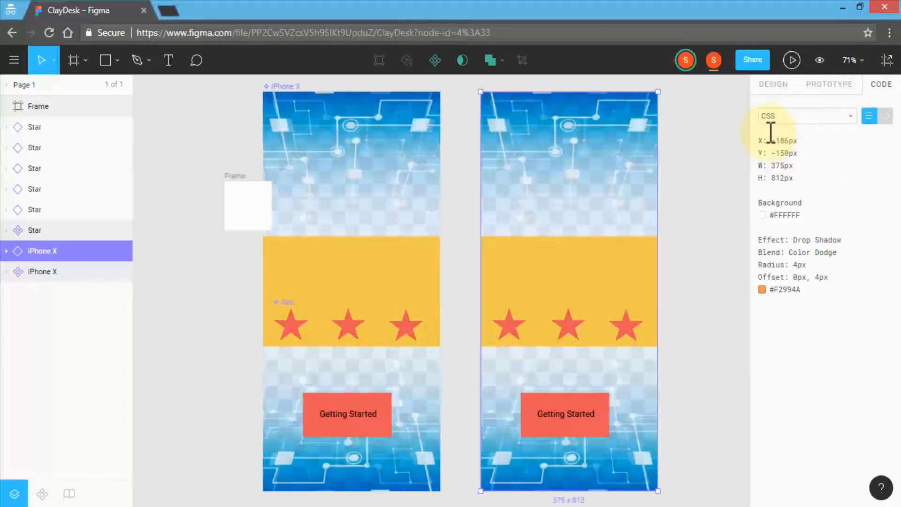
pyautogui.moveTo(757, 137); pyautogui.dragTo(791, 178)
pyautogui.click(832, 177)
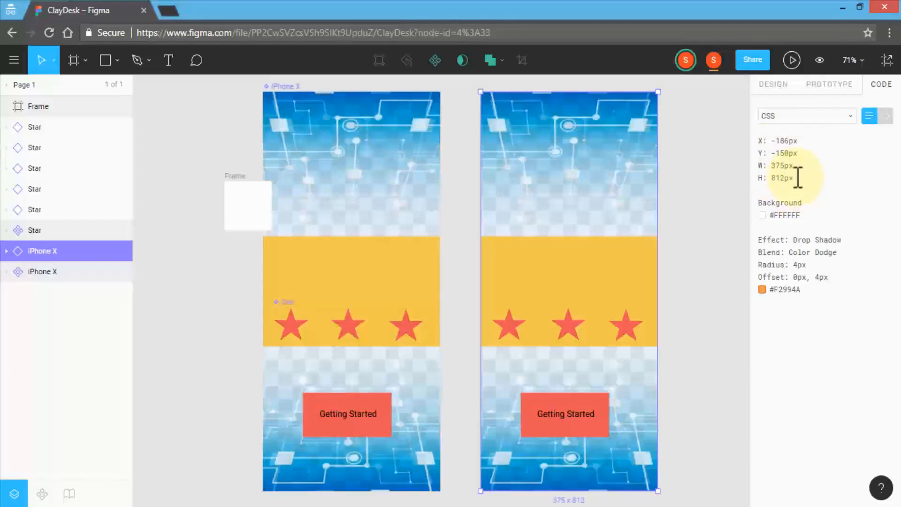
# Return to the design properties and compare the two iPhone X screens by selecting them in turn
pyautogui.click(773, 84)
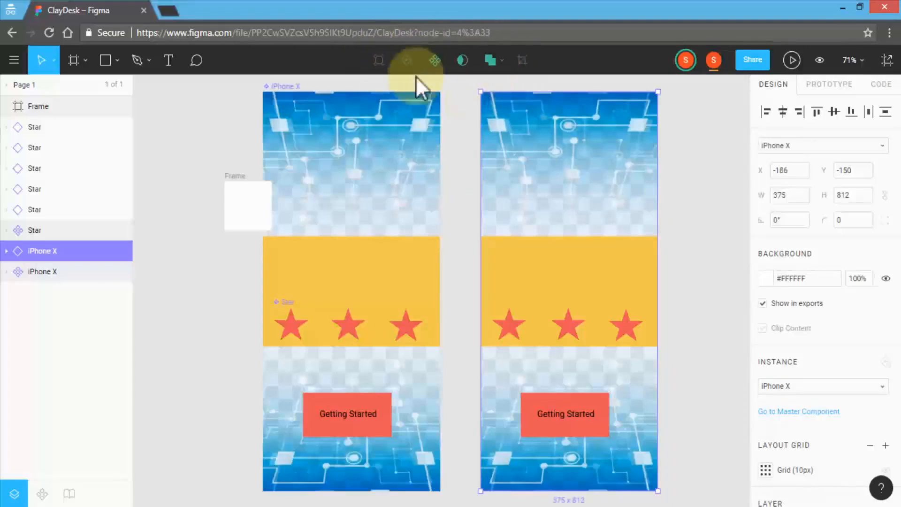
pyautogui.click(518, 139)
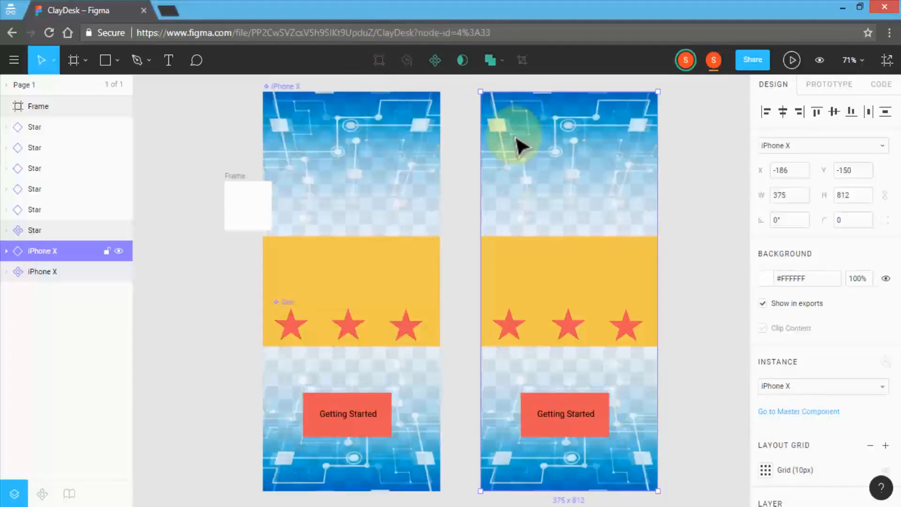
pyautogui.click(418, 142)
pyautogui.click(502, 156)
pyautogui.click(367, 155)
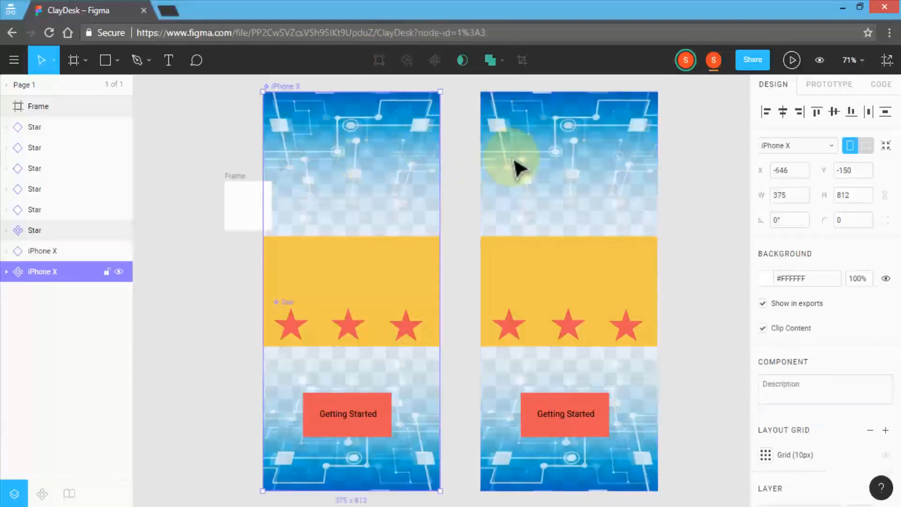
pyautogui.click(513, 159)
pyautogui.click(400, 162)
pyautogui.click(510, 159)
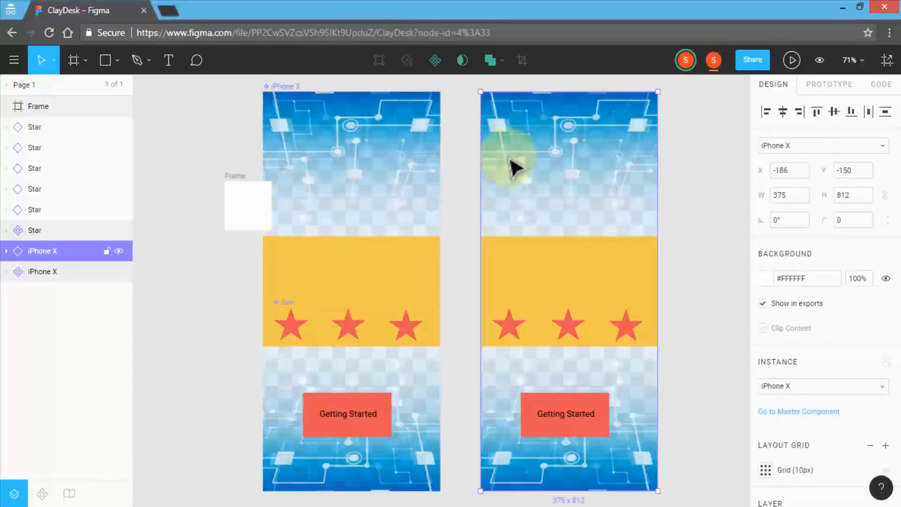
# Look at the union, subtract, intersect, exclude and flatten operations available for the second iPhone X screen
pyautogui.click(500, 63)
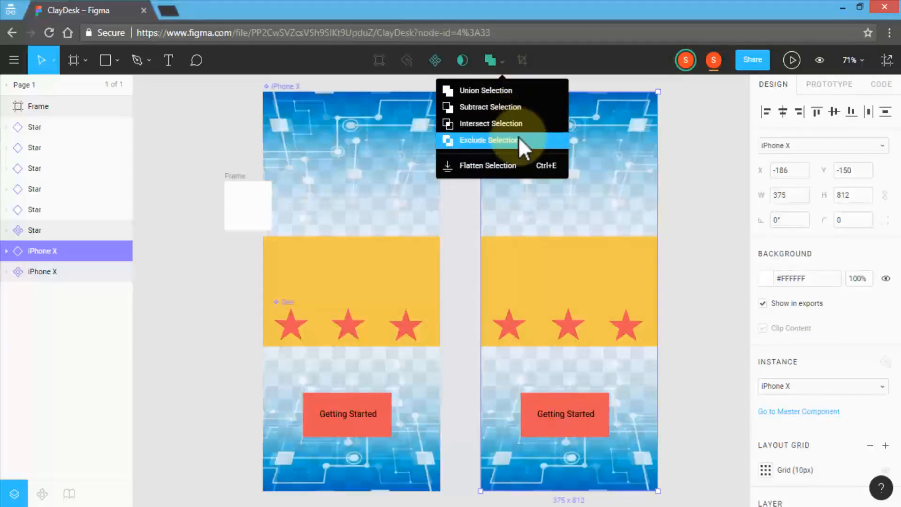
pyautogui.click(576, 56)
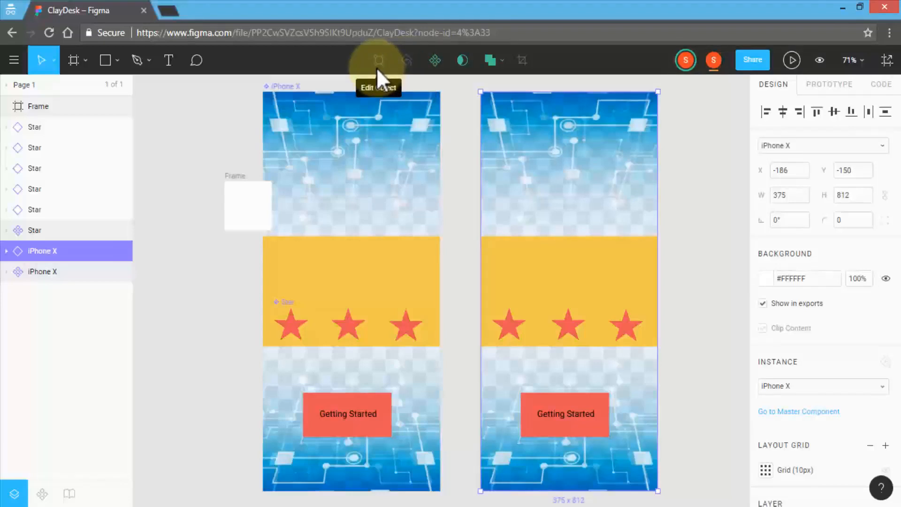
pyautogui.click(328, 171)
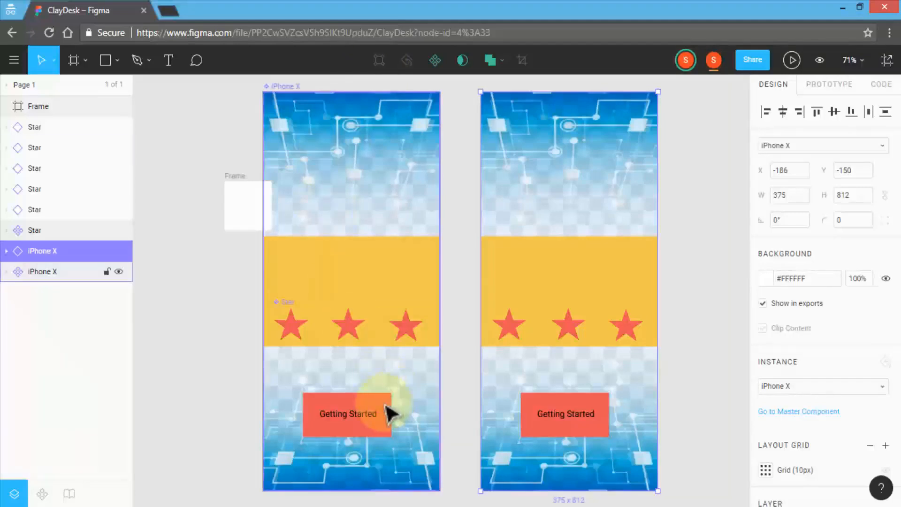
# Edit the shape of the first screen's Getting Started button rectangle, moving its upper-right corner point to about X 272, Y 603.5
pyautogui.doubleClick(388, 416)
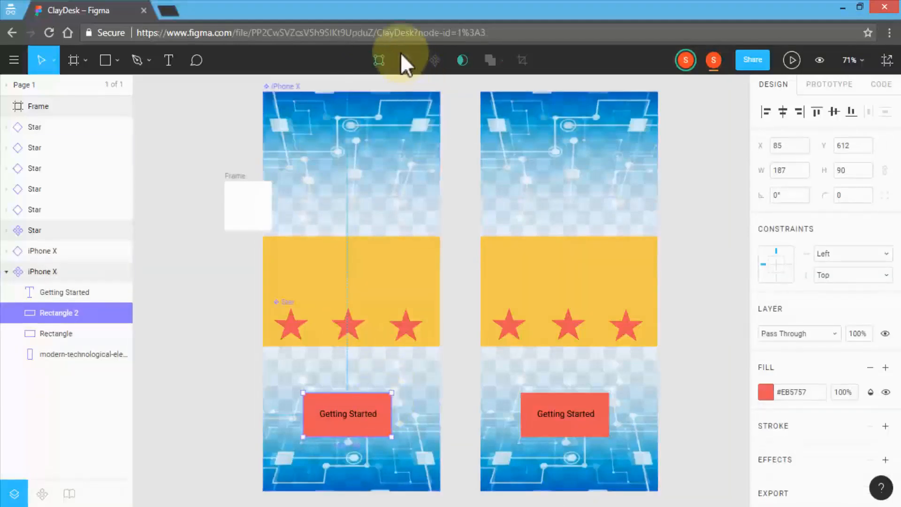
pyautogui.click(378, 60)
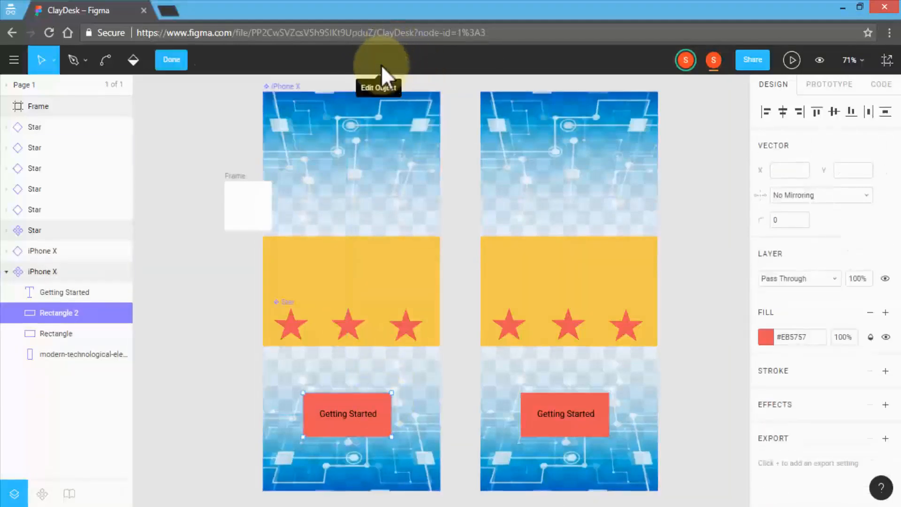
pyautogui.click(392, 393)
pyautogui.moveTo(451, 300); pyautogui.dragTo(398, 398)
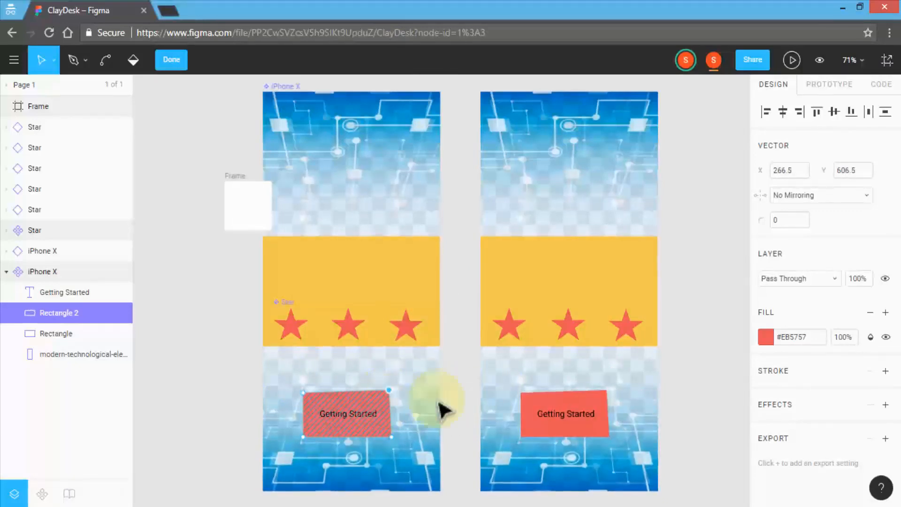
pyautogui.moveTo(377, 427); pyautogui.dragTo(394, 391)
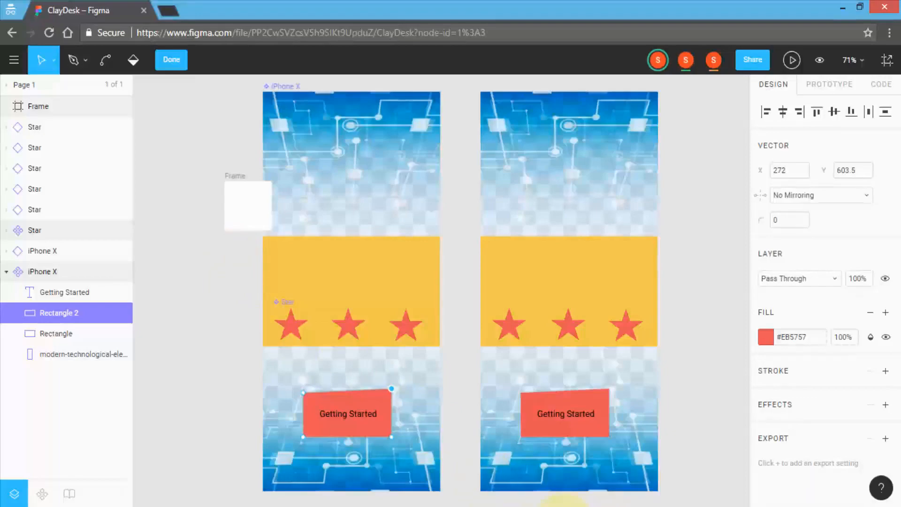
# Switch to the Figma desktop app, open the ClayDesk file and select the first iPhone X screen
pyautogui.click(563, 506)
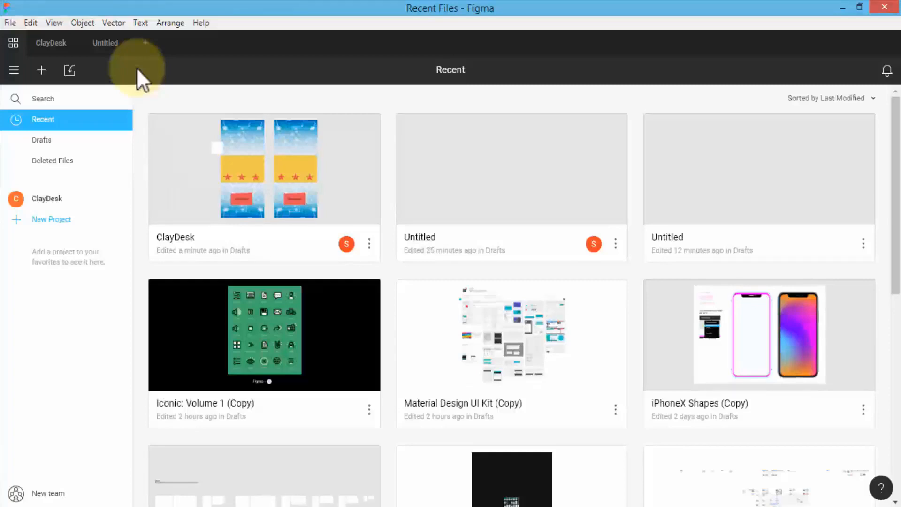
pyautogui.doubleClick(180, 178)
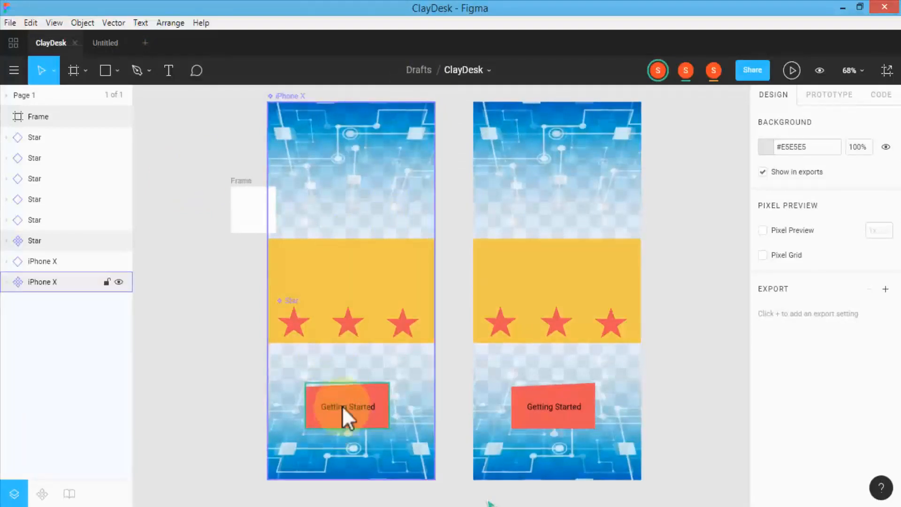
pyautogui.click(352, 419)
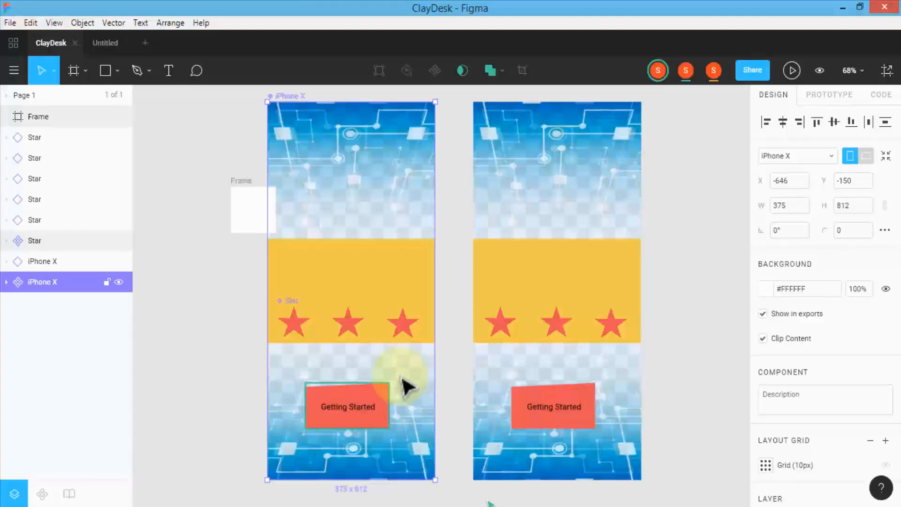
# Examine the desktop app's file, edit, view and object commands, then the small white frame beside the first iPhone X screen
pyautogui.click(117, 23)
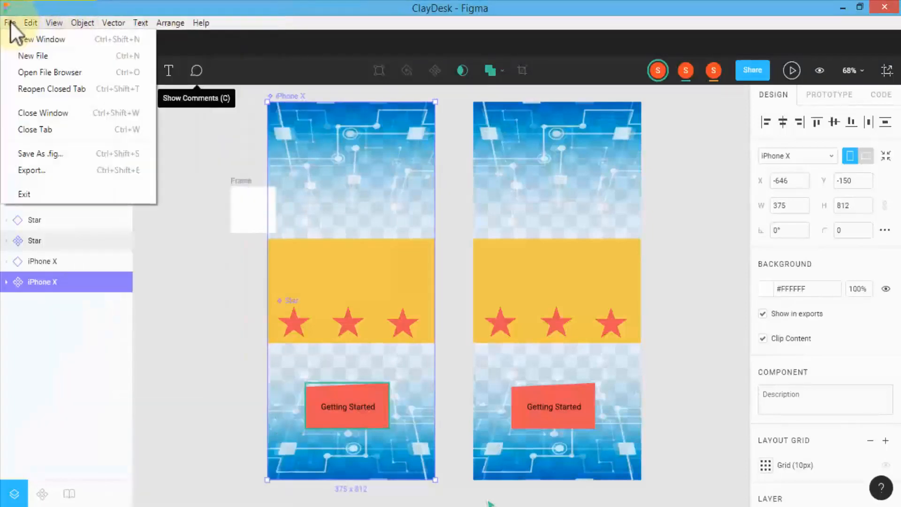
pyautogui.moveTo(40, 20)
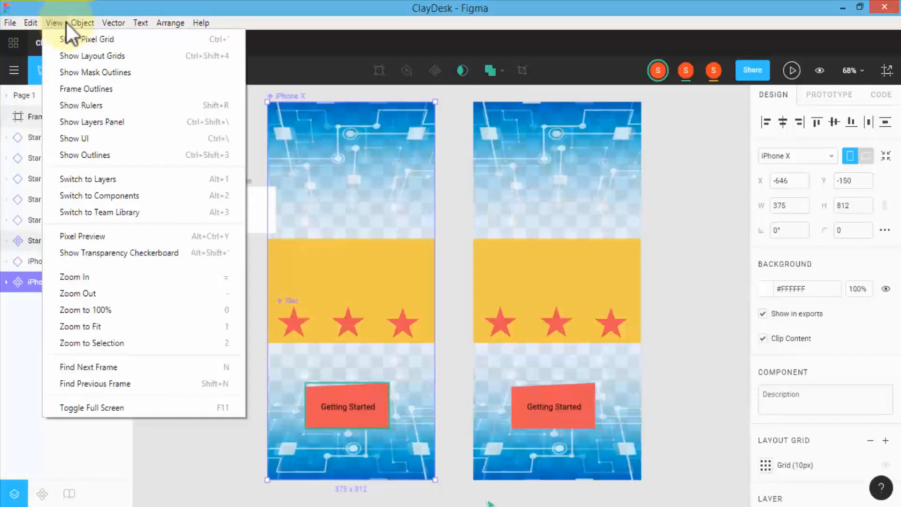
pyautogui.click(10, 76)
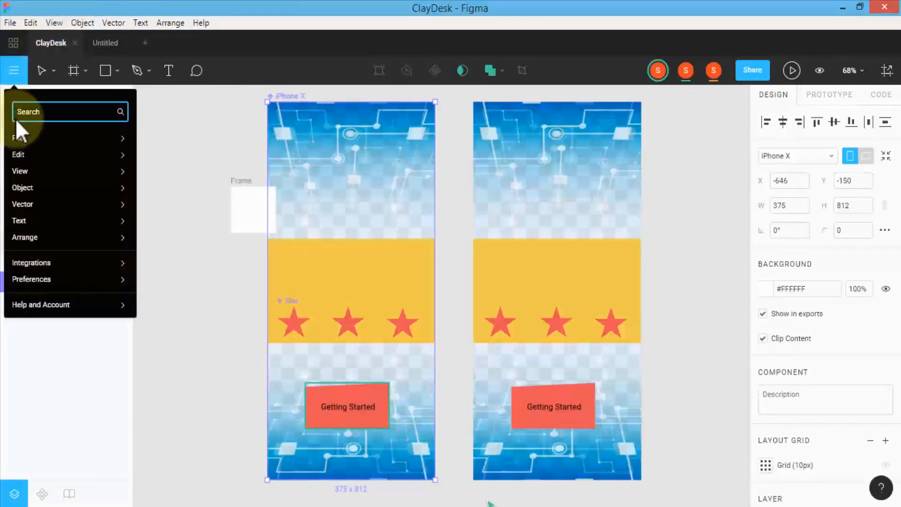
pyautogui.moveTo(34, 221)
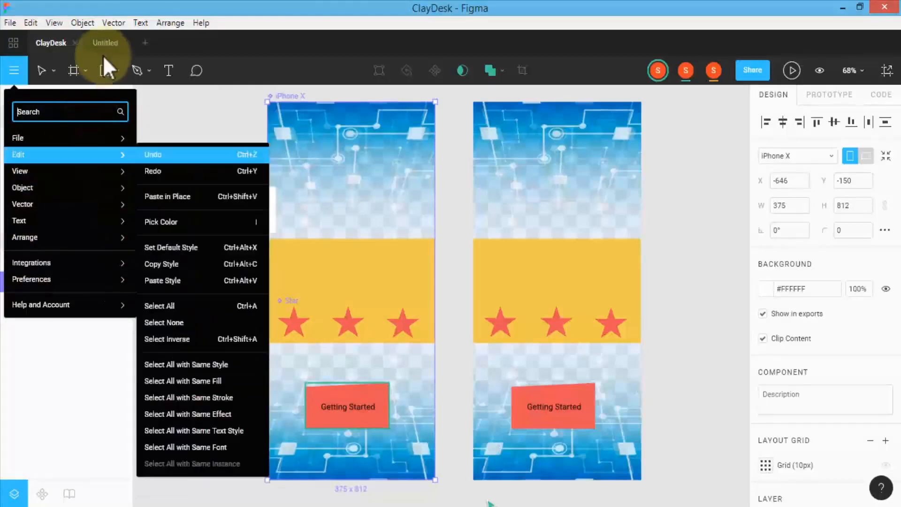
pyautogui.click(142, 22)
pyautogui.moveTo(84, 22)
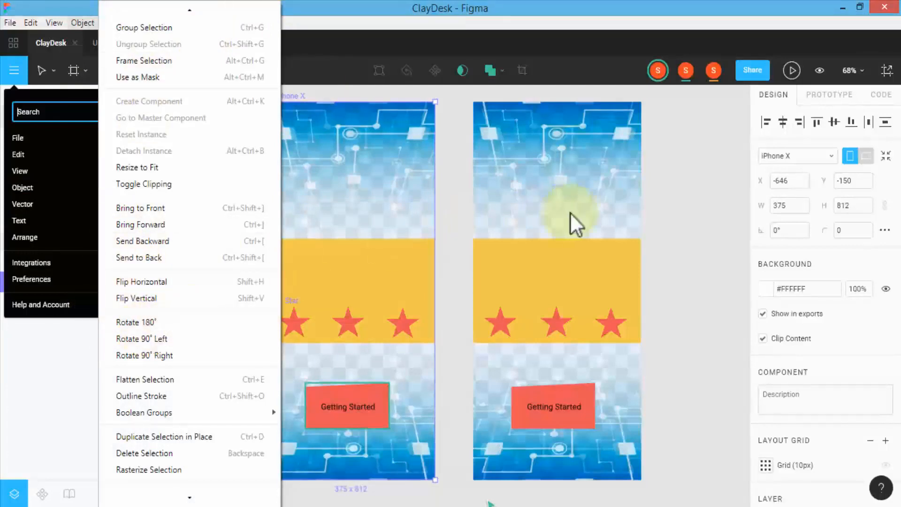
pyautogui.click(683, 208)
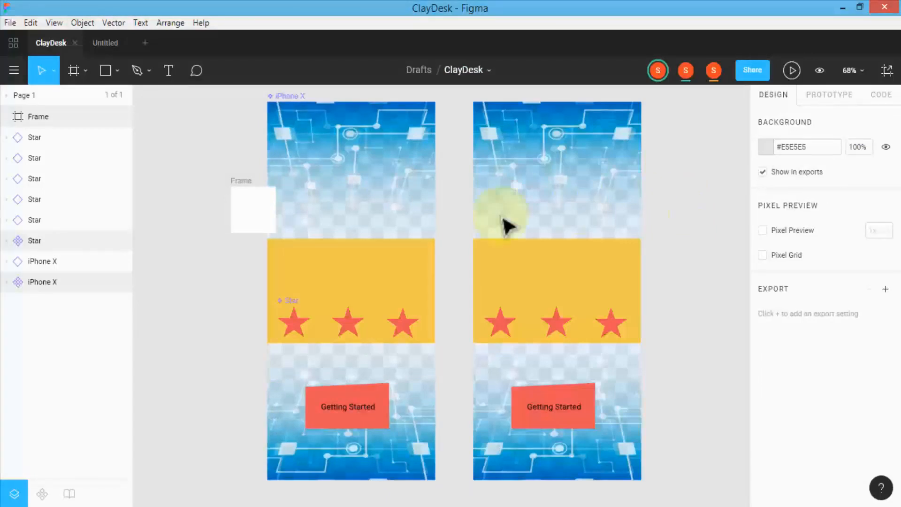
pyautogui.click(242, 232)
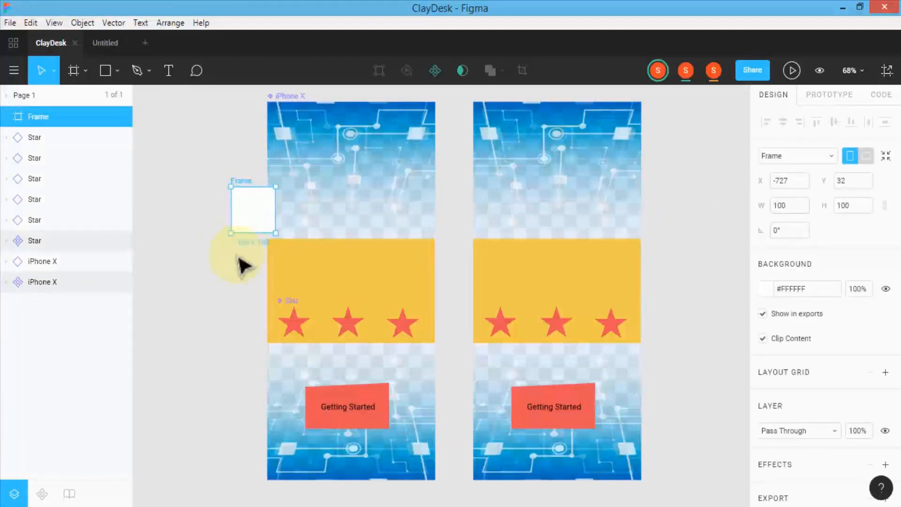
pyautogui.click(234, 289)
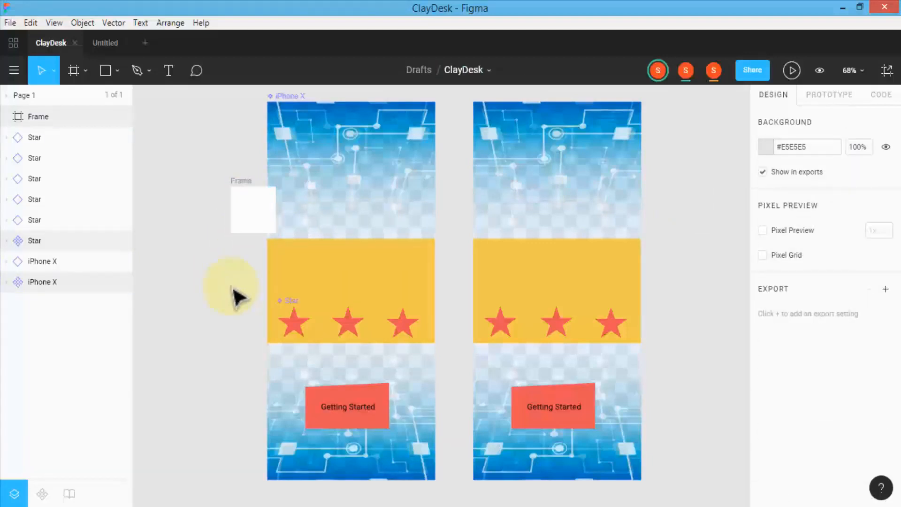
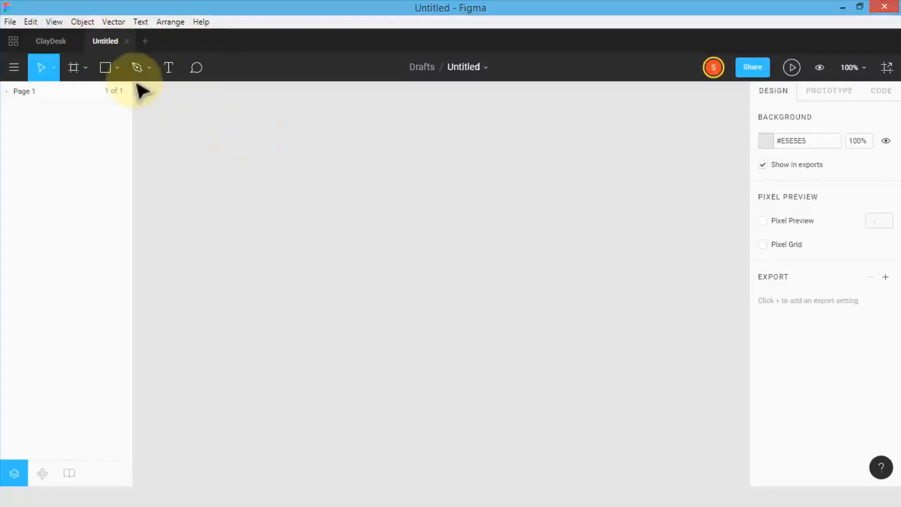
# Draw a frame about 300 by 354 on the empty canvas of the Untitled file and shift it slightly up and to the left
pyautogui.click(86, 69)
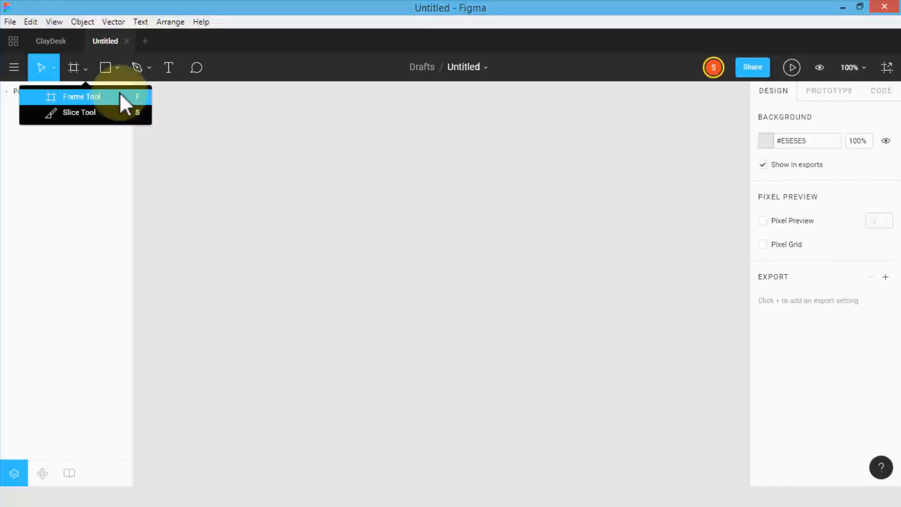
pyautogui.click(93, 96)
pyautogui.moveTo(253, 137)
pyautogui.mouseDown()
pyautogui.moveTo(258, 201)
pyautogui.moveTo(314, 276)
pyautogui.moveTo(499, 340)
pyautogui.moveTo(452, 370)
pyautogui.mouseUp()
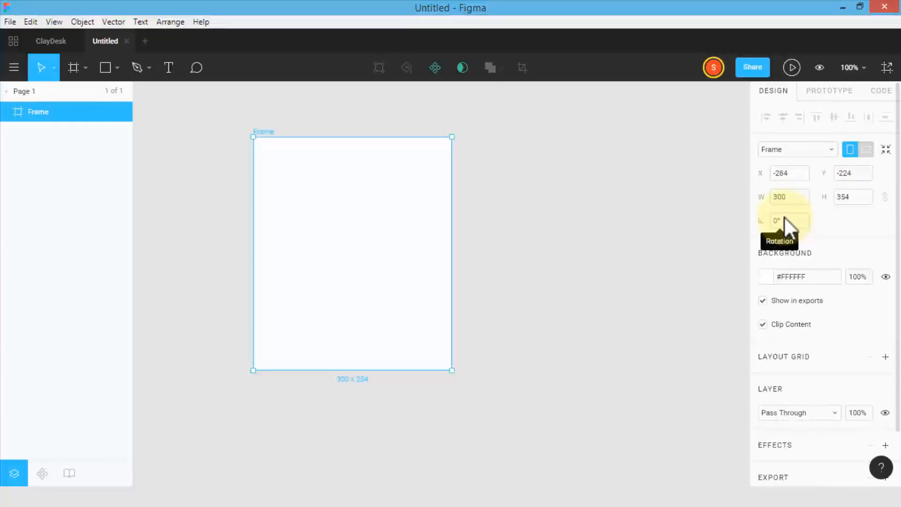
pyautogui.moveTo(367, 244); pyautogui.dragTo(410, 236)
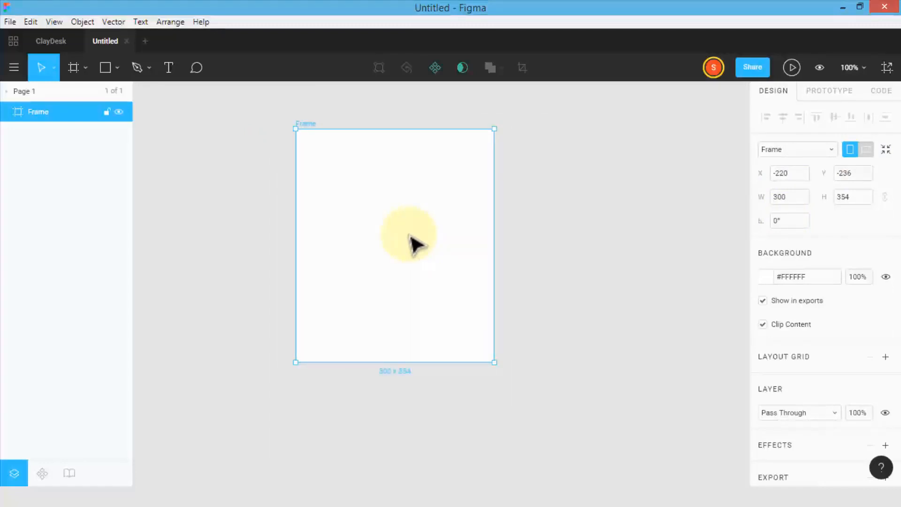
pyautogui.moveTo(410, 236); pyautogui.dragTo(324, 245)
pyautogui.click(458, 221)
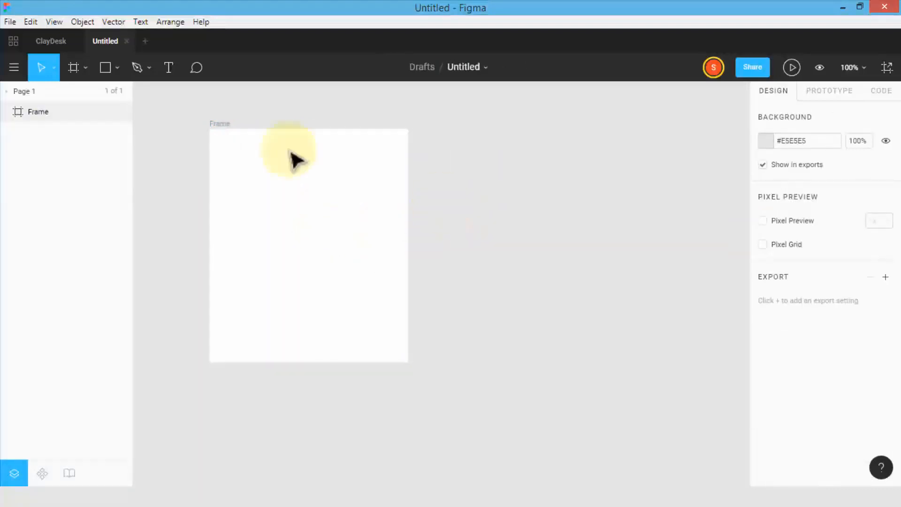
# Browse the phone, tablet, desktop and watch frame presets and add an iPhone X frame beside the drawn one
pyautogui.click(87, 67)
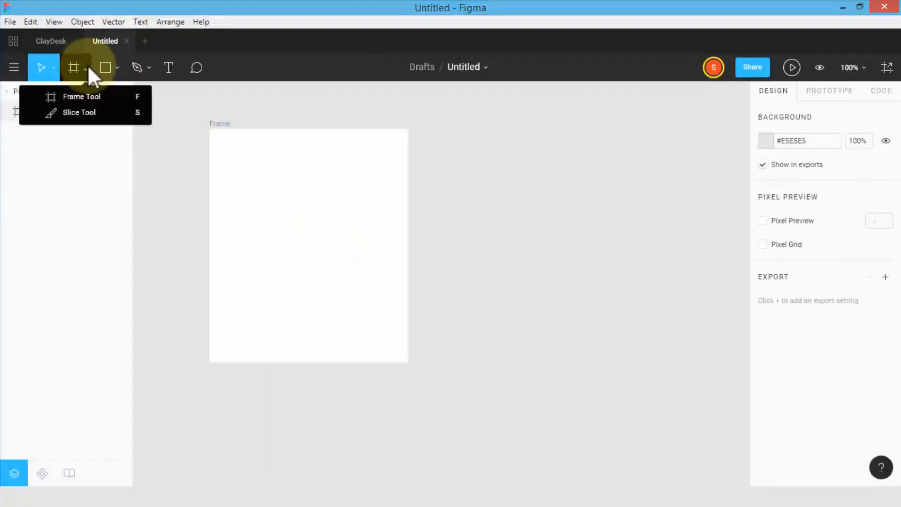
pyautogui.click(74, 68)
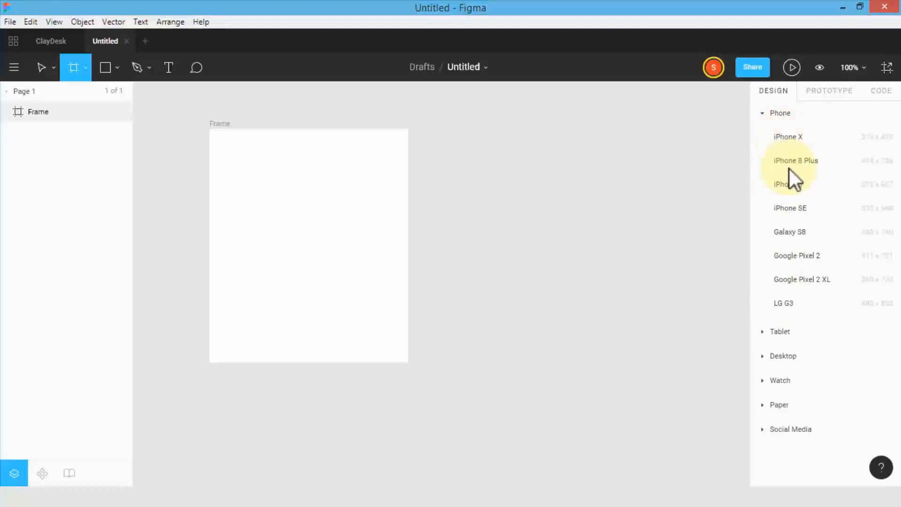
pyautogui.click(760, 336)
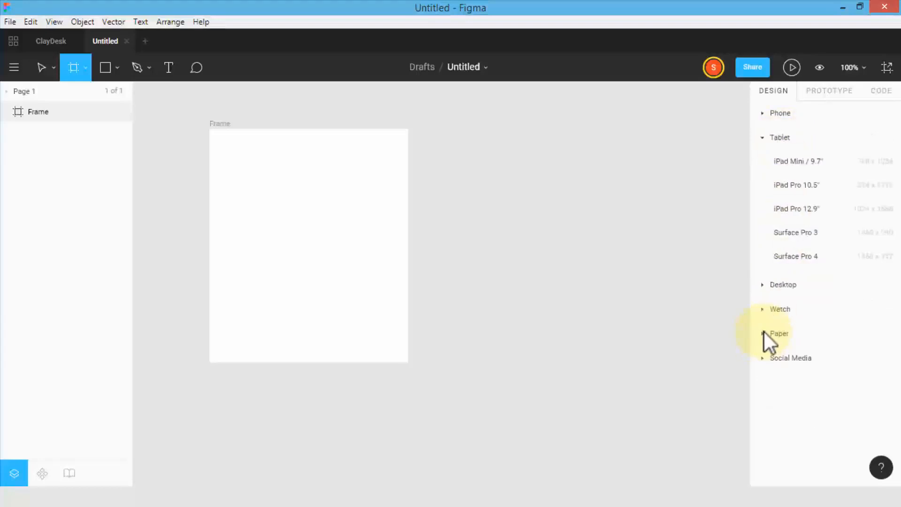
pyautogui.click(762, 285)
pyautogui.click(761, 310)
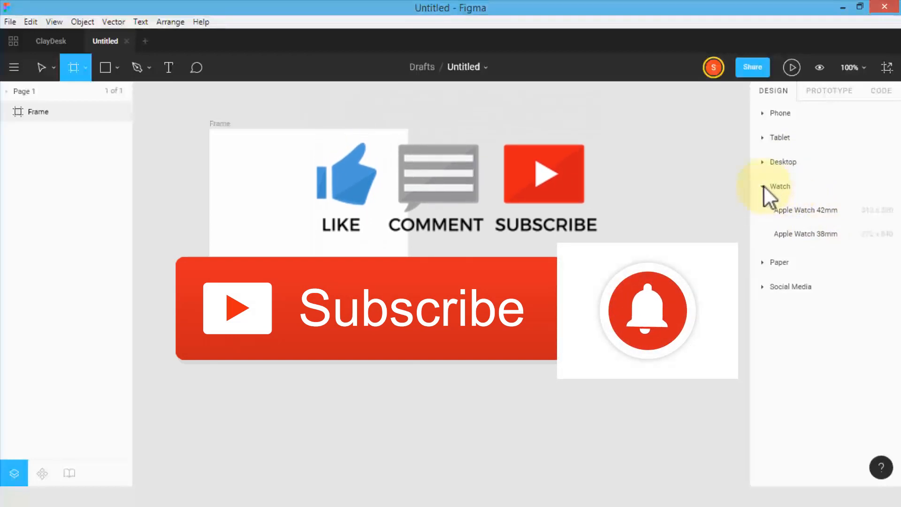
pyautogui.click(763, 113)
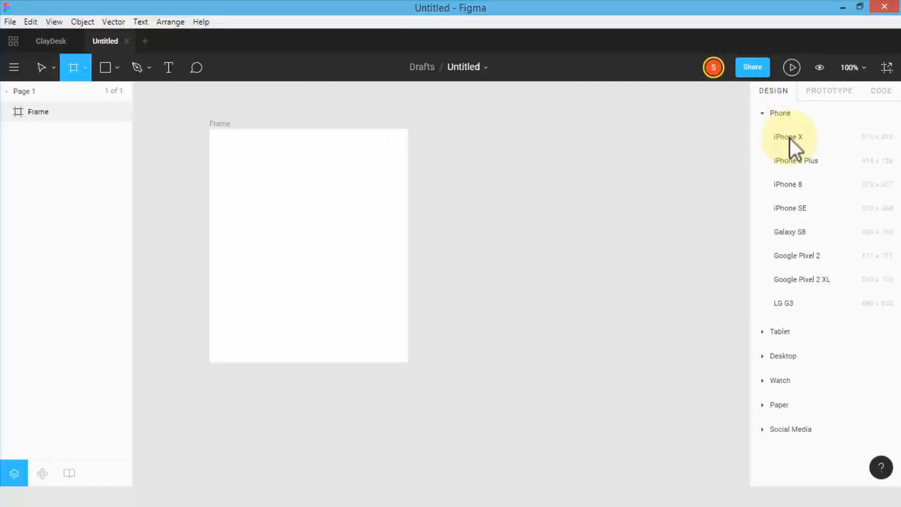
pyautogui.click(789, 137)
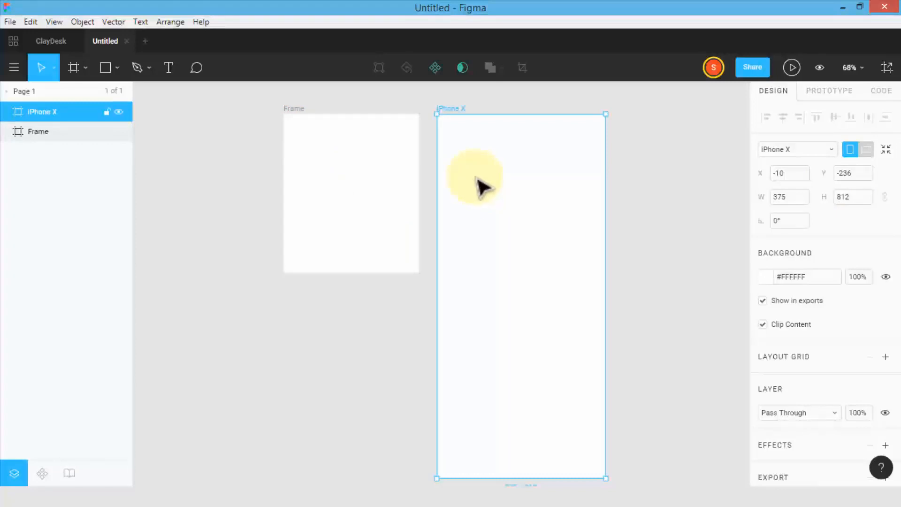
# Place the image Bookkeeping_98XSmall.jpg in the upper part of the iPhone X frame
pyautogui.click(116, 69)
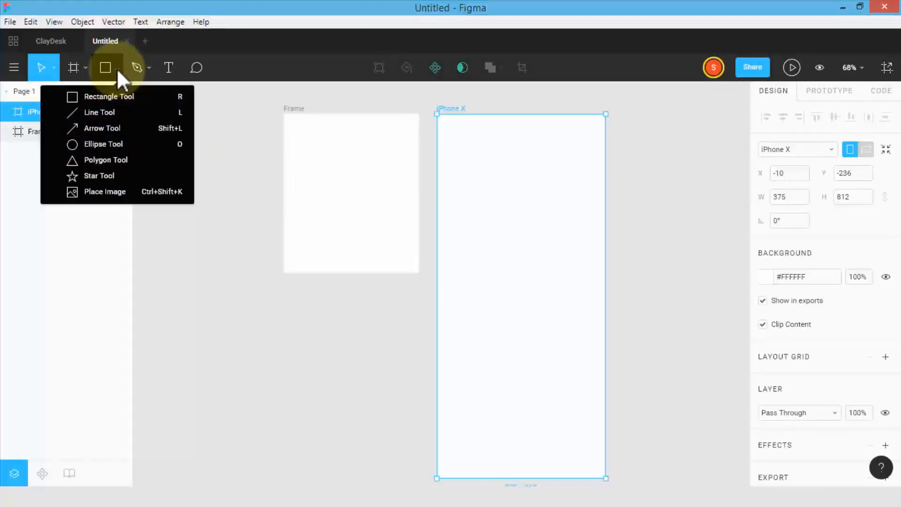
pyautogui.click(120, 192)
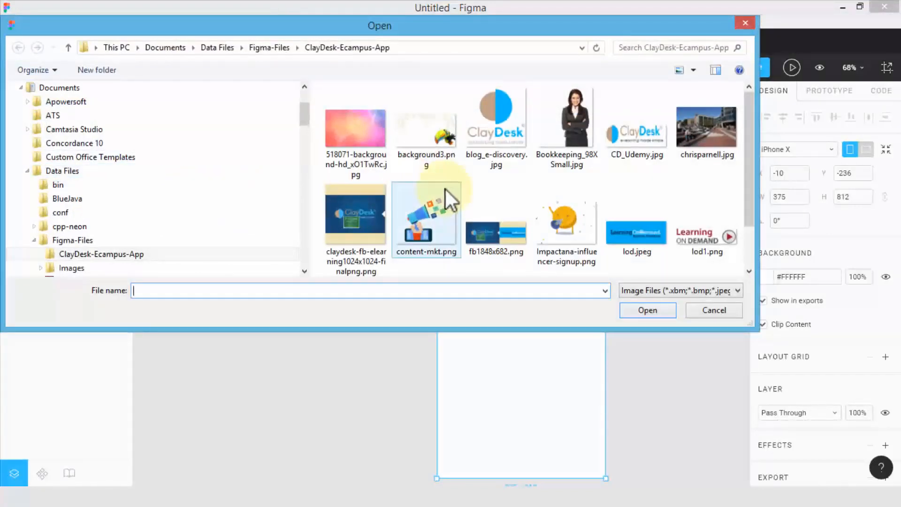
pyautogui.click(562, 129)
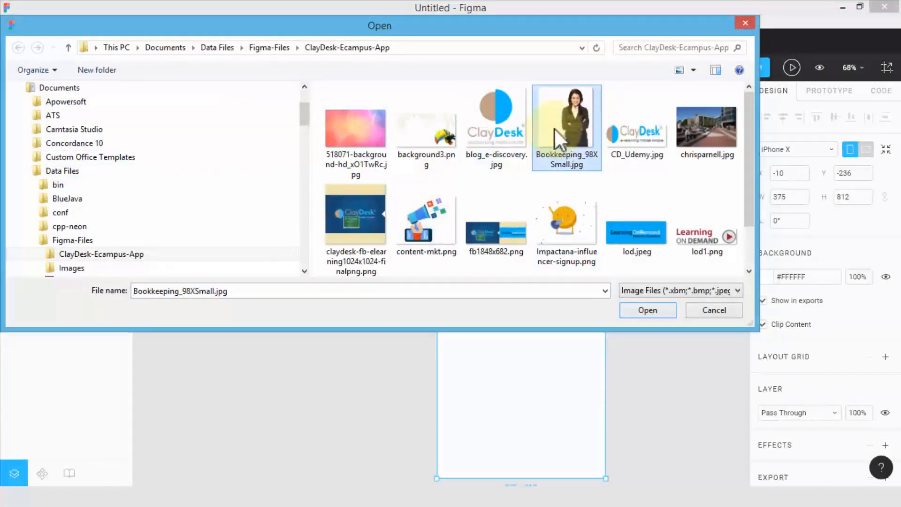
pyautogui.click(639, 311)
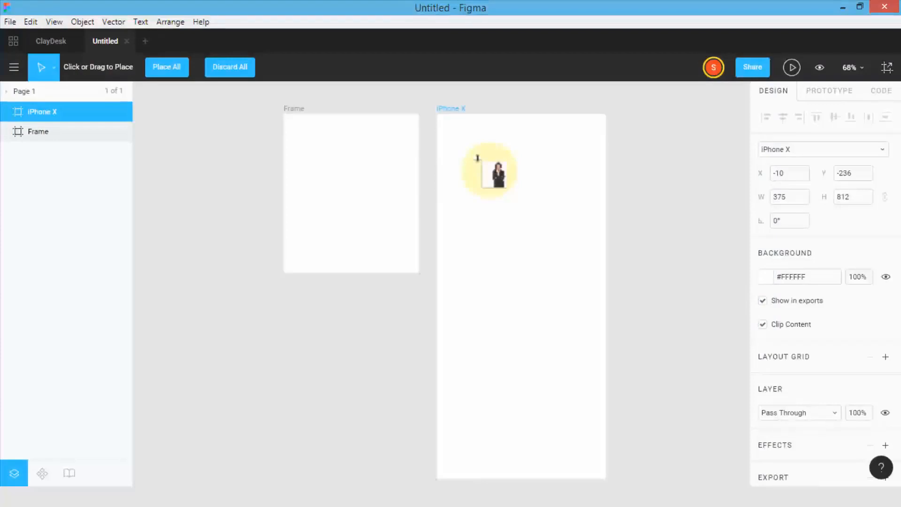
pyautogui.click(477, 158)
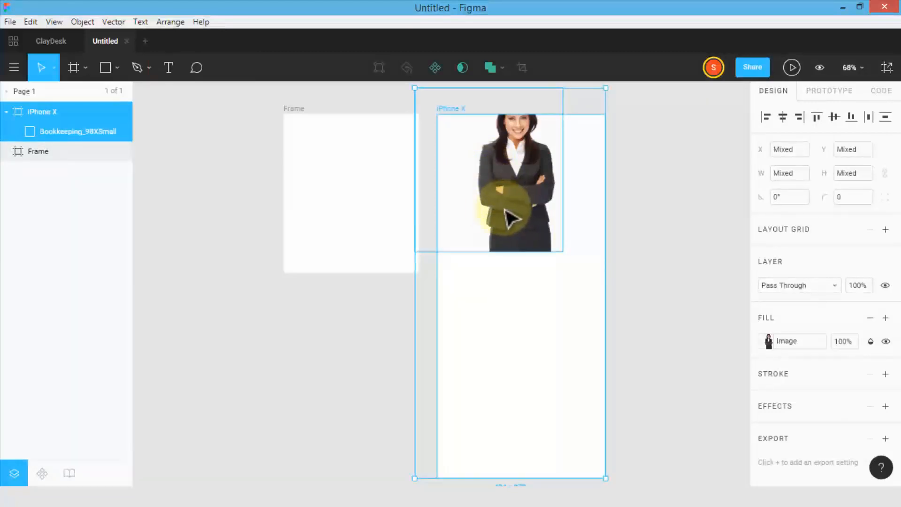
# Move the iPhone X frame with its image farther from the other frame, and align the image alone to X 0, Y 0 inside it
pyautogui.moveTo(488, 203); pyautogui.dragTo(544, 208)
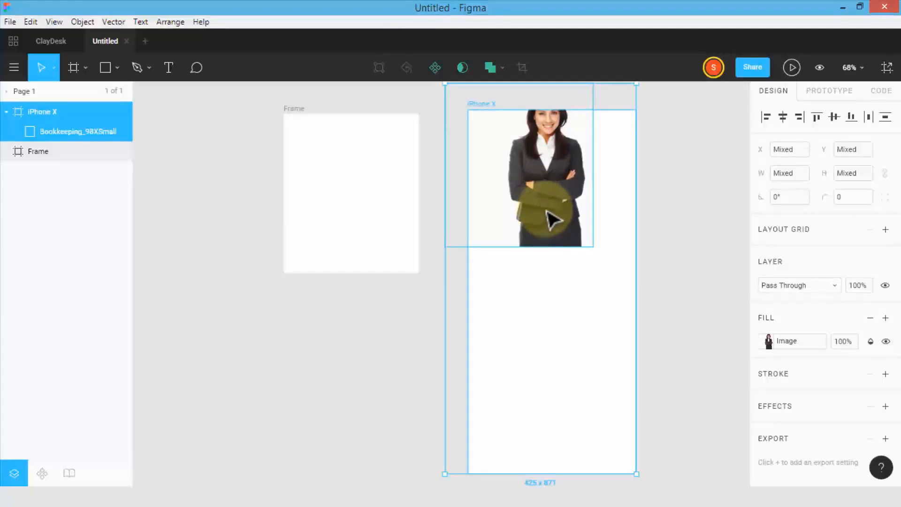
pyautogui.doubleClick(553, 220)
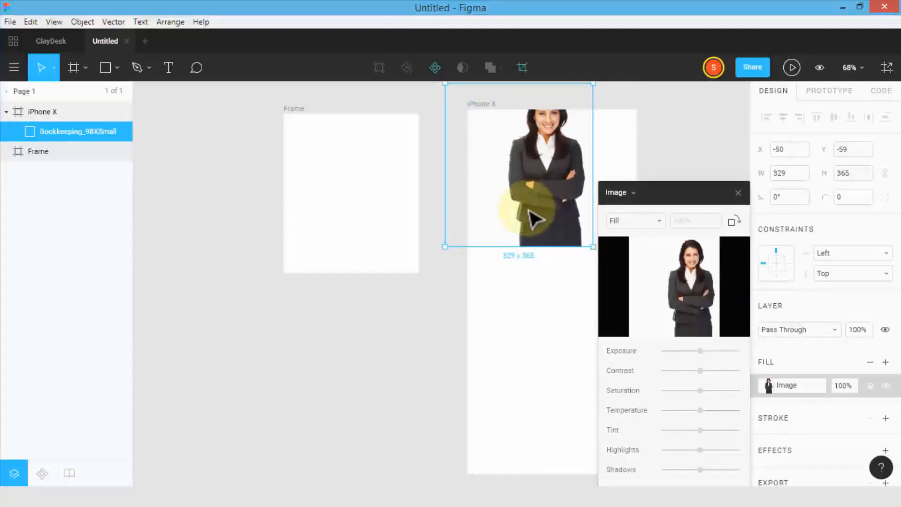
pyautogui.moveTo(526, 195); pyautogui.dragTo(548, 222)
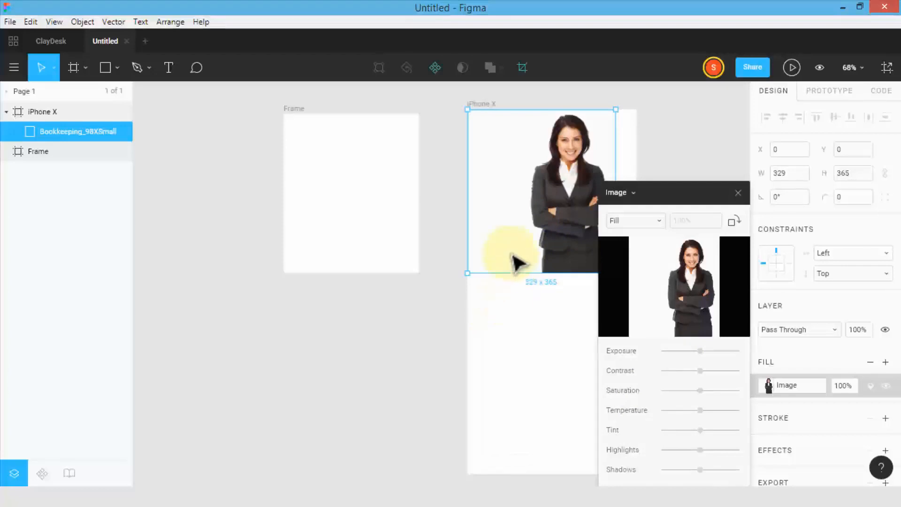
pyautogui.press('Escape')
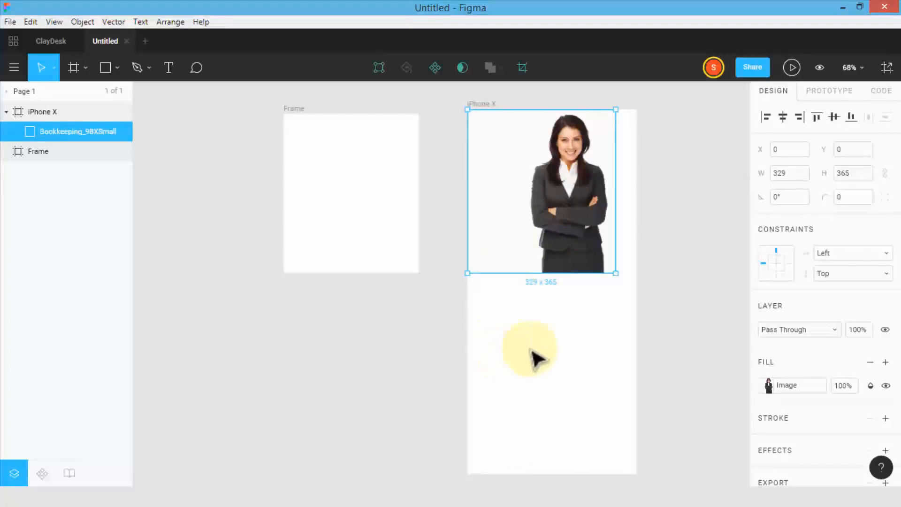
# Reposition the businesswoman image so it sits horizontally centred near the upper end of the iPhone X frame, slightly inset
pyautogui.moveTo(506, 224); pyautogui.dragTo(514, 181)
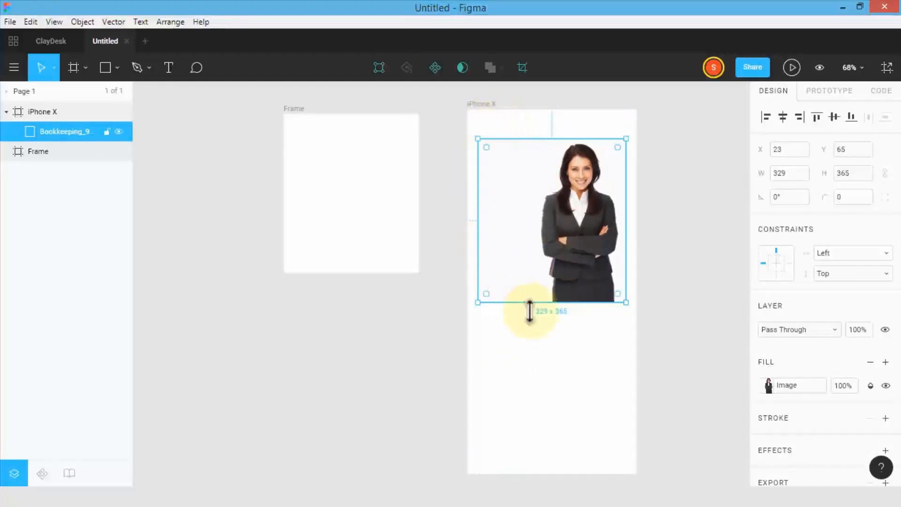
pyautogui.moveTo(519, 225)
pyautogui.mouseDown()
pyautogui.moveTo(527, 217)
pyautogui.moveTo(521, 229)
pyautogui.mouseUp()
pyautogui.click(519, 362)
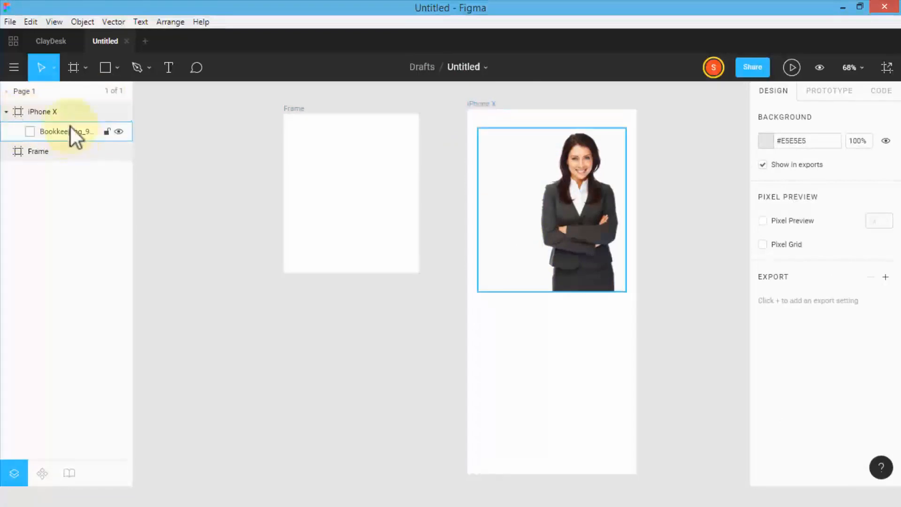
# Set the iPhone X frame's background to the off-white sampled with the eyedropper from the businesswoman image's backdrop
pyautogui.click(56, 111)
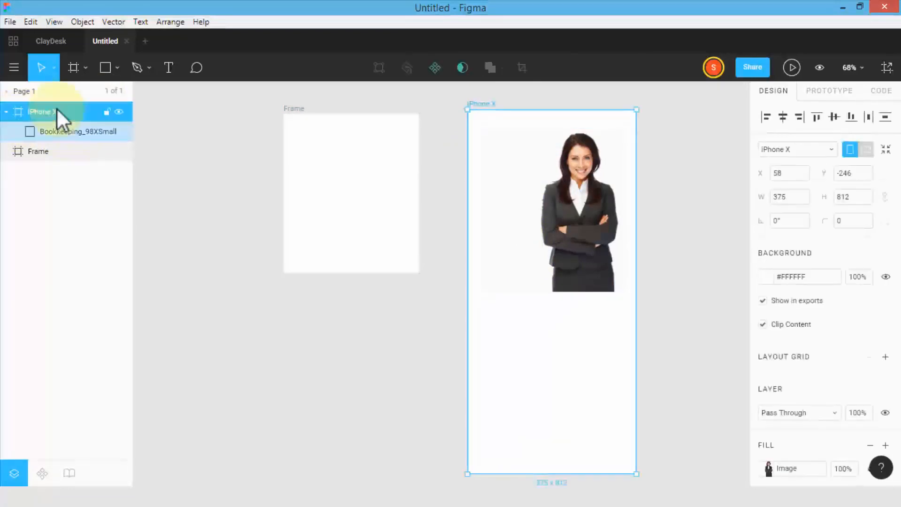
pyautogui.click(764, 276)
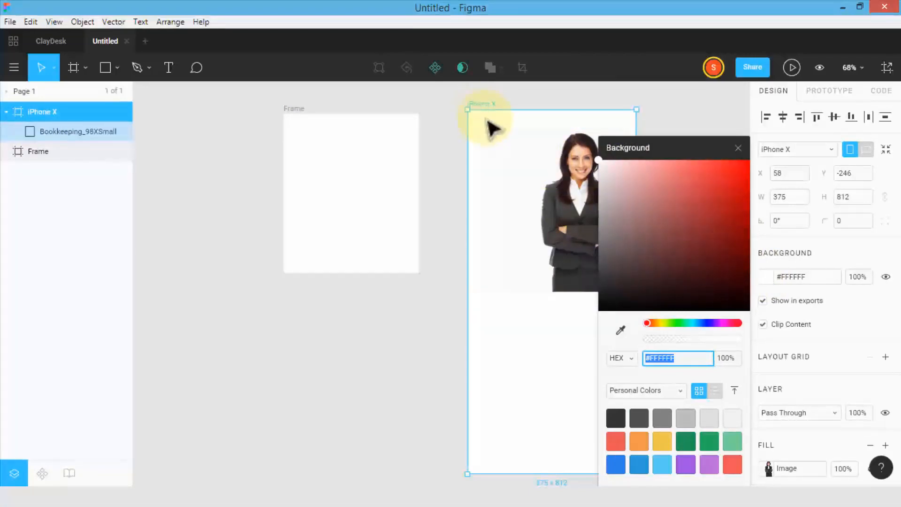
pyautogui.click(620, 328)
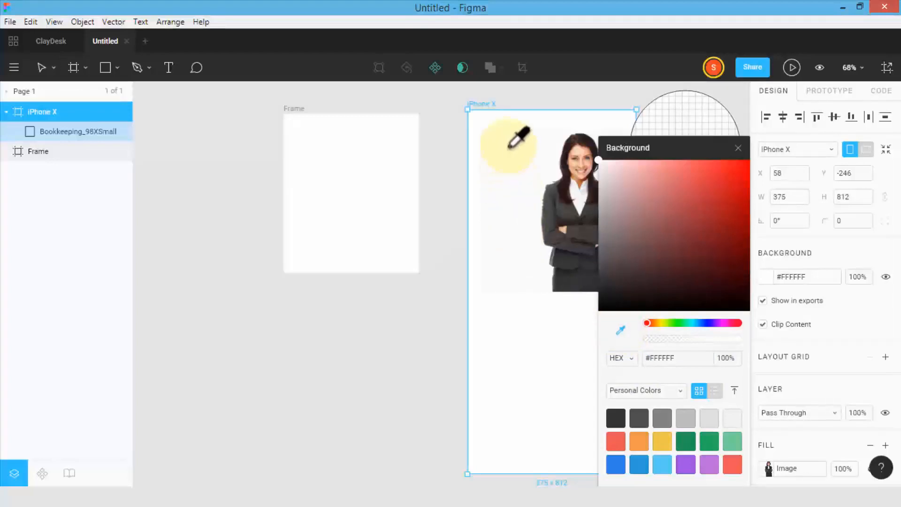
pyautogui.click(510, 164)
pyautogui.click(510, 340)
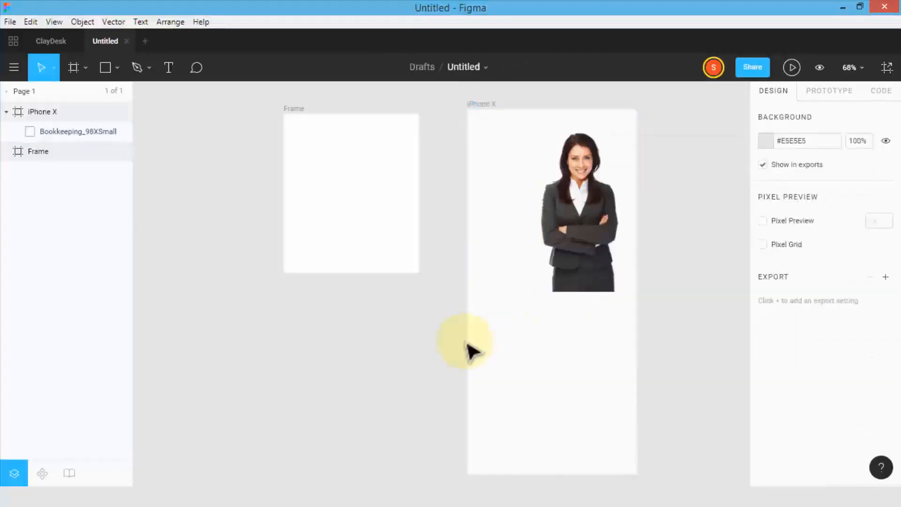
# Move the businesswoman image to the lower end of the iPhone X frame, at about X 60, Y 447
pyautogui.click(531, 239)
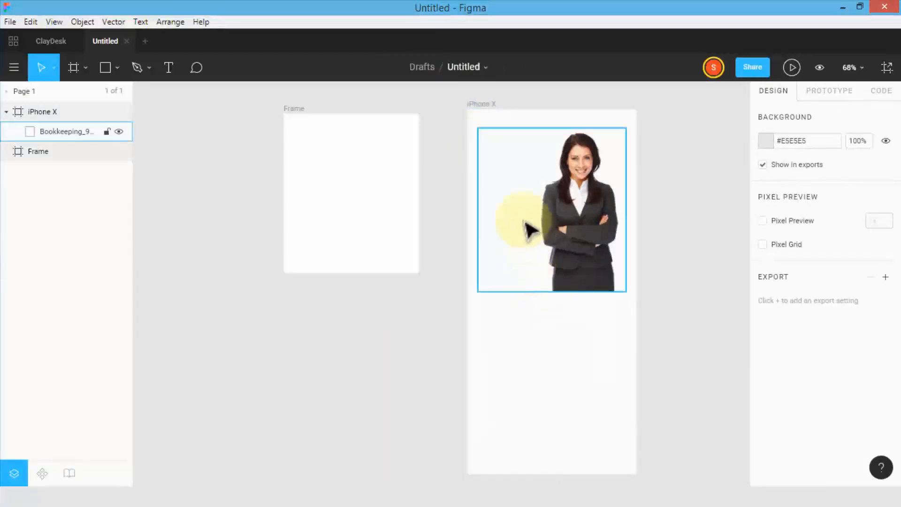
pyautogui.click(527, 309)
pyautogui.click(533, 286)
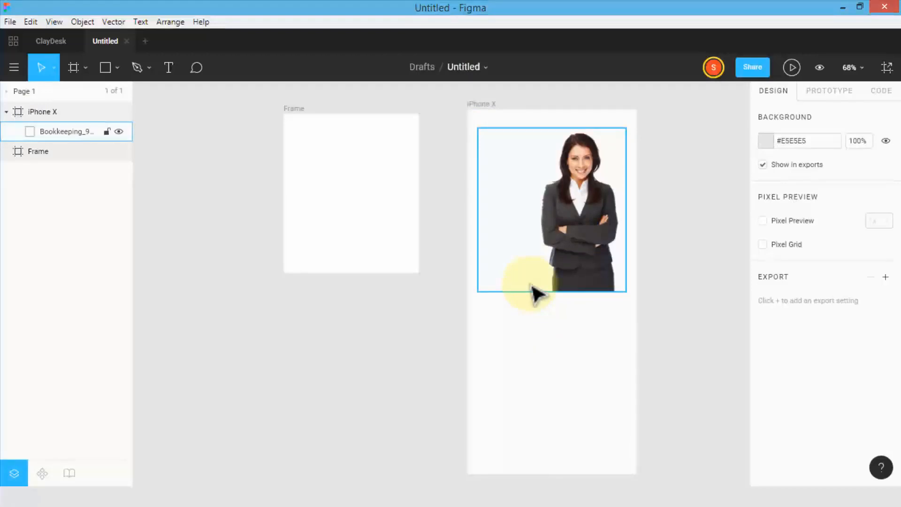
pyautogui.click(522, 299)
pyautogui.click(518, 257)
pyautogui.moveTo(521, 253); pyautogui.dragTo(546, 424)
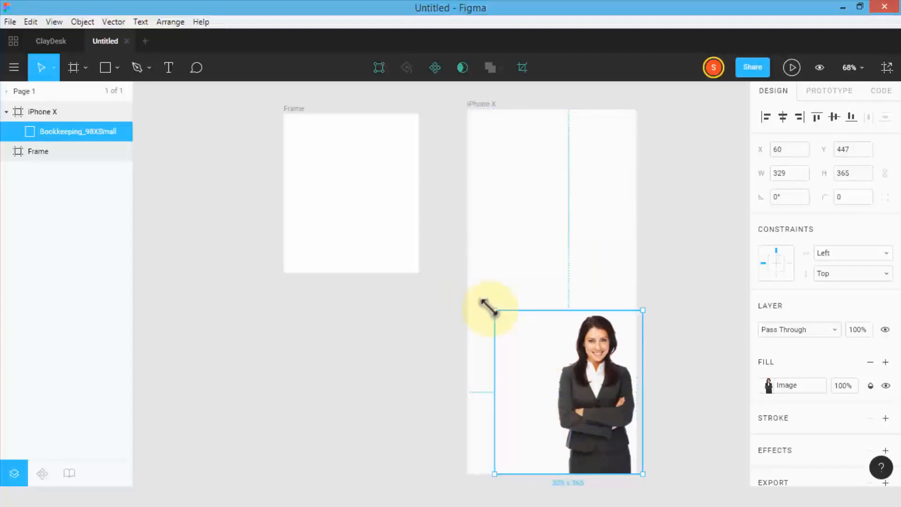
pyautogui.click(455, 293)
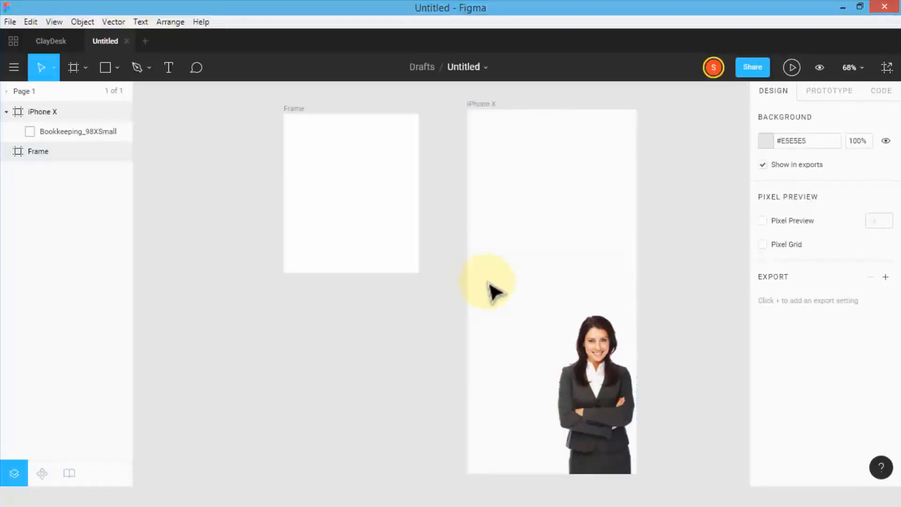
# Place the image Impactana-influencer-signup.png inside the 300 by 354 frame beside the iPhone X frame
pyautogui.click(359, 231)
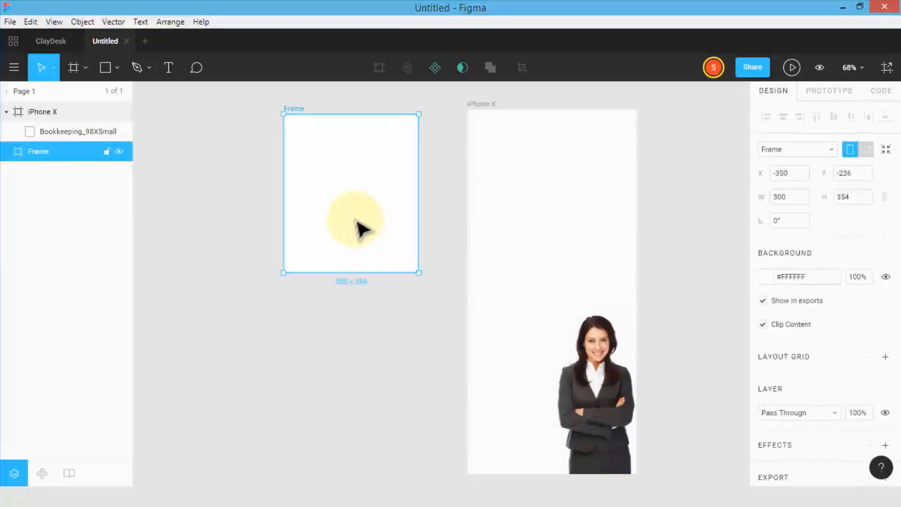
pyautogui.click(148, 66)
pyautogui.click(117, 67)
pyautogui.click(136, 191)
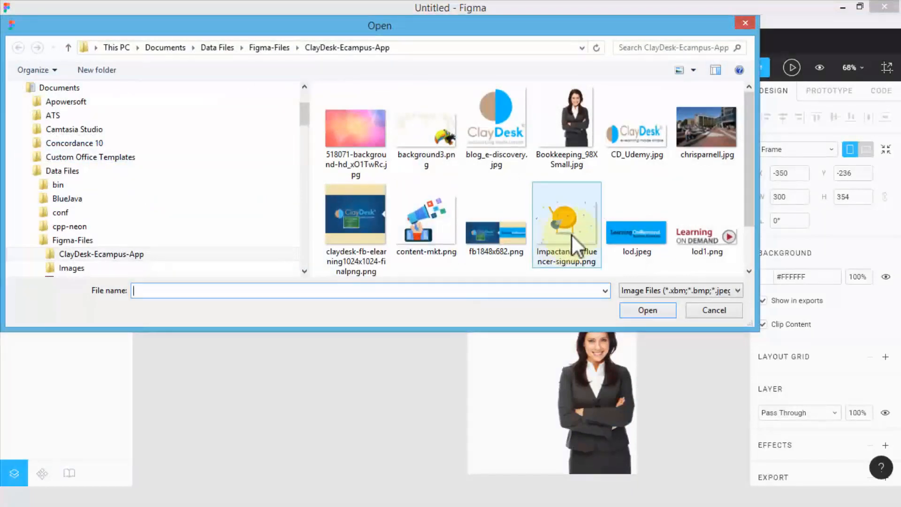
pyautogui.doubleClick(566, 219)
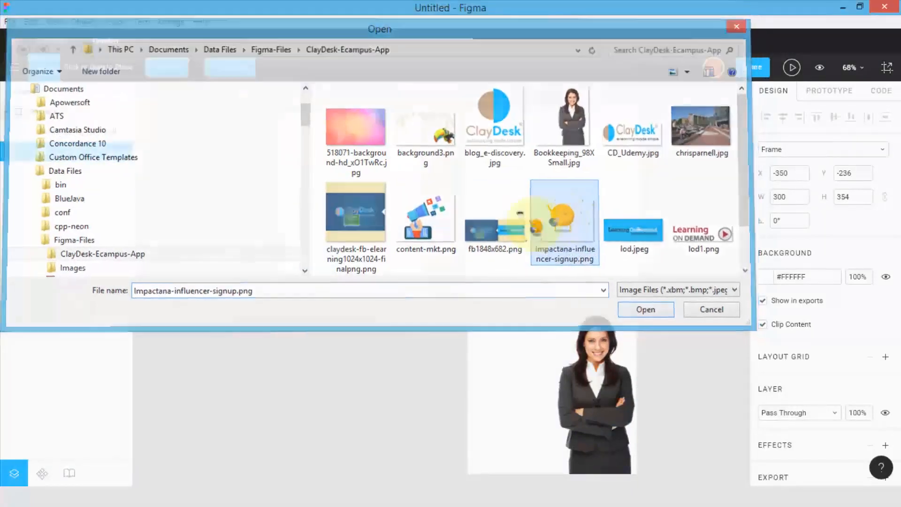
pyautogui.click(333, 200)
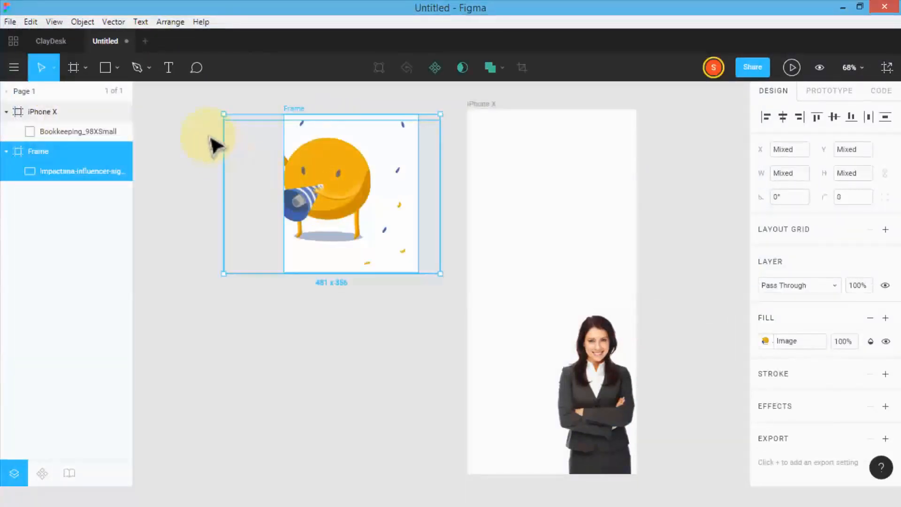
# Shrink the orange mascot image to about 230 by 207 and fit it into its frame's lower corner at X 70, Y 147
pyautogui.doubleClick(372, 231)
pyautogui.moveTo(242, 131); pyautogui.dragTo(333, 180)
pyautogui.moveTo(378, 248); pyautogui.dragTo(358, 247)
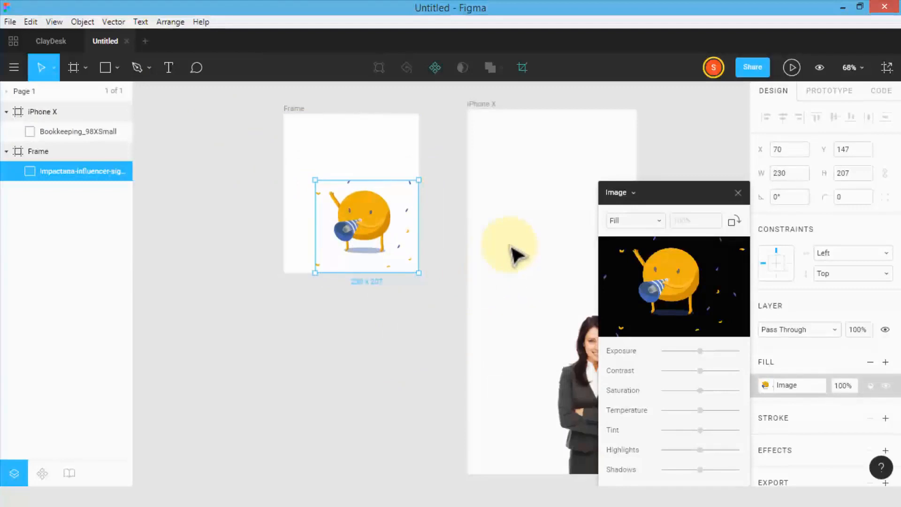
pyautogui.press('Escape')
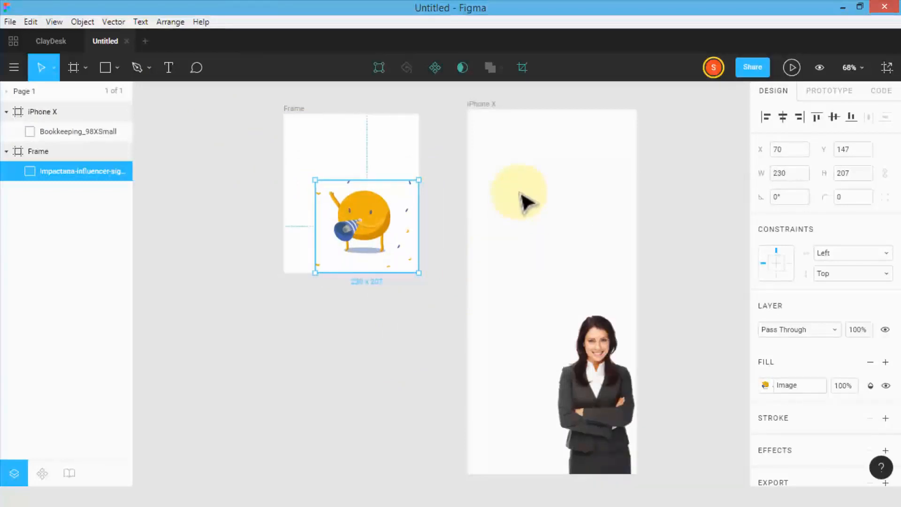
pyautogui.click(519, 145)
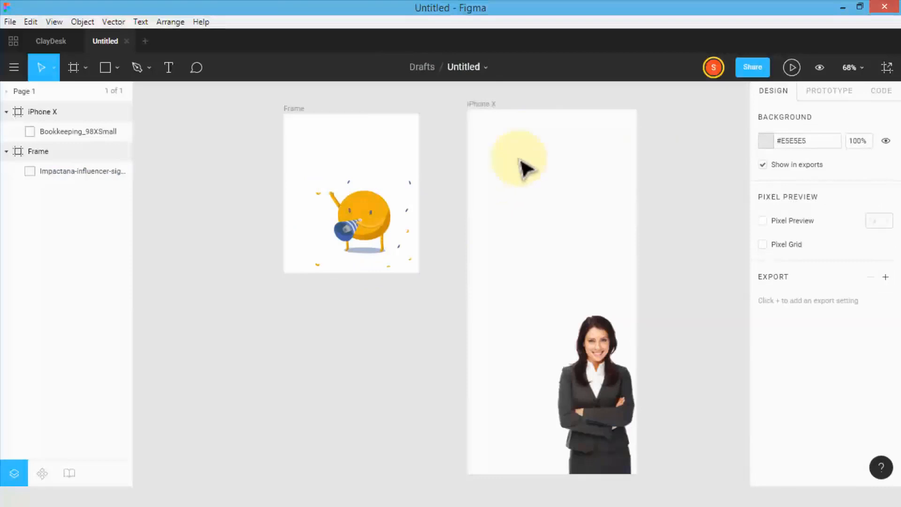
# Switch to the Slice tool and add a 1x PNG export setting for the page, checking the other available formats
pyautogui.click(75, 68)
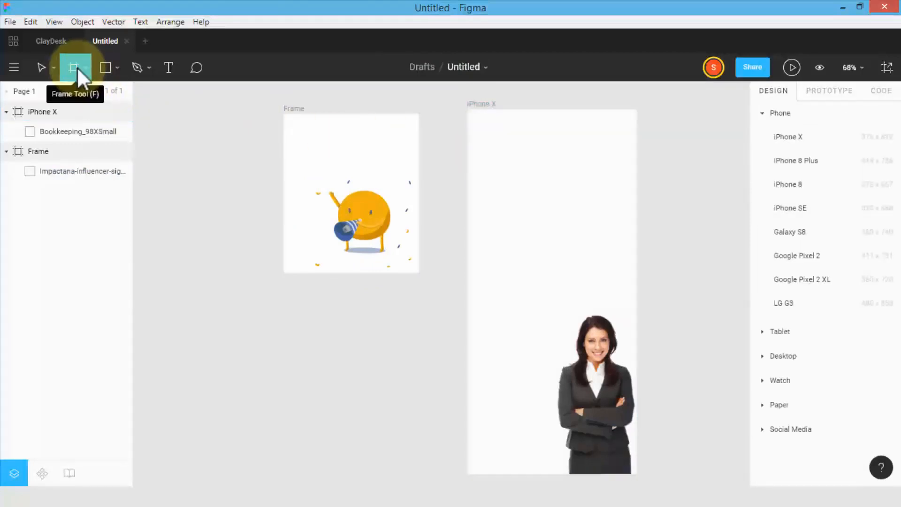
pyautogui.click(84, 69)
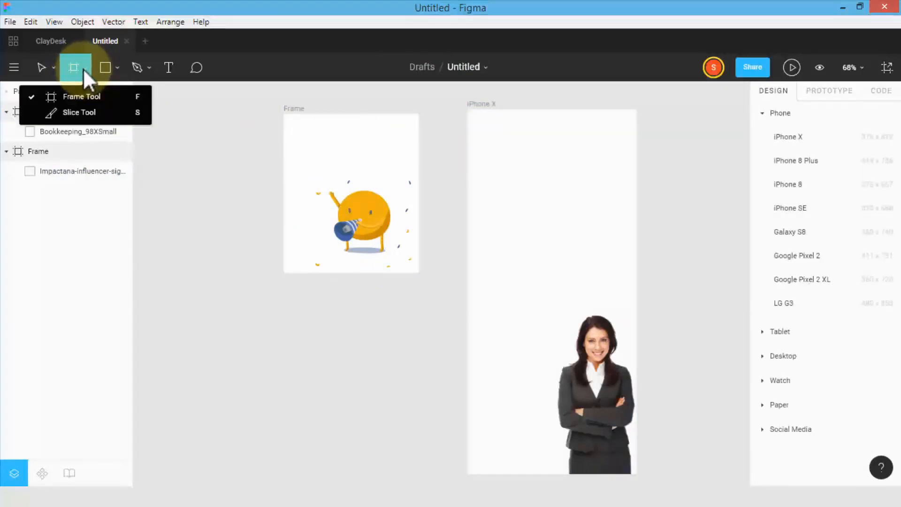
pyautogui.click(82, 111)
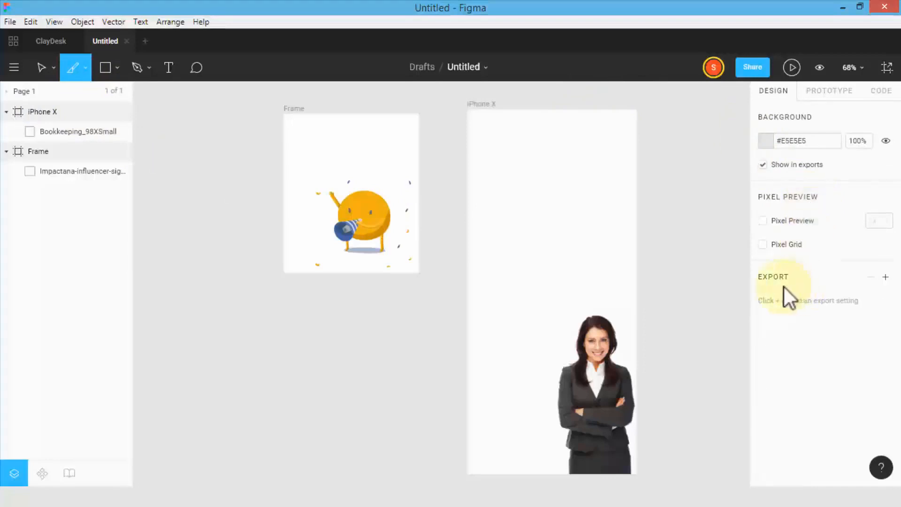
pyautogui.click(885, 277)
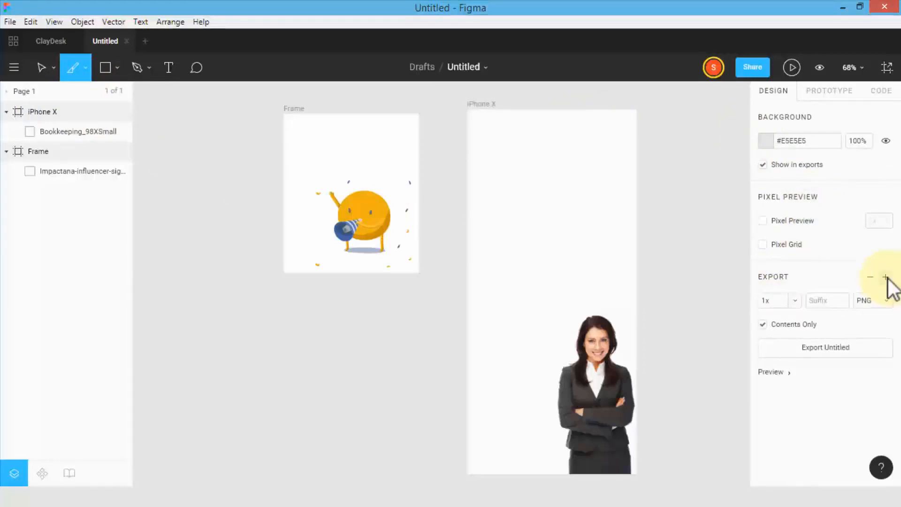
pyautogui.click(886, 301)
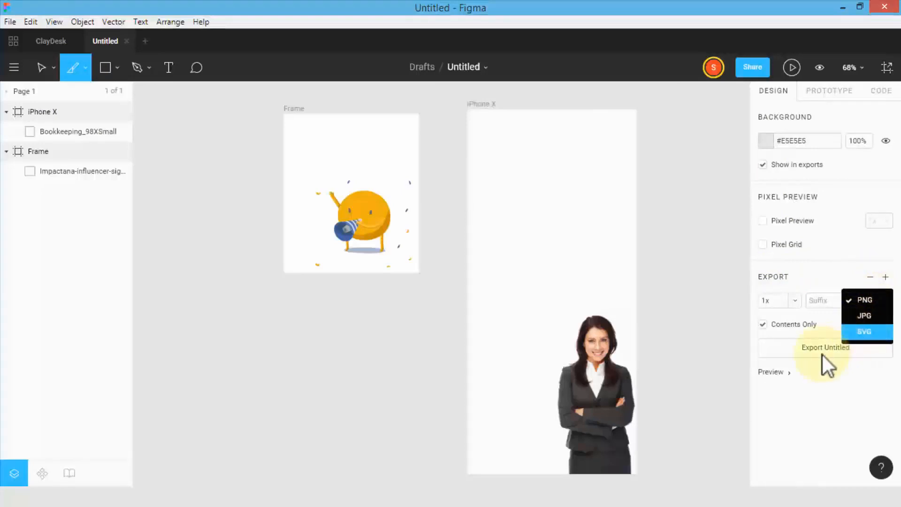
pyautogui.click(801, 395)
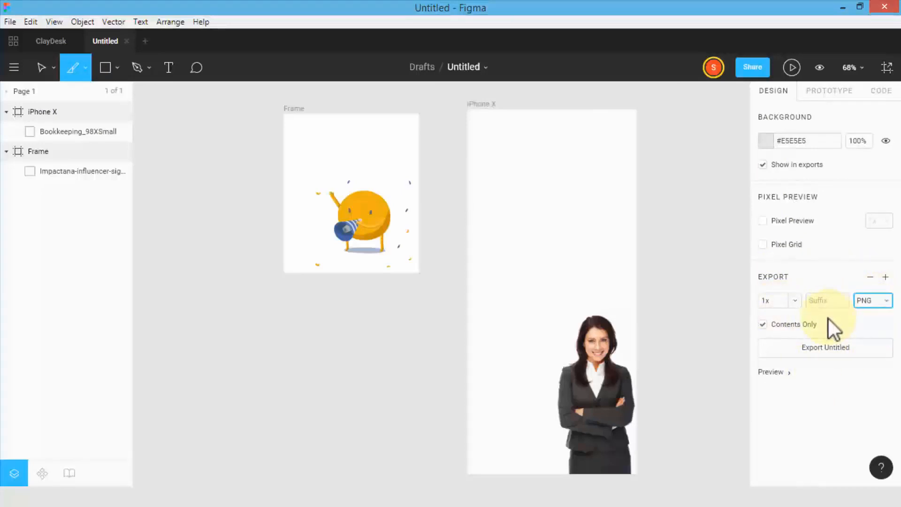
pyautogui.click(458, 219)
pyautogui.press('Delete')
# Add a 1x PNG export setting to both placed images together and review the alternative export formats
pyautogui.moveTo(246, 142); pyautogui.dragTo(645, 385)
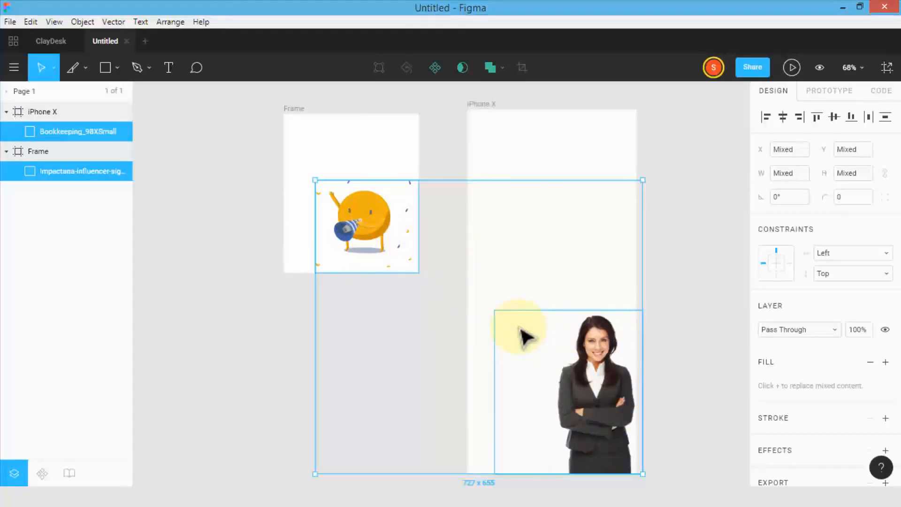
pyautogui.scroll(-3, 840, 375)
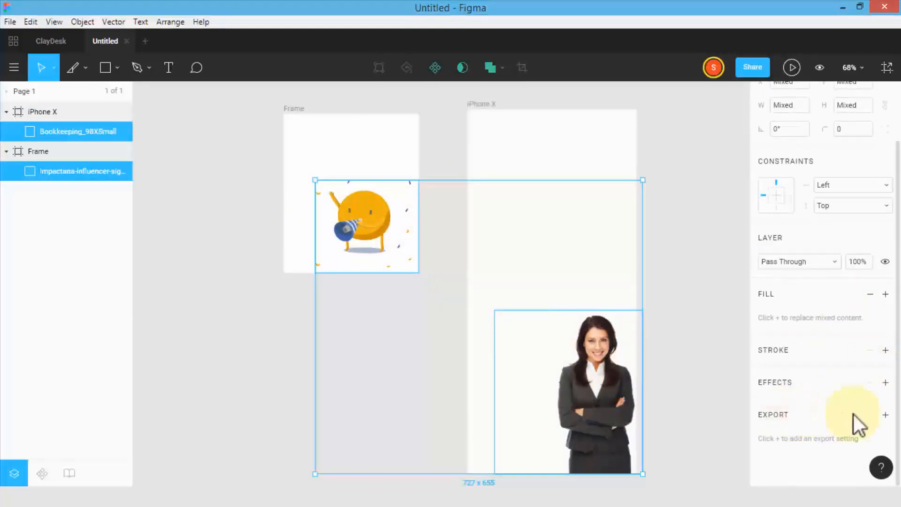
pyautogui.click(885, 414)
pyautogui.scroll(-2, 858, 392)
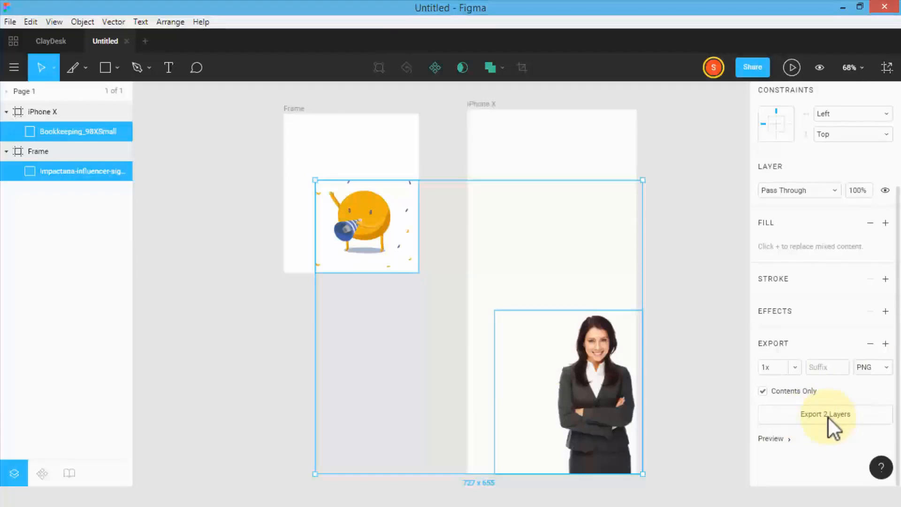
pyautogui.click(885, 368)
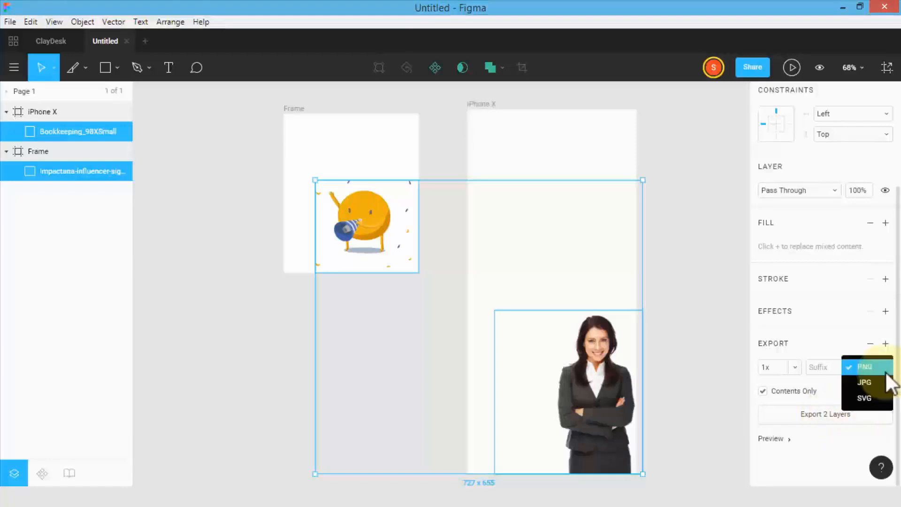
pyautogui.click(826, 441)
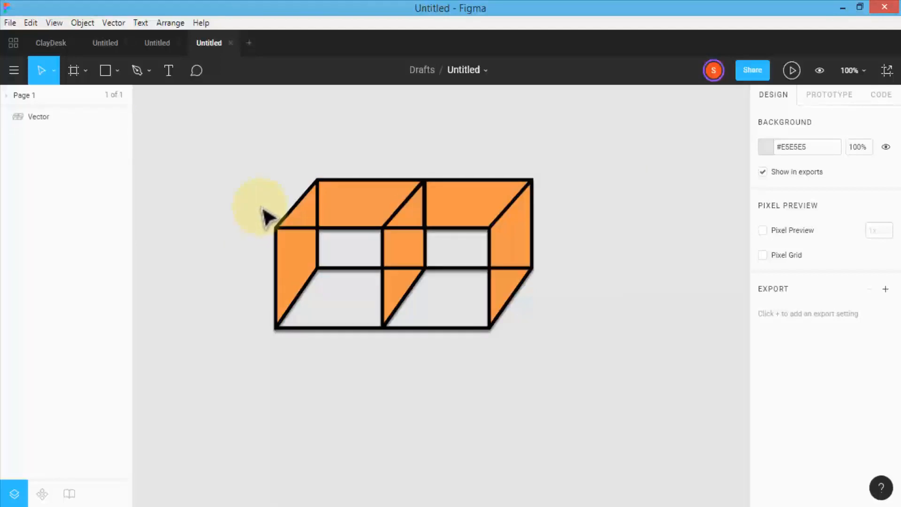
# Delete the orange box-shaped vector and draw a rectangle about 314 by 123 on the empty canvas
pyautogui.click(337, 213)
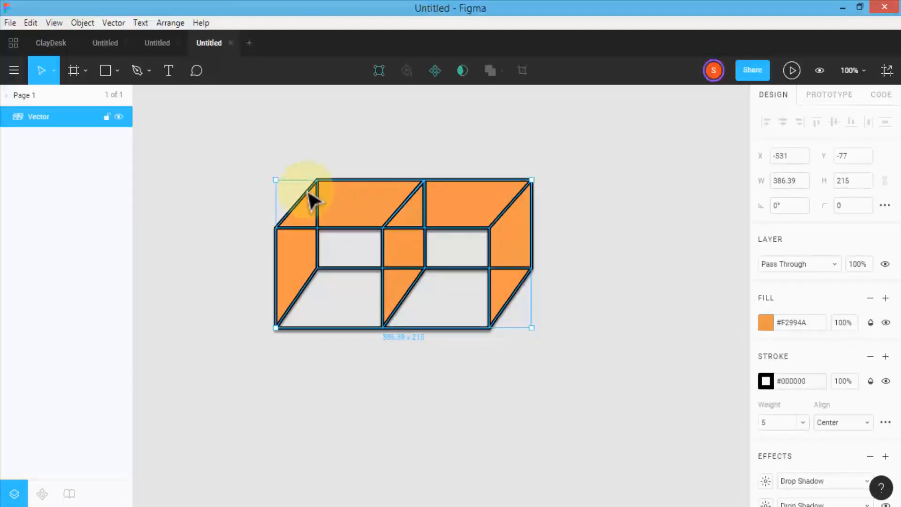
pyautogui.press('Delete')
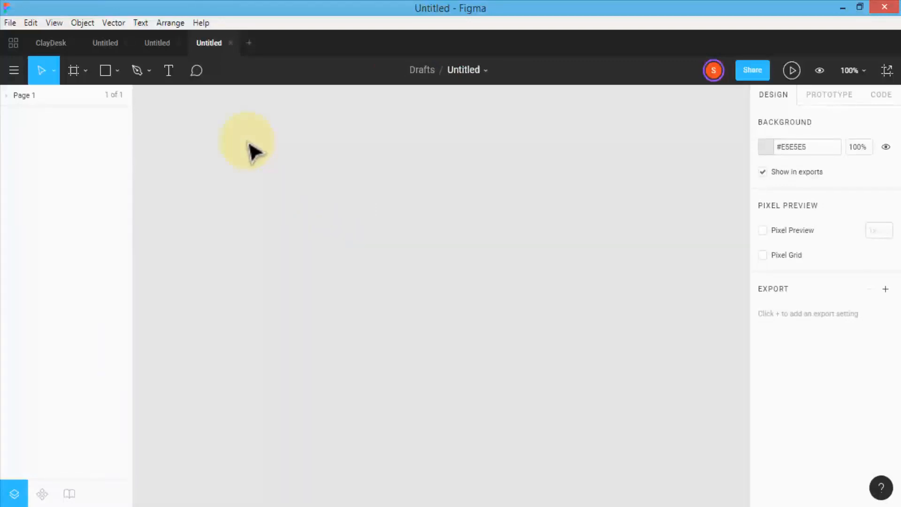
pyautogui.click(116, 74)
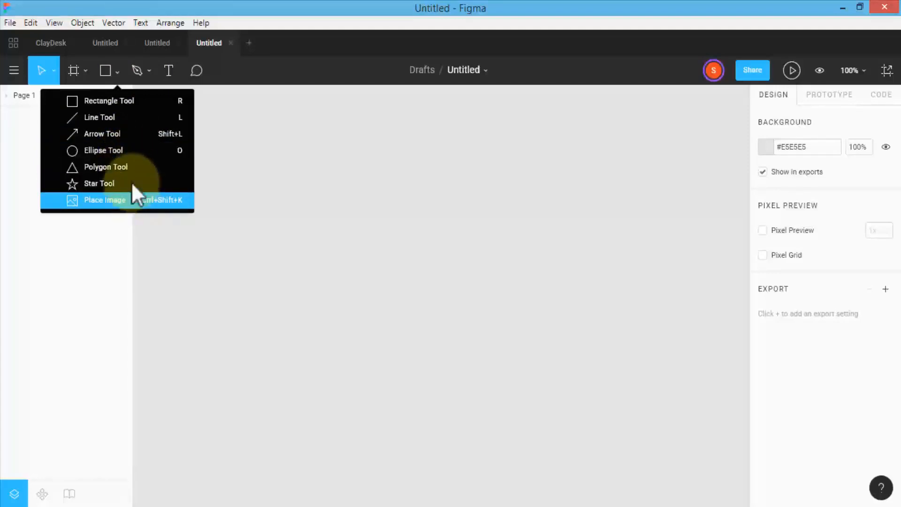
pyautogui.click(108, 101)
pyautogui.moveTo(192, 147); pyautogui.dragTo(401, 232)
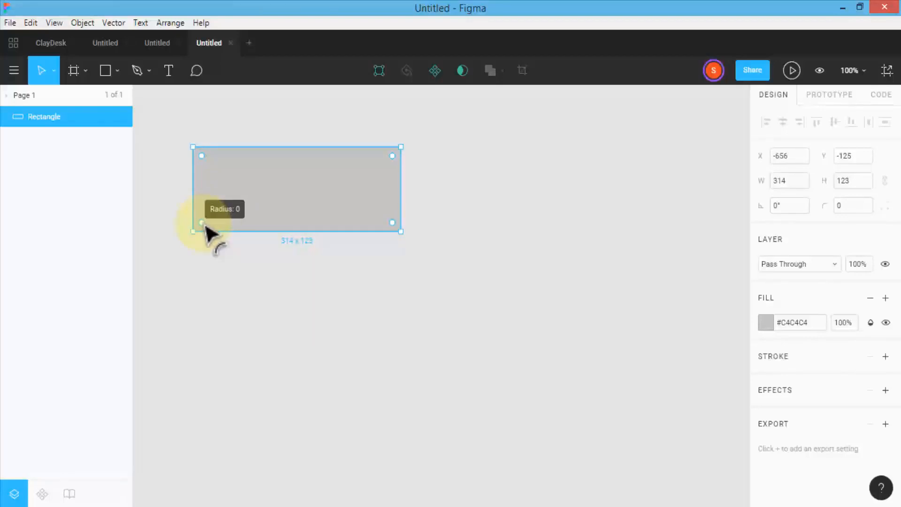
# Round the rectangle's corners by hand and set their radius to exactly 31
pyautogui.moveTo(203, 226); pyautogui.dragTo(222, 215)
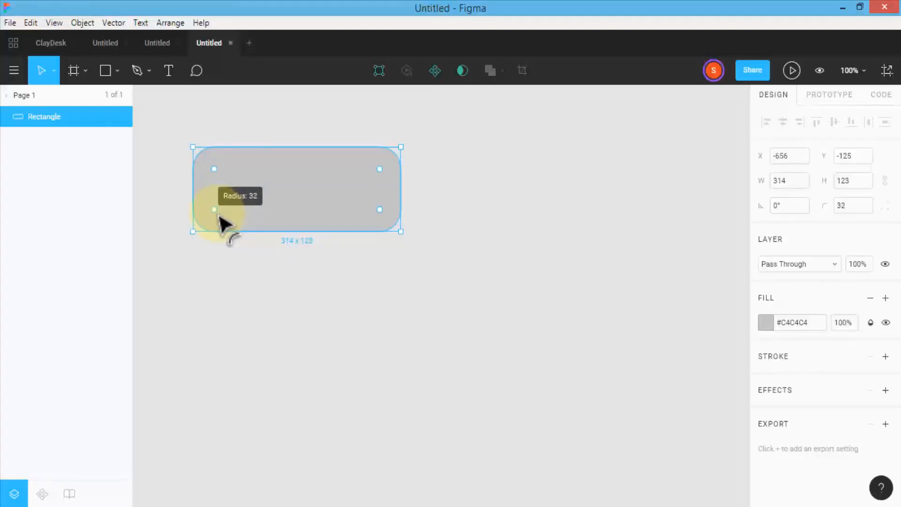
pyautogui.moveTo(222, 215); pyautogui.dragTo(222, 216)
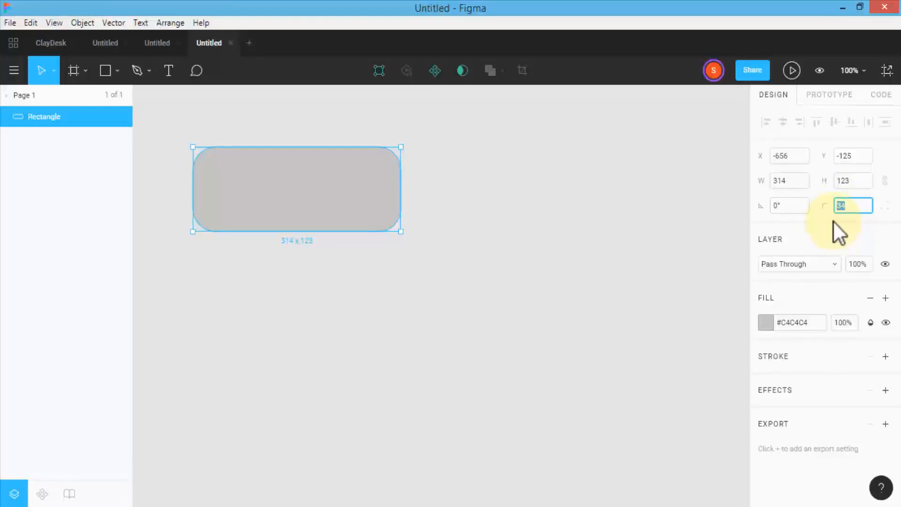
pyautogui.write('31')
pyautogui.press('Return')
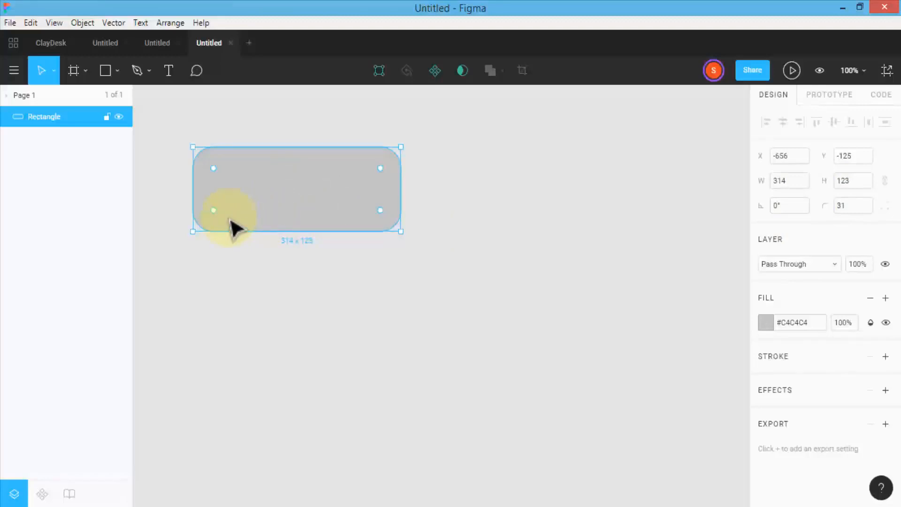
# Increase the rectangle's corner rounding by hand and set its radius to exactly 50
pyautogui.moveTo(380, 211)
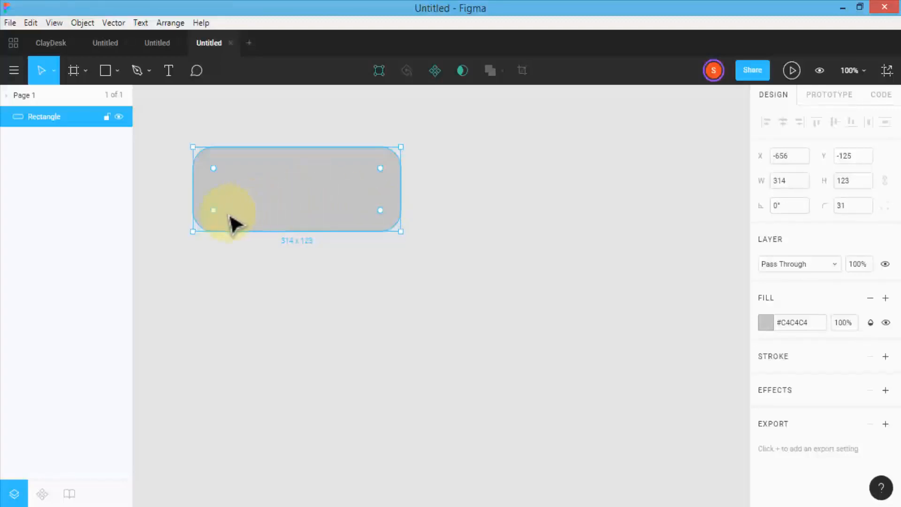
pyautogui.moveTo(218, 215)
pyautogui.moveTo(218, 215)
pyautogui.mouseDown()
pyautogui.moveTo(236, 196)
pyautogui.moveTo(230, 209)
pyautogui.mouseUp()
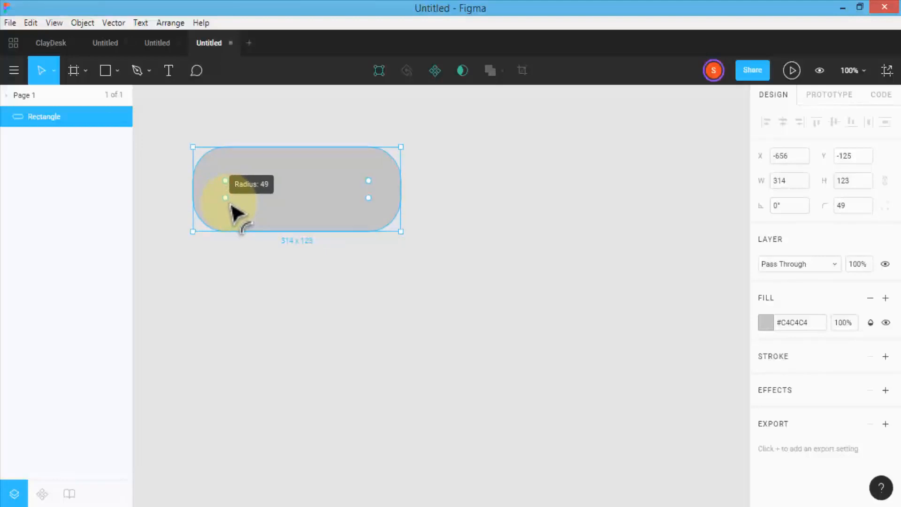
pyautogui.click(846, 205)
pyautogui.write('50')
pyautogui.press('Return')
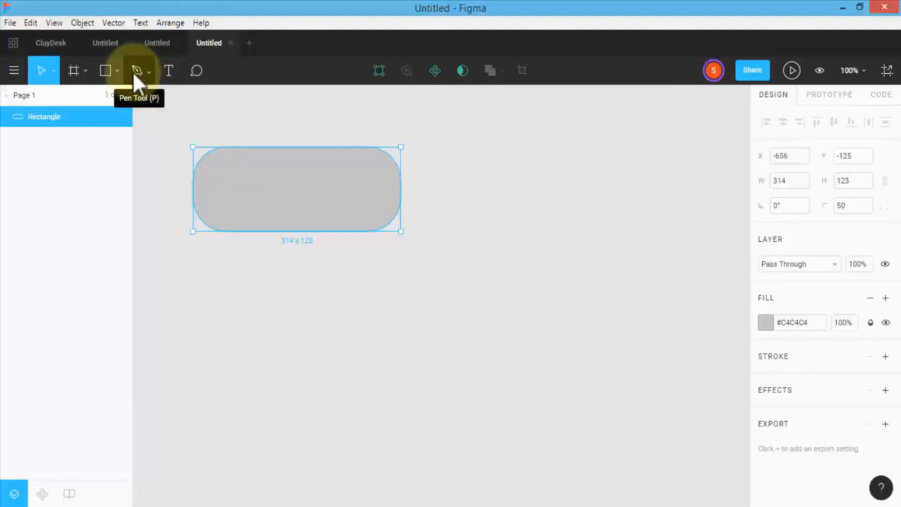
# Place the image 518071-background-hd_xO1TwRc.jpg inside the rounded rectangle as its fill
pyautogui.click(117, 70)
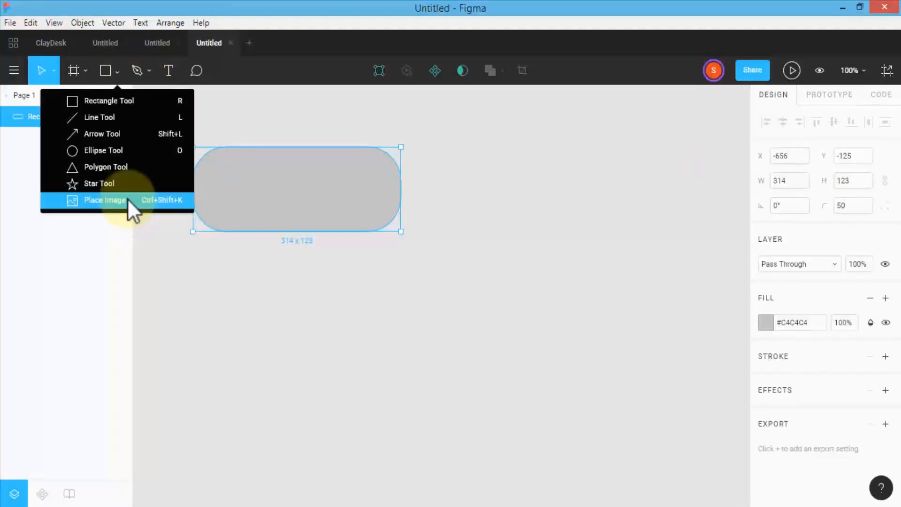
pyautogui.click(128, 199)
pyautogui.click(347, 140)
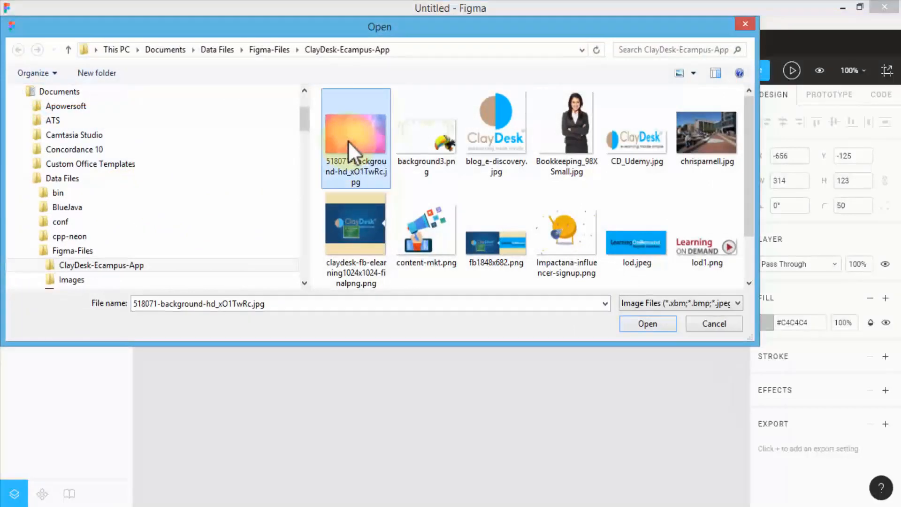
pyautogui.click(646, 324)
pyautogui.click(258, 170)
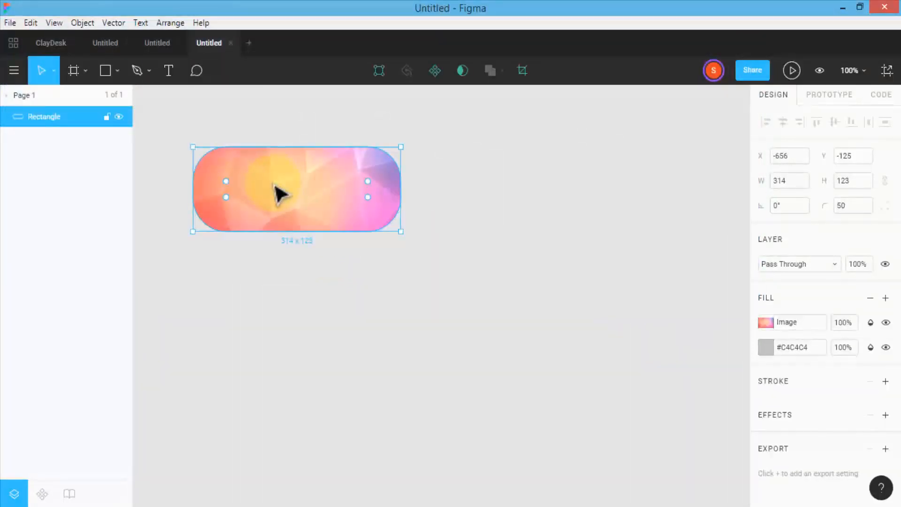
# Add a text box about 232 by 62 over the rectangle with the text "Click Here"
pyautogui.click(171, 73)
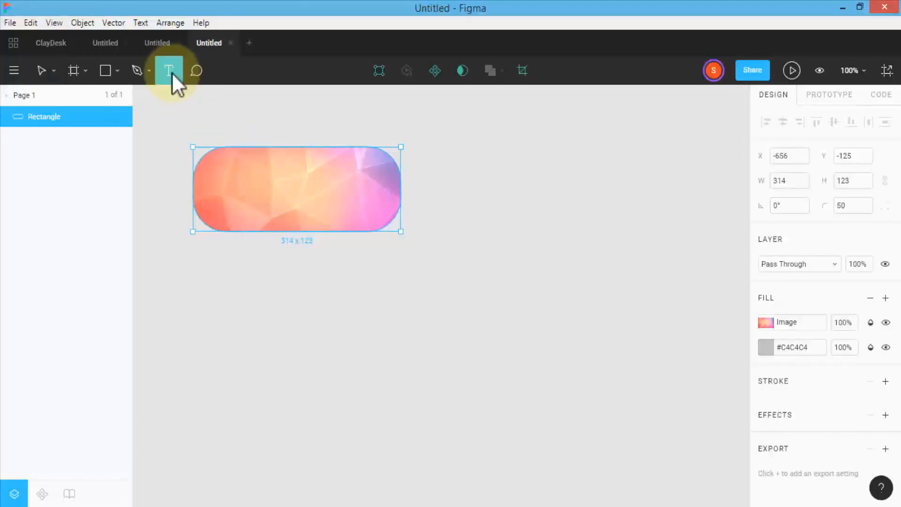
pyautogui.moveTo(222, 169); pyautogui.dragTo(375, 210)
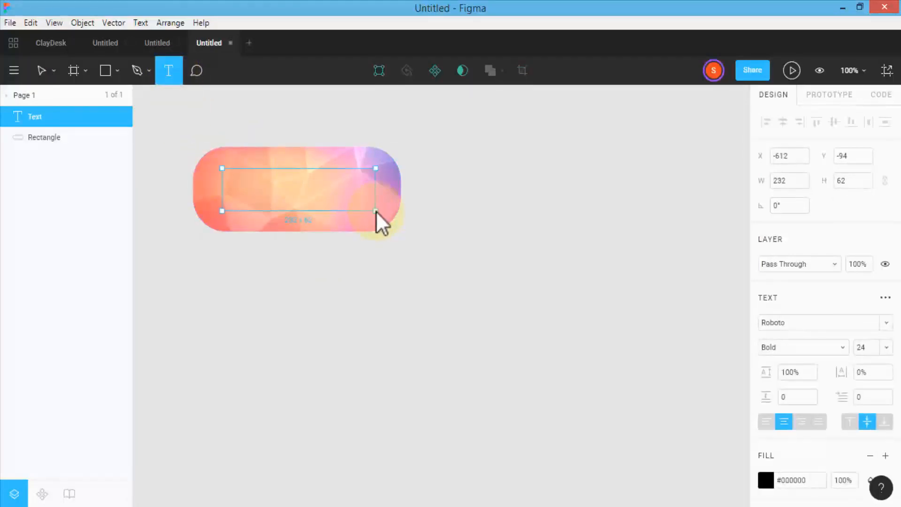
pyautogui.write('Click Here')
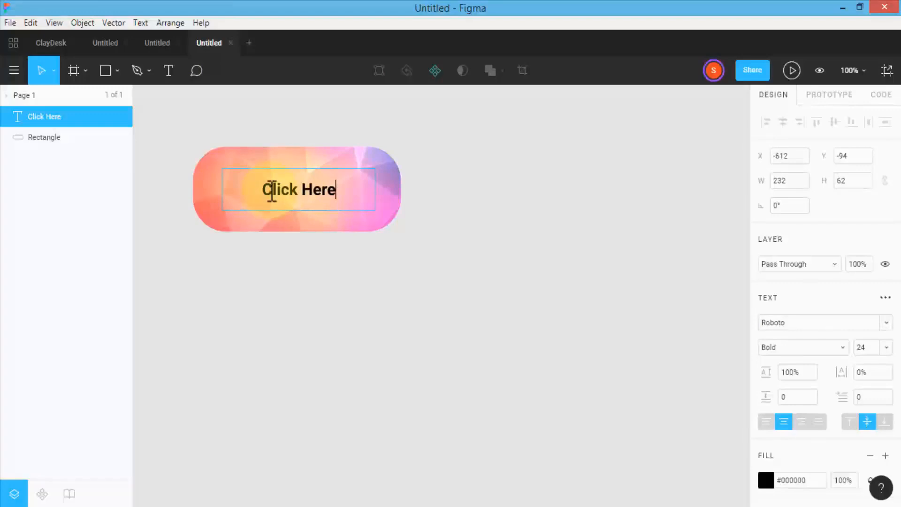
pyautogui.press('Escape')
# Resize the image-filled rectangle to about 230 by 92, undoing the first distorted attempt
pyautogui.click(229, 161)
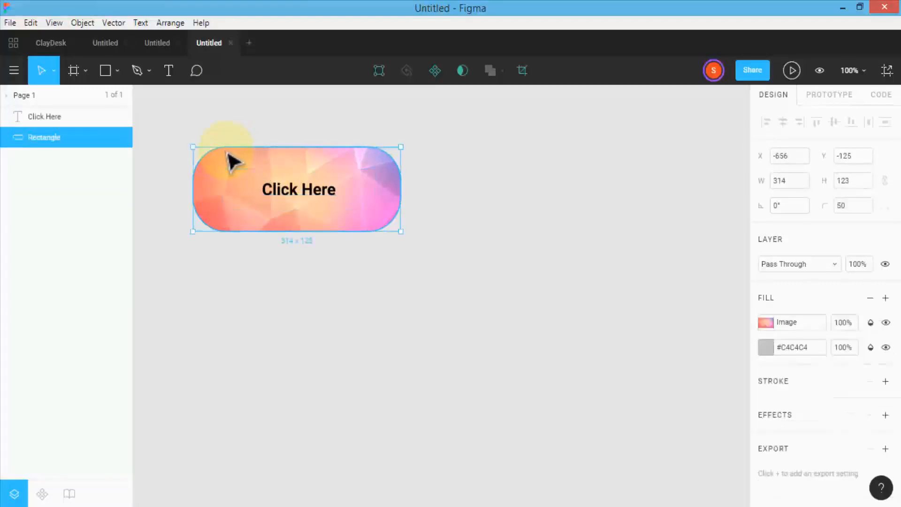
pyautogui.moveTo(191, 146); pyautogui.dragTo(367, 141)
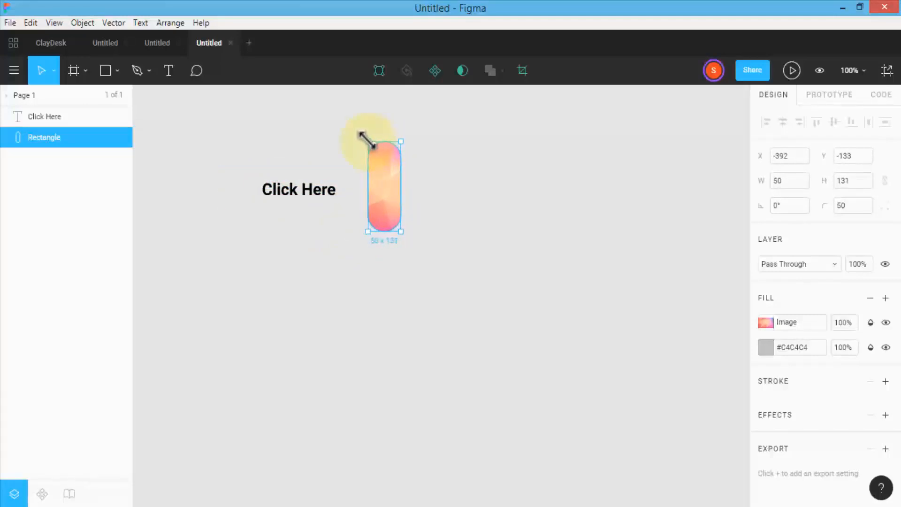
pyautogui.hotkey('ctrl', 'z')
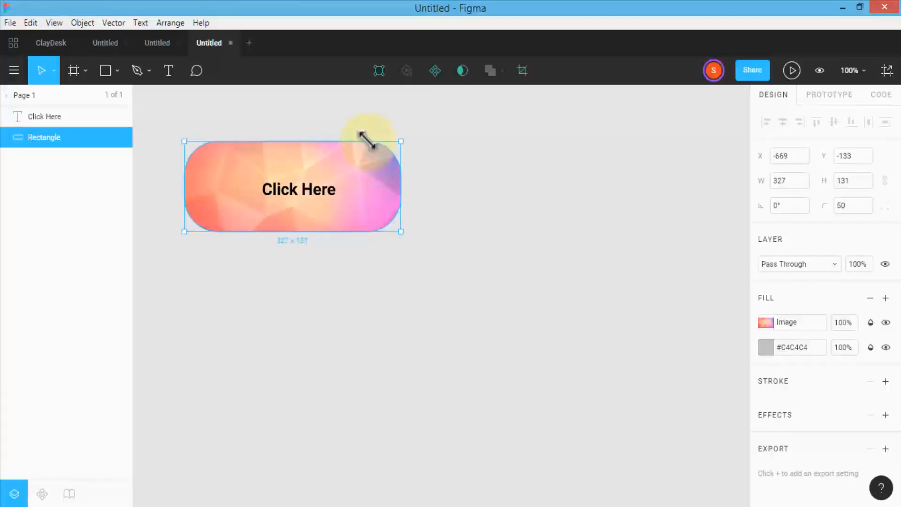
pyautogui.moveTo(367, 140); pyautogui.dragTo(352, 167)
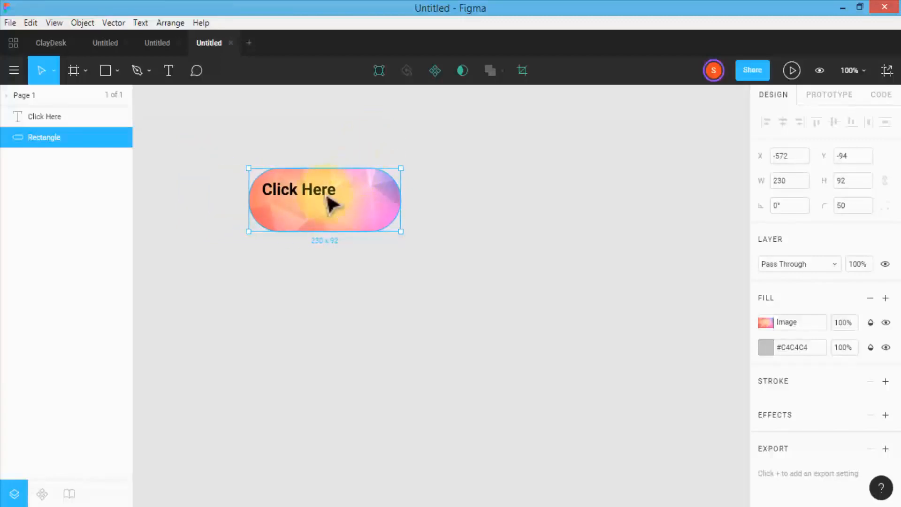
# Shrink the "Click Here" text box to about 137 by 37 and centre it on the rectangle
pyautogui.click(312, 201)
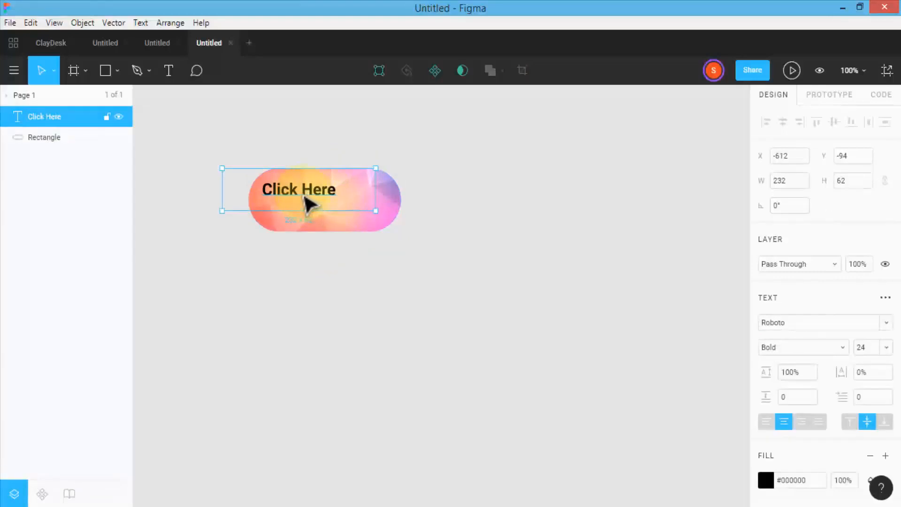
pyautogui.moveTo(304, 197); pyautogui.dragTo(339, 216)
pyautogui.moveTo(400, 172); pyautogui.dragTo(339, 190)
pyautogui.moveTo(282, 201); pyautogui.dragTo(304, 200)
# Review the rectangle's style properties and the font list and size setting of the "Click Here" text
pyautogui.click(332, 179)
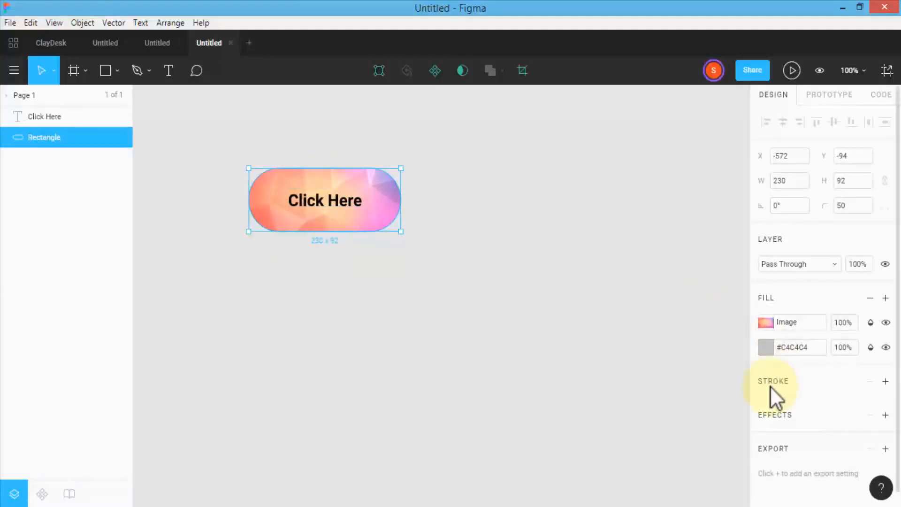
pyautogui.click(316, 209)
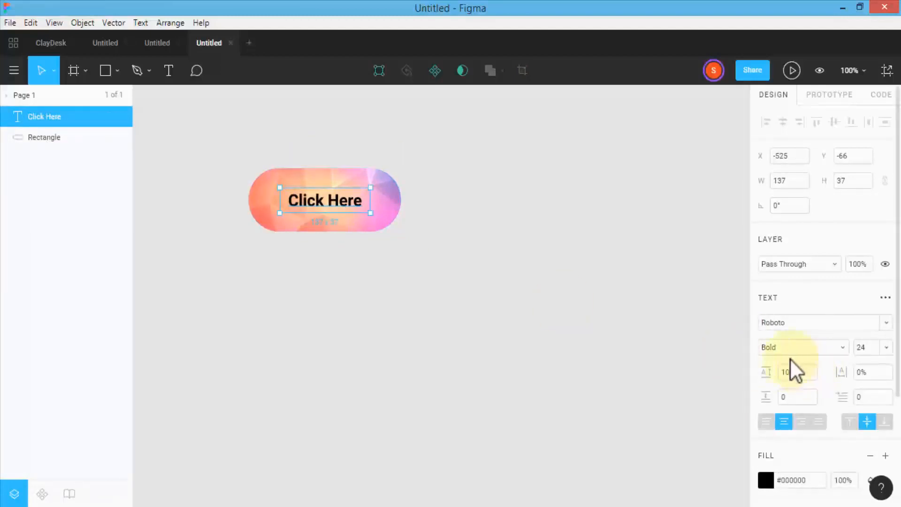
pyautogui.click(785, 322)
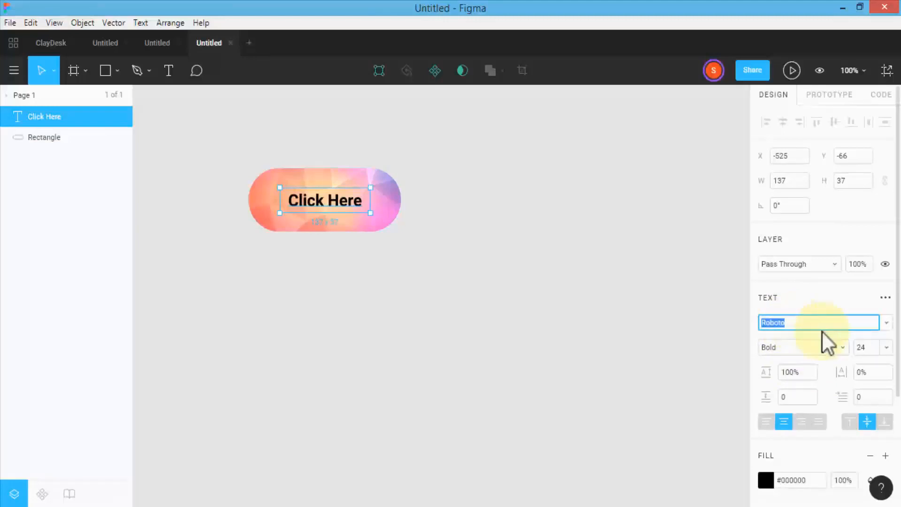
pyautogui.click(885, 323)
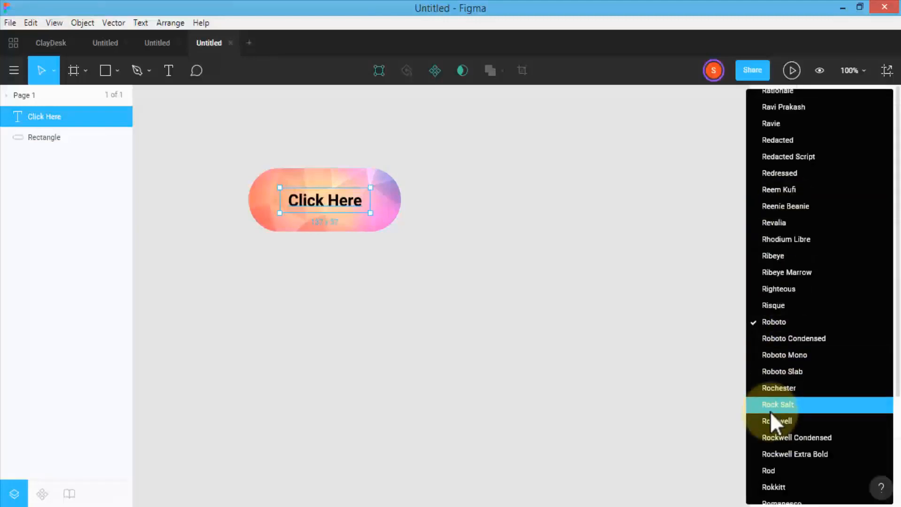
pyautogui.click(645, 369)
pyautogui.click(301, 210)
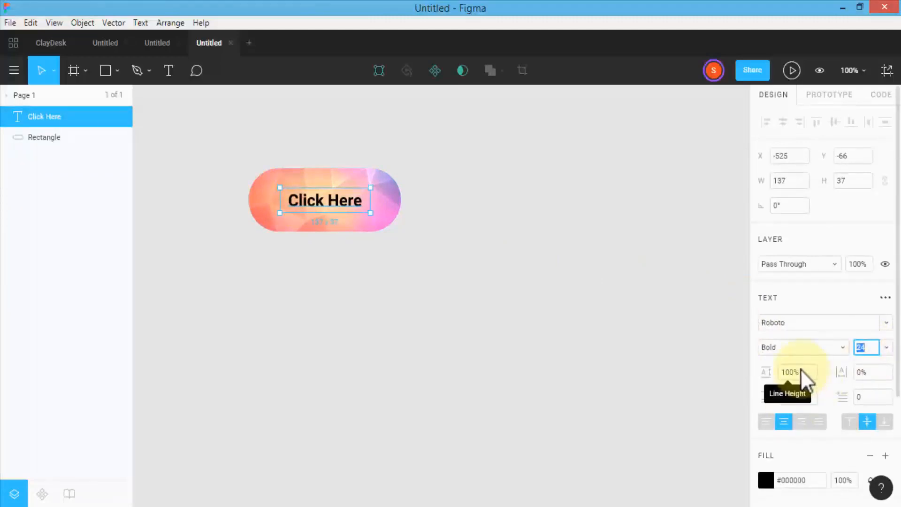
# Add a Drop Shadow effect to the "Click Here" text and check the other effect types
pyautogui.scroll(-3, 760, 427)
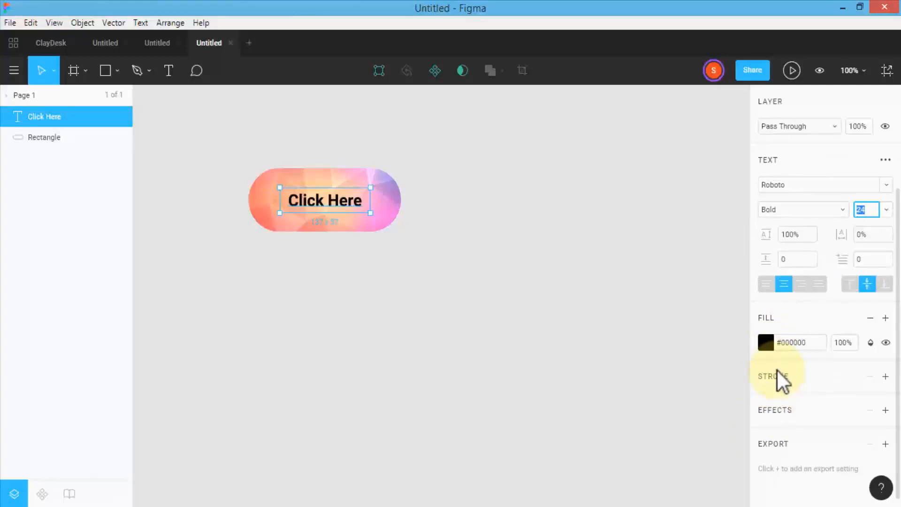
pyautogui.click(885, 409)
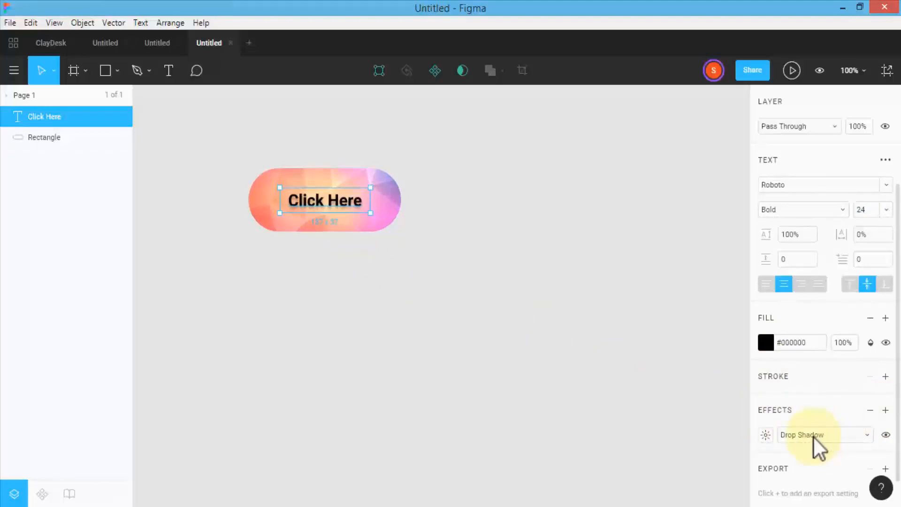
pyautogui.click(868, 435)
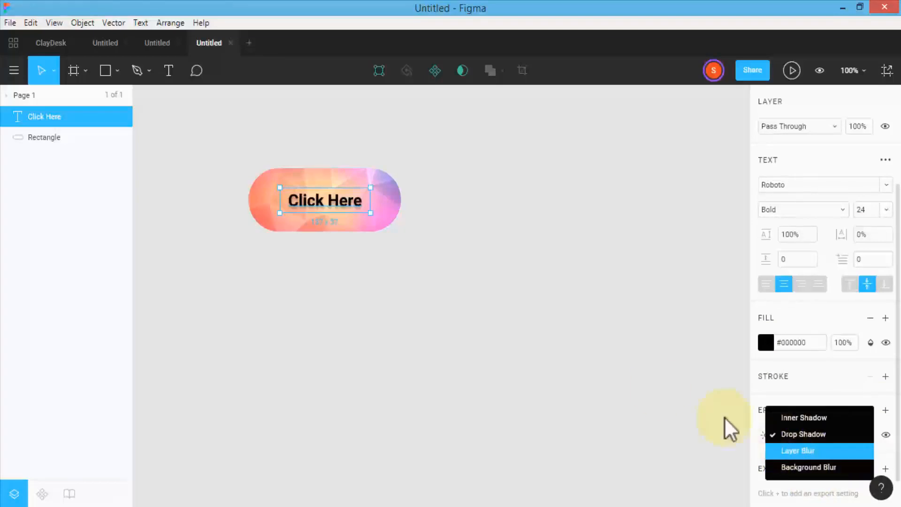
pyautogui.click(422, 254)
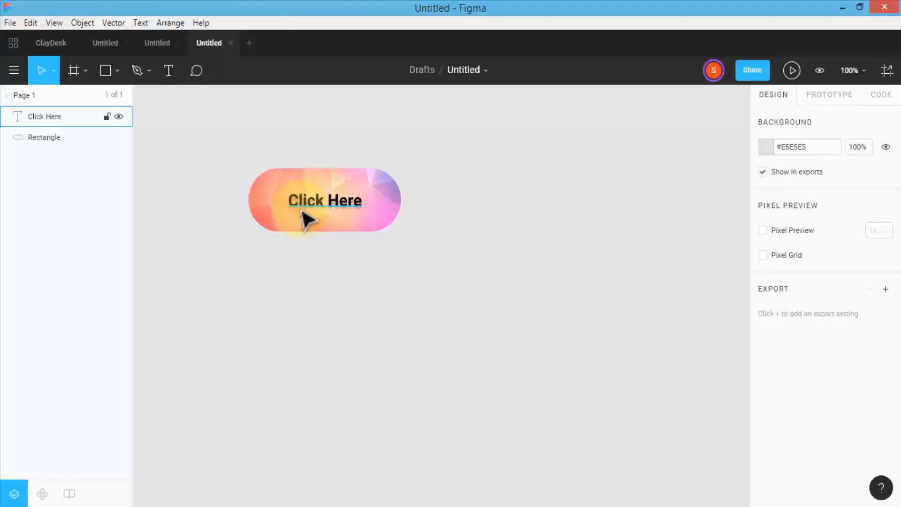
# Try moving the rectangle on its own away from the "Click Here" text, and undo the move
pyautogui.click(271, 197)
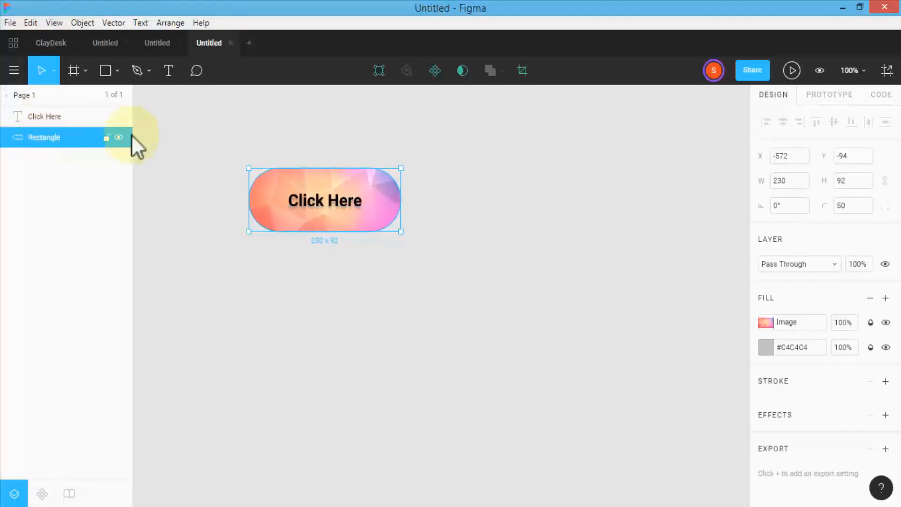
pyautogui.click(215, 155)
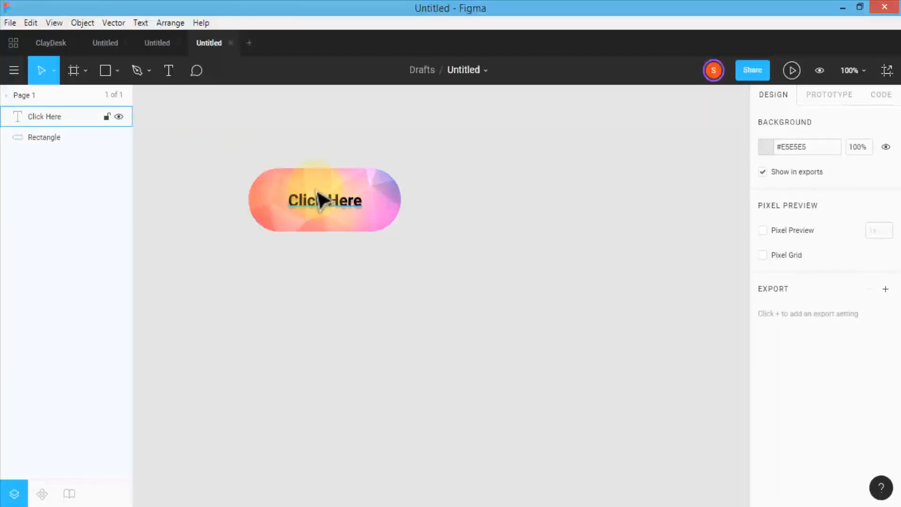
pyautogui.click(282, 191)
pyautogui.moveTo(276, 189); pyautogui.dragTo(484, 186)
pyautogui.hotkey('ctrl', 'z')
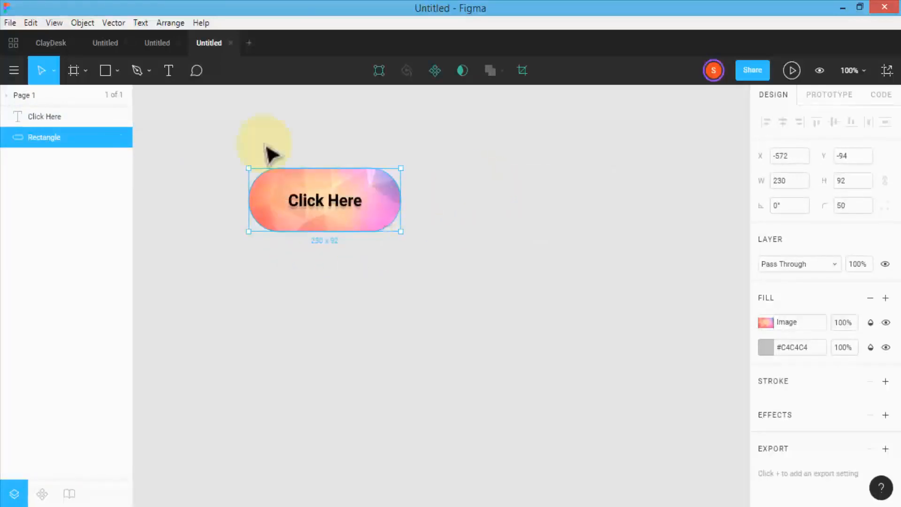
# Group the "Click Here" text with the rectangle and rename the group Button-Group
pyautogui.press('Escape')
pyautogui.moveTo(241, 151); pyautogui.dragTo(437, 251)
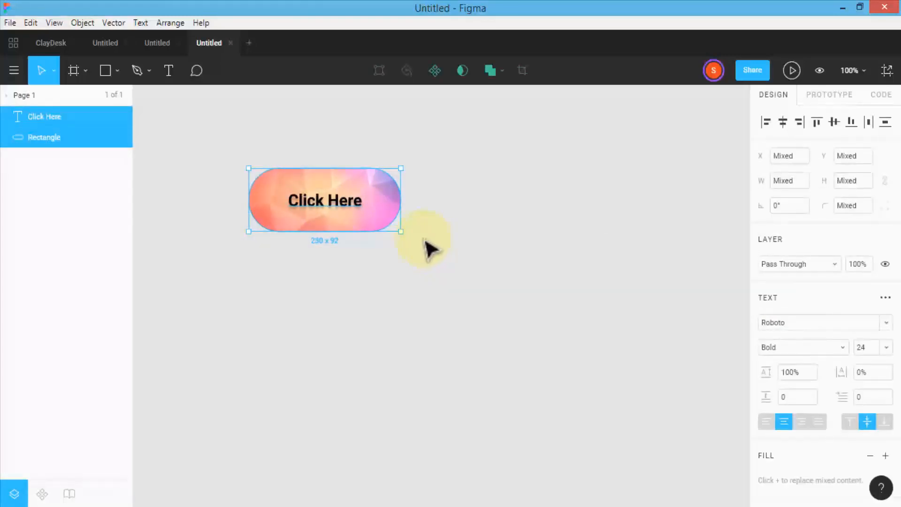
pyautogui.rightClick(280, 196)
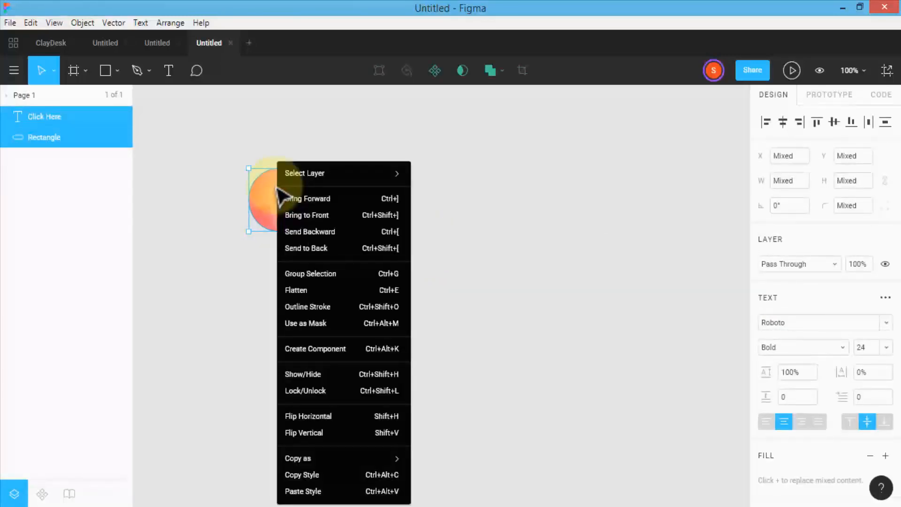
pyautogui.click(388, 277)
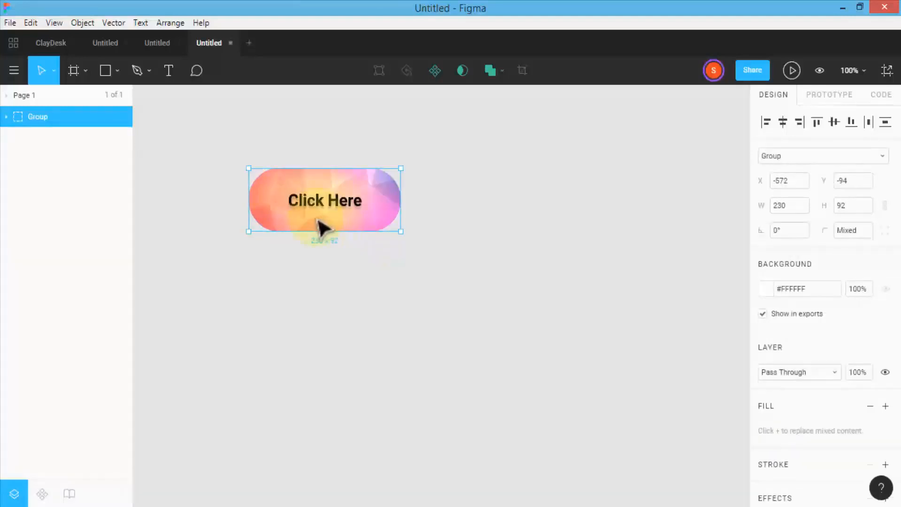
pyautogui.doubleClick(38, 117)
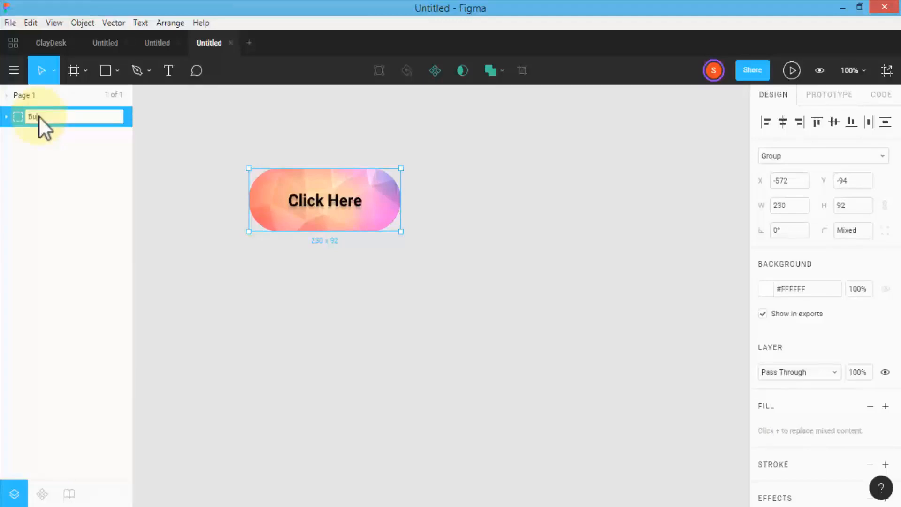
pyautogui.write('Button-Group')
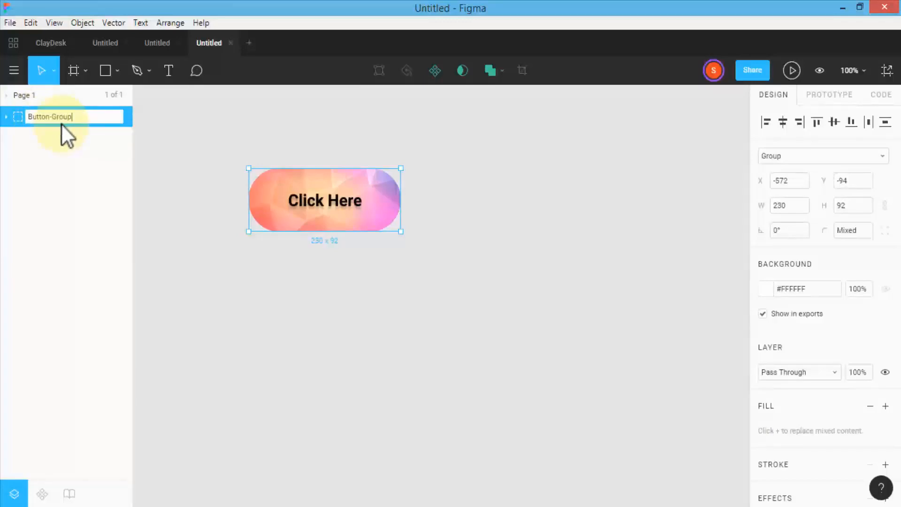
pyautogui.click(149, 138)
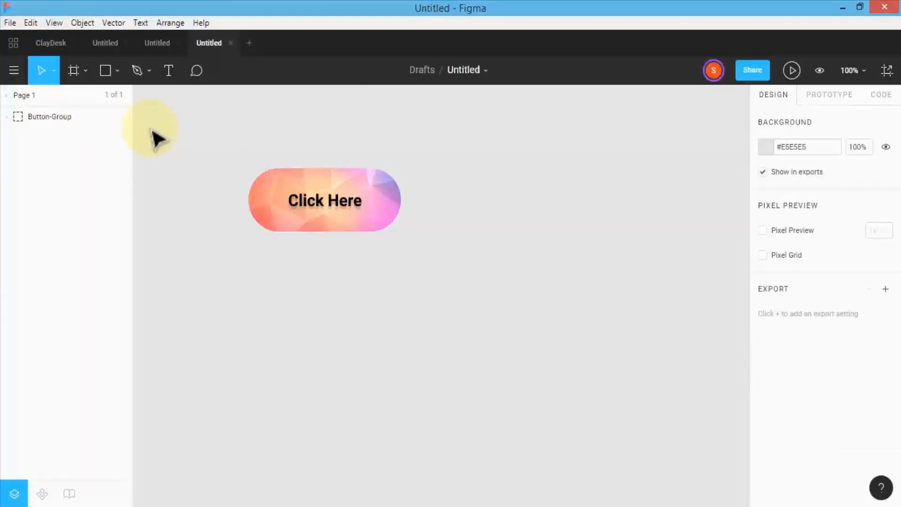
# Expand Button-Group to inspect its layers, and open the list of shape tools
pyautogui.click(6, 118)
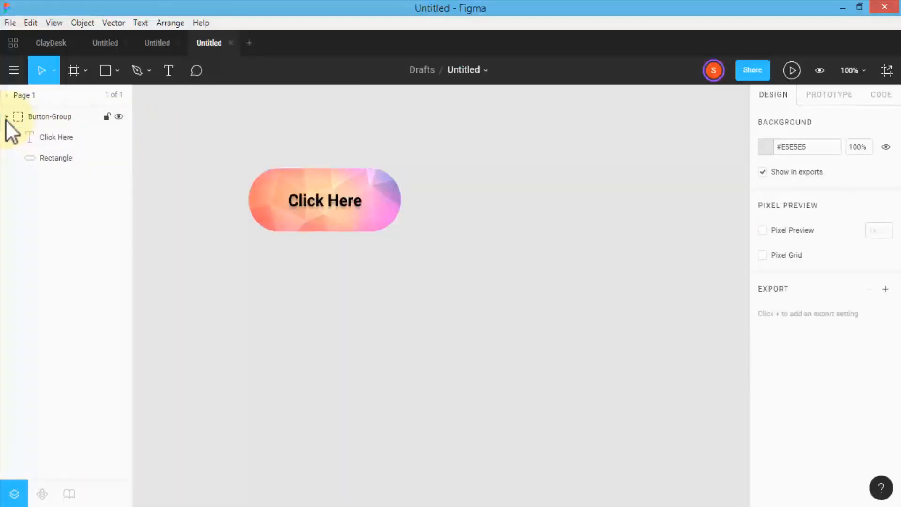
pyautogui.click(6, 118)
pyautogui.click(6, 117)
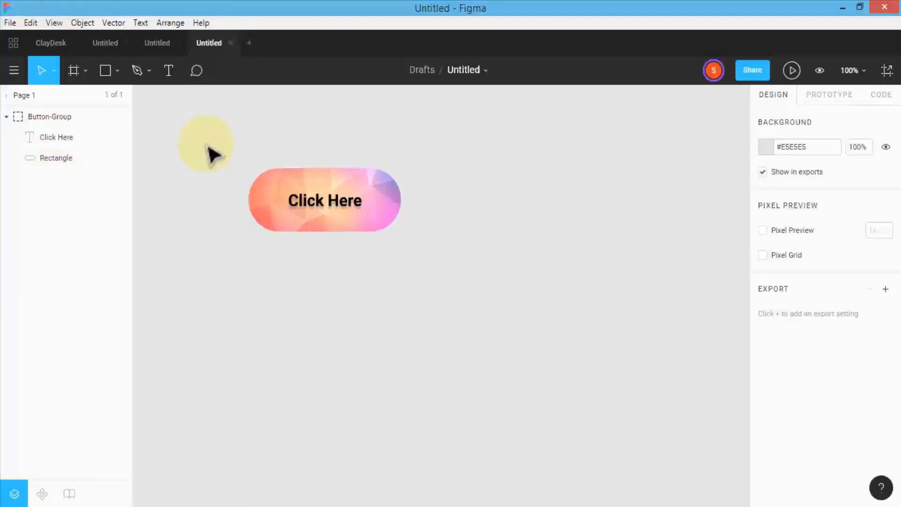
pyautogui.click(114, 75)
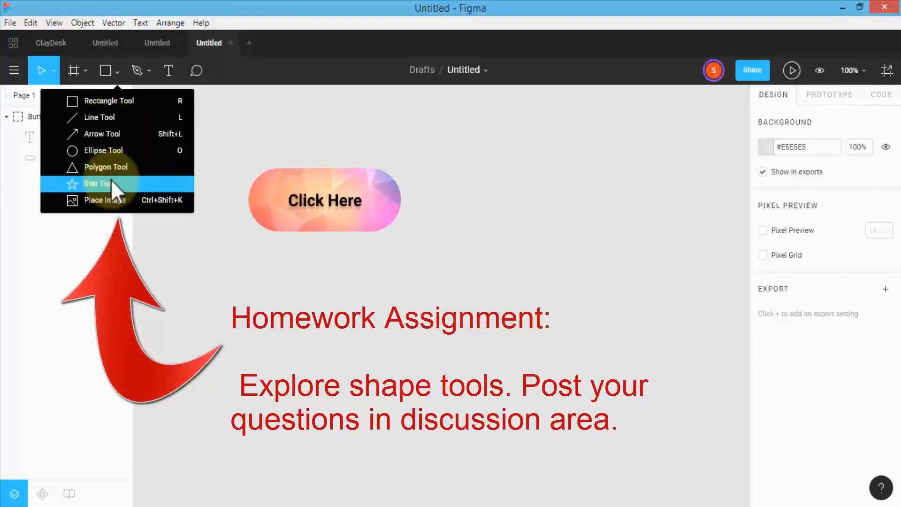
# Move Button-Group to the upper-left corner of the canvas and deselect it
pyautogui.click(237, 162)
pyautogui.moveTo(322, 200); pyautogui.dragTo(213, 131)
pyautogui.click(368, 236)
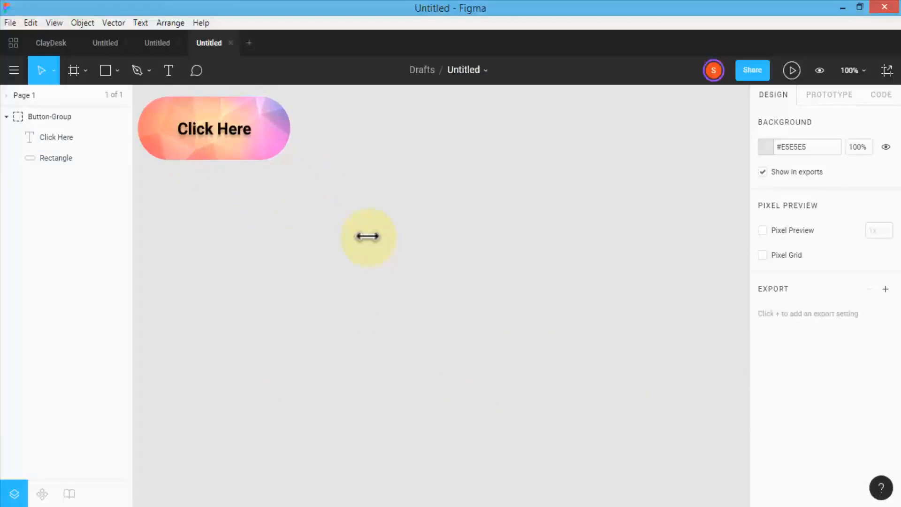
# Draw a closed rectangle about 99 × 105 with the Pen tool in the open canvas area below the button
pyautogui.click(147, 69)
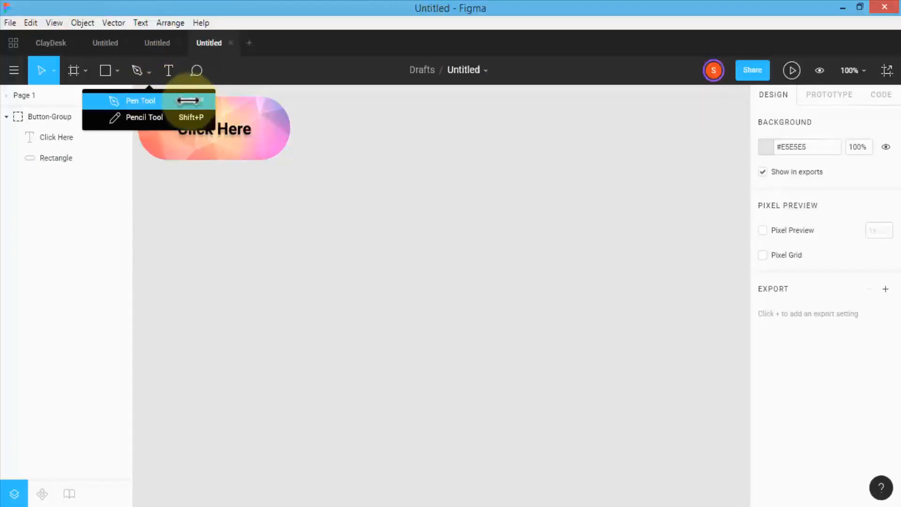
pyautogui.click(145, 99)
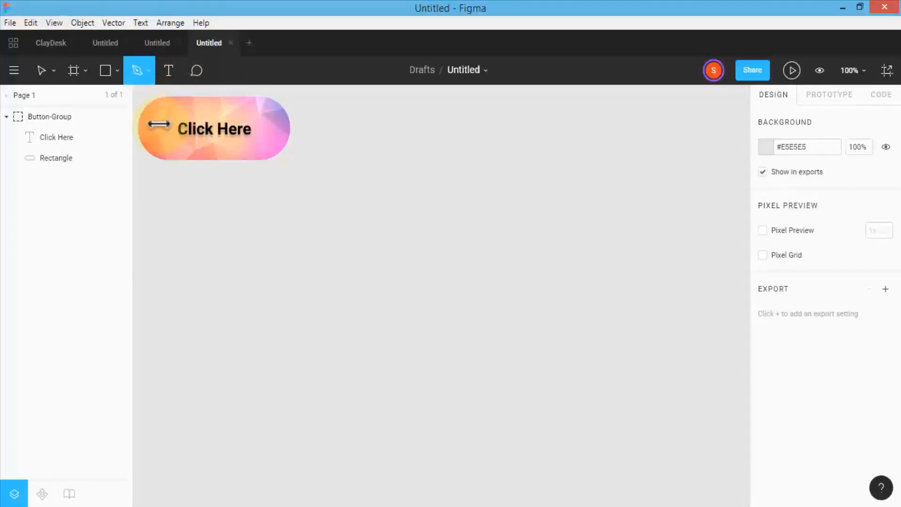
pyautogui.click(367, 303)
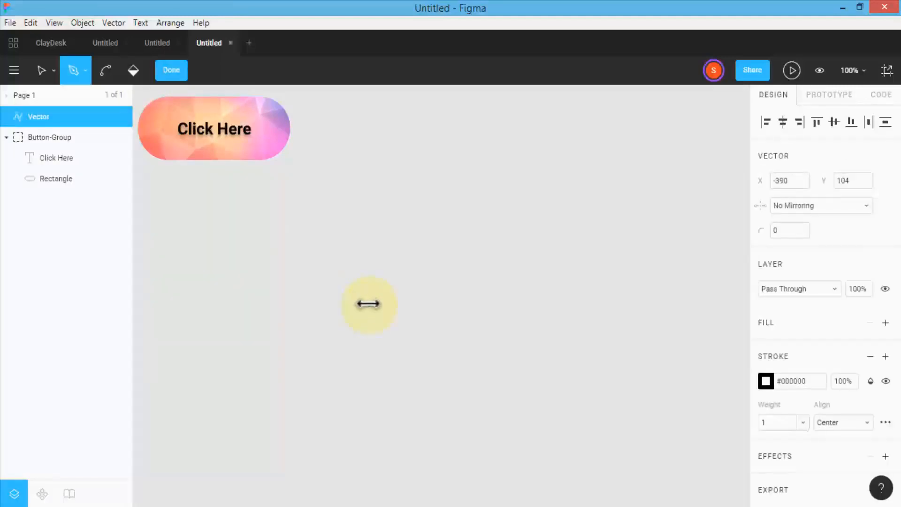
pyautogui.click(369, 231)
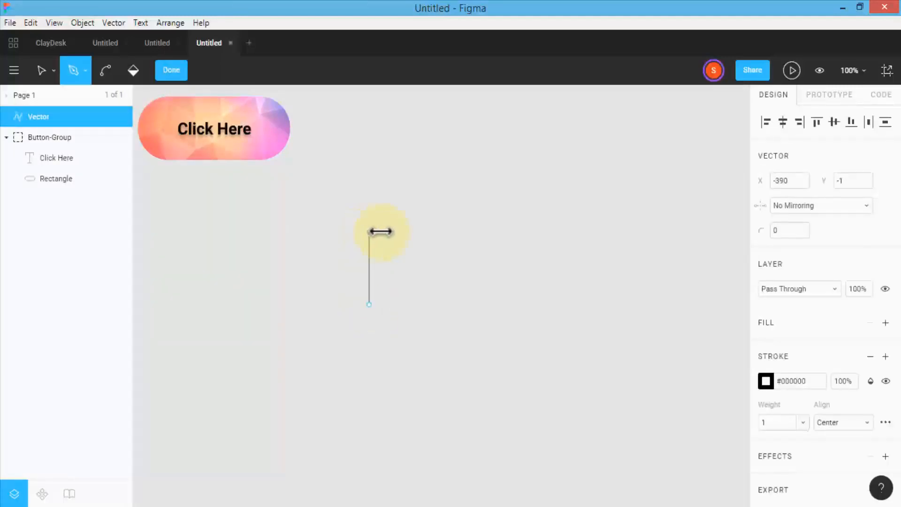
pyautogui.click(433, 232)
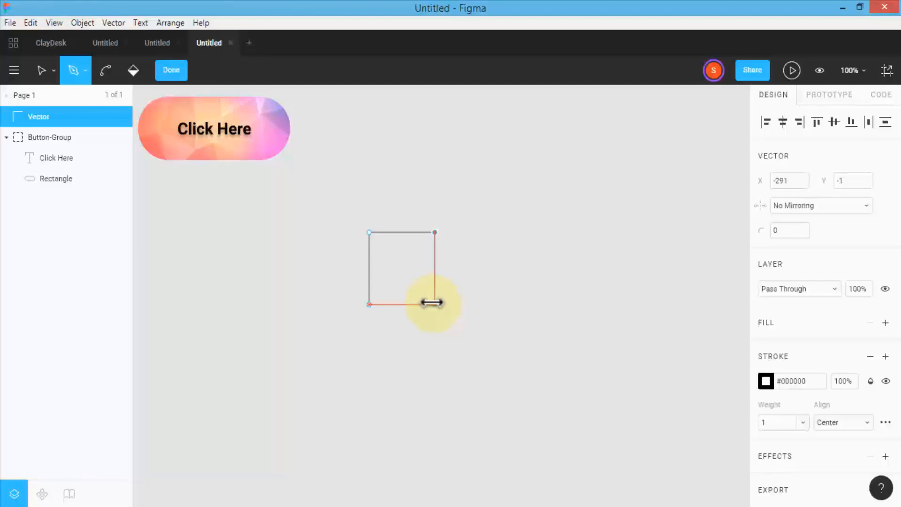
pyautogui.click(433, 303)
pyautogui.click(368, 304)
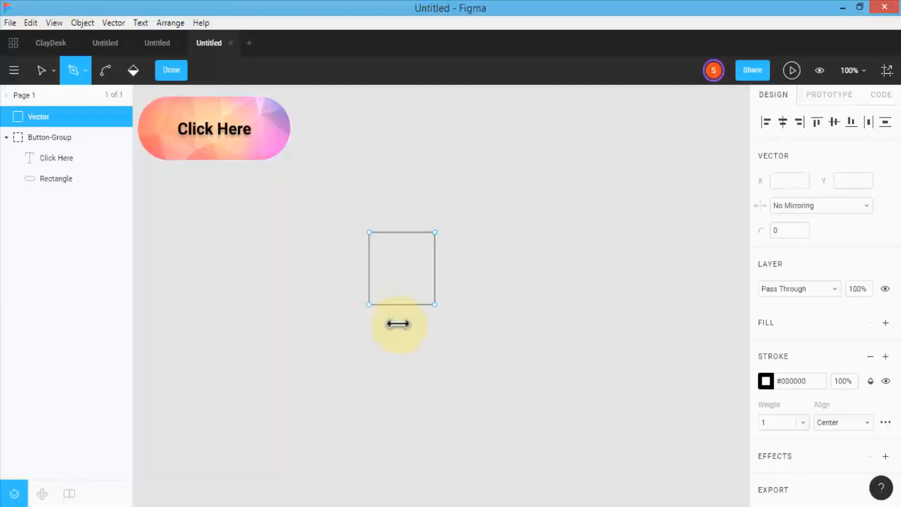
# Draw a second closed rectangle, about 100 × 89, in the same vector, starting inside the first one and offset up and to the right
pyautogui.click(402, 261)
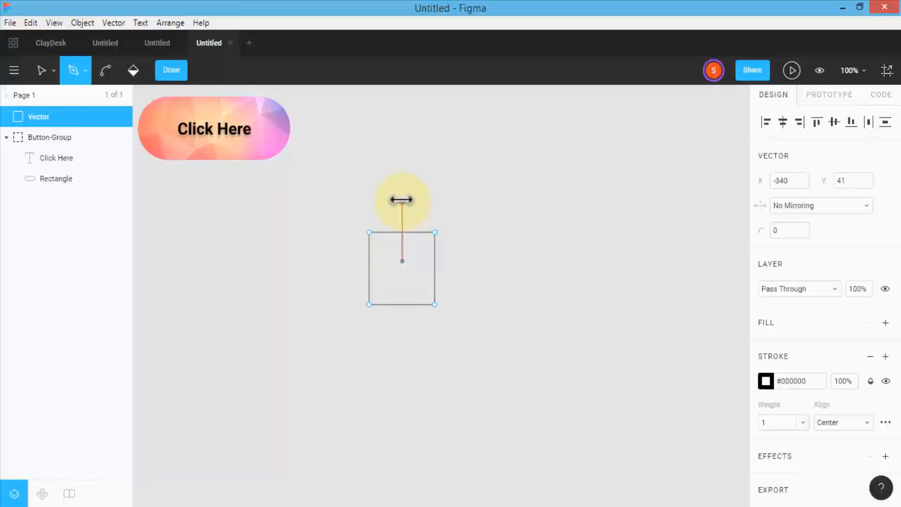
pyautogui.click(402, 200)
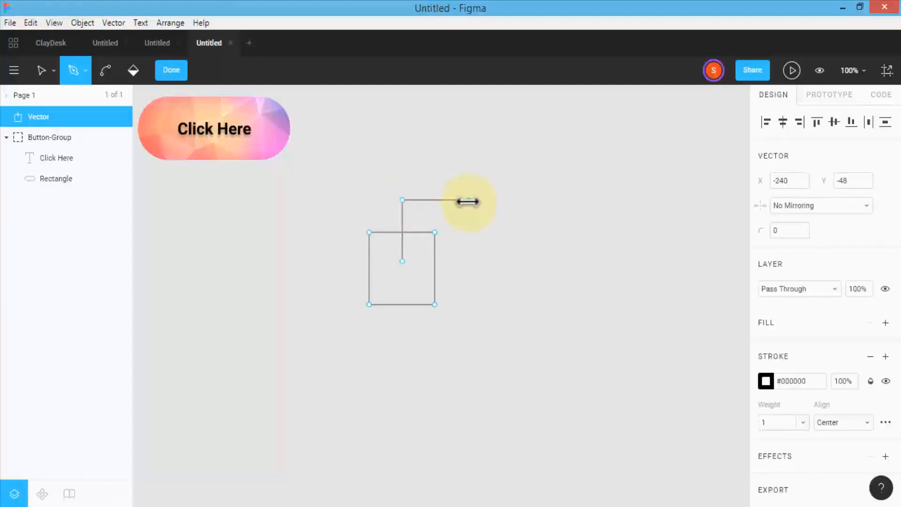
pyautogui.click(468, 200)
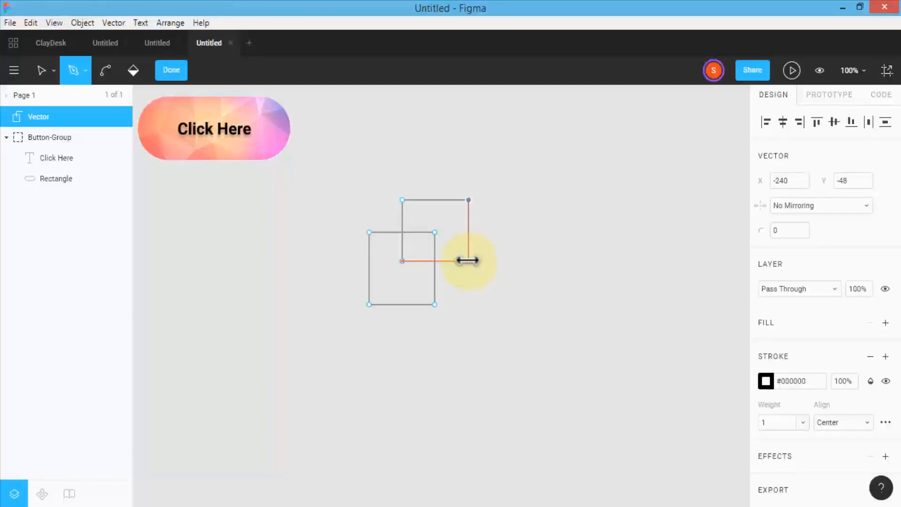
pyautogui.click(467, 260)
pyautogui.click(402, 261)
# Connect the matching corners of the two rectangles with four straight lines to complete a wireframe cube
pyautogui.click(369, 232)
pyautogui.click(402, 200)
pyautogui.click(434, 232)
pyautogui.click(468, 200)
pyautogui.click(468, 261)
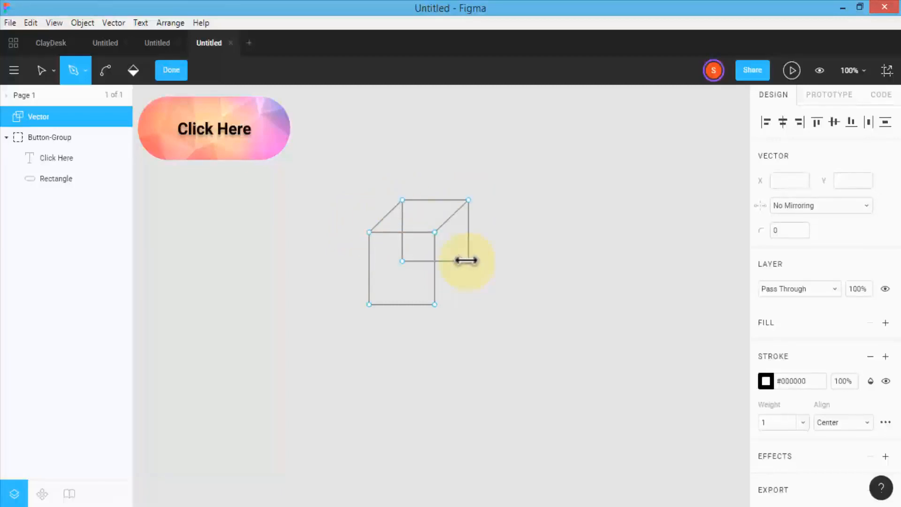
pyautogui.click(467, 261)
pyautogui.click(434, 303)
pyautogui.click(402, 260)
pyautogui.click(369, 303)
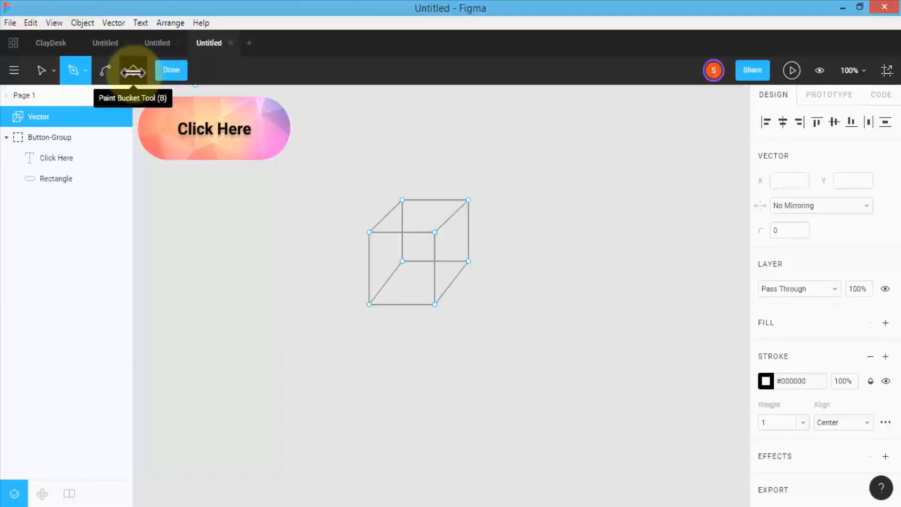
# Fill all the enclosed regions of the cube with the Paint Bucket tool
pyautogui.click(132, 72)
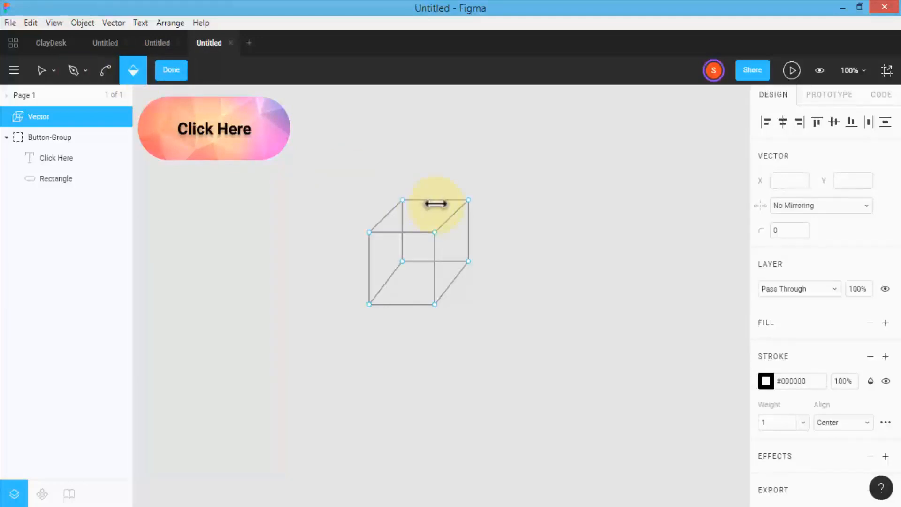
pyautogui.click(393, 234)
pyautogui.click(410, 220)
pyautogui.click(425, 244)
pyautogui.click(448, 241)
pyautogui.click(444, 265)
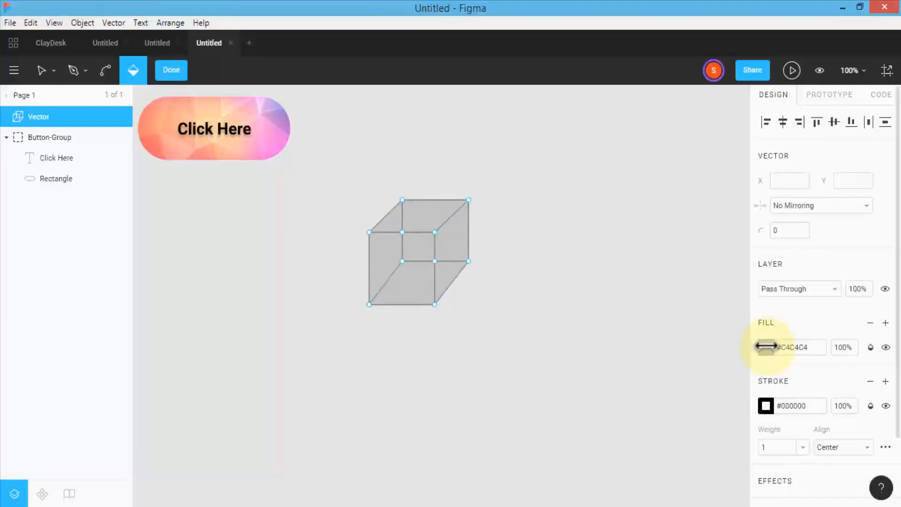
# Recolour the cube's fill by sampling the button image, trying its pink (#FA8AE0) and settling on its orange (#FF9A7C)
pyautogui.click(766, 346)
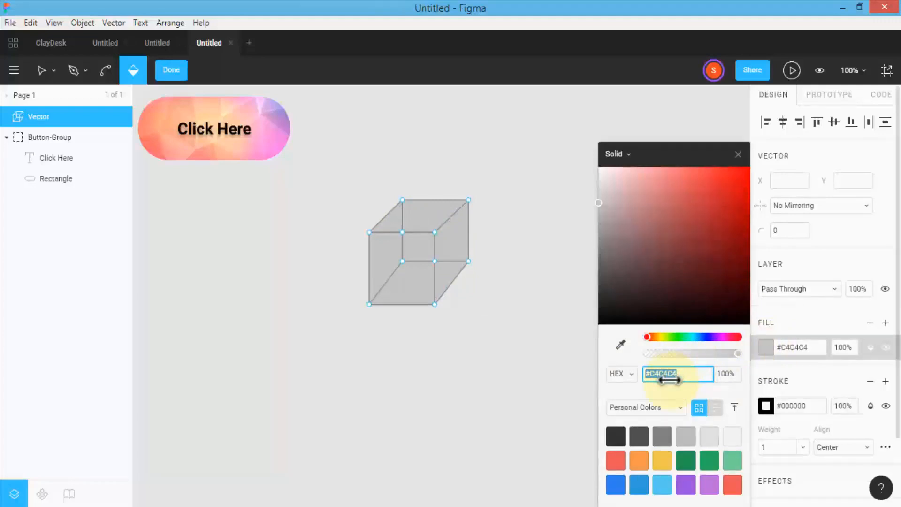
pyautogui.click(618, 343)
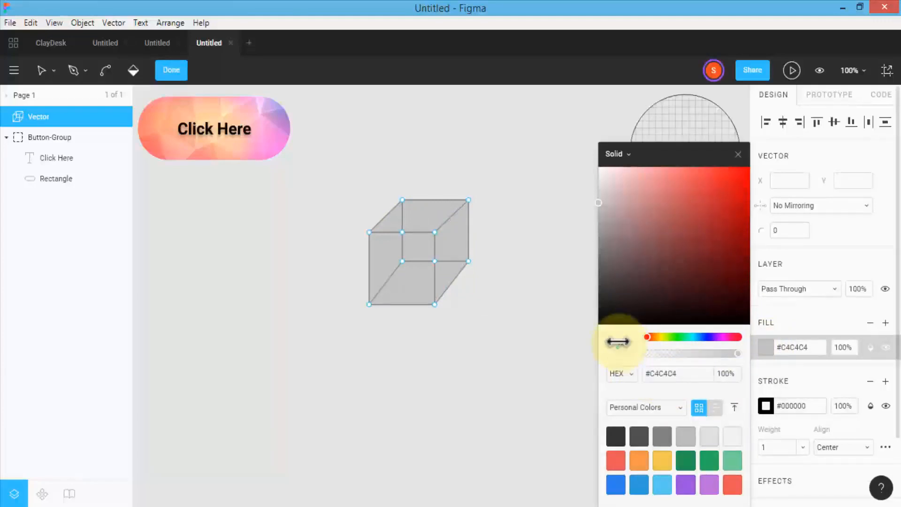
pyautogui.click(271, 135)
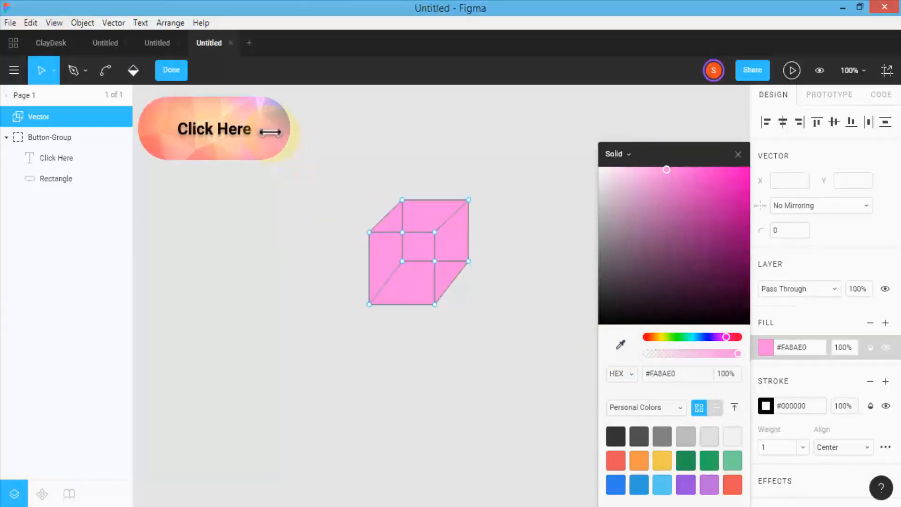
pyautogui.click(620, 343)
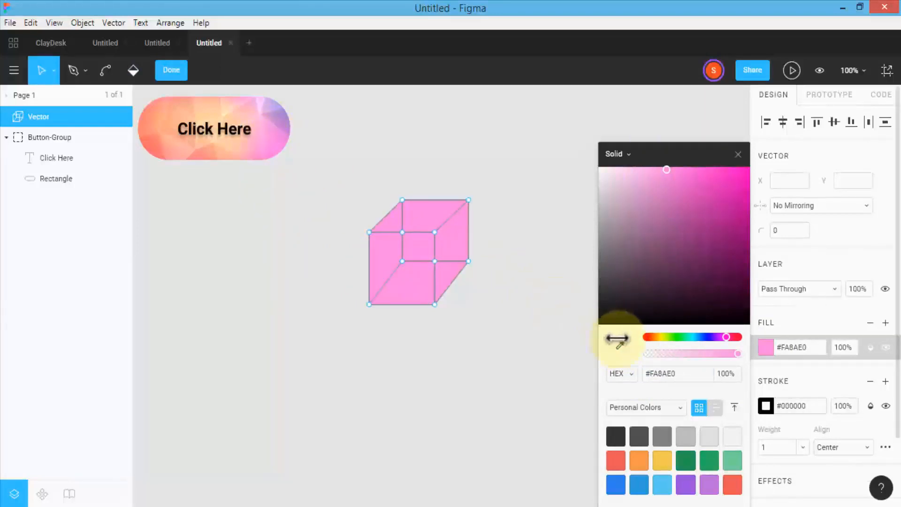
pyautogui.click(150, 121)
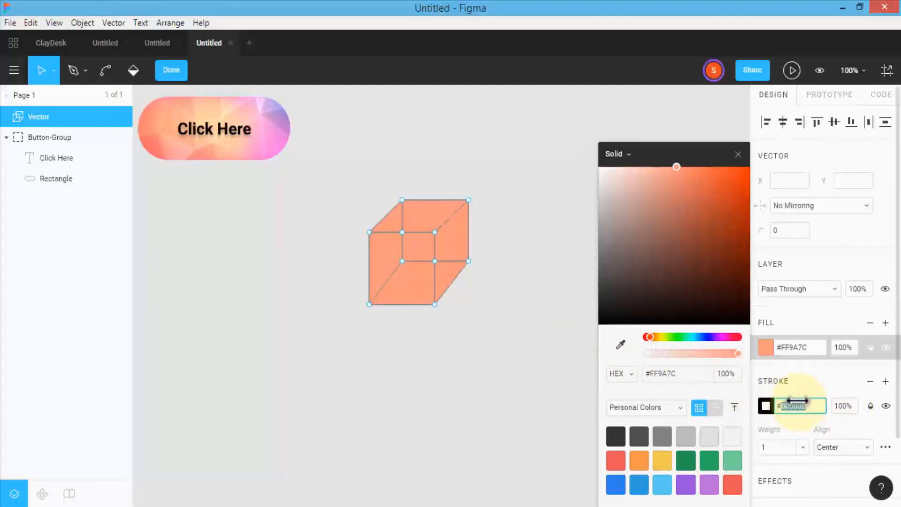
# Set the cube's stroke weight to 5 and its stroke alignment to Inside
pyautogui.click(766, 405)
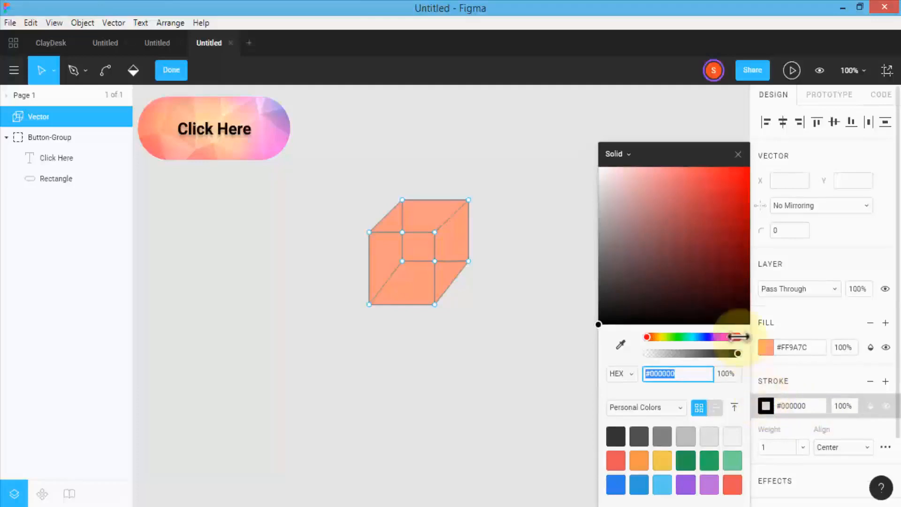
pyautogui.click(776, 446)
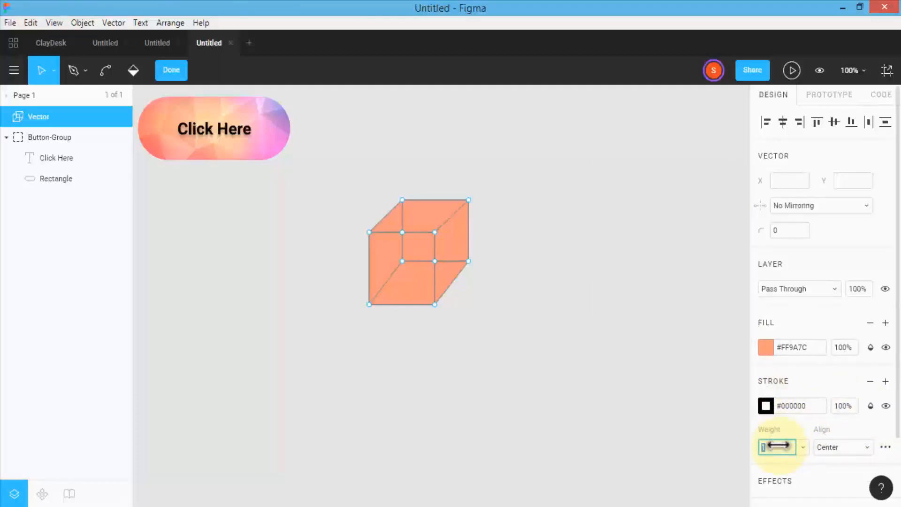
pyautogui.write('5')
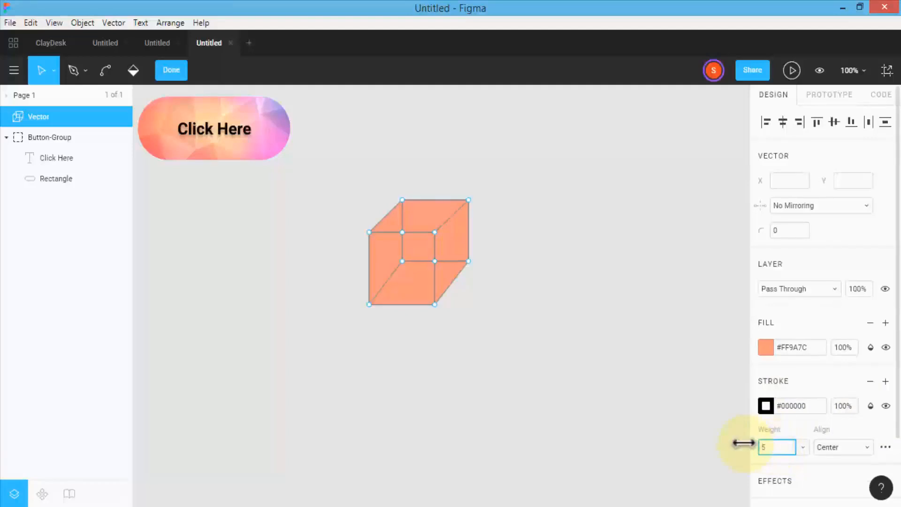
pyautogui.press('Return')
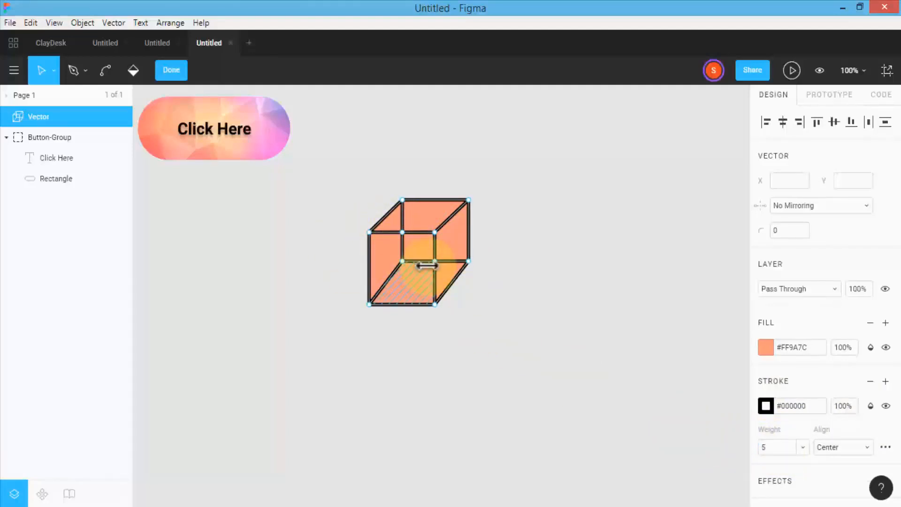
pyautogui.click(845, 446)
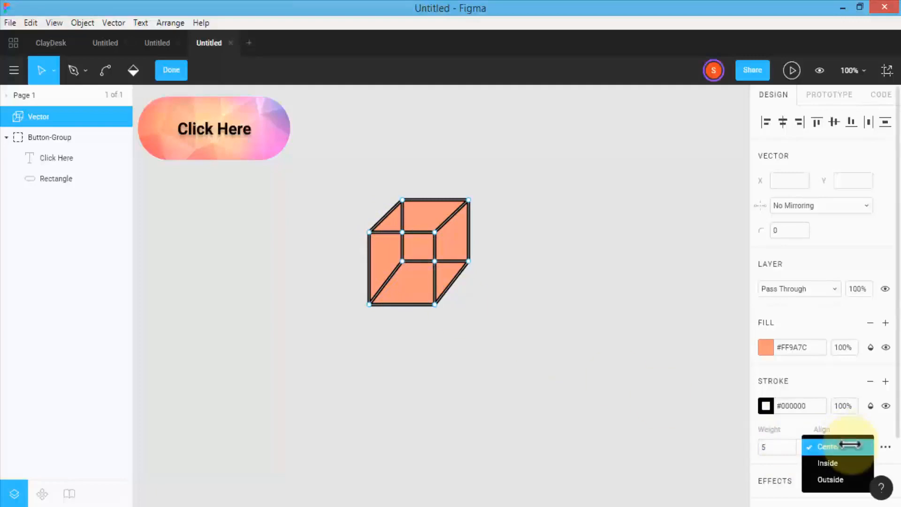
pyautogui.click(835, 463)
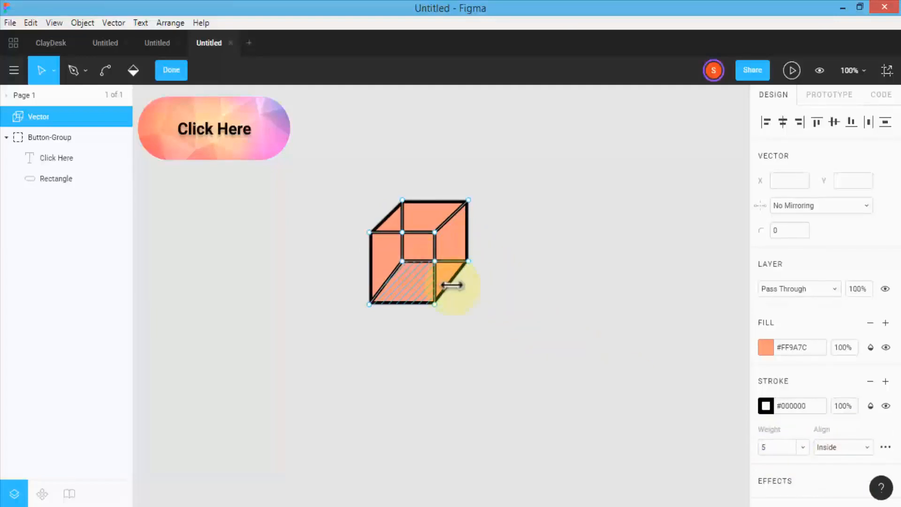
# Try moving the lower-right corner point of the cube's front face slightly upward, and undo the move
pyautogui.click(429, 302)
pyautogui.moveTo(436, 301)
pyautogui.mouseDown()
pyautogui.moveTo(537, 356)
pyautogui.moveTo(282, 297)
pyautogui.moveTo(482, 361)
pyautogui.moveTo(438, 342)
pyautogui.moveTo(436, 298)
pyautogui.mouseUp()
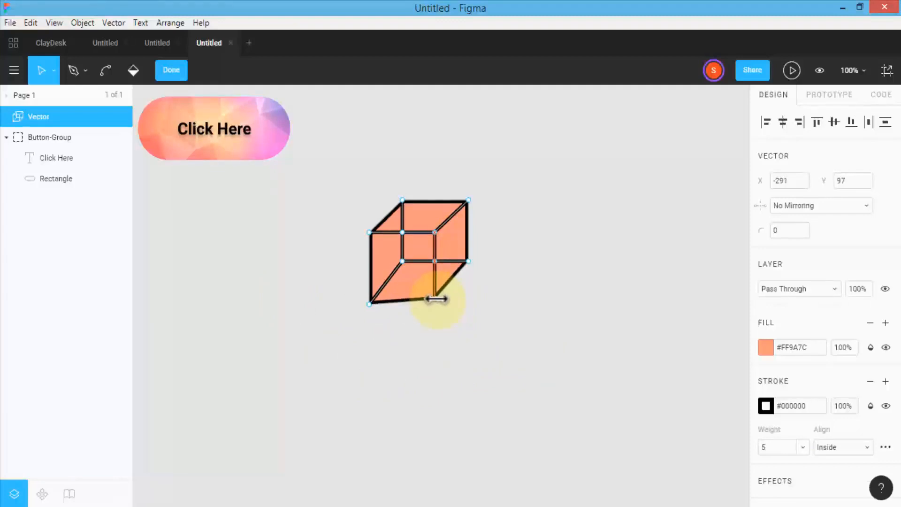
pyautogui.click(165, 69)
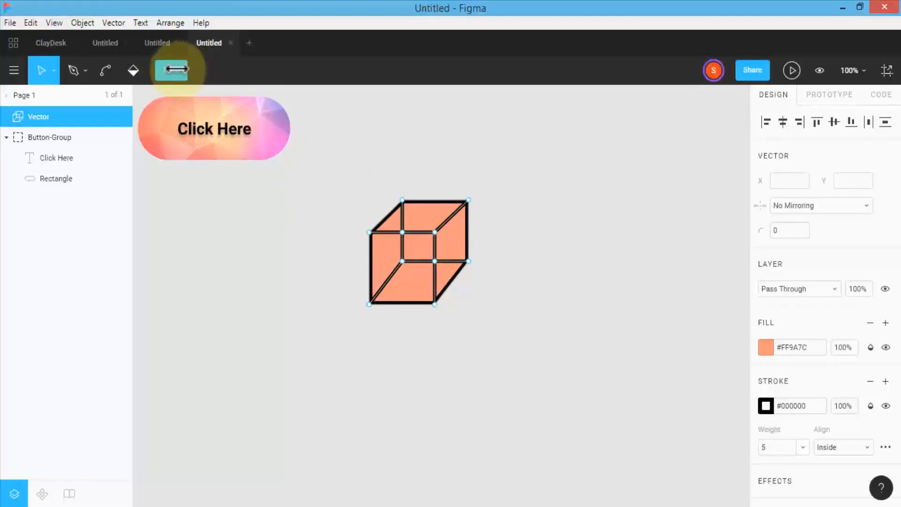
# Finish editing the vector, enlarge the cube to about 430 × 436, and reposition it beside the button
pyautogui.click(173, 70)
pyautogui.moveTo(416, 248); pyautogui.dragTo(366, 259)
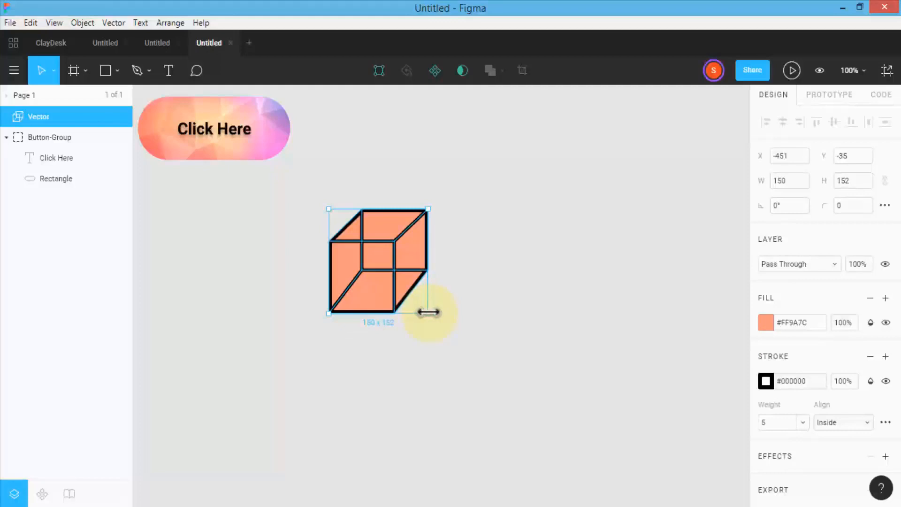
pyautogui.moveTo(428, 312); pyautogui.dragTo(629, 458)
pyautogui.hotkey('ctrl', 'z')
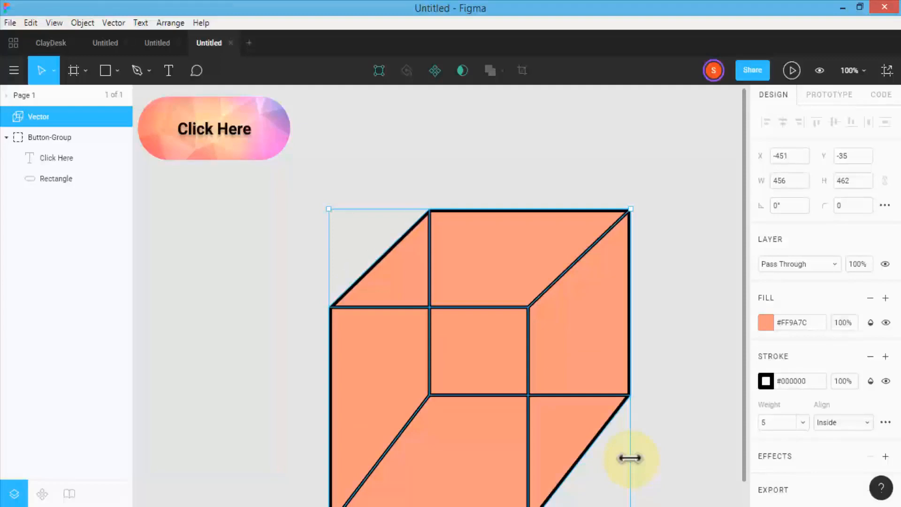
pyautogui.hotkey('ctrl', 'shift', 'z')
pyautogui.moveTo(629, 457)
pyautogui.mouseDown()
pyautogui.moveTo(579, 386)
pyautogui.moveTo(537, 432)
pyautogui.moveTo(437, 286)
pyautogui.moveTo(499, 389)
pyautogui.moveTo(603, 423)
pyautogui.moveTo(446, 427)
pyautogui.moveTo(571, 428)
pyautogui.moveTo(612, 457)
pyautogui.mouseUp()
pyautogui.moveTo(411, 379); pyautogui.dragTo(406, 298)
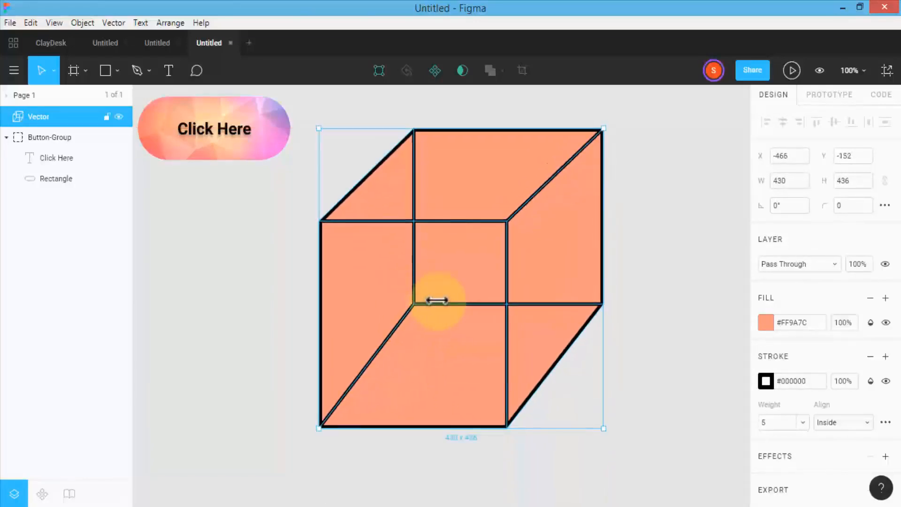
# Change the cube's fill to the yellow personal colour #F2C94C and leave vector editing
pyautogui.doubleClick(437, 275)
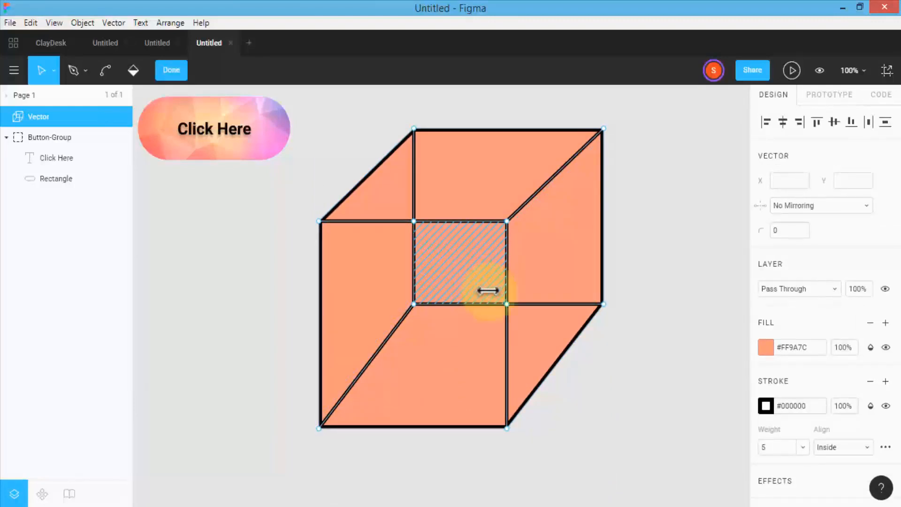
pyautogui.click(765, 347)
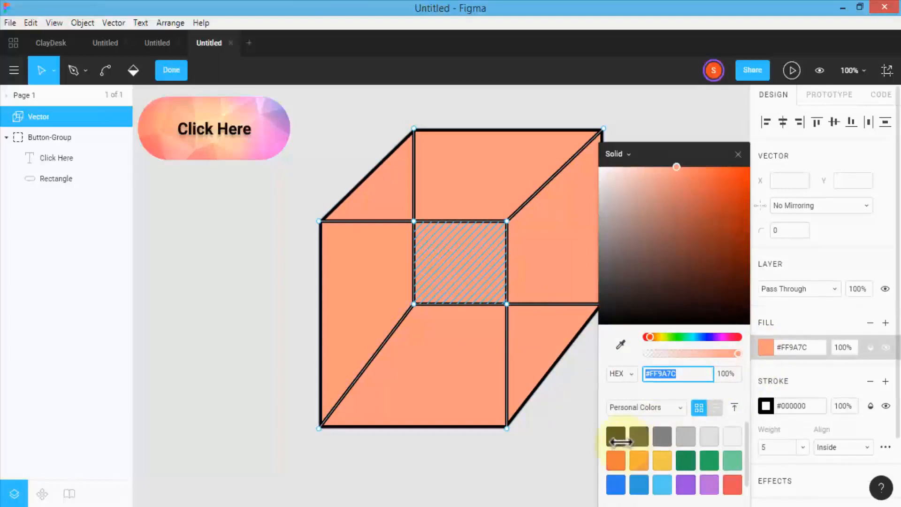
pyautogui.click(660, 457)
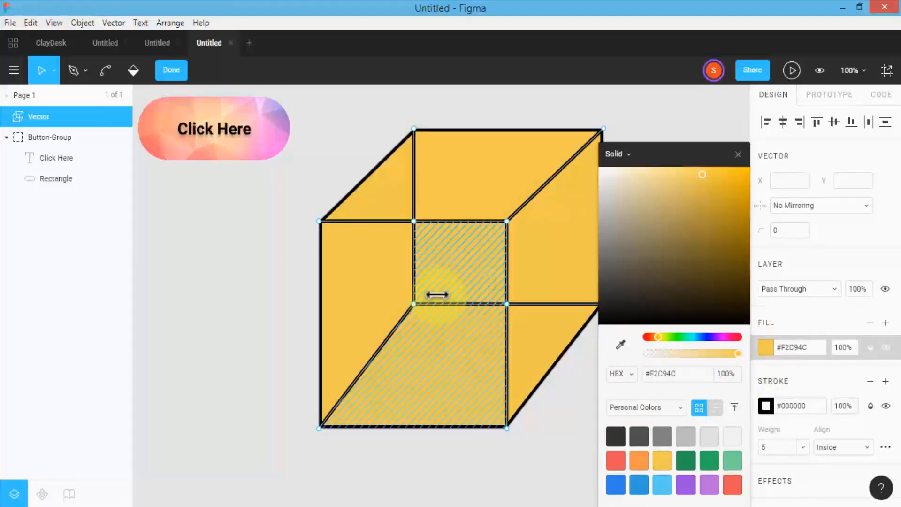
pyautogui.press('Escape')
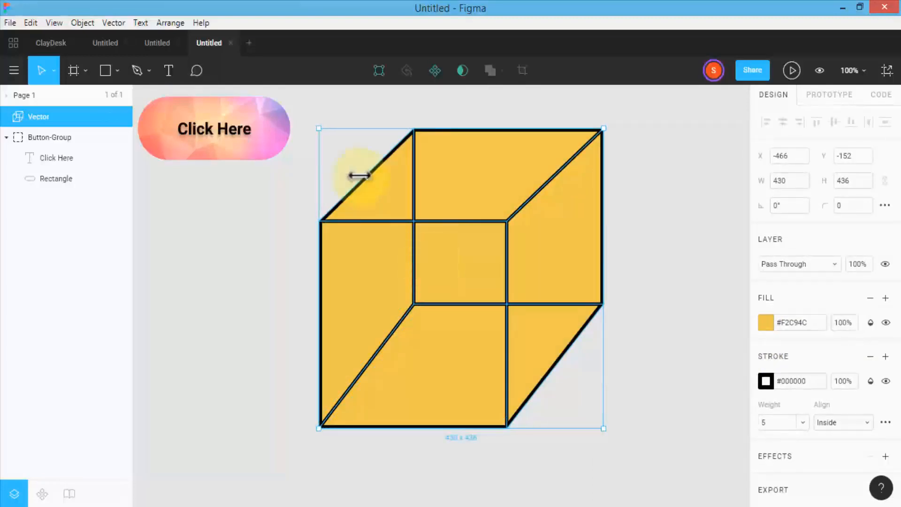
# Try pulling the upper-right corner point of the cube's front face inward, and move it back to its original place
pyautogui.doubleClick(469, 181)
pyautogui.moveTo(505, 219); pyautogui.dragTo(437, 334)
pyautogui.moveTo(382, 367); pyautogui.dragTo(505, 221)
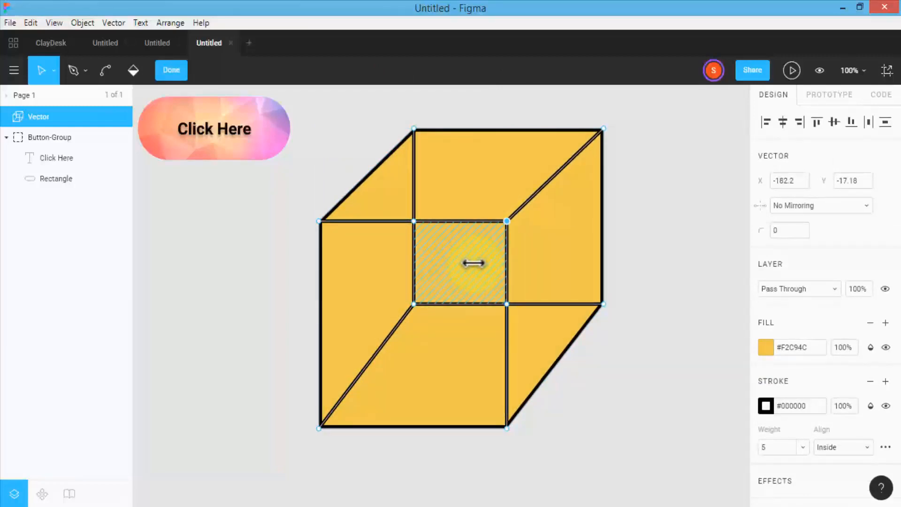
# Reposition the Click Here button group on the canvas at X -837, Y -460
pyautogui.click(256, 288)
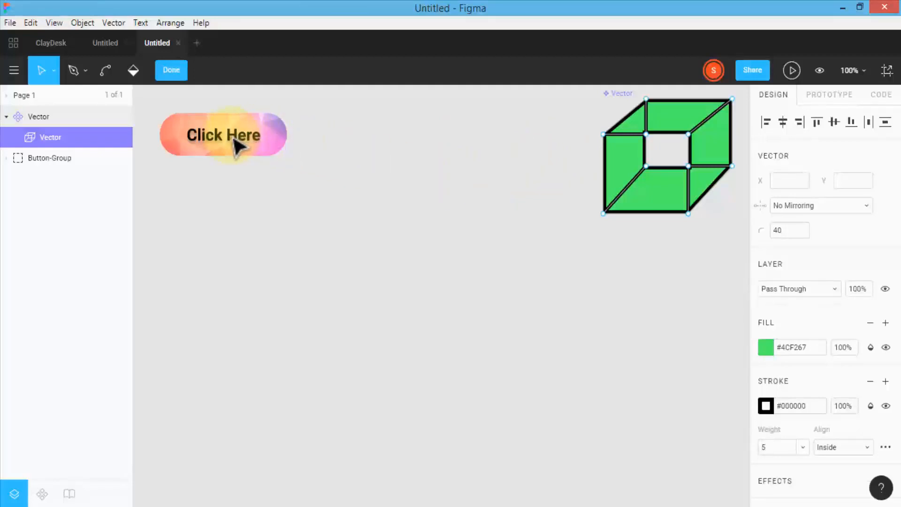
pyautogui.moveTo(202, 156); pyautogui.dragTo(305, 230)
pyautogui.click(240, 159)
pyautogui.moveTo(241, 155); pyautogui.dragTo(205, 133)
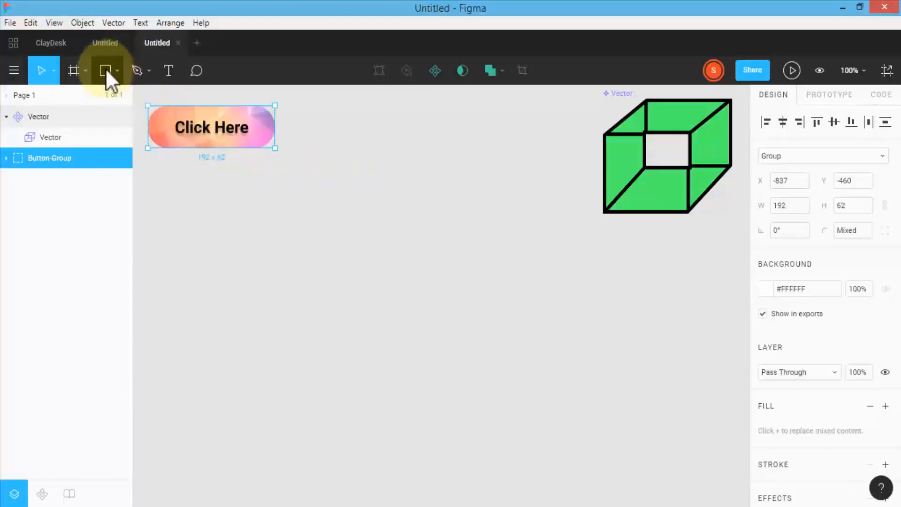
# Add a Galaxy S8 phone frame and centre the Click Here button group inside it at X 84, Y 339
pyautogui.click(72, 72)
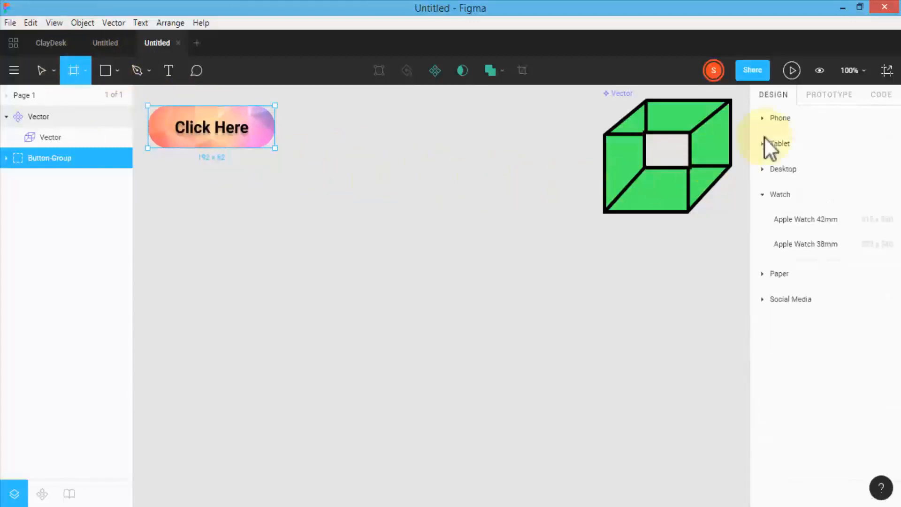
pyautogui.click(761, 117)
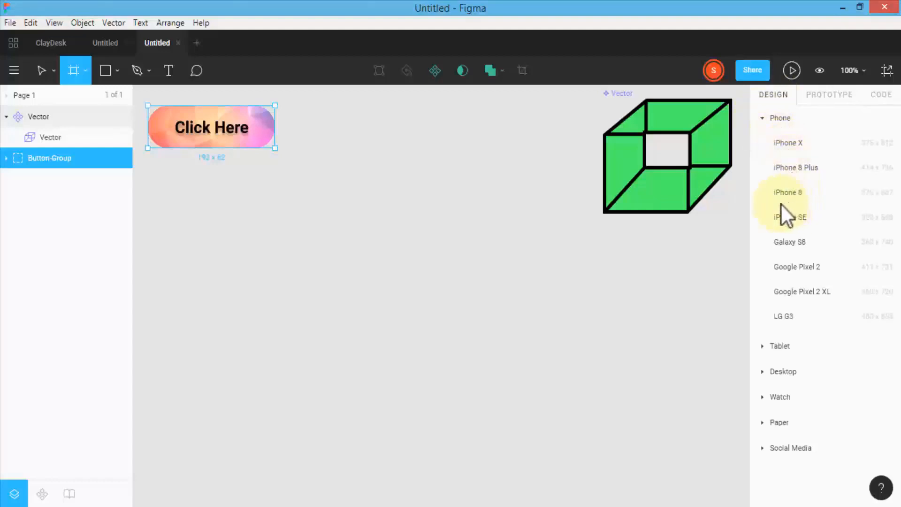
pyautogui.click(797, 242)
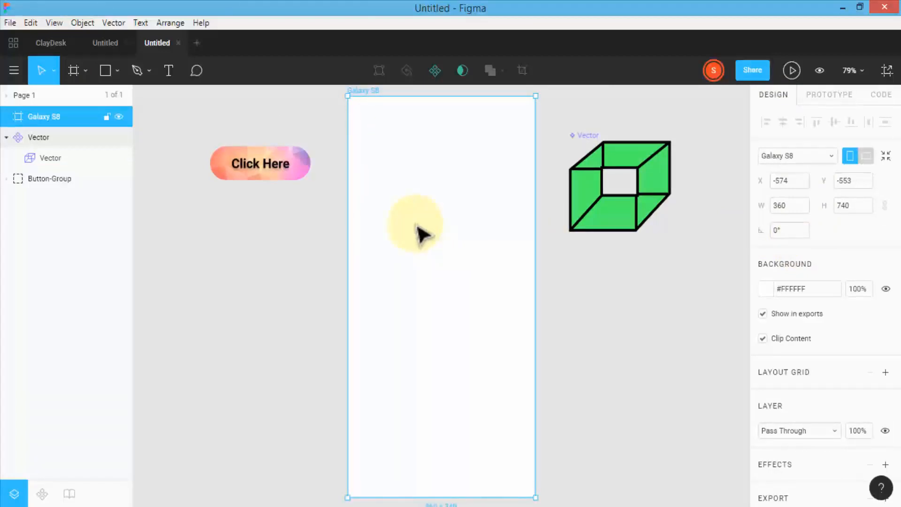
pyautogui.moveTo(267, 171); pyautogui.dragTo(448, 297)
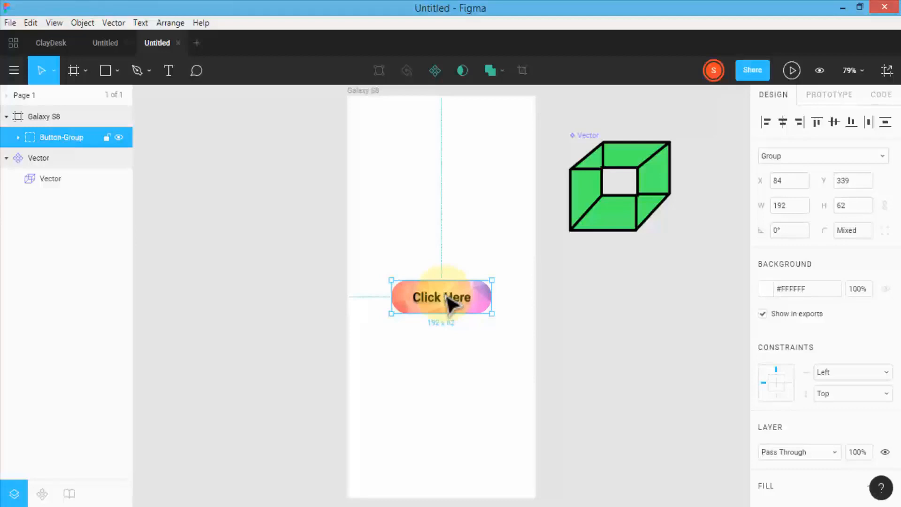
pyautogui.click(407, 234)
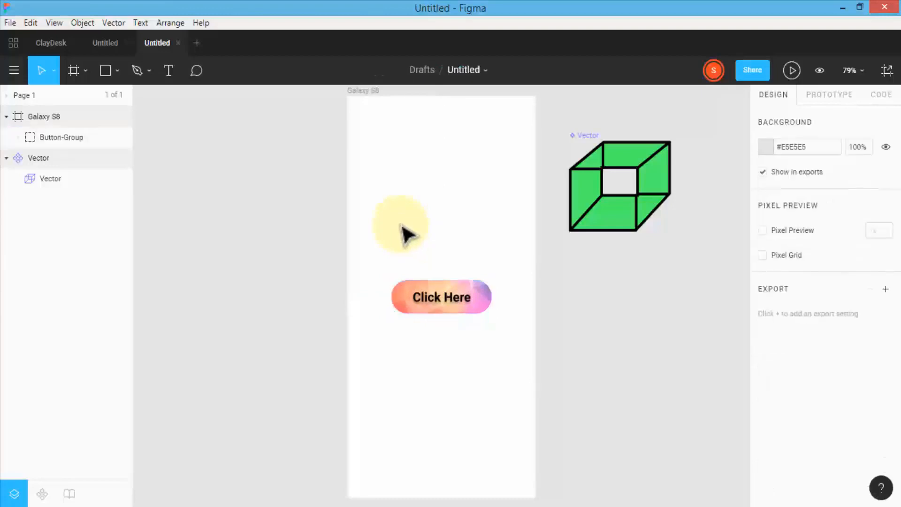
# Place the image 518071-background-hd_xO1TwRc.jpg inside the Galaxy S8 frame
pyautogui.click(149, 71)
pyautogui.click(117, 70)
pyautogui.click(120, 206)
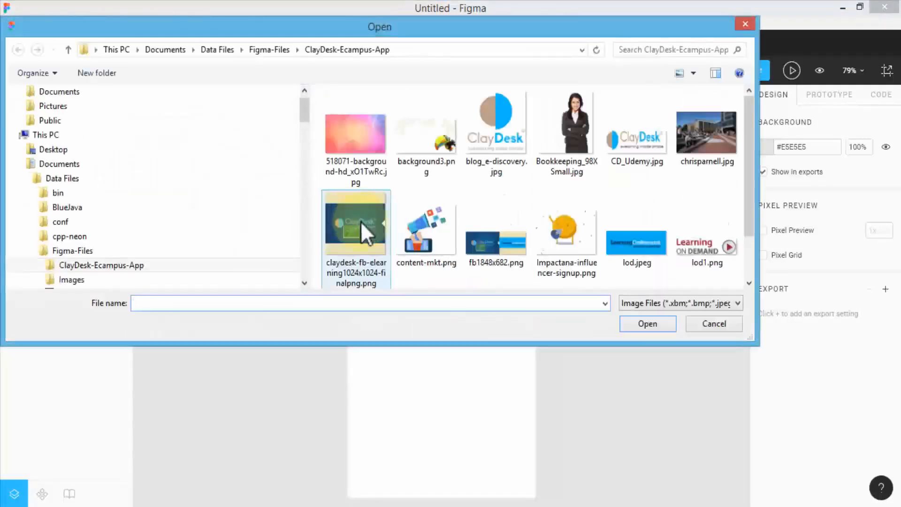
pyautogui.click(350, 142)
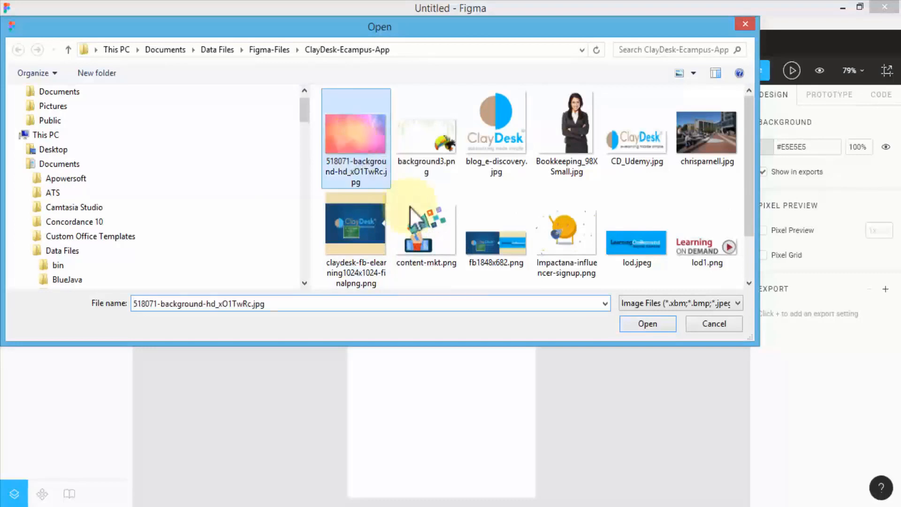
pyautogui.click(639, 323)
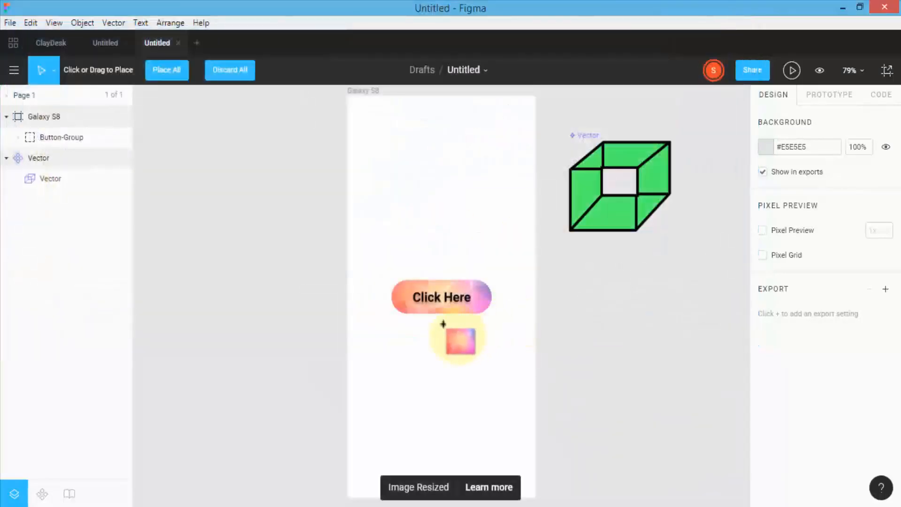
pyautogui.click(454, 371)
# Bring the button group to the front and resize the background image to fill the whole 360 × 740 frame
pyautogui.press('-')
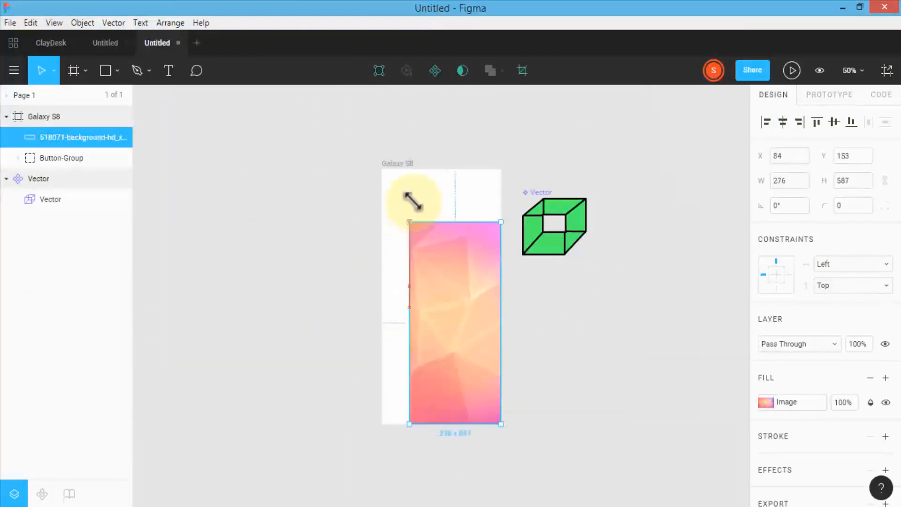
pyautogui.moveTo(412, 201); pyautogui.dragTo(383, 313)
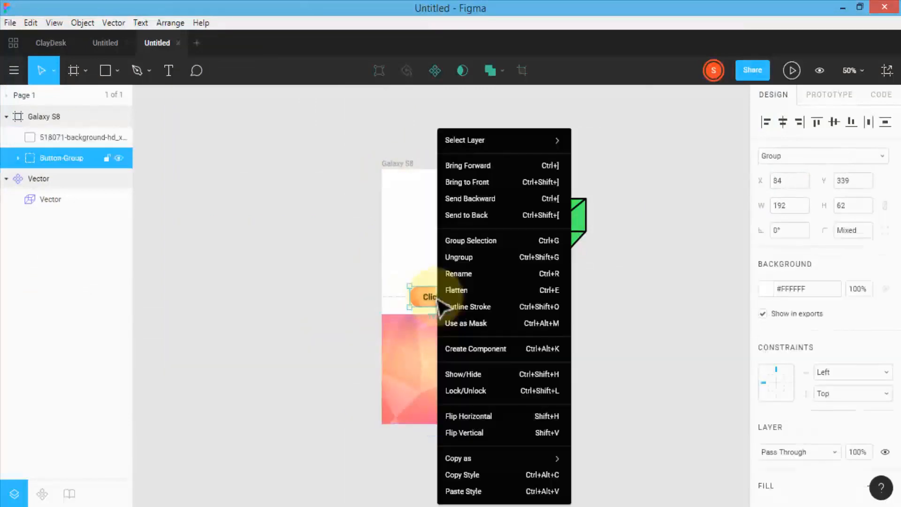
pyautogui.click(488, 183)
pyautogui.click(402, 342)
pyautogui.moveTo(381, 315); pyautogui.dragTo(381, 169)
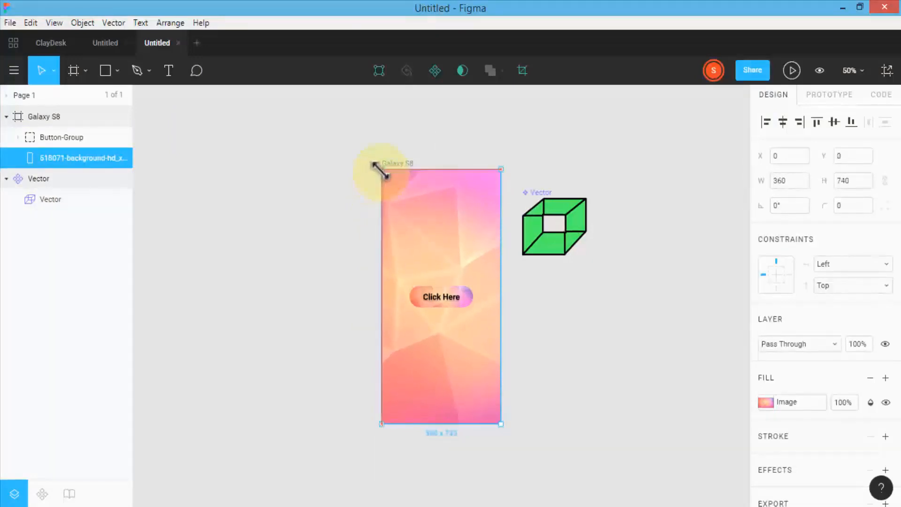
# Draw a full-width rectangle along the top edge of the Galaxy S8 frame as a header bar
pyautogui.click(116, 71)
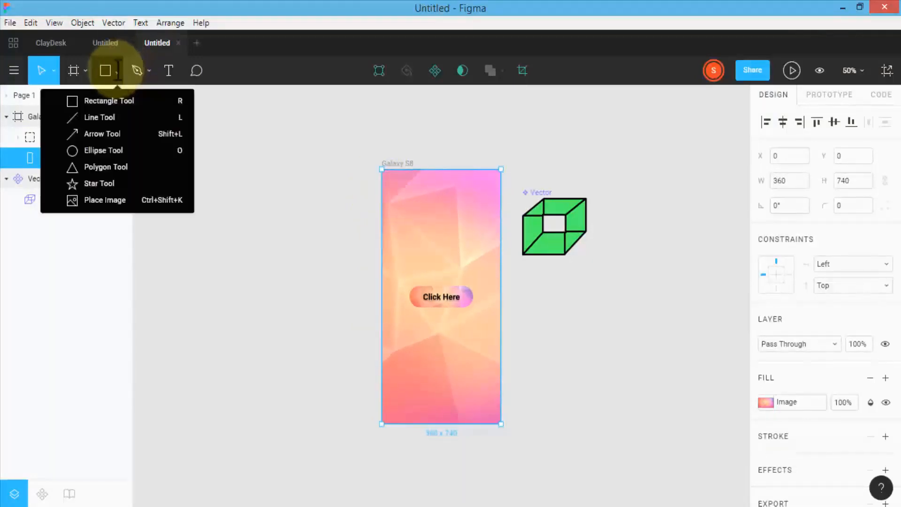
pyautogui.click(115, 100)
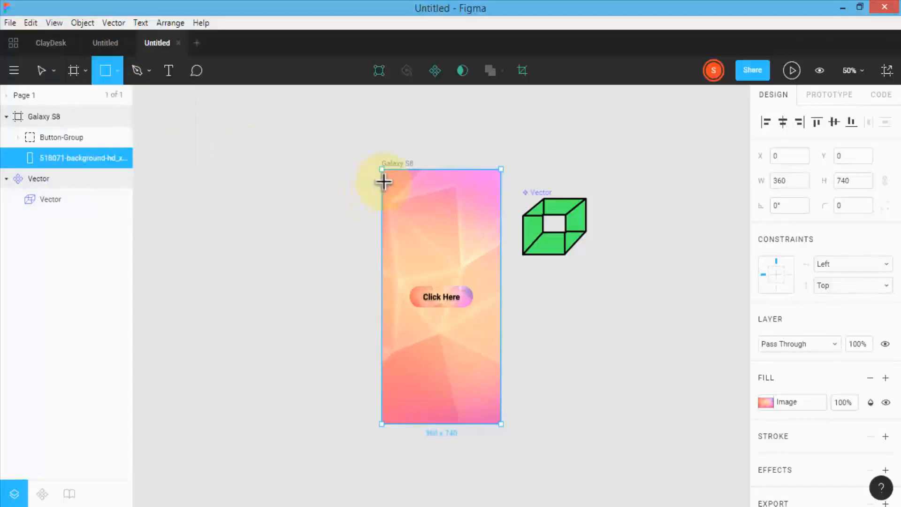
pyautogui.moveTo(382, 177)
pyautogui.mouseDown()
pyautogui.moveTo(501, 193)
pyautogui.moveTo(465, 184)
pyautogui.mouseUp()
pyautogui.moveTo(383, 187); pyautogui.dragTo(383, 190)
# Set the header rectangle's fill to the blue personal colour #2D9CDB
pyautogui.doubleClick(403, 193)
pyautogui.click(765, 347)
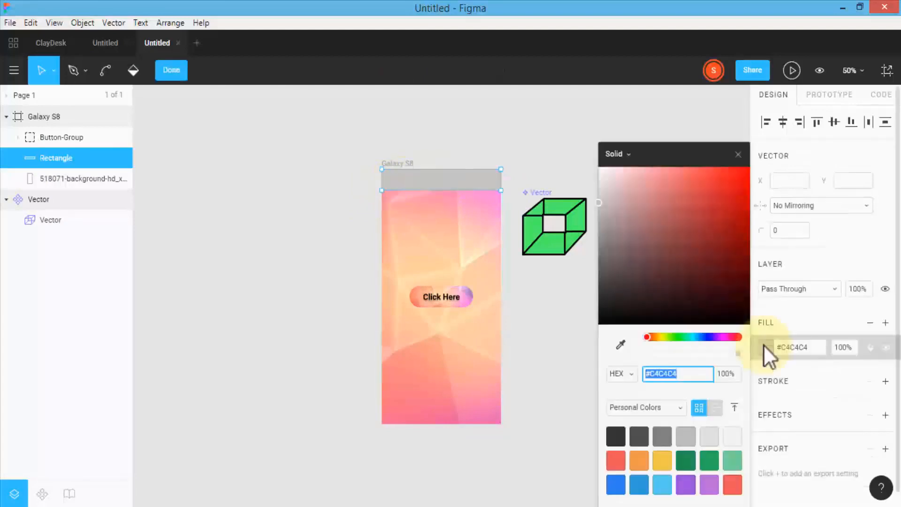
pyautogui.click(726, 337)
pyautogui.click(638, 460)
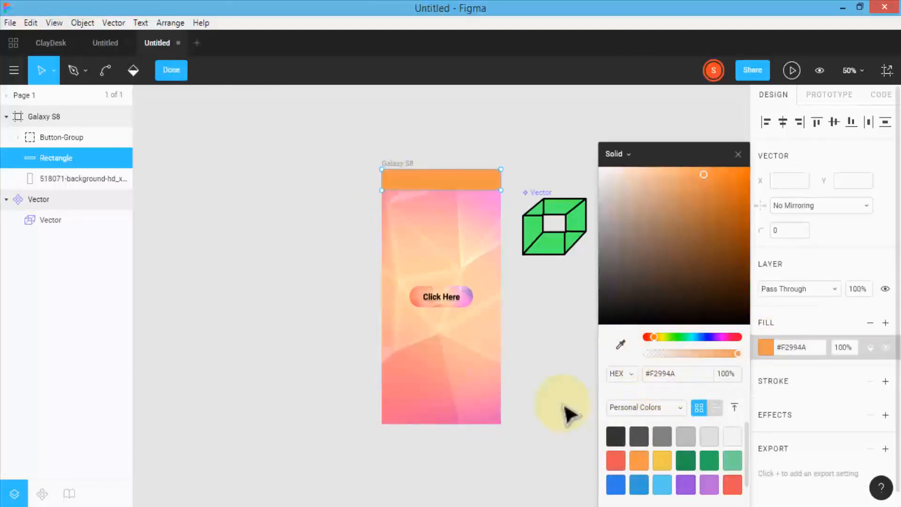
pyautogui.click(639, 484)
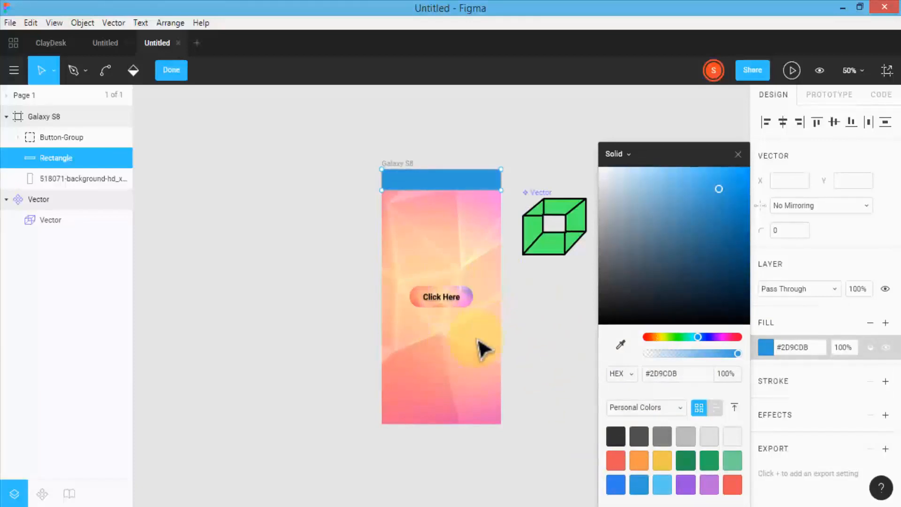
# Move the Click Here button group down to X 84, Y 595, near the bottom of the frame, and inspect it at 100%
pyautogui.click(444, 303)
pyautogui.moveTo(429, 308); pyautogui.dragTo(429, 384)
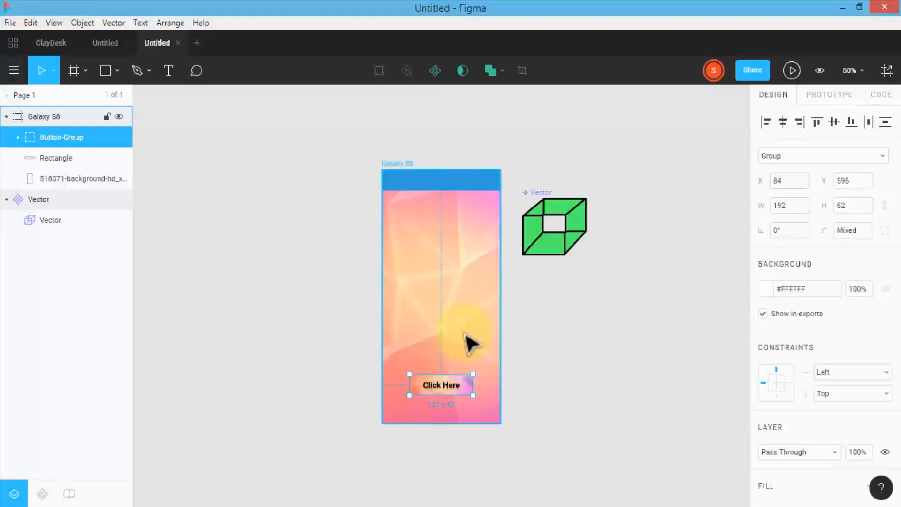
pyautogui.hotkey('shift', '0')
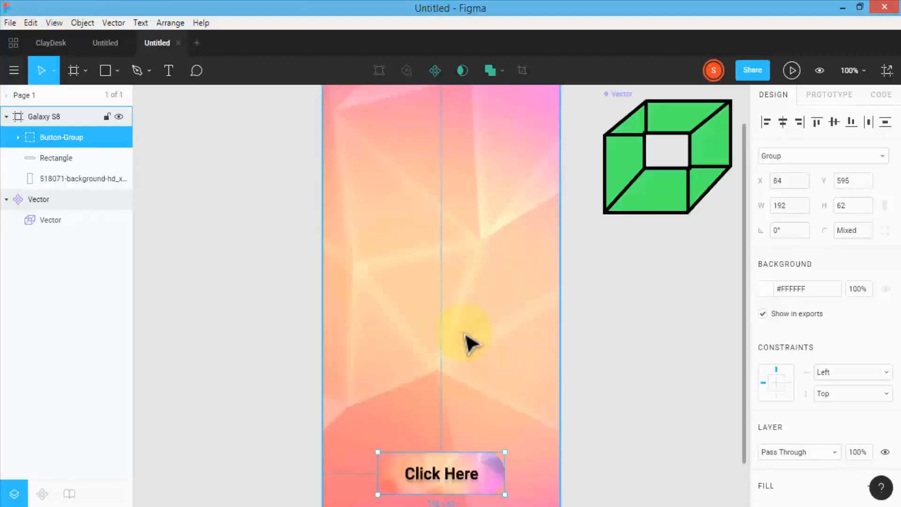
pyautogui.scroll(-1, 549, 356)
pyautogui.scroll(-1, 549, 354)
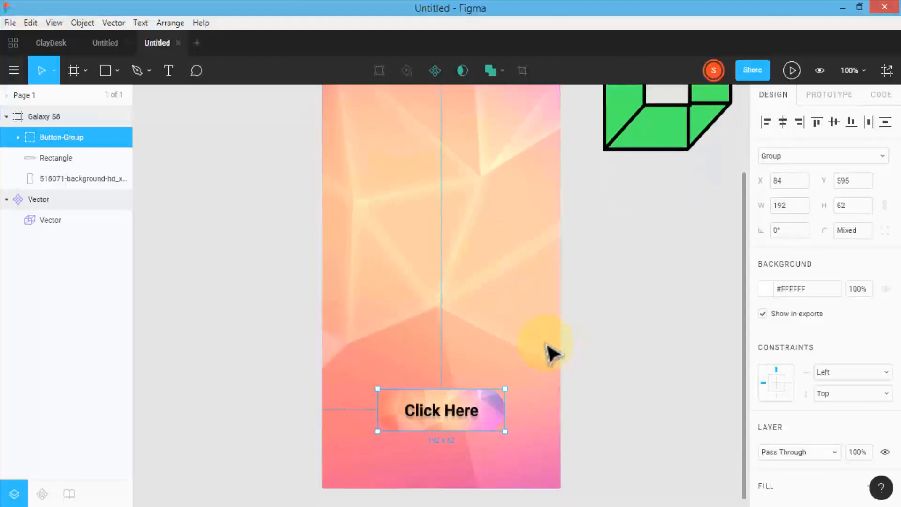
pyautogui.click(483, 316)
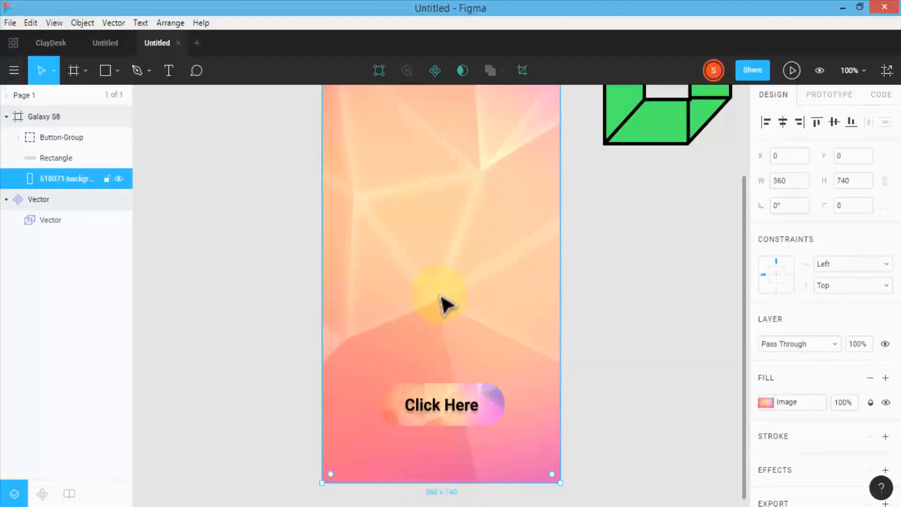
pyautogui.click(441, 416)
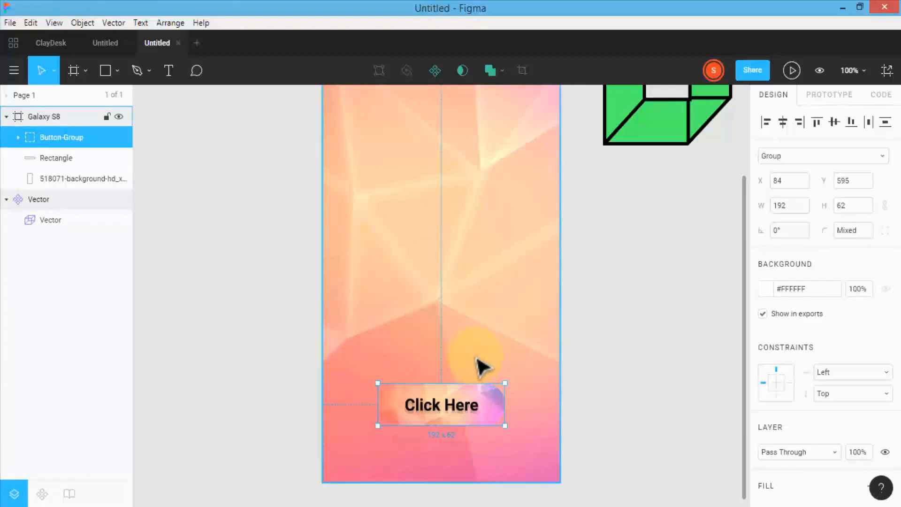
# Move the green cube component away from the phone frame to X 312, Y -672
pyautogui.press('-')
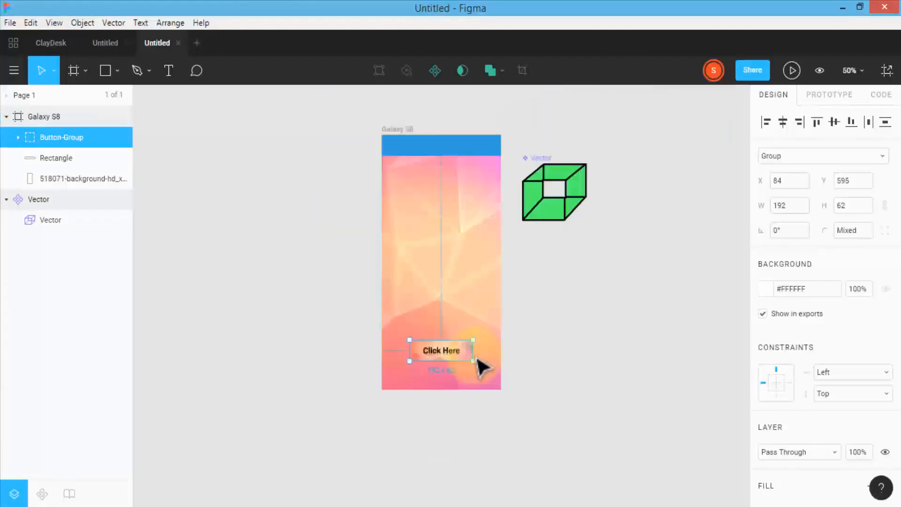
pyautogui.click(559, 192)
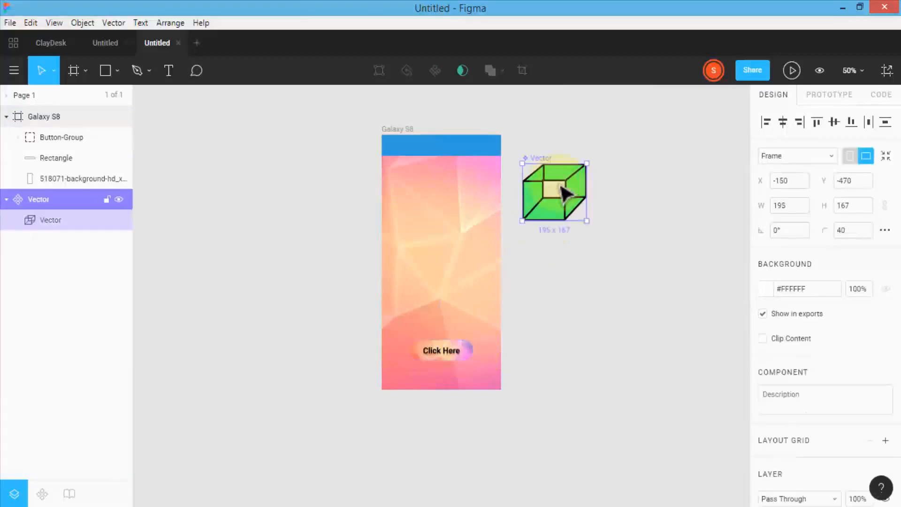
pyautogui.moveTo(563, 192); pyautogui.dragTo(718, 124)
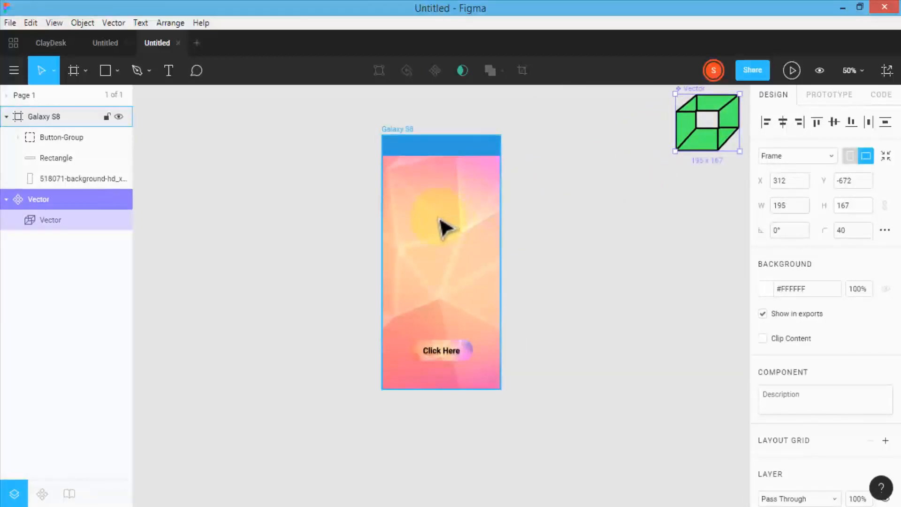
# Select the Galaxy S8 frame with all its contents and move it to X -1138, Y -543
pyautogui.click(446, 148)
pyautogui.click(440, 238)
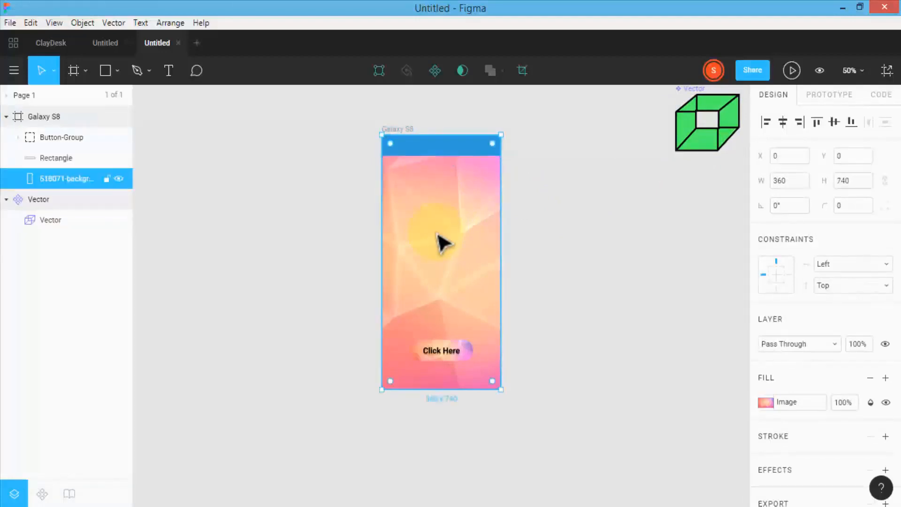
pyautogui.doubleClick(441, 352)
pyautogui.click(425, 284)
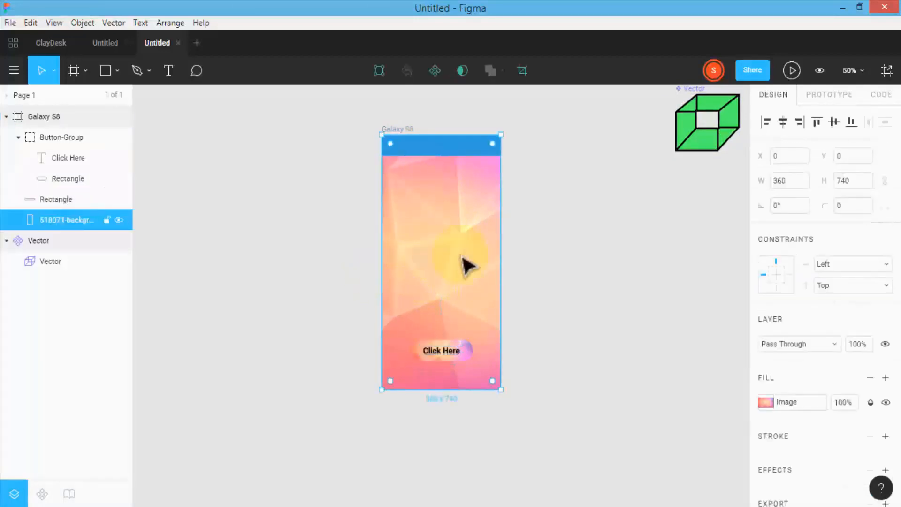
pyautogui.moveTo(325, 119); pyautogui.dragTo(533, 475)
pyautogui.moveTo(432, 298); pyautogui.dragTo(245, 293)
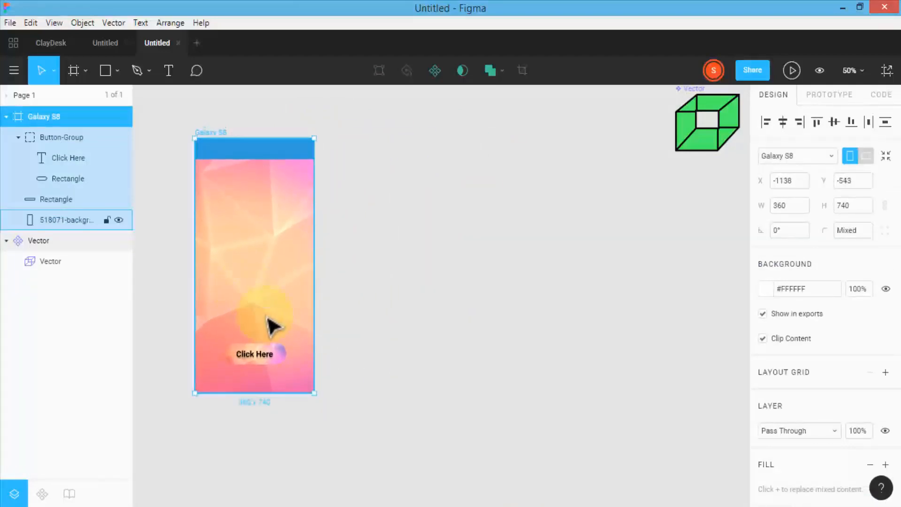
# Select the button group, the header bar, the background and the whole Galaxy S8 frame to review how they are nested
pyautogui.click(374, 316)
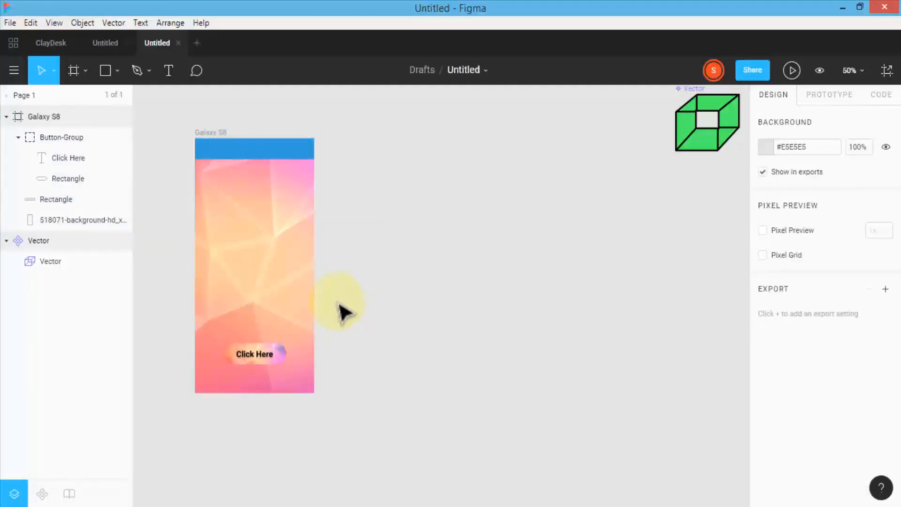
pyautogui.click(245, 363)
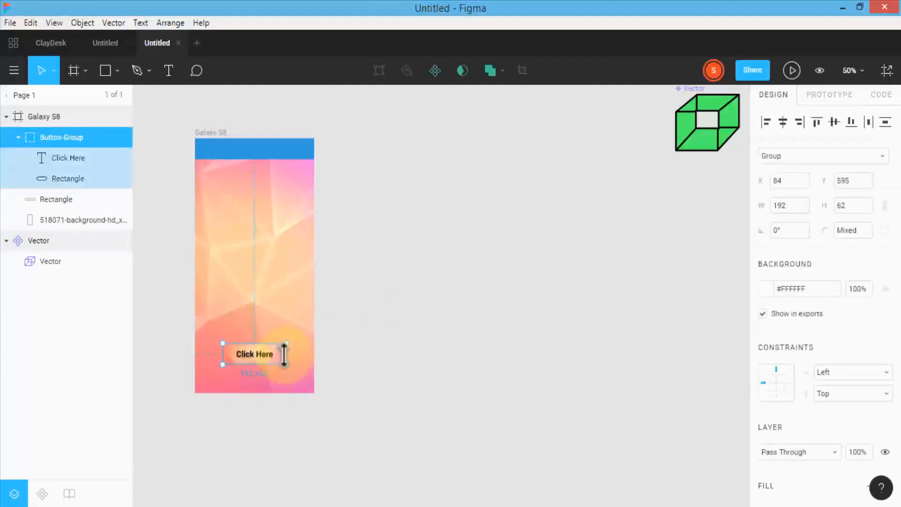
pyautogui.click(389, 326)
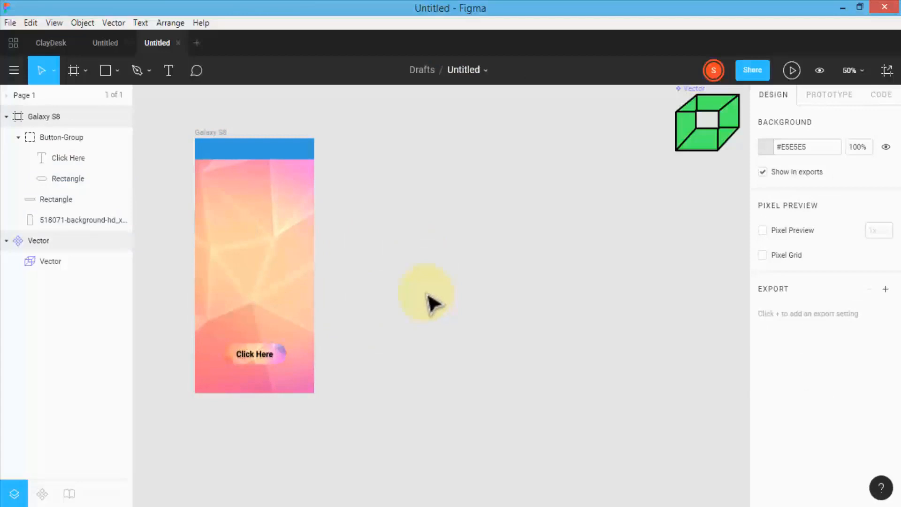
pyautogui.click(301, 151)
pyautogui.click(293, 203)
pyautogui.click(296, 211)
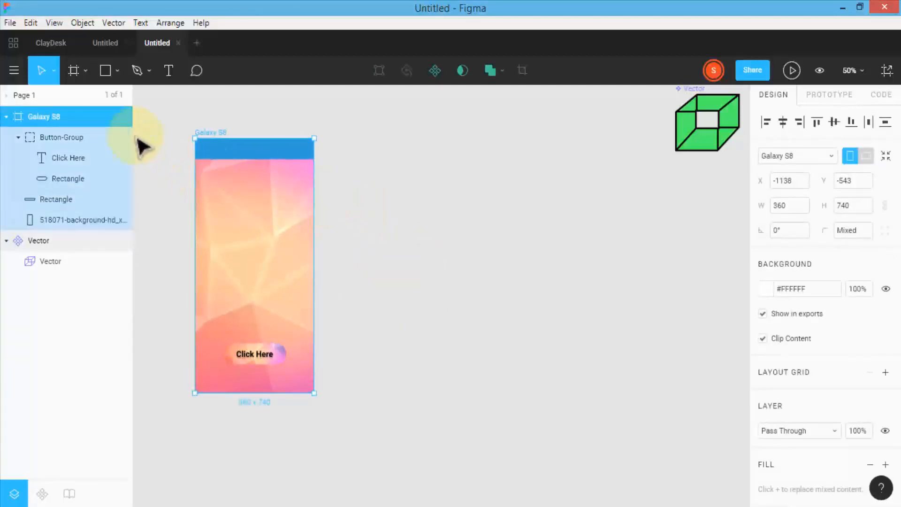
pyautogui.click(381, 227)
pyautogui.click(54, 118)
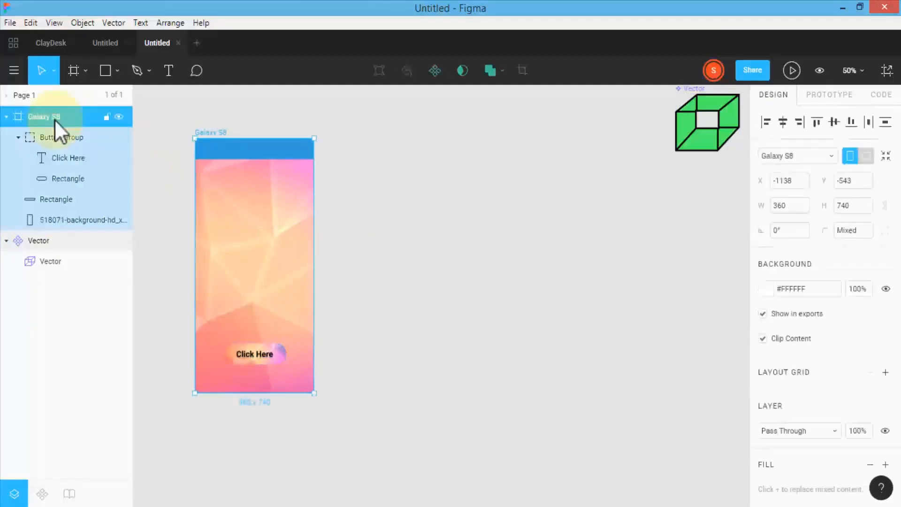
pyautogui.click(278, 399)
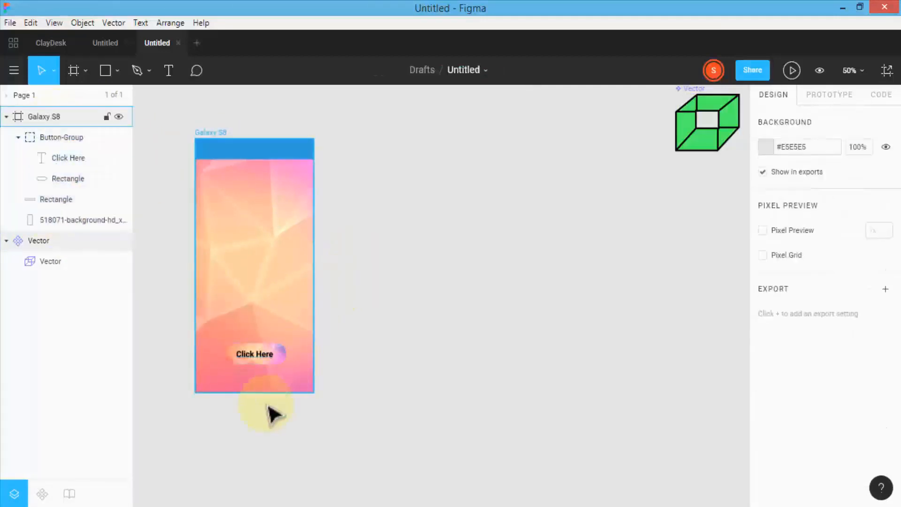
# Paste two copies of the Galaxy S8 frame beside the original, with the second copy at X -318, Y -543
pyautogui.moveTo(225, 434); pyautogui.dragTo(375, 138)
pyautogui.click(408, 260)
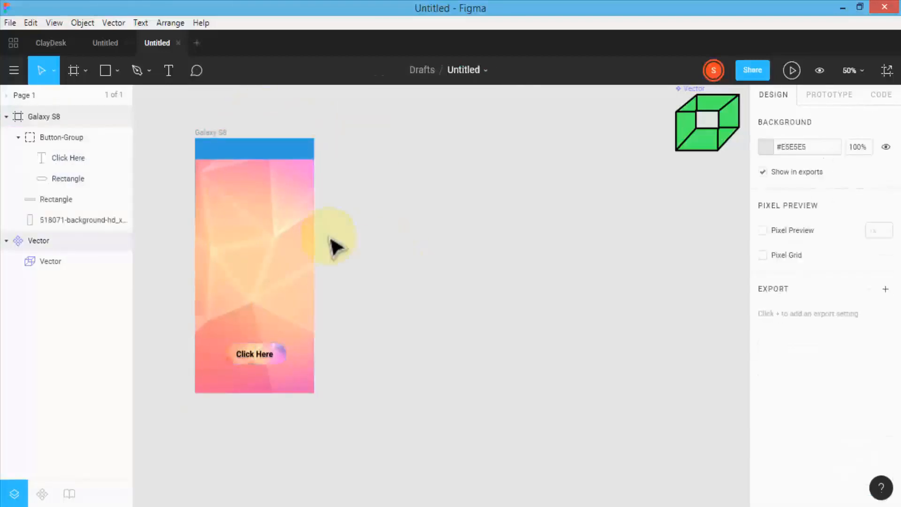
pyautogui.click(71, 158)
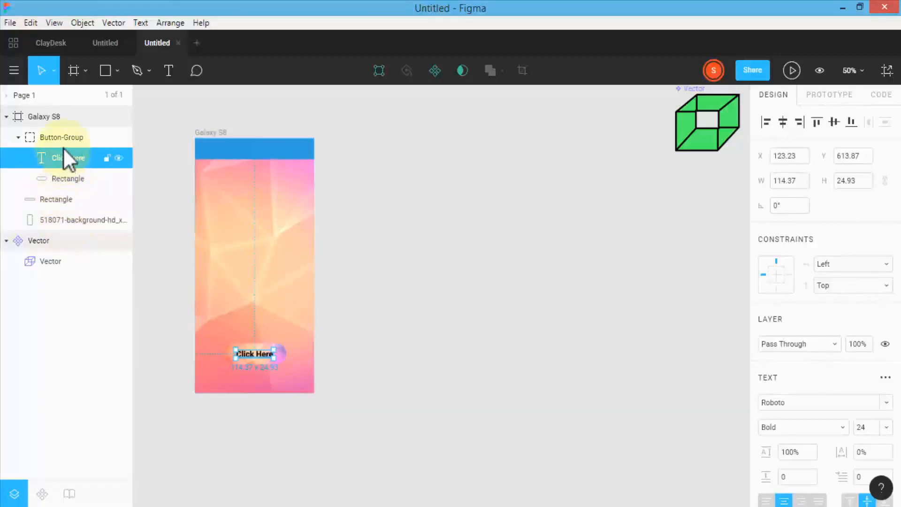
pyautogui.click(46, 117)
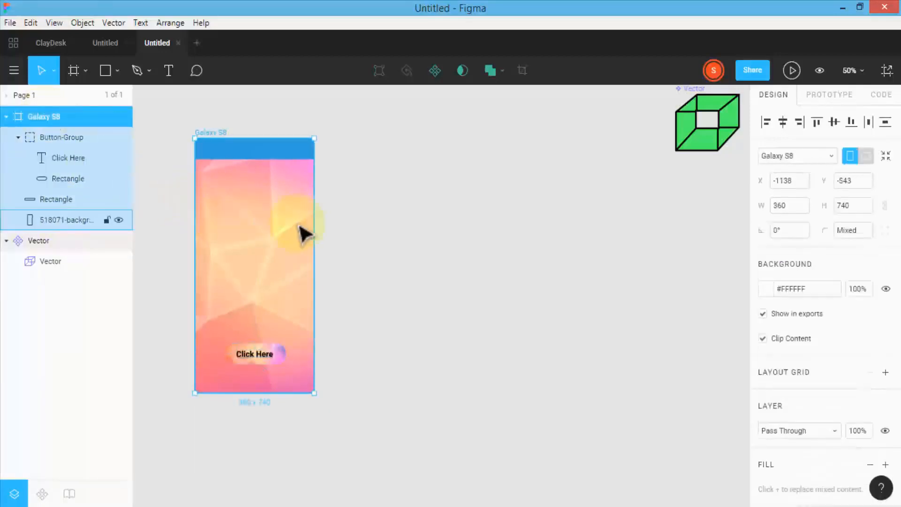
pyautogui.hotkey('ctrl', 'v')
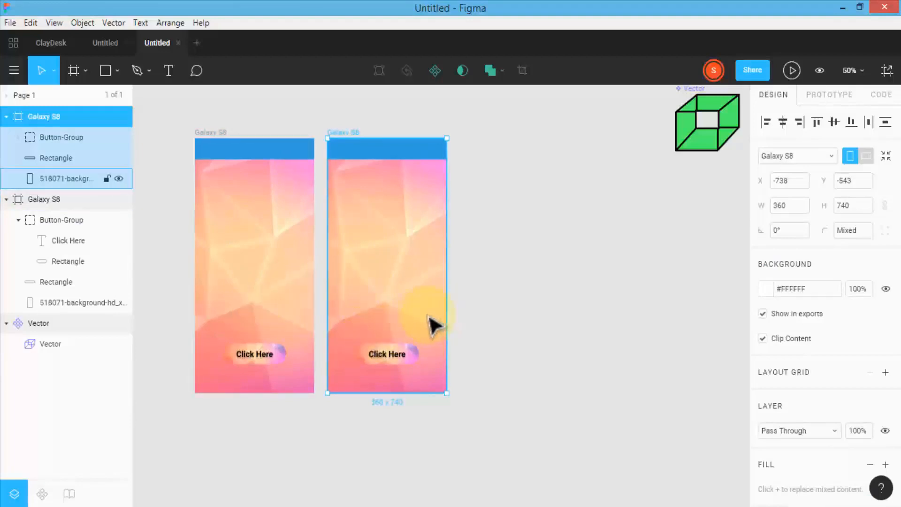
pyautogui.hotkey('ctrl', 'v')
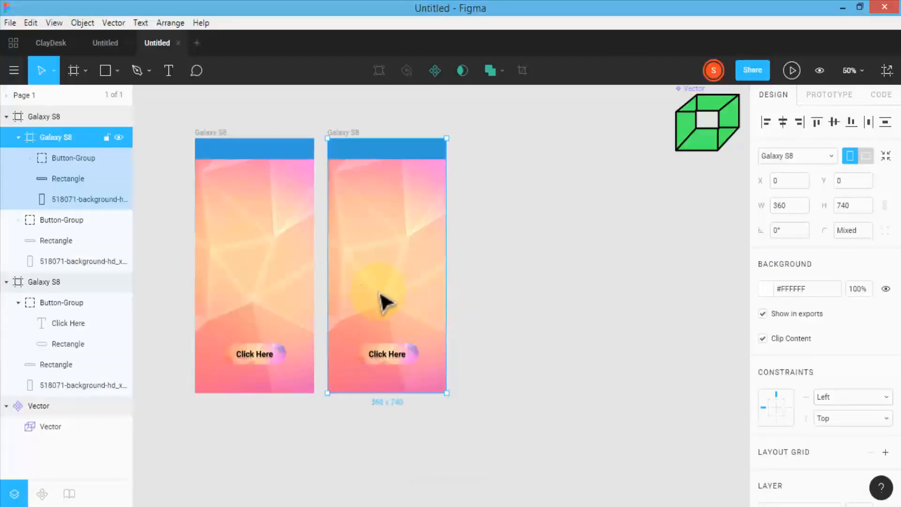
pyautogui.moveTo(408, 305); pyautogui.dragTo(535, 299)
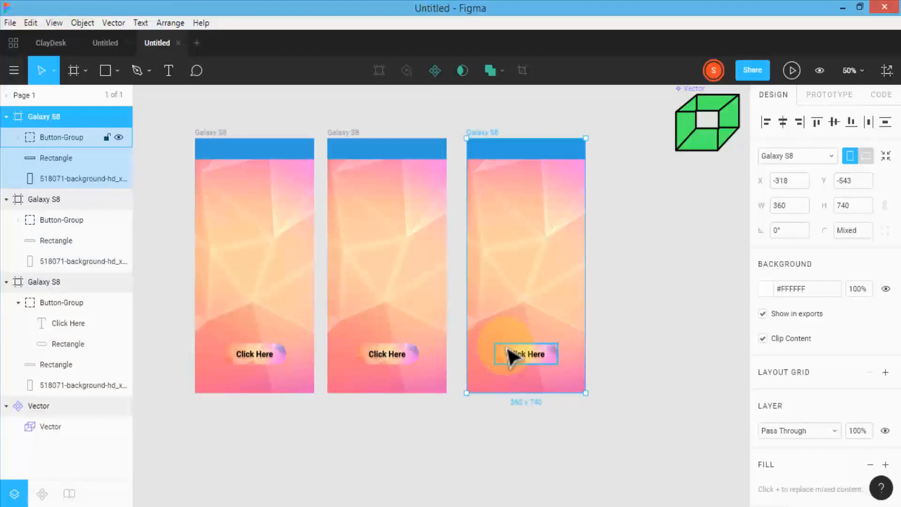
# Select the Click Here button group in the original frame and view the buttons of all three frames at 80% zoom
pyautogui.click(253, 358)
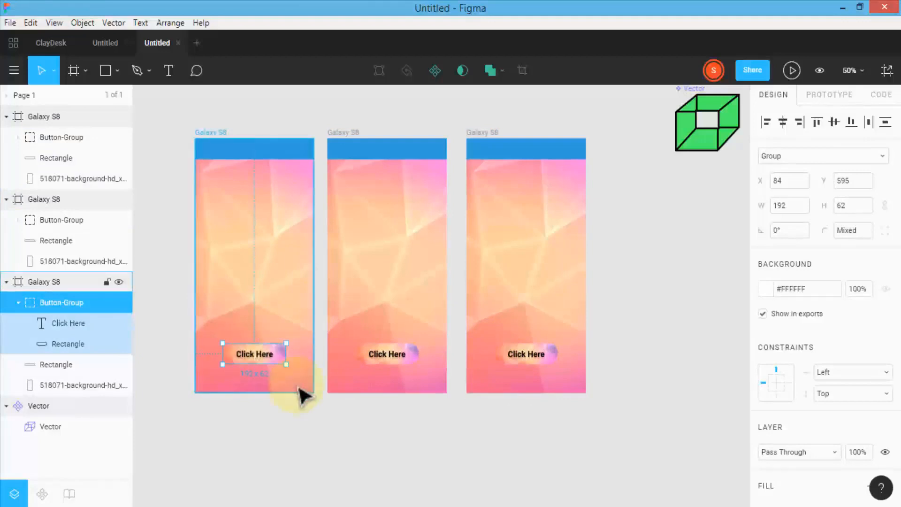
pyautogui.click(863, 72)
pyautogui.click(815, 99)
pyautogui.click(851, 70)
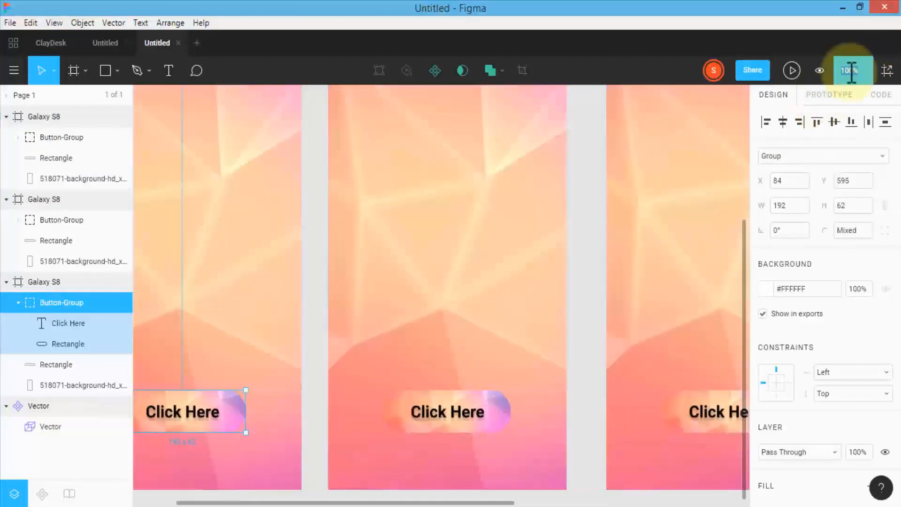
pyautogui.write('80')
pyautogui.press('Return')
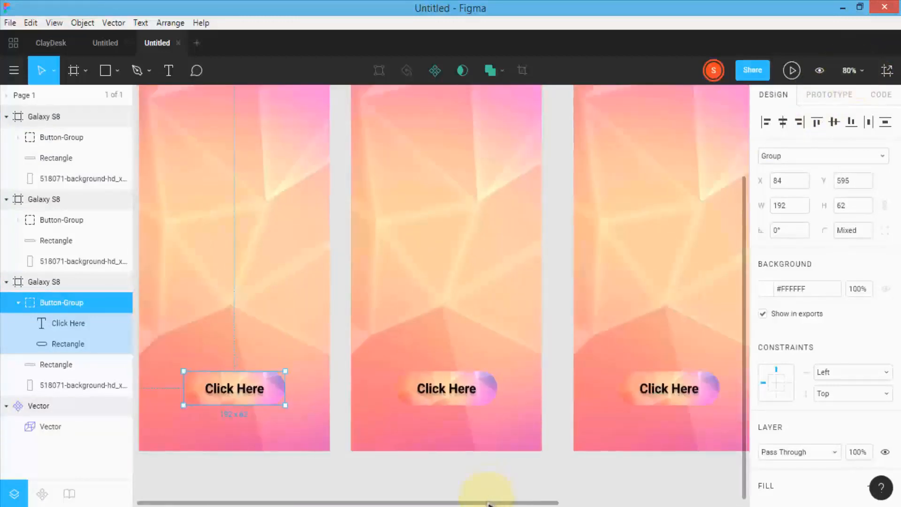
pyautogui.moveTo(490, 504); pyautogui.dragTo(499, 504)
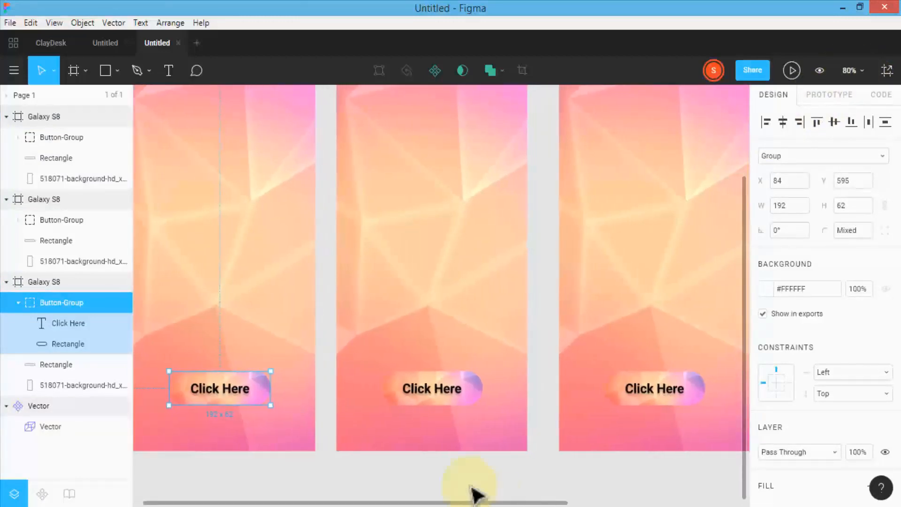
pyautogui.scroll(-1, 368, 409)
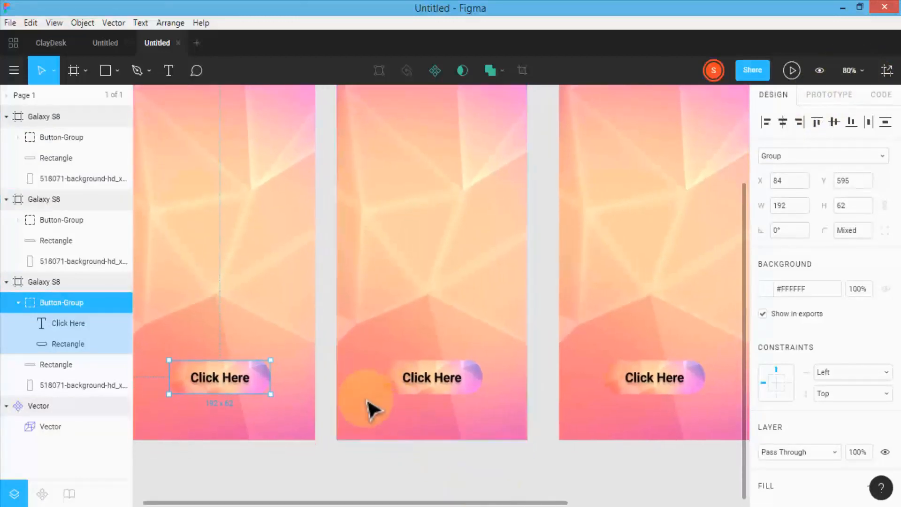
# Set the font of the Click Here text in the first frame to Redressed
pyautogui.doubleClick(218, 382)
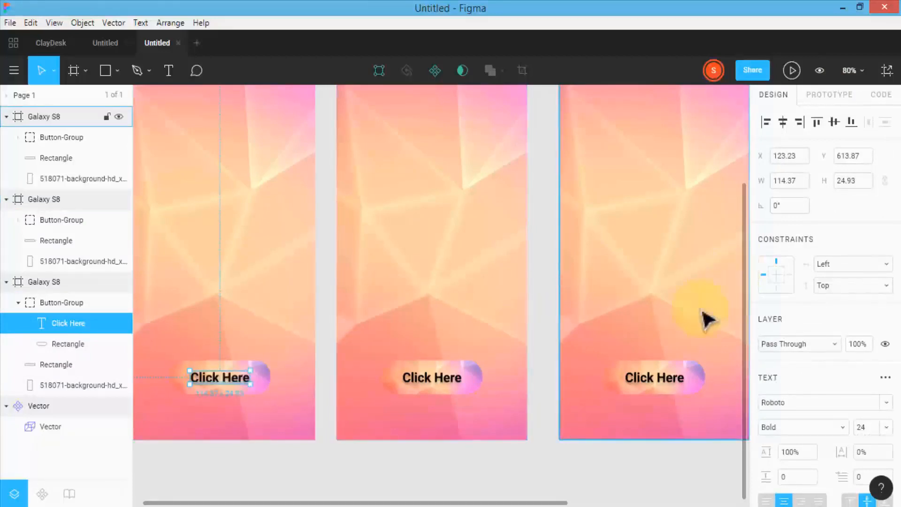
pyautogui.doubleClick(237, 382)
pyautogui.click(788, 403)
pyautogui.click(886, 403)
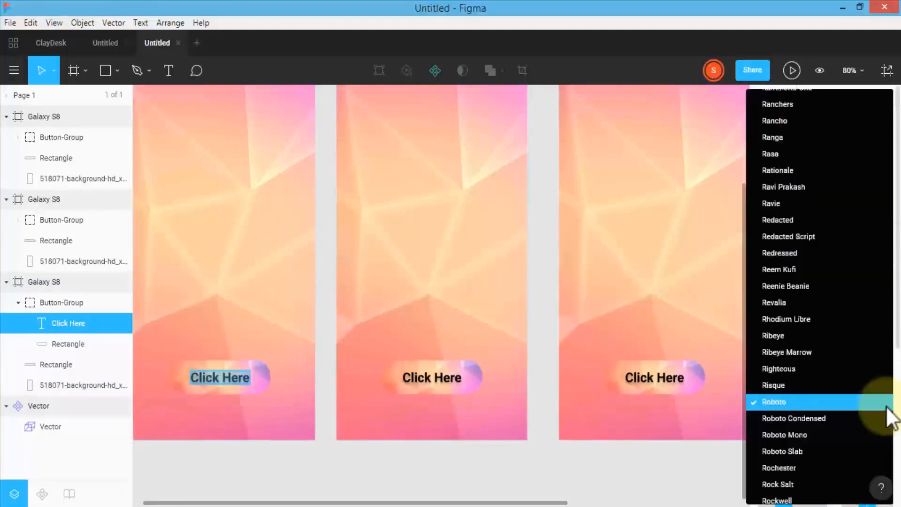
pyautogui.click(812, 252)
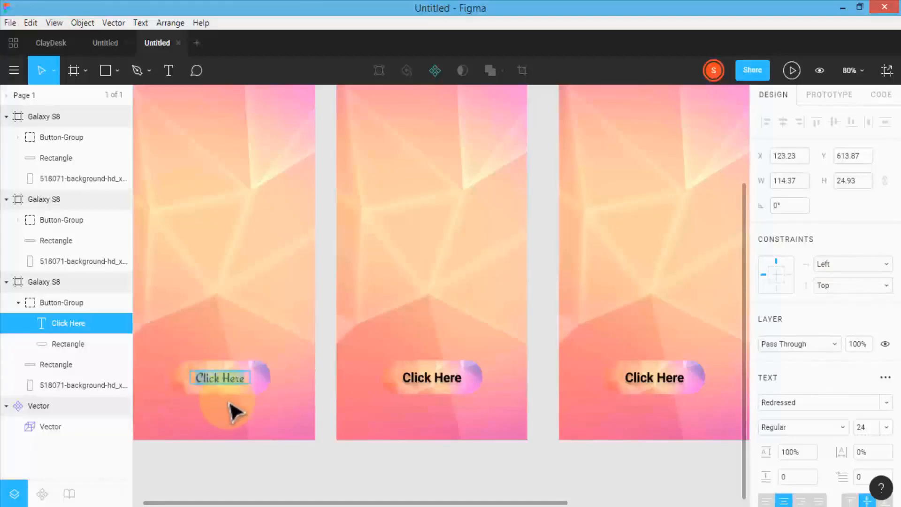
pyautogui.press('Escape')
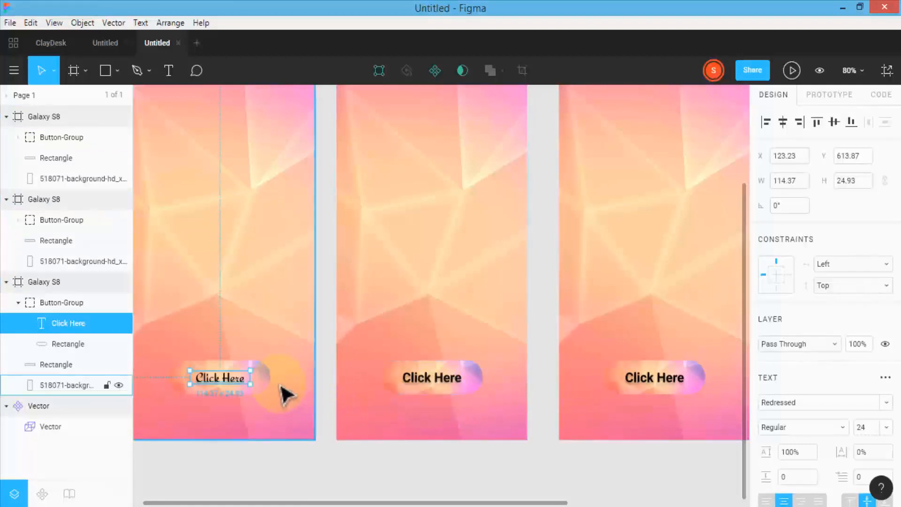
pyautogui.press('Return')
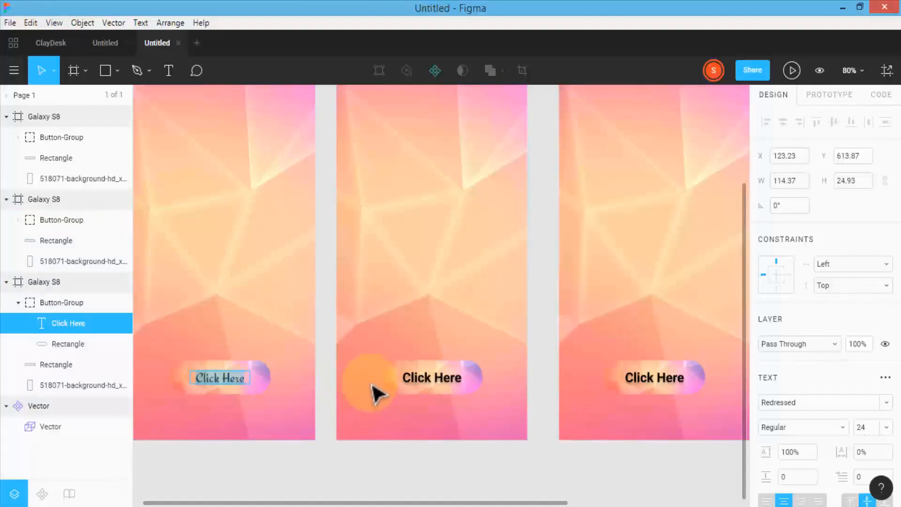
pyautogui.press('Escape')
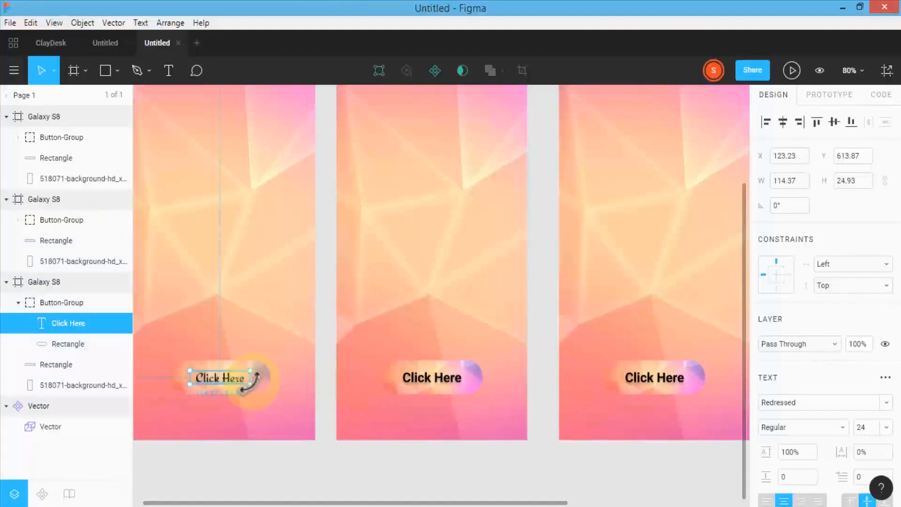
# Undo the font change on the first frame's Click Here text
pyautogui.click(257, 463)
pyautogui.doubleClick(247, 390)
pyautogui.hotkey('ctrl', 'z')
# Turn the first frame's Click Here button group into a component and reposition it at X 84, Y 590 in that frame
pyautogui.click(248, 344)
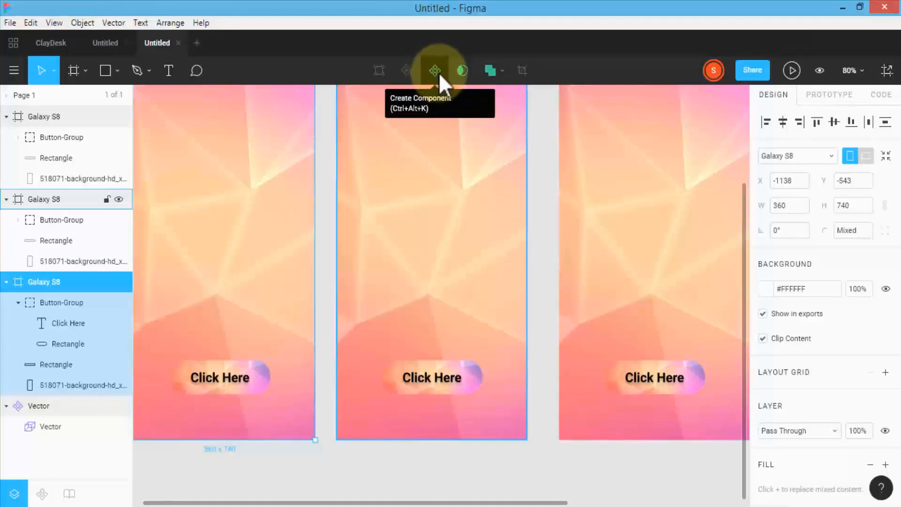
pyautogui.click(235, 381)
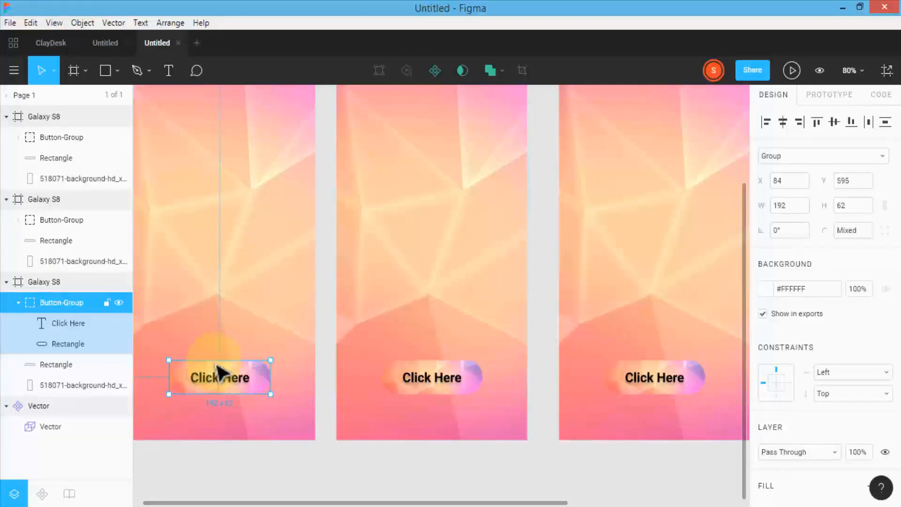
pyautogui.click(434, 71)
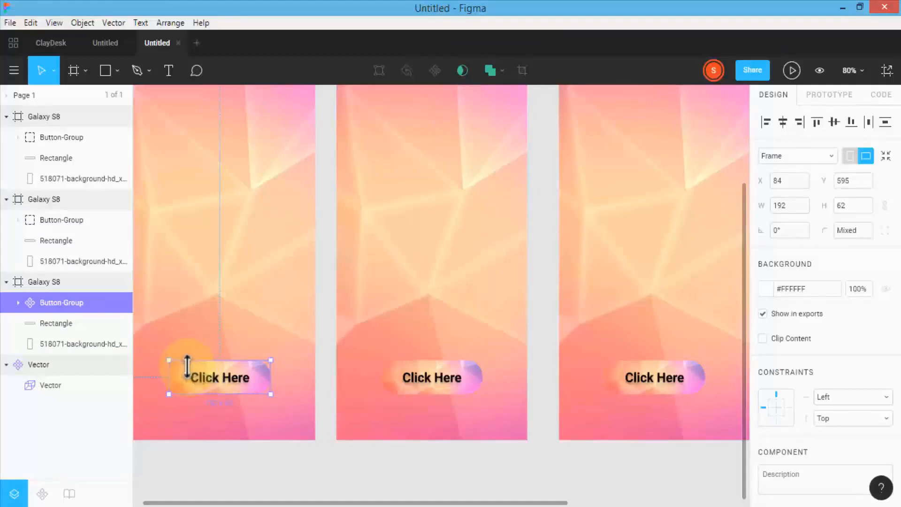
pyautogui.moveTo(208, 379); pyautogui.dragTo(347, 464)
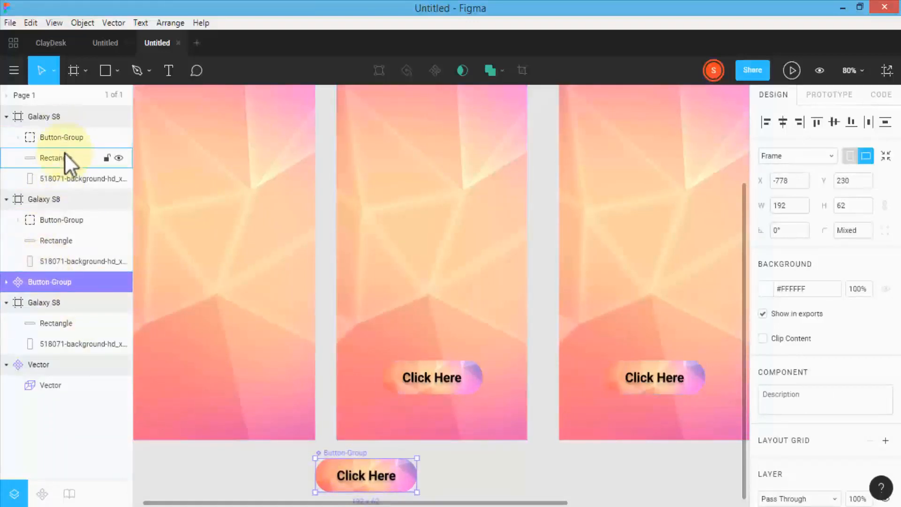
pyautogui.moveTo(337, 477); pyautogui.dragTo(217, 372)
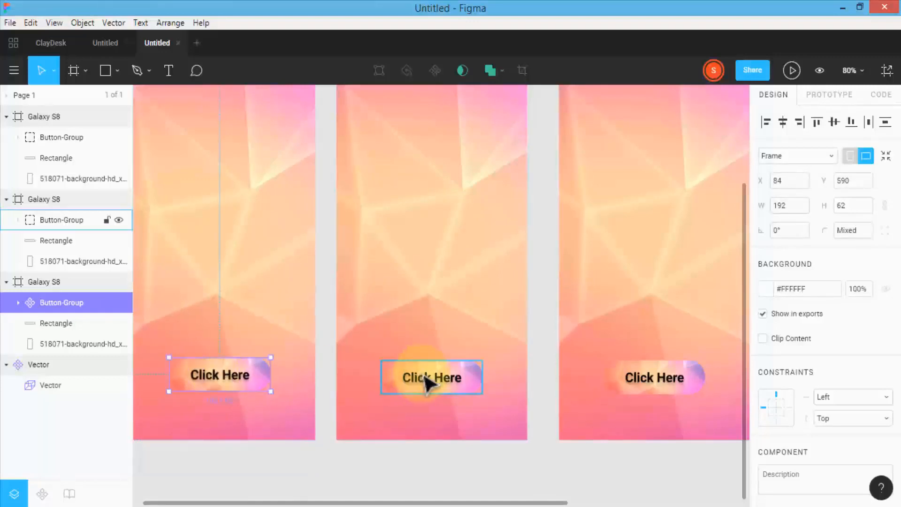
# Delete the Click Here button groups from the second and third Galaxy S8 frames
pyautogui.click(451, 380)
pyautogui.press('Delete')
pyautogui.click(635, 384)
pyautogui.press('Delete')
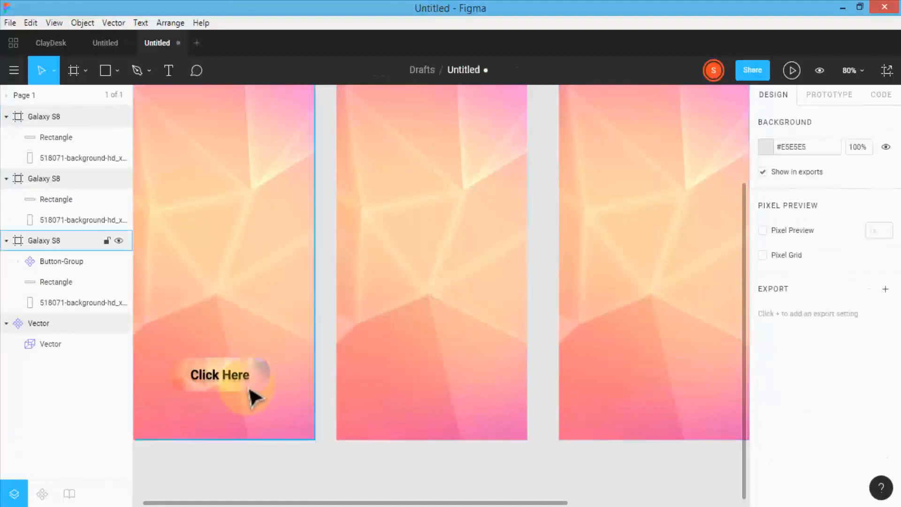
# Duplicate the button component into the second and third frames, placing the second frame's instance at X 84, Y 589
pyautogui.click(227, 391)
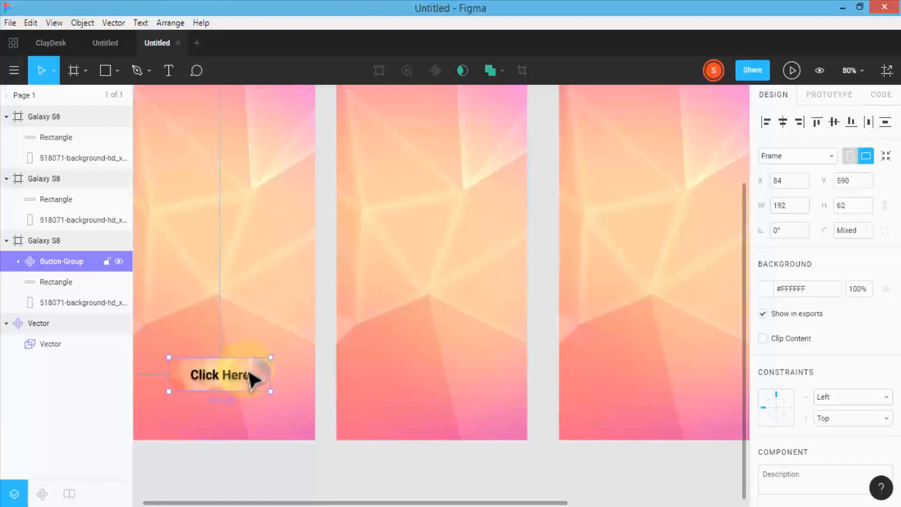
pyautogui.press('alt')
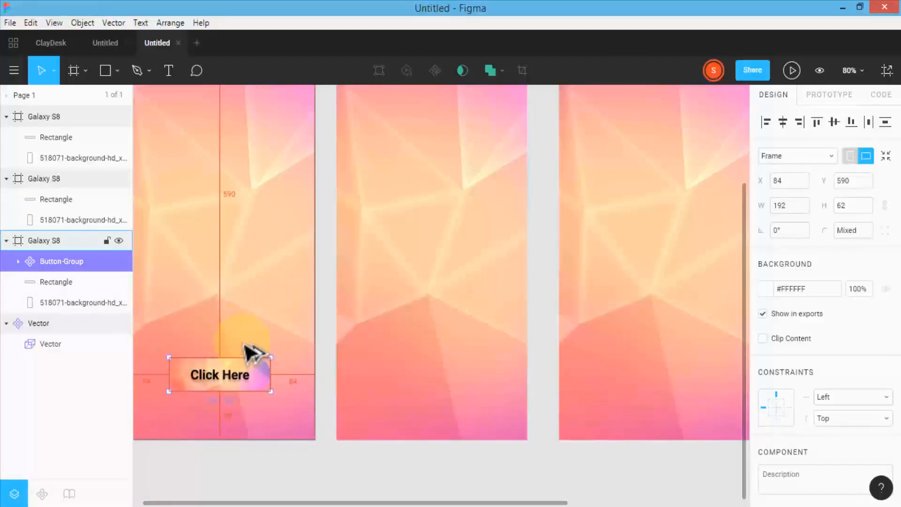
pyautogui.moveTo(230, 385); pyautogui.dragTo(659, 377)
# Change the font of the Click Here text inside the master button component to Redressed
pyautogui.click(244, 380)
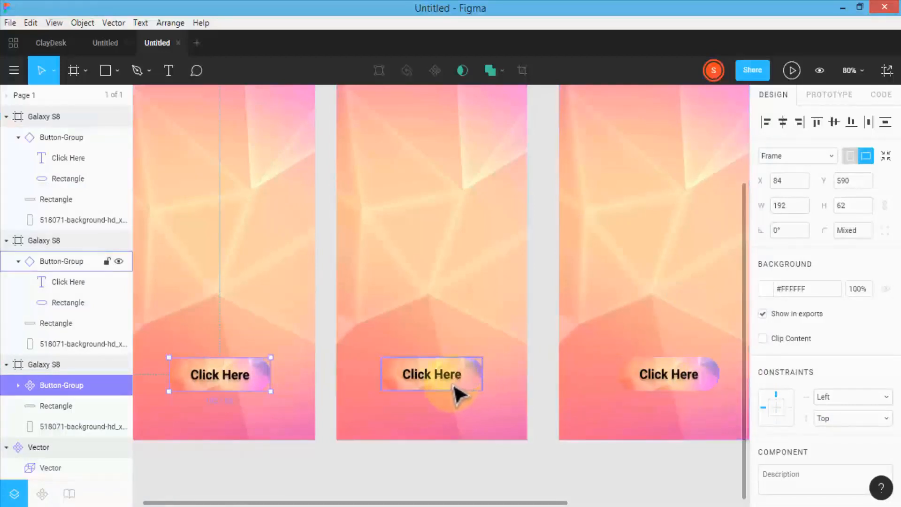
pyautogui.doubleClick(233, 381)
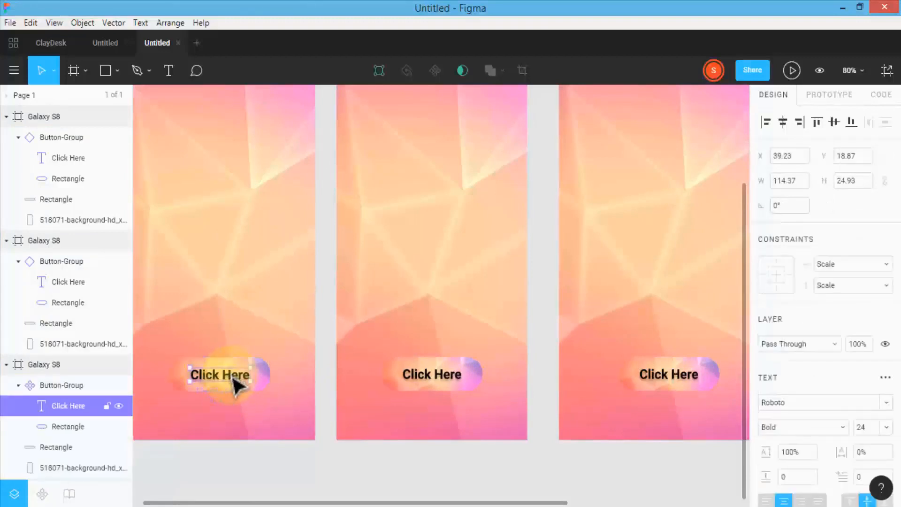
pyautogui.click(886, 402)
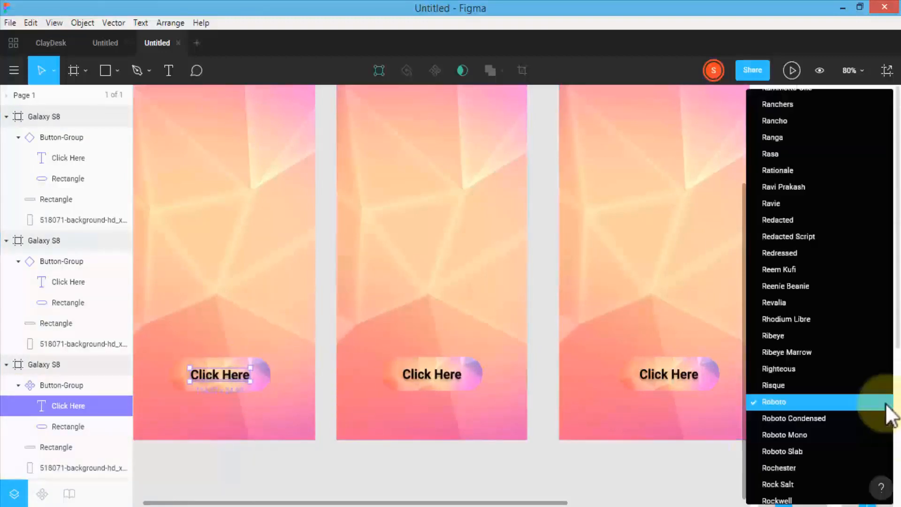
pyautogui.click(821, 253)
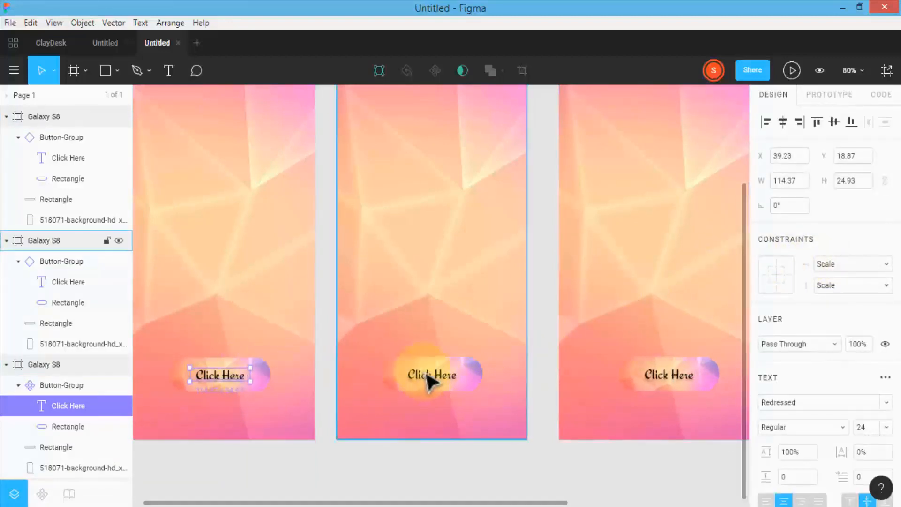
# Inspect the button instances in the second and third frames and the blue header bar of the first frame
pyautogui.click(680, 386)
pyautogui.click(452, 386)
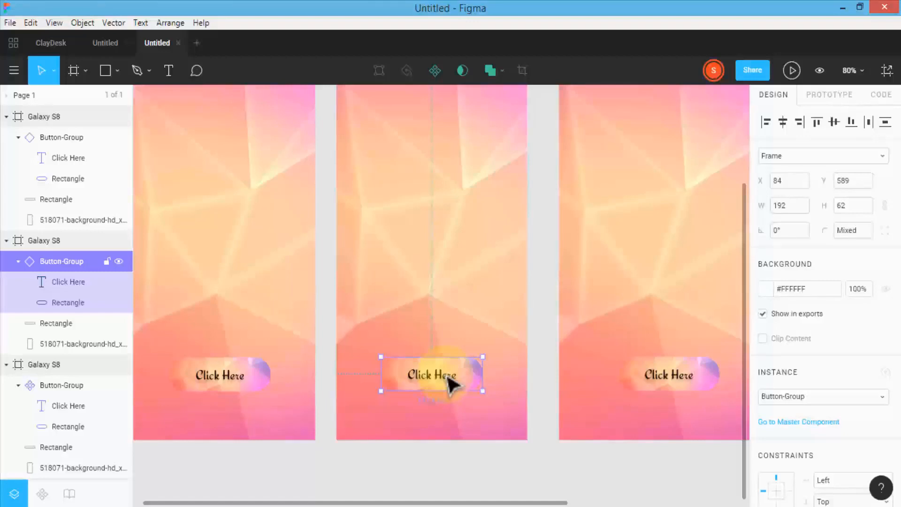
pyautogui.scroll(5, 443, 371)
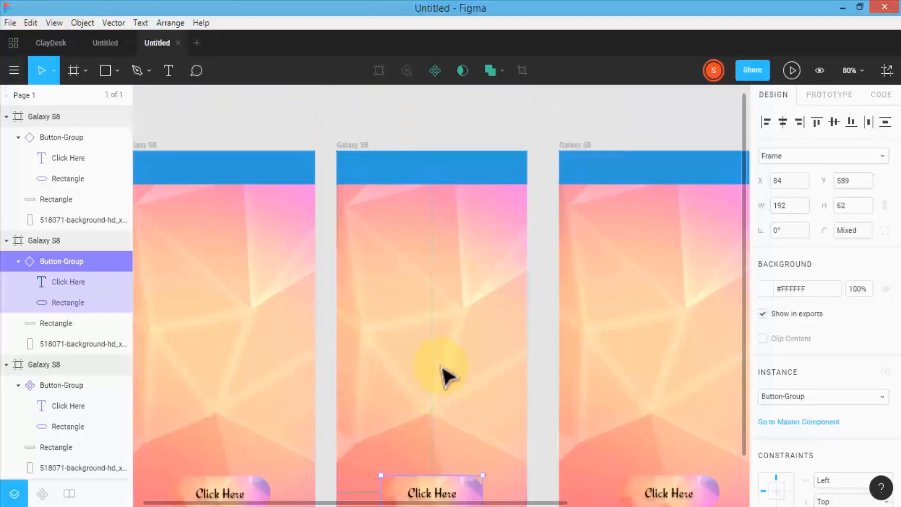
pyautogui.click(263, 181)
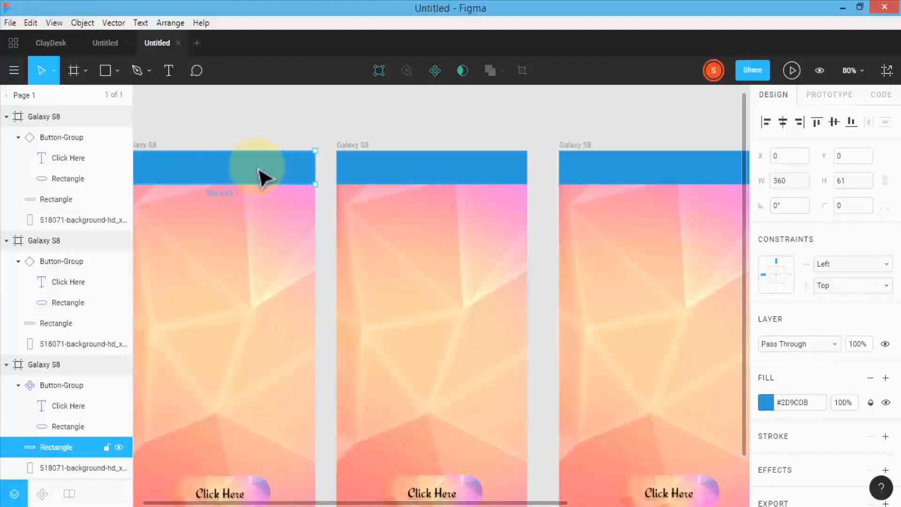
pyautogui.scroll(-1, 291, 285)
pyautogui.scroll(-1, 296, 288)
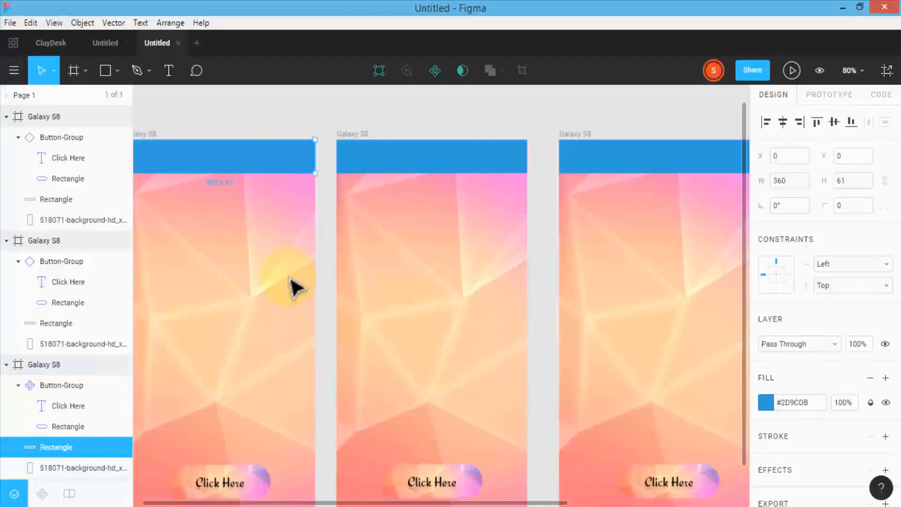
pyautogui.scroll(-1, 295, 287)
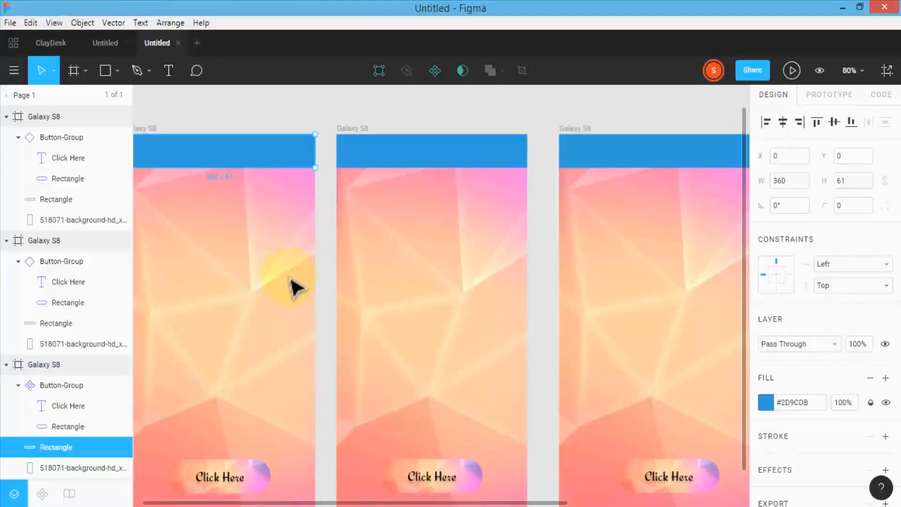
pyautogui.scroll(-5, 294, 285)
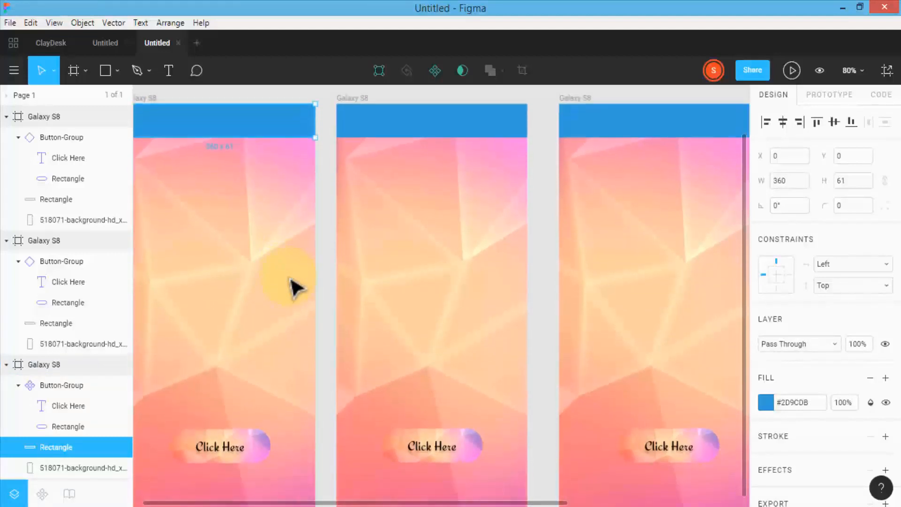
# Widen the Click Here text box inside the master button component to about 120
pyautogui.click(264, 451)
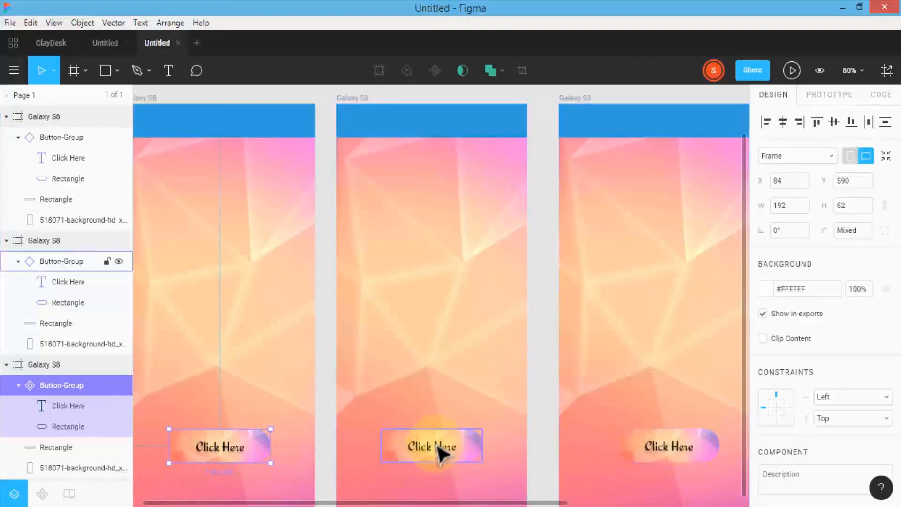
pyautogui.doubleClick(259, 450)
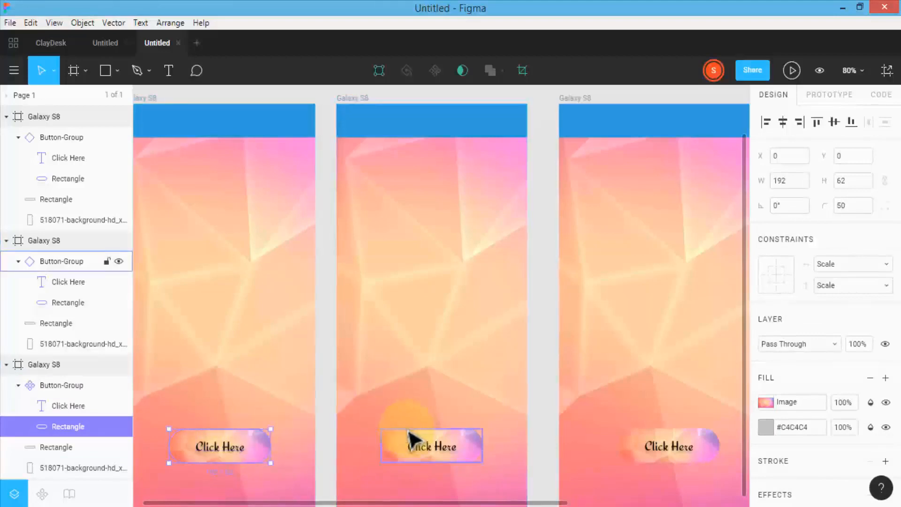
pyautogui.moveTo(272, 428)
pyautogui.mouseDown()
pyautogui.moveTo(292, 410)
pyautogui.moveTo(267, 249)
pyautogui.moveTo(188, 238)
pyautogui.moveTo(267, 233)
pyautogui.moveTo(289, 412)
pyautogui.moveTo(271, 428)
pyautogui.mouseUp()
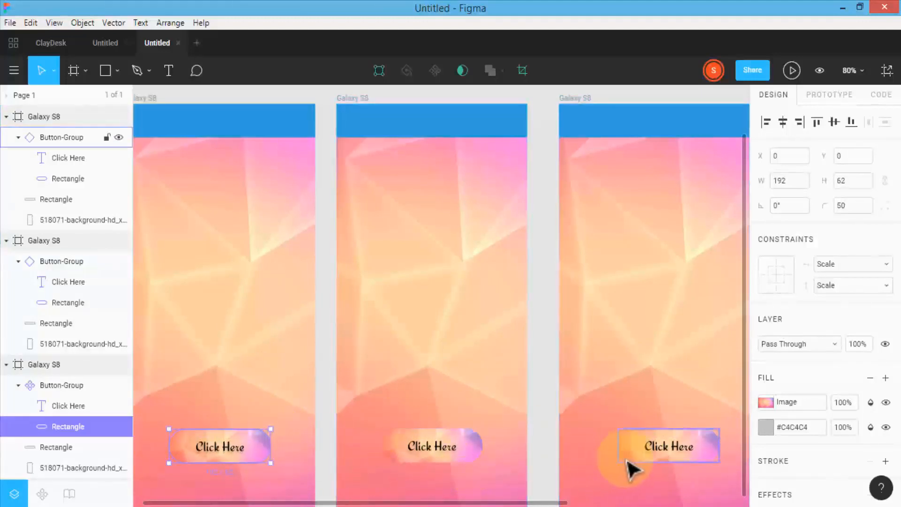
pyautogui.click(233, 452)
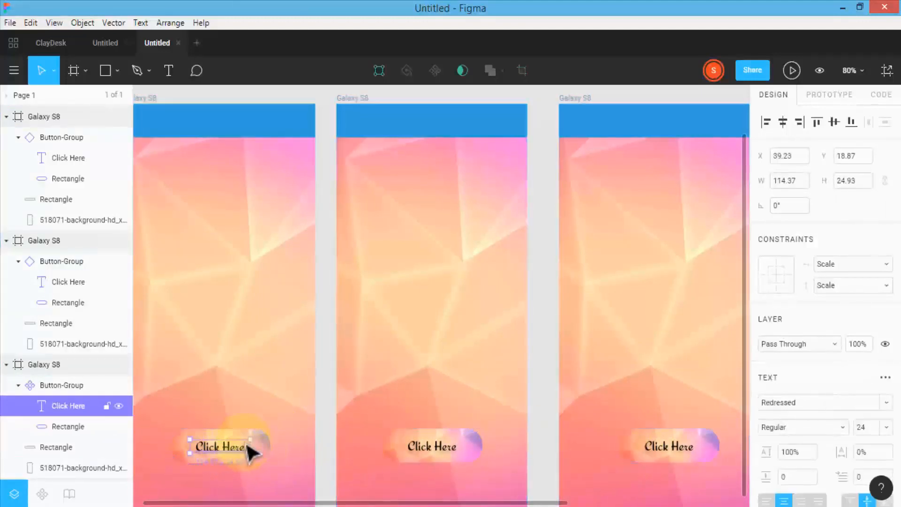
pyautogui.moveTo(253, 441); pyautogui.dragTo(252, 364)
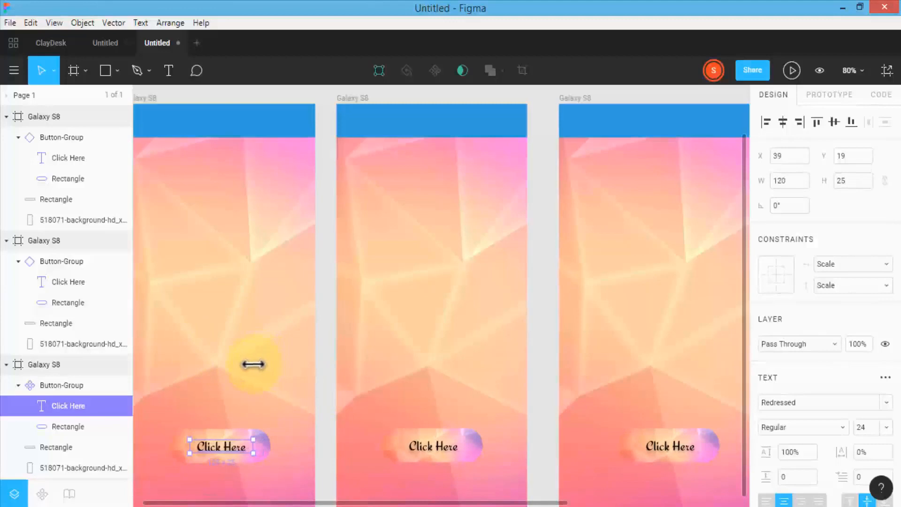
pyautogui.click(253, 397)
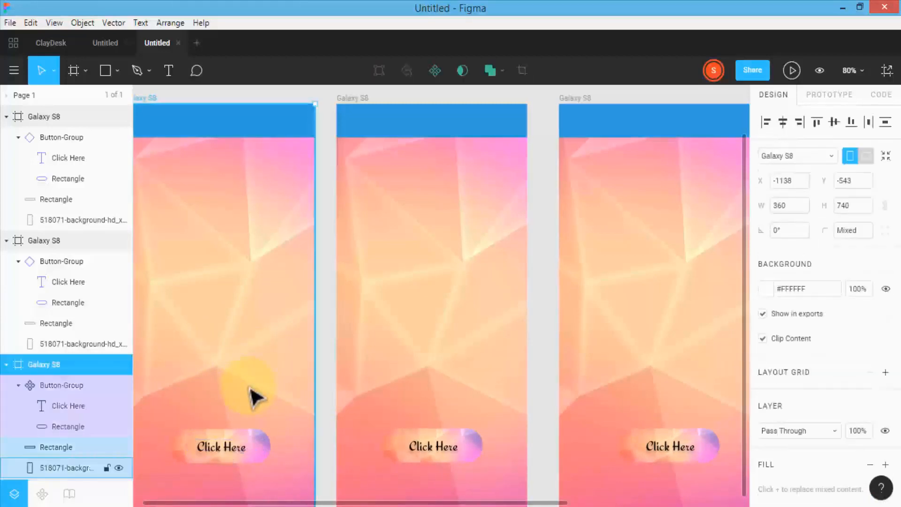
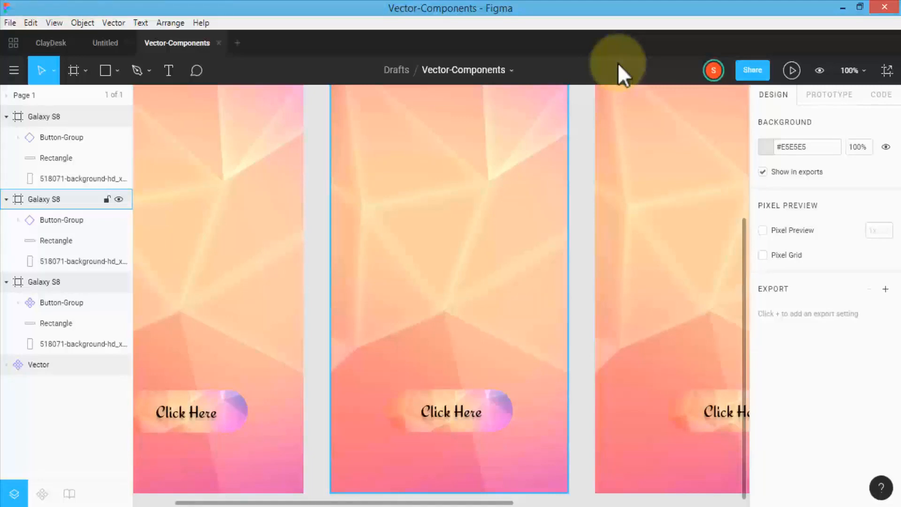
# Create a new design file and add an iPhone X frame to it
pyautogui.click(237, 43)
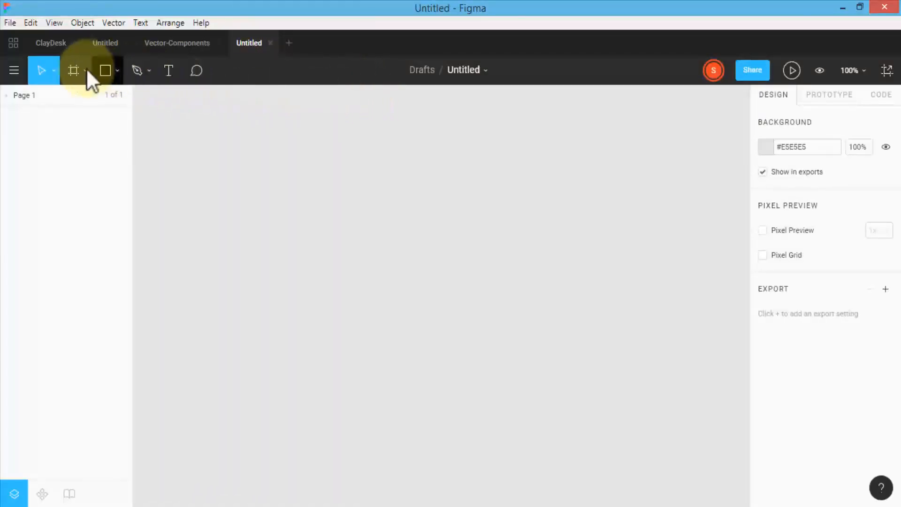
pyautogui.click(74, 71)
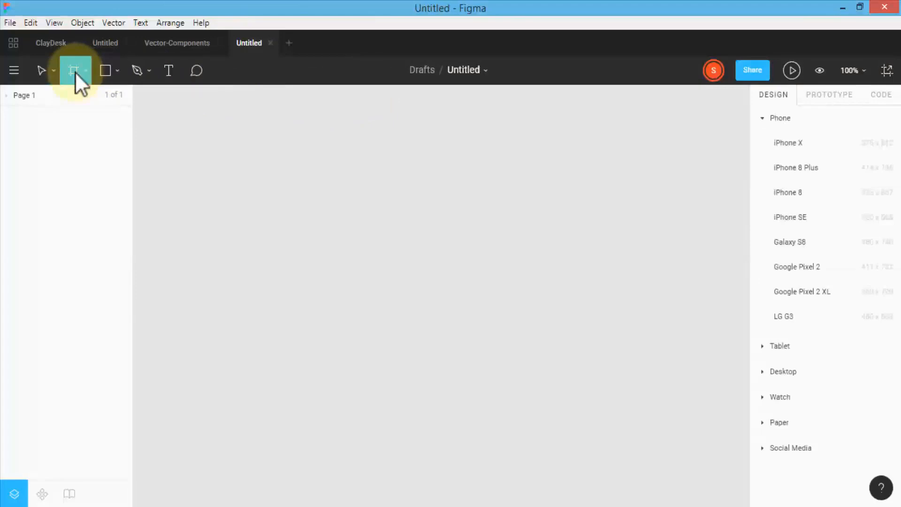
pyautogui.click(786, 143)
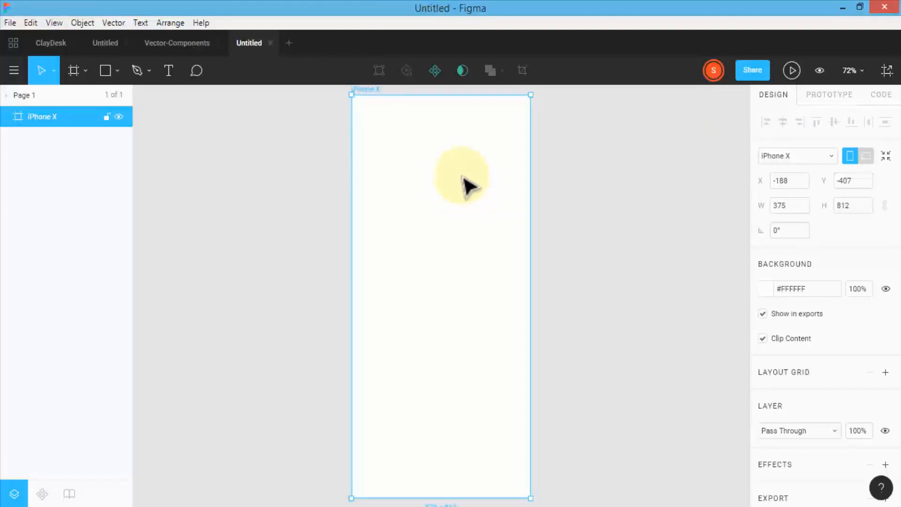
# Draw a header rectangle about 375 by 54 across the top of the iPhone X frame
pyautogui.click(108, 70)
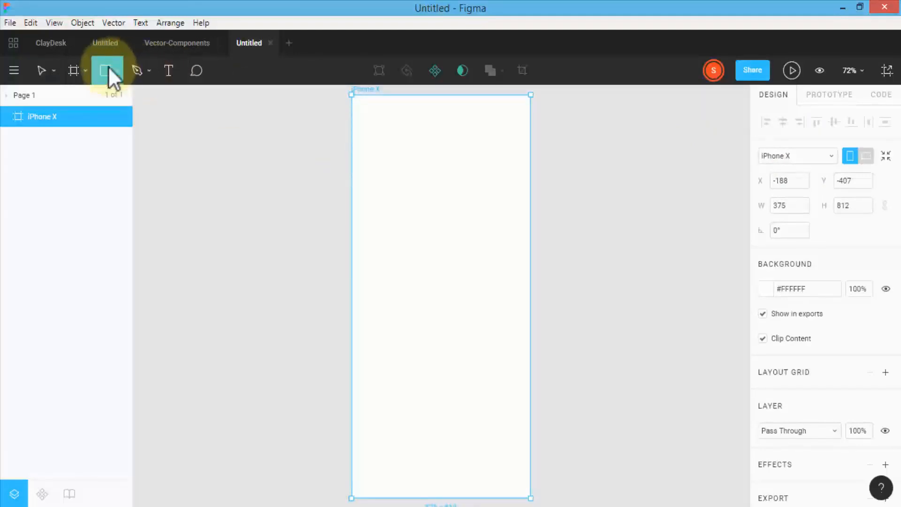
pyautogui.moveTo(351, 99)
pyautogui.mouseDown()
pyautogui.moveTo(431, 126)
pyautogui.moveTo(528, 125)
pyautogui.mouseUp()
pyautogui.moveTo(460, 117); pyautogui.dragTo(480, 117)
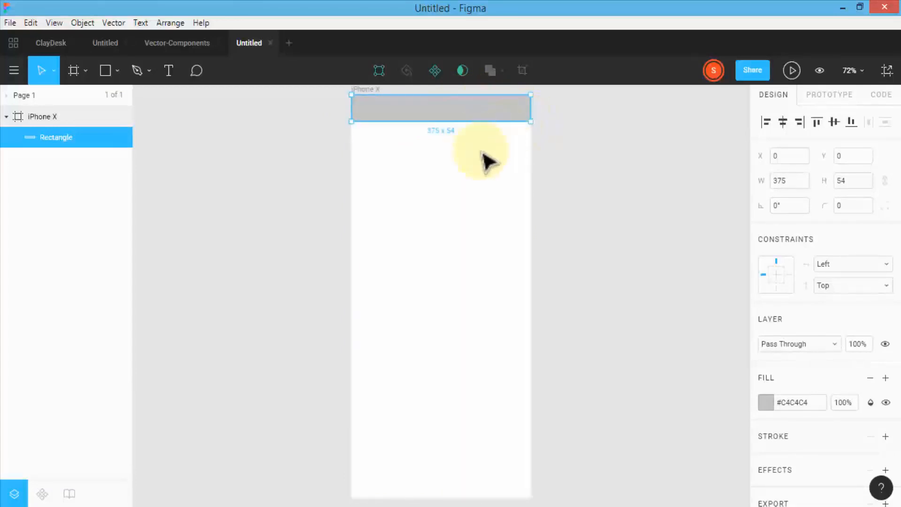
# Fill the header rectangle with the blue #2F80ED
pyautogui.hotkey('ctrl', '+')
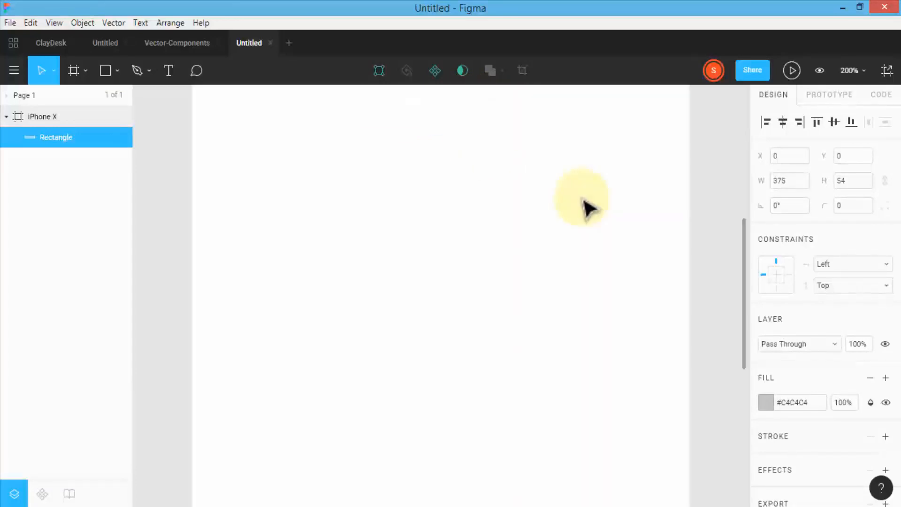
pyautogui.scroll(3, 521, 185)
pyautogui.scroll(2, 521, 185)
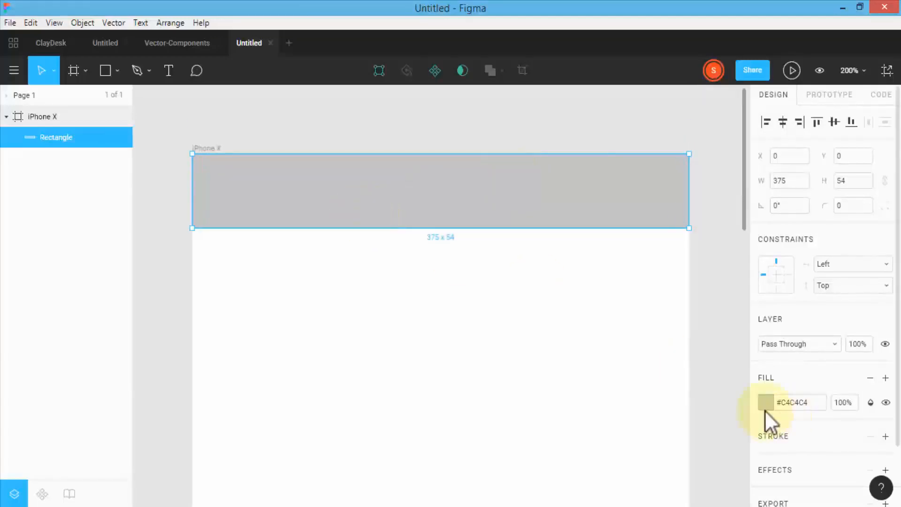
pyautogui.click(765, 403)
pyautogui.click(618, 486)
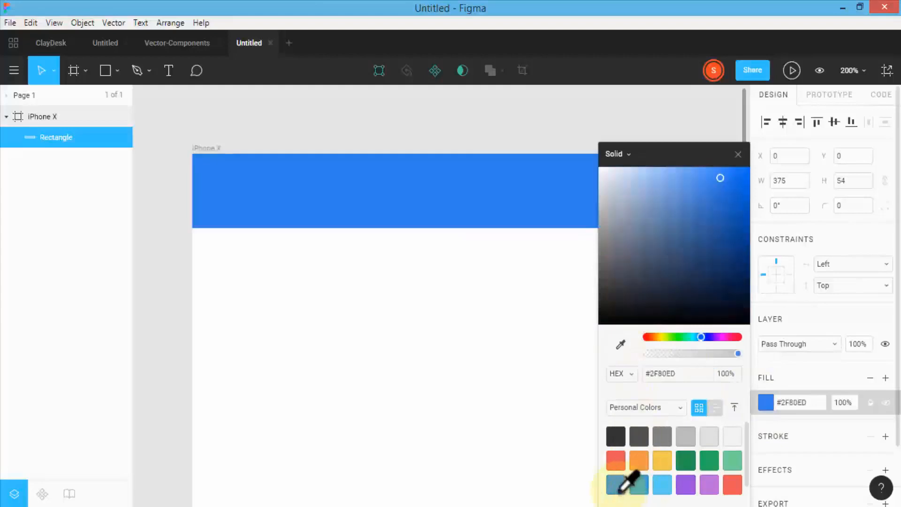
pyautogui.click(168, 328)
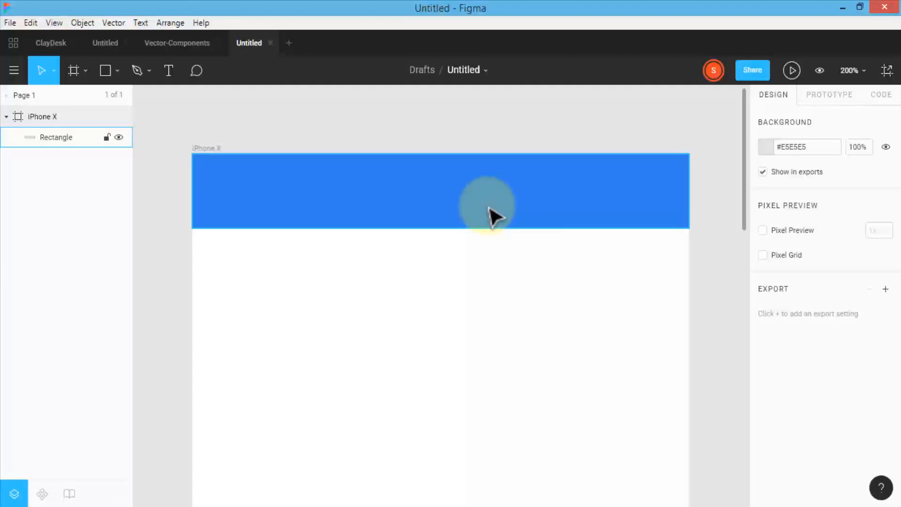
# Extend the iPhone X frame's left edge outward to a frame width of about 399
pyautogui.click(47, 117)
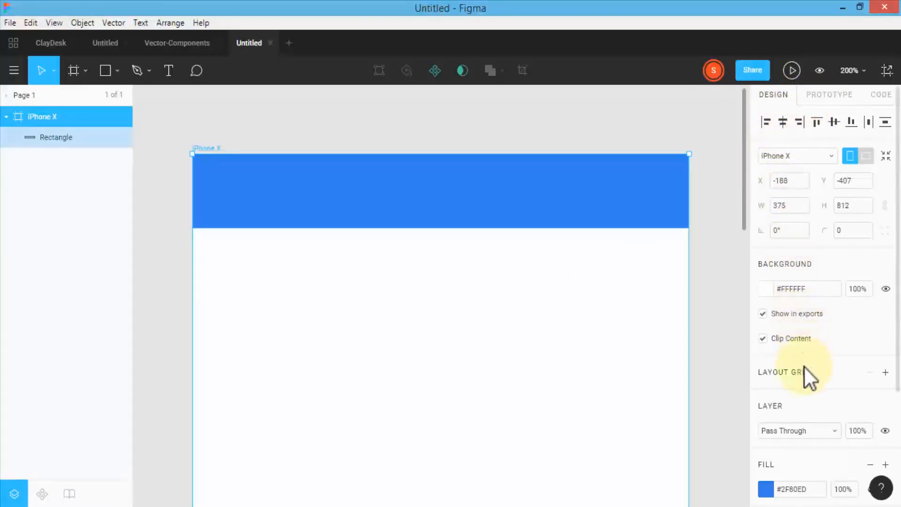
pyautogui.click(478, 218)
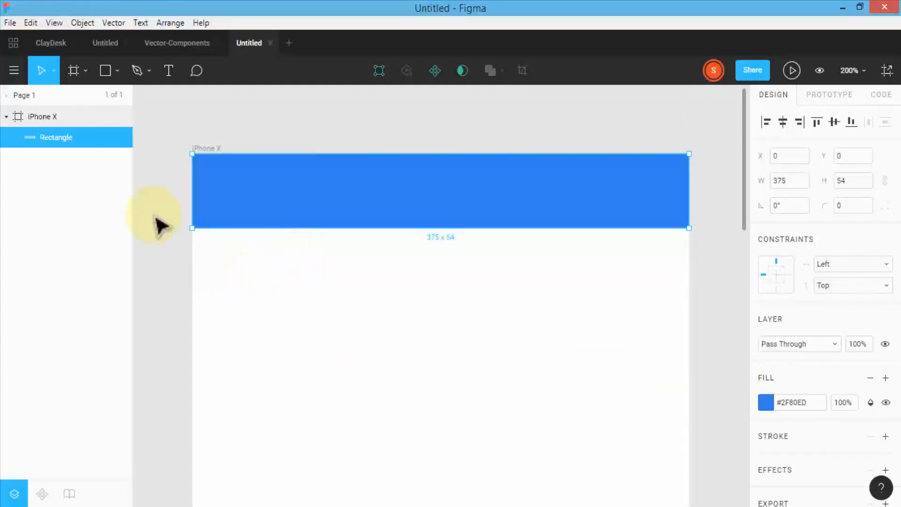
pyautogui.click(44, 115)
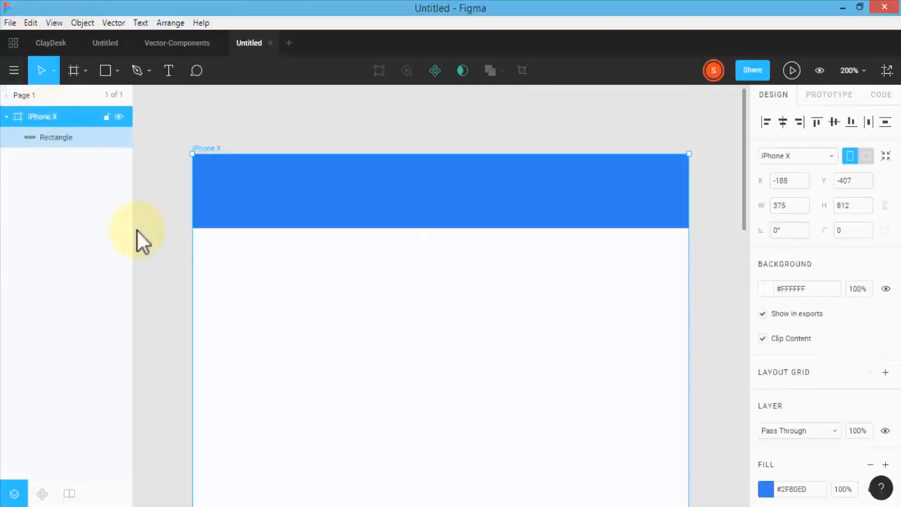
pyautogui.moveTo(189, 275); pyautogui.dragTo(157, 276)
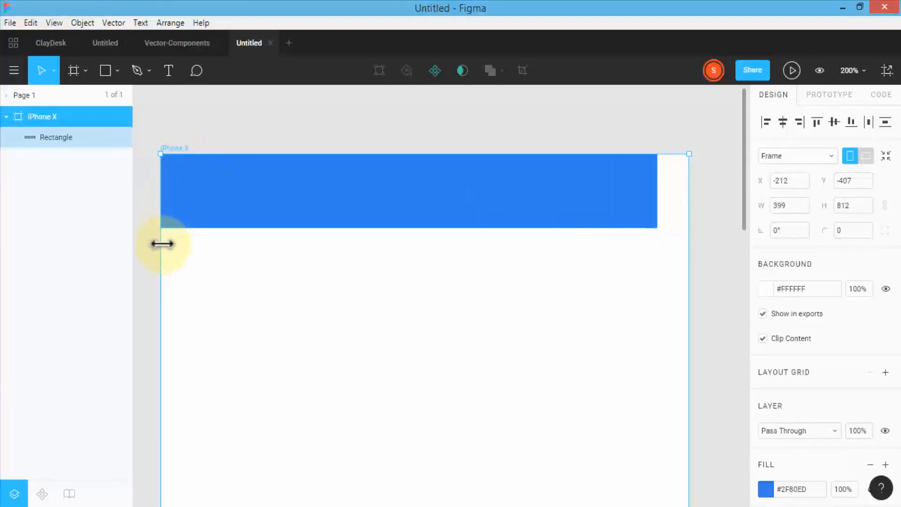
pyautogui.moveTo(161, 243); pyautogui.dragTo(162, 244)
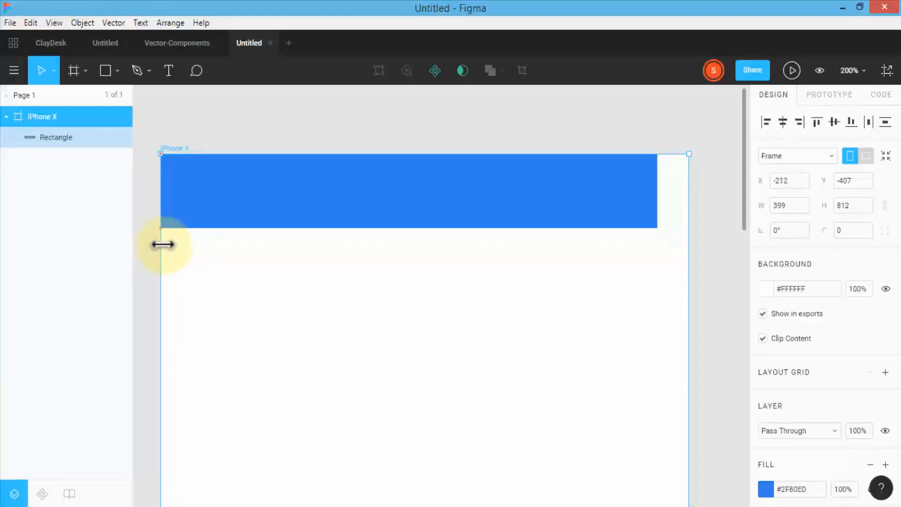
# Pull the iPhone X frame's right edge in to the header rectangle's edge, for a frame width of 375
pyautogui.click(294, 190)
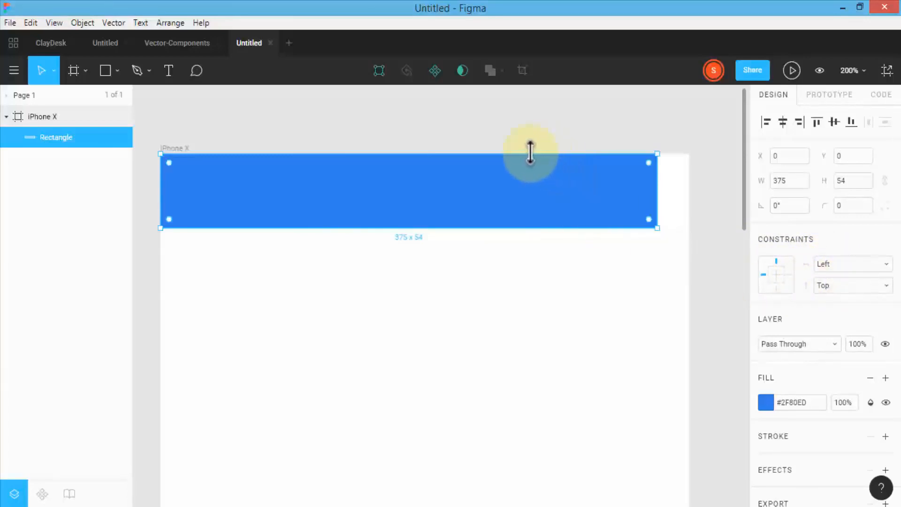
pyautogui.click(38, 115)
pyautogui.moveTo(397, 152)
pyautogui.mouseDown()
pyautogui.moveTo(398, 177)
pyautogui.moveTo(397, 155)
pyautogui.moveTo(398, 176)
pyautogui.moveTo(386, 154)
pyautogui.moveTo(387, 183)
pyautogui.moveTo(388, 157)
pyautogui.mouseUp()
pyautogui.click(417, 191)
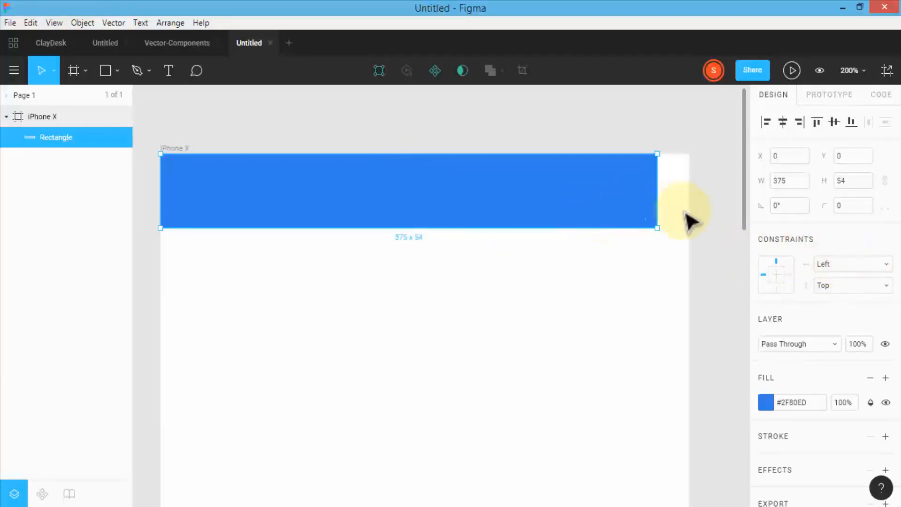
pyautogui.click(44, 117)
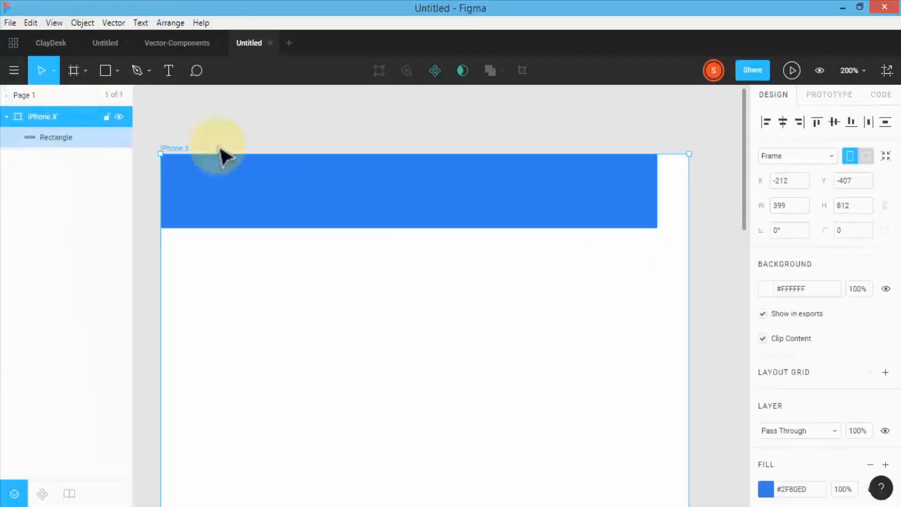
pyautogui.moveTo(686, 223); pyautogui.dragTo(659, 223)
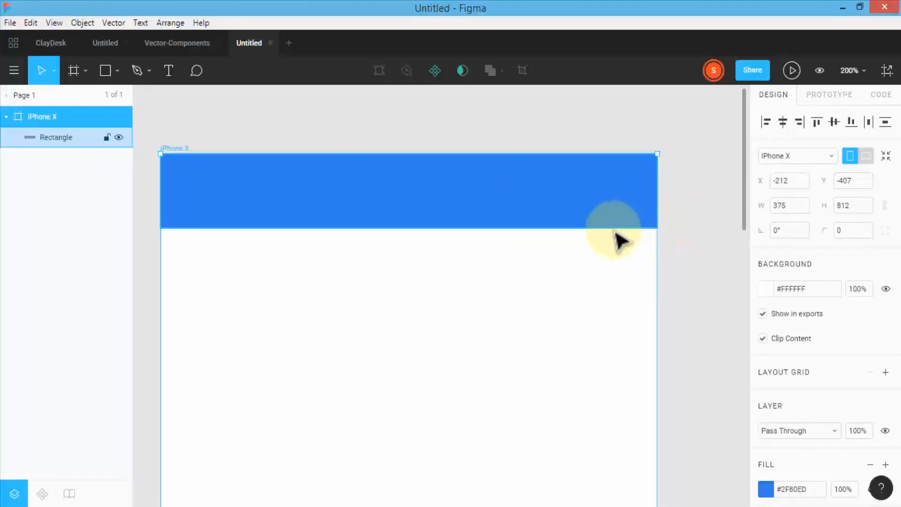
# Set the header rectangle's horizontal constraint to Left & Right and narrow the iPhone X frame to about 365 from its right edge
pyautogui.click(535, 191)
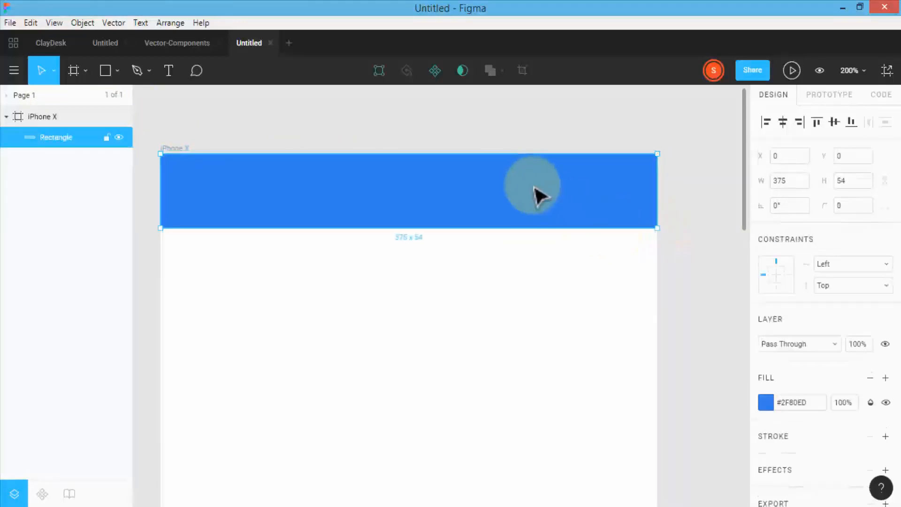
pyautogui.click(849, 262)
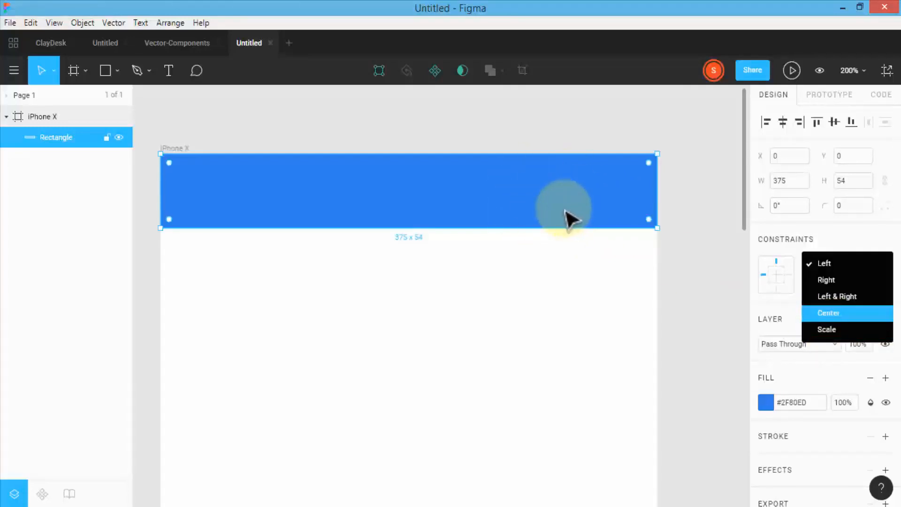
pyautogui.click(837, 296)
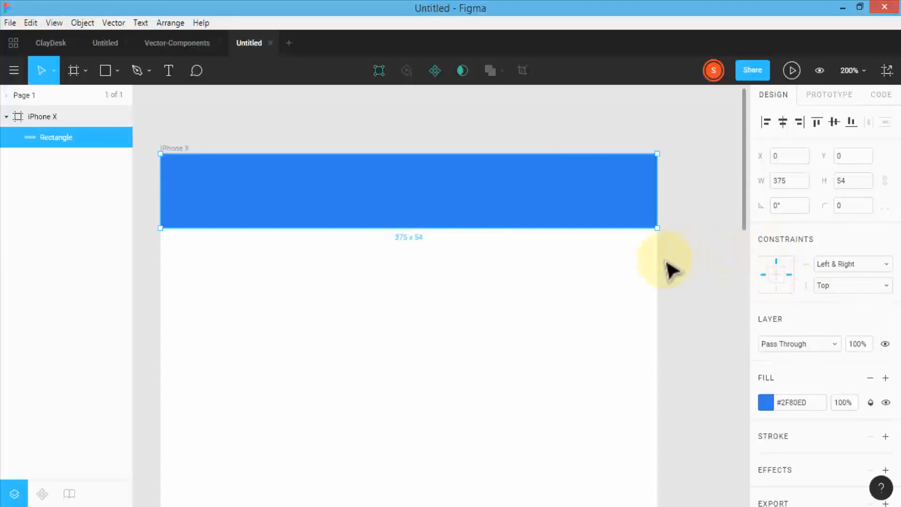
pyautogui.click(41, 116)
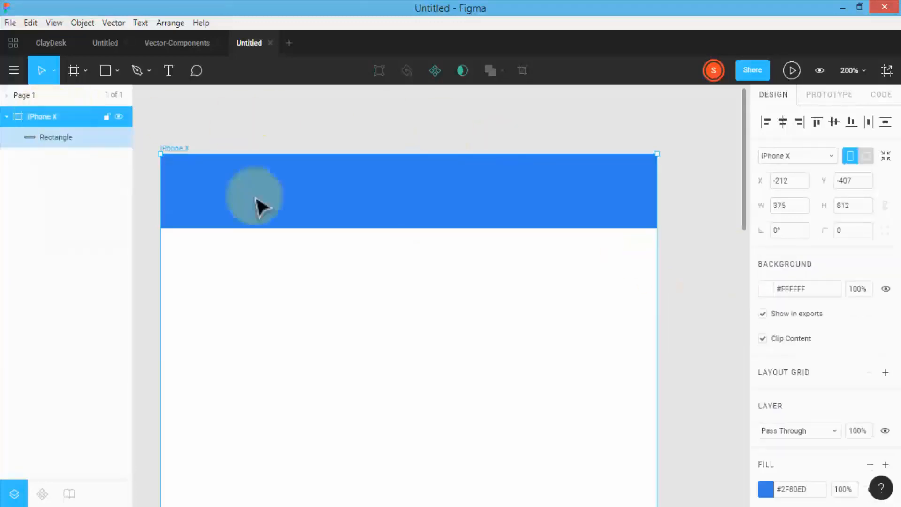
pyautogui.moveTo(654, 272); pyautogui.dragTo(643, 256)
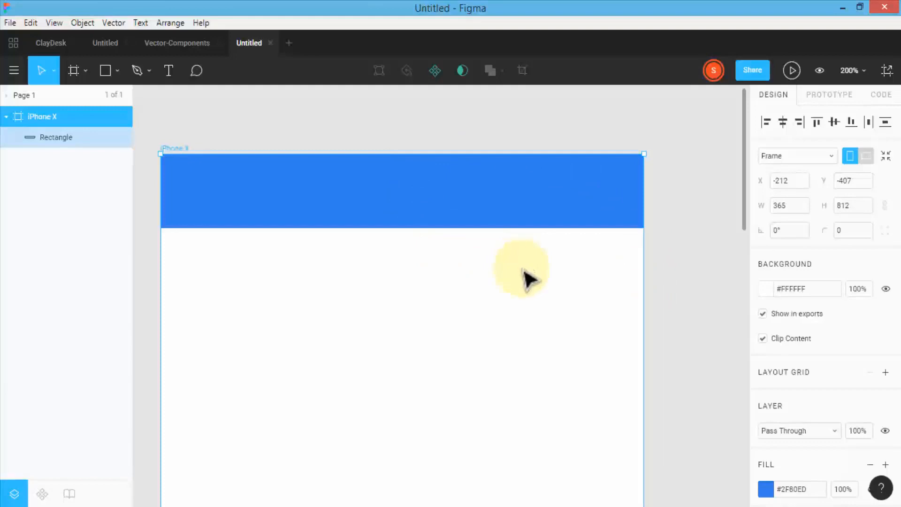
# Try the Top & Bottom vertical constraint on the header rectangle, and set it back to Top
pyautogui.click(553, 210)
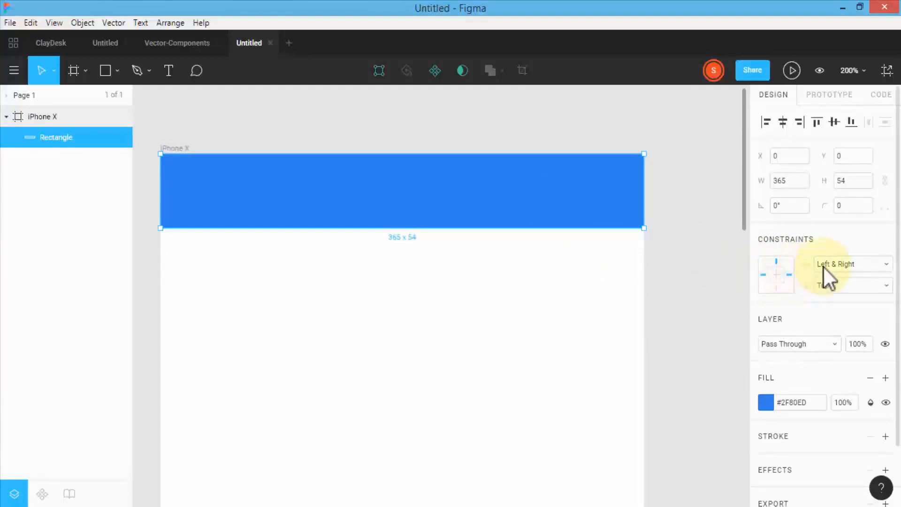
pyautogui.click(859, 283)
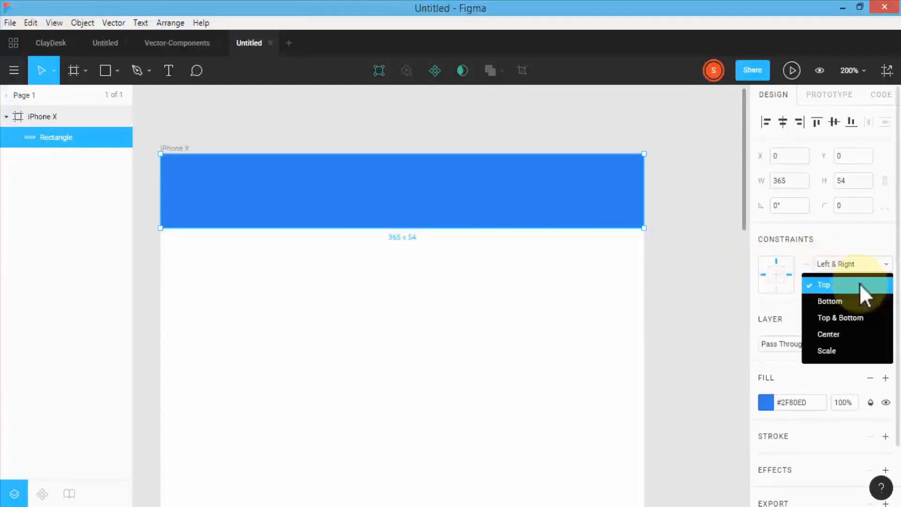
pyautogui.click(845, 317)
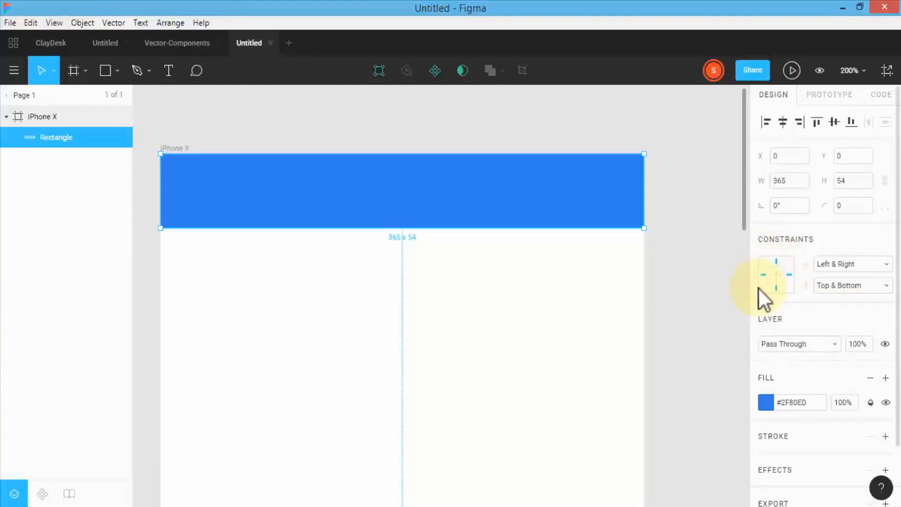
pyautogui.click(841, 286)
pyautogui.click(815, 285)
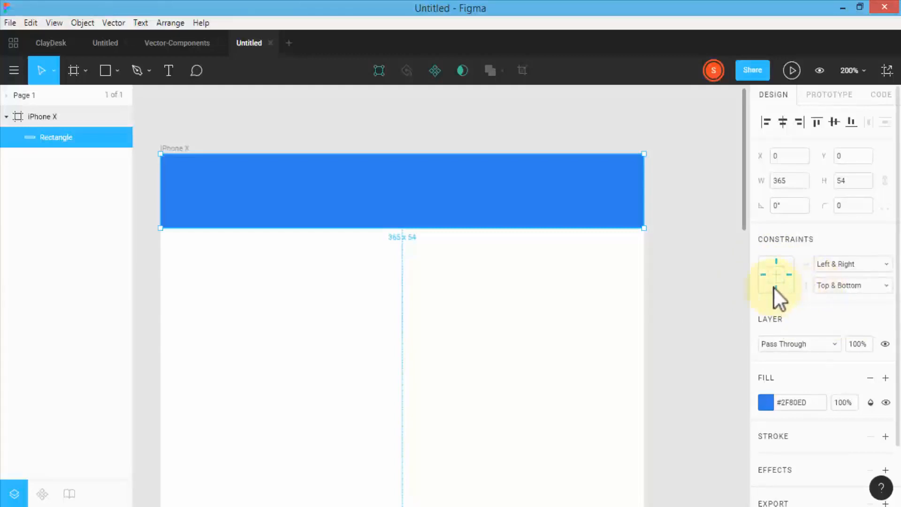
pyautogui.click(823, 285)
pyautogui.click(822, 256)
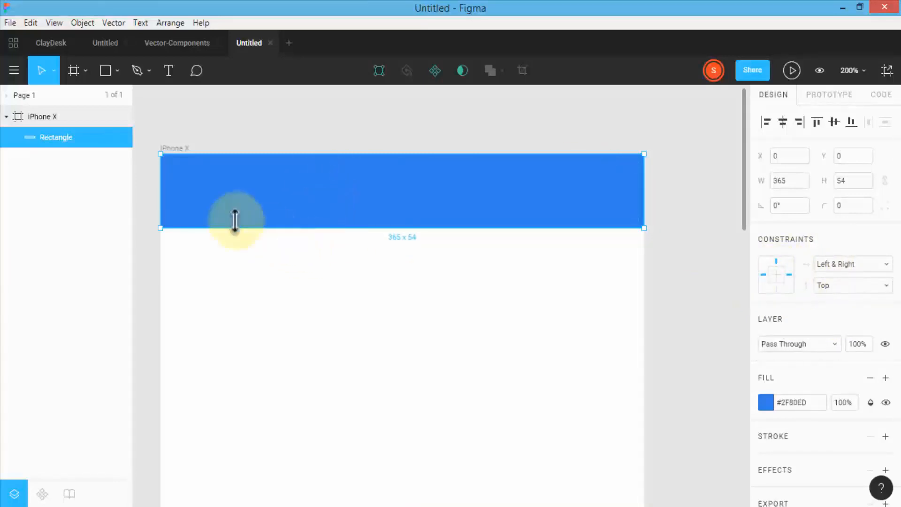
# Resize the iPhone X frame from its side and top edges to about 291 wide and 807 high
pyautogui.click(56, 117)
pyautogui.moveTo(160, 261); pyautogui.dragTo(295, 275)
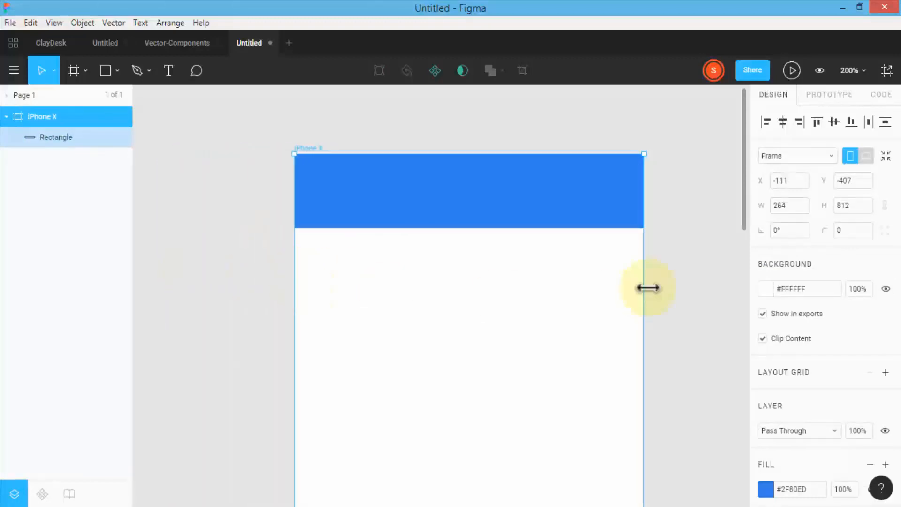
pyautogui.moveTo(645, 269)
pyautogui.mouseDown()
pyautogui.moveTo(664, 267)
pyautogui.moveTo(641, 265)
pyautogui.moveTo(652, 268)
pyautogui.mouseUp()
pyautogui.moveTo(294, 262); pyautogui.dragTo(268, 263)
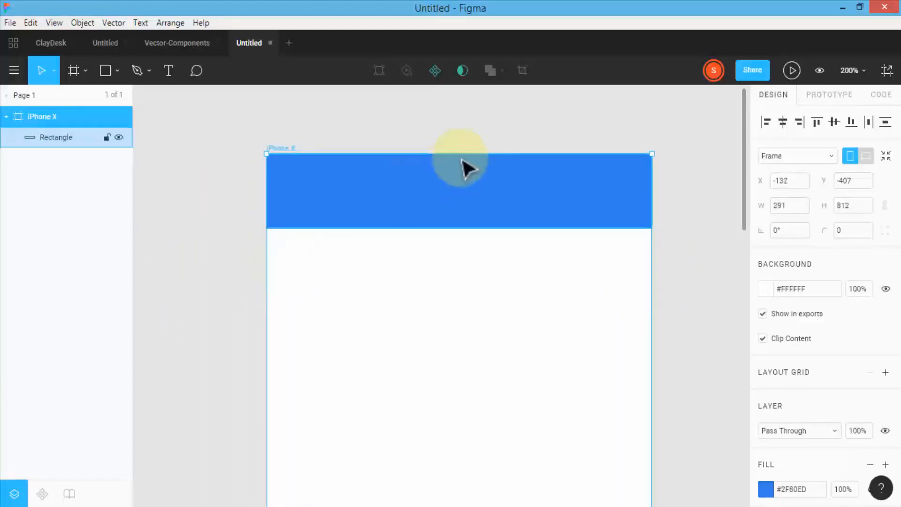
pyautogui.moveTo(460, 153)
pyautogui.mouseDown()
pyautogui.moveTo(461, 240)
pyautogui.moveTo(464, 160)
pyautogui.mouseUp()
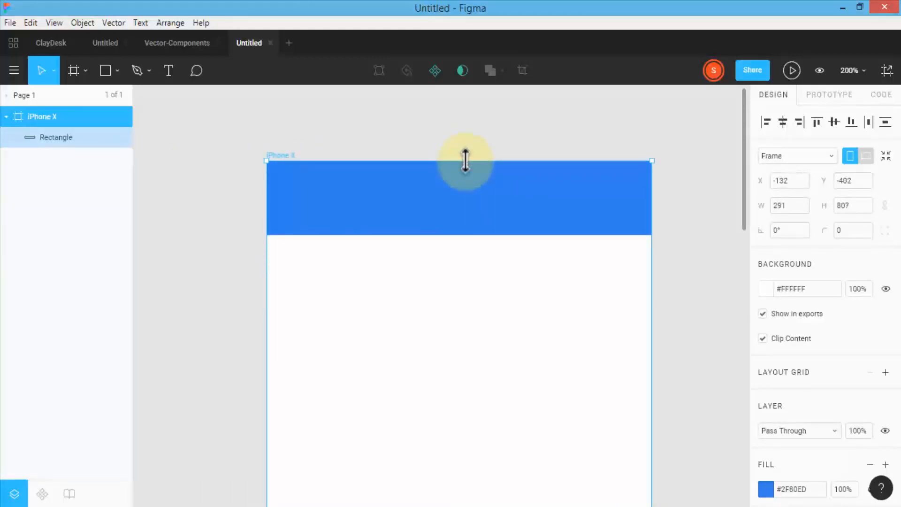
# Draw a full-width footer rectangle about 291 × 60 along the bottom of the iPhone X frame
pyautogui.hotkey('shift', '0')
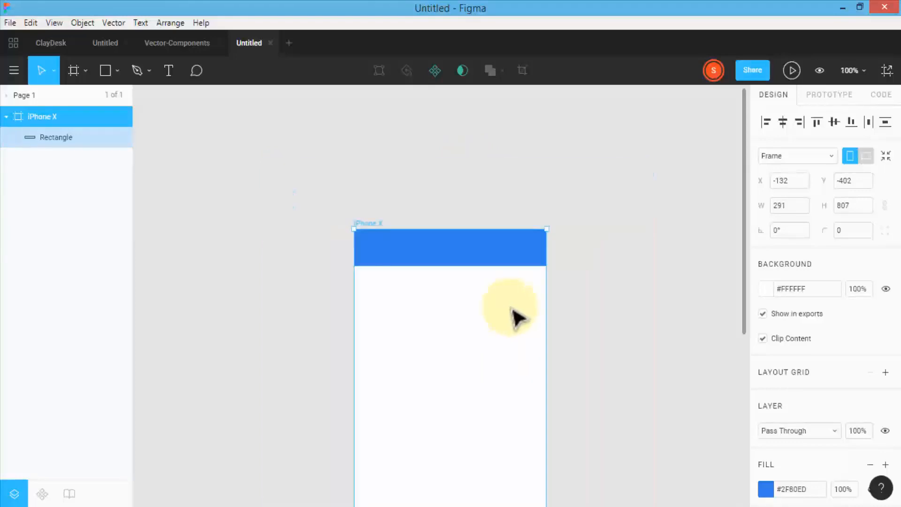
pyautogui.scroll(-5, 183, 290)
pyautogui.scroll(-3, 359, 340)
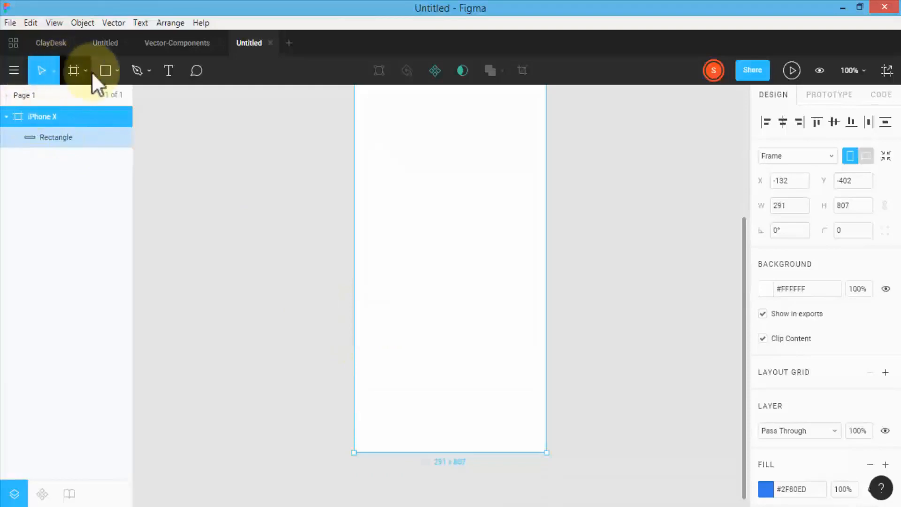
pyautogui.click(106, 70)
pyautogui.moveTo(355, 411); pyautogui.dragTo(547, 452)
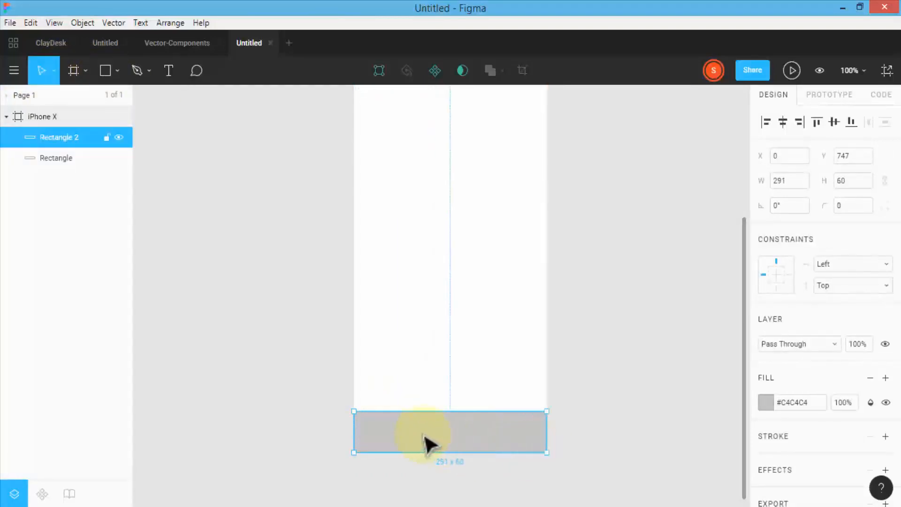
# Fill the footer rectangle with the orange #F2994A from the personal colors
pyautogui.click(764, 402)
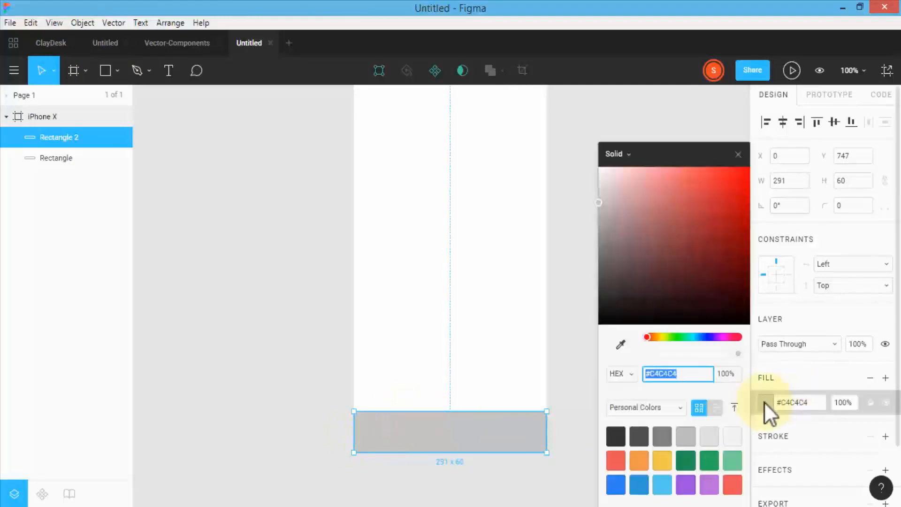
pyautogui.click(639, 459)
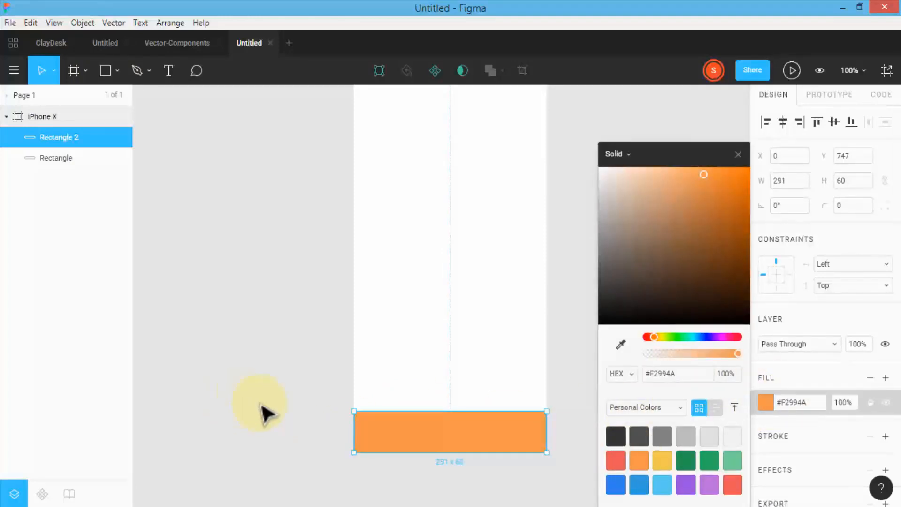
pyautogui.click(275, 392)
pyautogui.click(433, 435)
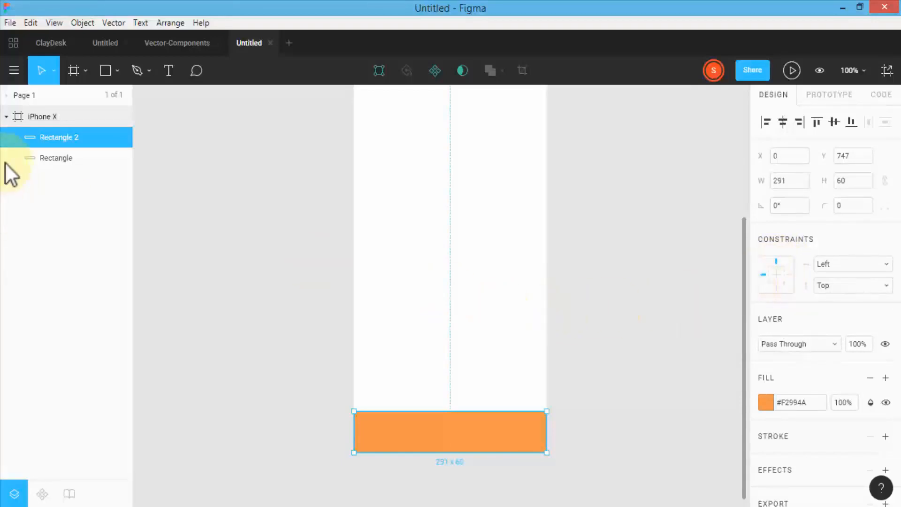
# Move the iPhone X frame to about X -178, Y -238 on the canvas
pyautogui.click(33, 116)
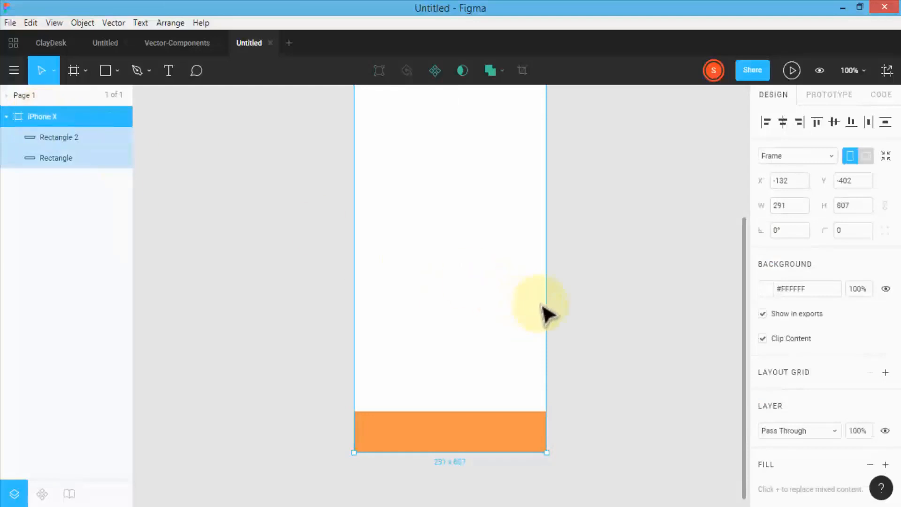
pyautogui.press('-')
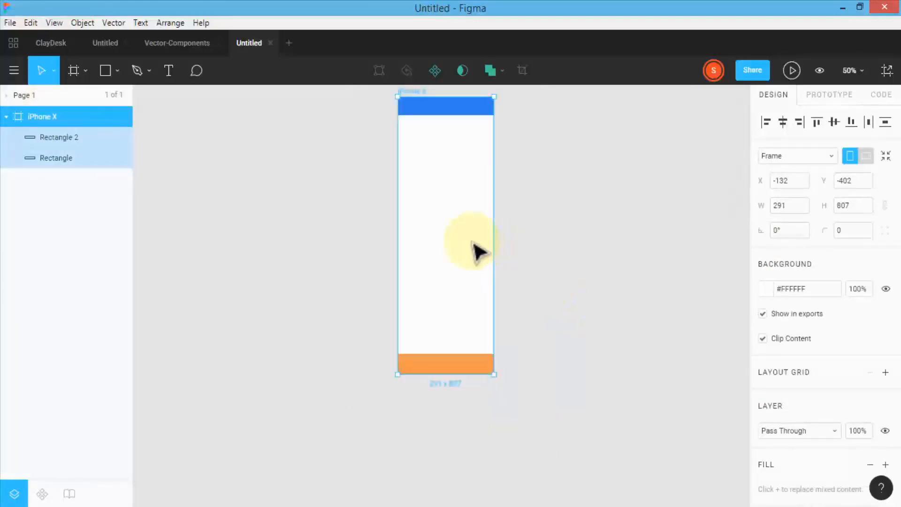
pyautogui.moveTo(459, 294); pyautogui.dragTo(451, 300)
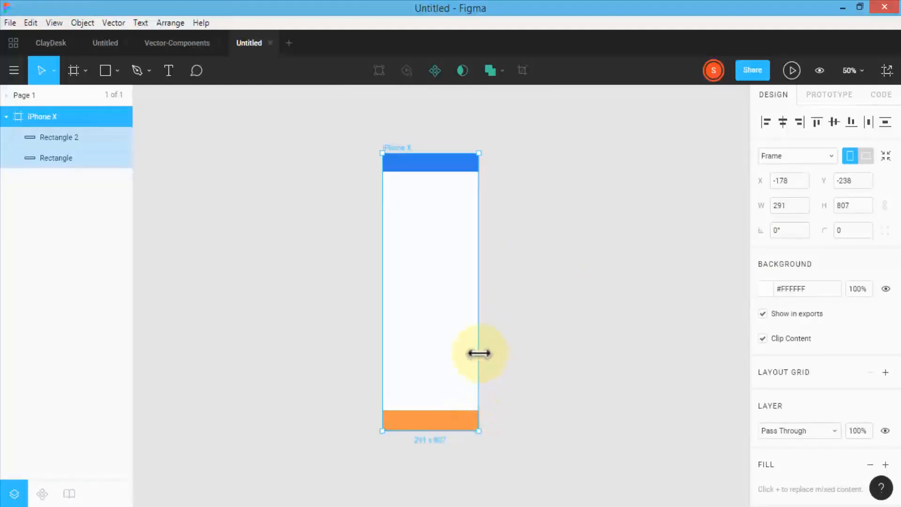
# Try widening the iPhone X frame to about 824 from its right edge, and bring it back to 291
pyautogui.moveTo(479, 354); pyautogui.dragTo(655, 348)
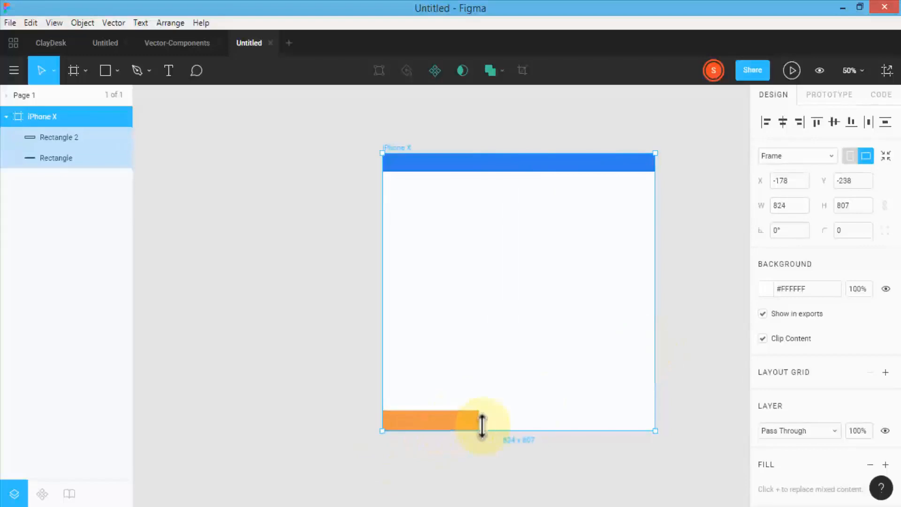
pyautogui.click(452, 422)
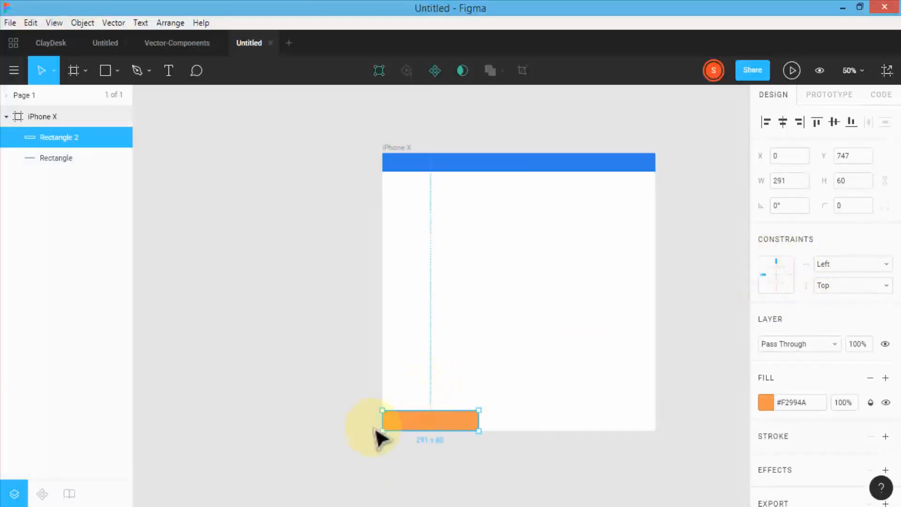
pyautogui.click(394, 148)
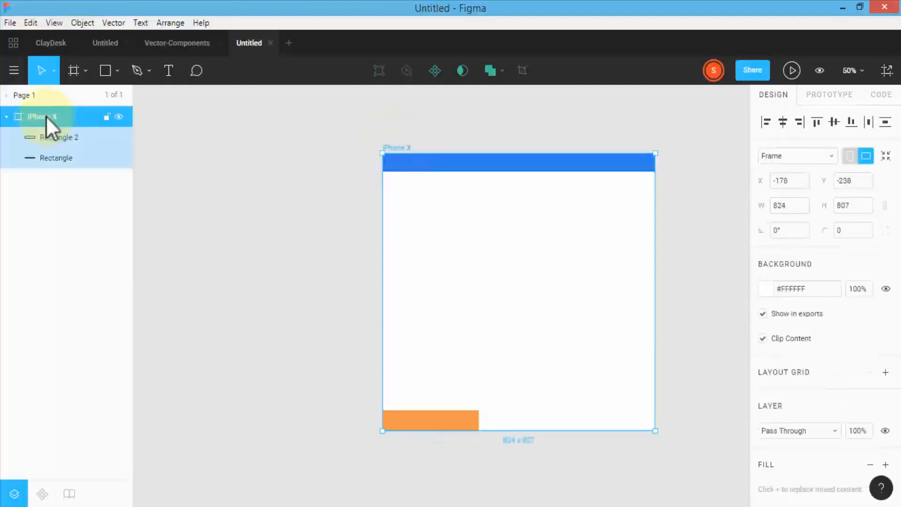
pyautogui.moveTo(640, 305); pyautogui.dragTo(481, 321)
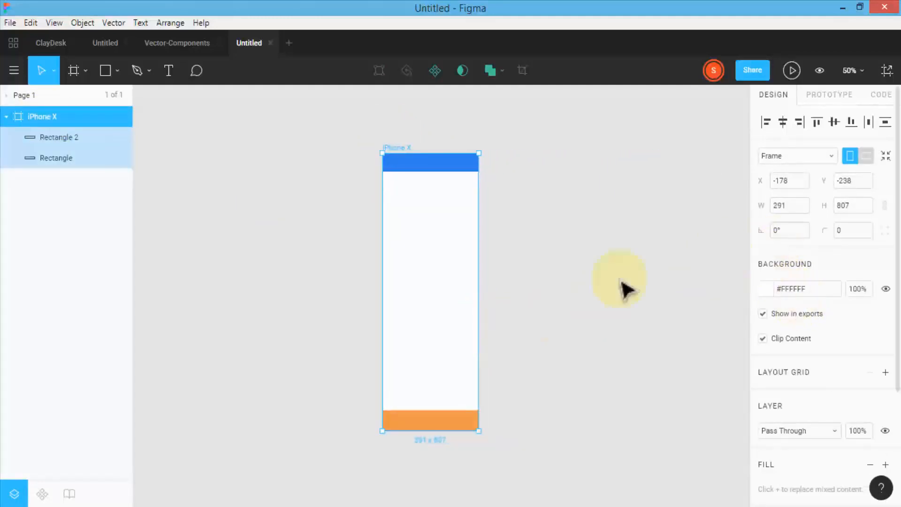
# Set the orange footer rectangle's horizontal constraint to Left & Right
pyautogui.click(428, 424)
pyautogui.click(823, 262)
pyautogui.click(837, 295)
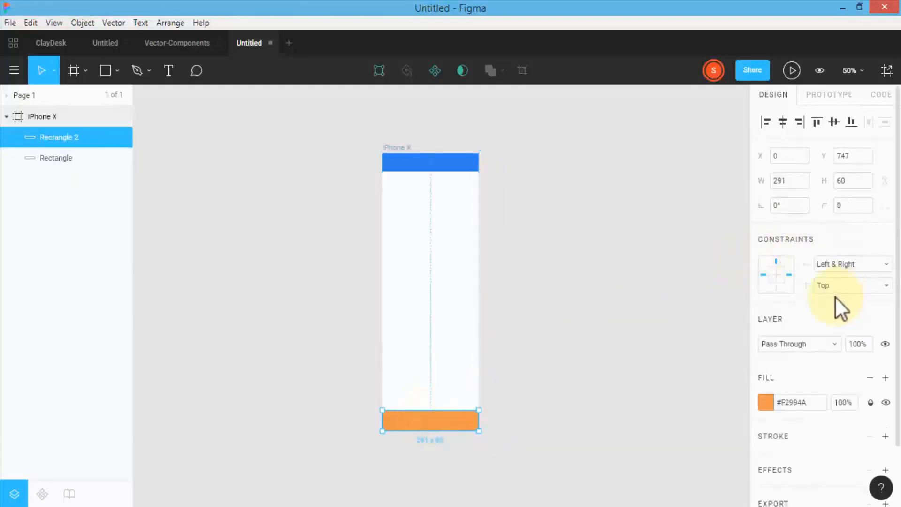
# Widen the iPhone X frame from both side edges to about 364
pyautogui.click(47, 117)
pyautogui.moveTo(481, 308)
pyautogui.mouseDown()
pyautogui.moveTo(599, 305)
pyautogui.moveTo(489, 305)
pyautogui.mouseUp()
pyautogui.moveTo(379, 298)
pyautogui.mouseDown()
pyautogui.moveTo(338, 302)
pyautogui.moveTo(375, 303)
pyautogui.mouseUp()
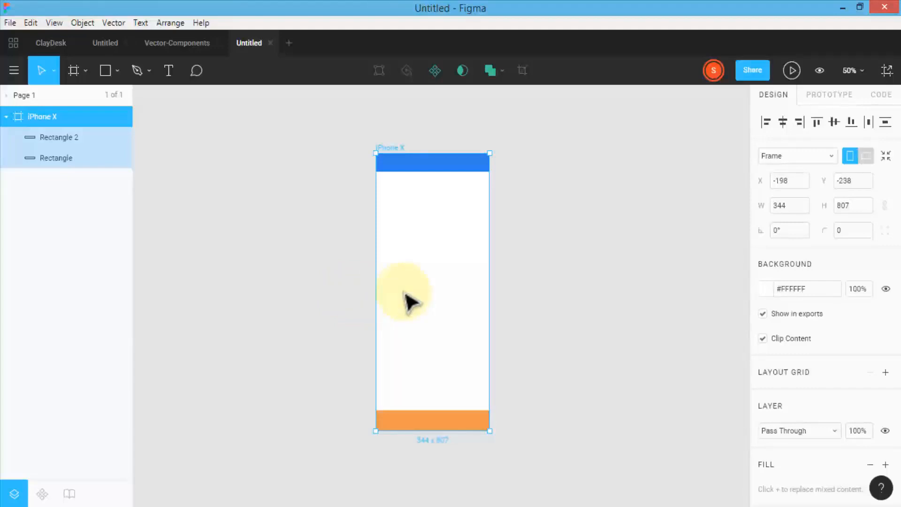
pyautogui.moveTo(374, 289)
pyautogui.mouseDown()
pyautogui.moveTo(330, 294)
pyautogui.moveTo(368, 296)
pyautogui.mouseUp()
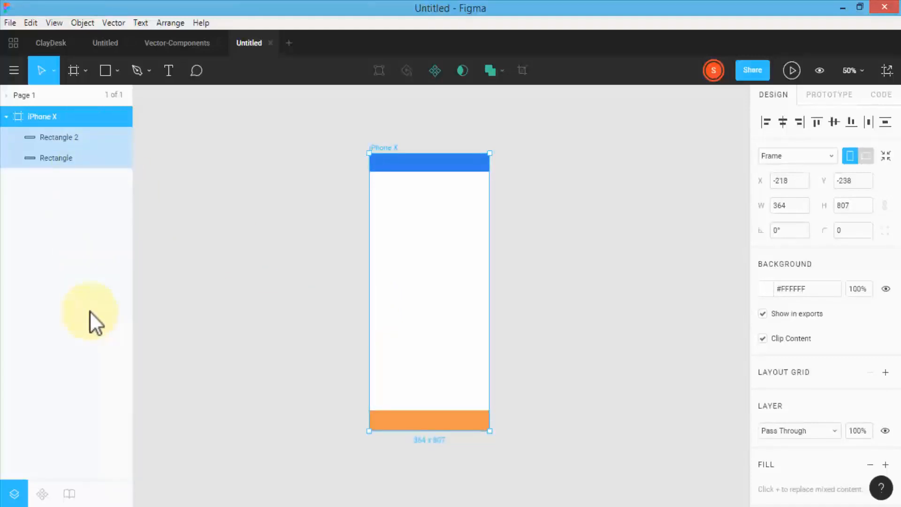
# Open the vertical constraint options of the orange footer rectangle
pyautogui.click(433, 422)
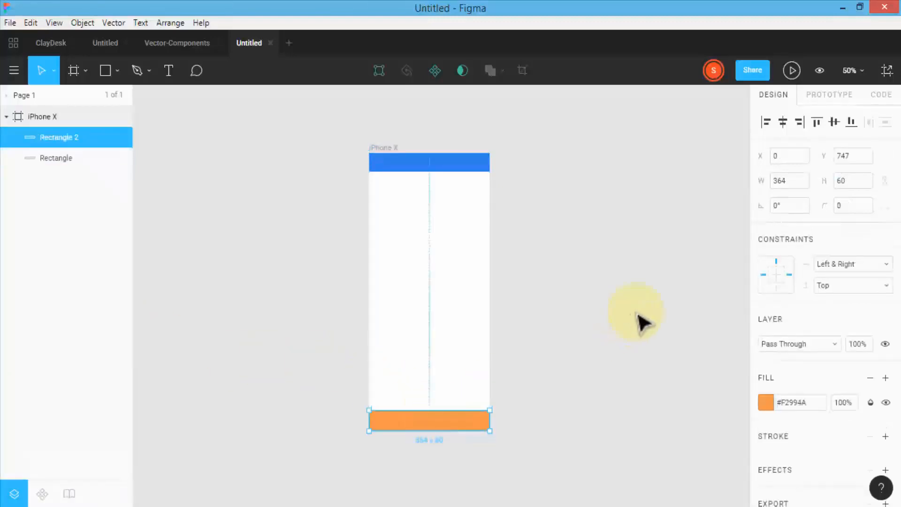
pyautogui.click(848, 285)
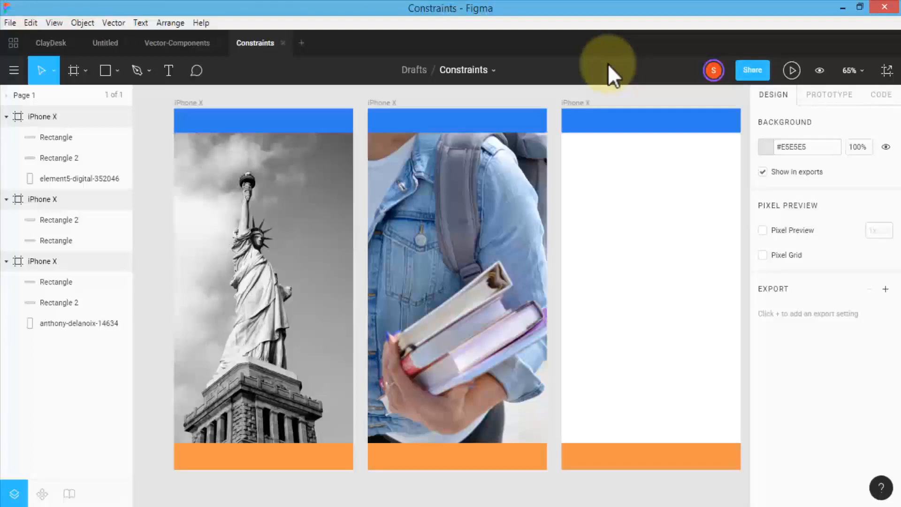
# In the Constraints file, check which layer each iPhone X frame is and move the Statue of Liberty frame to the top of the layer order
pyautogui.click(47, 118)
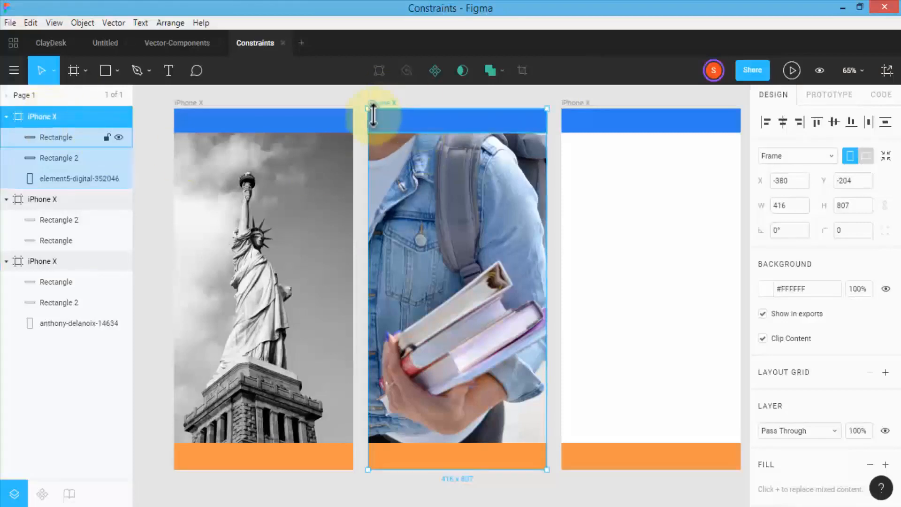
pyautogui.click(41, 199)
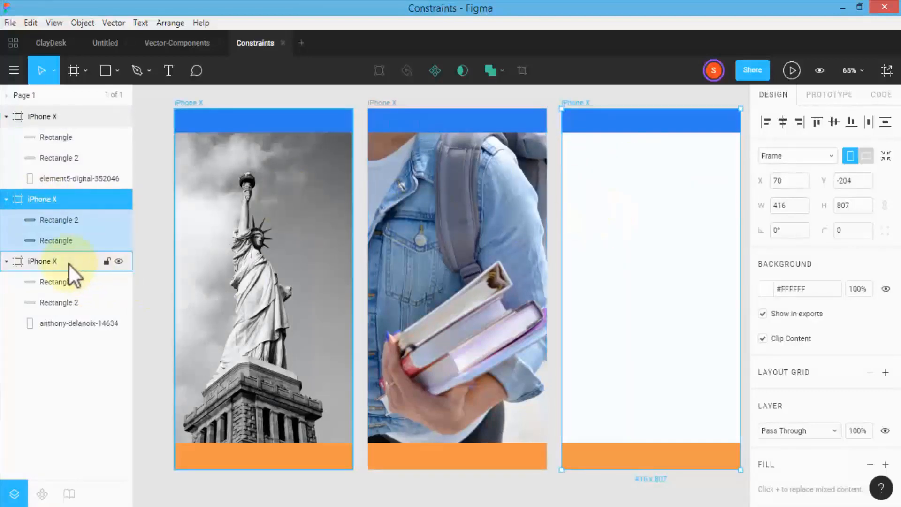
pyautogui.click(55, 261)
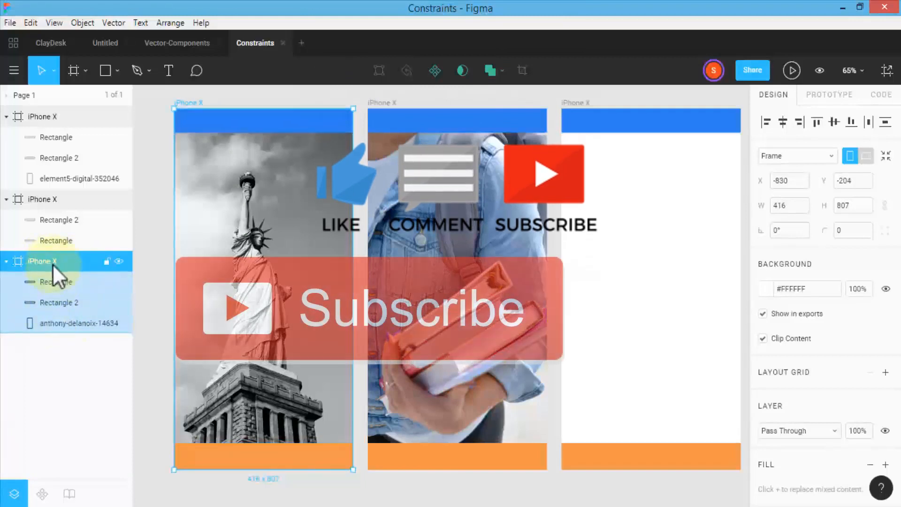
pyautogui.moveTo(50, 260); pyautogui.dragTo(58, 110)
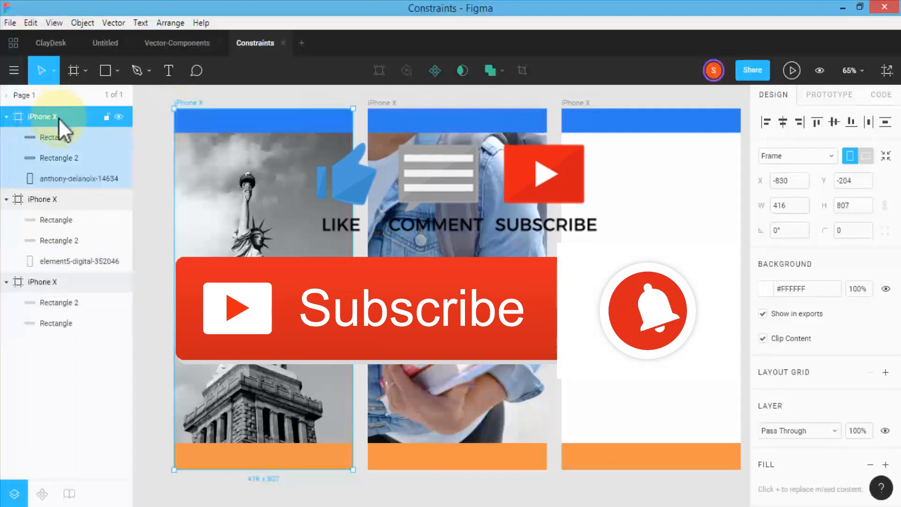
pyautogui.click(44, 199)
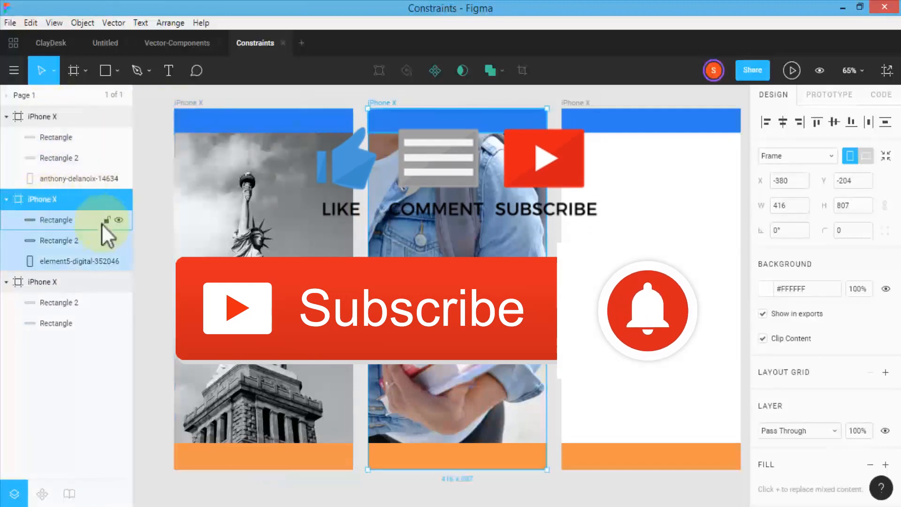
pyautogui.click(49, 280)
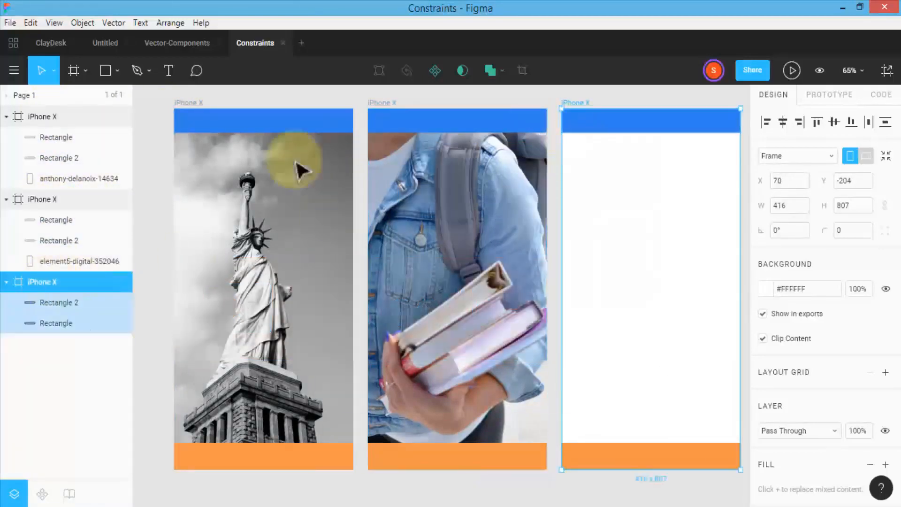
# Rename the three iPhone X frames Screen1, Screen2 and Screen3 in layer order
pyautogui.click(44, 115)
pyautogui.doubleClick(44, 114)
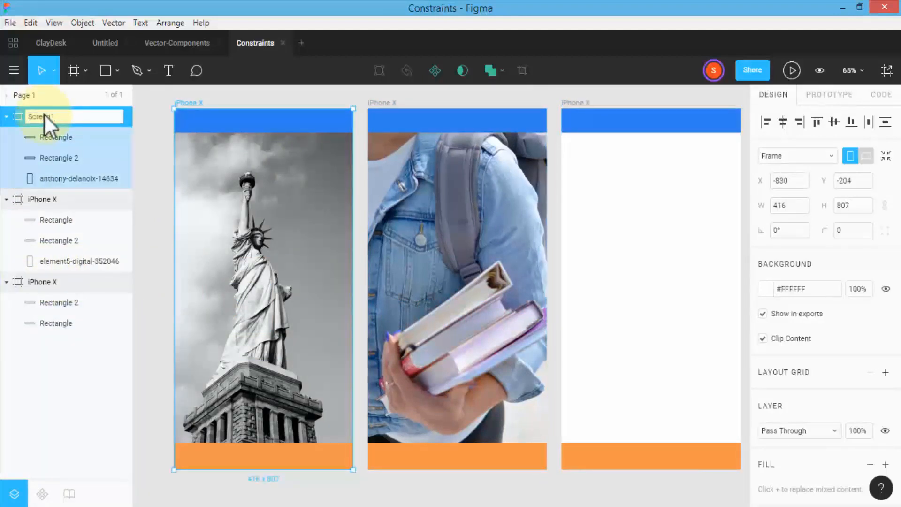
pyautogui.click(49, 197)
pyautogui.doubleClick(50, 199)
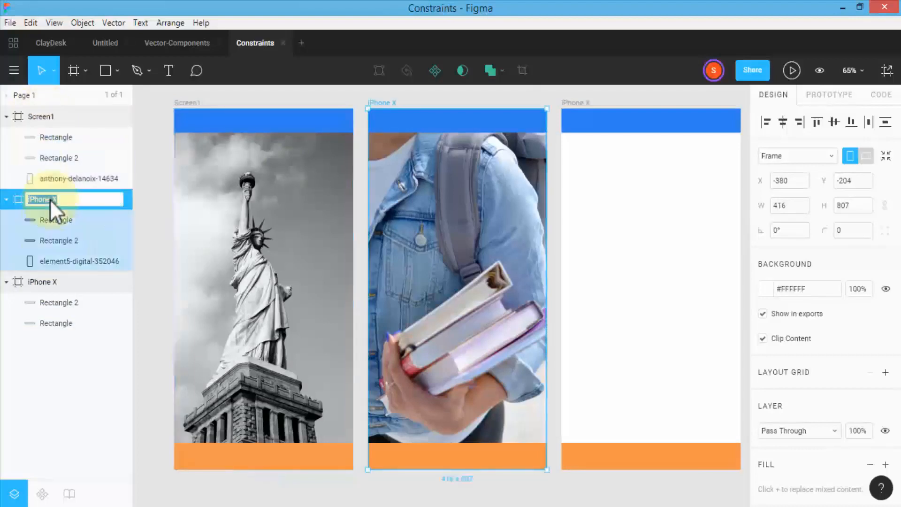
pyautogui.write('Screen2')
pyautogui.click(52, 281)
pyautogui.doubleClick(53, 282)
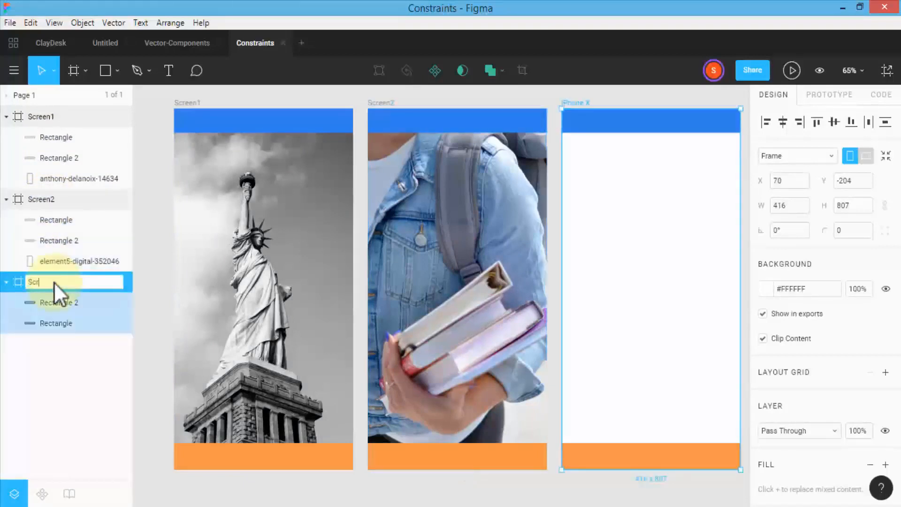
pyautogui.press('Return')
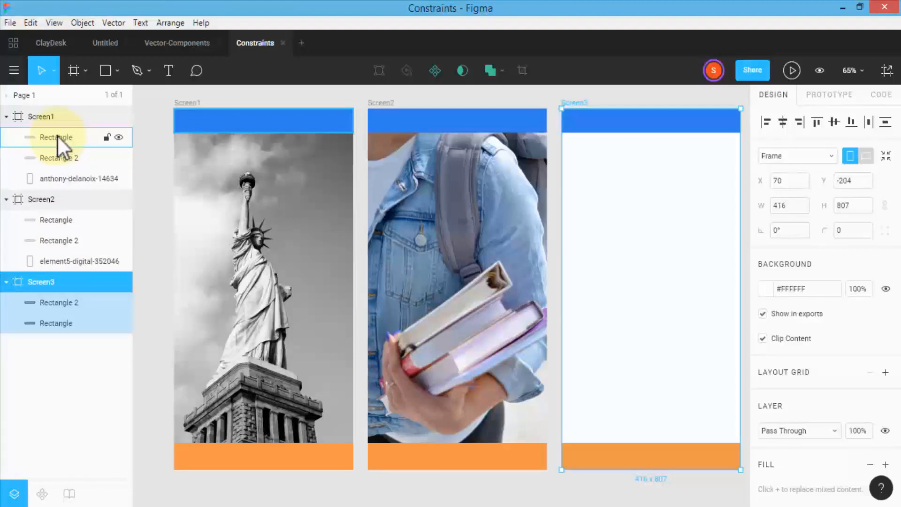
# Add a layout grid to Screen1 and set it to Columns with a count of 10
pyautogui.click(44, 119)
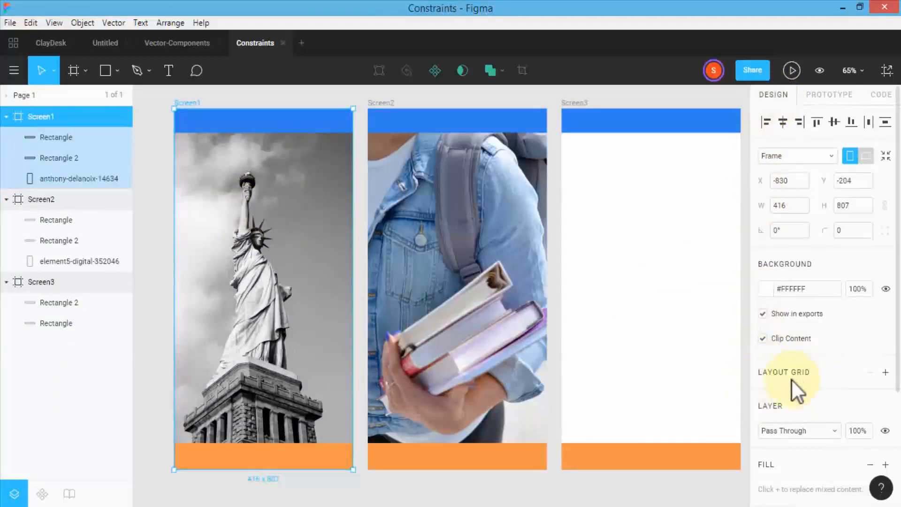
pyautogui.click(885, 373)
pyautogui.scroll(-3, 888, 385)
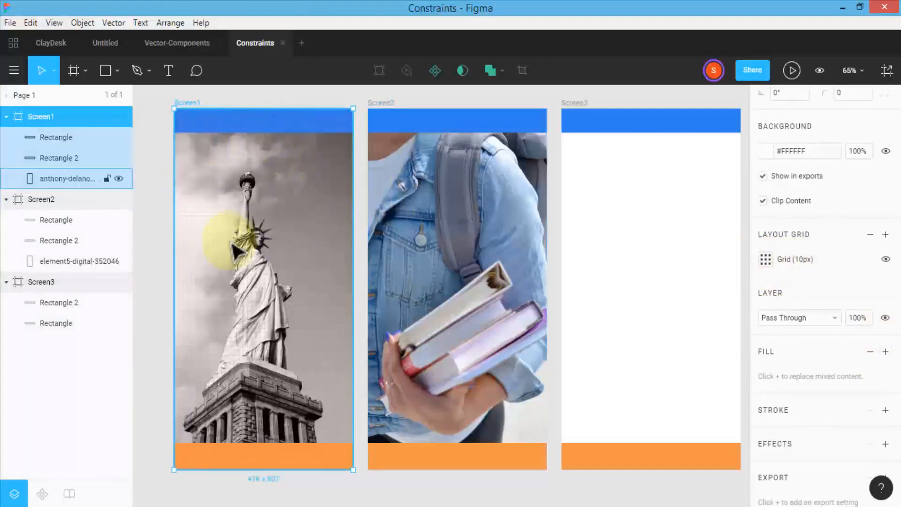
pyautogui.click(764, 261)
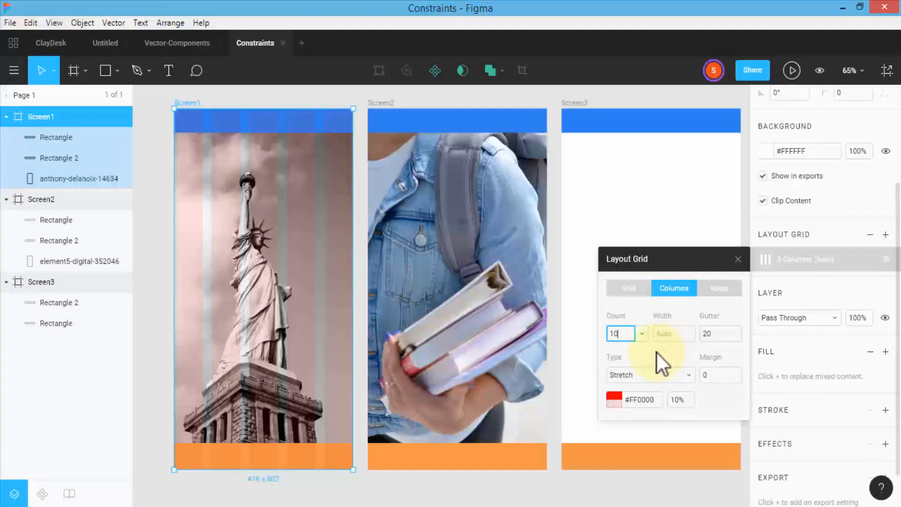
pyautogui.press('Return')
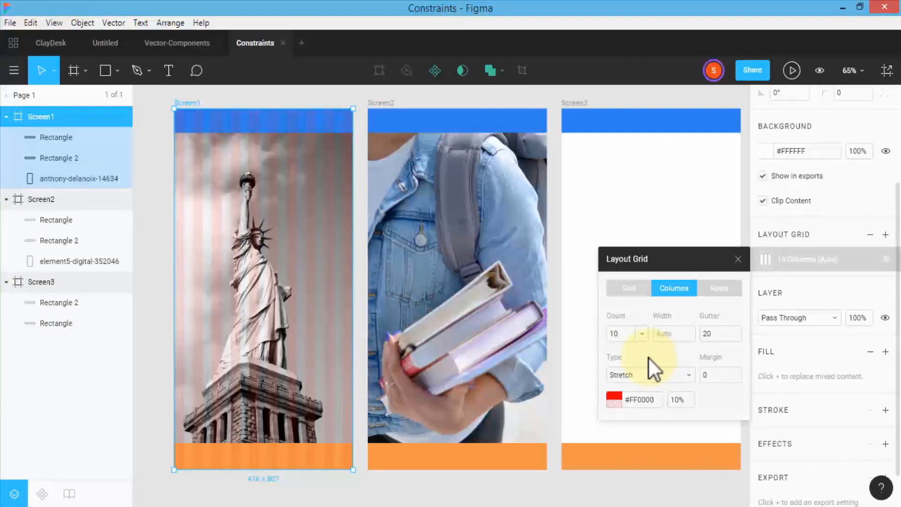
# Set the gutter of Screen1's column grid to 10 and check the type options, keeping Stretch
pyautogui.click(712, 332)
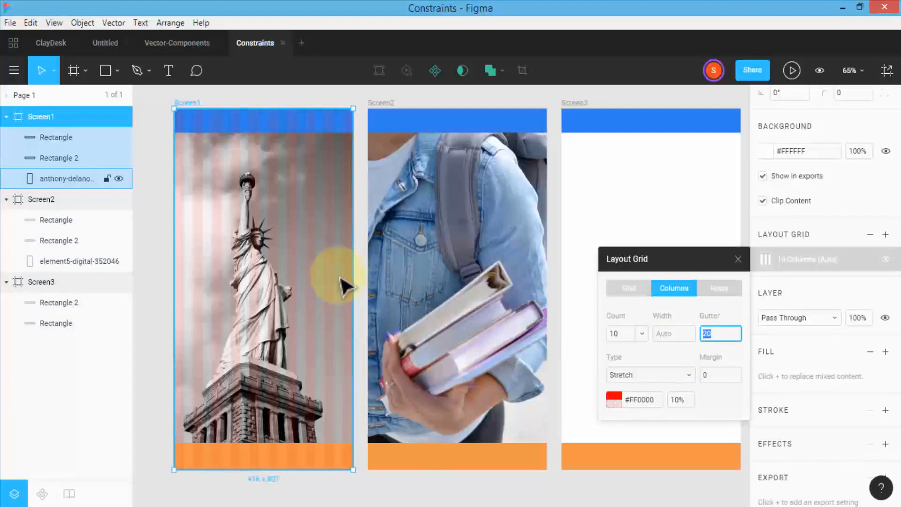
pyautogui.press('BackSpace')
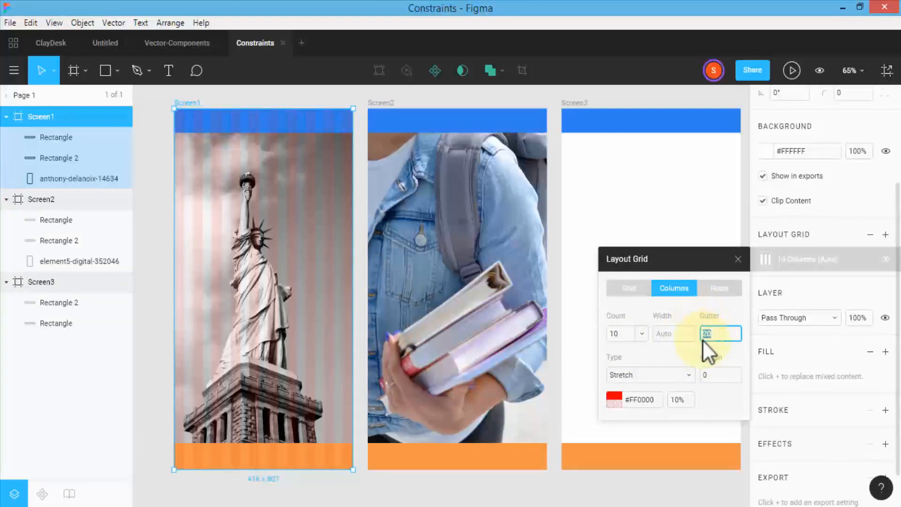
pyautogui.write('10')
pyautogui.press('Return')
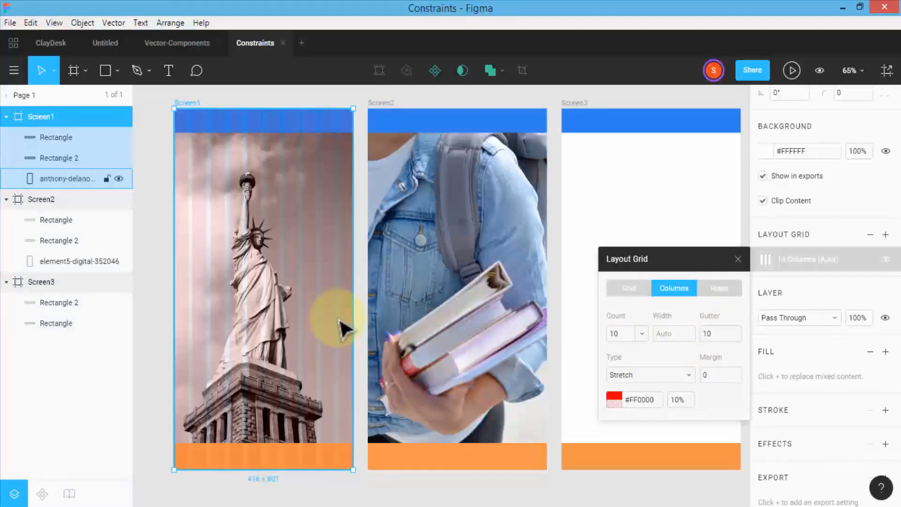
pyautogui.click(687, 374)
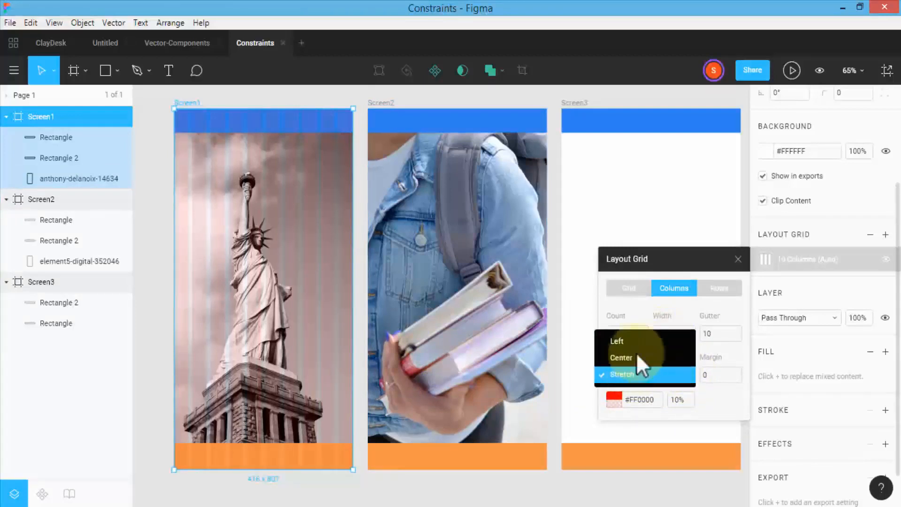
pyautogui.click(635, 310)
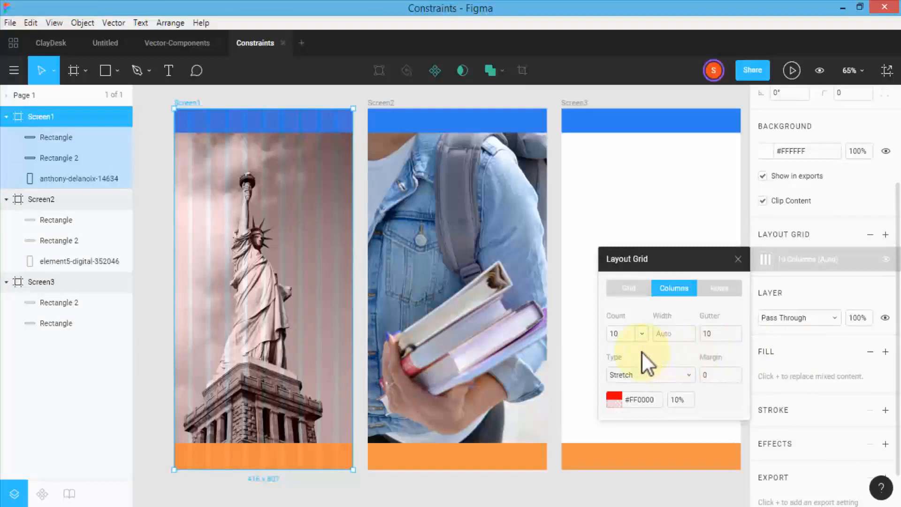
# Switch Screen1's layout grid from Columns to Rows
pyautogui.click(627, 287)
pyautogui.click(667, 286)
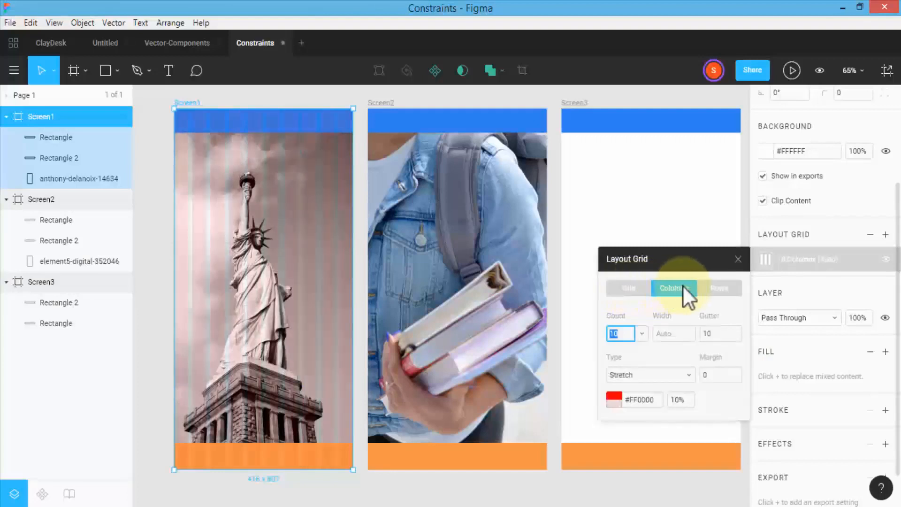
pyautogui.click(714, 286)
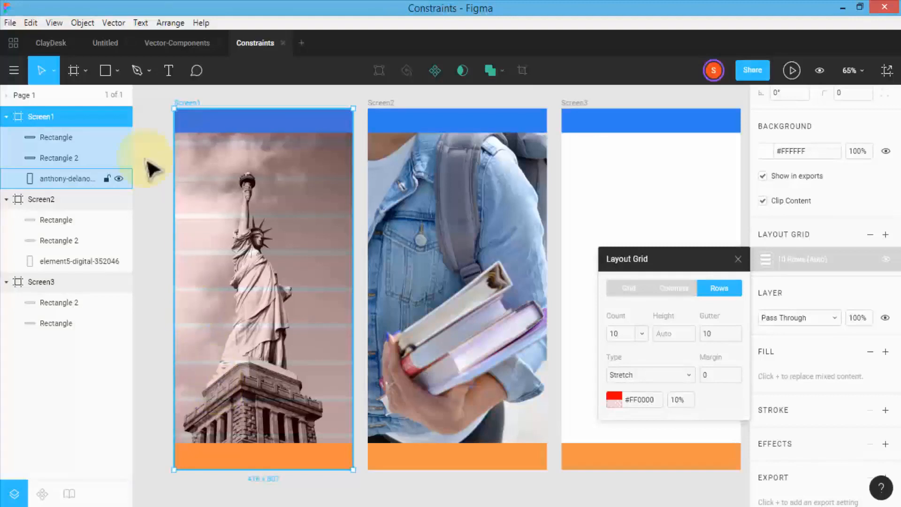
# Extend the top edge of Screen1's orange footer rectangle up to the row grid, making it 72 high
pyautogui.click(100, 132)
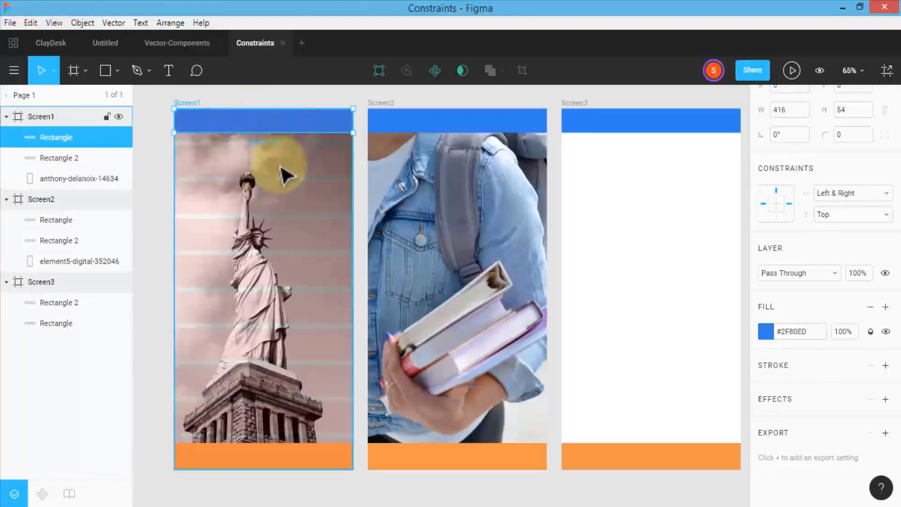
pyautogui.hotkey('shift', '0')
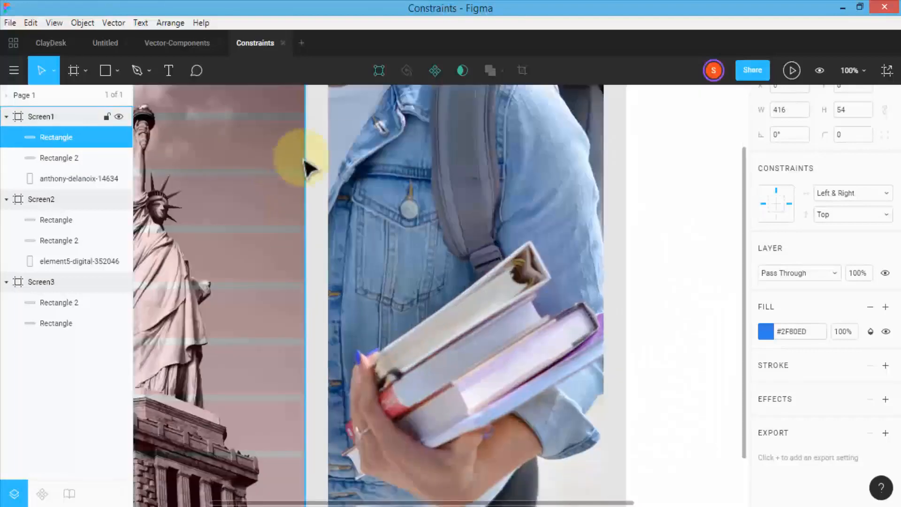
pyautogui.moveTo(422, 501); pyautogui.dragTo(300, 501)
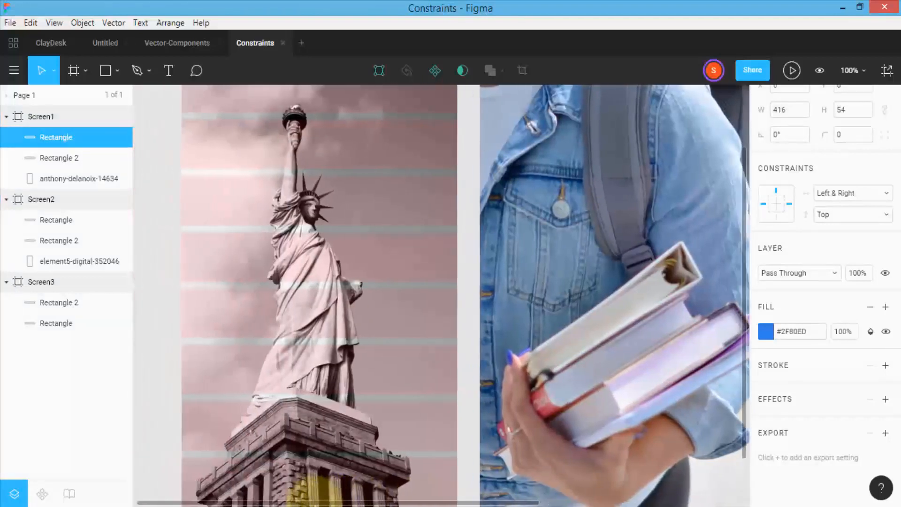
pyautogui.scroll(3, 291, 301)
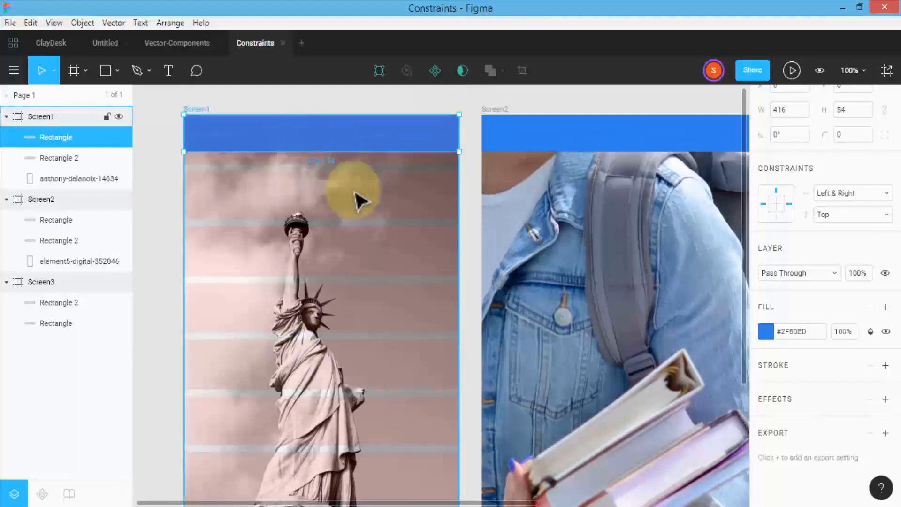
pyautogui.scroll(-5, 261, 342)
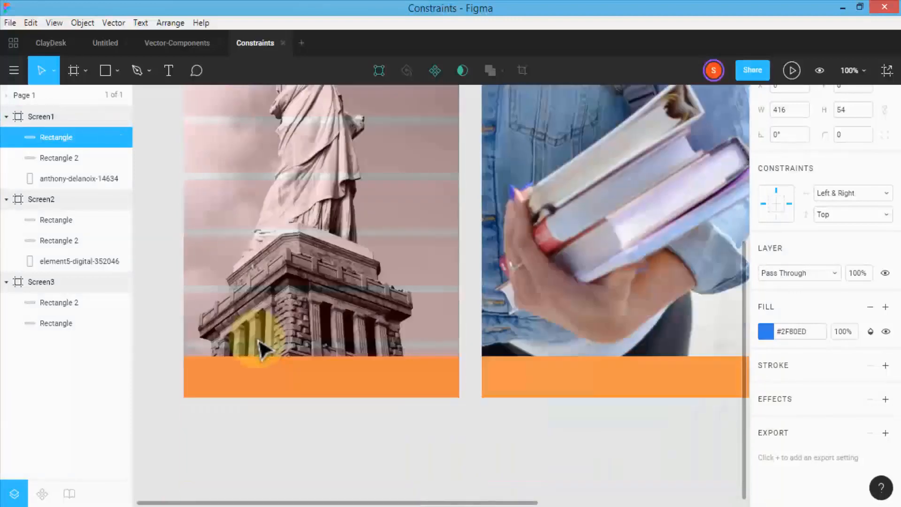
pyautogui.click(294, 383)
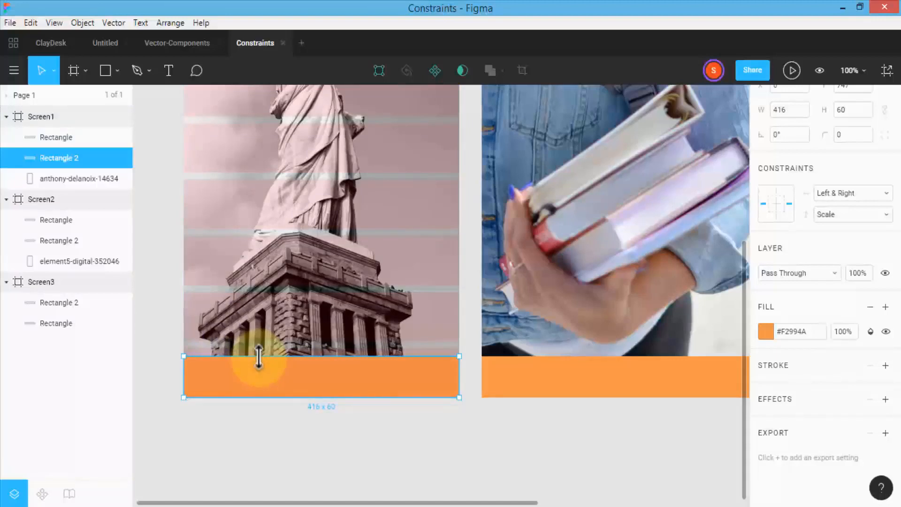
pyautogui.moveTo(258, 358)
pyautogui.mouseDown()
pyautogui.moveTo(260, 348)
pyautogui.moveTo(261, 367)
pyautogui.moveTo(265, 348)
pyautogui.mouseUp()
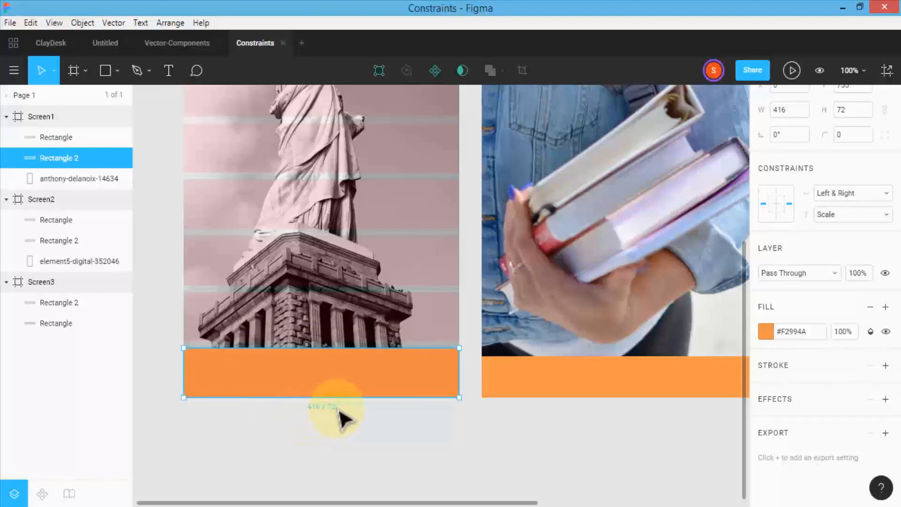
# Extend the bottom edge of Screen1's blue header rectangle down to the row grid, making it 72 high, and compare it with the footer
pyautogui.scroll(5, 342, 412)
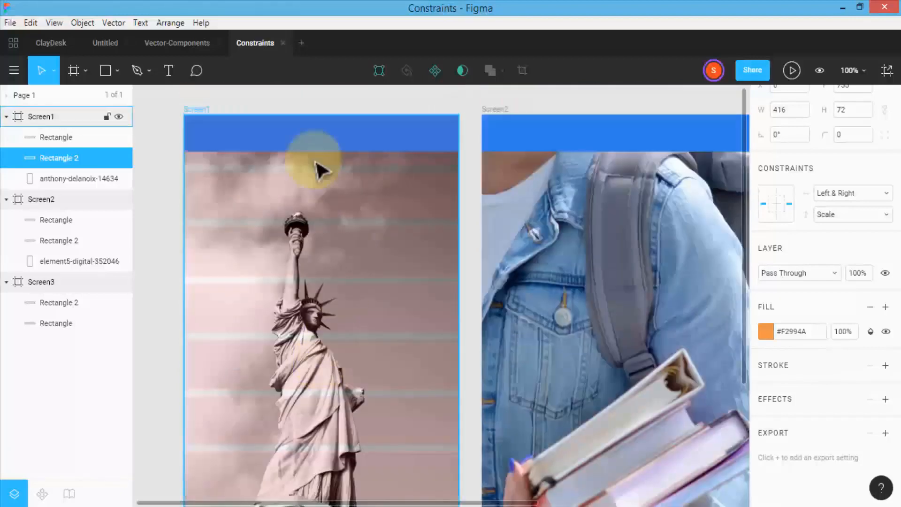
pyautogui.click(294, 136)
pyautogui.moveTo(321, 160); pyautogui.dragTo(322, 163)
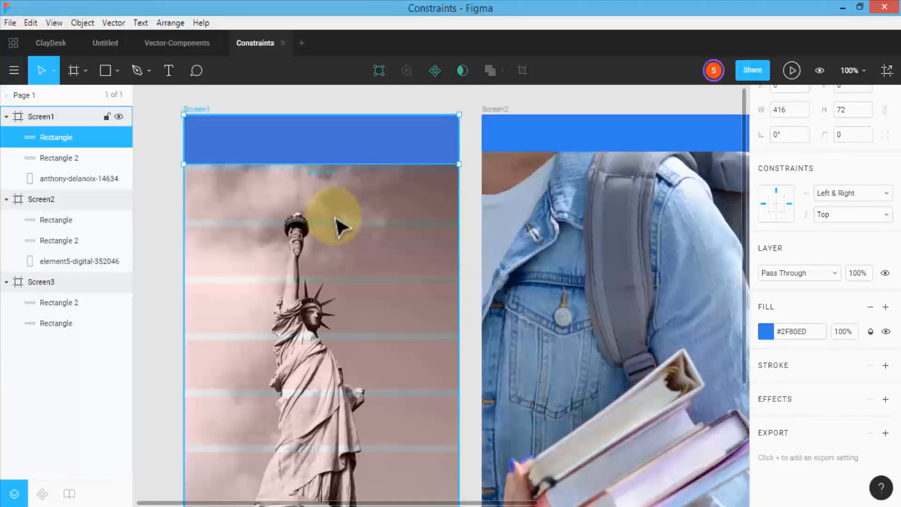
pyautogui.press('-')
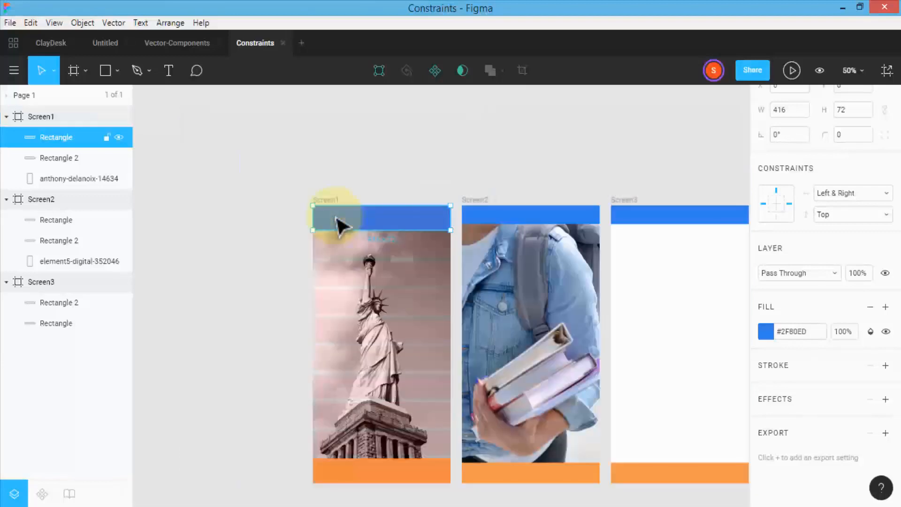
pyautogui.scroll(-1, 255, 400)
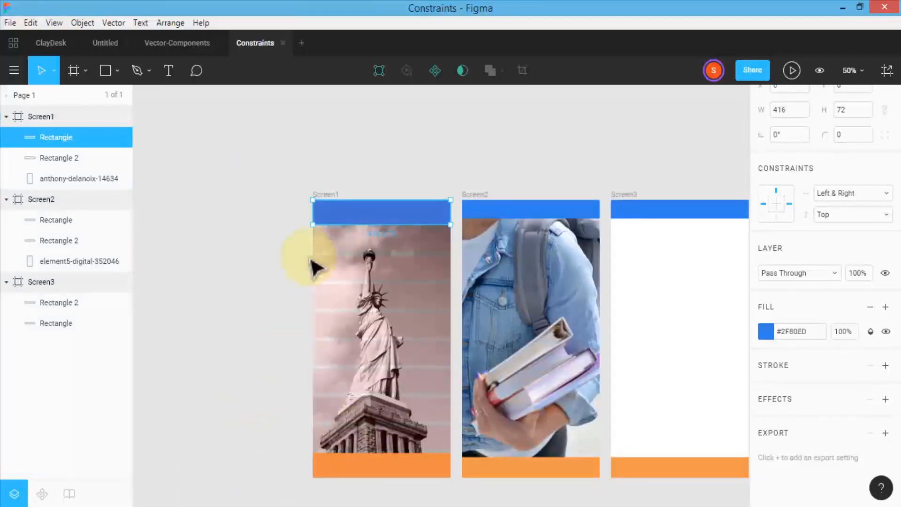
pyautogui.click(388, 469)
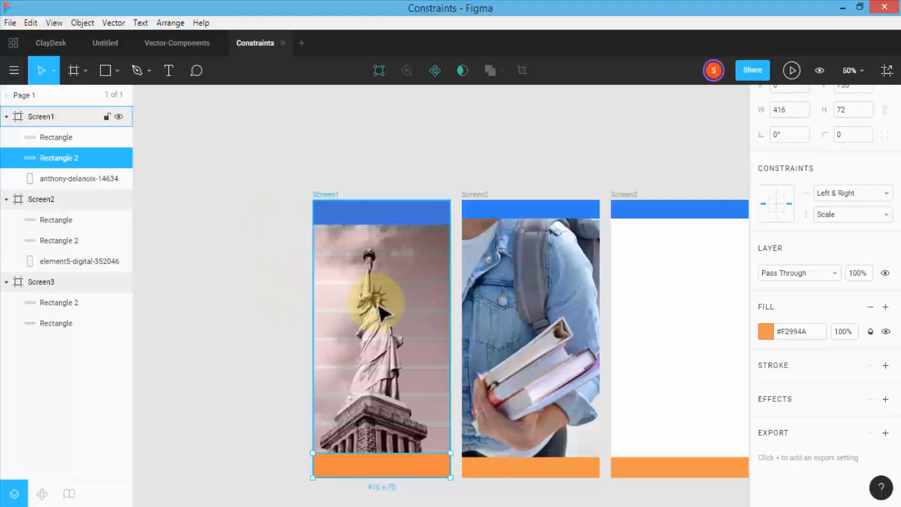
# Add a second layout grid to Screen1 and set it to Columns with a count of 2
pyautogui.click(55, 121)
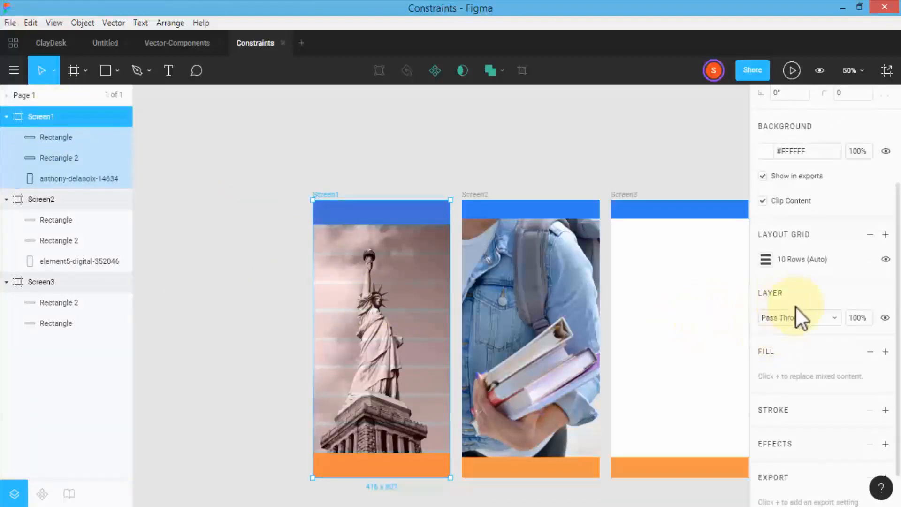
pyautogui.scroll(-2, 794, 305)
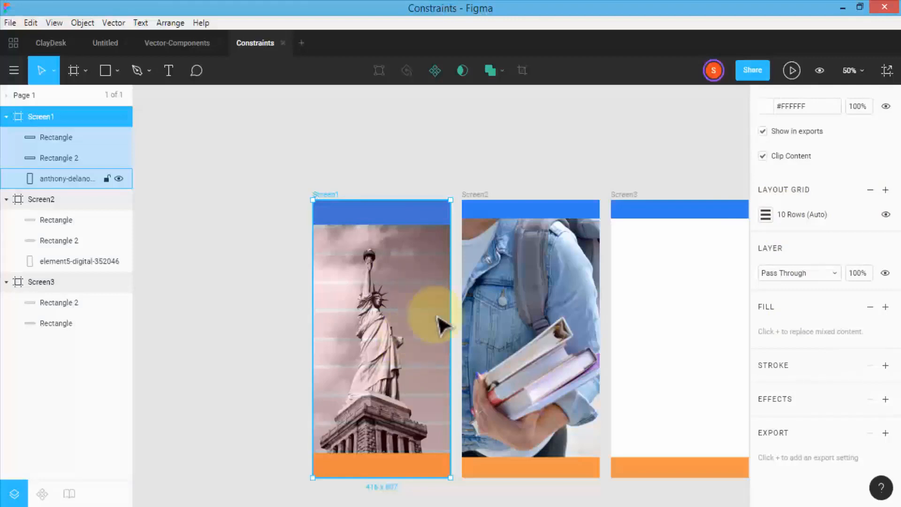
pyautogui.click(884, 190)
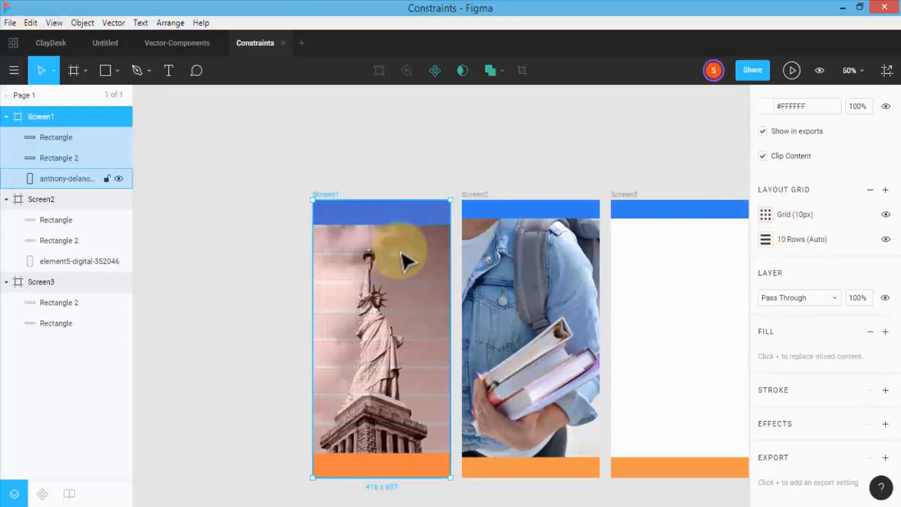
pyautogui.click(764, 214)
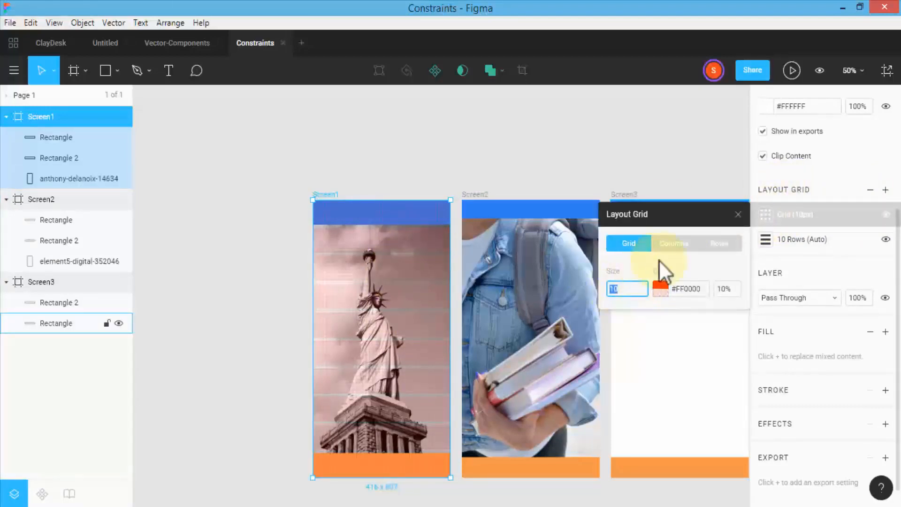
pyautogui.click(671, 243)
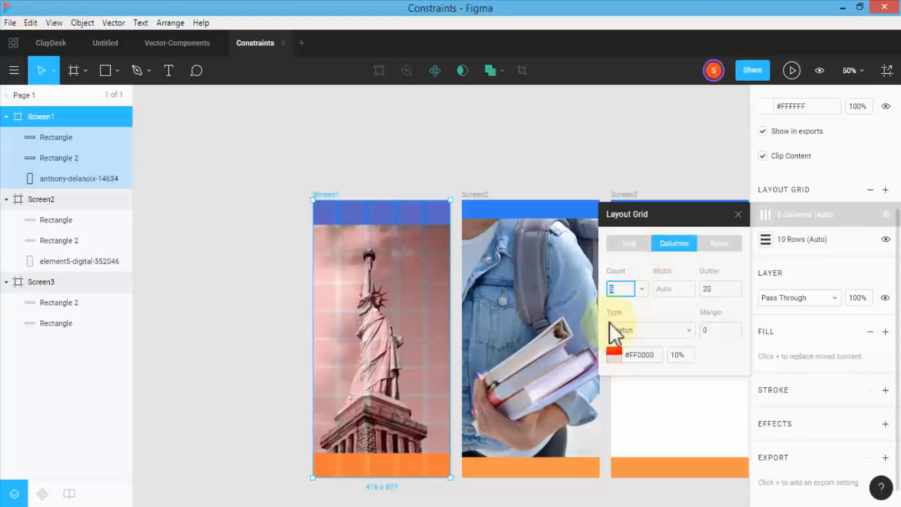
pyautogui.write('2')
pyautogui.press('Return')
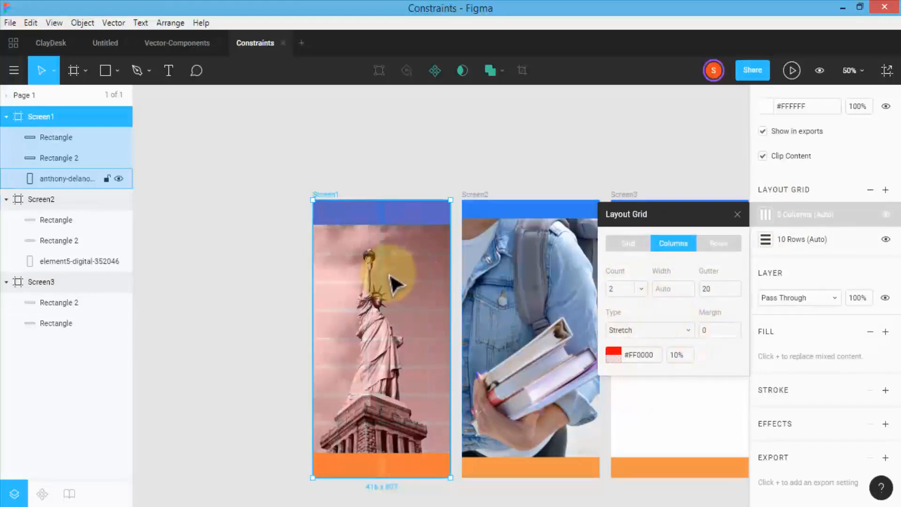
# Draw a 198 by 71 rectangle in Screen1's first column, just below the header at X 0, Y 82
pyautogui.hotkey('shift', '0')
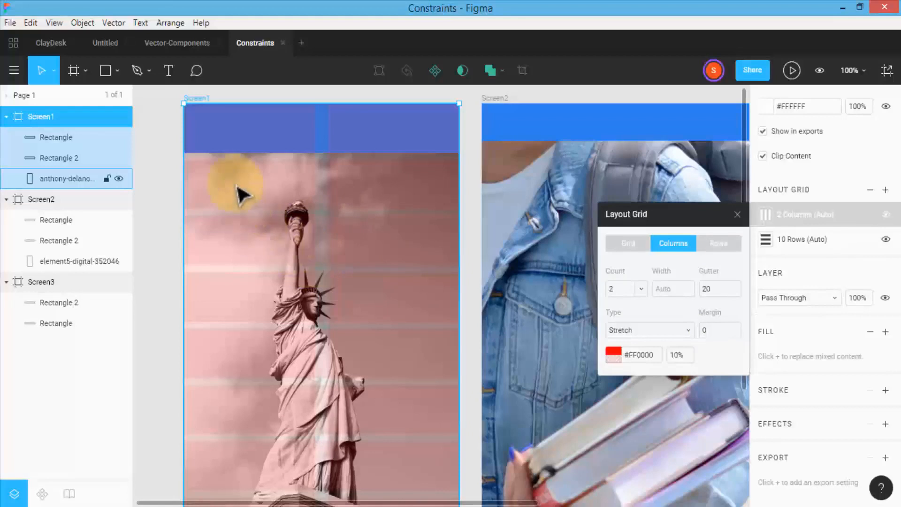
pyautogui.click(104, 71)
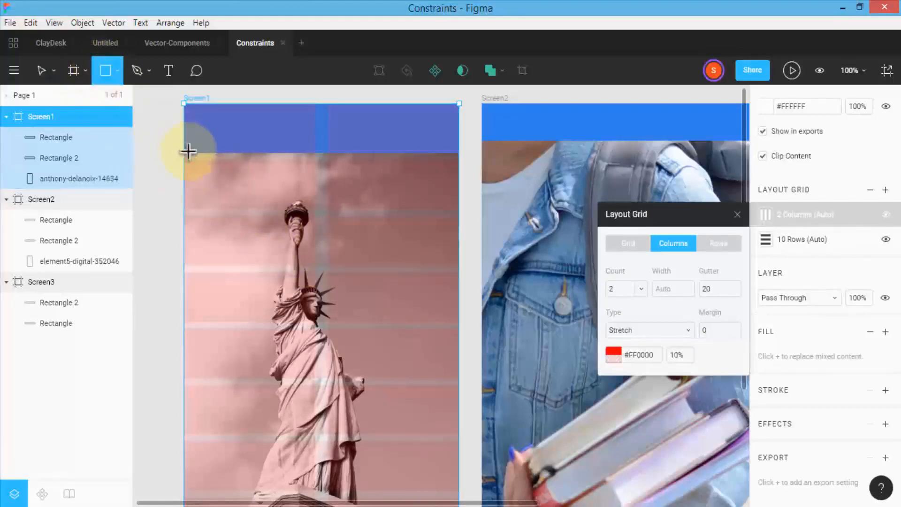
pyautogui.moveTo(188, 160); pyautogui.dragTo(308, 208)
pyautogui.moveTo(252, 187); pyautogui.dragTo(312, 207)
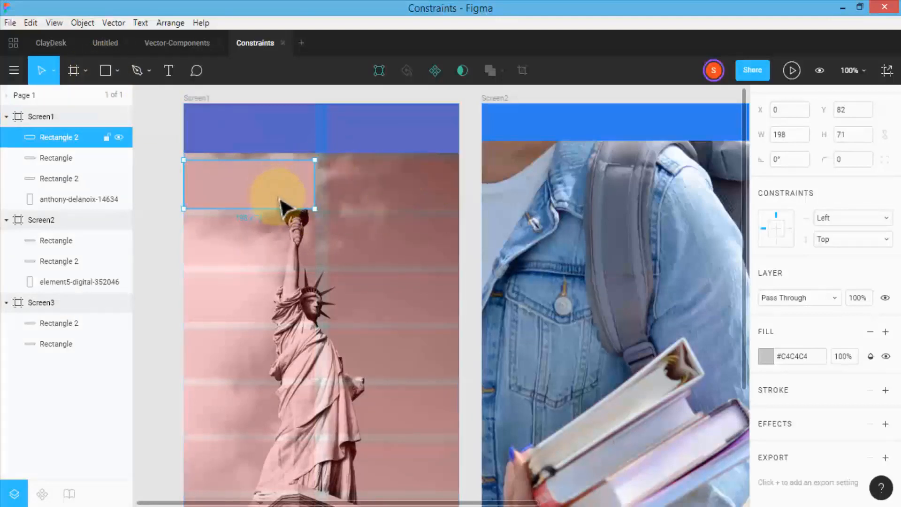
# Move the new grey rectangle out onto the canvas above Screen1 and turn it into a component
pyautogui.scroll(1, 245, 245)
pyautogui.scroll(3, 242, 241)
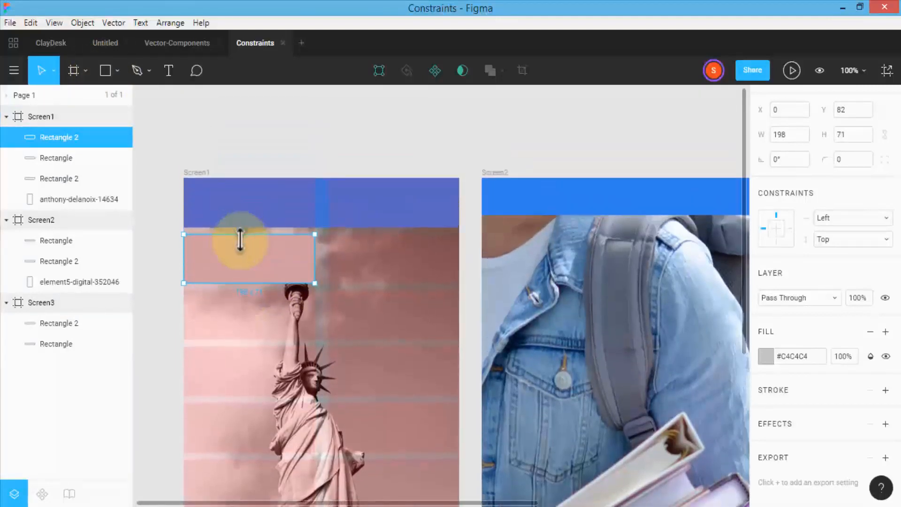
pyautogui.moveTo(255, 268); pyautogui.dragTo(262, 139)
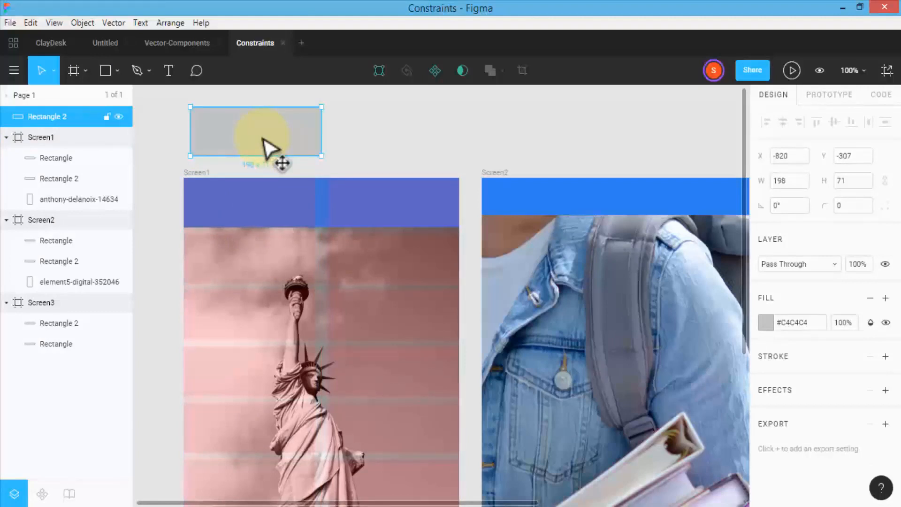
pyautogui.click(437, 71)
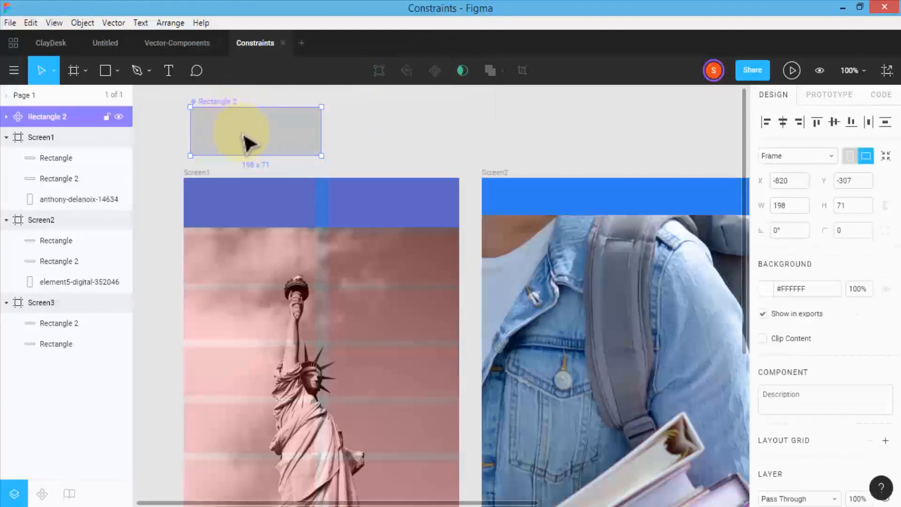
# Return the component to the first column below Screen1's header and place an instance beside it in the second column at X 218, Y 82
pyautogui.moveTo(245, 141); pyautogui.dragTo(238, 261)
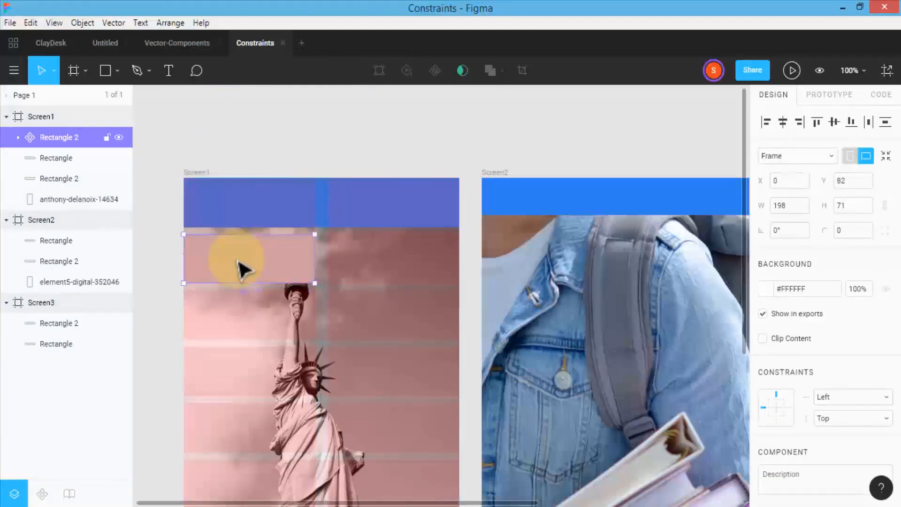
pyautogui.moveTo(250, 270); pyautogui.dragTo(392, 269)
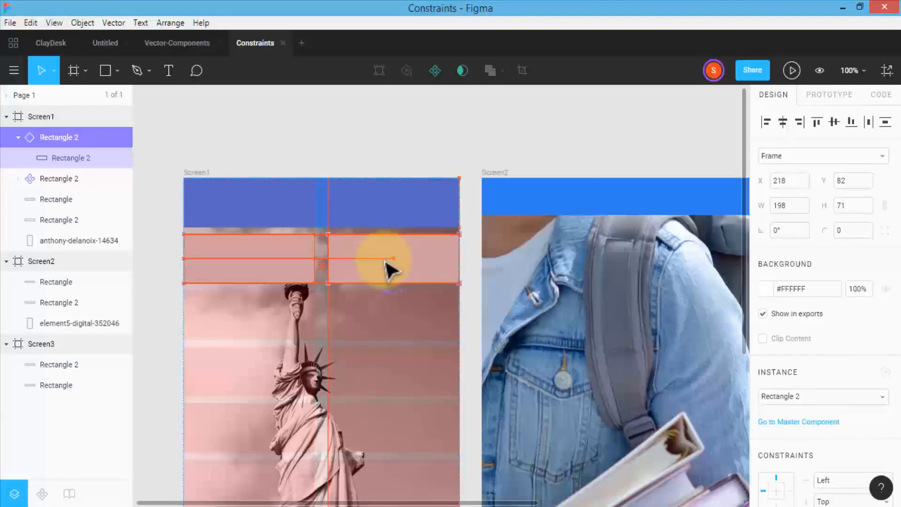
# Move the master component rectangle and its instance out of Screen1 onto the canvas above it
pyautogui.moveTo(385, 262); pyautogui.dragTo(385, 262)
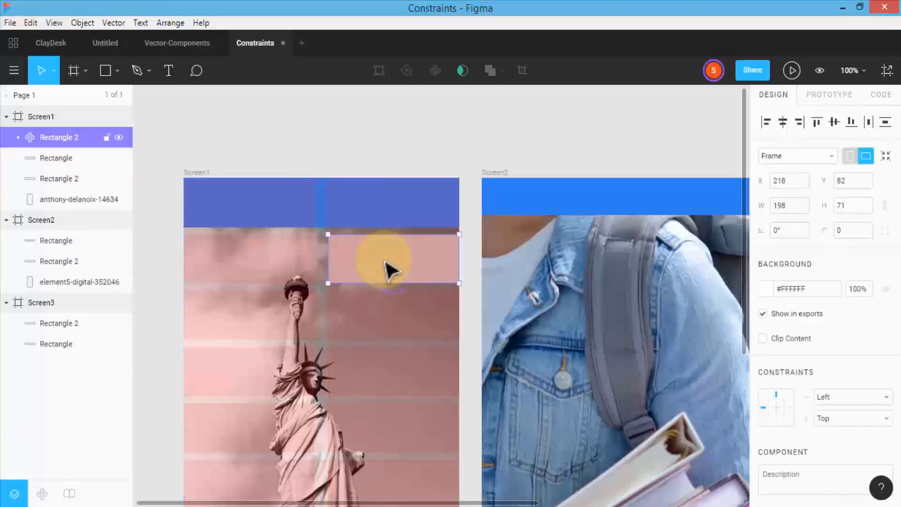
pyautogui.click(263, 268)
pyautogui.click(384, 270)
pyautogui.moveTo(385, 269); pyautogui.dragTo(227, 143)
pyautogui.moveTo(241, 277); pyautogui.dragTo(400, 145)
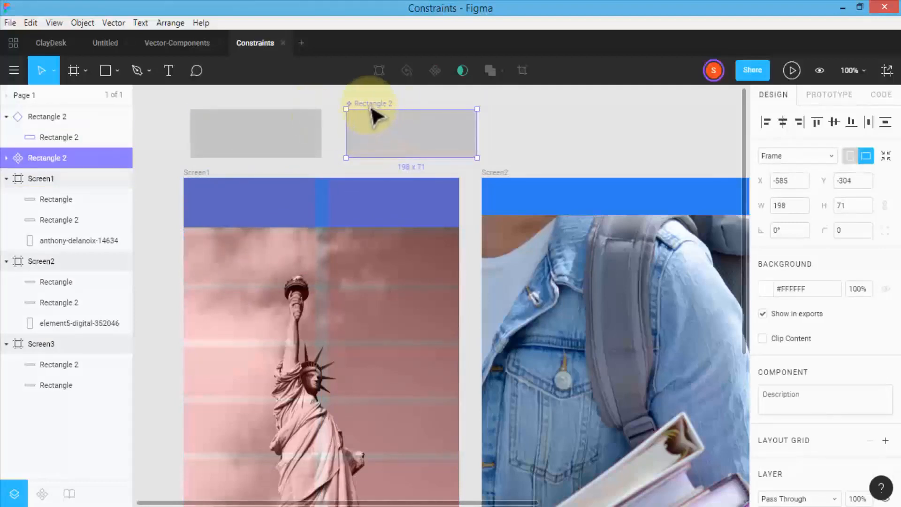
# Place the instance to the right of its master component, and return both side by side beneath Screen1's blue header
pyautogui.click(263, 155)
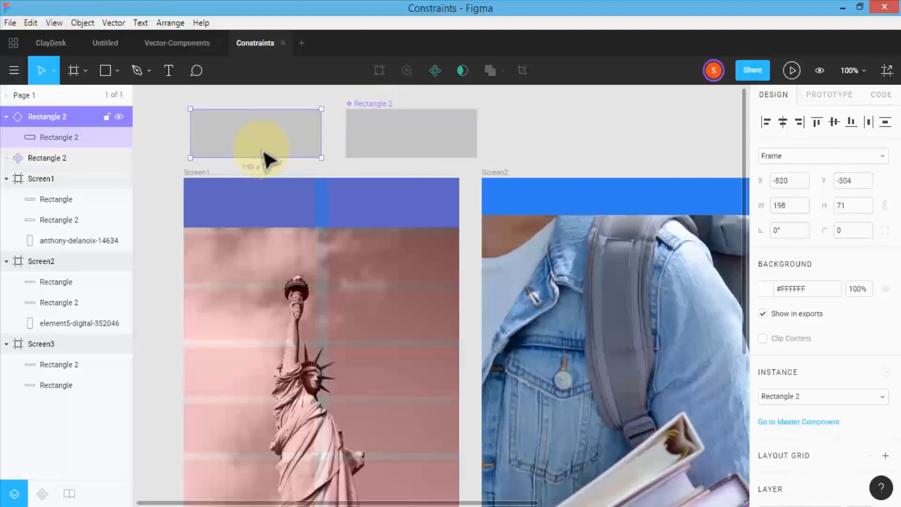
pyautogui.moveTo(264, 152); pyautogui.dragTo(557, 151)
pyautogui.click(416, 145)
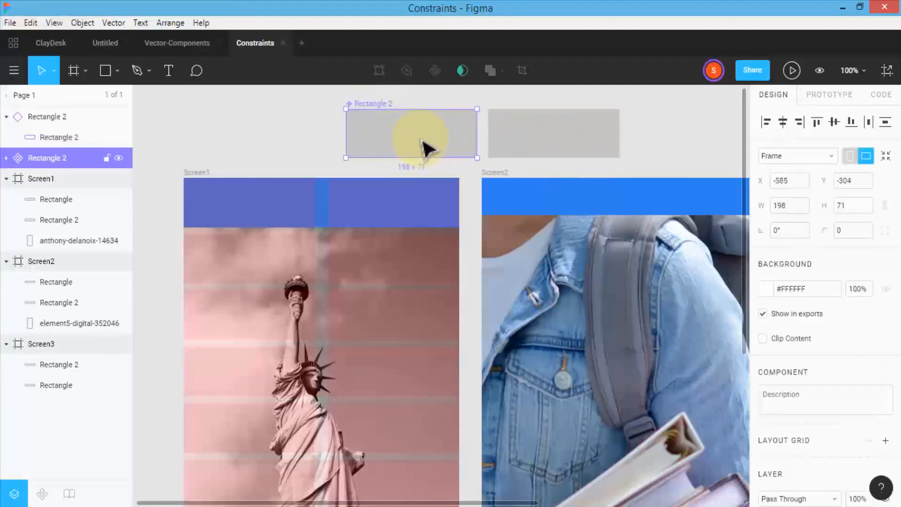
pyautogui.click(564, 137)
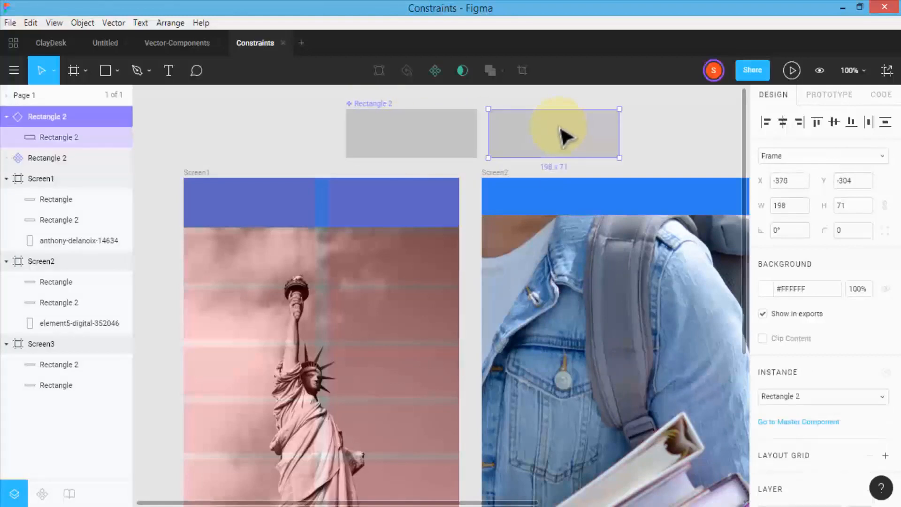
pyautogui.moveTo(276, 115); pyautogui.dragTo(554, 144)
pyautogui.moveTo(379, 183); pyautogui.dragTo(261, 255)
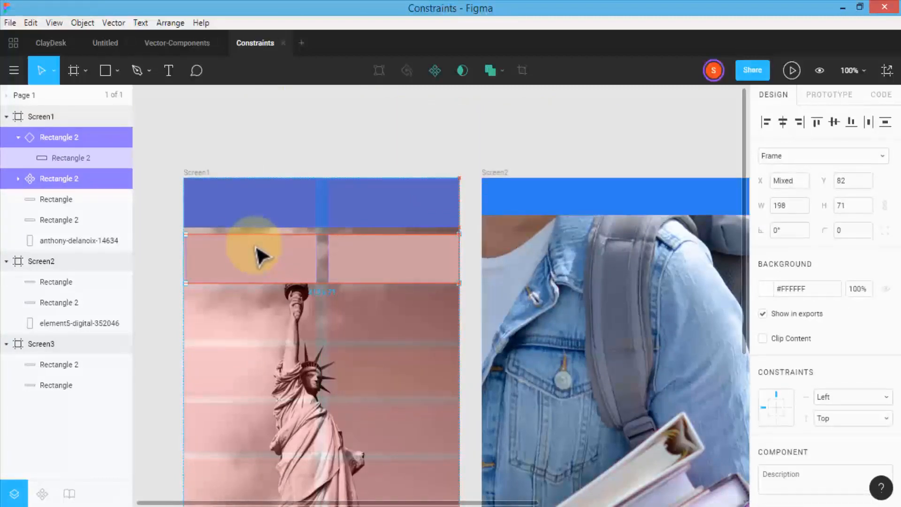
# Recolor the rectangle inside Screen1's master component with the red fill #EB5757 from the personal colors
pyautogui.click(355, 264)
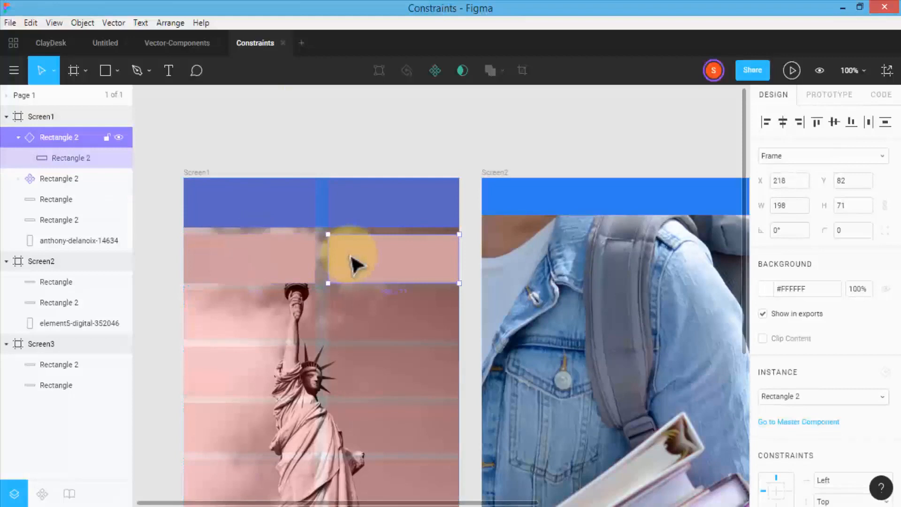
pyautogui.click(237, 261)
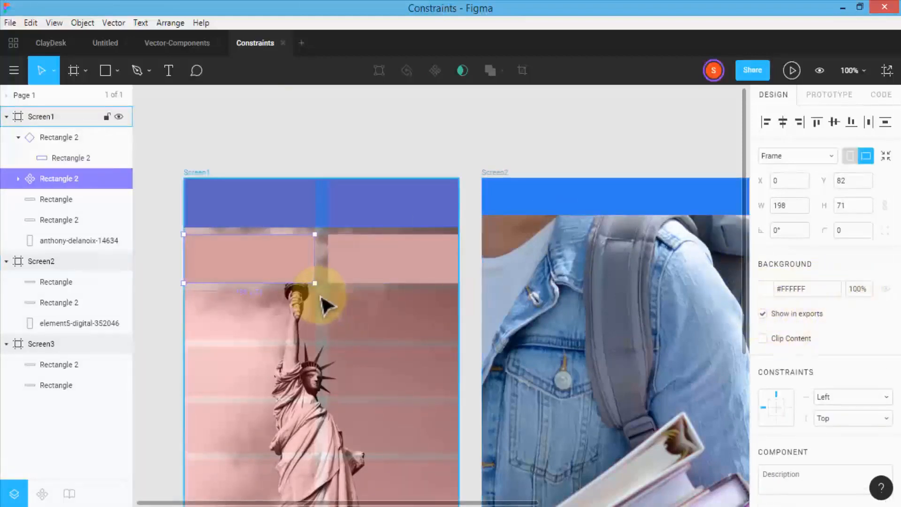
pyautogui.doubleClick(259, 266)
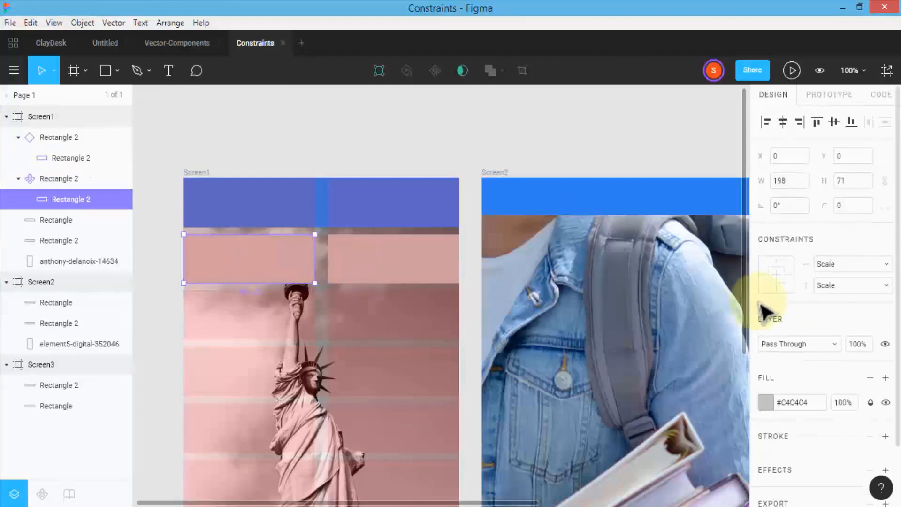
pyautogui.click(765, 402)
pyautogui.click(623, 460)
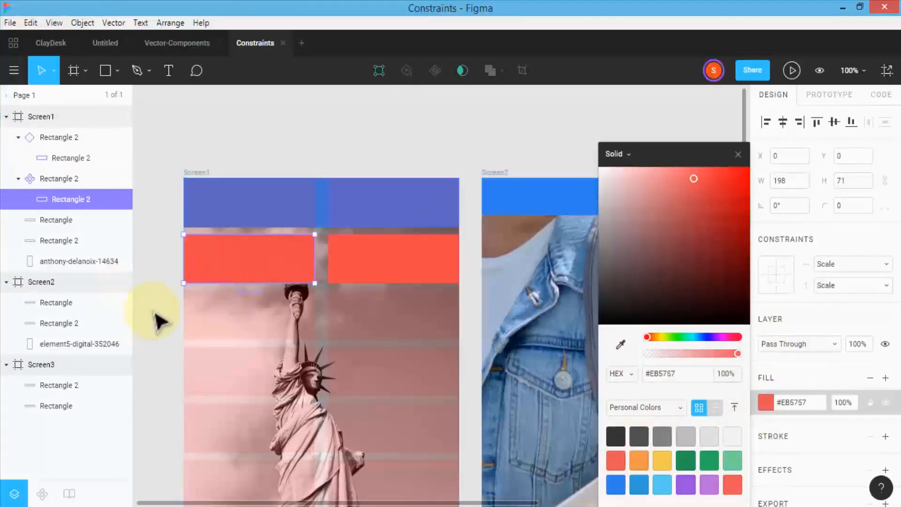
pyautogui.click(242, 265)
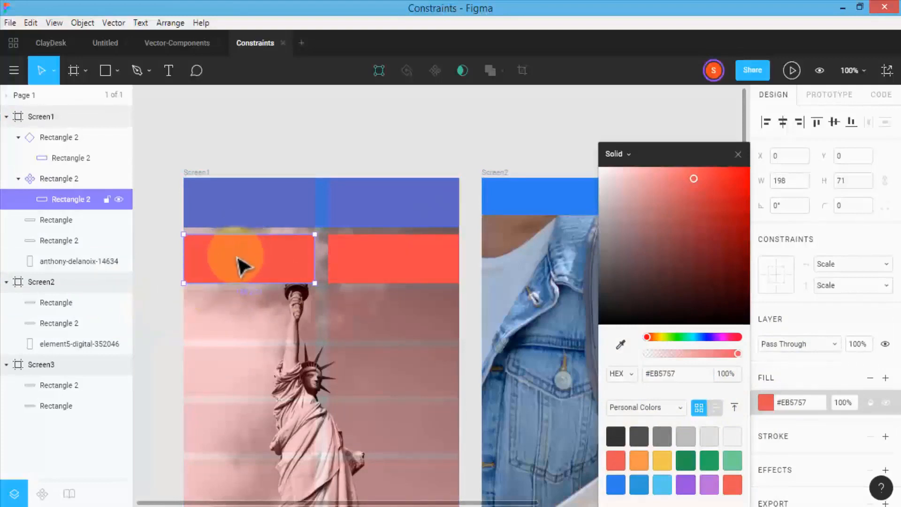
pyautogui.click(172, 263)
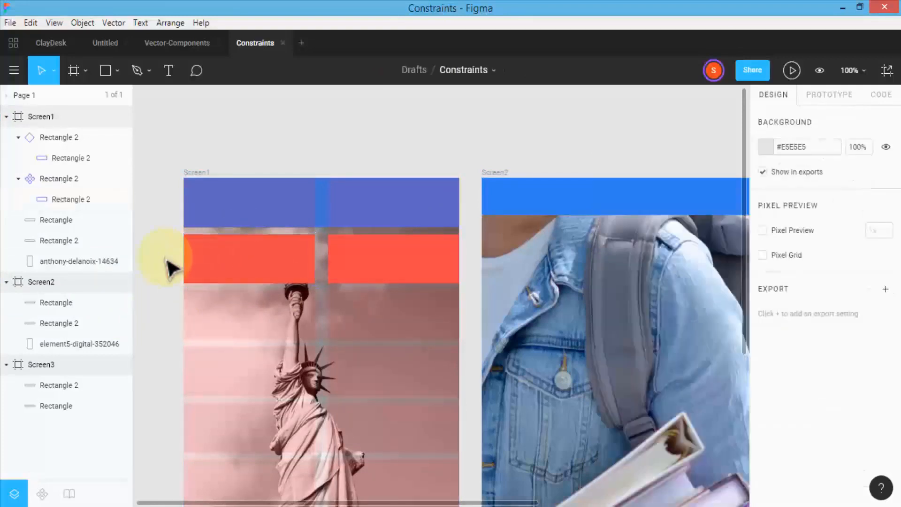
# Set the horizontal constraint of Screen1's master component rectangle to Left & Right
pyautogui.click(247, 257)
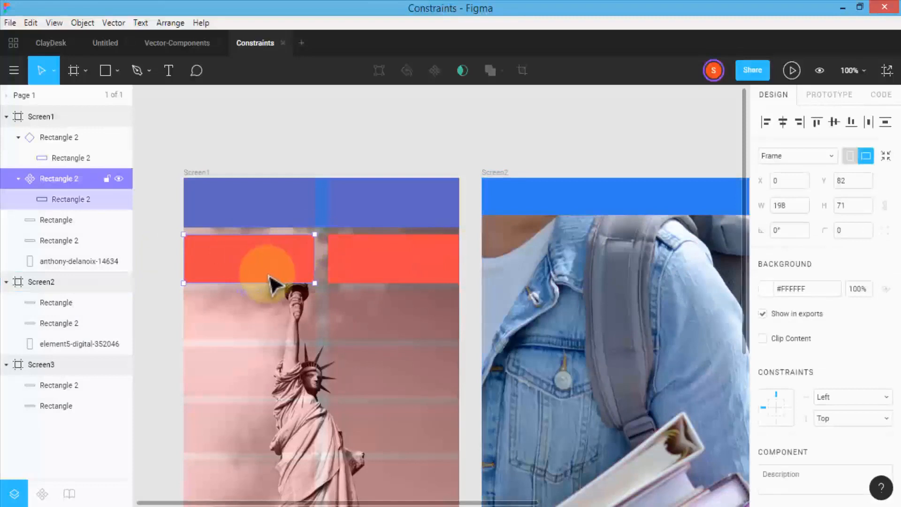
pyautogui.click(833, 399)
pyautogui.click(837, 431)
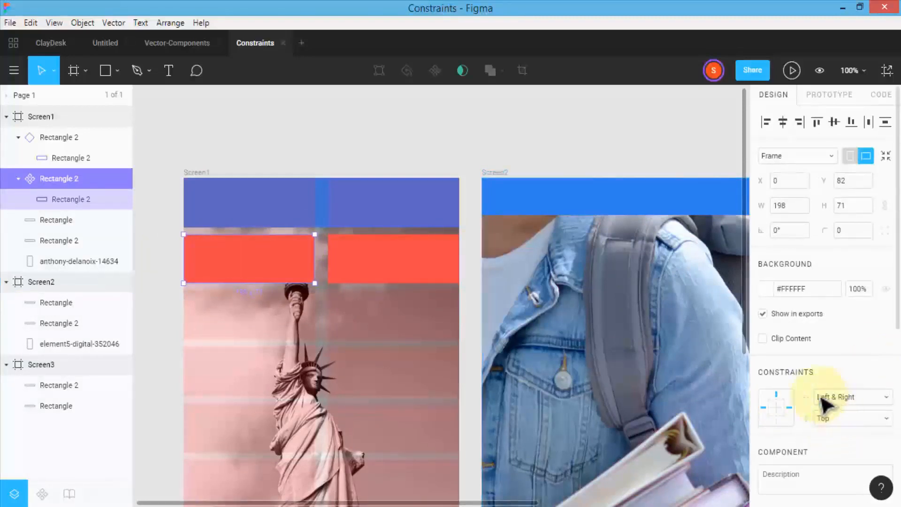
# Set the horizontal constraint of the component instance in Screen1's second column to Left & Right
pyautogui.click(389, 271)
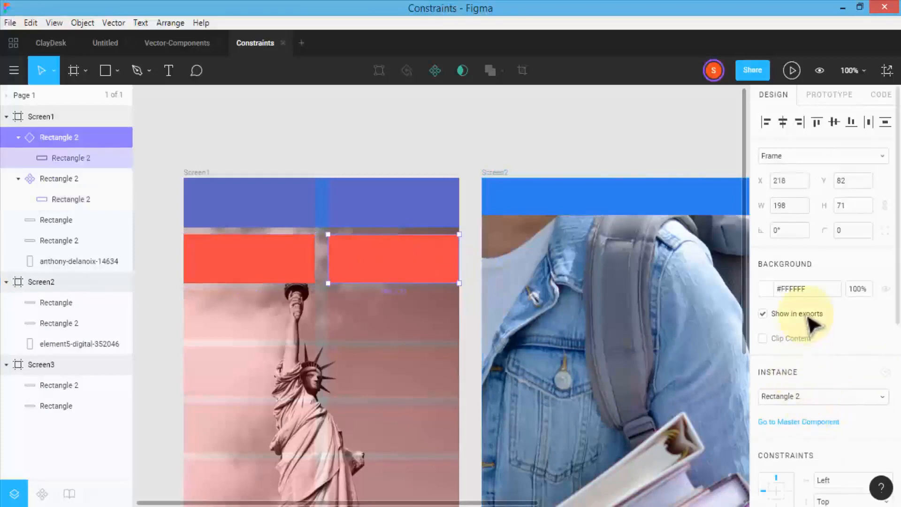
pyautogui.scroll(-3, 813, 345)
pyautogui.scroll(-3, 813, 349)
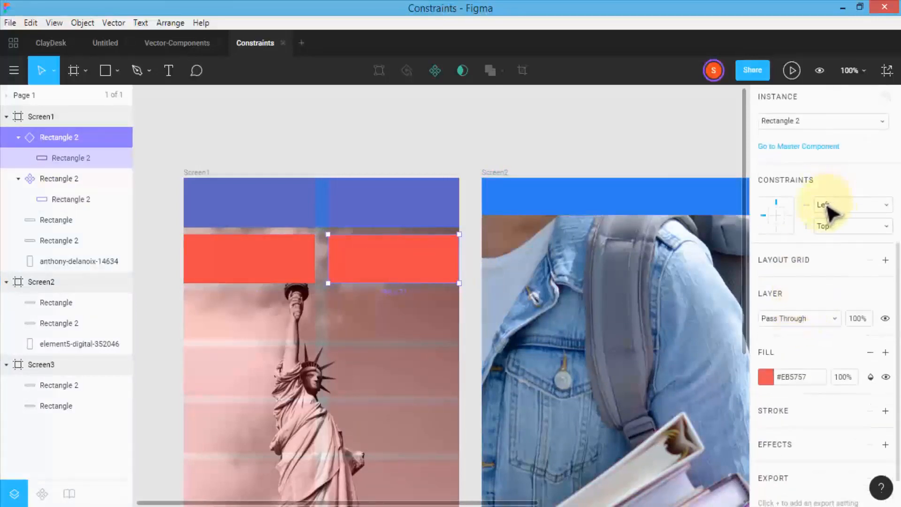
pyautogui.click(848, 205)
pyautogui.click(835, 235)
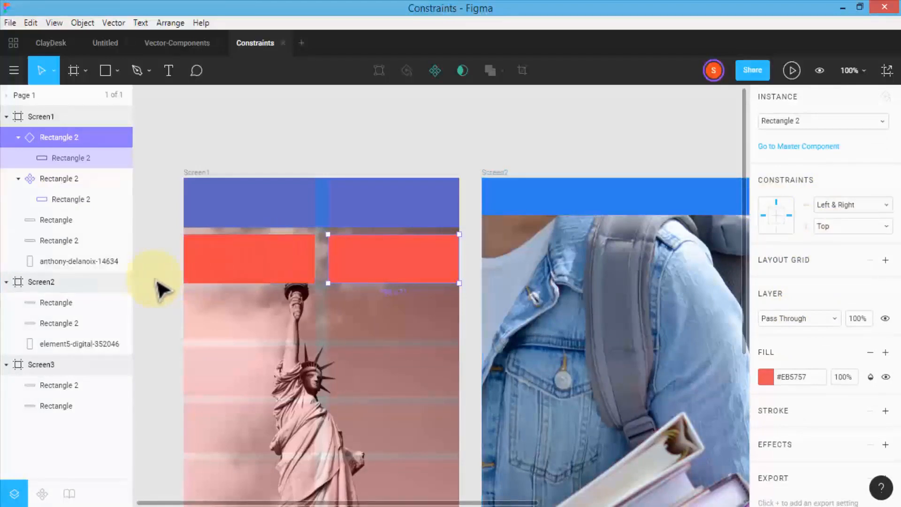
pyautogui.click(52, 116)
pyautogui.moveTo(189, 322); pyautogui.dragTo(190, 346)
pyautogui.click(174, 324)
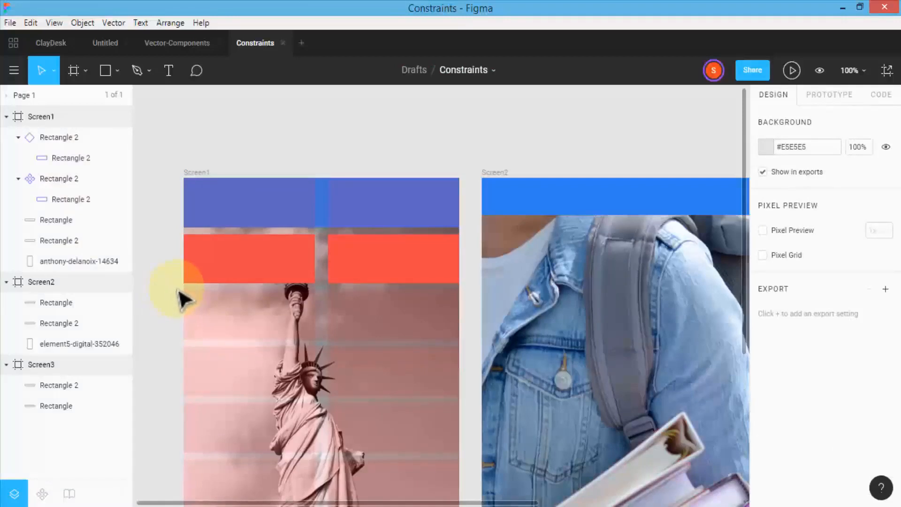
# Hide the 2-column and 10-row layout grids on the Screen1 frame
pyautogui.click(43, 117)
pyautogui.scroll(-2, 816, 333)
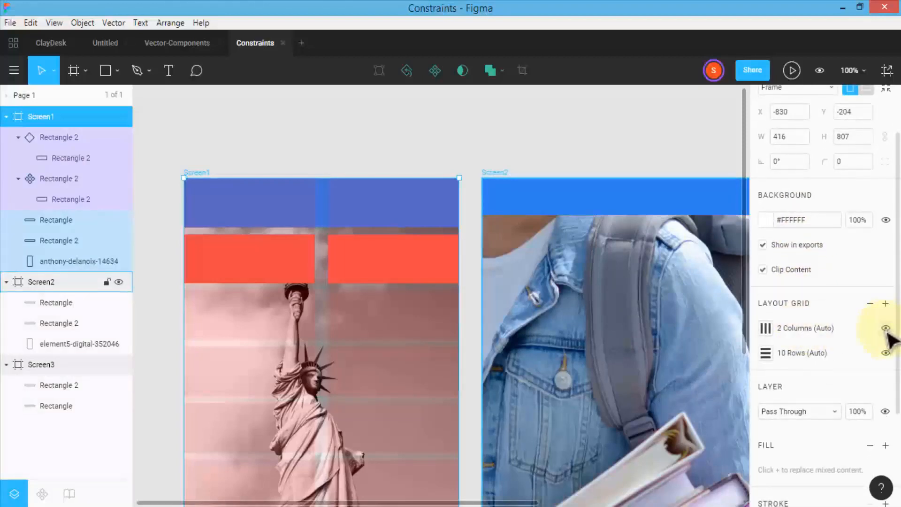
pyautogui.click(886, 328)
pyautogui.click(886, 353)
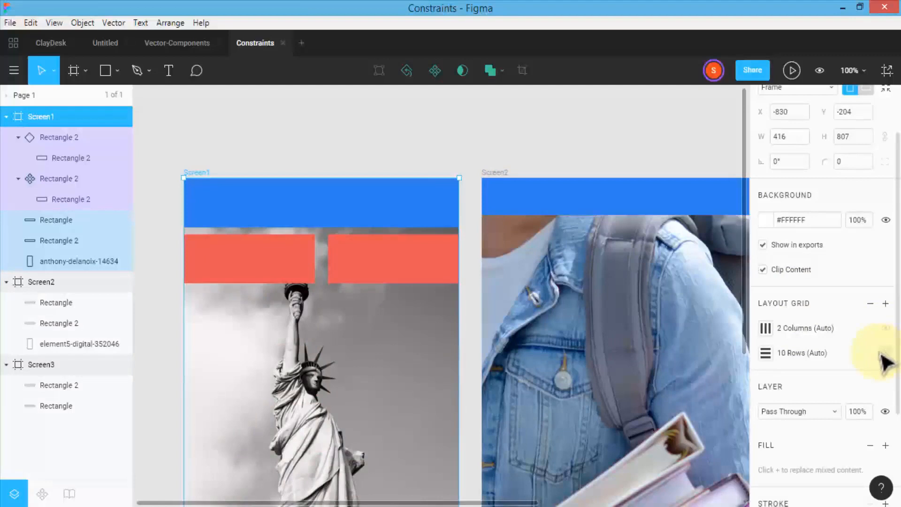
pyautogui.scroll(-3, 422, 301)
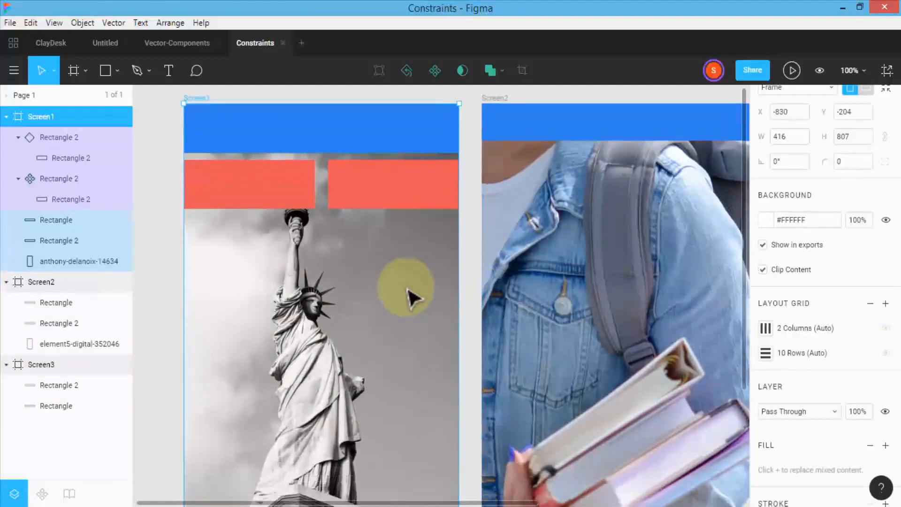
pyautogui.scroll(-1, 407, 289)
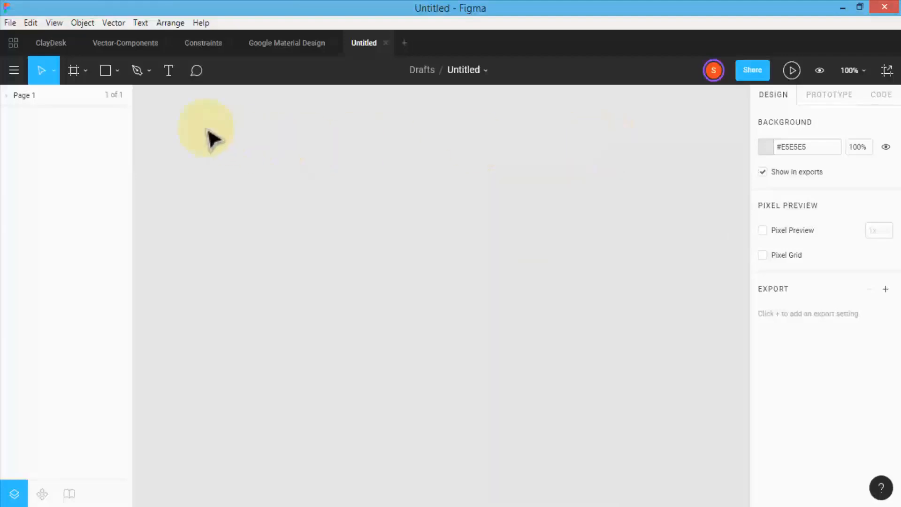
# Add a 1440 × 1024 Desktop preset frame to the empty page and activate the Rectangle tool
pyautogui.click(72, 71)
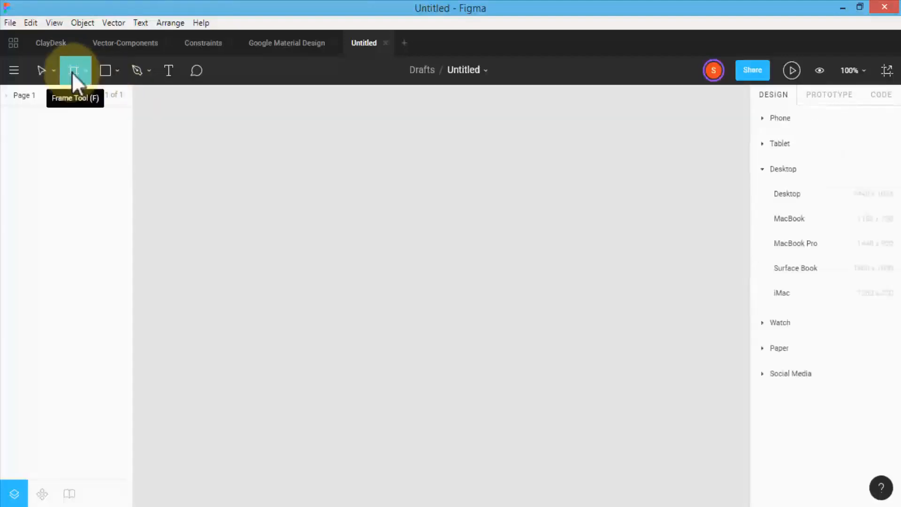
pyautogui.click(795, 196)
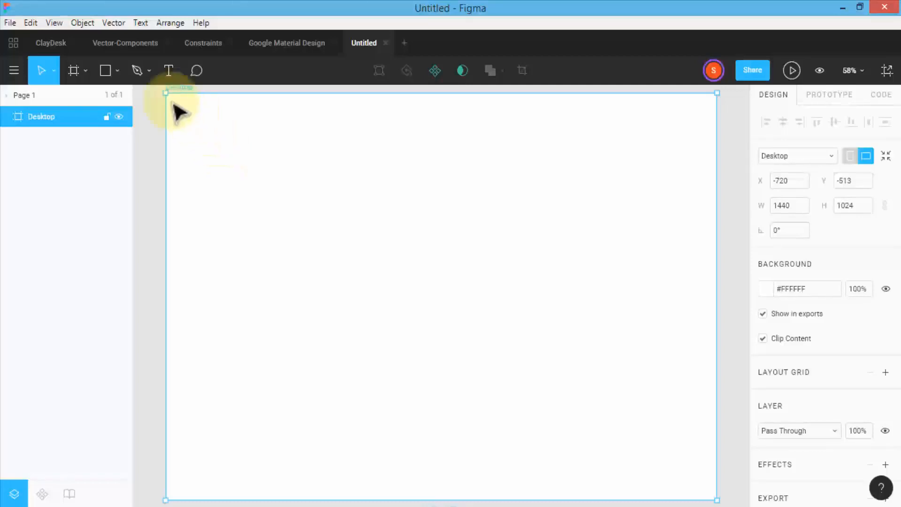
pyautogui.click(105, 68)
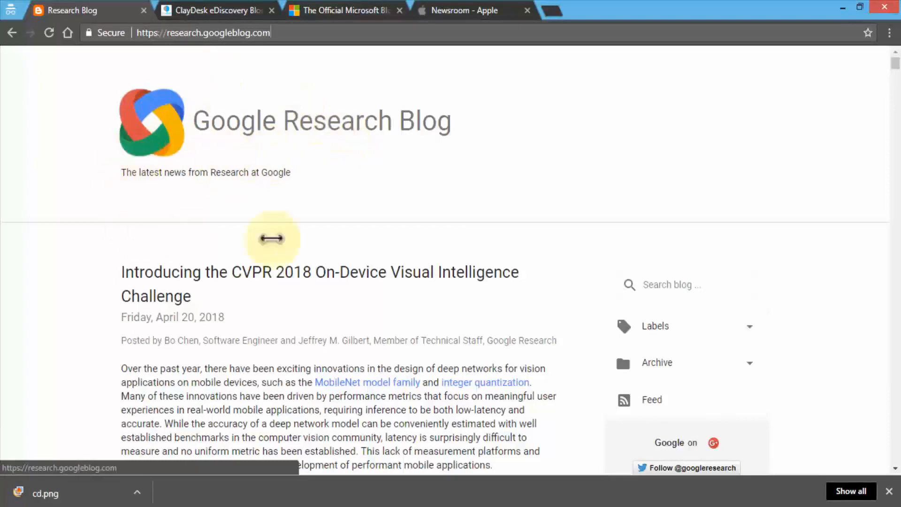
# Switch to the browser and examine the header, article column and sidebar layout of the Google Research Blog
pyautogui.scroll(-3, 324, 141)
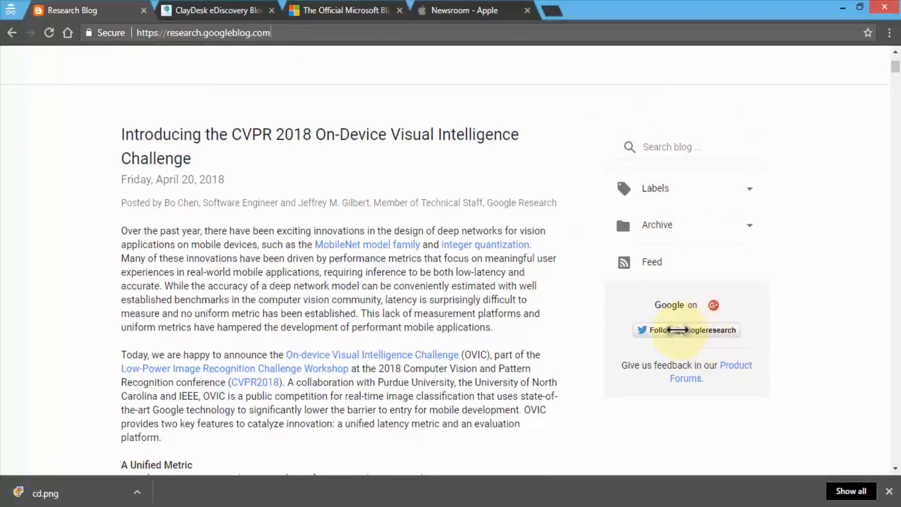
pyautogui.scroll(-7, 478, 236)
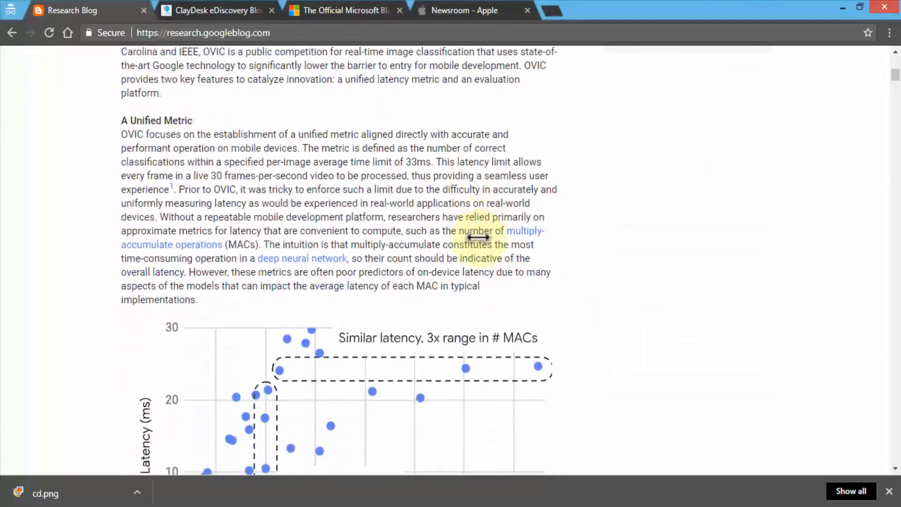
pyautogui.scroll(-3, 478, 237)
pyautogui.scroll(10, 478, 237)
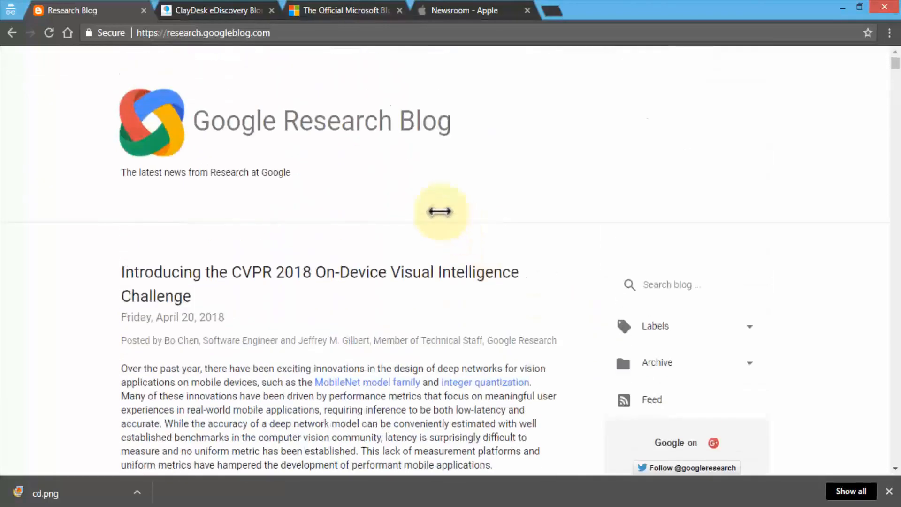
# Open the ClayDesk eDiscovery Blog and examine its header, banner, article and sidebar layout
pyautogui.hotkey('ctrl', 'Tab')
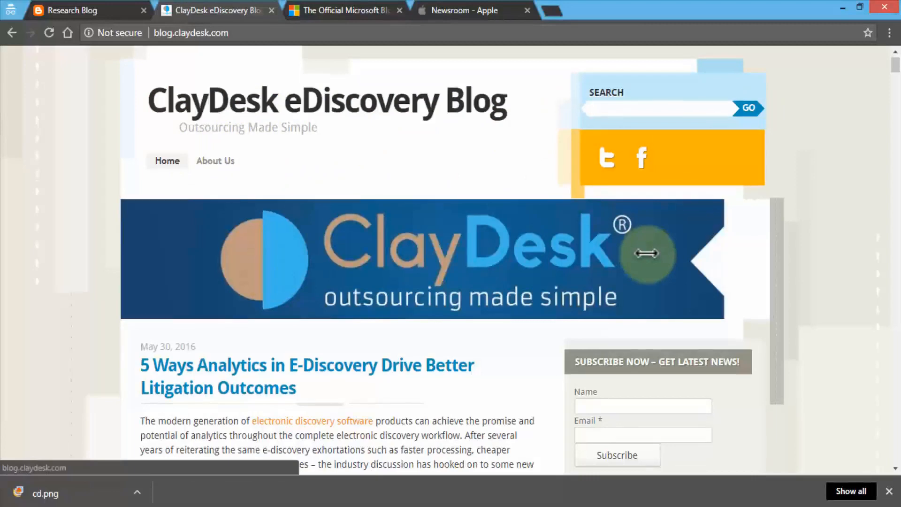
pyautogui.scroll(-5, 643, 251)
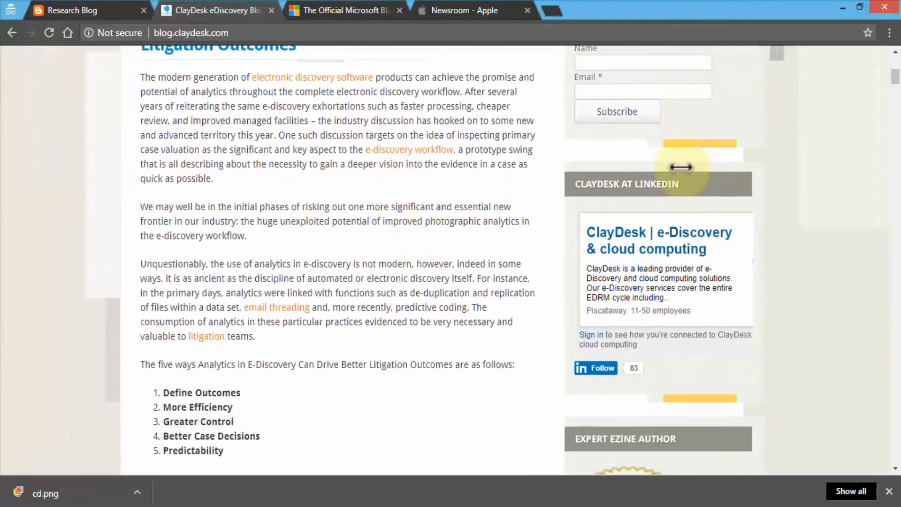
pyautogui.scroll(3, 680, 164)
pyautogui.scroll(2, 673, 213)
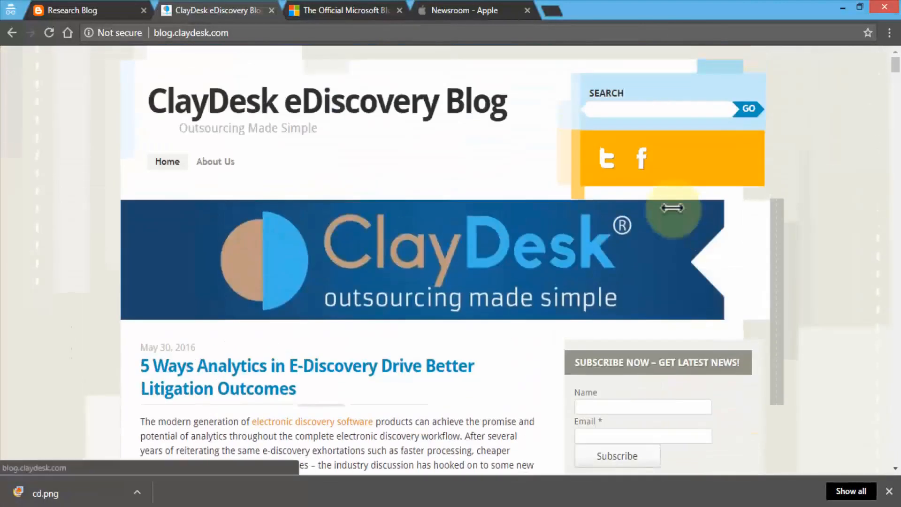
# Open the Official Microsoft Blog and examine the arrangement of its navigation, featured article and More News column
pyautogui.click(358, 13)
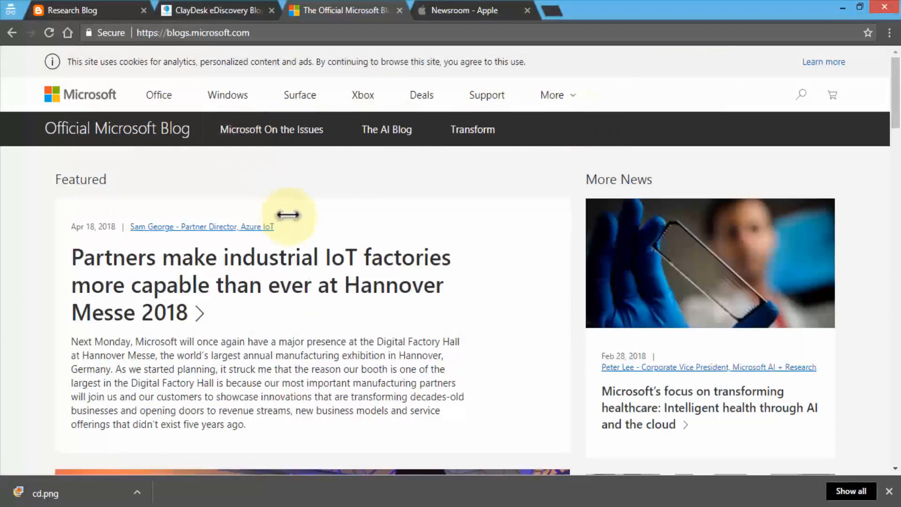
pyautogui.scroll(-2, 288, 214)
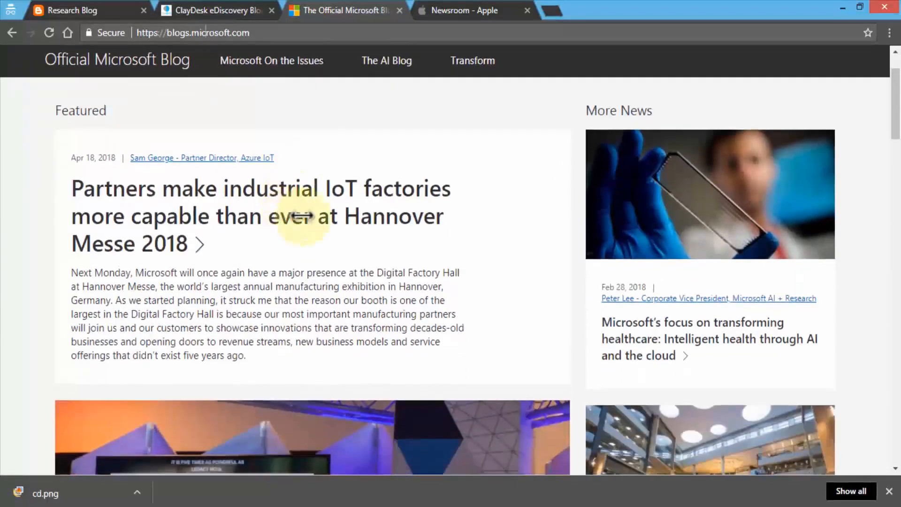
pyautogui.scroll(-1, 652, 179)
pyautogui.scroll(-1, 652, 180)
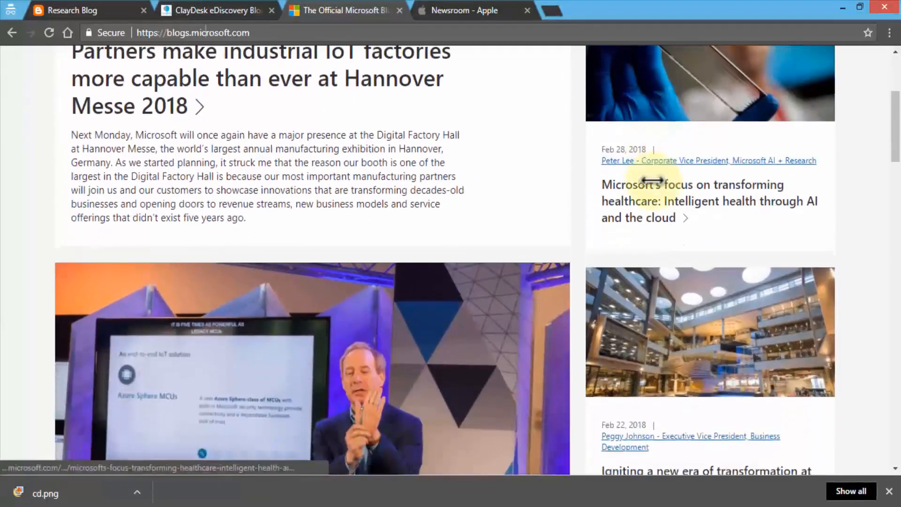
pyautogui.scroll(-1, 653, 181)
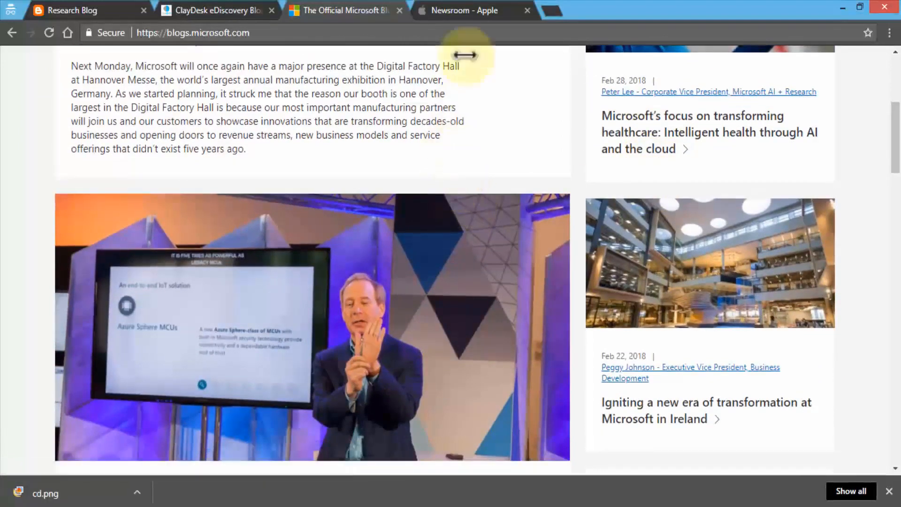
# Open the Apple Newsroom page and examine its header and the text-beside-image layout of its press release cards
pyautogui.click(426, 9)
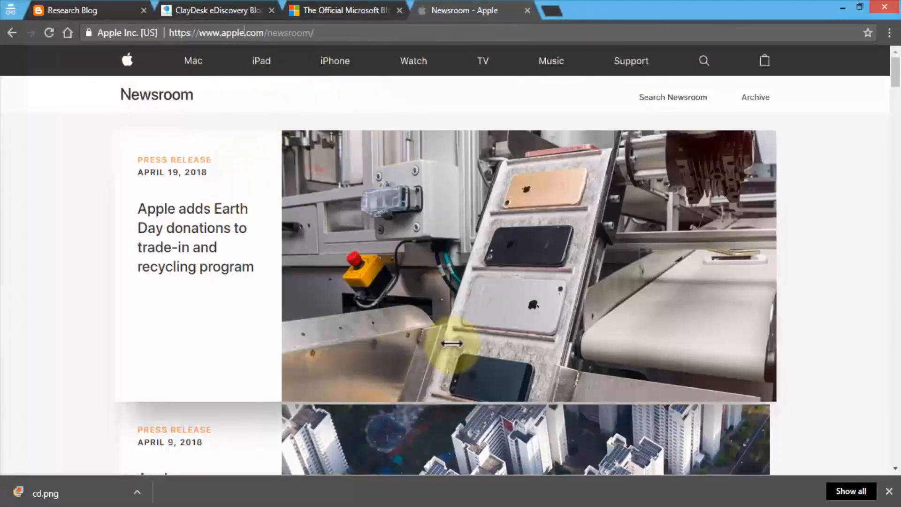
pyautogui.scroll(-7, 199, 282)
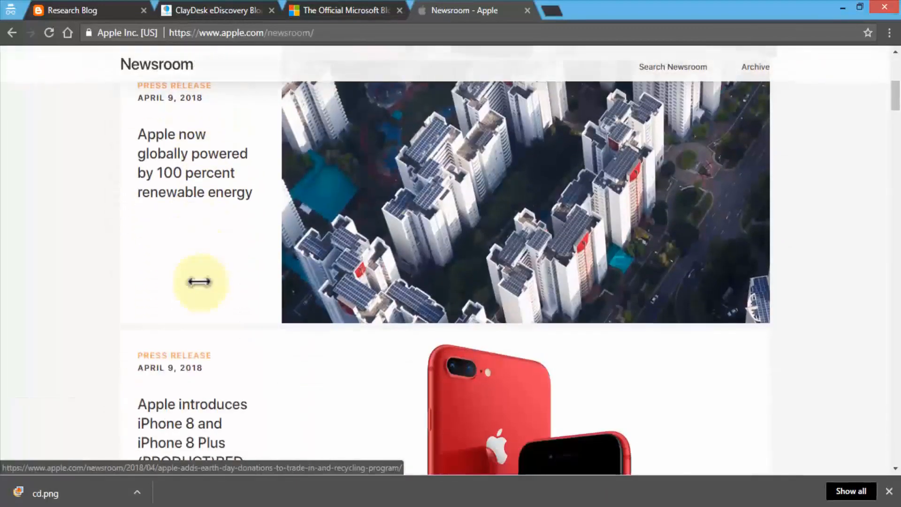
pyautogui.scroll(7, 199, 281)
pyautogui.scroll(1, 199, 281)
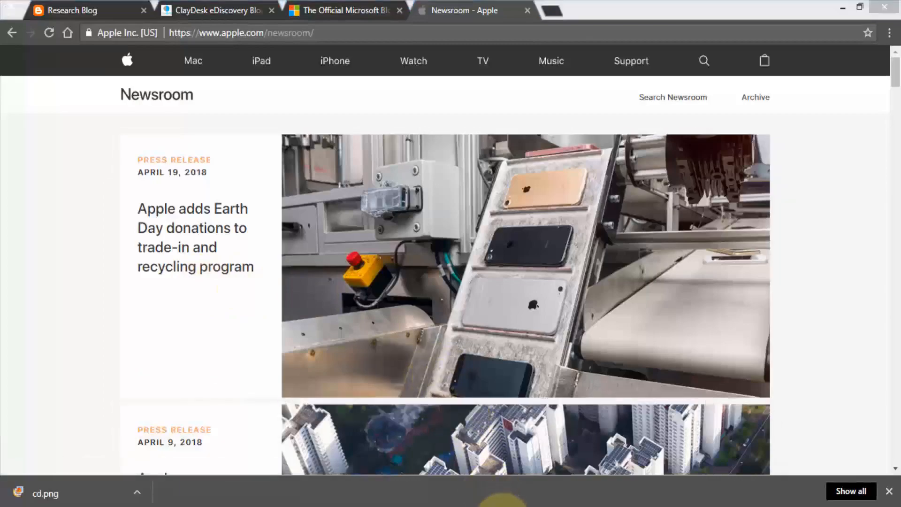
# Switch to Figma and load cd.png from the Cars-Vintage folder as the image for placement
pyautogui.click(502, 506)
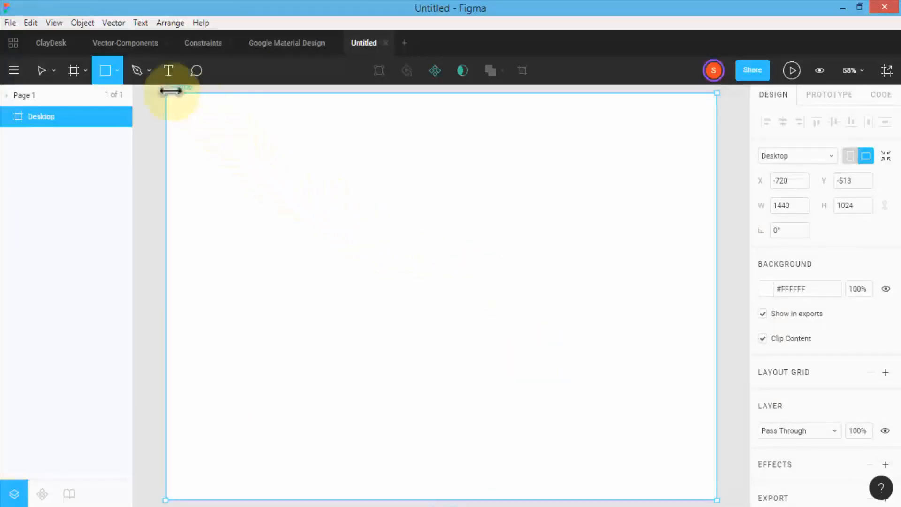
pyautogui.click(113, 70)
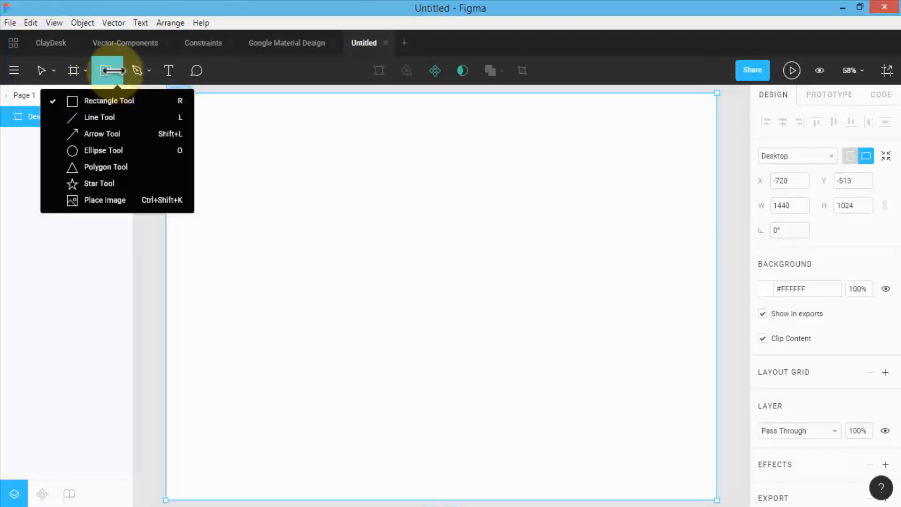
pyautogui.click(102, 199)
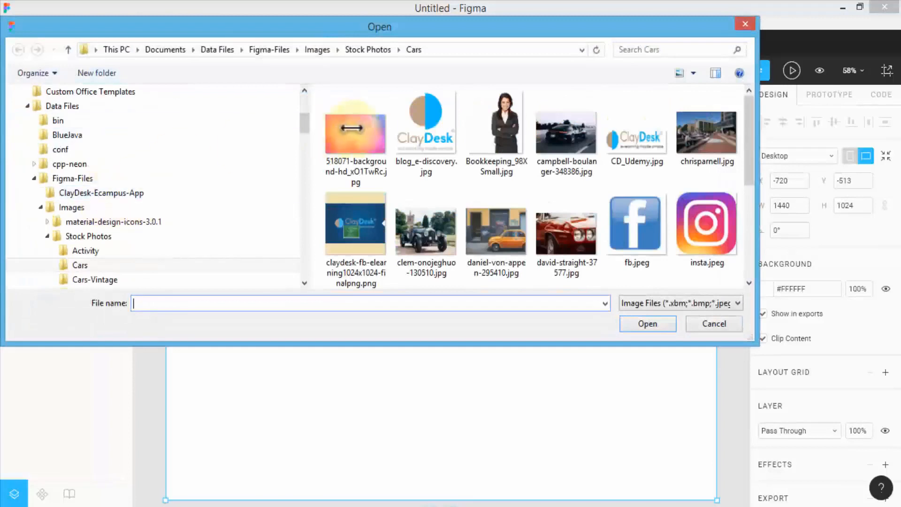
pyautogui.click(638, 150)
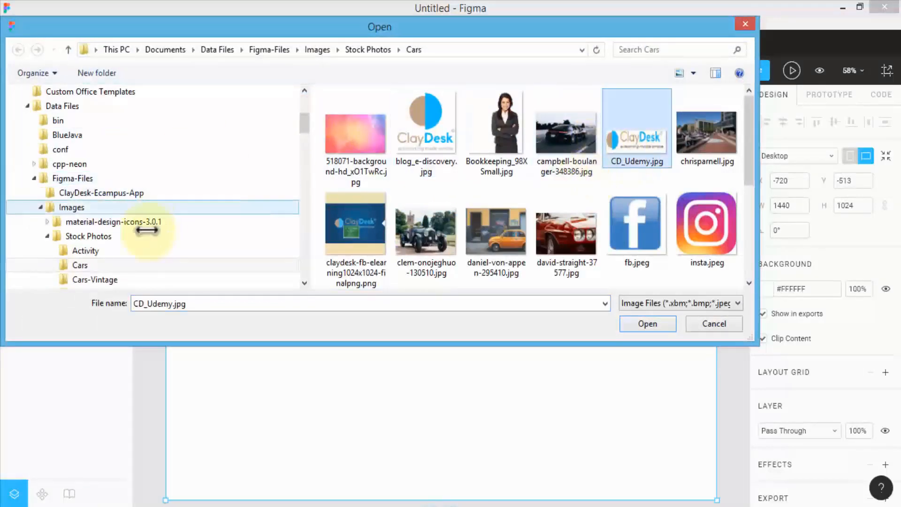
pyautogui.click(96, 280)
pyautogui.click(428, 192)
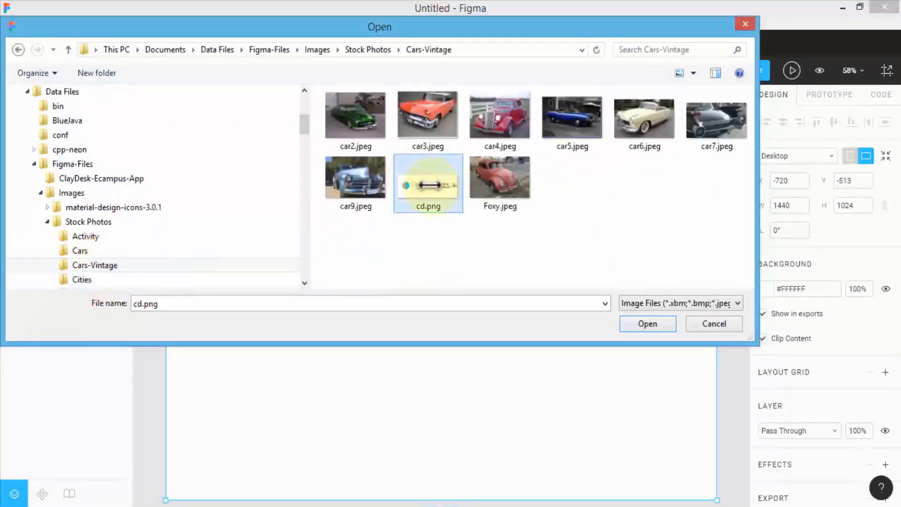
pyautogui.click(639, 323)
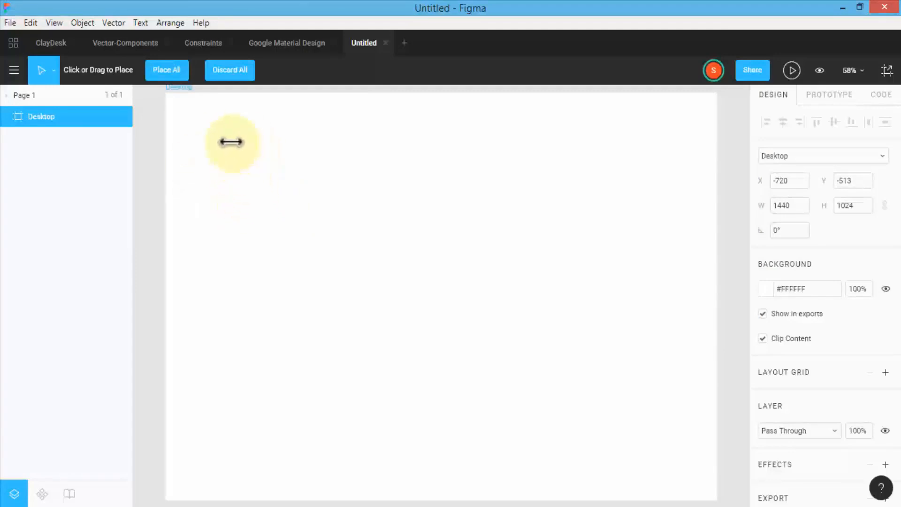
# Place the logo image near the Desktop frame's upper-left corner at about X 36, Y 41 and enlarge it to about 487 × 180
pyautogui.click(231, 143)
pyautogui.click(233, 143)
pyautogui.moveTo(234, 148); pyautogui.dragTo(254, 135)
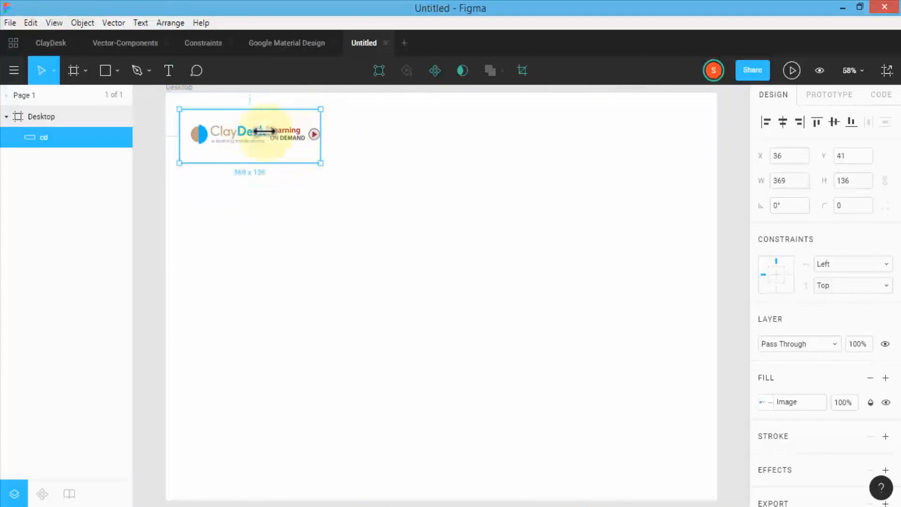
pyautogui.moveTo(322, 161); pyautogui.dragTo(365, 180)
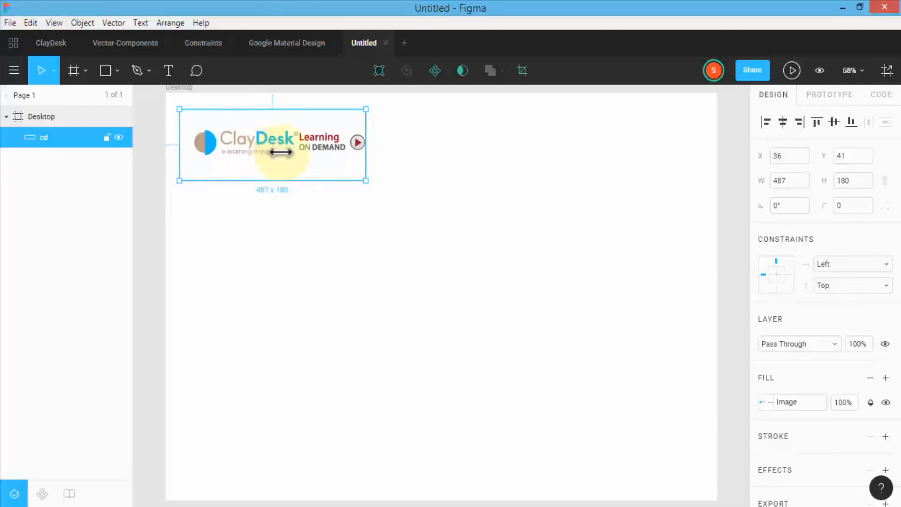
# Crop the logo image to about 312 × 89 around the ClayDesk name and tagline, and move it slightly up and left
pyautogui.doubleClick(257, 151)
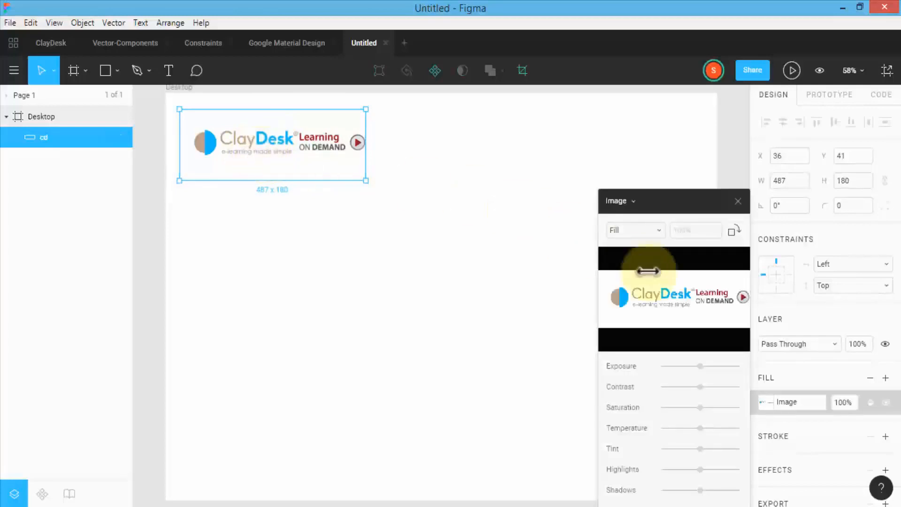
pyautogui.click(659, 229)
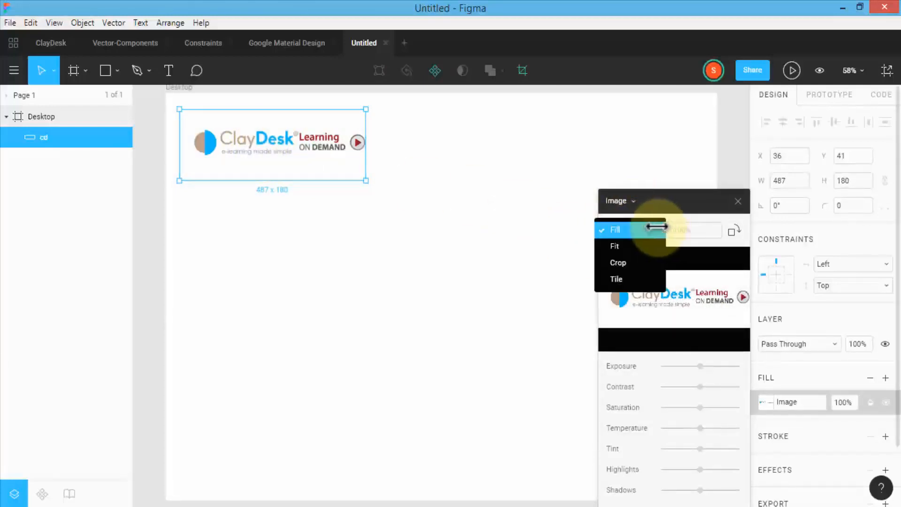
pyautogui.click(627, 262)
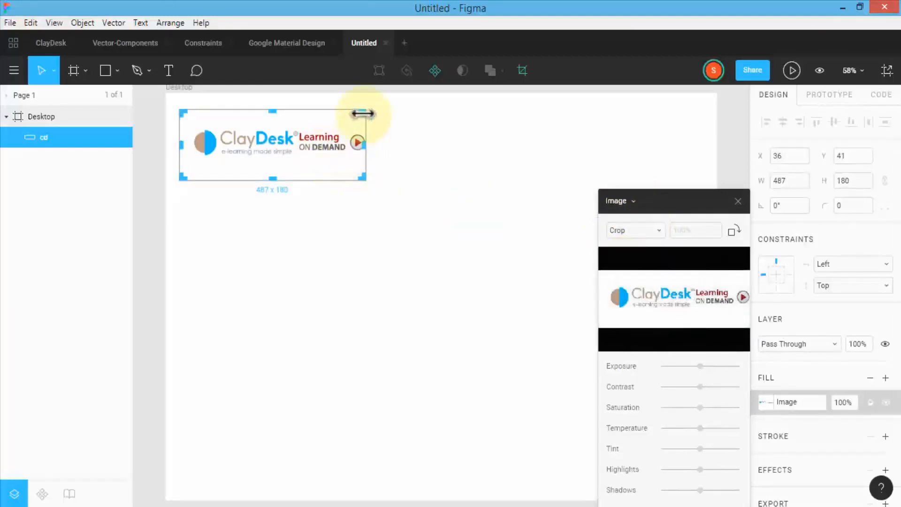
pyautogui.moveTo(362, 143); pyautogui.dragTo(298, 143)
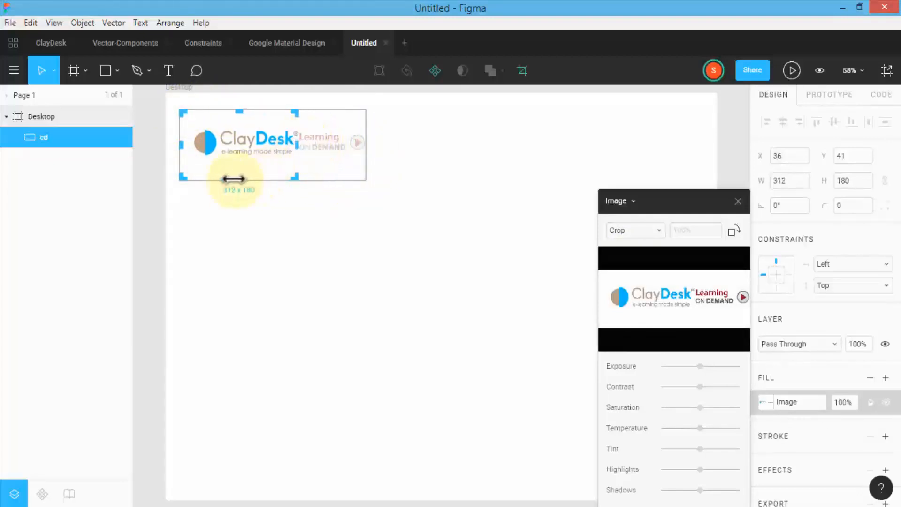
pyautogui.moveTo(237, 174); pyautogui.dragTo(238, 158)
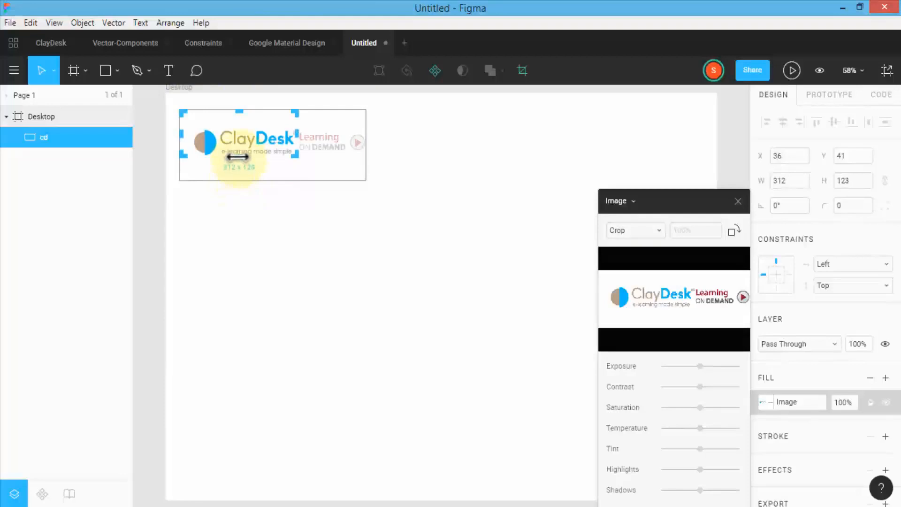
pyautogui.moveTo(240, 112); pyautogui.dragTo(239, 125)
pyautogui.press('Return')
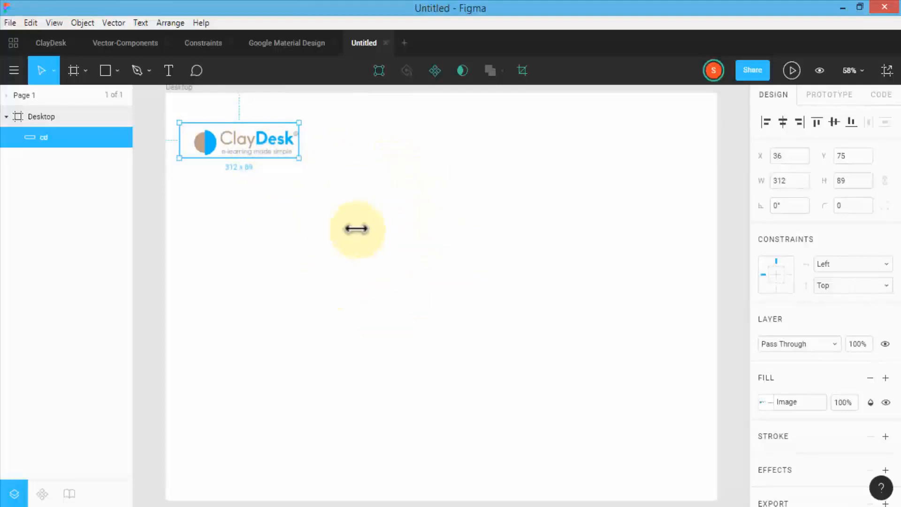
pyautogui.moveTo(246, 137); pyautogui.dragTo(241, 124)
pyautogui.click(320, 135)
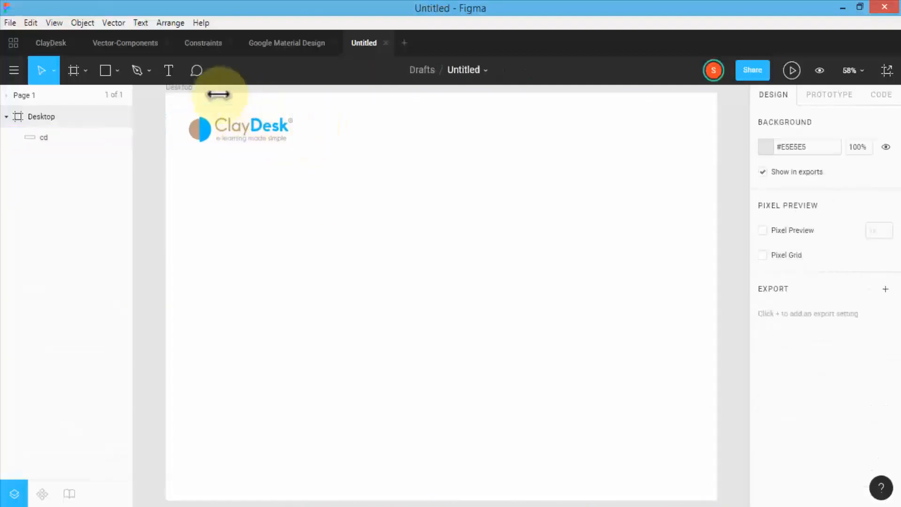
# Add the text "Vintage" beside the logo at font size 36 and resize its box to about 130 × 51
pyautogui.click(168, 71)
pyautogui.moveTo(353, 113); pyautogui.dragTo(419, 136)
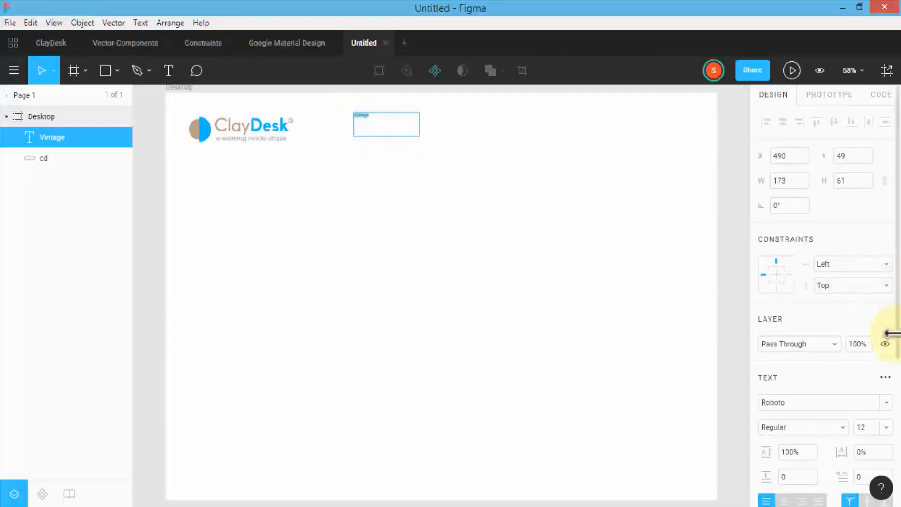
pyautogui.moveTo(863, 427); pyautogui.dragTo(880, 426)
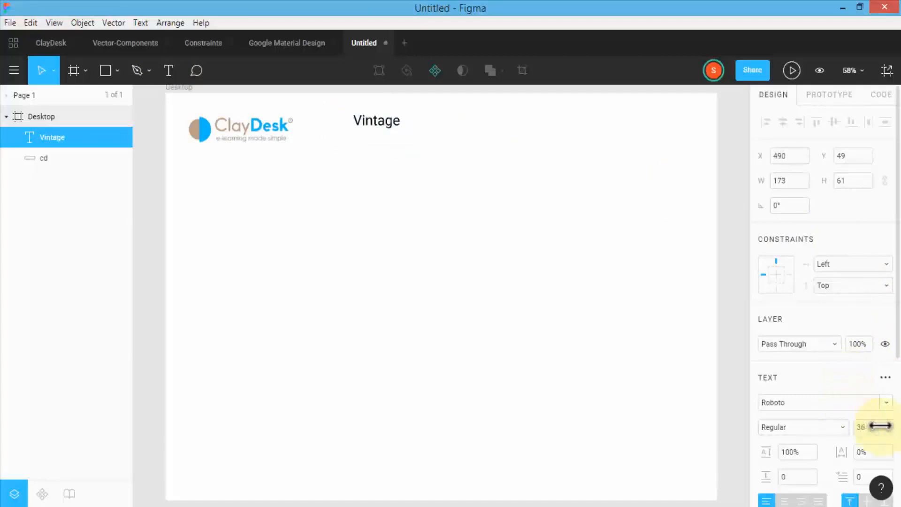
pyautogui.click(379, 121)
pyautogui.press('Escape')
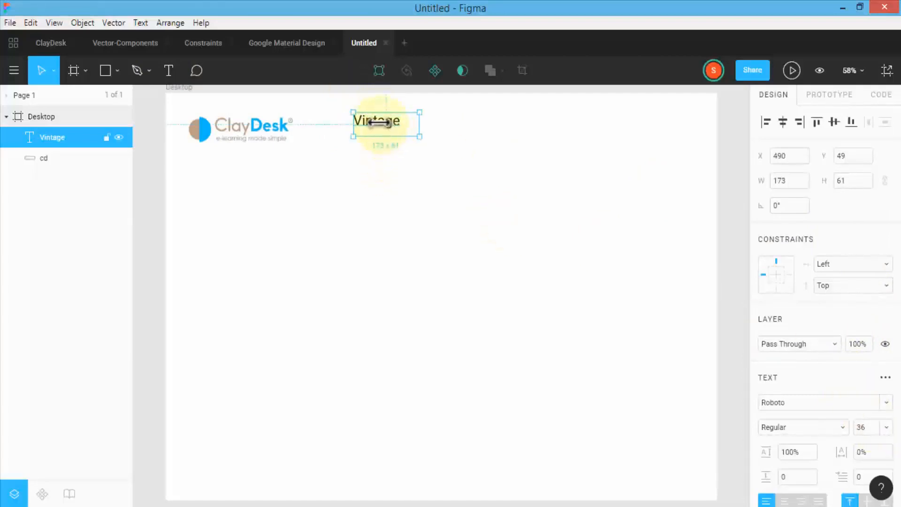
pyautogui.moveTo(376, 136); pyautogui.dragTo(402, 122)
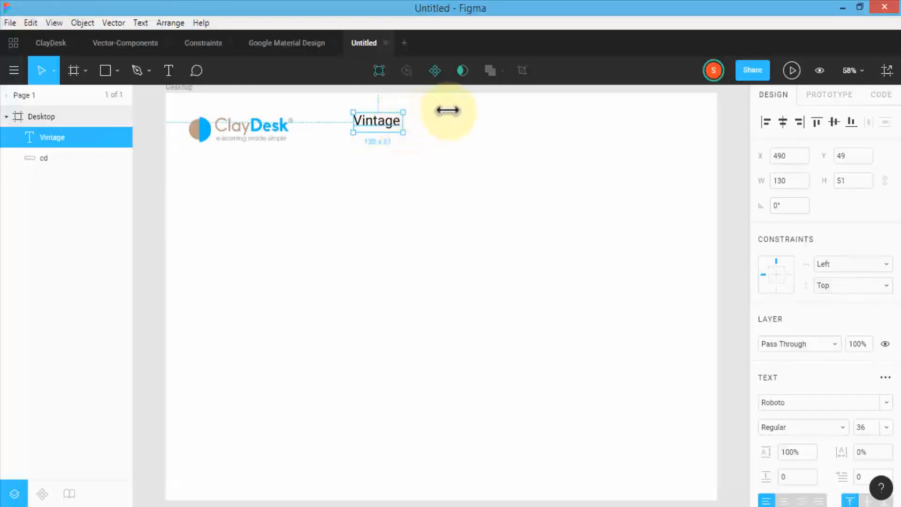
# Set the Vintage text's font size to 24 and shrink its box to about 99 × 37
pyautogui.doubleClick(368, 120)
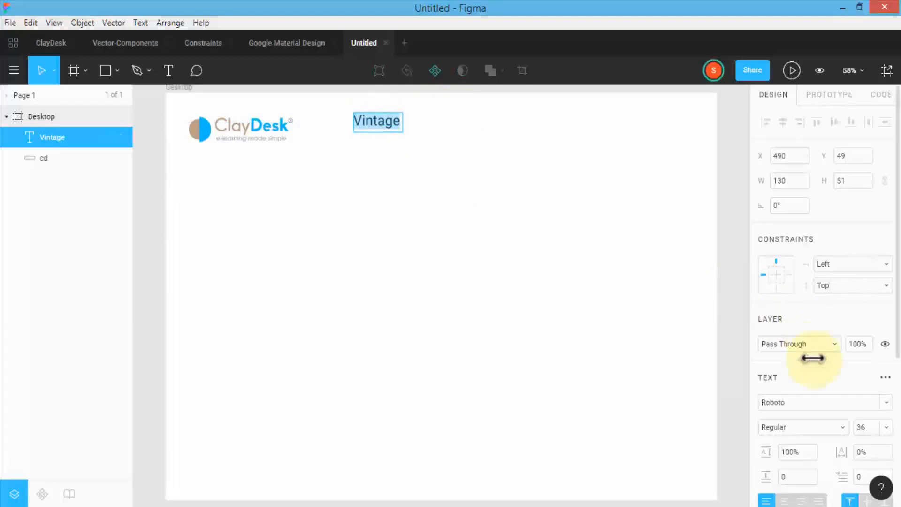
pyautogui.click(878, 425)
pyautogui.click(860, 376)
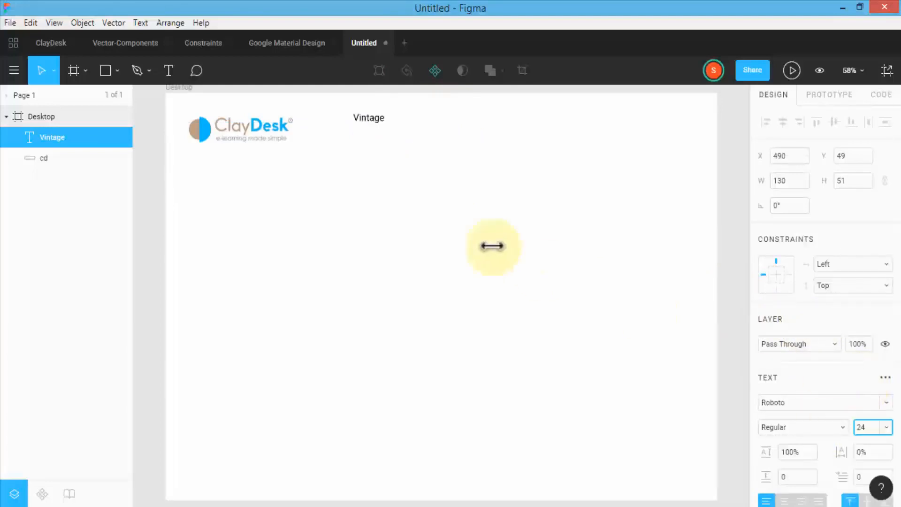
pyautogui.moveTo(402, 132); pyautogui.dragTo(389, 128)
pyautogui.click(383, 147)
pyautogui.click(372, 120)
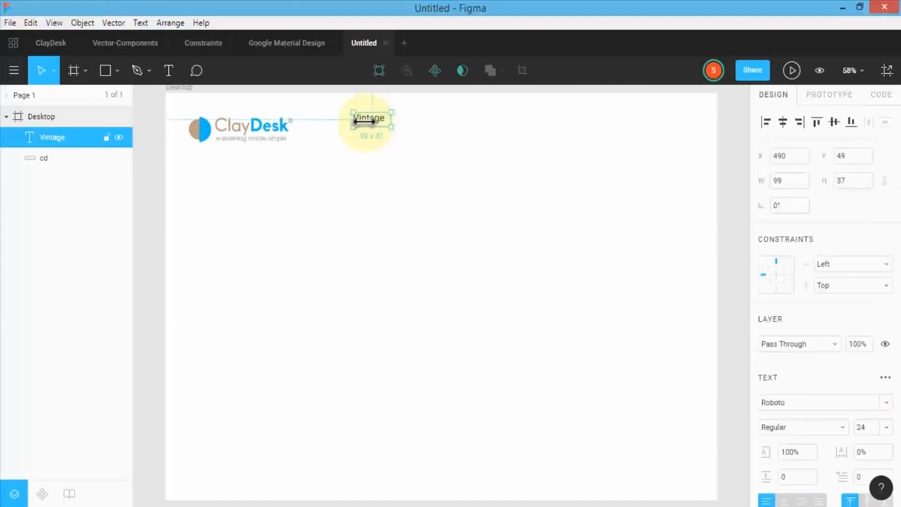
# Turn the Vintage text into a component and place three instances of it in a row to its right
pyautogui.click(435, 72)
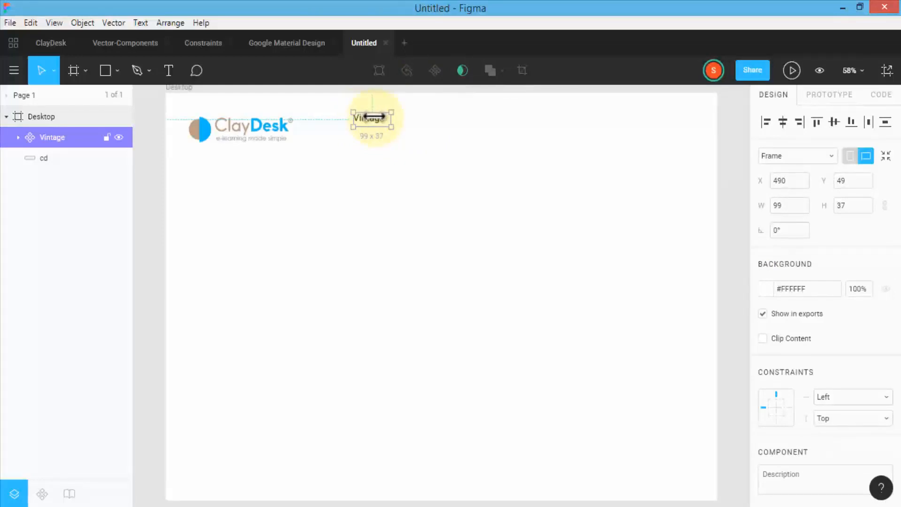
pyautogui.moveTo(374, 117); pyautogui.dragTo(457, 119)
# Group the four Vintage items and move the group slightly down and right, level with the logo
pyautogui.moveTo(345, 105); pyautogui.dragTo(536, 134)
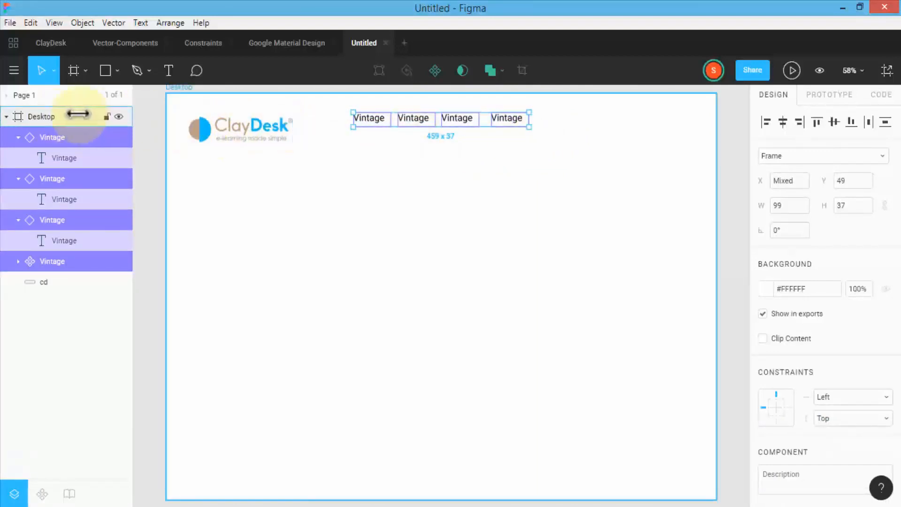
pyautogui.rightClick(366, 120)
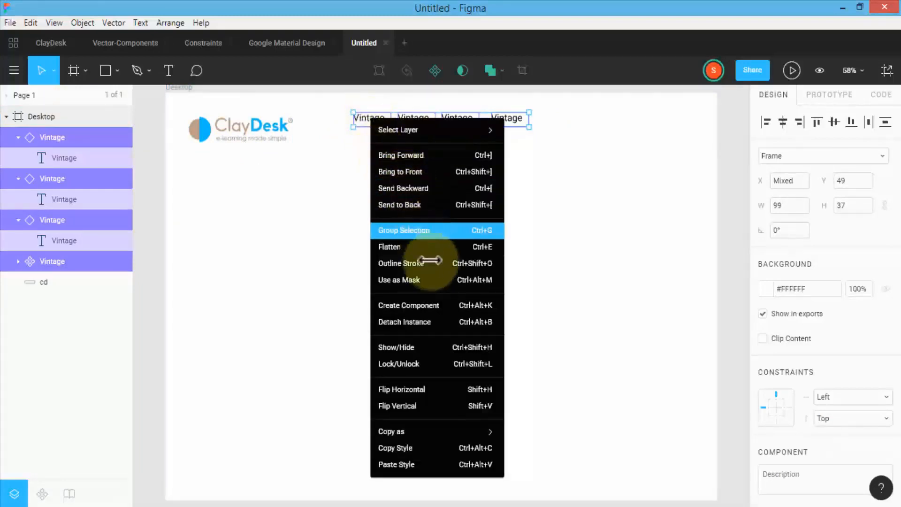
pyautogui.click(455, 229)
pyautogui.moveTo(417, 121)
pyautogui.mouseDown()
pyautogui.moveTo(412, 132)
pyautogui.moveTo(431, 131)
pyautogui.mouseUp()
# Change the texts of the three Vintage instances, in order, to Classic, Modern and Old
pyautogui.doubleClick(425, 126)
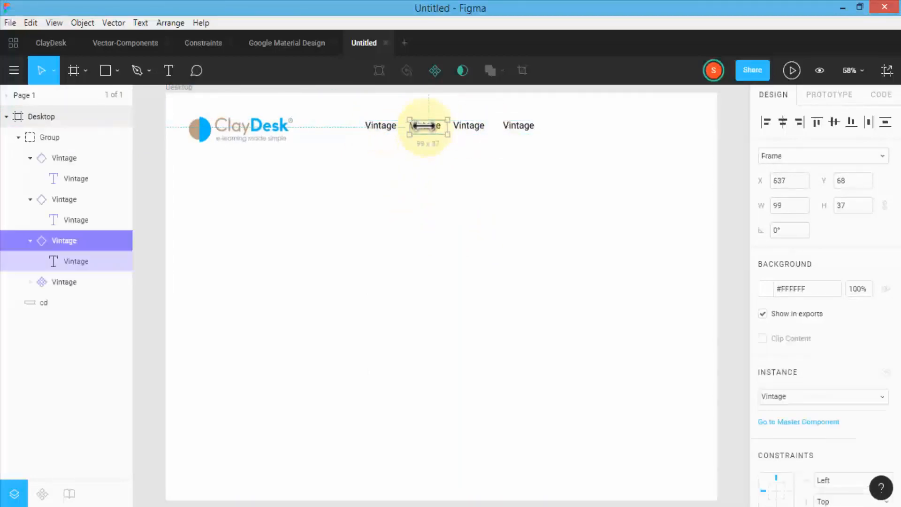
pyautogui.doubleClick(424, 126)
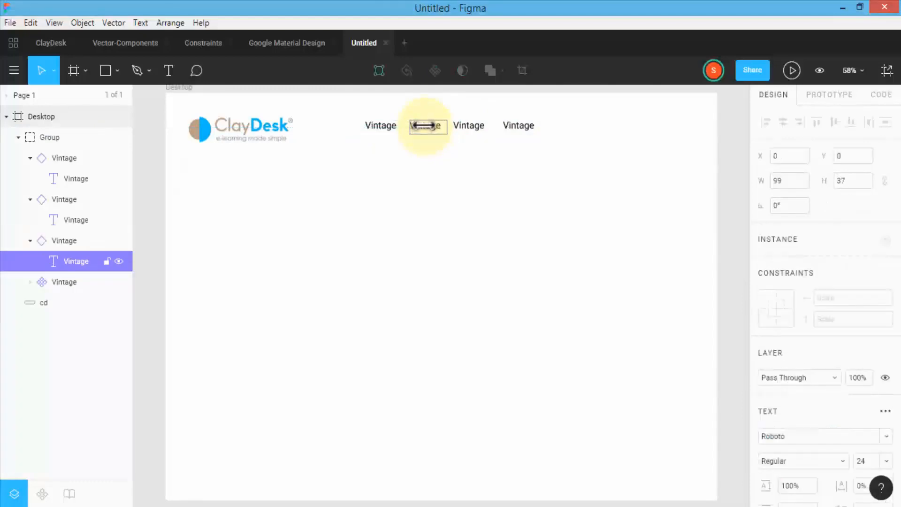
pyautogui.doubleClick(77, 260)
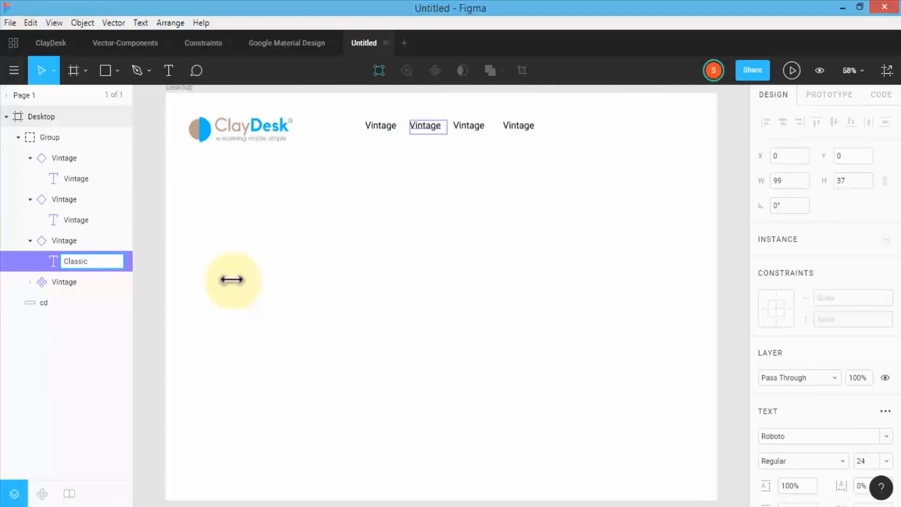
pyautogui.press('Return')
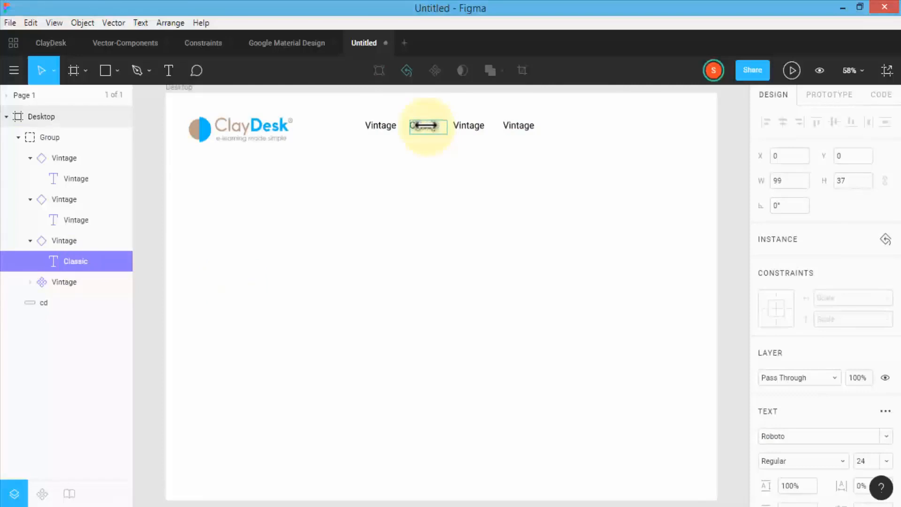
pyautogui.click(469, 125)
pyautogui.write('Modern')
pyautogui.doubleClick(518, 126)
pyautogui.write('Old')
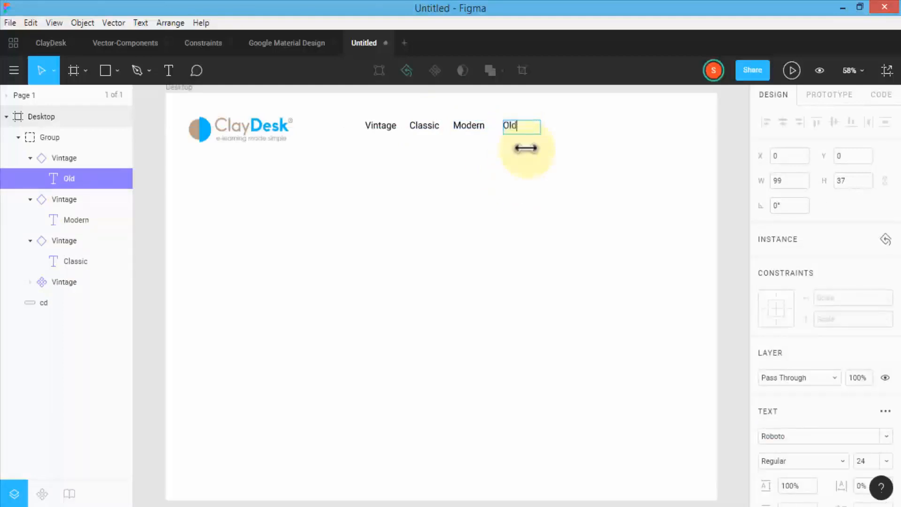
pyautogui.click(388, 150)
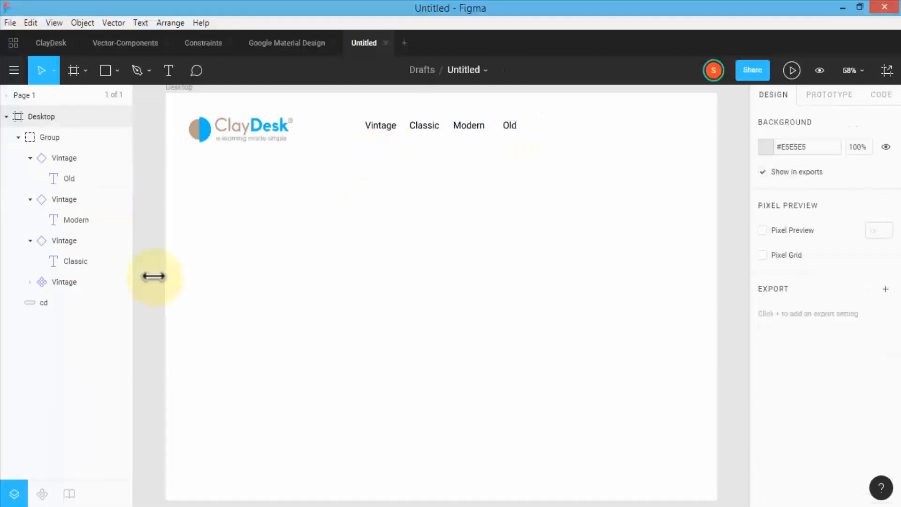
# Inspect the layers of the Vintage, Classic, Modern and Old navigation items against their texts in the header
pyautogui.click(60, 282)
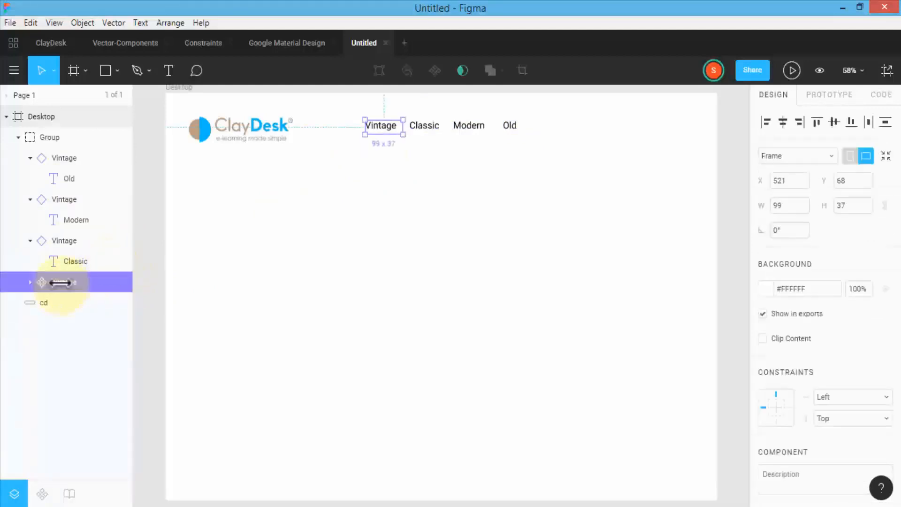
pyautogui.click(71, 259)
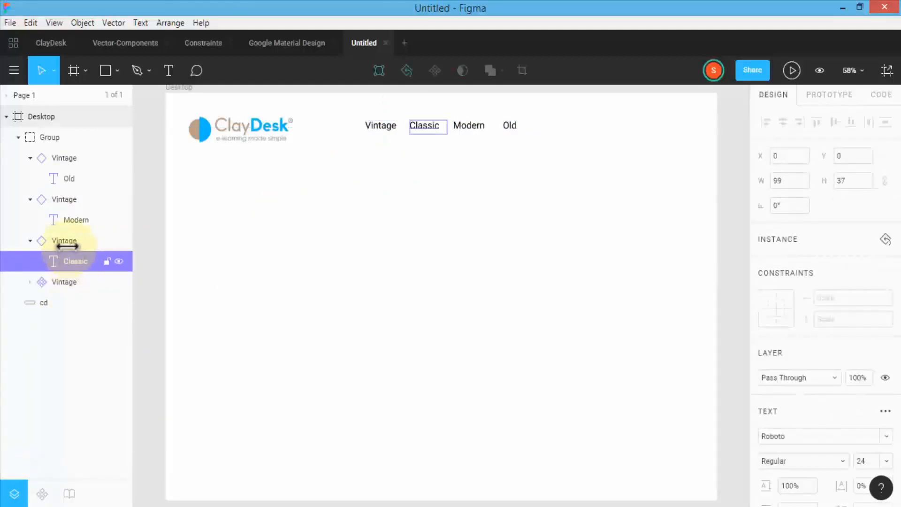
pyautogui.click(69, 218)
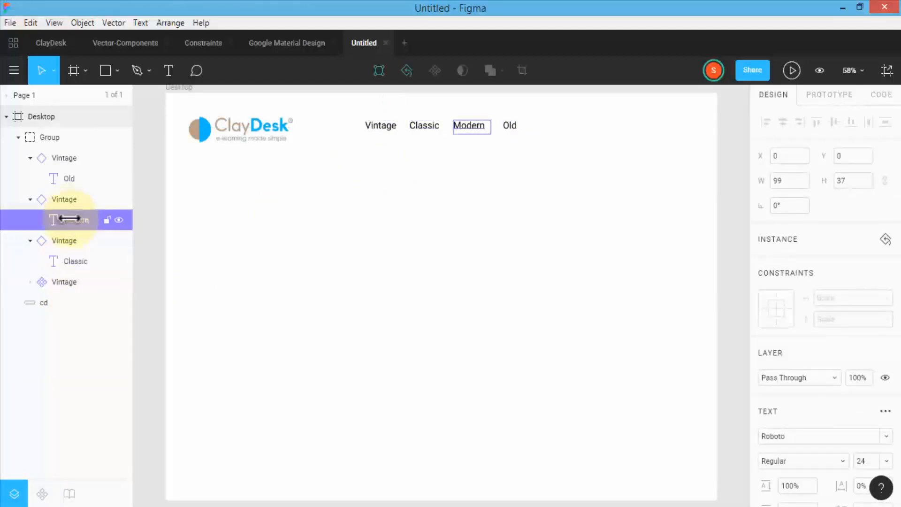
pyautogui.click(70, 178)
pyautogui.click(623, 138)
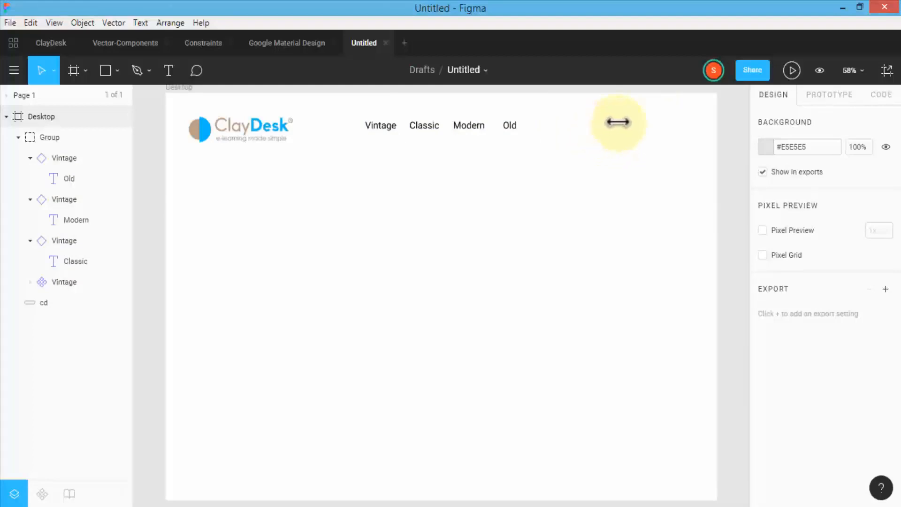
pyautogui.click(381, 128)
pyautogui.click(162, 108)
# Load the images fb.jpeg, insta.jpeg, tw.jpeg and youtube.jpeg from the Cars stock photos folder for placement
pyautogui.click(101, 70)
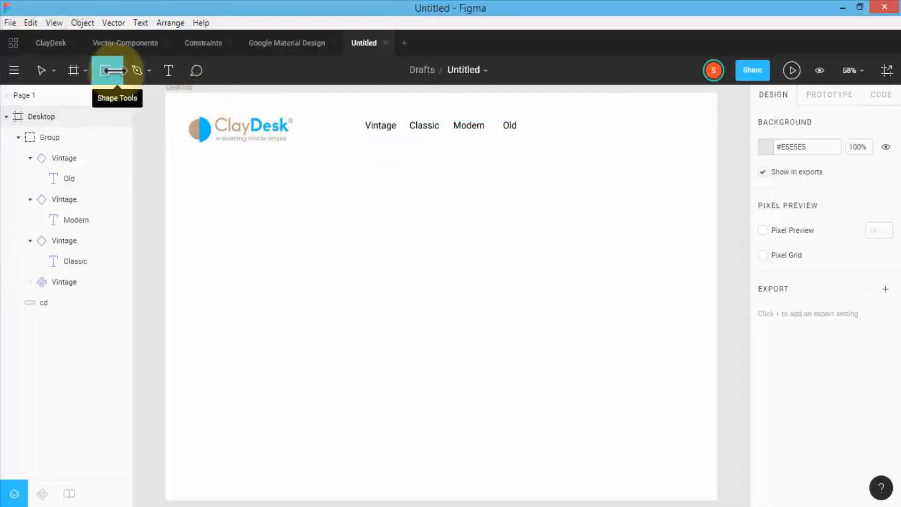
pyautogui.click(113, 70)
pyautogui.click(125, 196)
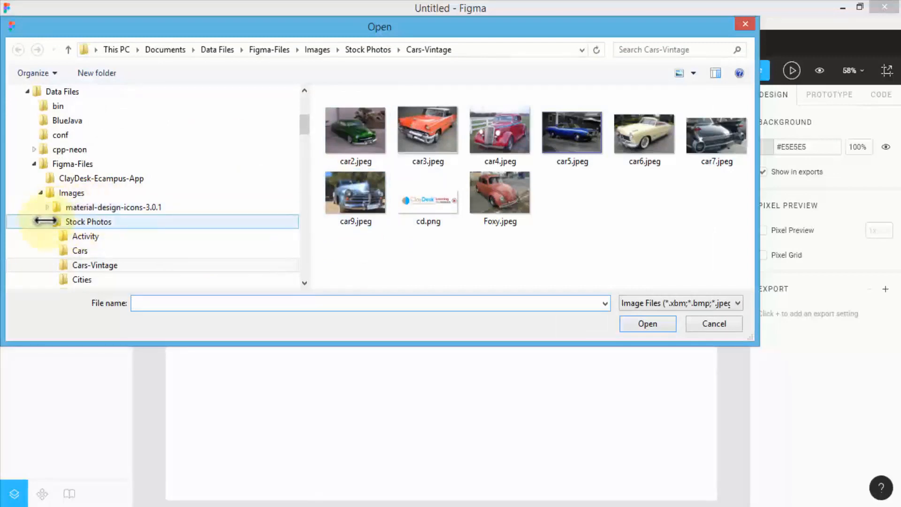
pyautogui.click(87, 250)
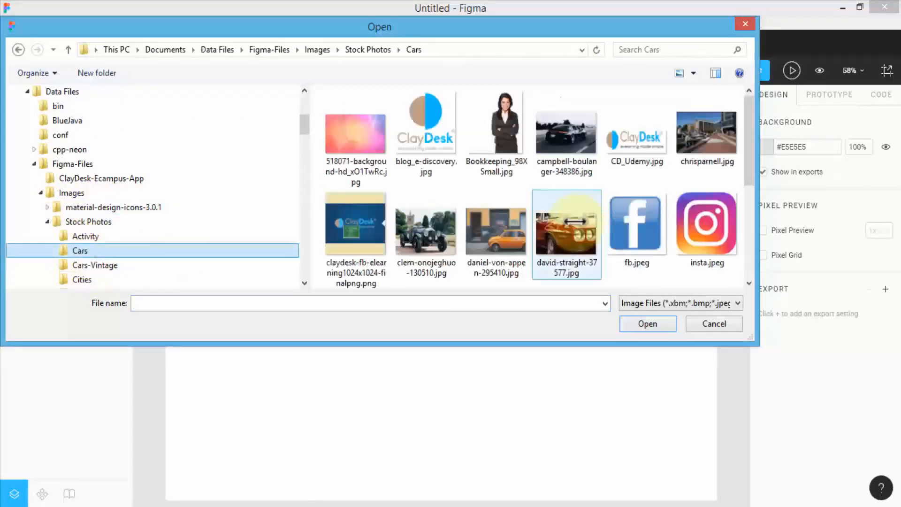
pyautogui.click(639, 256)
pyautogui.scroll(-1, 644, 192)
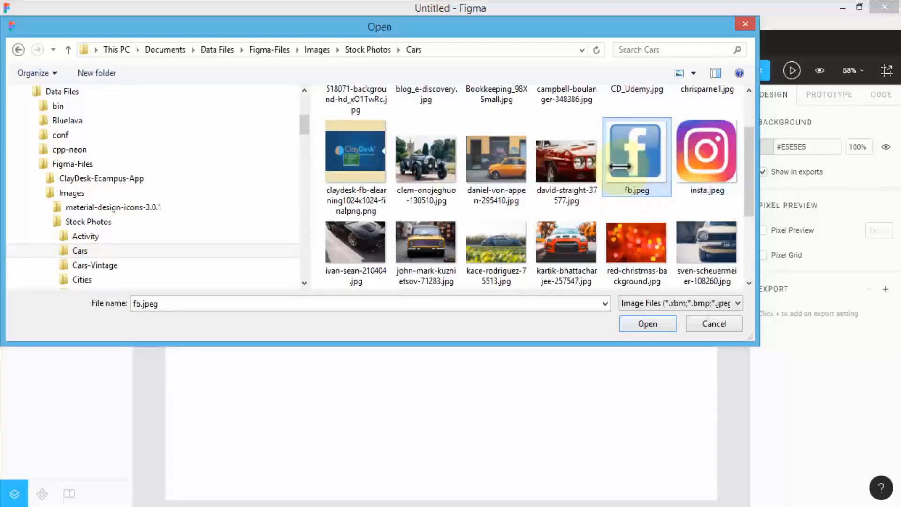
pyautogui.keyDown('ctrl'); pyautogui.click(690, 153); pyautogui.keyUp('ctrl')
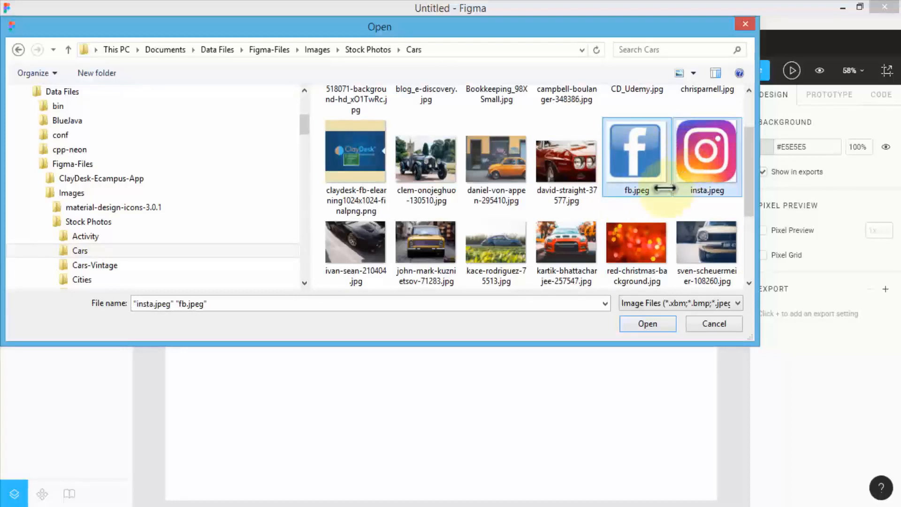
pyautogui.scroll(-1, 747, 183)
pyautogui.scroll(-3, 747, 184)
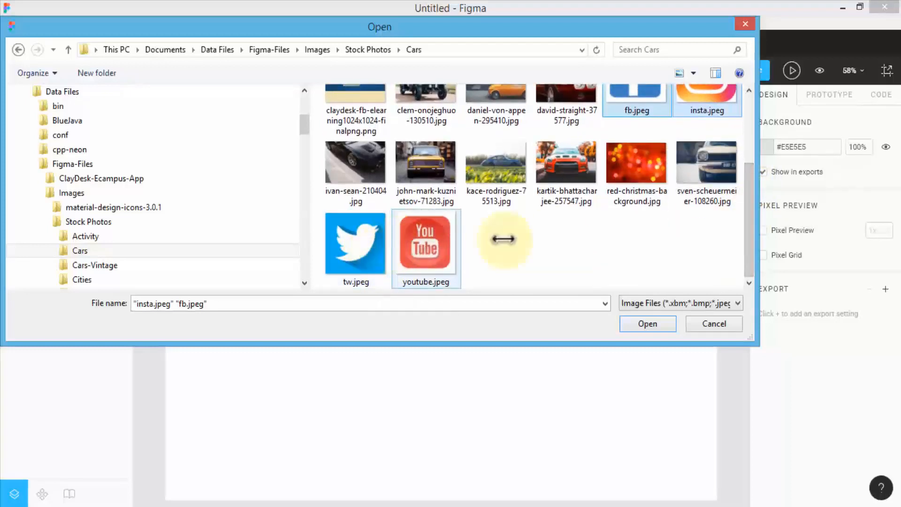
pyautogui.scroll(1, 562, 236)
pyautogui.scroll(-1, 414, 242)
pyautogui.keyDown('ctrl'); pyautogui.click(355, 243); pyautogui.keyUp('ctrl')
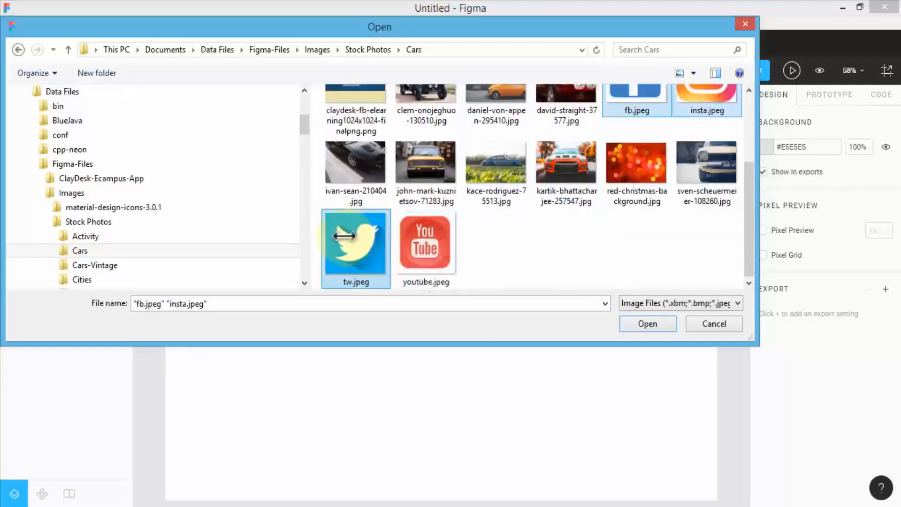
pyautogui.keyDown('ctrl'); pyautogui.click(425, 242); pyautogui.keyUp('ctrl')
pyautogui.click(646, 324)
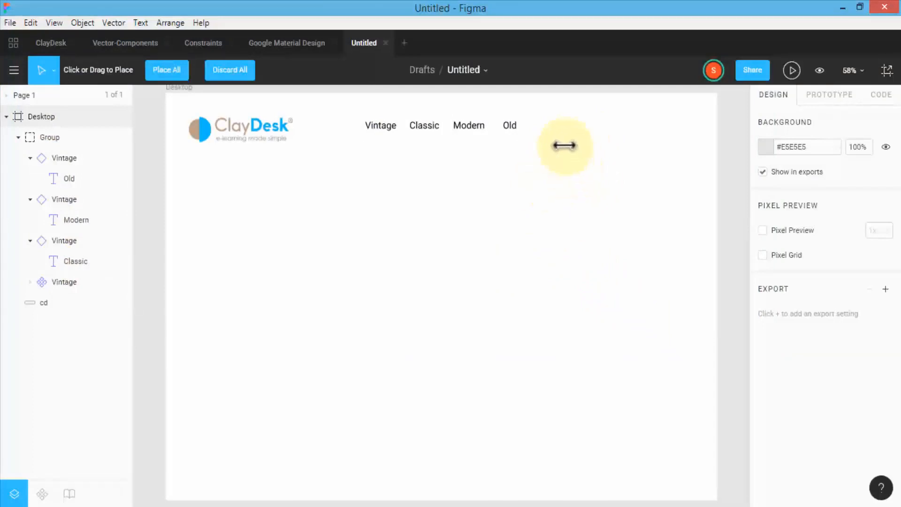
# Place the YouTube, Twitter, Instagram and Facebook images in a staggered column beside the Old item, and shift them down and left together
pyautogui.click(565, 145)
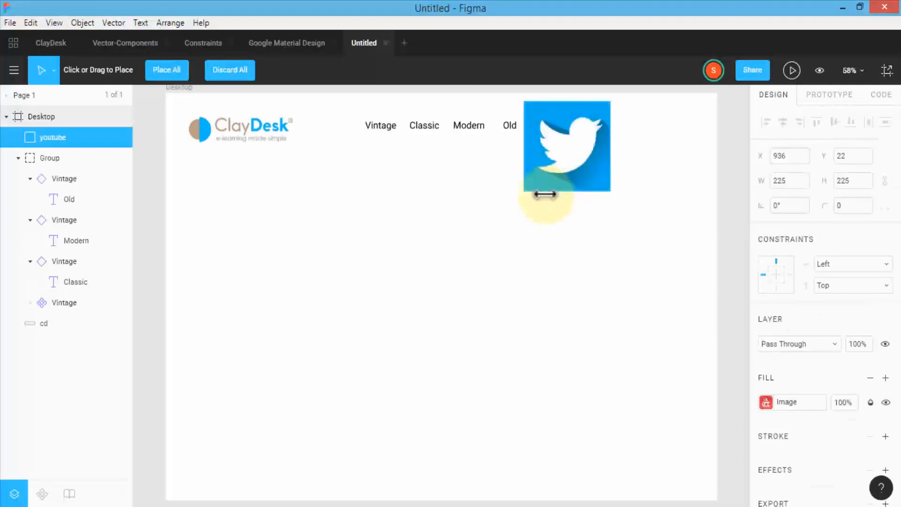
pyautogui.click(540, 202)
pyautogui.click(528, 270)
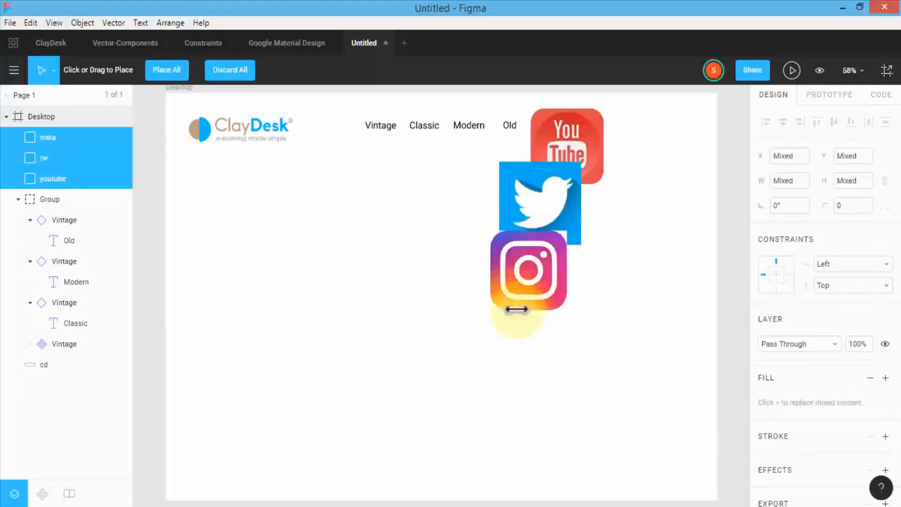
pyautogui.click(511, 339)
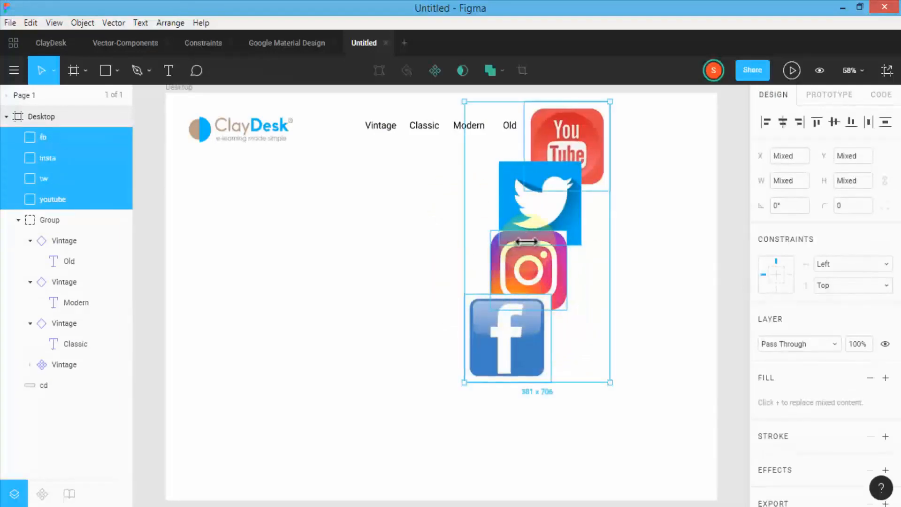
pyautogui.moveTo(597, 291); pyautogui.dragTo(547, 328)
# Shrink the YouTube image to about 60 × 60 and the Twitter, Instagram and Facebook images to about 53 × 53, lining them up in the header
pyautogui.click(553, 154)
pyautogui.moveTo(544, 222); pyautogui.dragTo(595, 122)
pyautogui.click(503, 236)
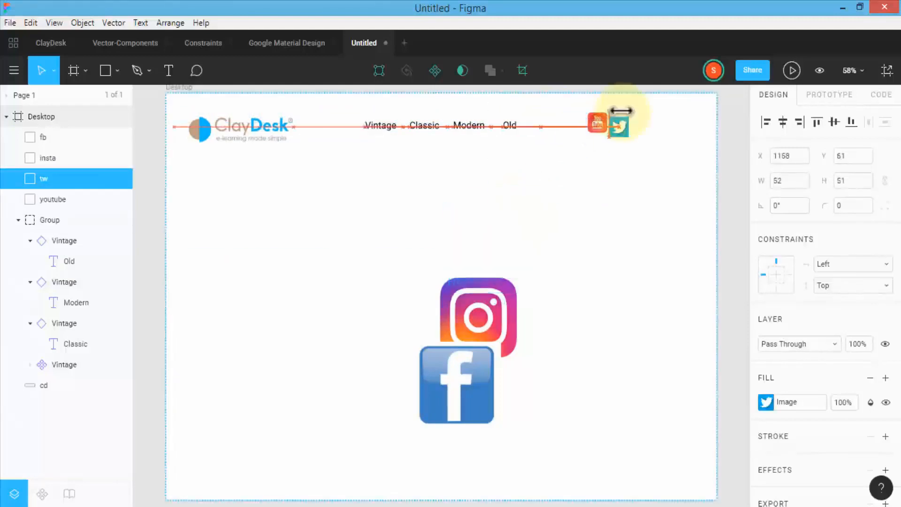
pyautogui.moveTo(619, 125); pyautogui.dragTo(624, 121)
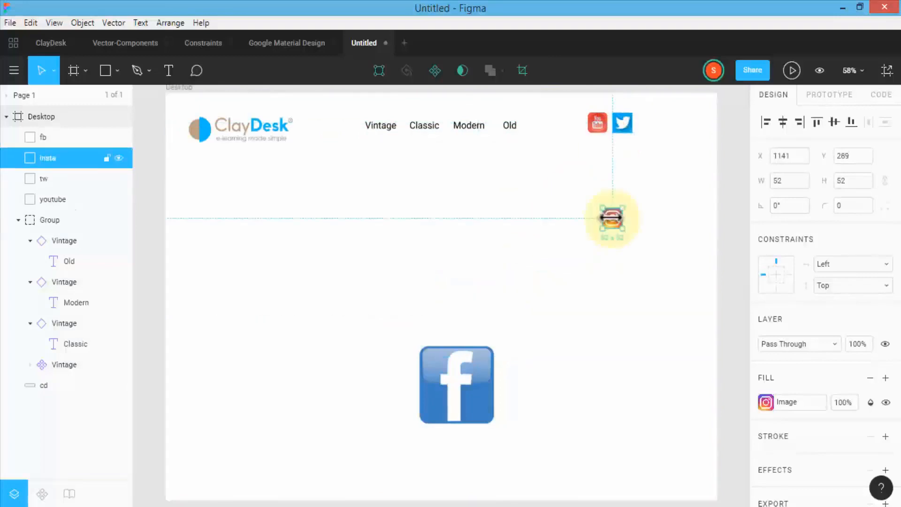
pyautogui.moveTo(609, 213); pyautogui.dragTo(645, 124)
pyautogui.click(460, 375)
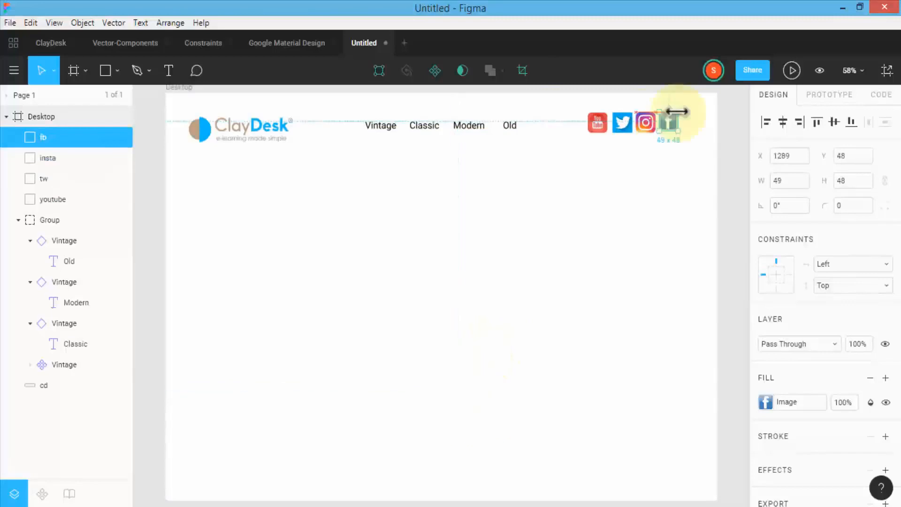
pyautogui.moveTo(675, 114); pyautogui.dragTo(678, 128)
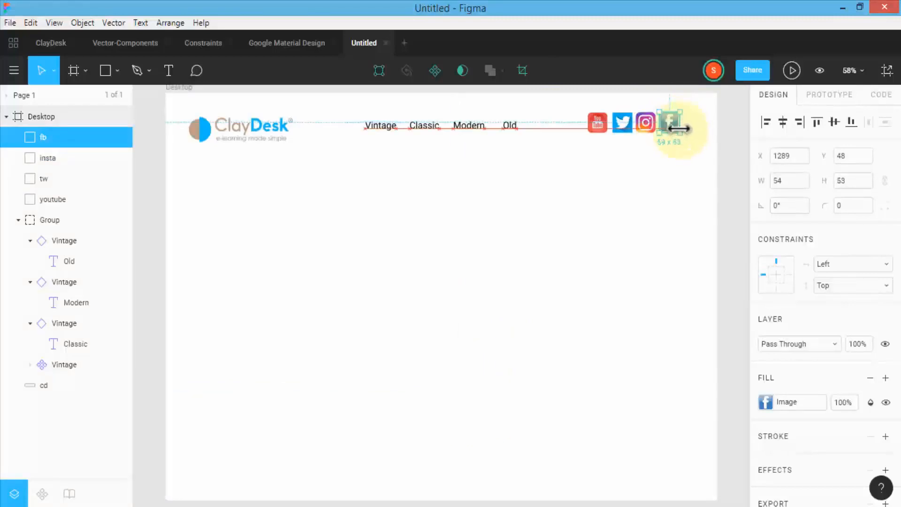
pyautogui.click(643, 123)
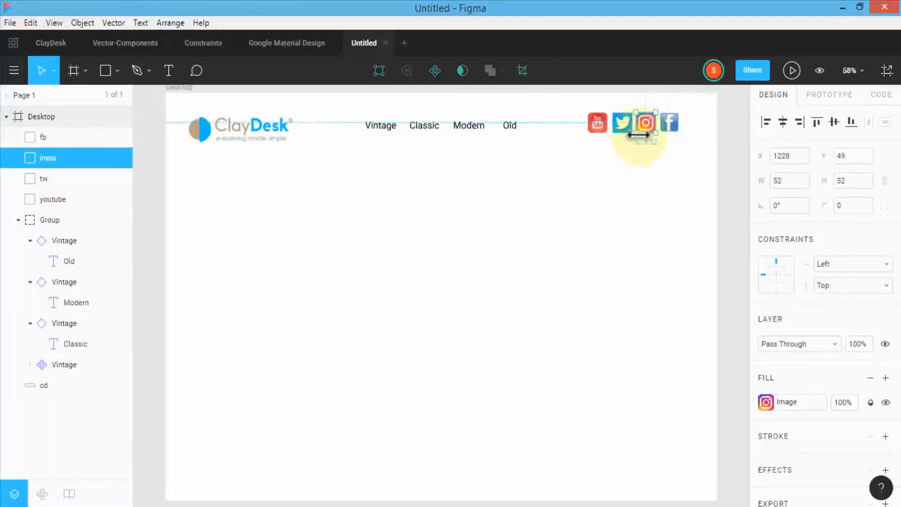
pyautogui.click(596, 123)
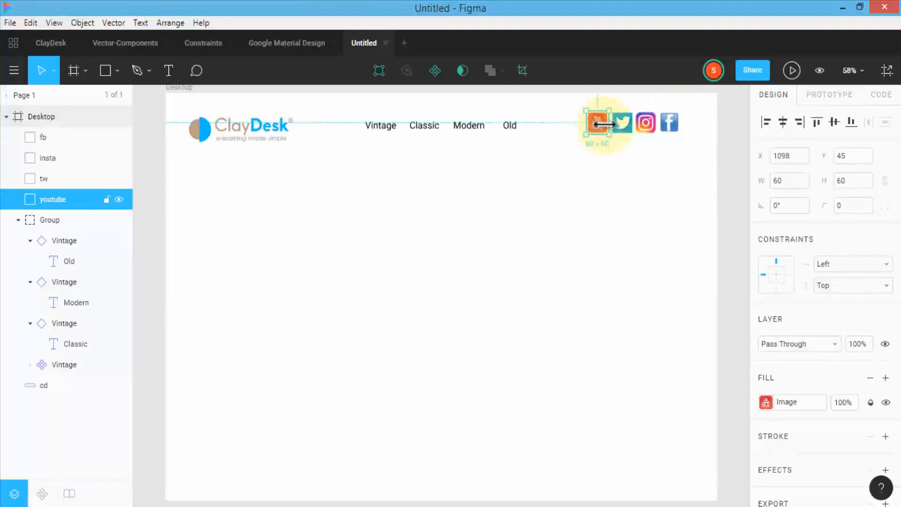
pyautogui.moveTo(595, 123); pyautogui.dragTo(591, 125)
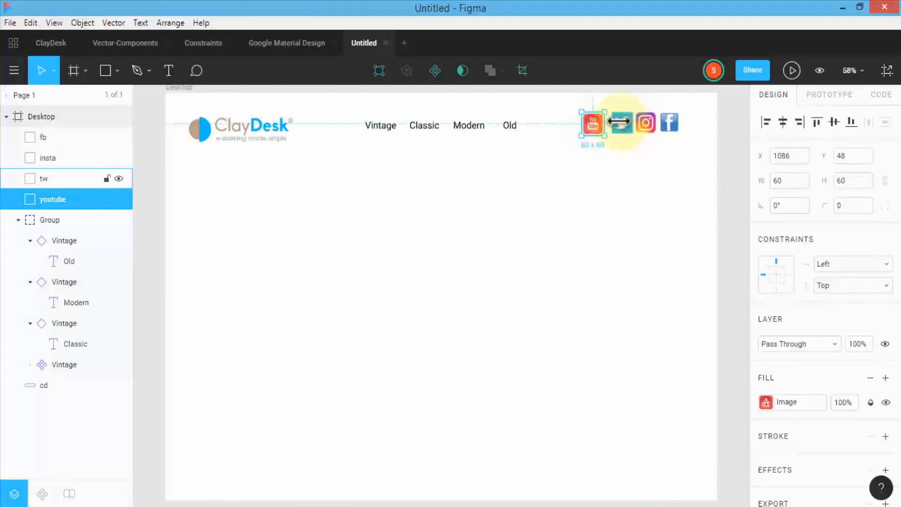
# Set the width and height of the Twitter, Instagram and Facebook icons to 60 each
pyautogui.click(619, 124)
pyautogui.doubleClick(618, 123)
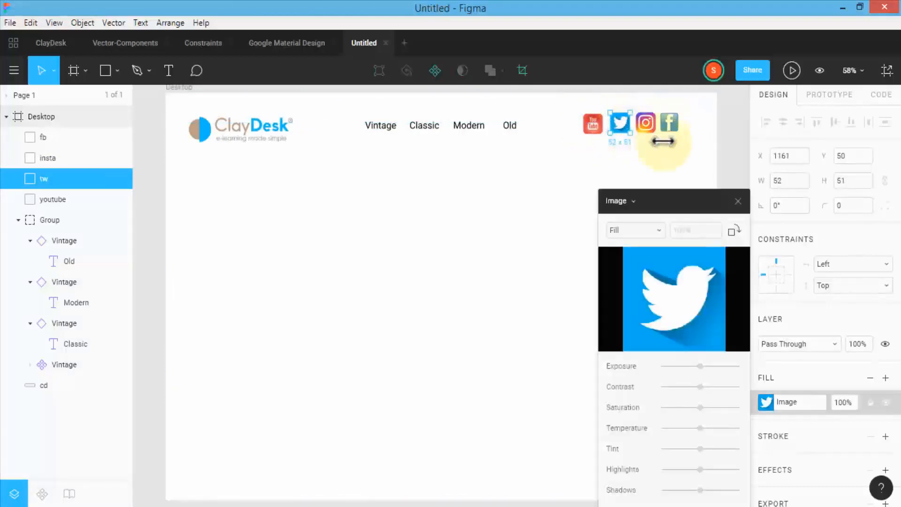
pyautogui.click(771, 176)
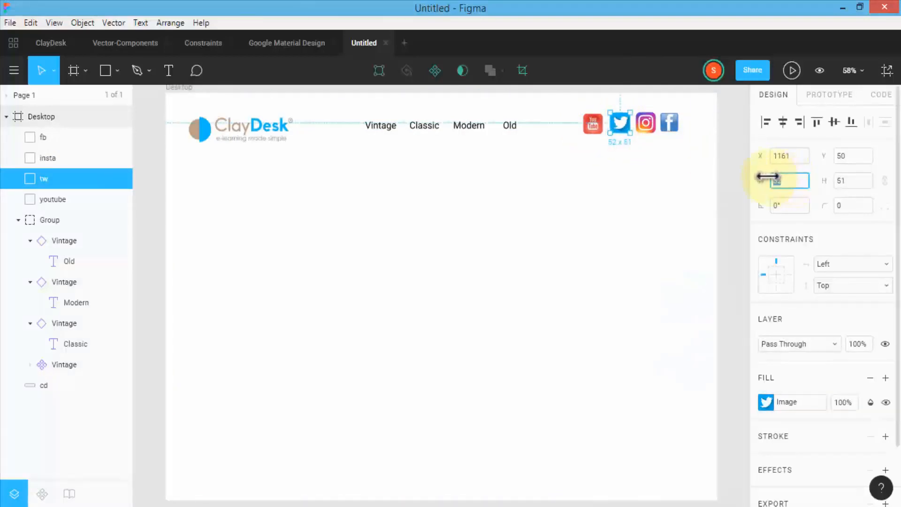
pyautogui.click(645, 124)
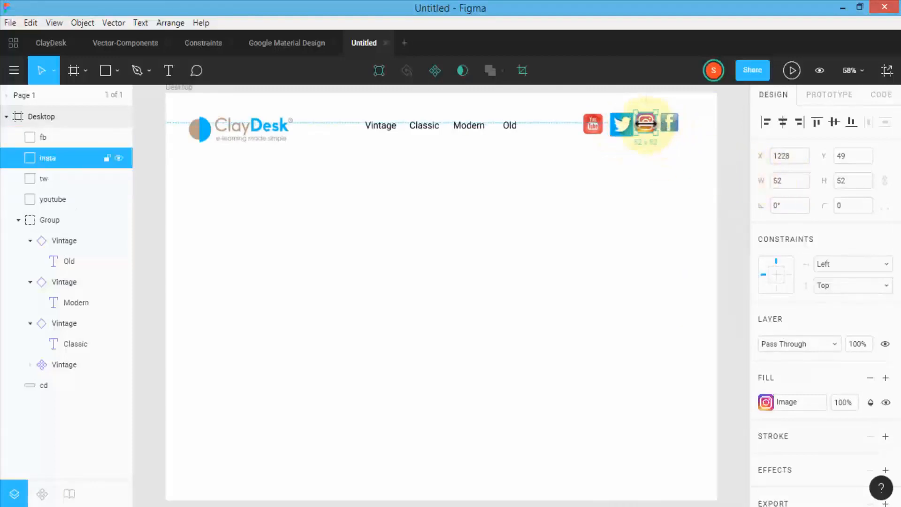
pyautogui.doubleClick(671, 123)
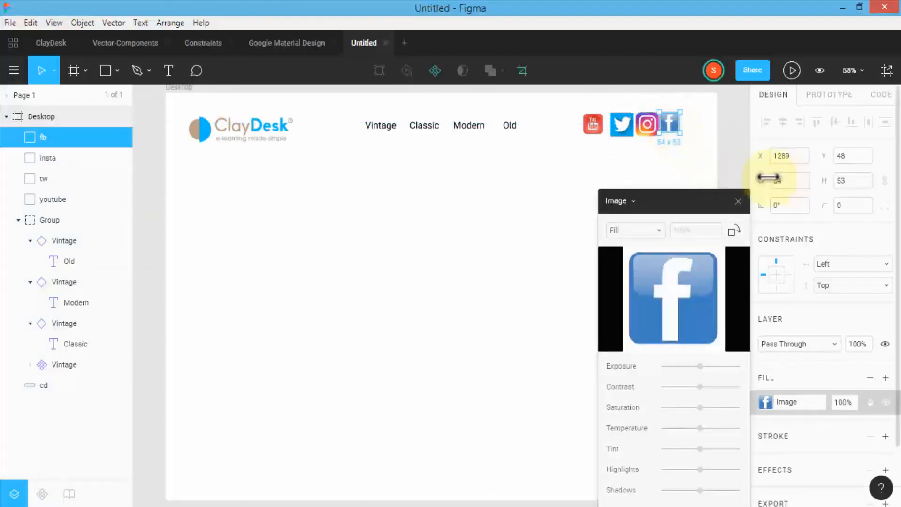
pyautogui.click(788, 180)
pyautogui.write('60')
pyautogui.press('Tab')
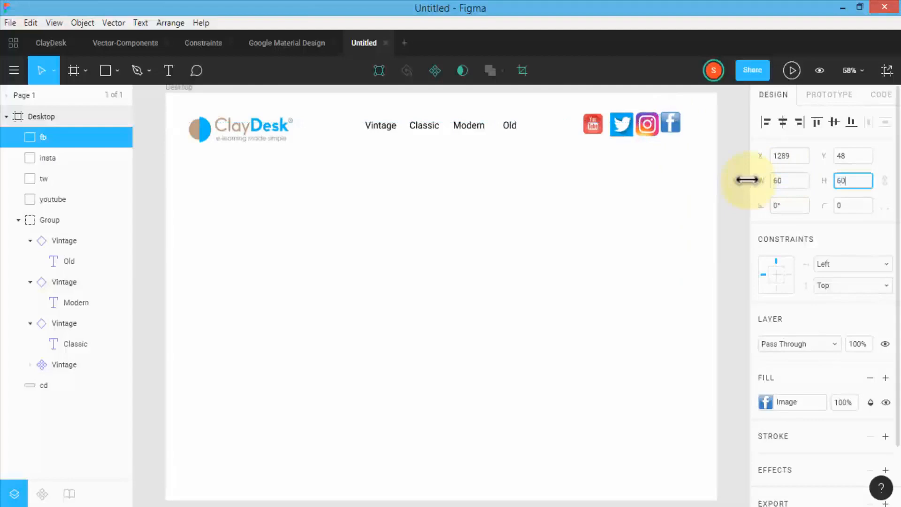
pyautogui.press('Return')
# Space the four social icons evenly about 11 px apart at Y 48, with YouTube at about X 1076 and Twitter at about X 1147
pyautogui.click(592, 126)
pyautogui.moveTo(621, 124); pyautogui.dragTo(614, 123)
pyautogui.moveTo(647, 123); pyautogui.dragTo(635, 122)
pyautogui.click(662, 123)
pyautogui.hotkey('ctrl', '0')
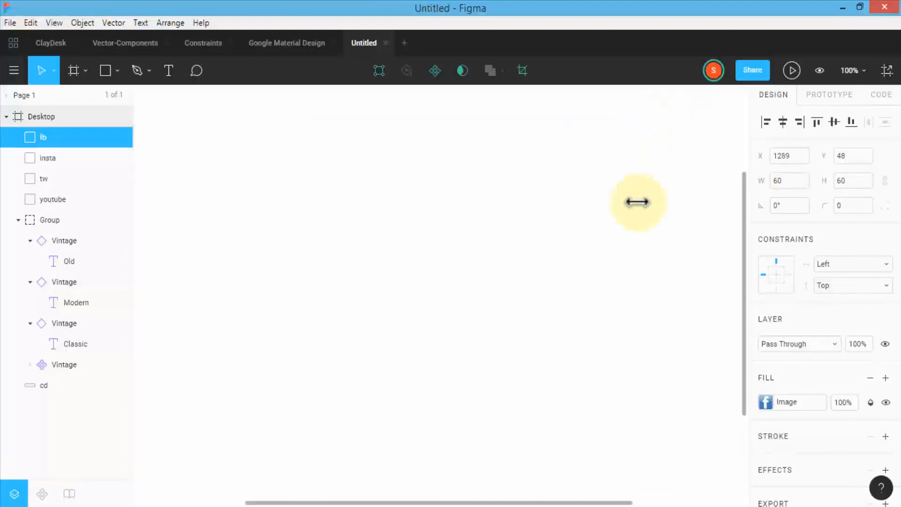
pyautogui.scroll(3, 632, 242)
pyautogui.scroll(3, 632, 241)
pyautogui.moveTo(609, 500); pyautogui.dragTo(728, 496)
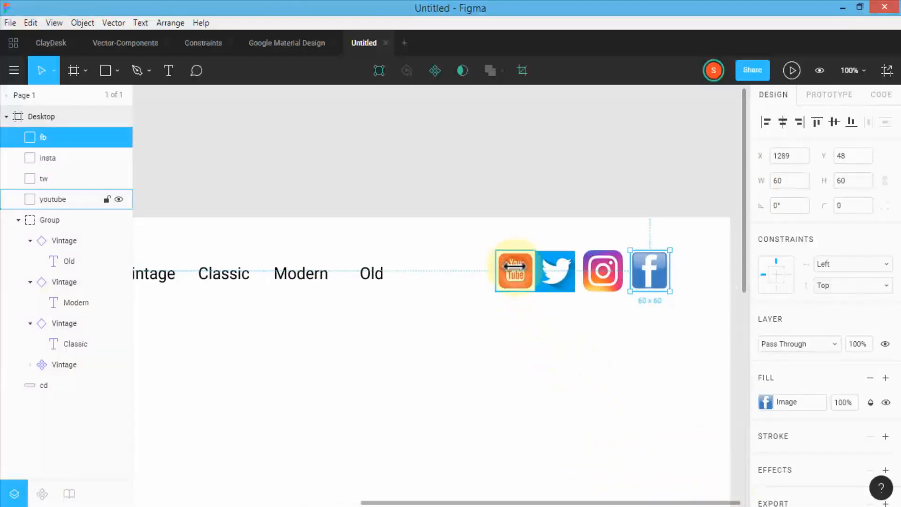
pyautogui.click(554, 270)
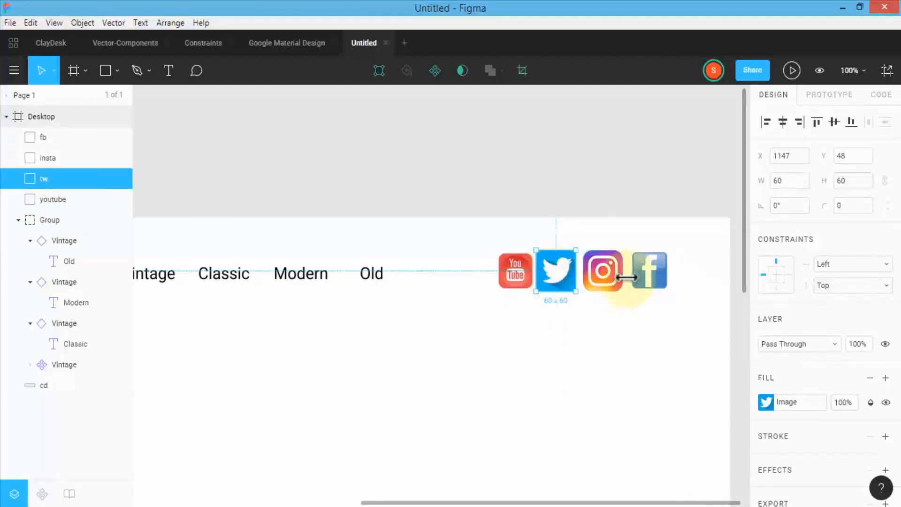
pyautogui.moveTo(514, 275); pyautogui.dragTo(512, 276)
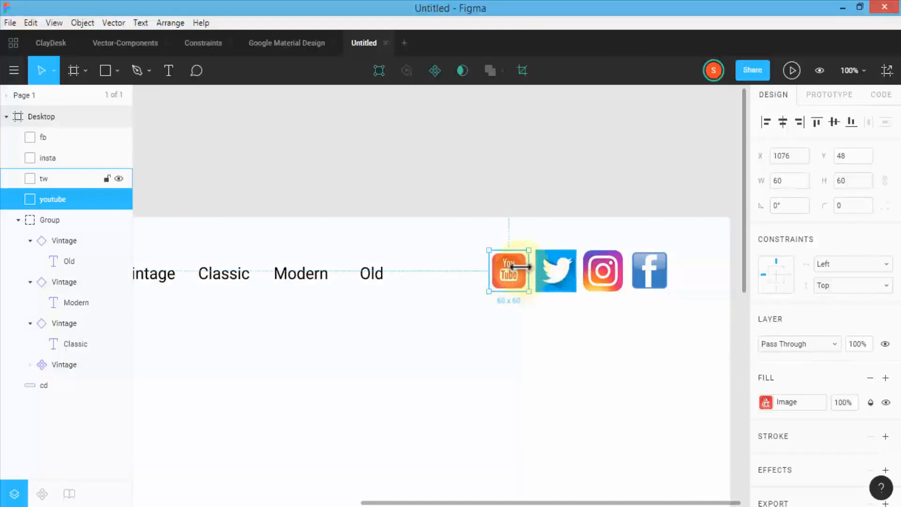
# Group the YouTube, Twitter, Instagram and Facebook icons and rename the group SocialIcons
pyautogui.moveTo(464, 233); pyautogui.dragTo(685, 306)
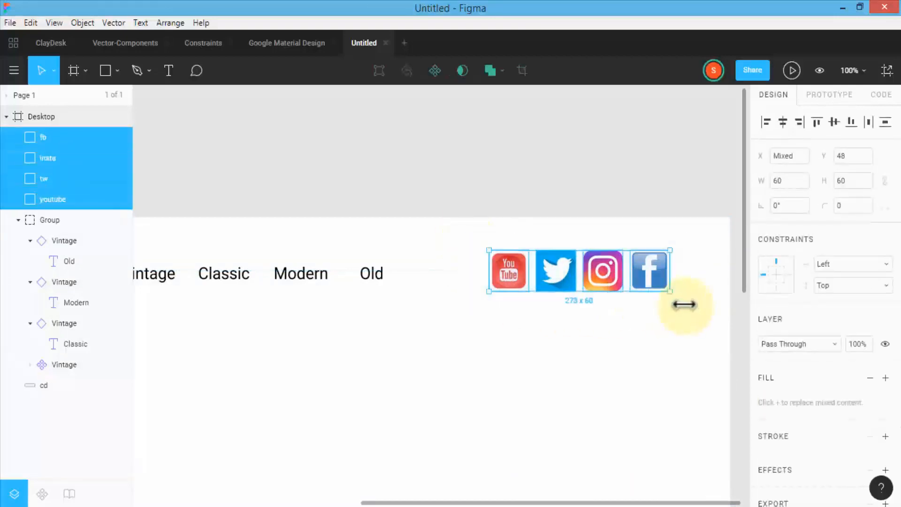
pyautogui.rightClick(556, 267)
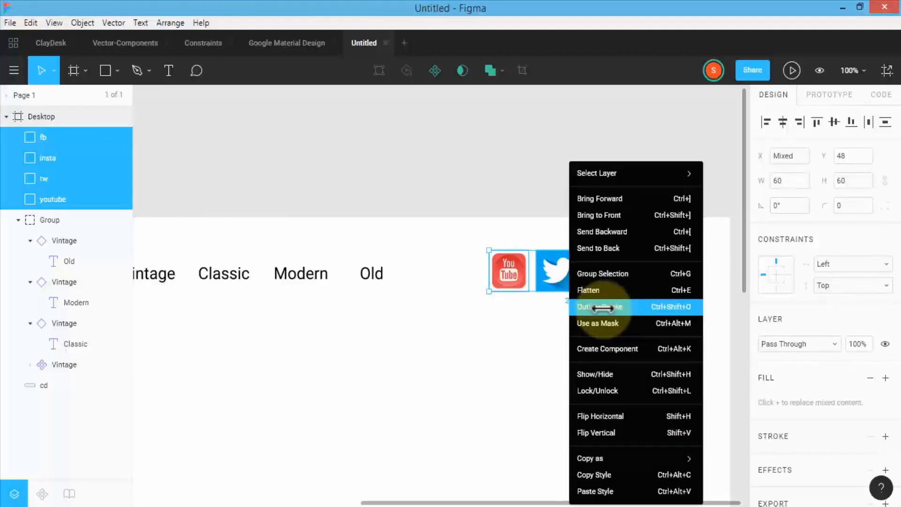
pyautogui.click(605, 273)
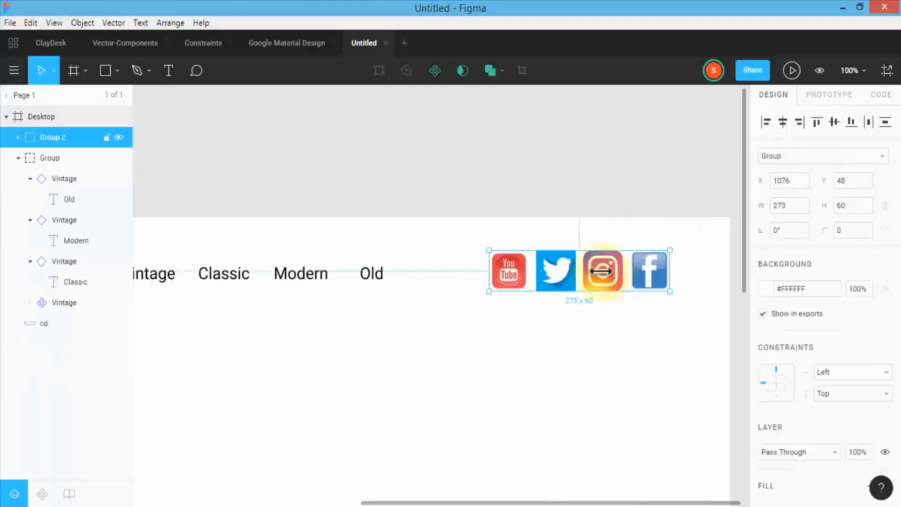
pyautogui.doubleClick(49, 137)
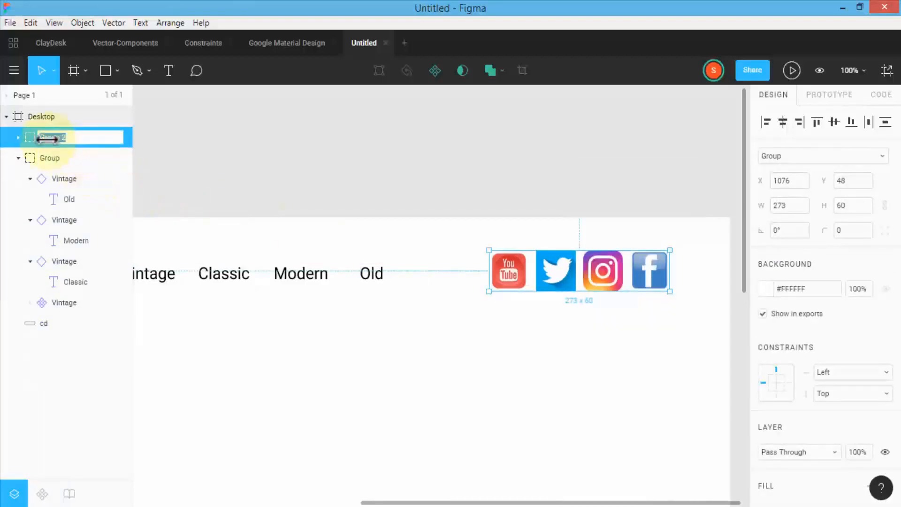
pyautogui.press('Return')
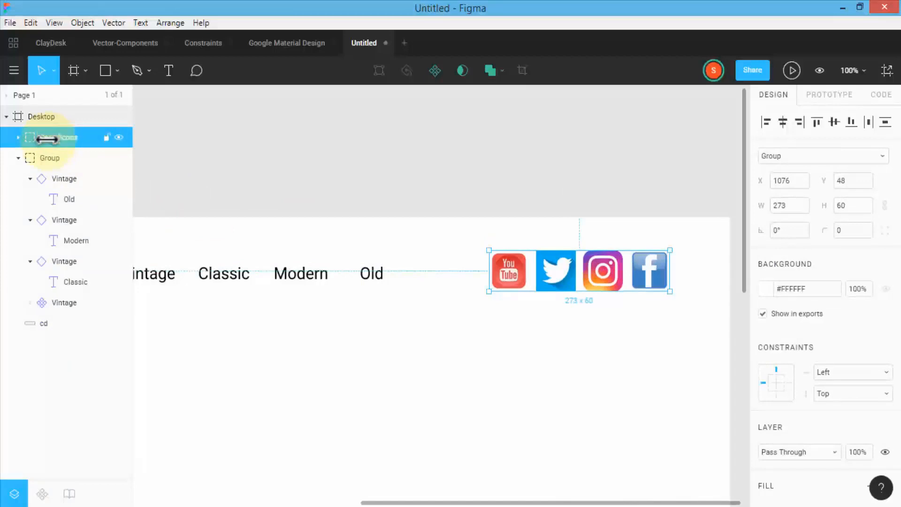
# Rename the group holding the Vintage, Classic, Modern and Old navigation items as Top-Text
pyautogui.click(49, 157)
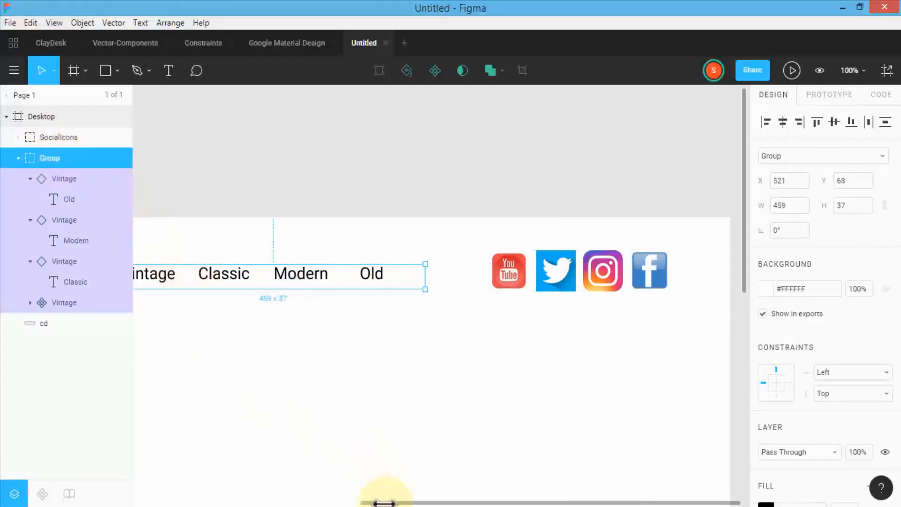
pyautogui.moveTo(388, 502); pyautogui.dragTo(295, 503)
pyautogui.doubleClick(50, 158)
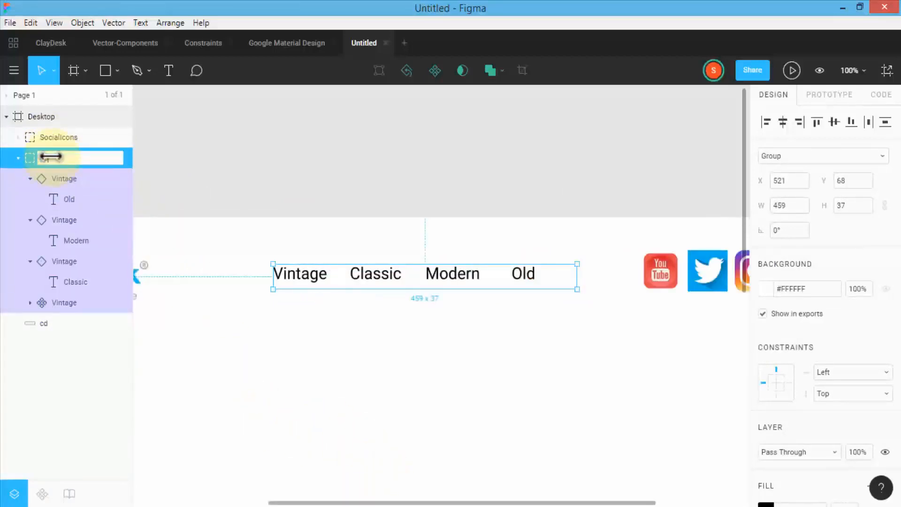
pyautogui.write('Segment')
pyautogui.press('Return')
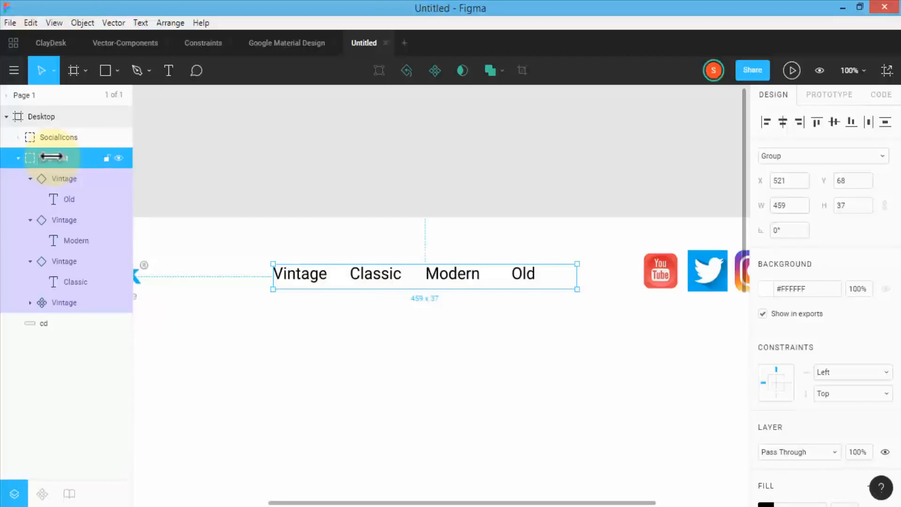
pyautogui.click(328, 399)
# Place the cream vintage car photo, the JPG ending in 108260 from the Cars folder, on the Desktop frame below the header
pyautogui.moveTo(455, 503); pyautogui.dragTo(478, 502)
pyautogui.scroll(-3, 344, 374)
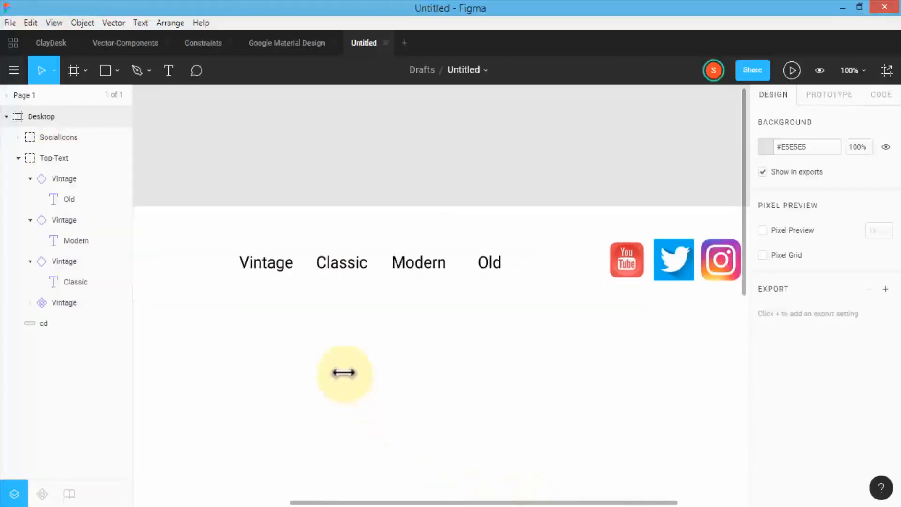
pyautogui.hotkey('ctrl', '-')
pyautogui.scroll(-2, 661, 350)
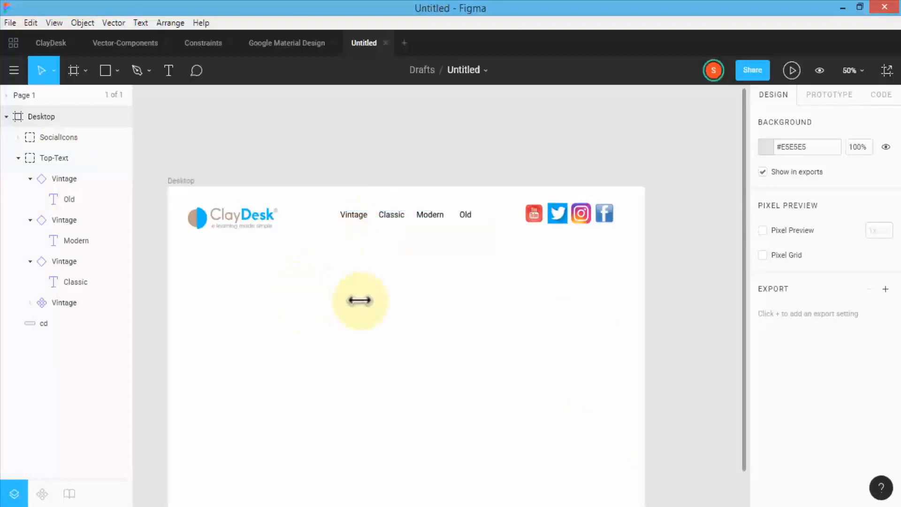
pyautogui.click(116, 70)
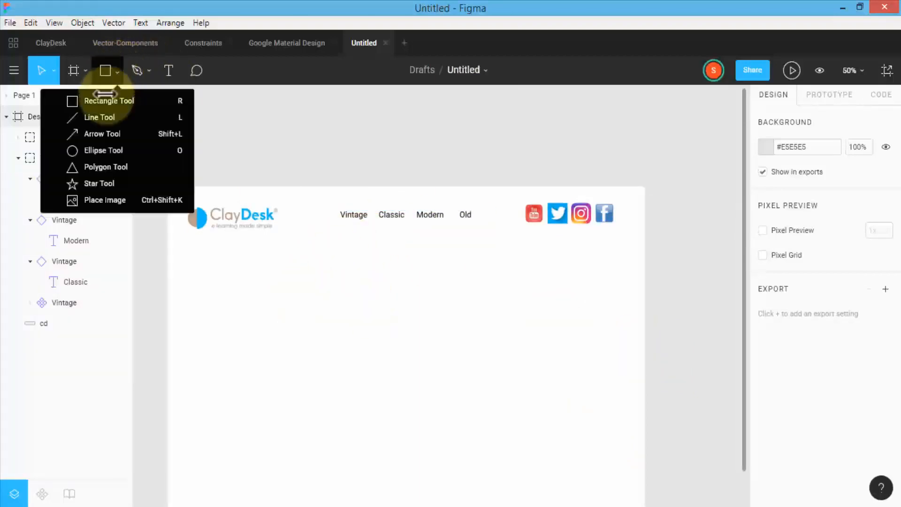
pyautogui.click(116, 201)
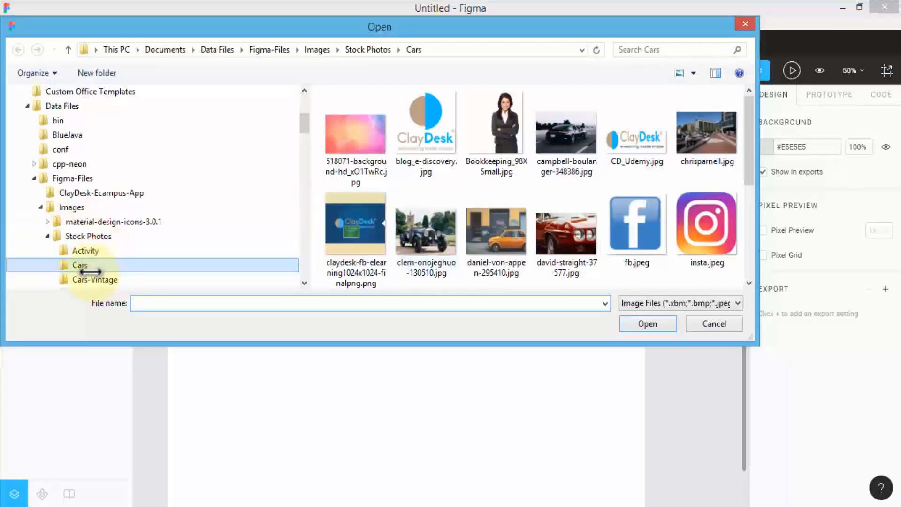
pyautogui.click(496, 229)
pyautogui.scroll(-3, 488, 223)
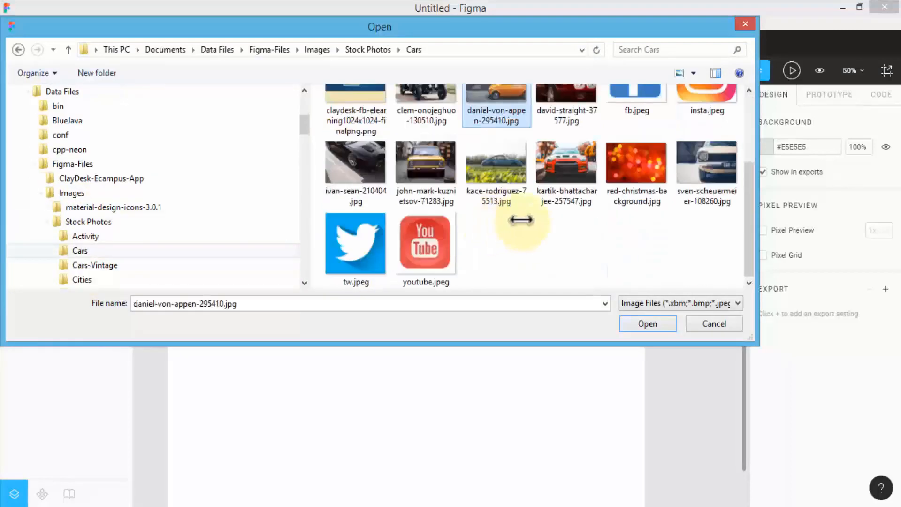
pyautogui.click(691, 169)
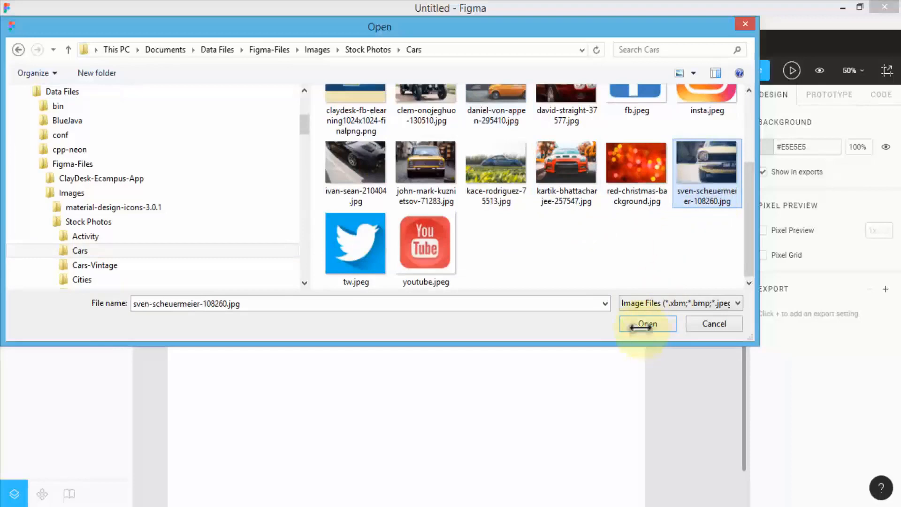
pyautogui.click(506, 309)
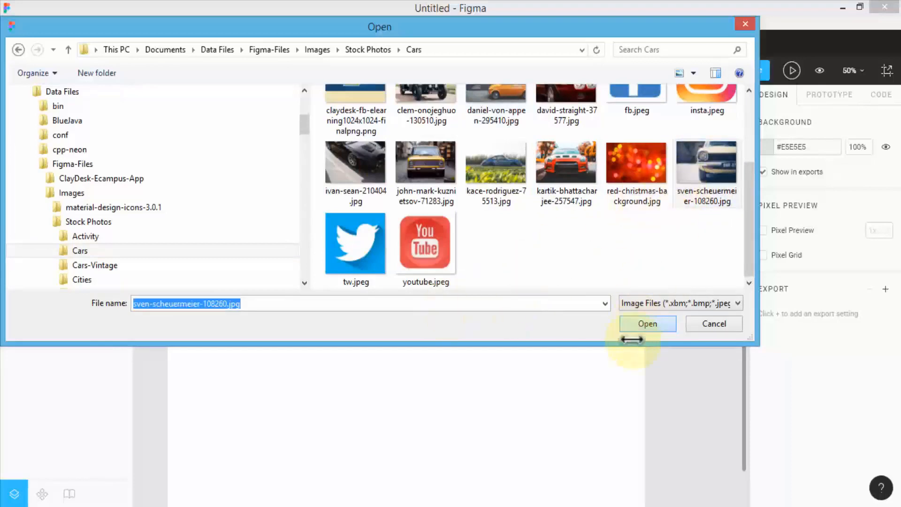
pyautogui.click(630, 324)
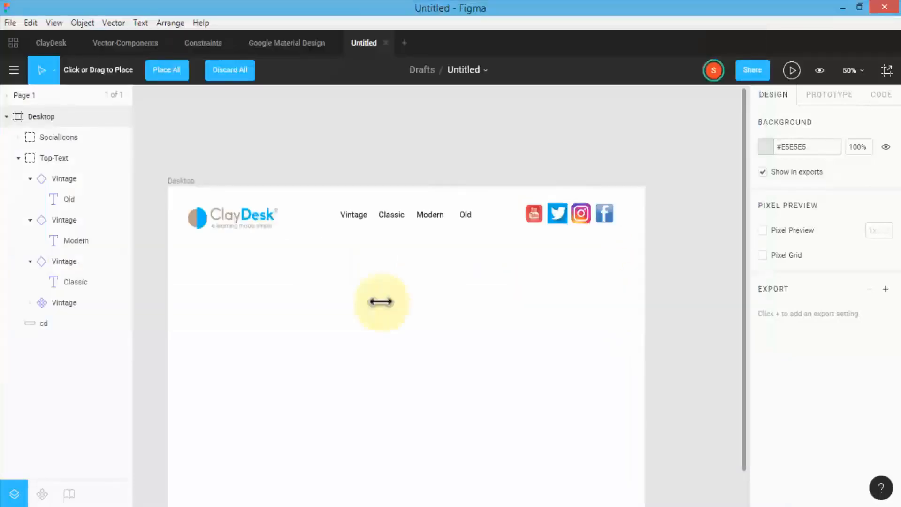
pyautogui.click(380, 302)
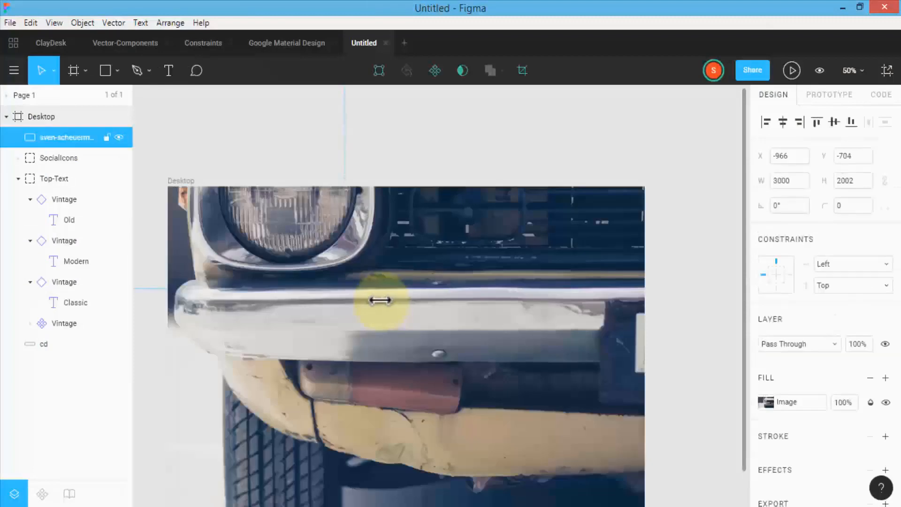
# Set the car image's width and height to 1000 each
pyautogui.click(791, 179)
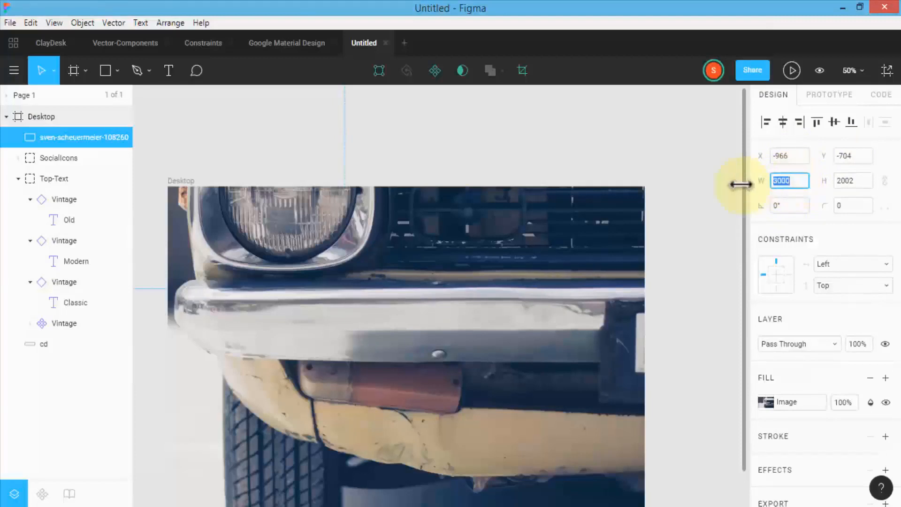
pyautogui.press('Tab')
pyautogui.write('1000')
pyautogui.press('Return')
# Move the car image below the navigation and social icons and resize it to about 709 × 516 at about X 640, Y 254
pyautogui.click(786, 157)
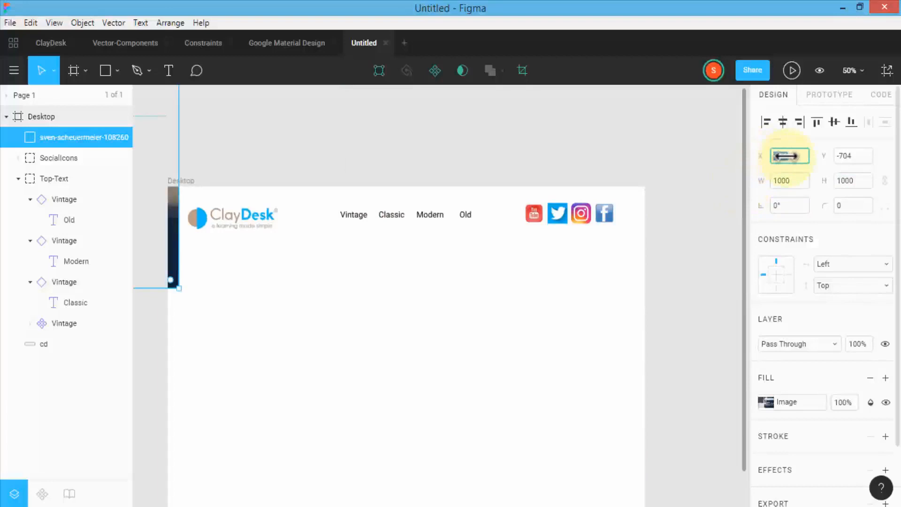
pyautogui.moveTo(818, 148); pyautogui.dragTo(604, 396)
pyautogui.moveTo(501, 327); pyautogui.dragTo(513, 342)
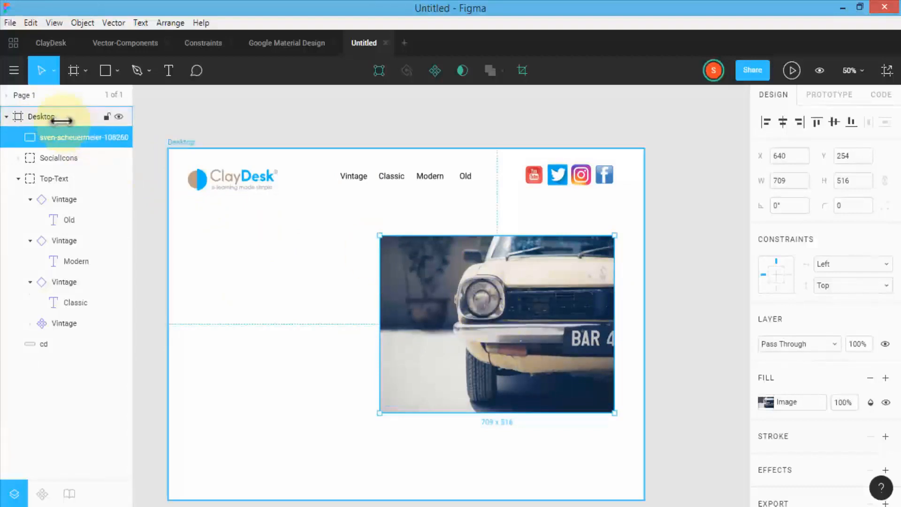
# Add a layout grid to the Desktop frame and change it to 12 columns
pyautogui.click(46, 115)
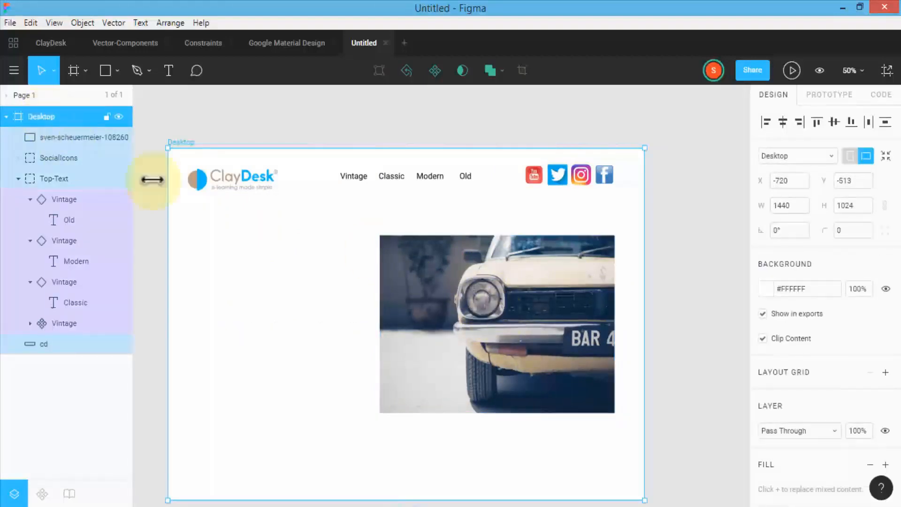
pyautogui.click(884, 370)
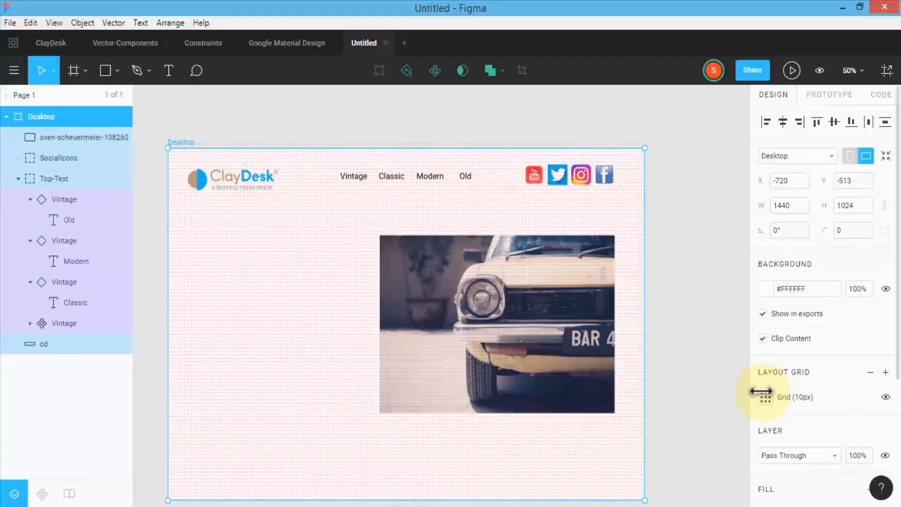
pyautogui.click(760, 392)
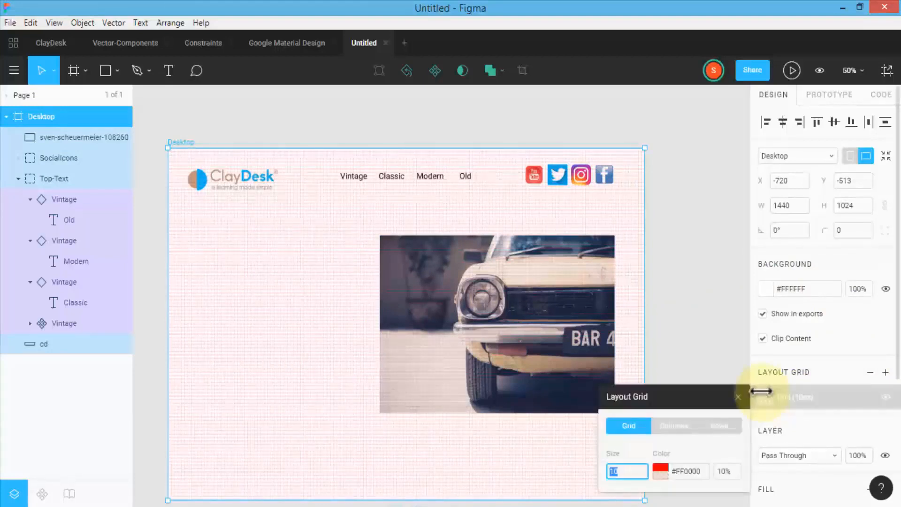
pyautogui.click(673, 425)
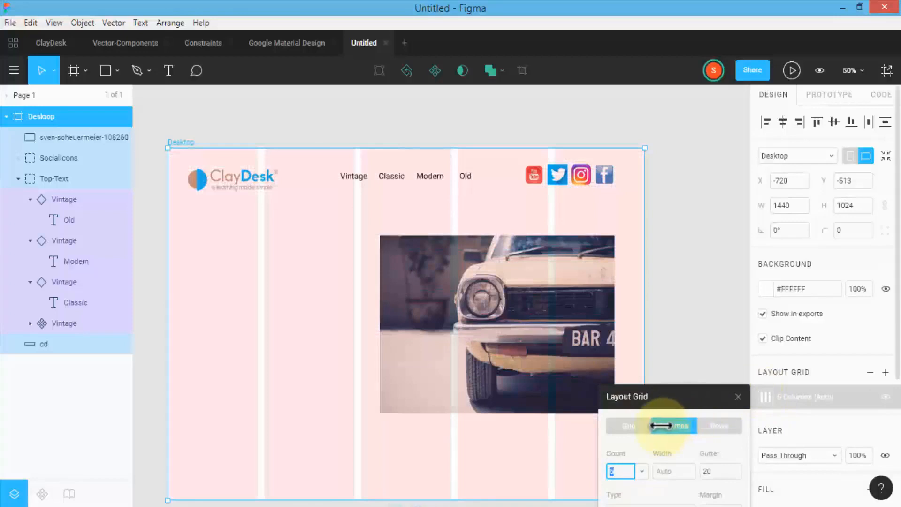
pyautogui.write('12')
pyautogui.press('Return')
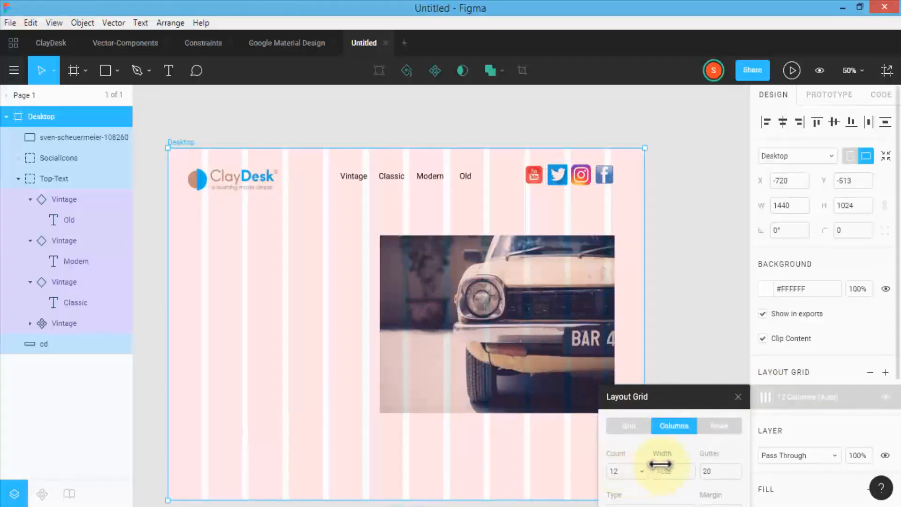
# Switch the Desktop frame's layout grid to rows and lower its red color opacity to 5%
pyautogui.click(717, 424)
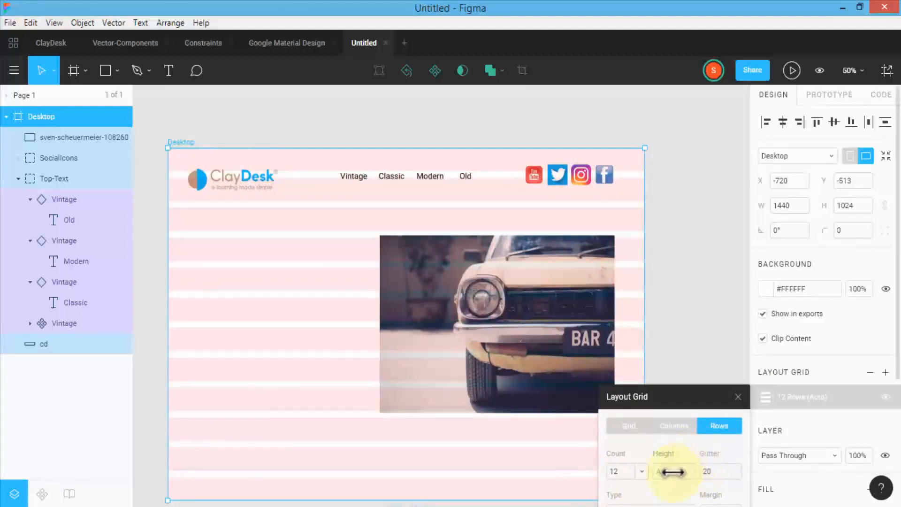
pyautogui.moveTo(680, 395); pyautogui.dragTo(690, 308)
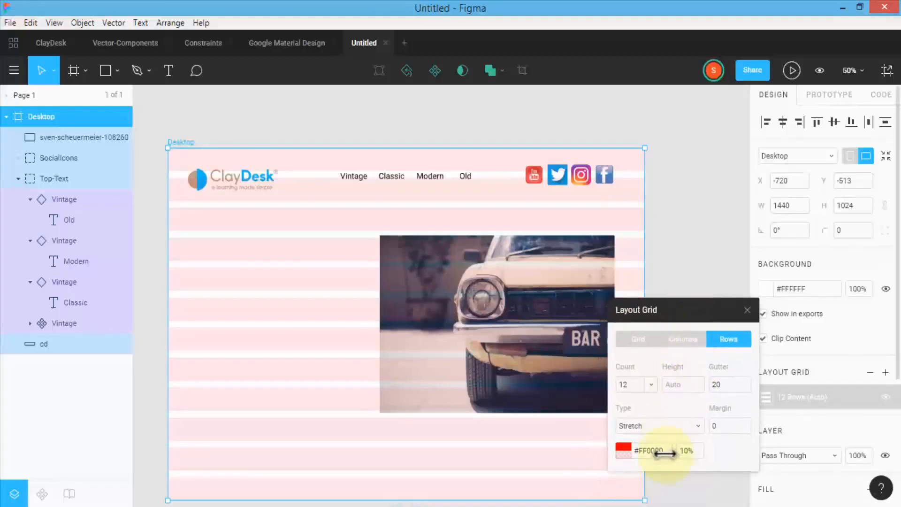
pyautogui.click(620, 449)
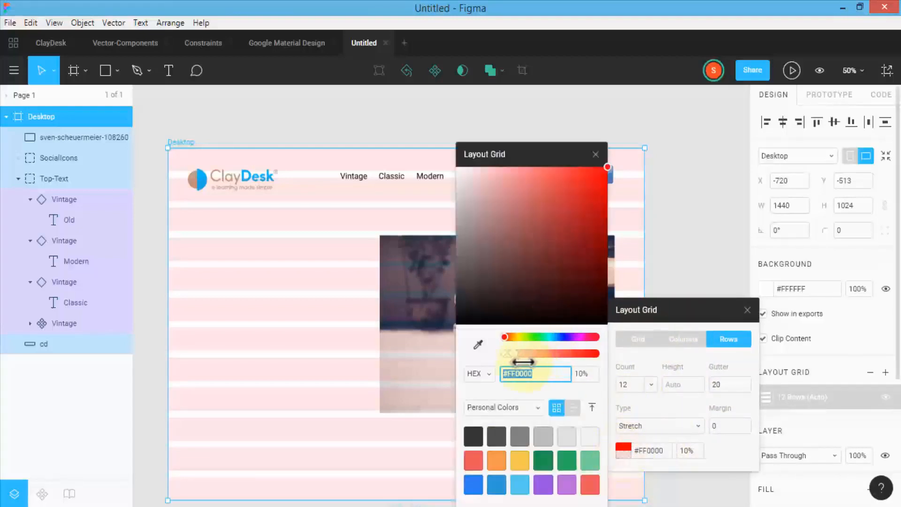
pyautogui.moveTo(512, 353); pyautogui.dragTo(507, 352)
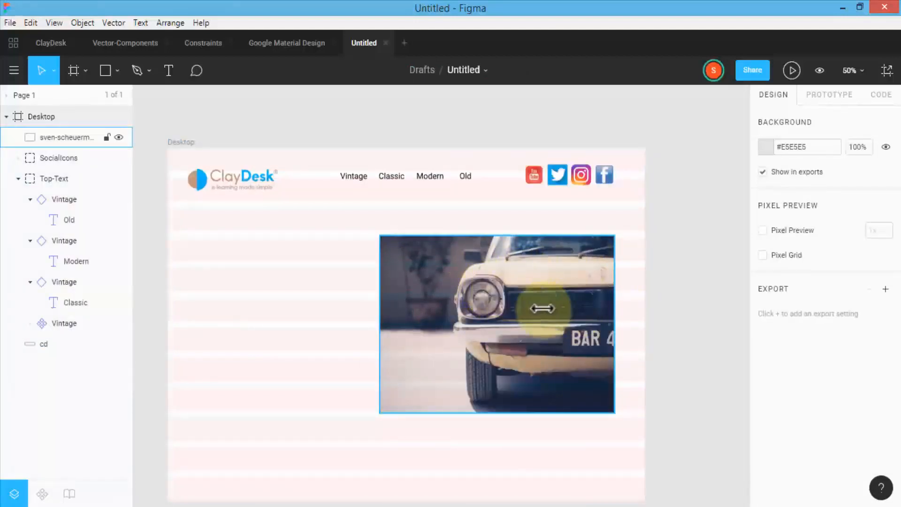
# Raise the car image to about Y 198 and switch the Desktop frame's layout grid back to columns
pyautogui.moveTo(534, 306); pyautogui.dragTo(522, 284)
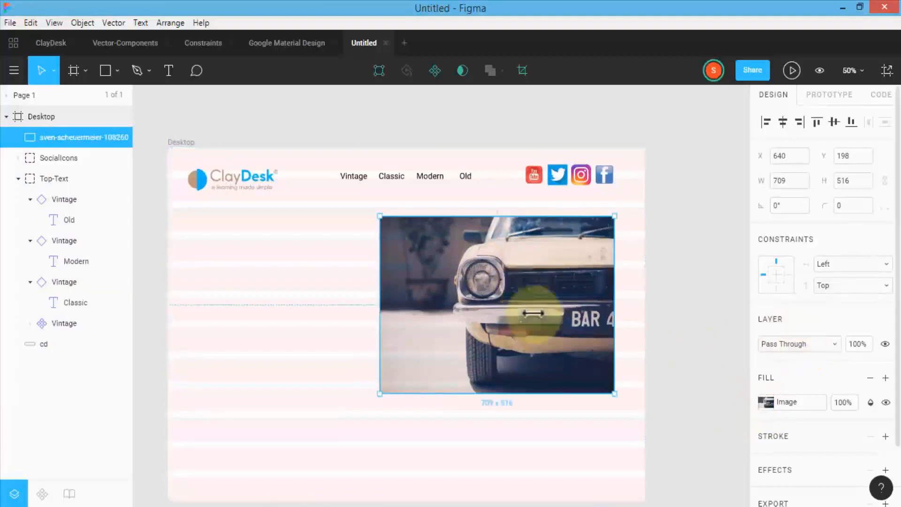
pyautogui.click(38, 117)
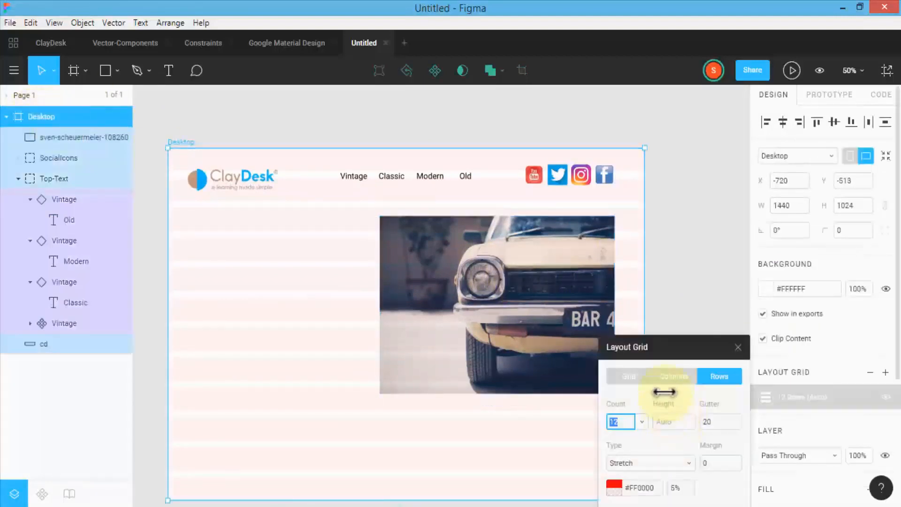
pyautogui.click(669, 376)
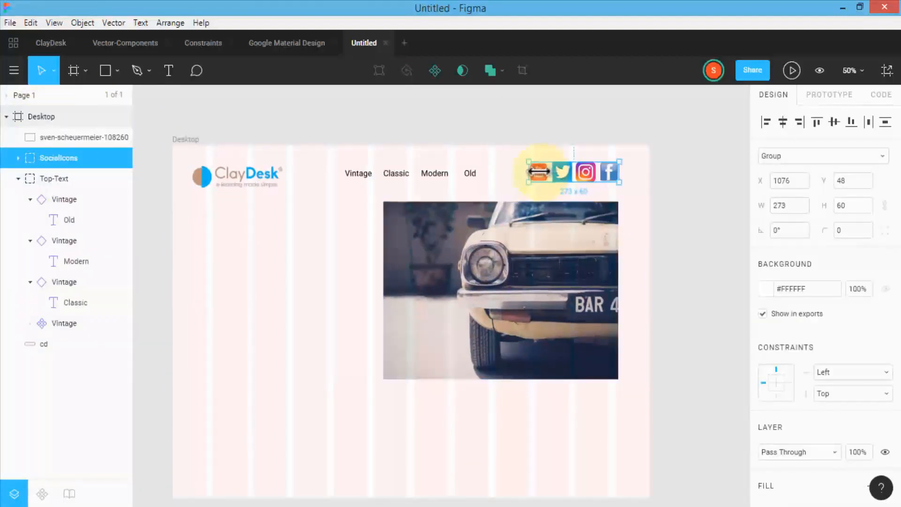
# Nudge the SocialIcons group slightly left and down, and reposition the car image at about X 637, Y 254
pyautogui.moveTo(539, 172); pyautogui.dragTo(536, 174)
pyautogui.moveTo(569, 330)
pyautogui.mouseDown()
pyautogui.moveTo(569, 282)
pyautogui.moveTo(562, 290)
pyautogui.moveTo(569, 350)
pyautogui.moveTo(566, 324)
pyautogui.mouseUp()
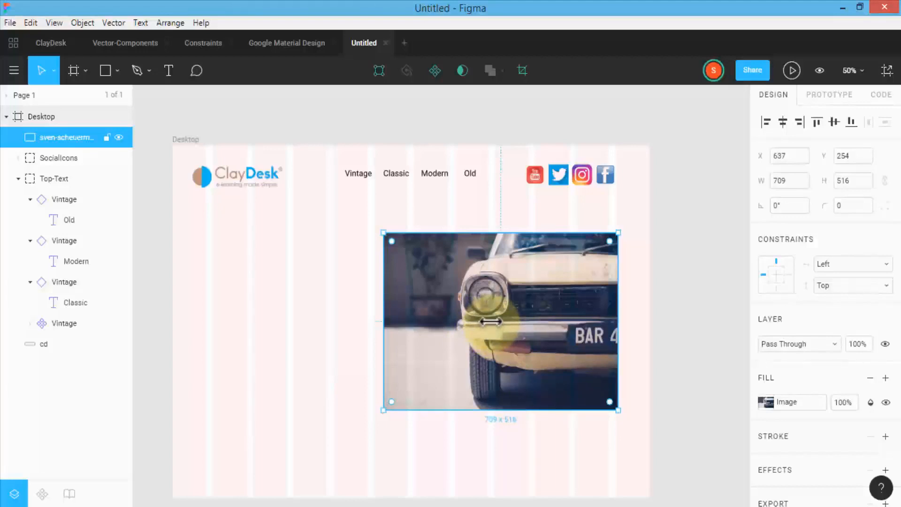
# View the adjustment options for the car image's fill
pyautogui.doubleClick(522, 313)
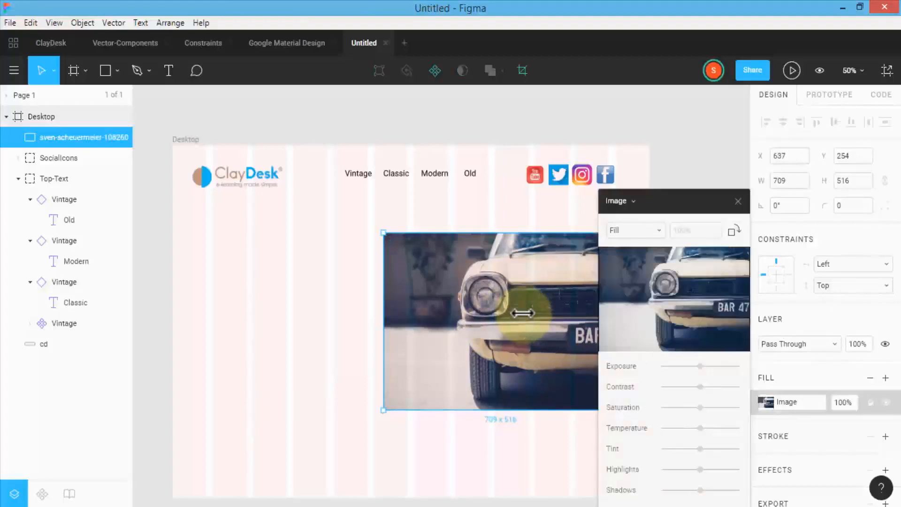
pyautogui.moveTo(691, 195); pyautogui.dragTo(691, 168)
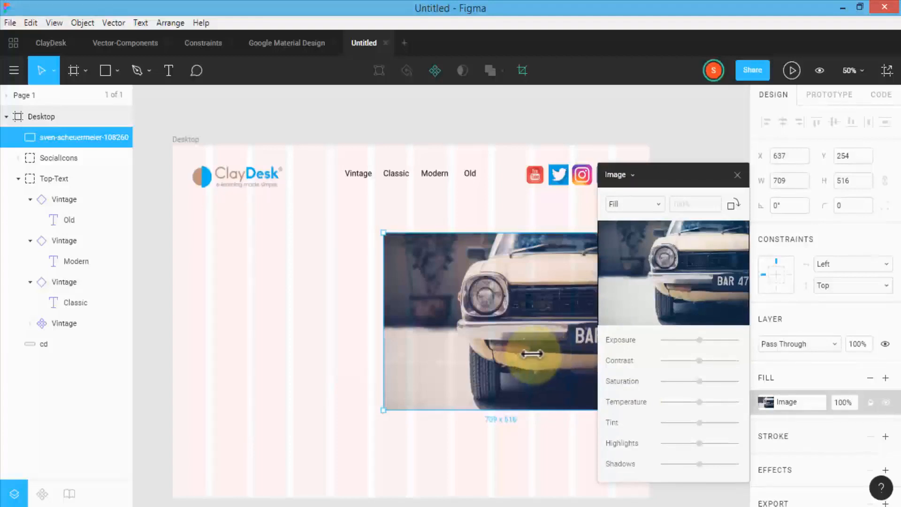
pyautogui.click(737, 174)
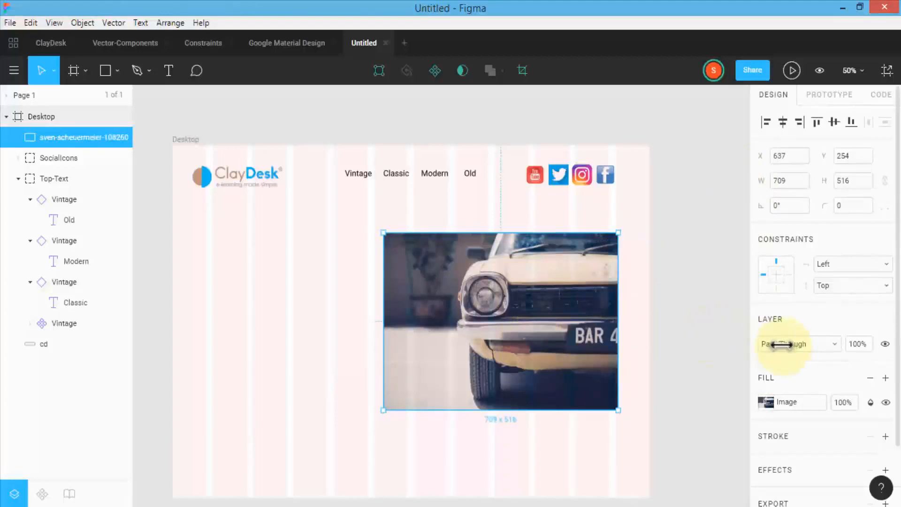
# Set the car image's layer blend mode to Multiply and its opacity to 50%
pyautogui.click(835, 344)
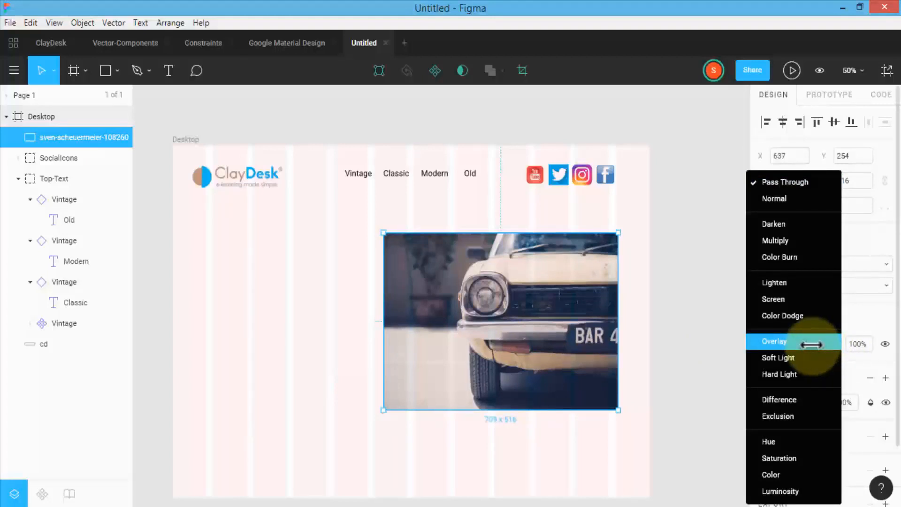
pyautogui.click(794, 242)
pyautogui.click(851, 338)
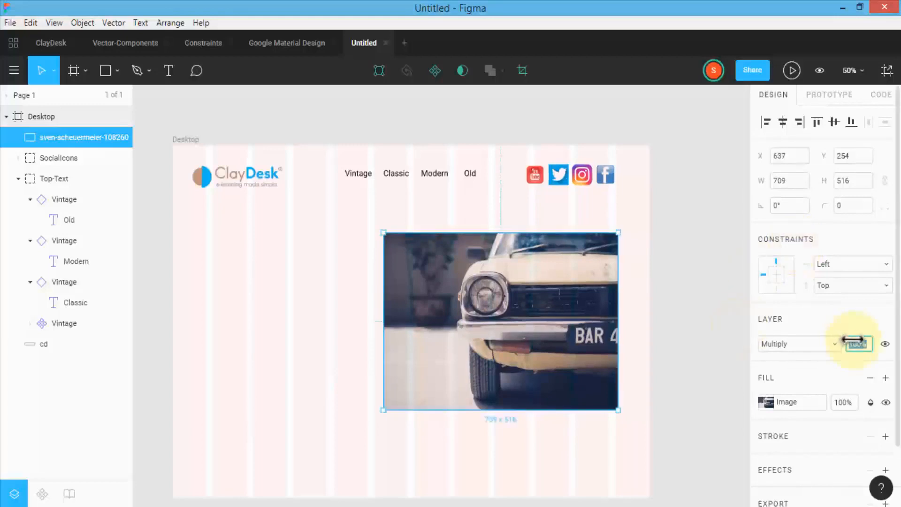
pyautogui.moveTo(854, 345); pyautogui.dragTo(851, 341)
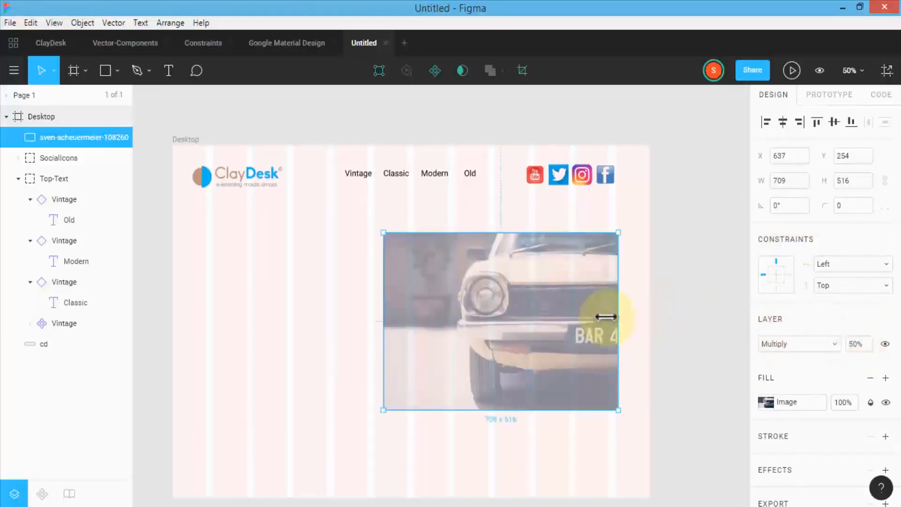
pyautogui.moveTo(521, 332); pyautogui.dragTo(523, 334)
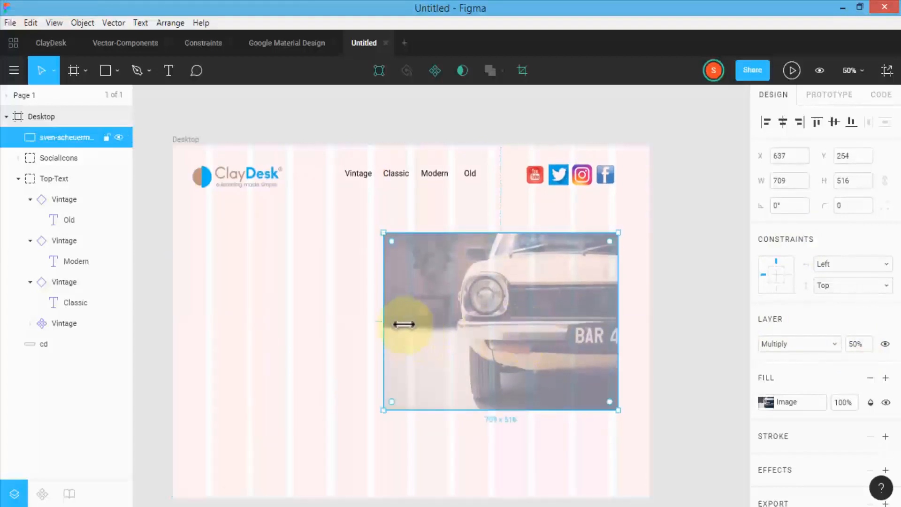
# Widen the car image leftward to about 838, starting at X 508, and shift the ClayDesk logo slightly right
pyautogui.moveTo(376, 322); pyautogui.dragTo(338, 322)
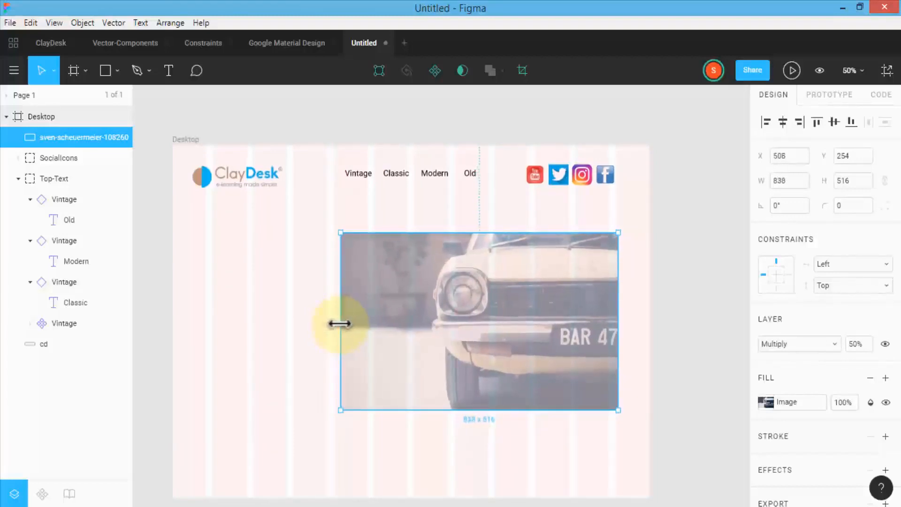
pyautogui.click(229, 177)
pyautogui.moveTo(230, 174); pyautogui.dragTo(244, 172)
pyautogui.click(450, 352)
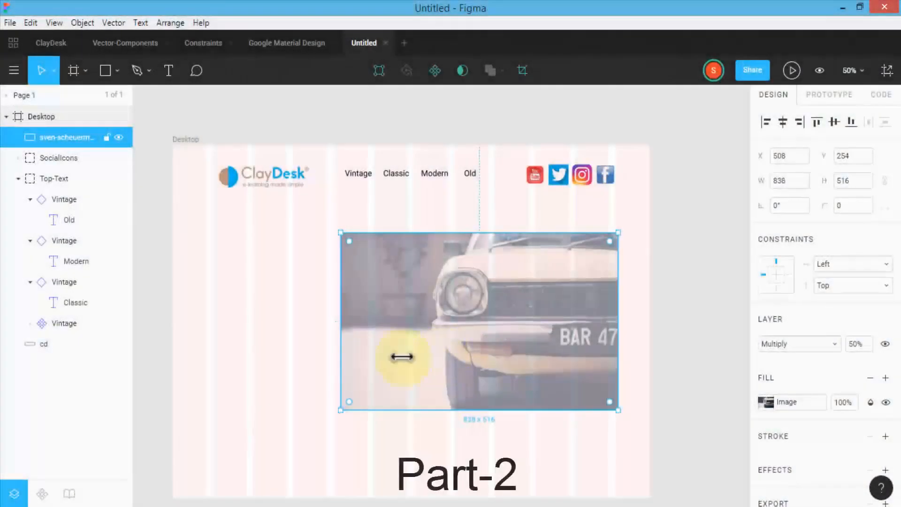
# Add a heading reading "The best car to drive is vintage" beside the car image, overlapping it, at font size 72
pyautogui.click(168, 70)
pyautogui.moveTo(222, 268); pyautogui.dragTo(384, 344)
pyautogui.write('Thhe best')
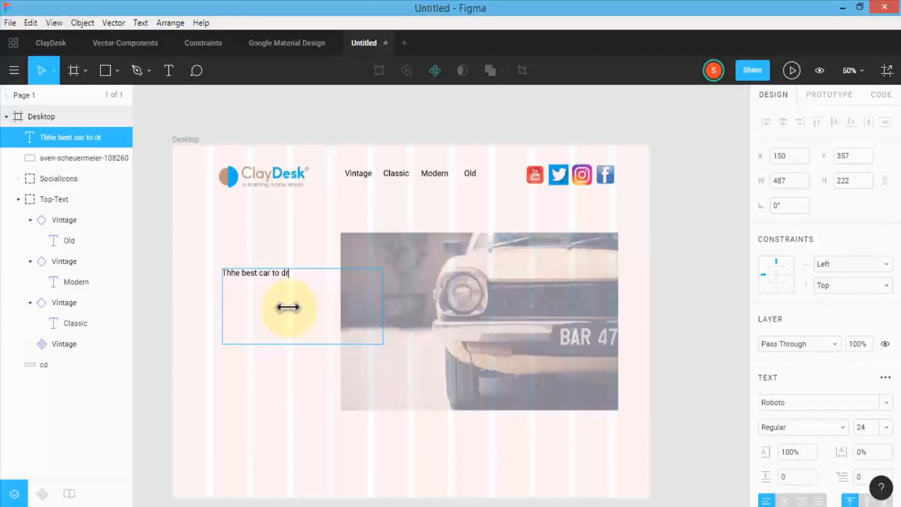
pyautogui.write('car to drive is vint')
pyautogui.hotkey('ctrl', 'a')
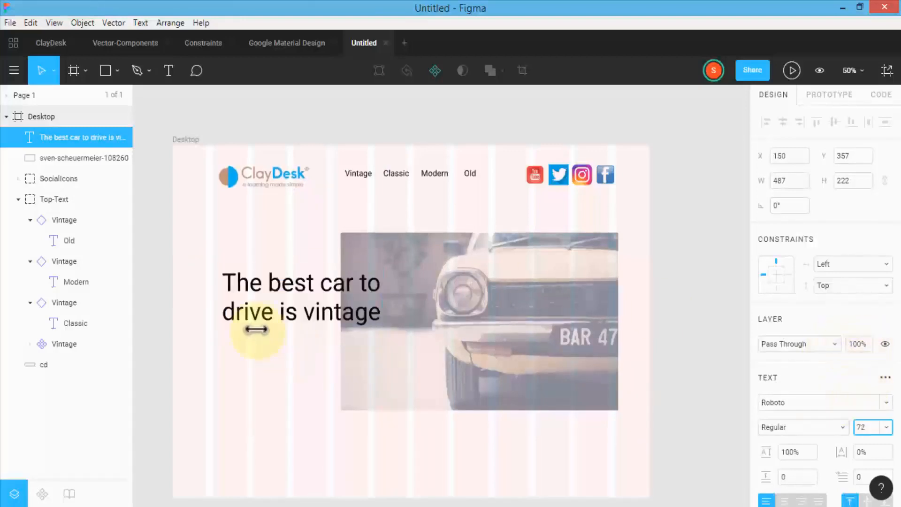
# Resize the heading's text box to about 532 × 192 so that it fits the two lines
pyautogui.click(308, 299)
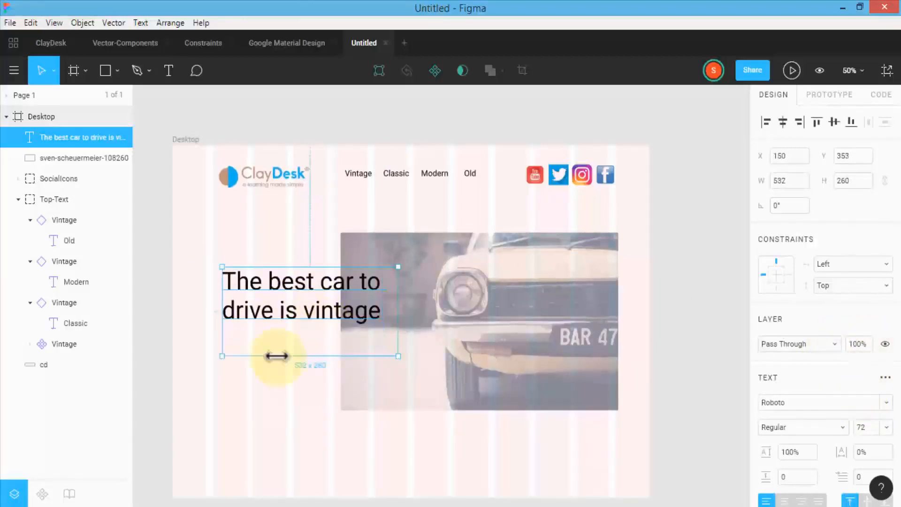
pyautogui.moveTo(276, 356); pyautogui.dragTo(275, 337)
pyautogui.moveTo(300, 265); pyautogui.dragTo(281, 265)
pyautogui.moveTo(282, 335); pyautogui.dragTo(282, 332)
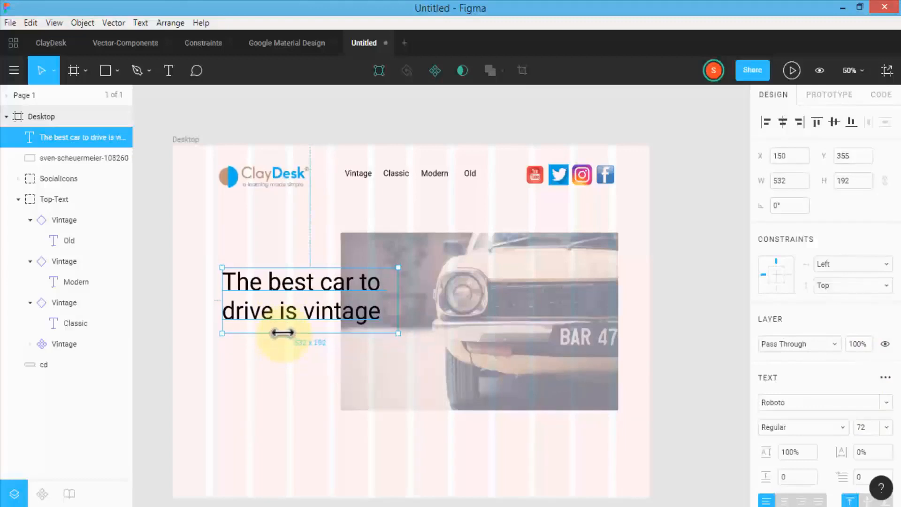
pyautogui.click(242, 243)
# Draw a rectangle over the heading area and bring the heading text to the front
pyautogui.click(105, 71)
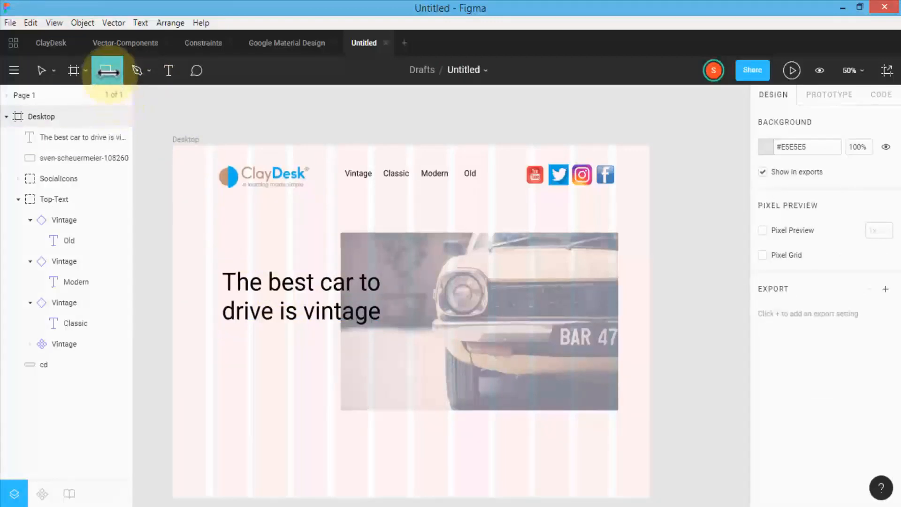
pyautogui.click(111, 95)
pyautogui.moveTo(207, 259)
pyautogui.mouseDown()
pyautogui.moveTo(362, 334)
pyautogui.moveTo(407, 344)
pyautogui.mouseUp()
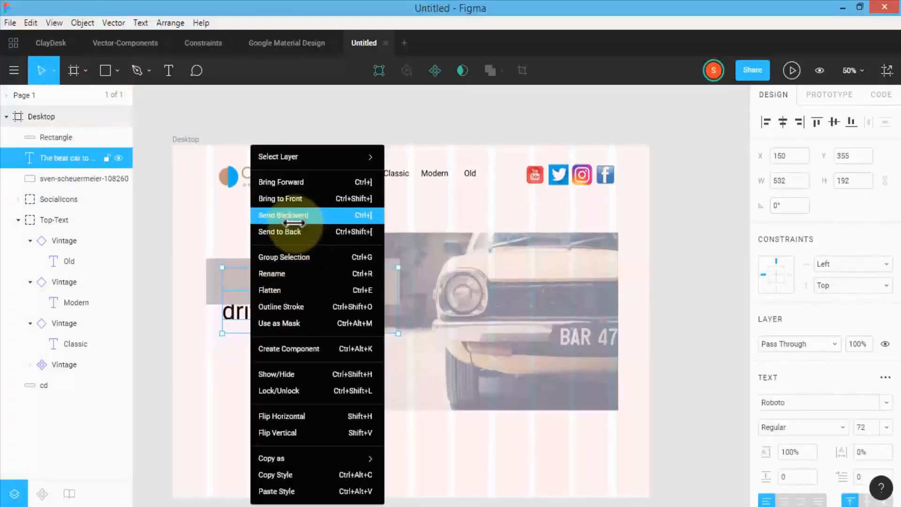
pyautogui.click(288, 198)
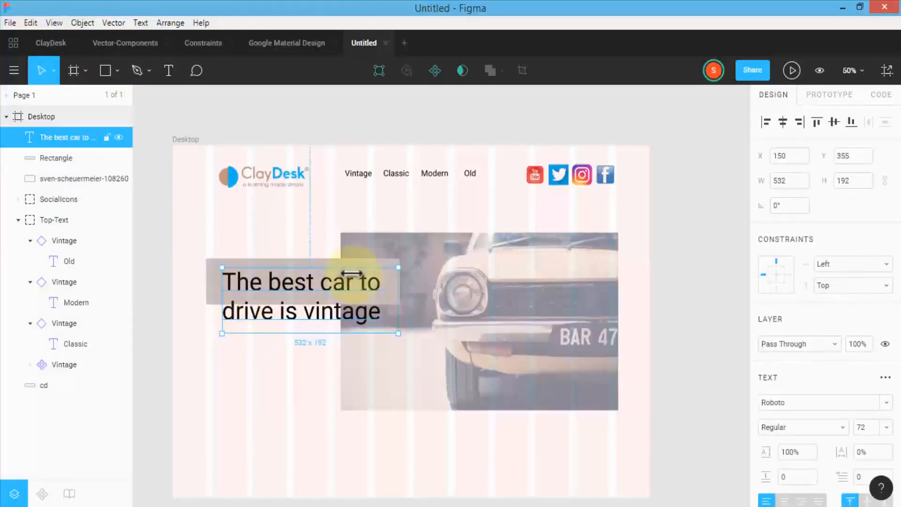
# Fill the heading's rectangle with yellow #F2C94C, enlarge it to about 584 × 240, and position the heading inside it at about X 148, Y 386
pyautogui.click(213, 287)
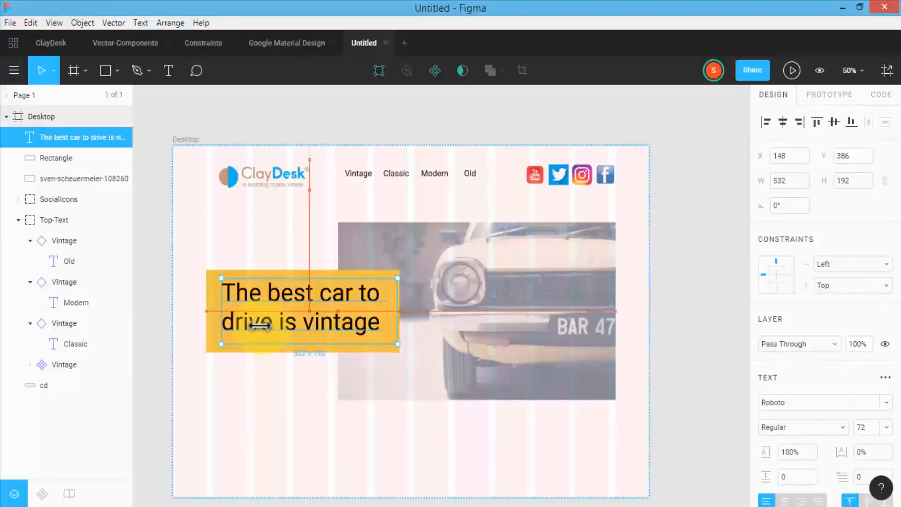
pyautogui.moveTo(260, 325); pyautogui.dragTo(259, 325)
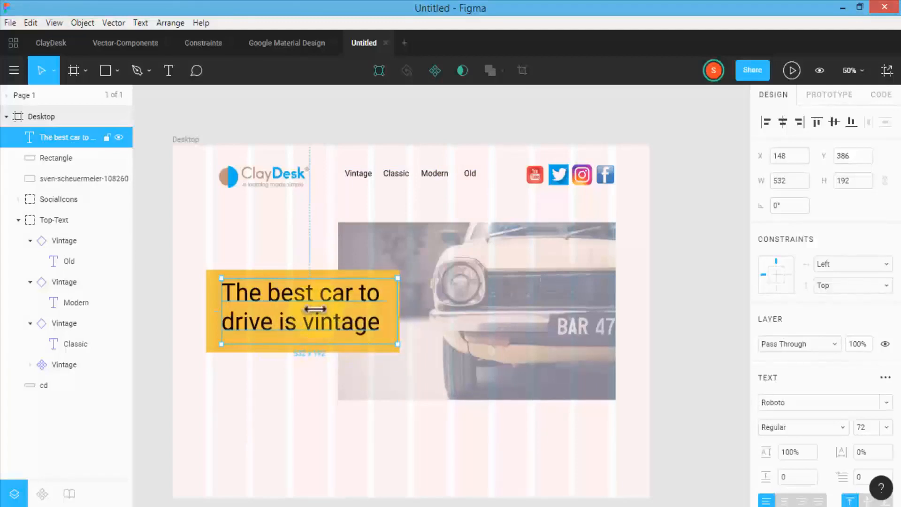
pyautogui.click(206, 349)
pyautogui.moveTo(215, 343)
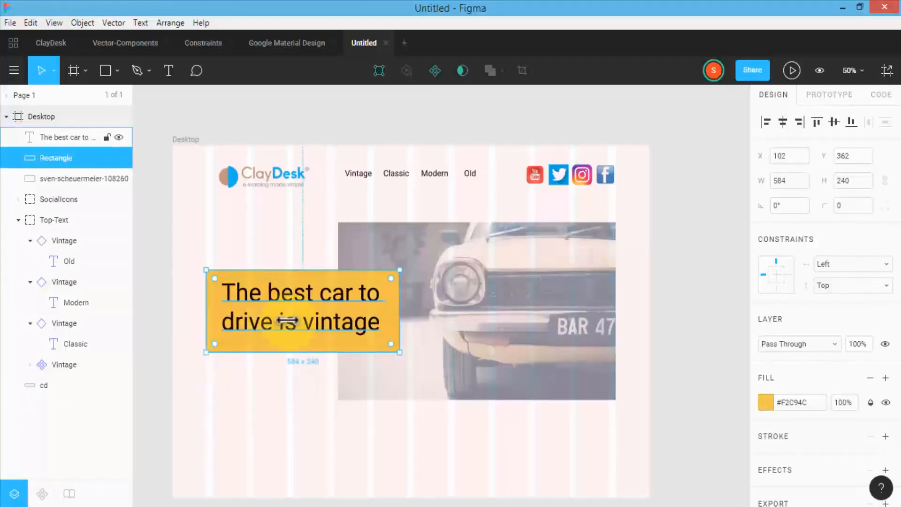
pyautogui.press('Escape')
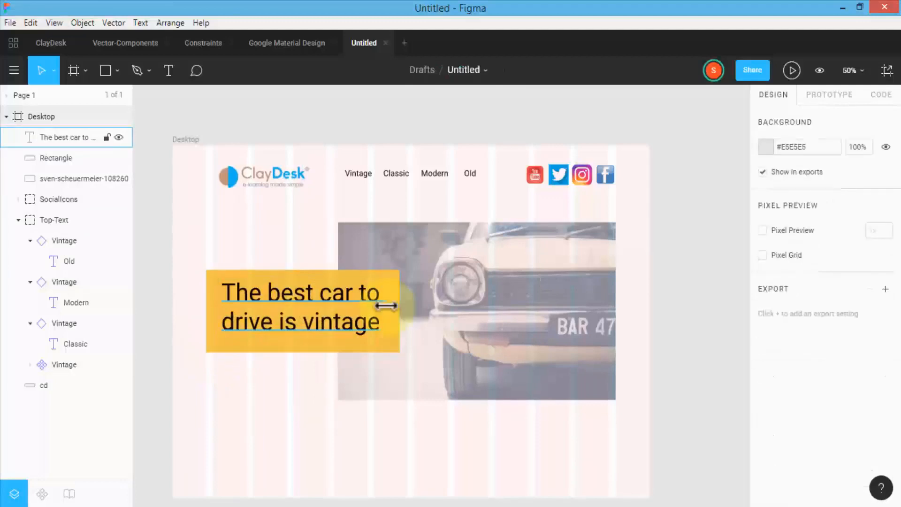
# Recolor the heading's background rectangle with the blue sampled from the ClayDesk logo and extend its height to about 295
pyautogui.click(209, 281)
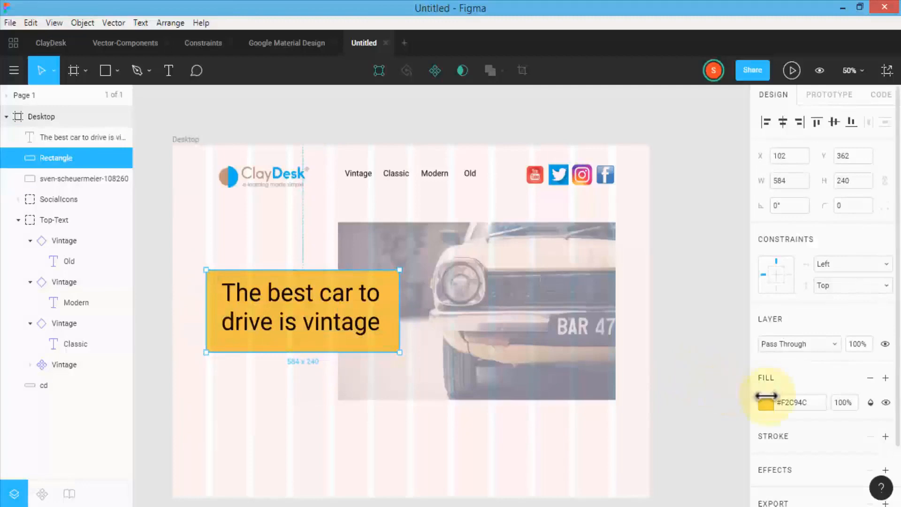
pyautogui.click(765, 401)
pyautogui.click(620, 344)
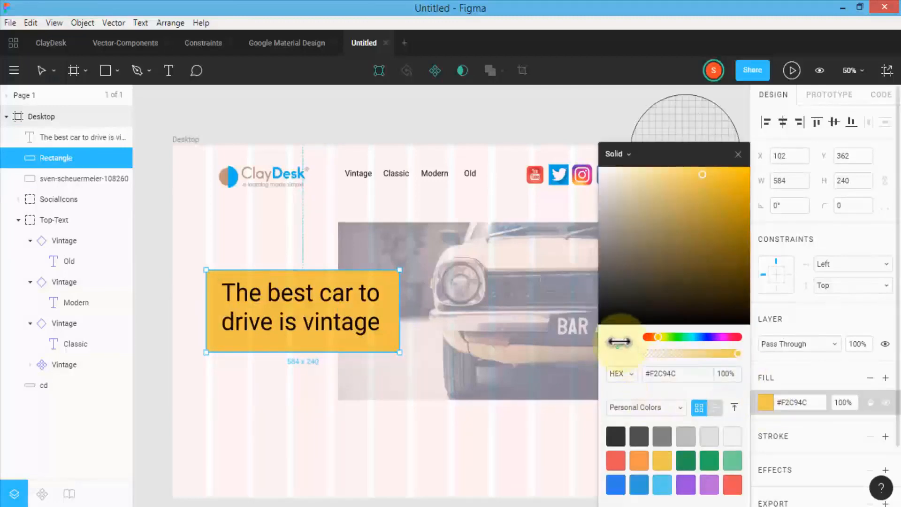
pyautogui.click(233, 175)
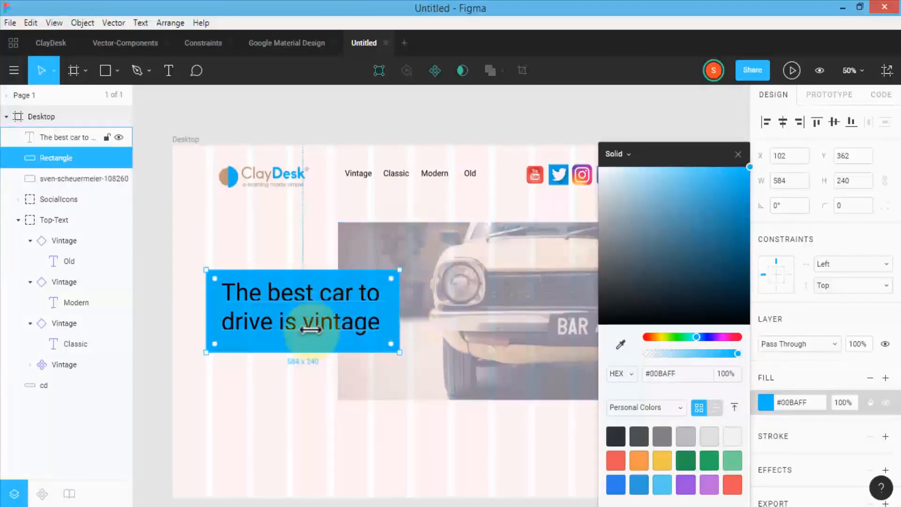
pyautogui.click(737, 154)
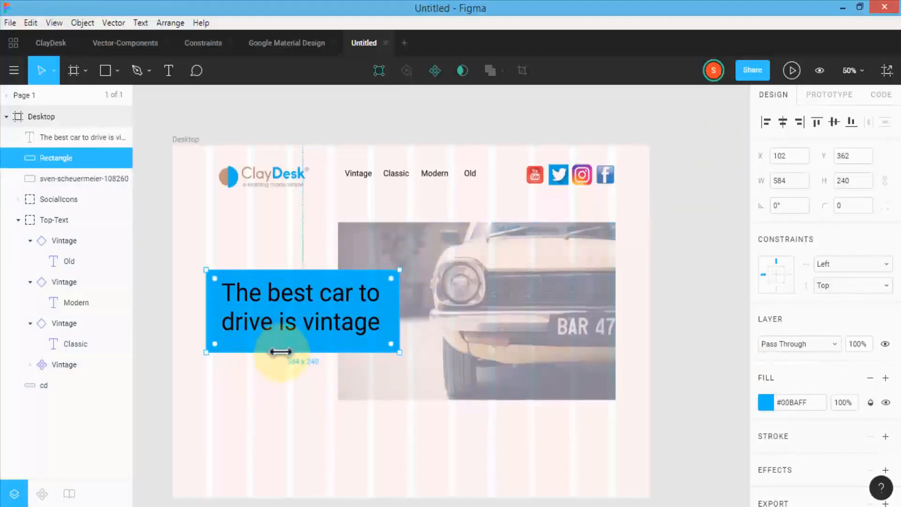
pyautogui.moveTo(280, 351); pyautogui.dragTo(285, 371)
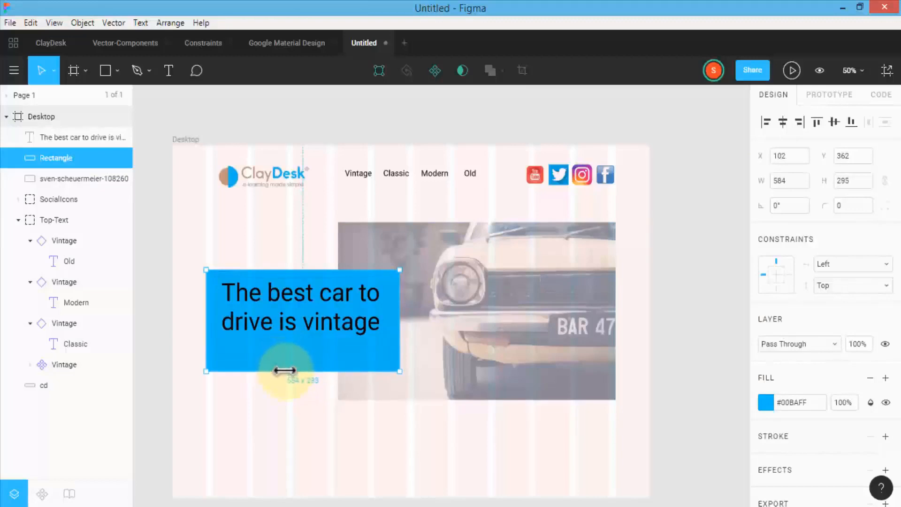
# Draw a button rectangle about 298 × 74 below the heading and fill it with the brown sampled from the logo
pyautogui.press('r')
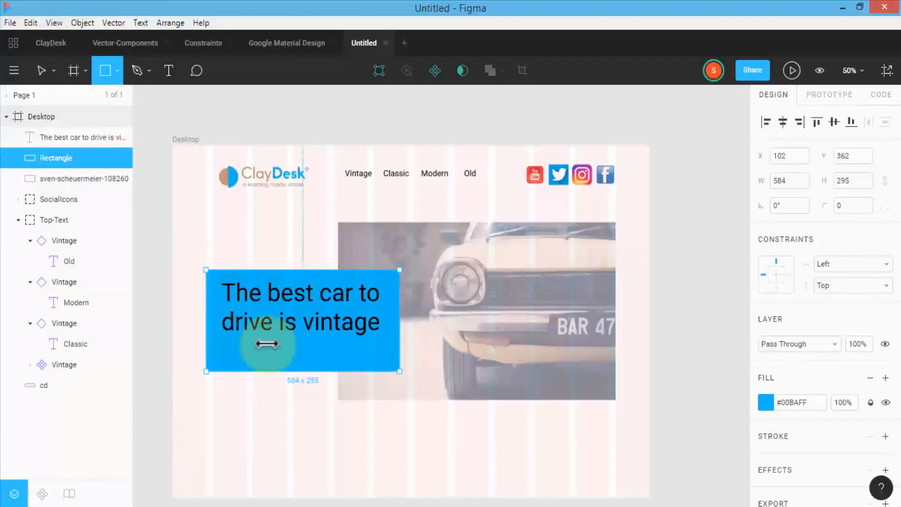
pyautogui.moveTo(246, 336); pyautogui.dragTo(344, 361)
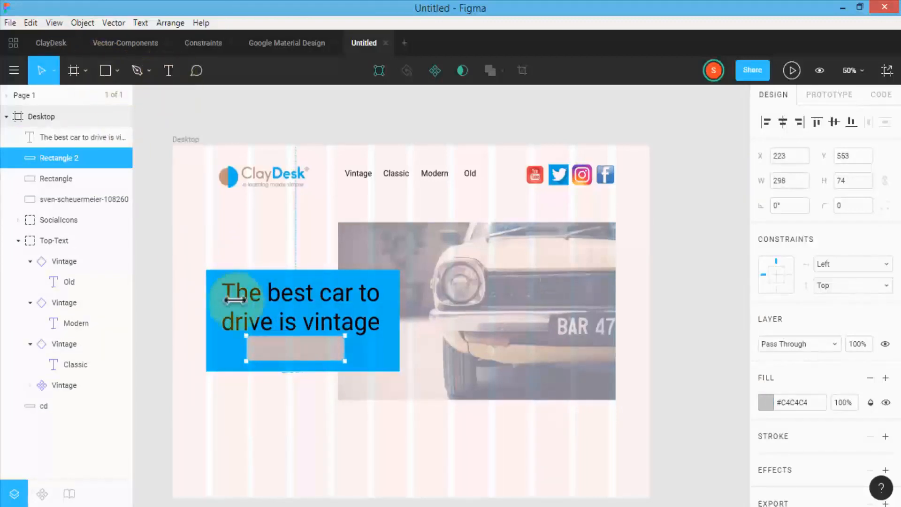
pyautogui.click(766, 402)
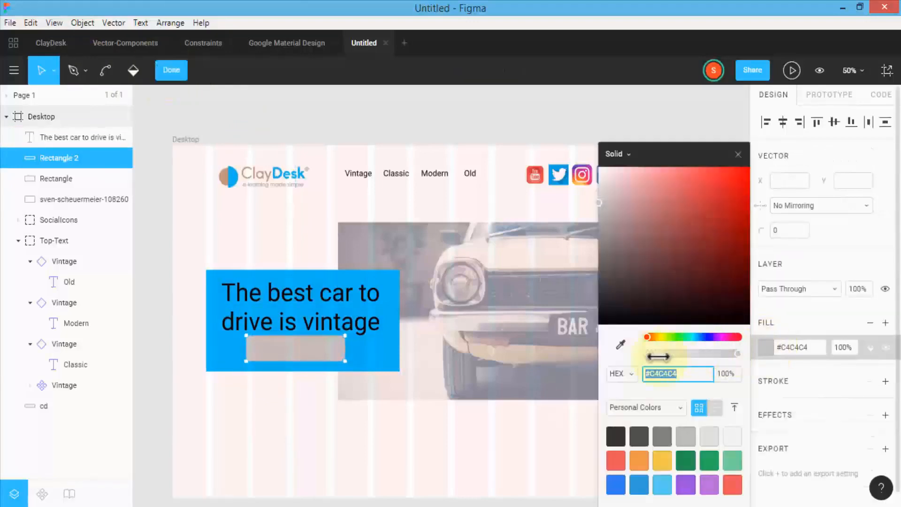
pyautogui.click(619, 346)
pyautogui.click(225, 177)
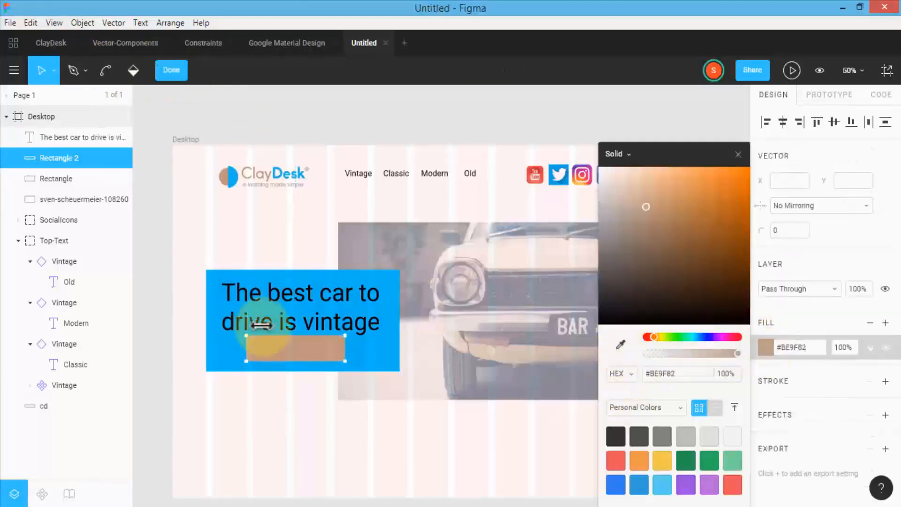
pyautogui.click(283, 345)
pyautogui.moveTo(286, 346); pyautogui.dragTo(291, 346)
# Add a "Click Here" text label for the brown button at font size 24
pyautogui.click(168, 71)
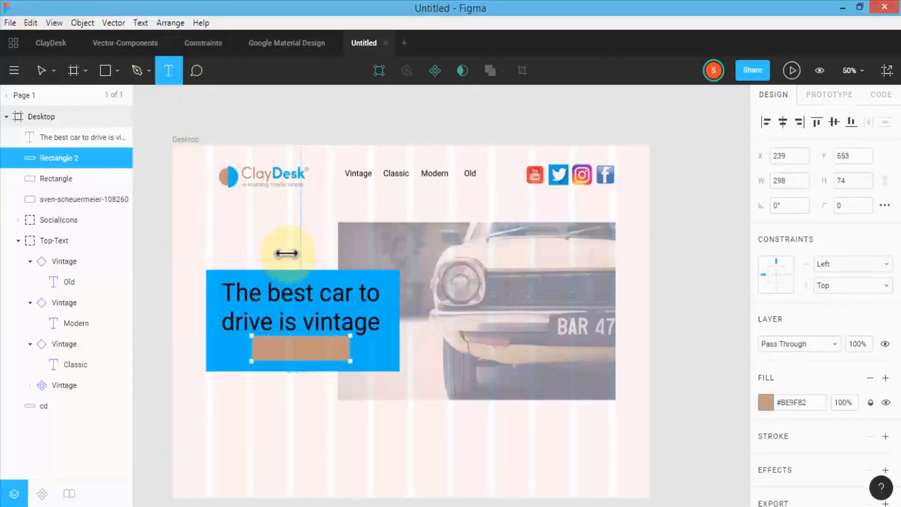
pyautogui.click(255, 341)
pyautogui.write('Click')
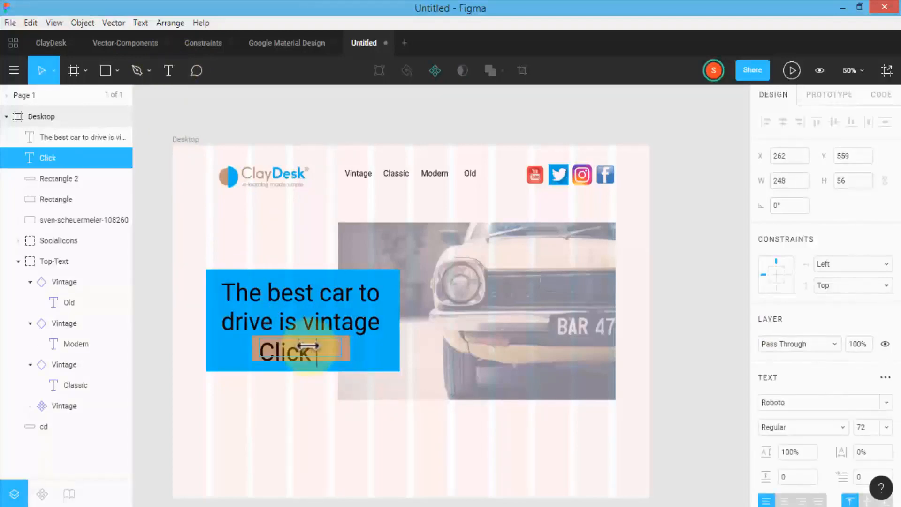
pyautogui.write(' Here')
pyautogui.hotkey('ctrl', 'a')
pyautogui.write('24')
pyautogui.press('Return')
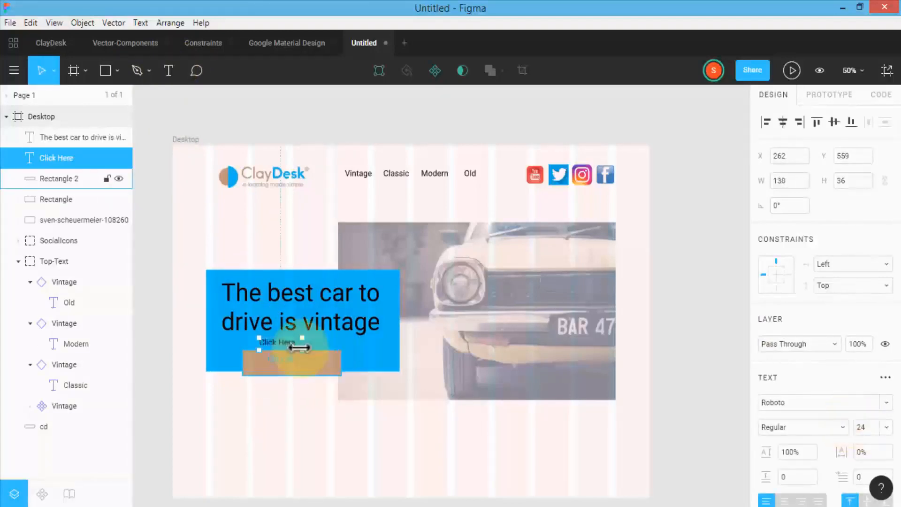
# Position the Click Here label on the brown button rectangle at about X 296, Y 614
pyautogui.hotkey('shift', '0')
pyautogui.moveTo(295, 500); pyautogui.dragTo(152, 500)
pyautogui.moveTo(323, 388); pyautogui.dragTo(346, 424)
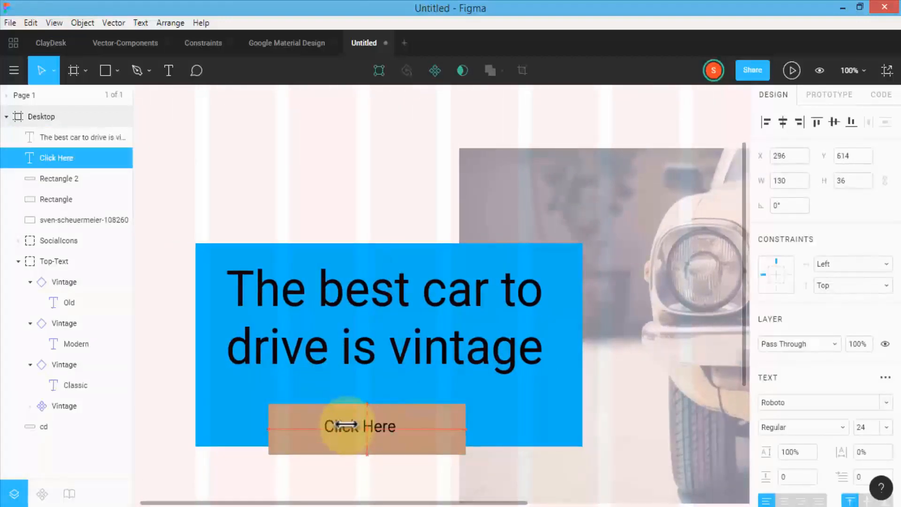
# Raise the brown button and its label inside the blue box, and shrink the button rectangle to about 181 × 55
pyautogui.click(288, 424)
pyautogui.moveTo(288, 424); pyautogui.dragTo(310, 404)
pyautogui.click(332, 427)
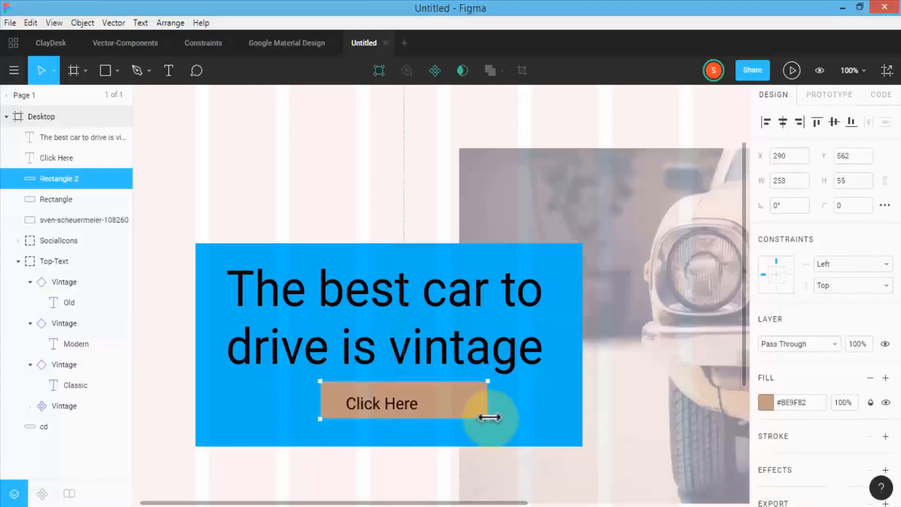
pyautogui.moveTo(486, 417); pyautogui.dragTo(438, 419)
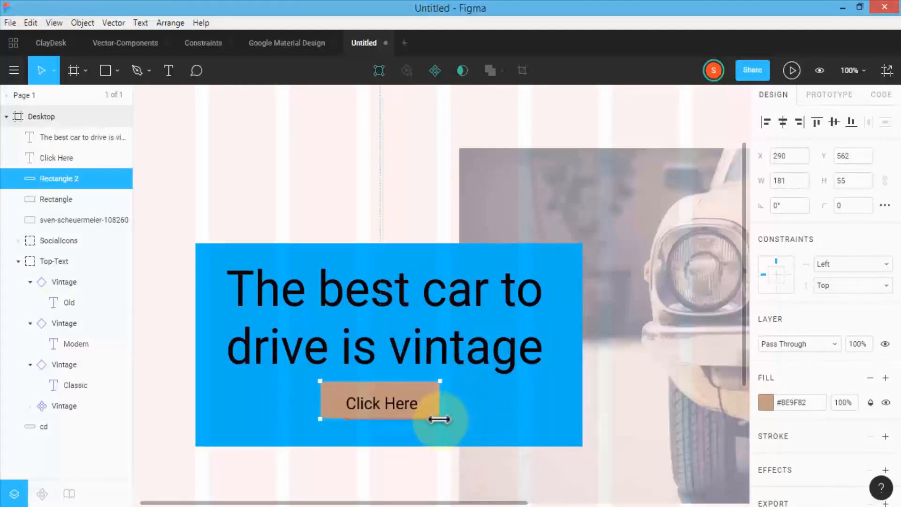
# Position the Click Here label on the brown button at about X 320, Y 575
pyautogui.moveTo(366, 404); pyautogui.dragTo(378, 399)
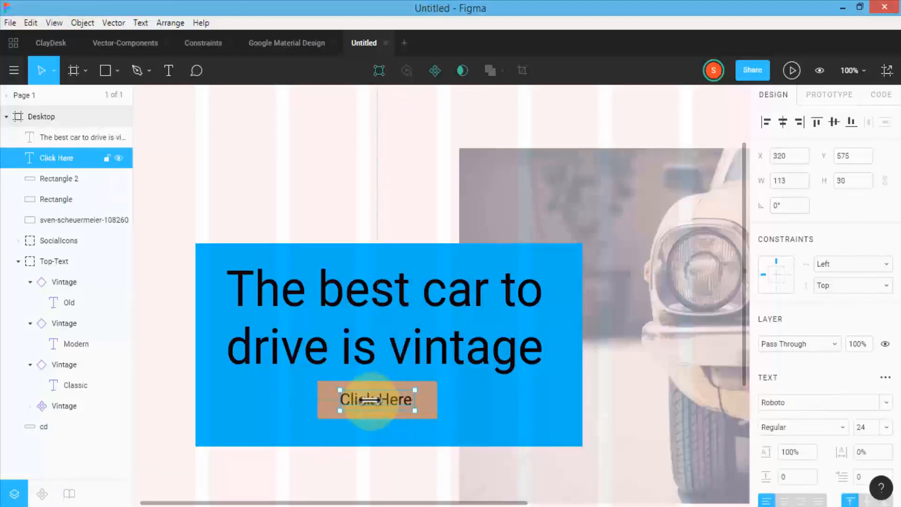
pyautogui.doubleClick(327, 410)
pyautogui.moveTo(318, 381); pyautogui.dragTo(324, 390)
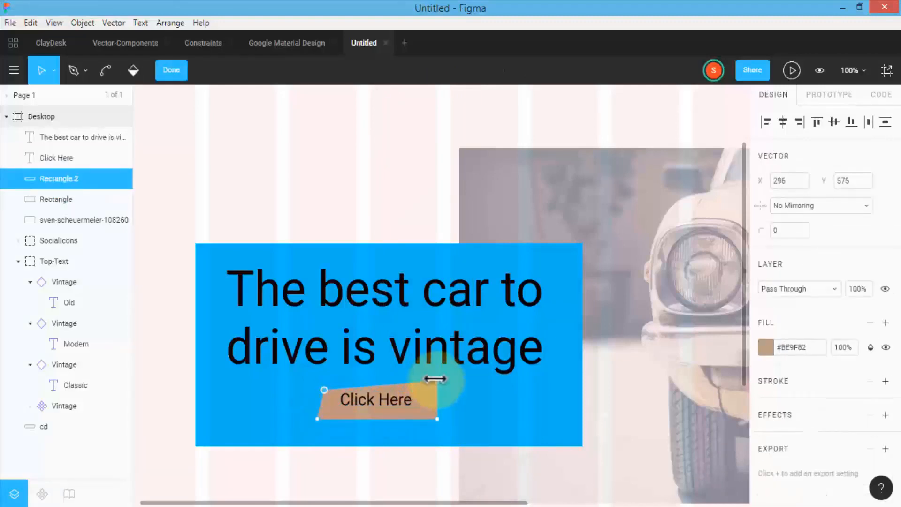
pyautogui.moveTo(435, 378)
pyautogui.mouseDown()
pyautogui.moveTo(418, 376)
pyautogui.moveTo(422, 388)
pyautogui.mouseUp()
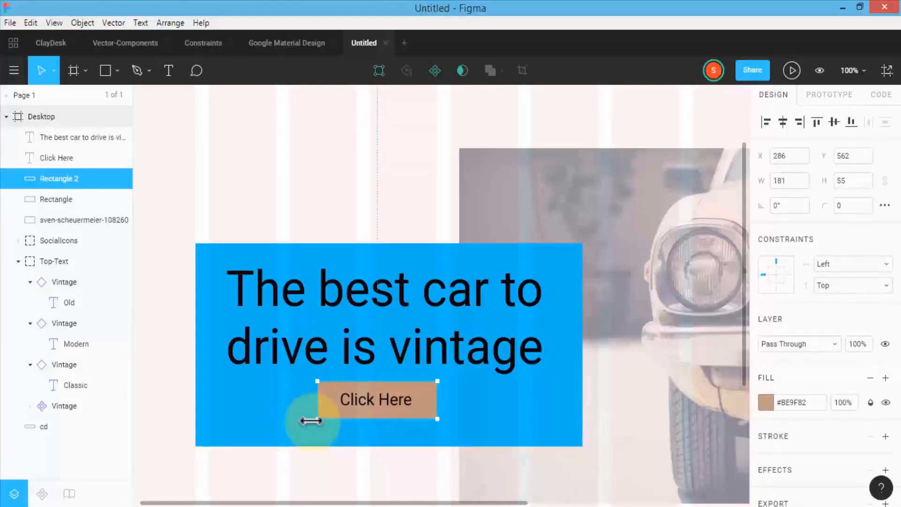
pyautogui.moveTo(311, 420); pyautogui.dragTo(319, 415)
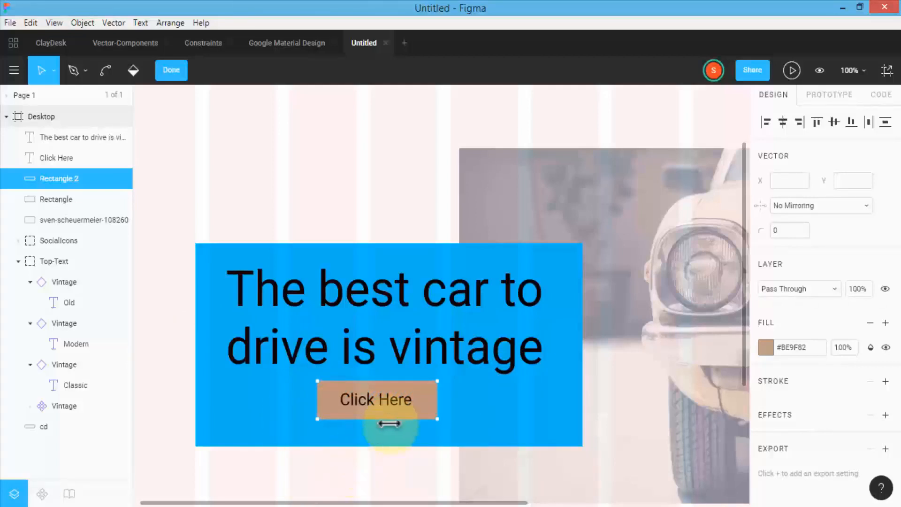
# Change the button label to "Find our more...", centered on its button, and shorten the blue box to 584 × 278
pyautogui.doubleClick(392, 400)
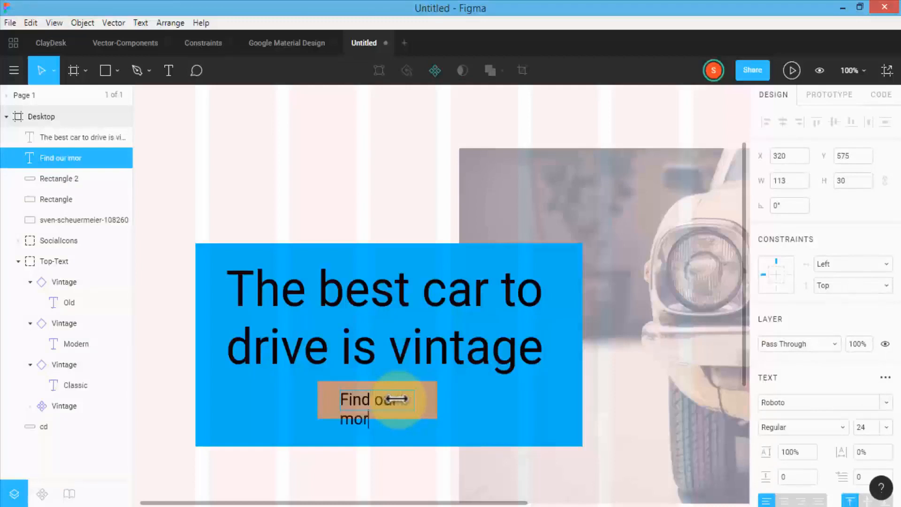
pyautogui.moveTo(354, 414); pyautogui.dragTo(366, 415)
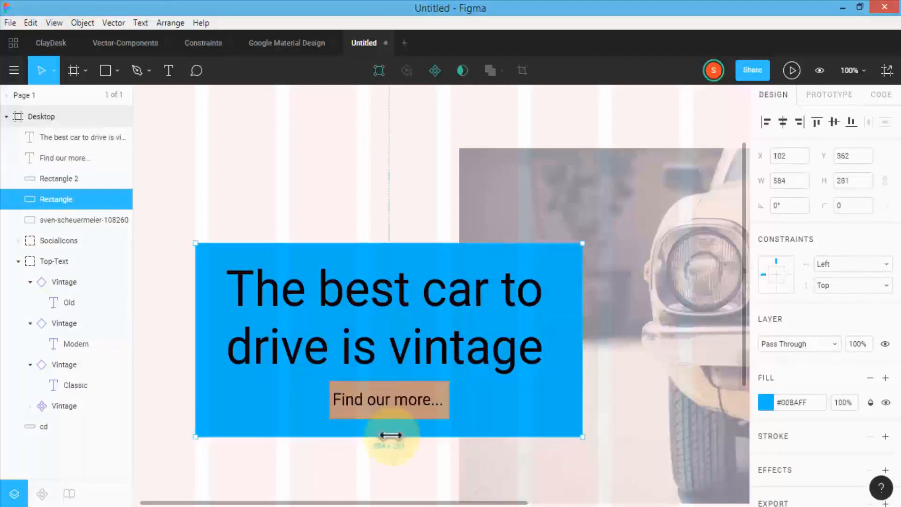
pyautogui.moveTo(391, 437); pyautogui.dragTo(394, 434)
# Set the horizontal constraint of the "Find our more..." label and of the blue box to Left & Right
pyautogui.click(427, 401)
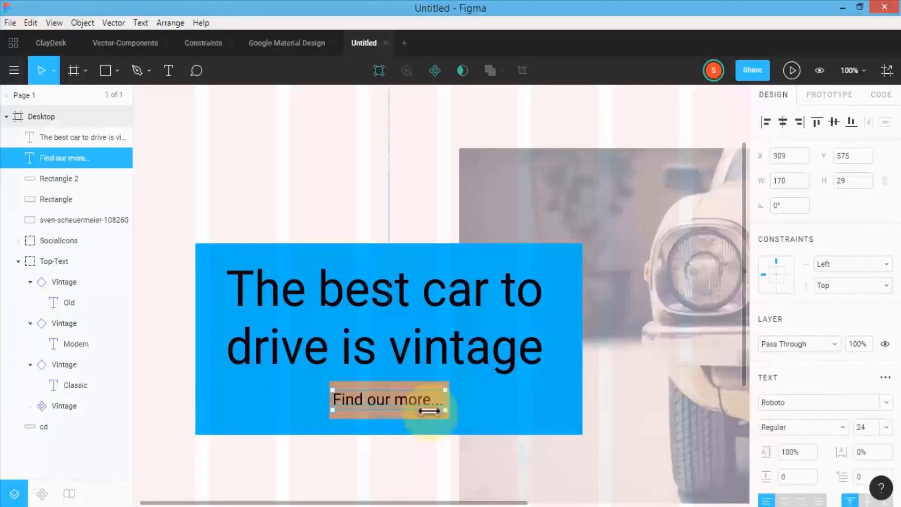
pyautogui.click(828, 263)
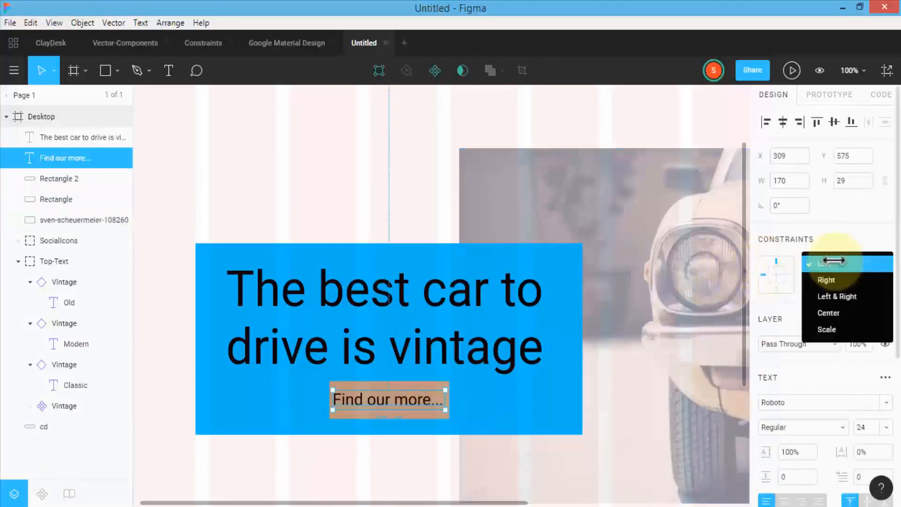
pyautogui.click(829, 295)
pyautogui.click(519, 401)
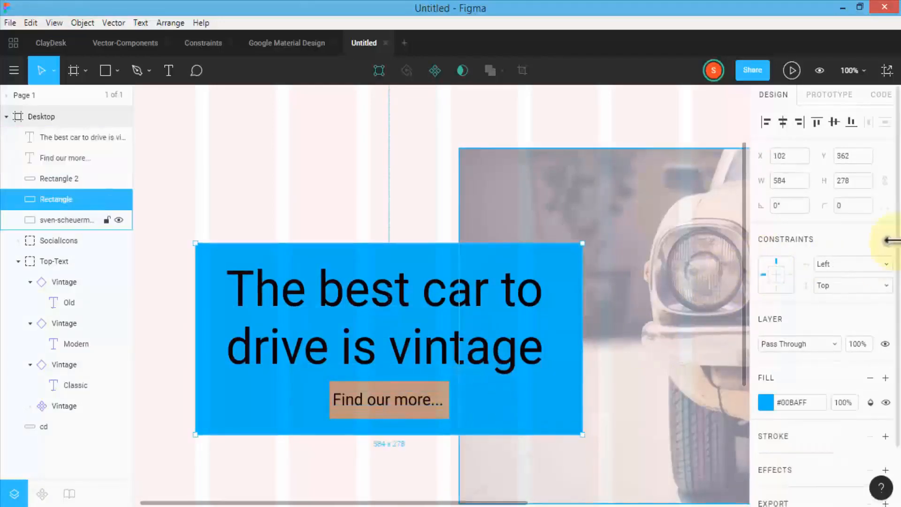
pyautogui.click(830, 263)
pyautogui.click(831, 295)
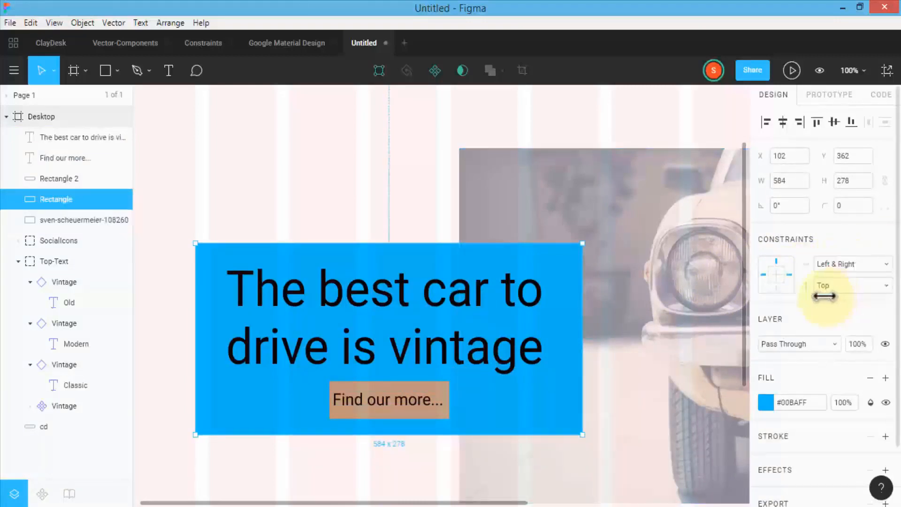
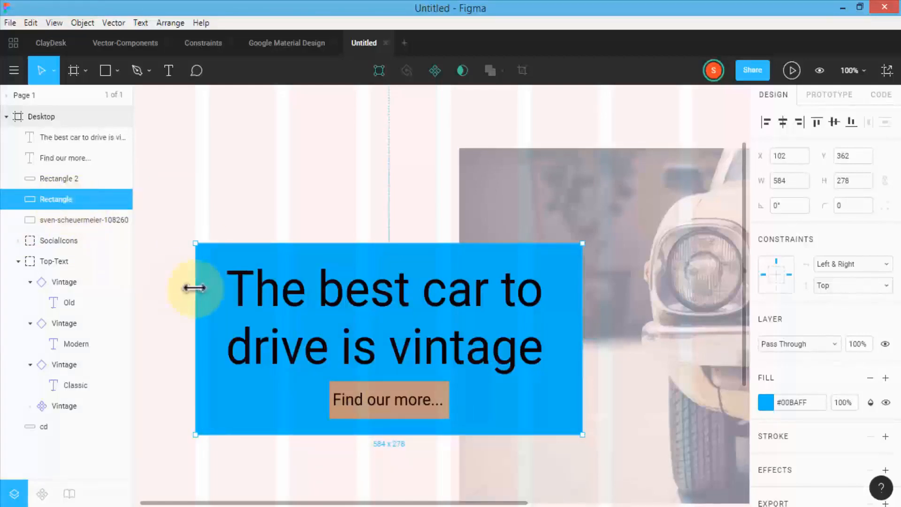
# Group the heading, button label, brown button and blue box, and name the group Main-Text
pyautogui.click(276, 294)
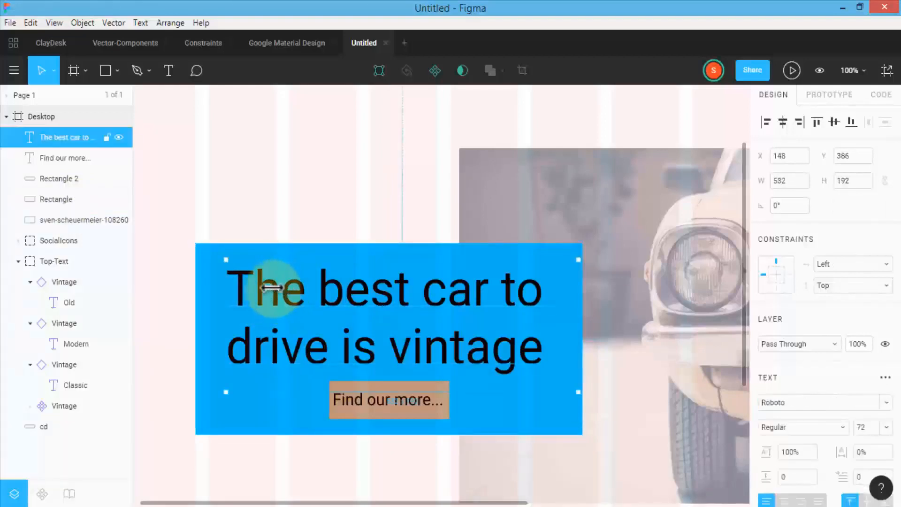
pyautogui.keyDown('shift'); pyautogui.click(217, 285); pyautogui.keyUp('shift')
pyautogui.keyDown('shift'); pyautogui.click(355, 397); pyautogui.keyUp('shift')
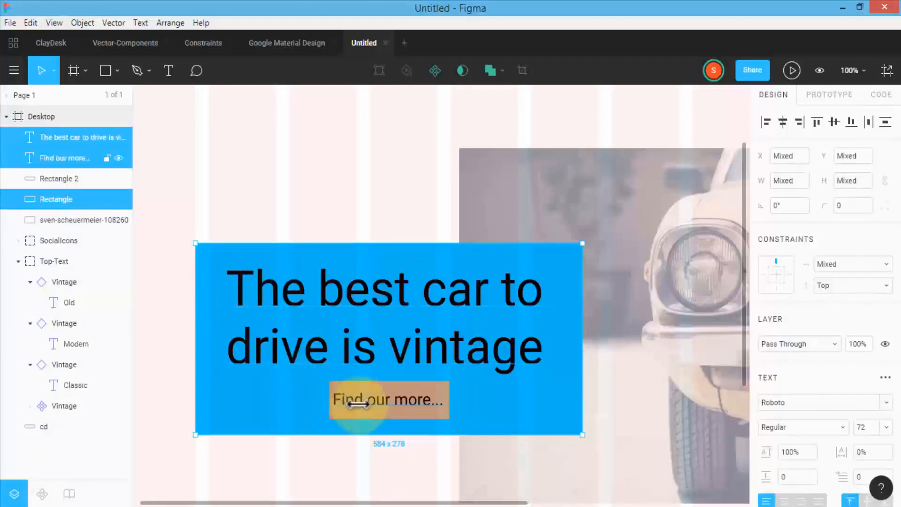
pyautogui.keyDown('shift'); pyautogui.click(359, 412); pyautogui.keyUp('shift')
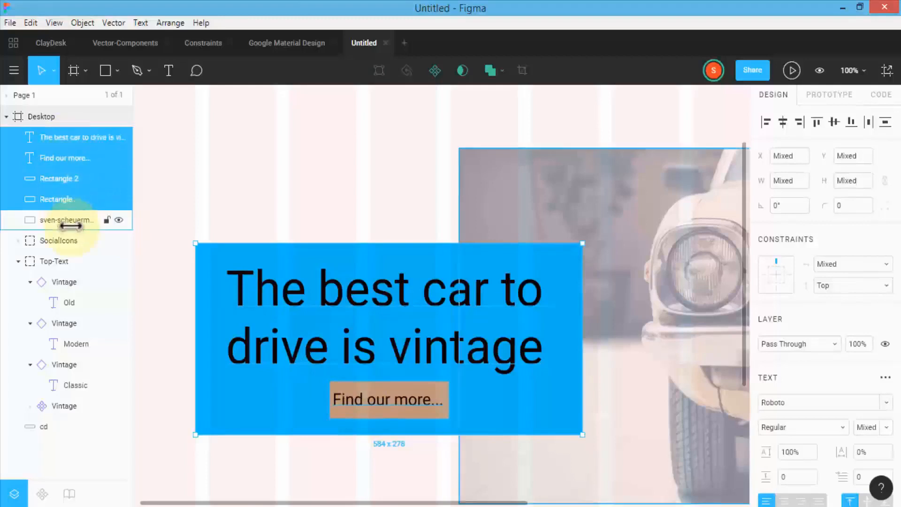
pyautogui.rightClick(230, 312)
pyautogui.click(291, 271)
pyautogui.doubleClick(51, 137)
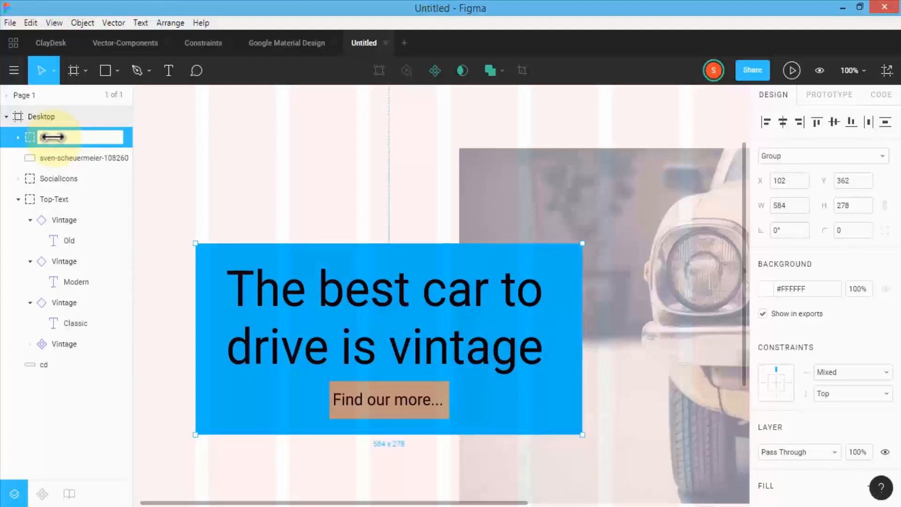
pyautogui.press('Return')
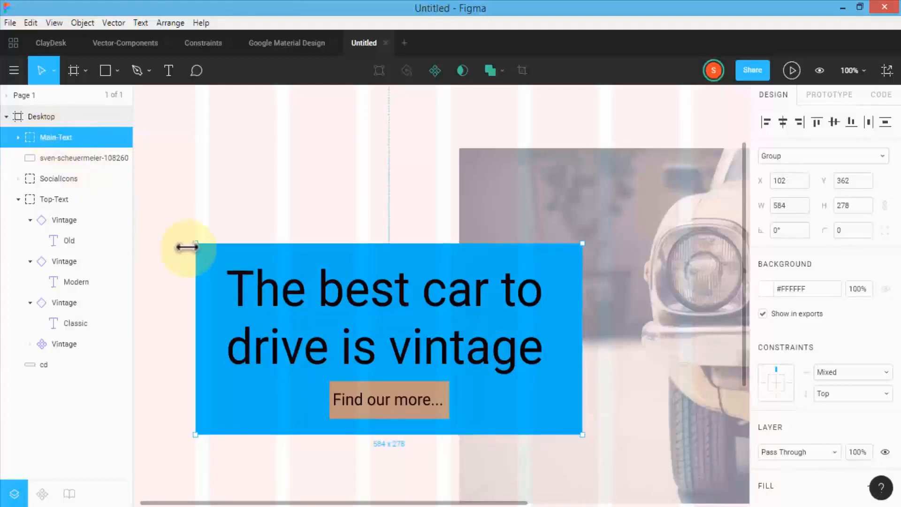
# Add the date text "April 14, 2018" at font size 12 just above the blue box, at X 102, Y 335
pyautogui.press('-')
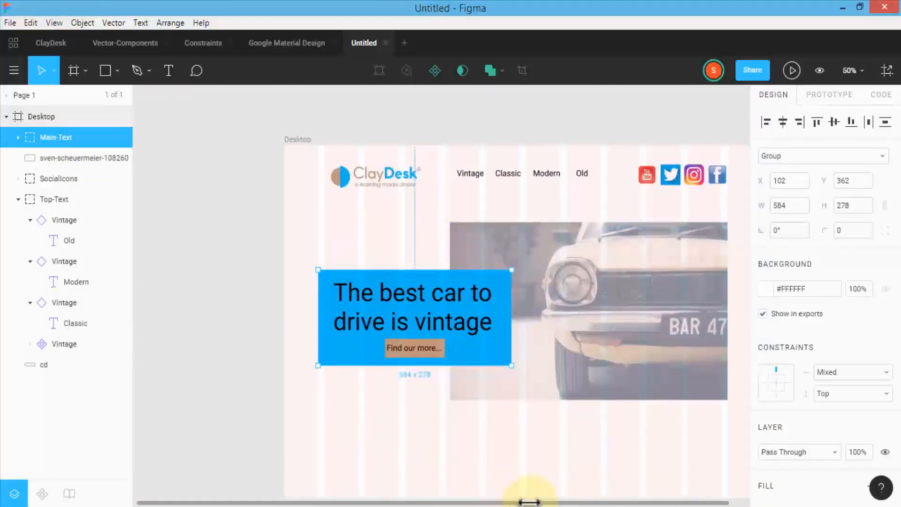
pyautogui.hscroll(2, 519, 502)
pyautogui.click(298, 251)
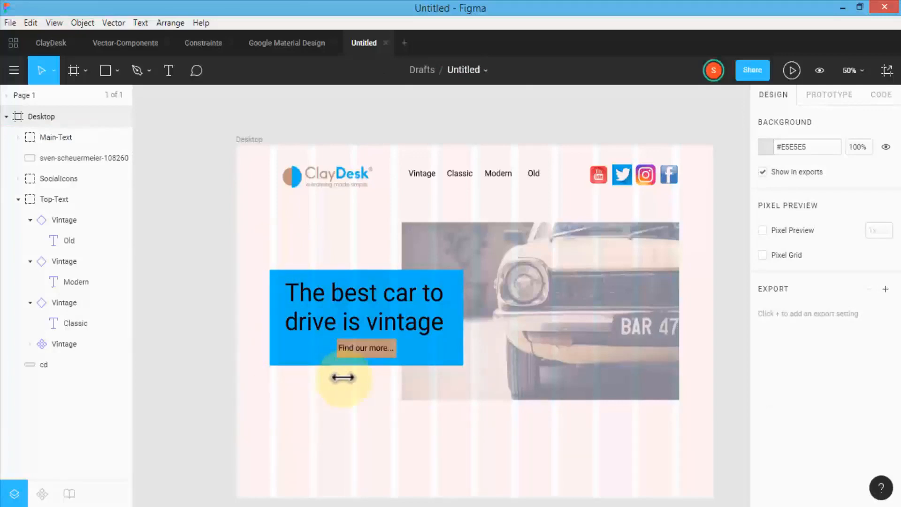
pyautogui.click(168, 71)
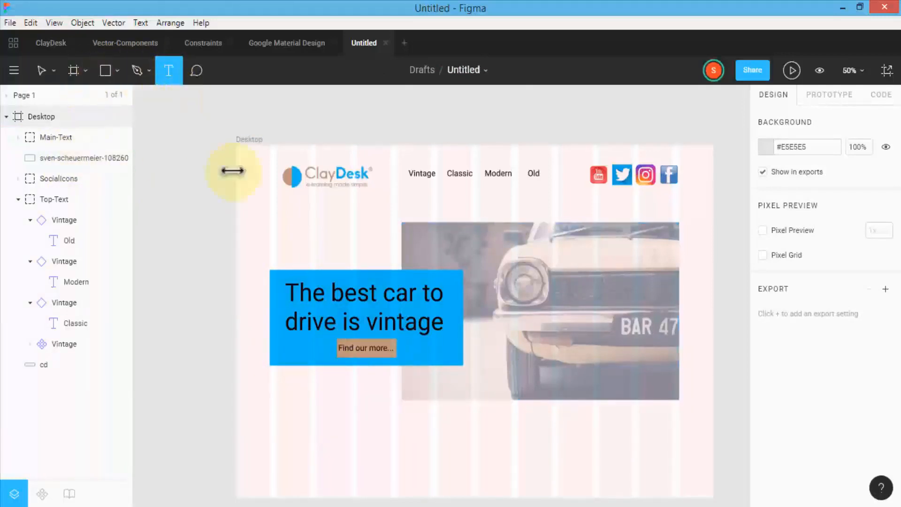
pyautogui.click(305, 258)
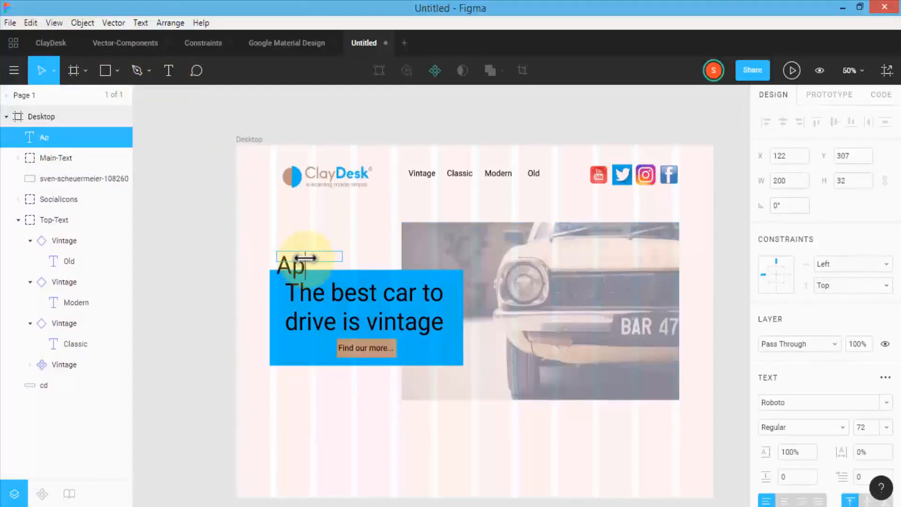
pyautogui.write('April 14, 2018')
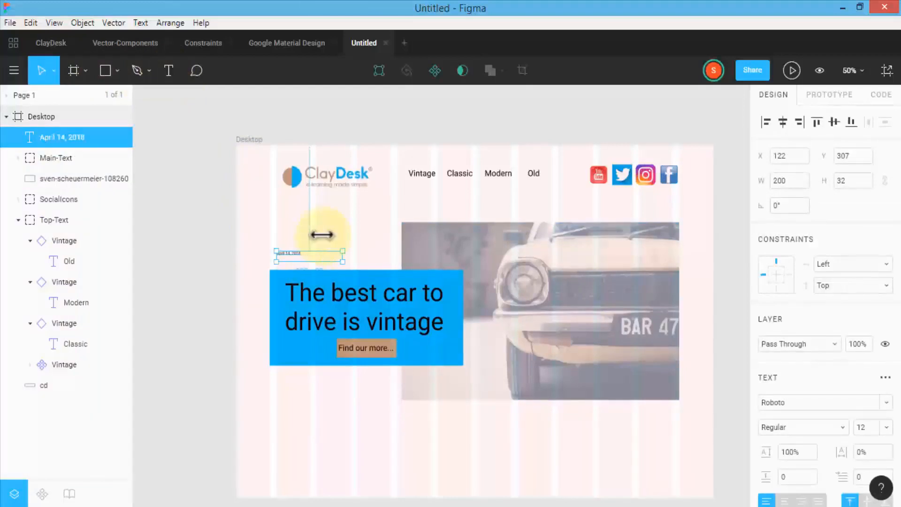
pyautogui.hotkey('shift', '0')
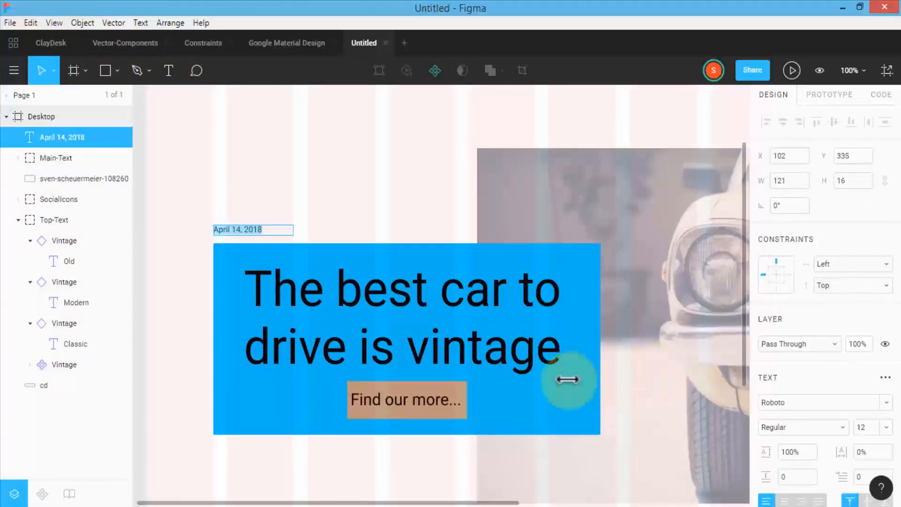
# Keep the date text left-aligned and set its vertical alignment to middle
pyautogui.scroll(-3, 788, 368)
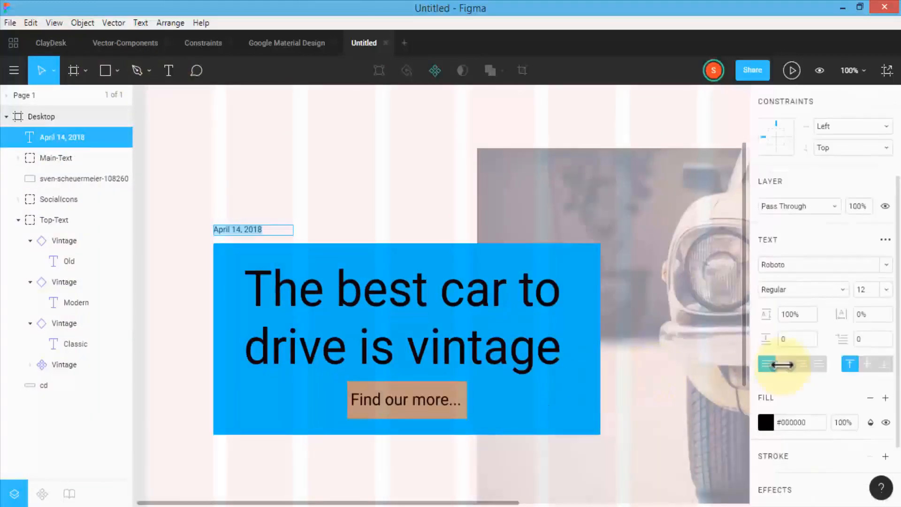
pyautogui.click(783, 364)
pyautogui.click(766, 364)
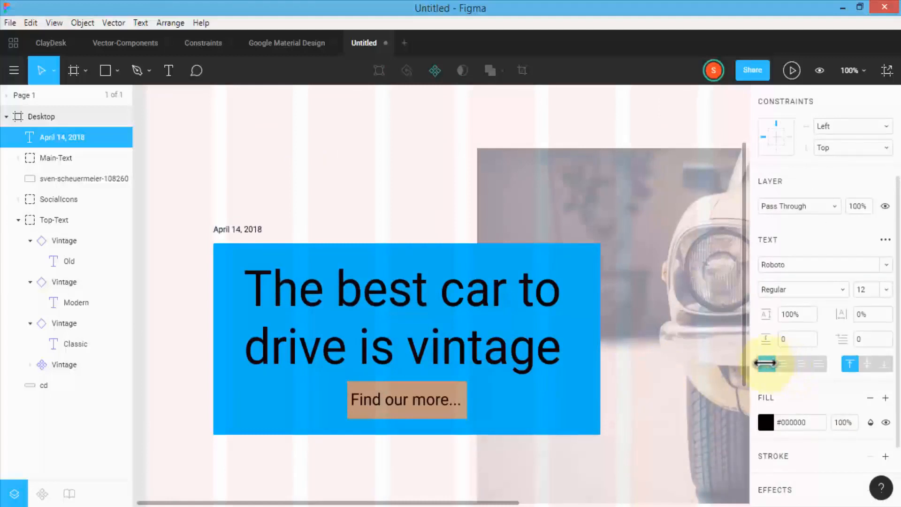
pyautogui.click(862, 365)
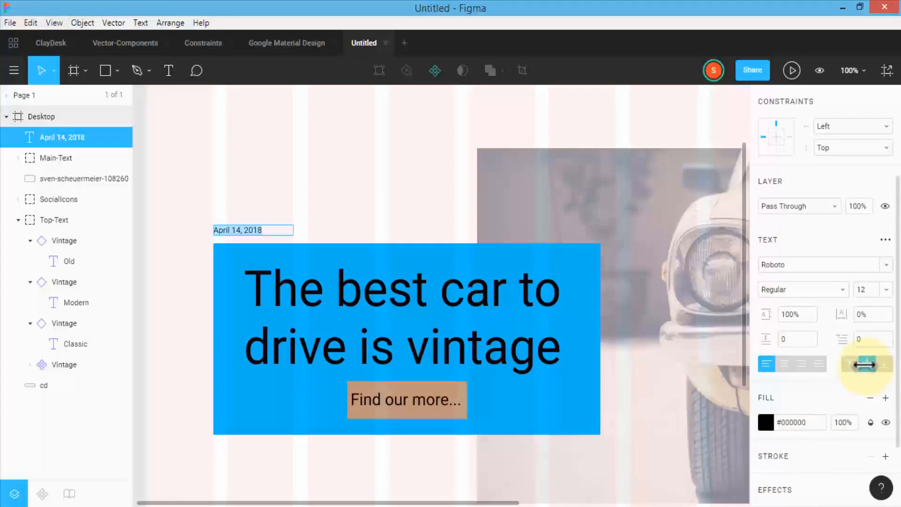
# Compare center and left alignment on the "The best car to drive is vintage" heading, keep it left-aligned, and align it vertically to the middle
pyautogui.click(387, 290)
pyautogui.click(385, 288)
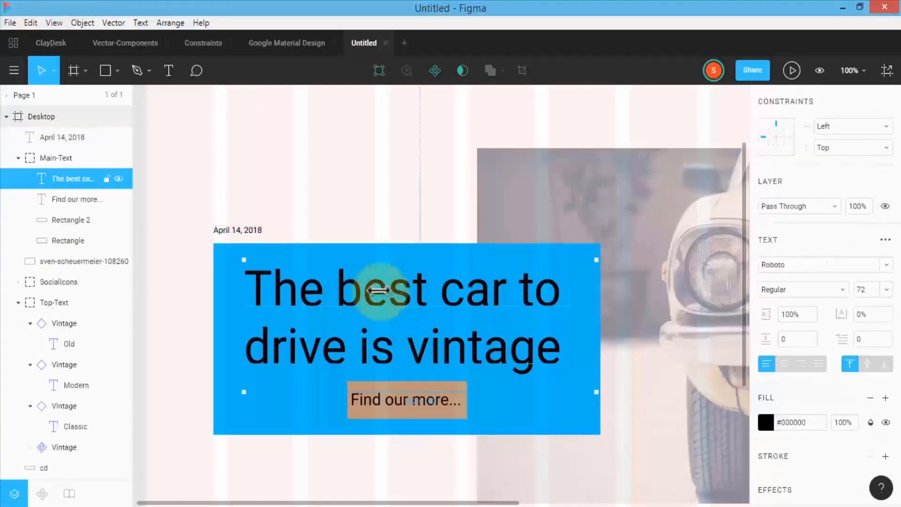
pyautogui.click(782, 362)
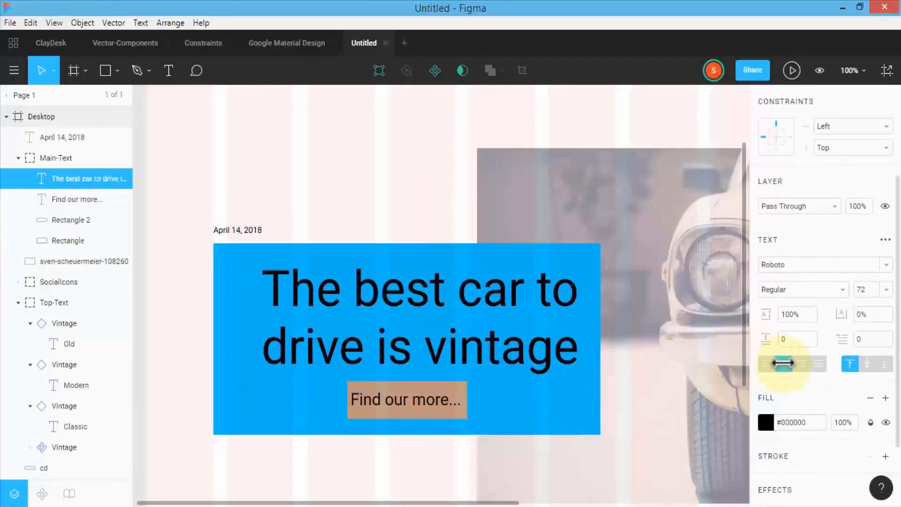
pyautogui.click(761, 363)
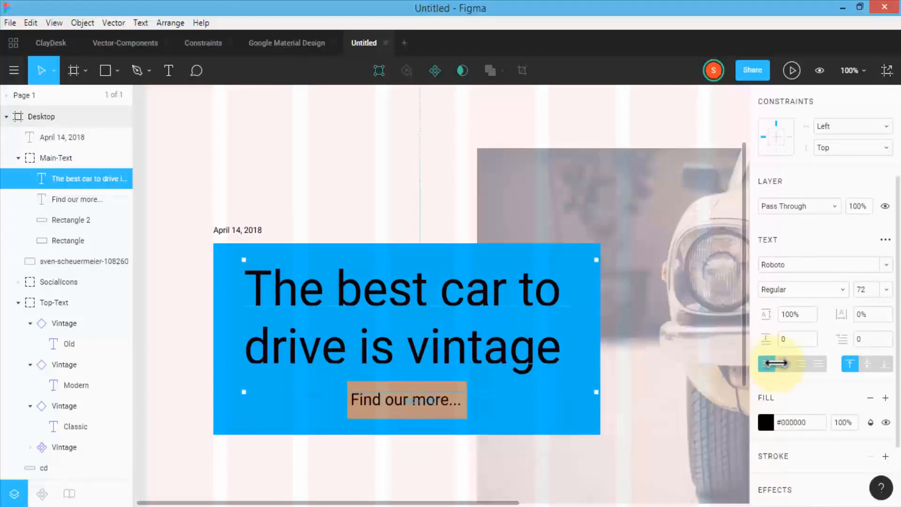
pyautogui.click(782, 362)
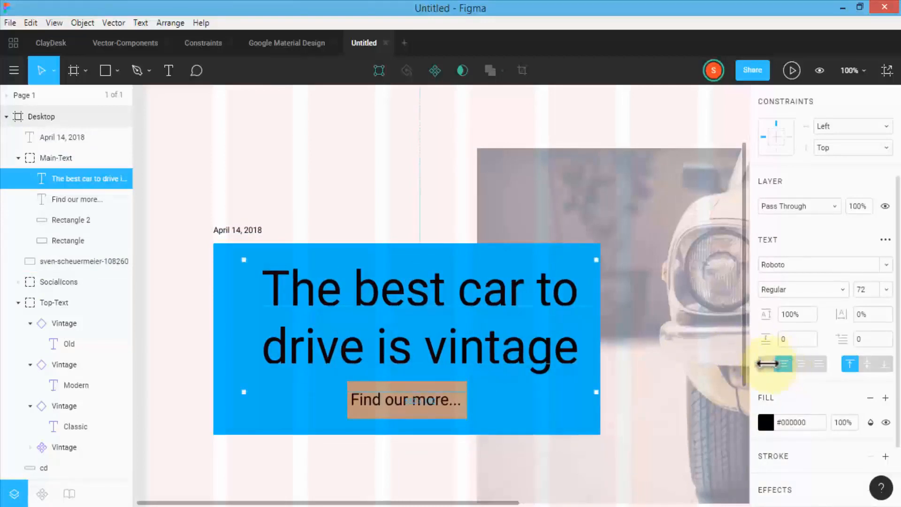
pyautogui.click(762, 363)
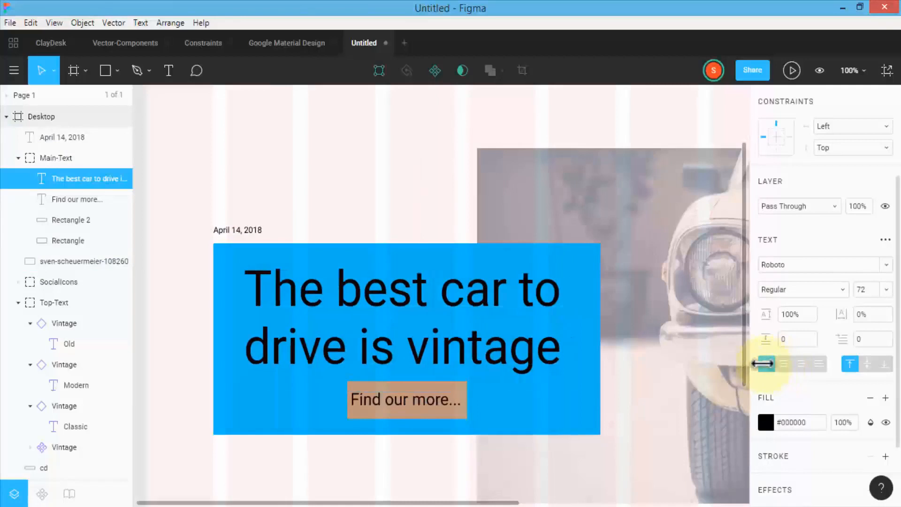
pyautogui.click(865, 364)
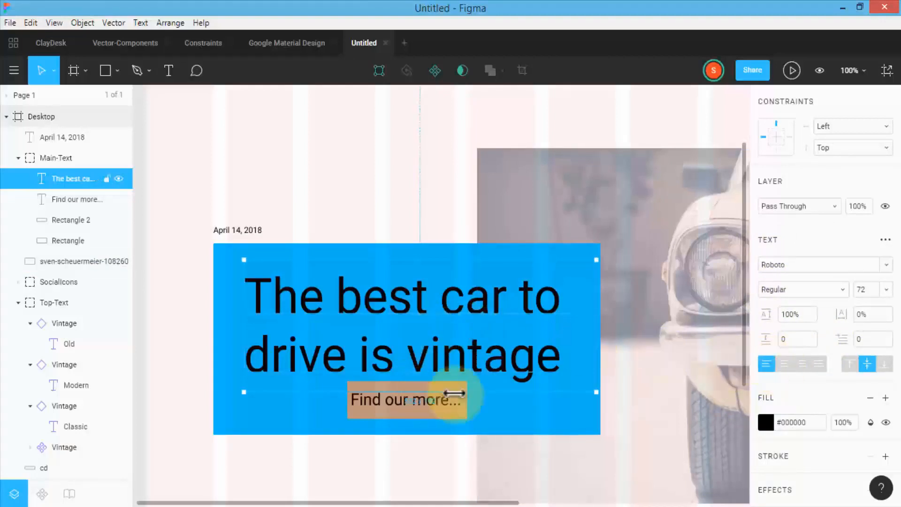
# Center the "Find our more..." label text horizontally within its text box
pyautogui.click(423, 407)
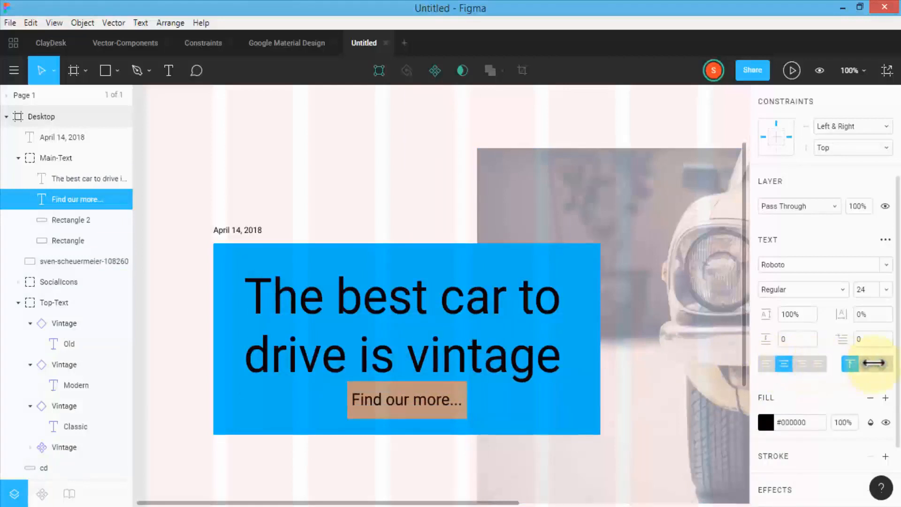
pyautogui.click(441, 411)
pyautogui.scroll(-1, 191, 379)
pyautogui.scroll(-2, 192, 379)
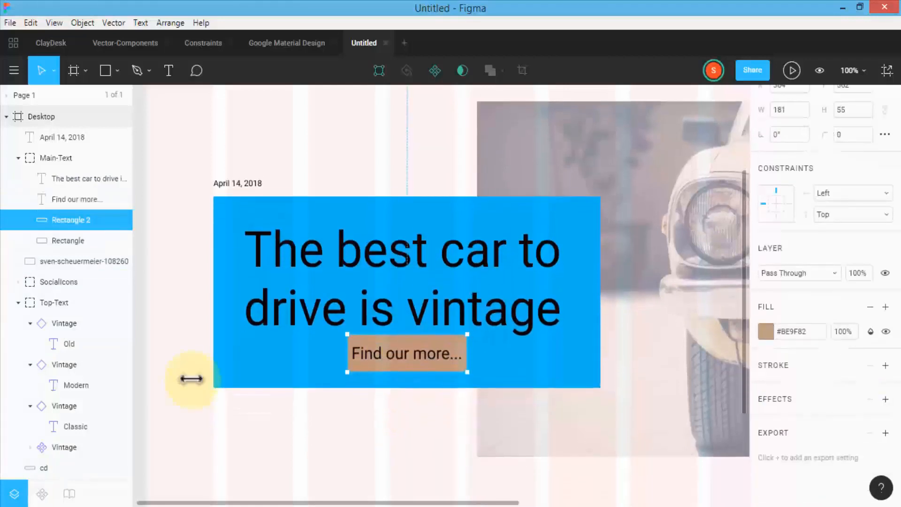
# Group the April 14, 2018 date text, the Main-Text group and the vintage car image together
pyautogui.click(251, 384)
pyautogui.press('-')
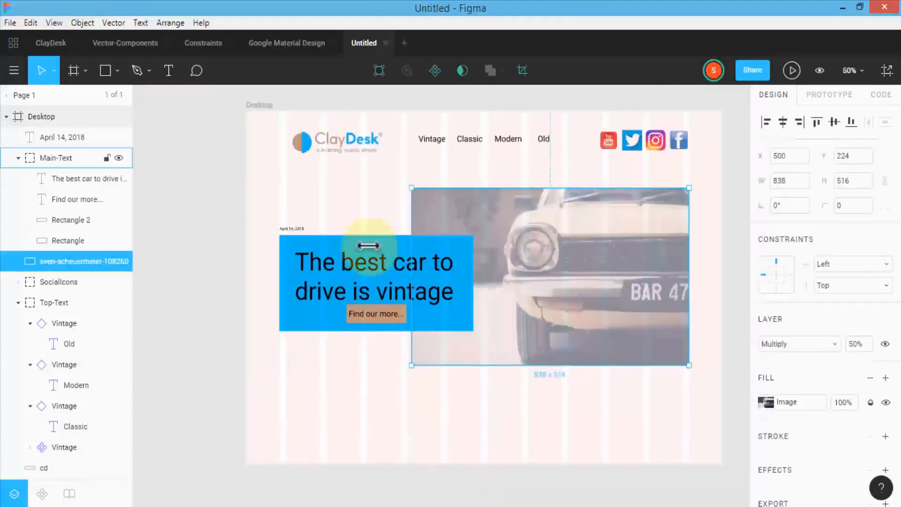
pyautogui.keyDown('ctrl'); pyautogui.click(360, 243); pyautogui.keyUp('ctrl')
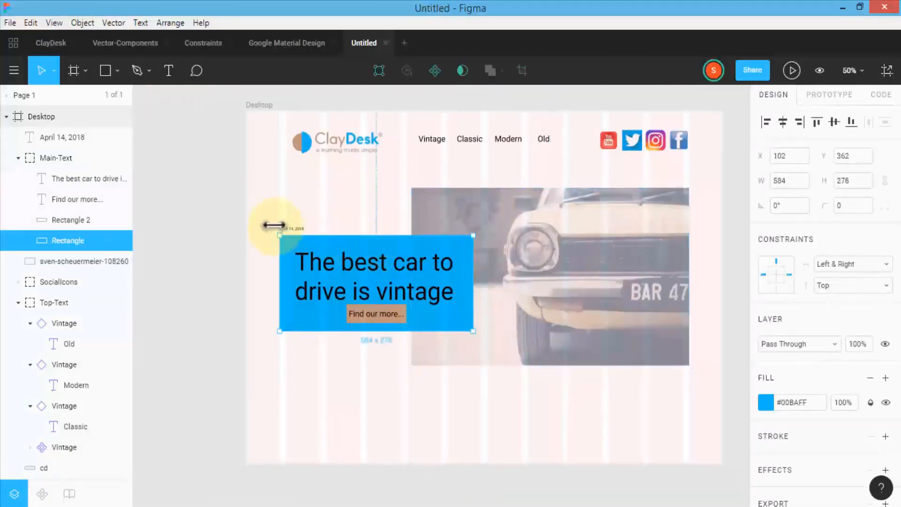
pyautogui.click(540, 267)
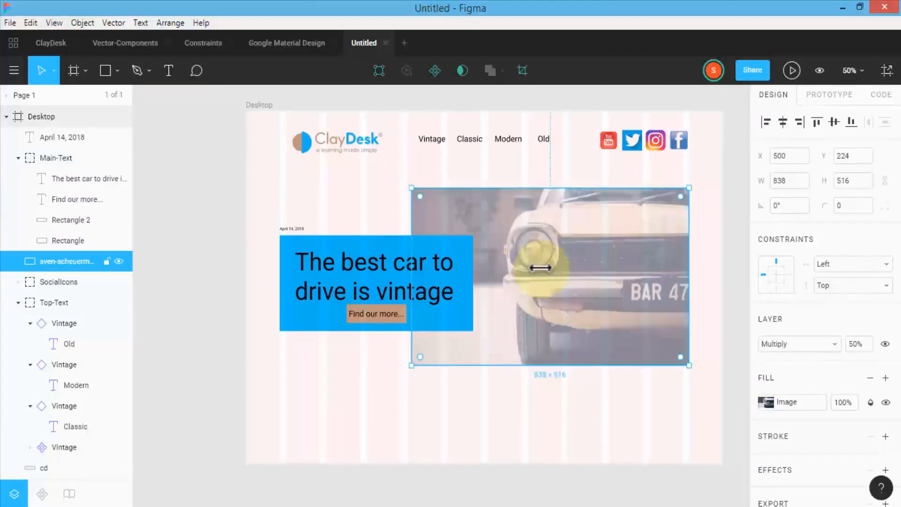
pyautogui.keyDown('shift'); pyautogui.click(361, 235); pyautogui.keyUp('shift')
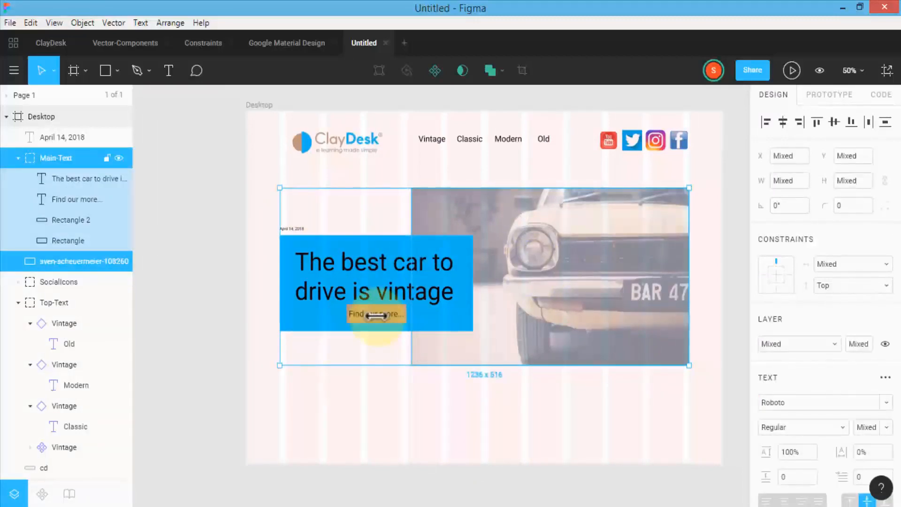
pyautogui.moveTo(219, 192); pyautogui.dragTo(610, 349)
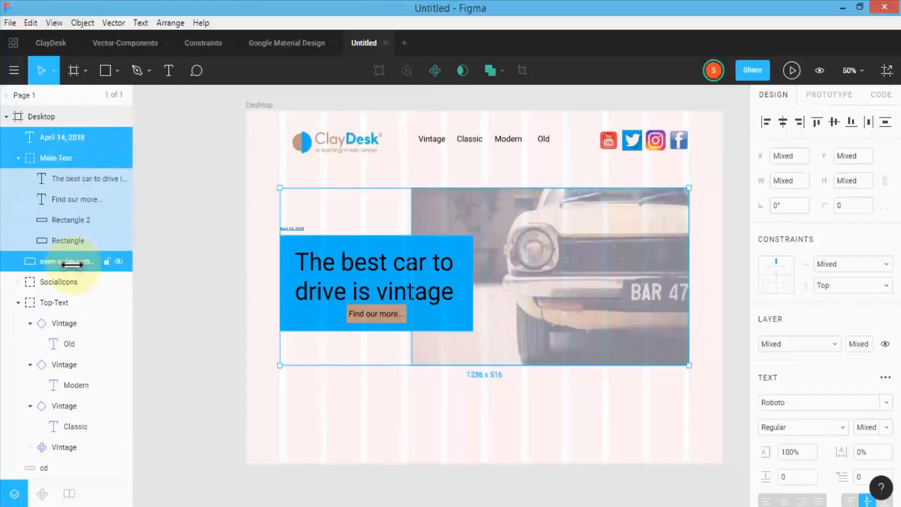
pyautogui.rightClick(322, 214)
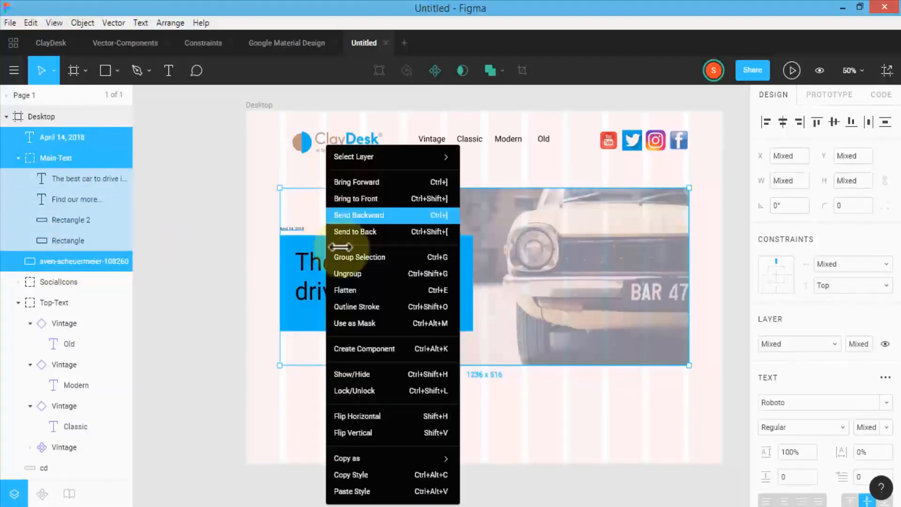
pyautogui.click(352, 259)
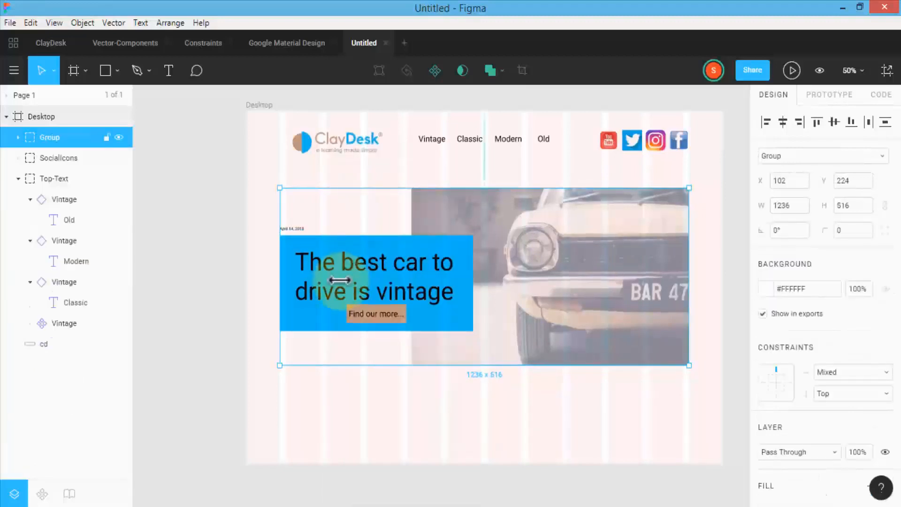
# Rename the new hero group as Banner-Group
pyautogui.doubleClick(55, 137)
pyautogui.write('Navbar')
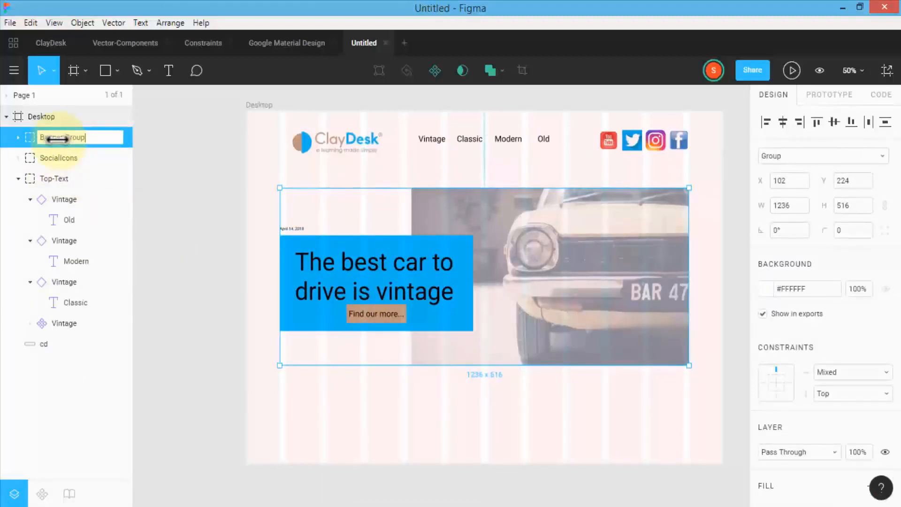
pyautogui.click(329, 287)
pyautogui.click(488, 255)
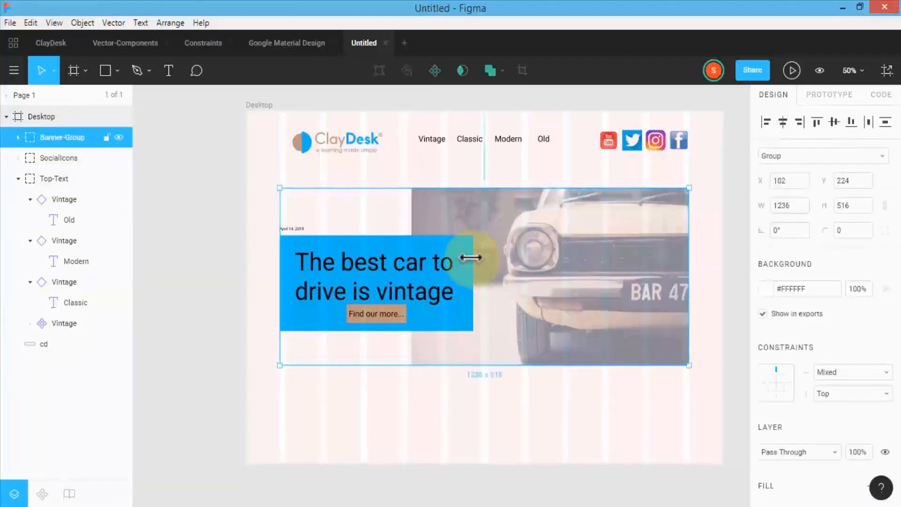
# Set the constraints of the car image and the Main-Text group to Left & Right and Top & Bottom
pyautogui.doubleClick(481, 254)
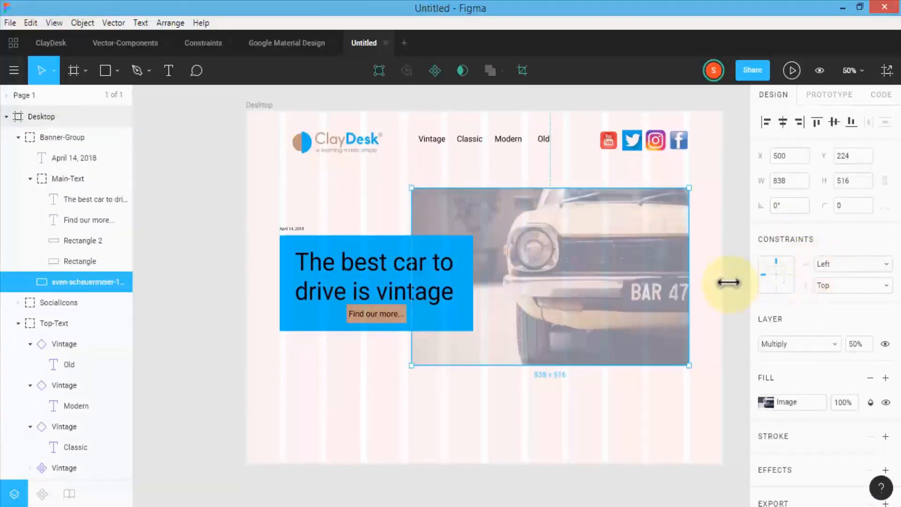
pyautogui.click(811, 265)
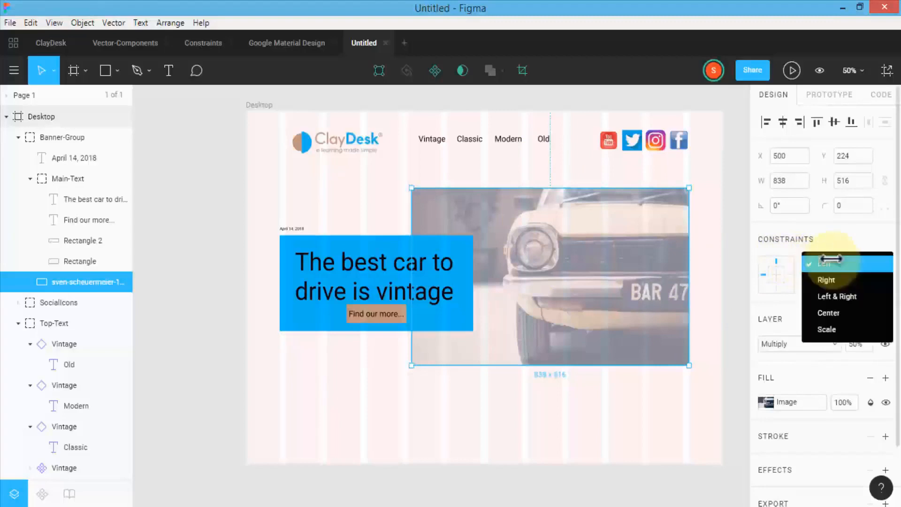
pyautogui.click(822, 295)
pyautogui.keyDown('shift'); pyautogui.click(432, 291); pyautogui.keyUp('shift')
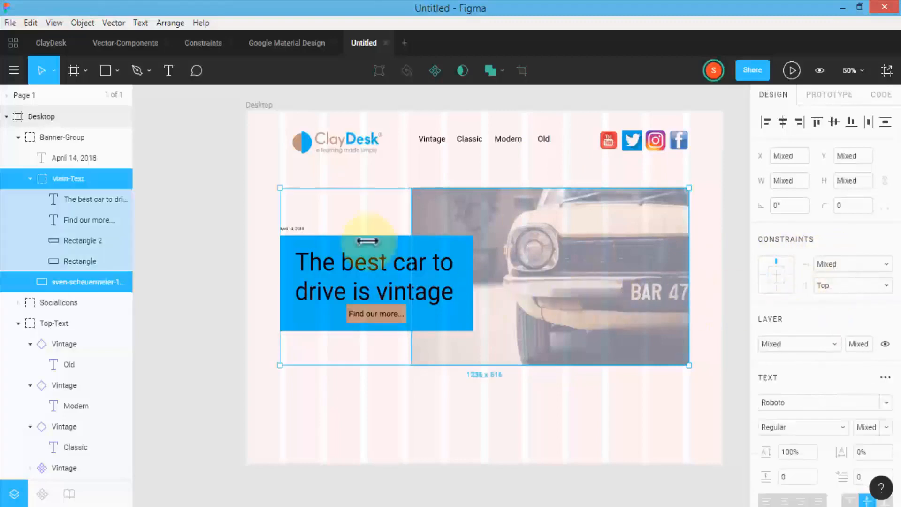
pyautogui.click(816, 263)
pyautogui.click(831, 321)
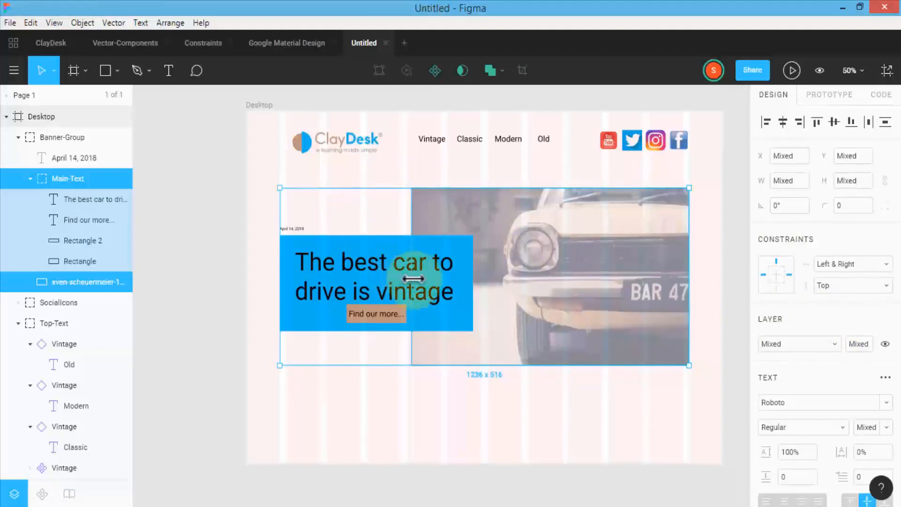
pyautogui.click(819, 285)
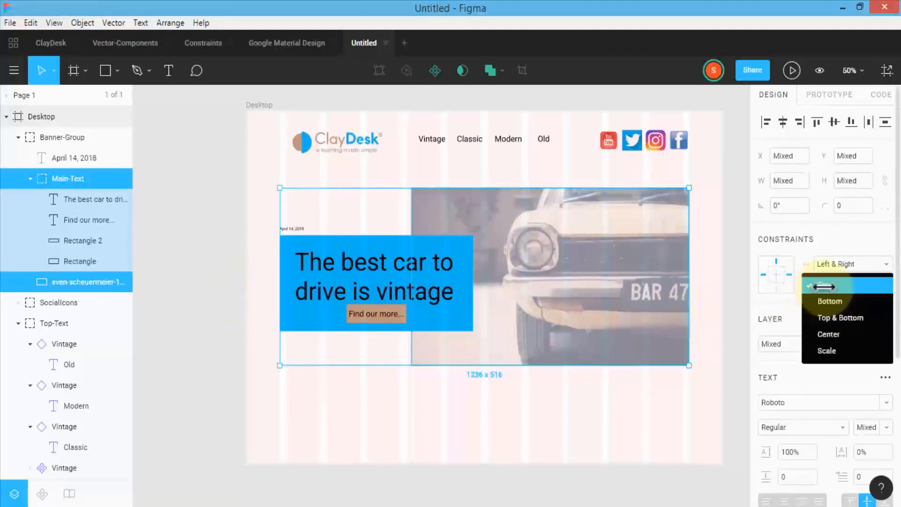
pyautogui.click(826, 317)
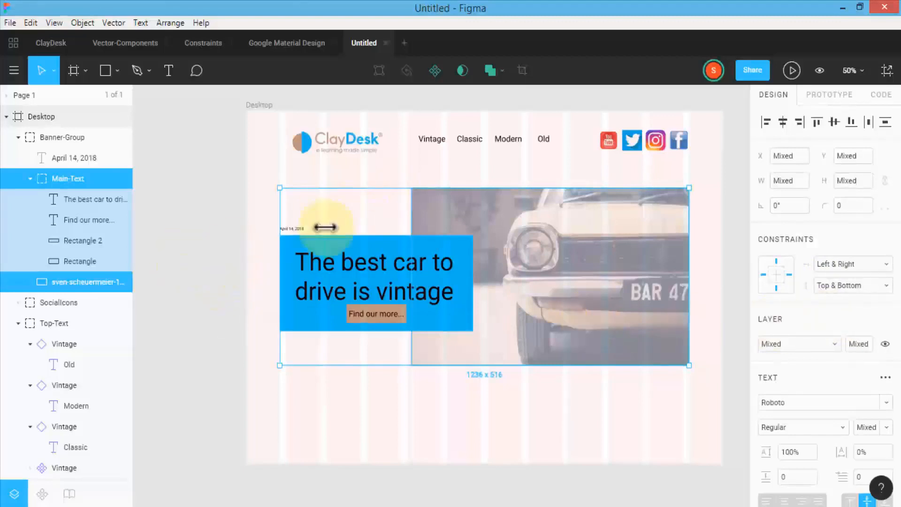
pyautogui.click(216, 285)
pyautogui.click(359, 274)
pyautogui.click(307, 211)
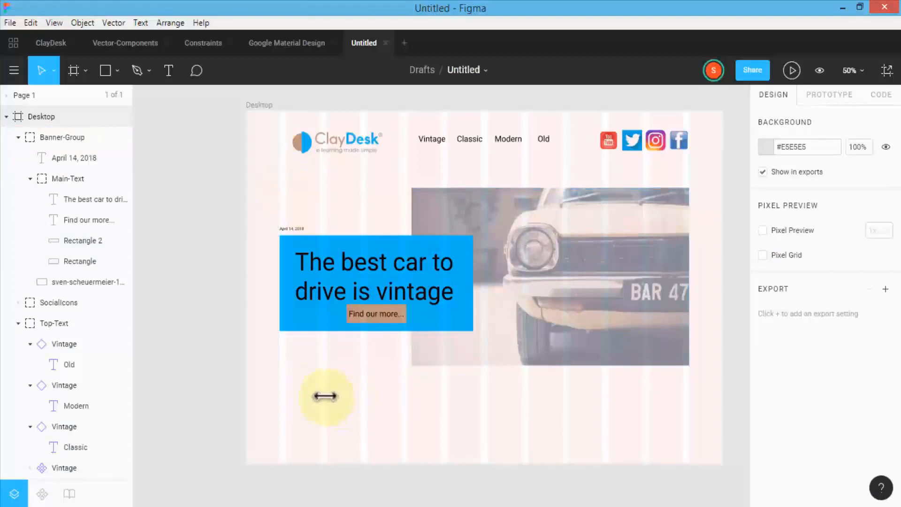
# Draw a rectangle below the banner near its left edge and size it to 205 x 186 at X 122, Y 822
pyautogui.click(105, 71)
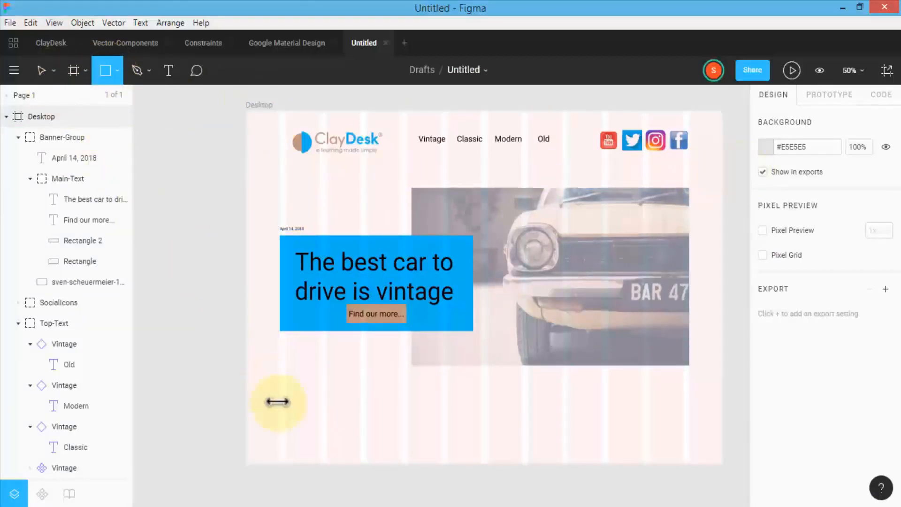
pyautogui.moveTo(291, 381); pyautogui.dragTo(415, 448)
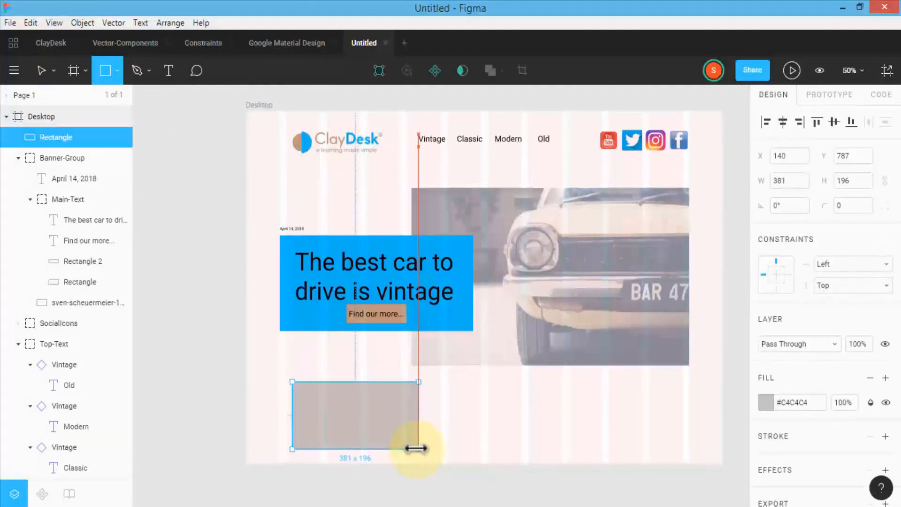
pyautogui.hotkey('shift', '0')
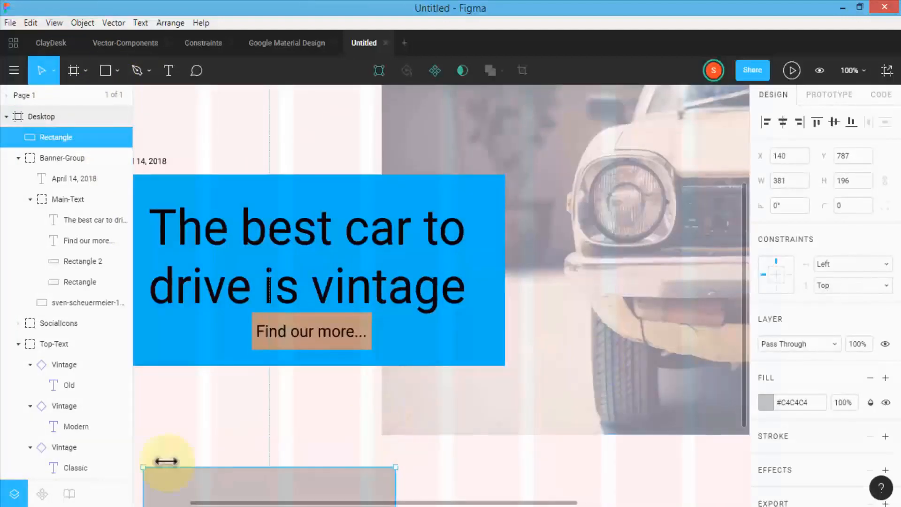
pyautogui.scroll(-1, 215, 399)
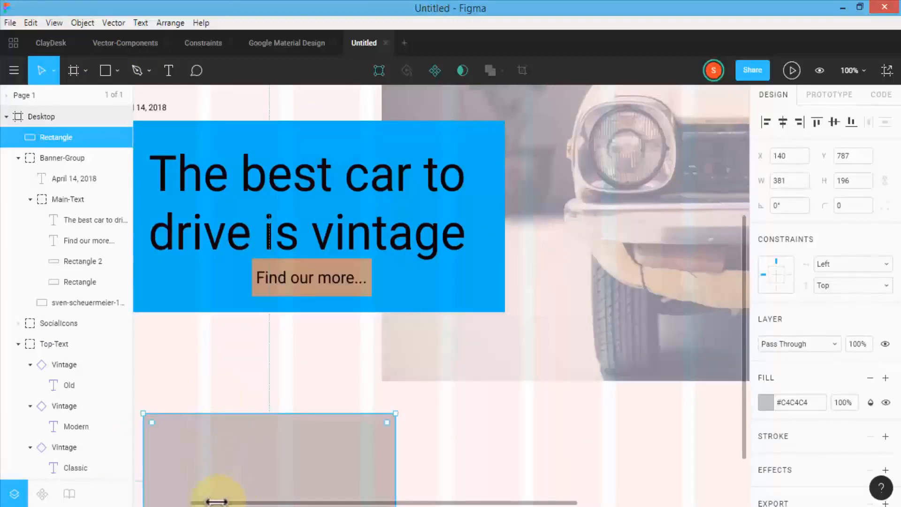
pyautogui.moveTo(226, 502); pyautogui.dragTo(176, 502)
pyautogui.scroll(-2, 240, 410)
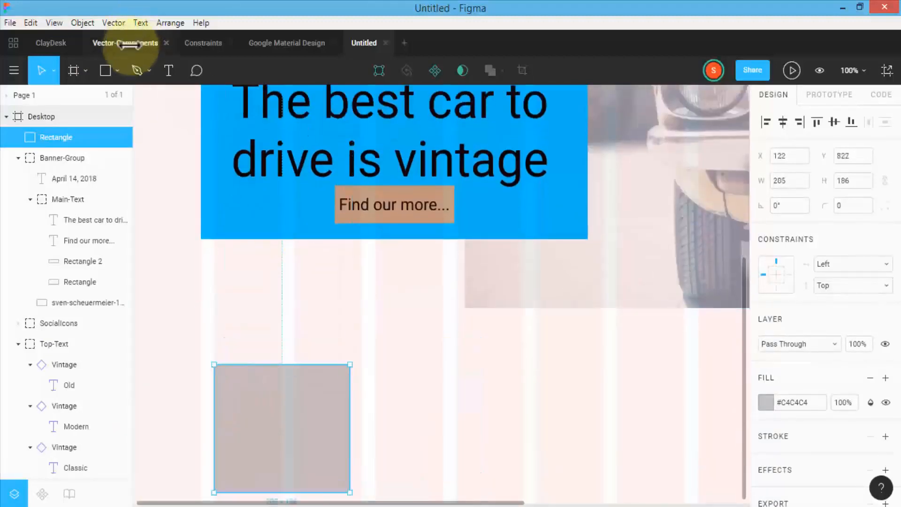
# Place the image daniel-von-appen-295410.jpg as the fill of the new rectangle
pyautogui.click(116, 71)
pyautogui.click(112, 199)
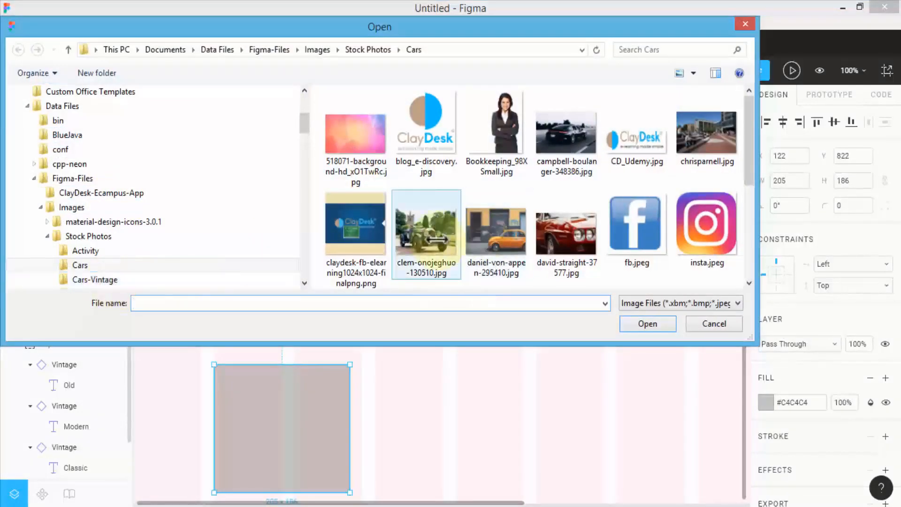
pyautogui.click(493, 230)
pyautogui.press('Return')
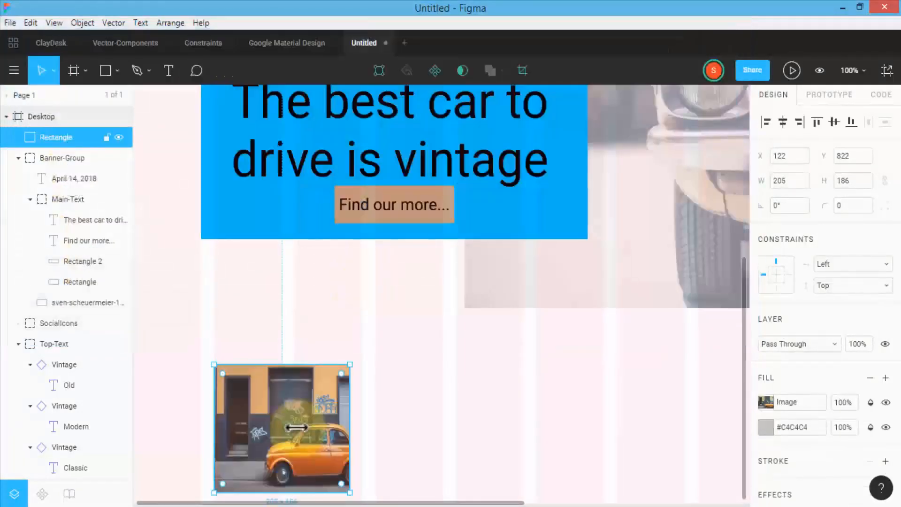
# Turn the orange car rectangle into a component and duplicate it four times to the right at equal gaps
pyautogui.click(436, 70)
pyautogui.moveTo(407, 430); pyautogui.dragTo(447, 430)
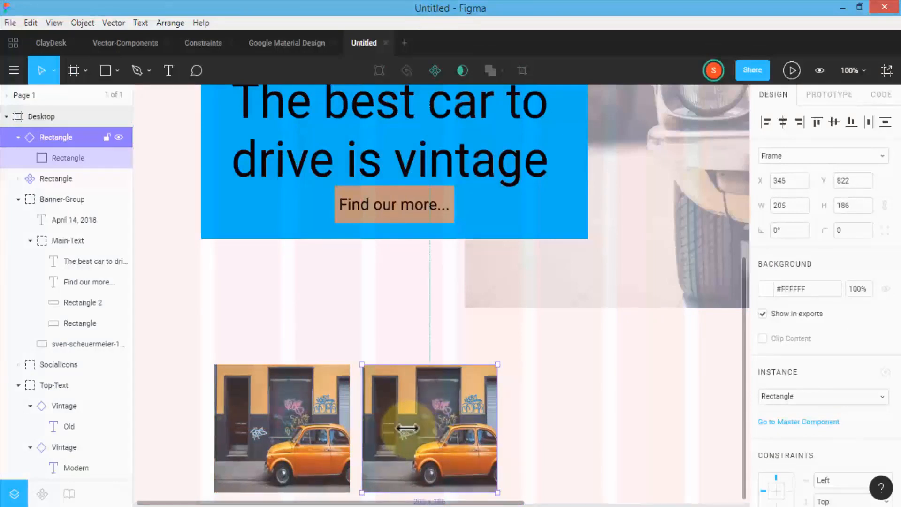
pyautogui.moveTo(382, 420); pyautogui.dragTo(561, 424)
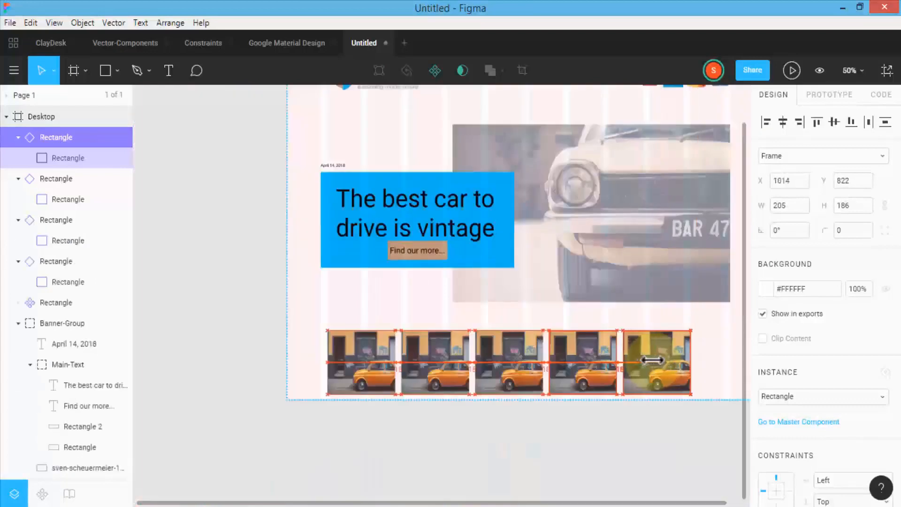
pyautogui.moveTo(647, 495); pyautogui.dragTo(739, 497)
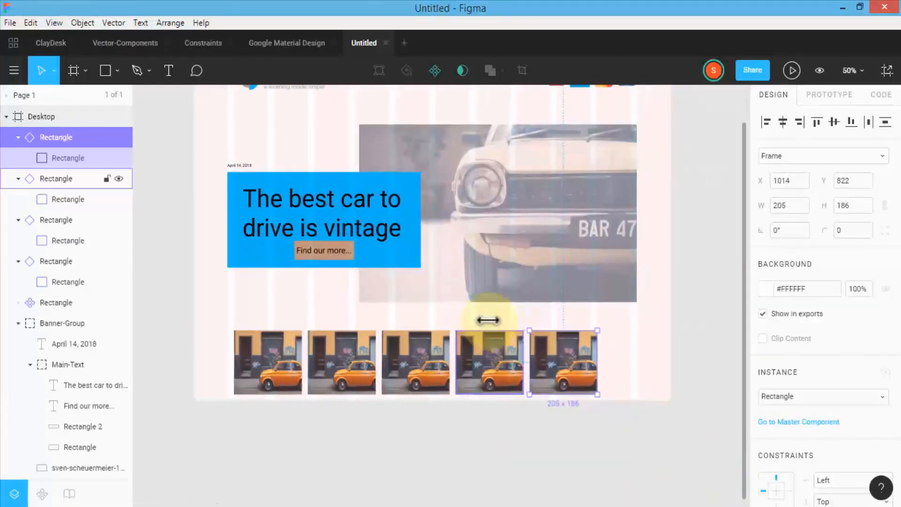
# Reposition the car thumbnails to spread them evenly across the row, starting at X 104
pyautogui.moveTo(547, 336); pyautogui.dragTo(609, 351)
pyautogui.click(257, 353)
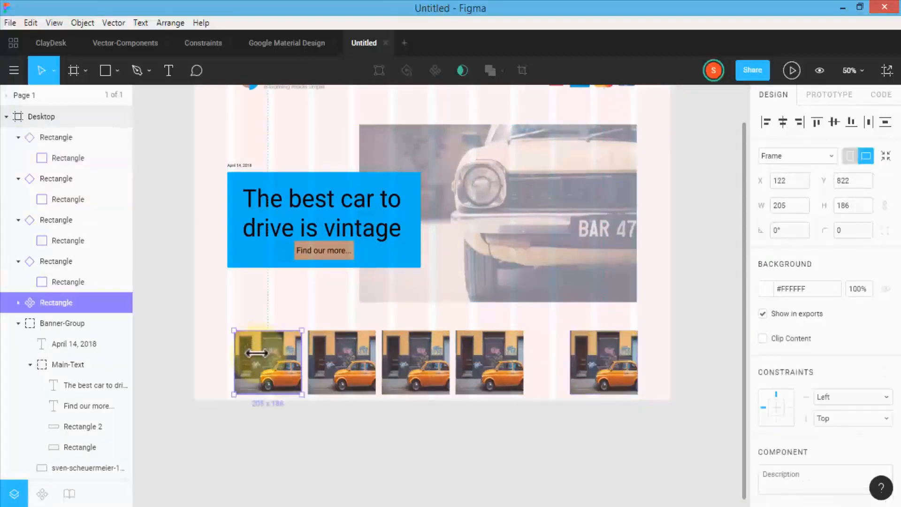
pyautogui.moveTo(257, 352); pyautogui.dragTo(252, 352)
pyautogui.moveTo(470, 352); pyautogui.dragTo(491, 356)
pyautogui.moveTo(592, 351); pyautogui.dragTo(573, 351)
# Group the five car thumbnails and name the group Small-Cars
pyautogui.click(170, 327)
pyautogui.moveTo(170, 327); pyautogui.dragTo(631, 368)
pyautogui.rightClick(393, 346)
pyautogui.click(423, 255)
pyautogui.doubleClick(46, 137)
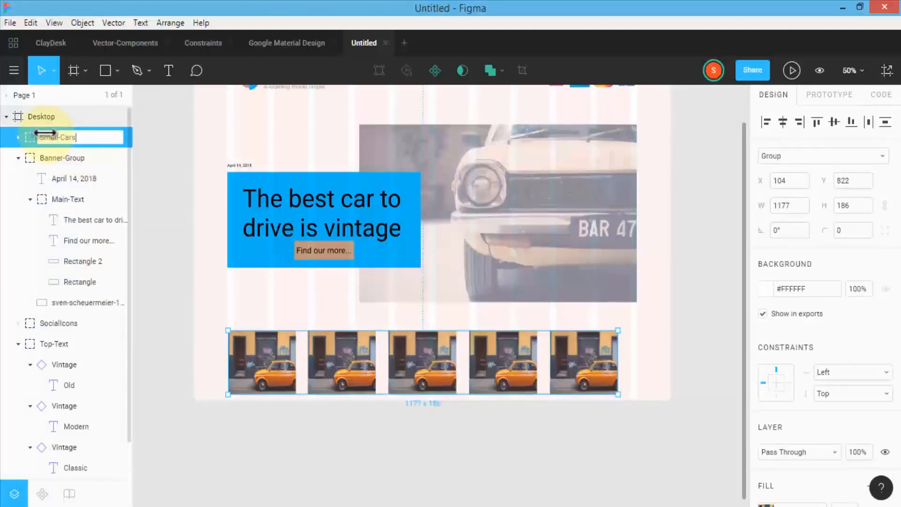
pyautogui.press('Return')
# Resize and move the Small-Cars group to match the banner's left and right edges, and shorten Banner-Group to a height of 481
pyautogui.moveTo(348, 367)
pyautogui.mouseDown()
pyautogui.moveTo(368, 366)
pyautogui.moveTo(357, 367)
pyautogui.mouseUp()
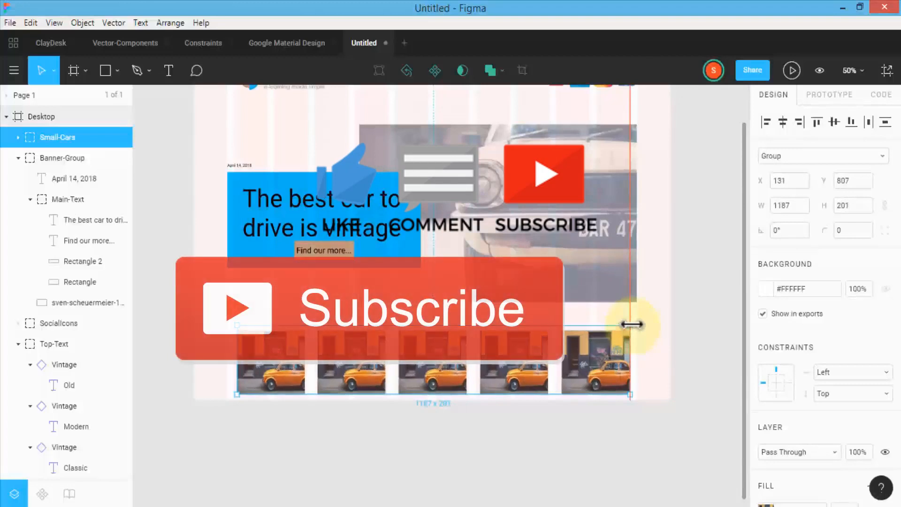
pyautogui.moveTo(629, 326); pyautogui.dragTo(631, 324)
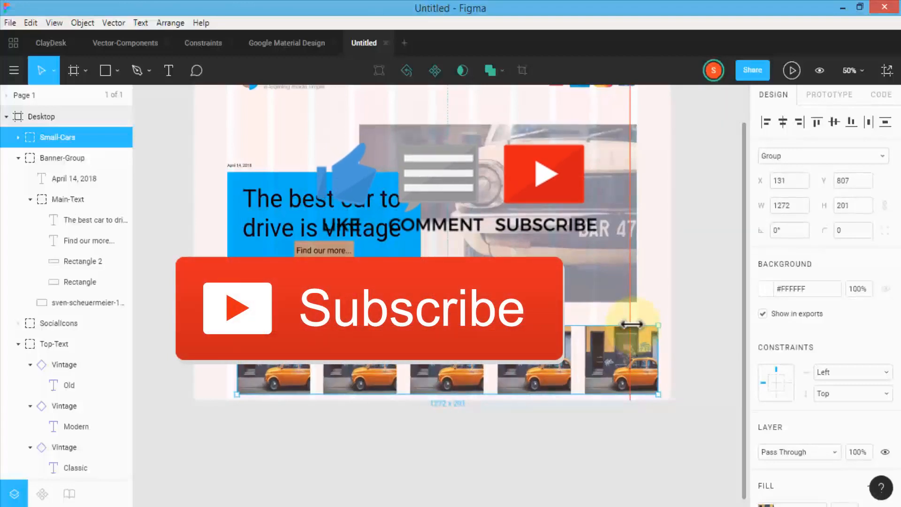
pyautogui.moveTo(524, 357); pyautogui.dragTo(515, 357)
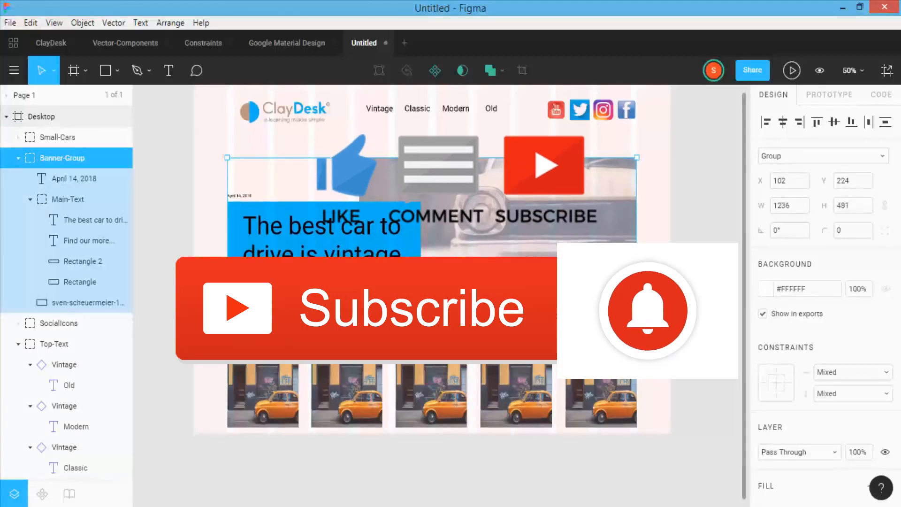
pyautogui.click(301, 340)
pyautogui.scroll(1, 170, 249)
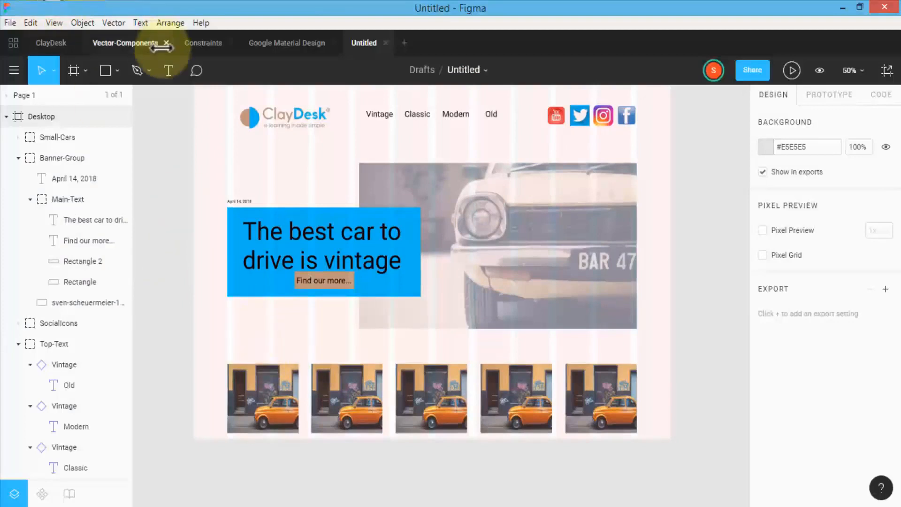
# Add the heading text "Featured Cars..." at X 102, Y 737, between the banner and the car thumbnails
pyautogui.click(169, 71)
pyautogui.click(222, 339)
pyautogui.write('Featured Cars...')
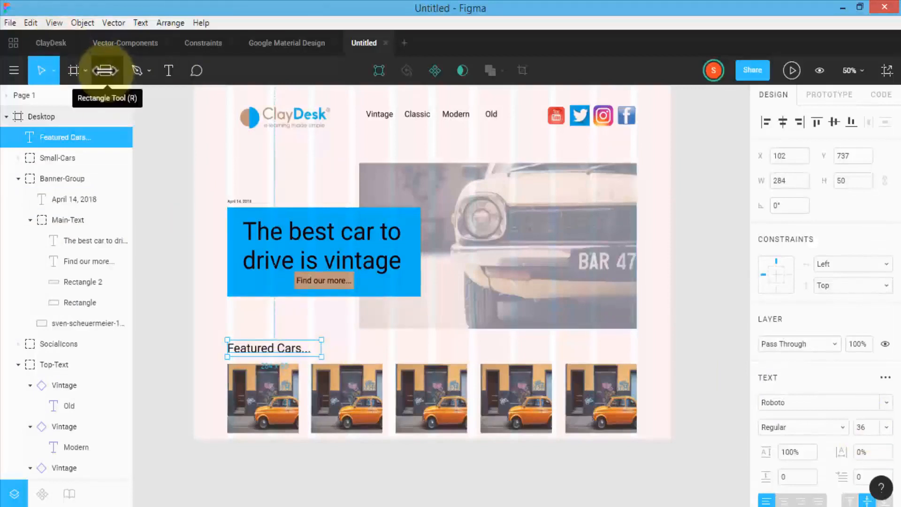
# Try the Main-Text box lower, just above the Featured Cars heading, and return it to X 102, Y 352.64
pyautogui.moveTo(251, 280); pyautogui.dragTo(249, 322)
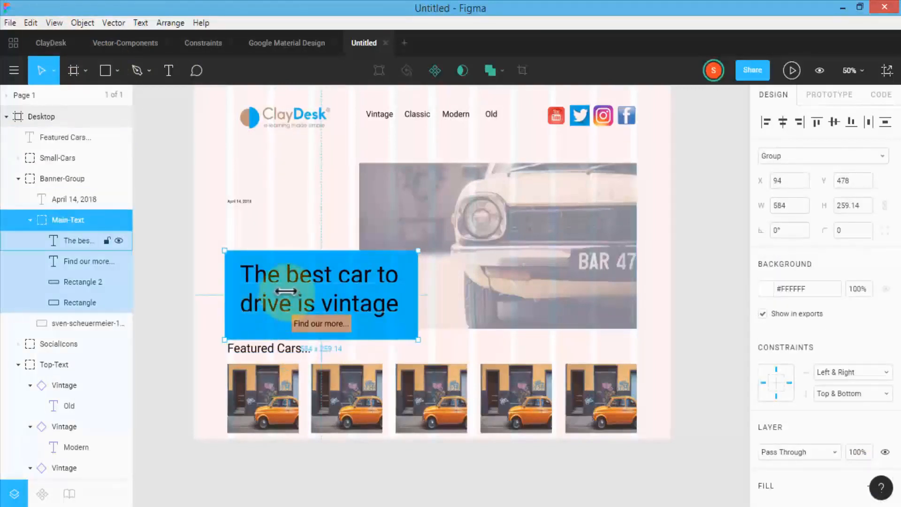
pyautogui.moveTo(286, 291); pyautogui.dragTo(288, 248)
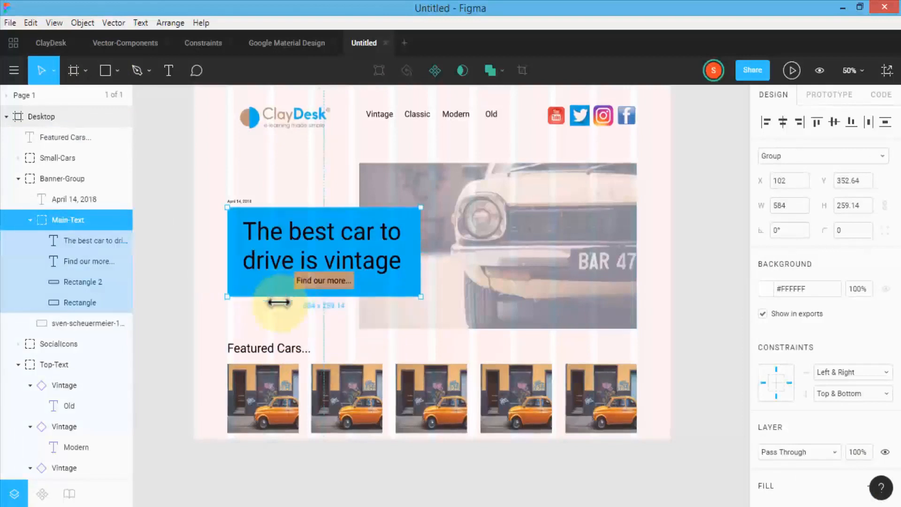
pyautogui.click(271, 346)
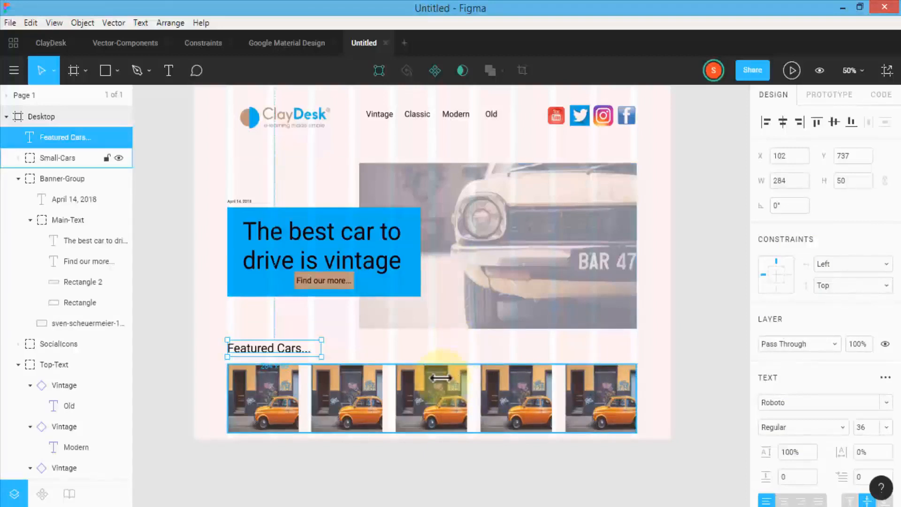
pyautogui.click(345, 395)
pyautogui.doubleClick(343, 396)
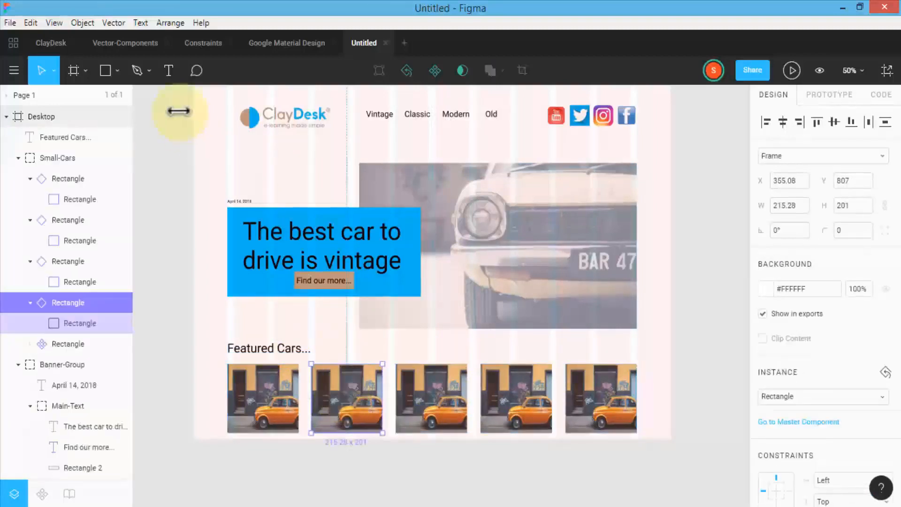
pyautogui.click(144, 70)
pyautogui.click(109, 71)
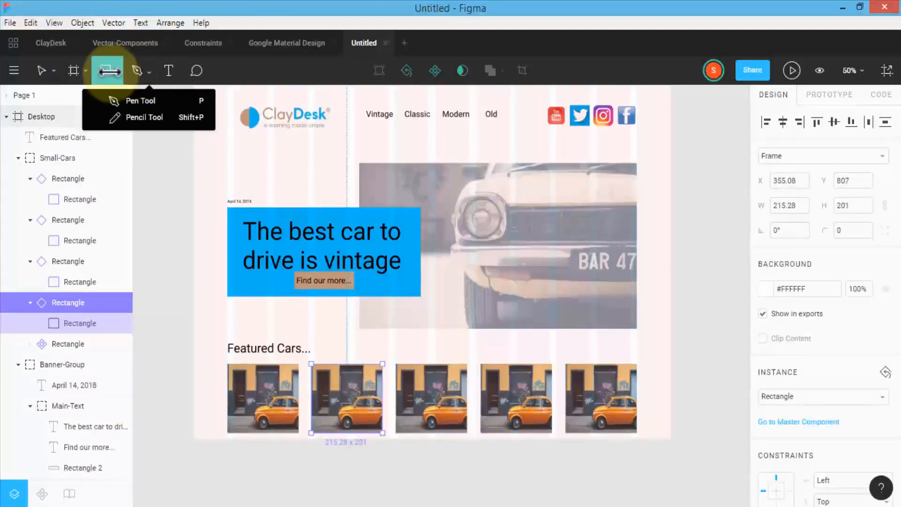
pyautogui.click(113, 71)
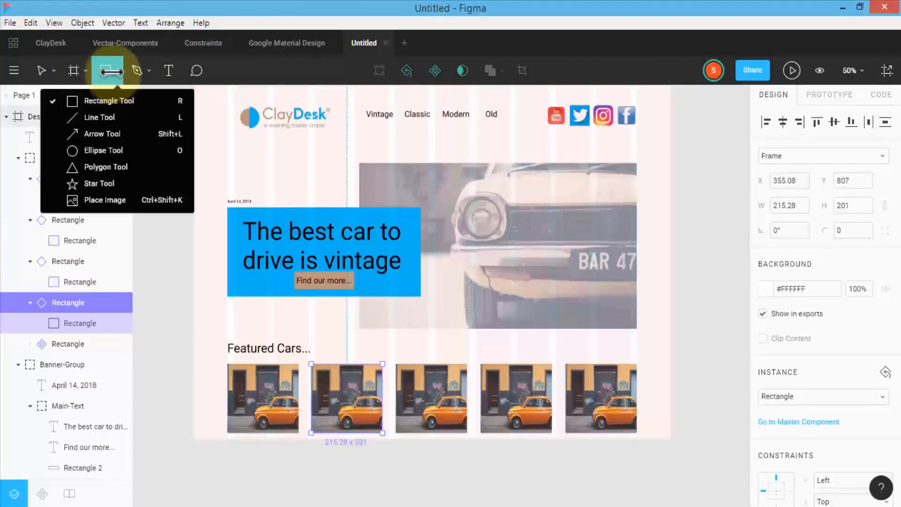
pyautogui.click(119, 201)
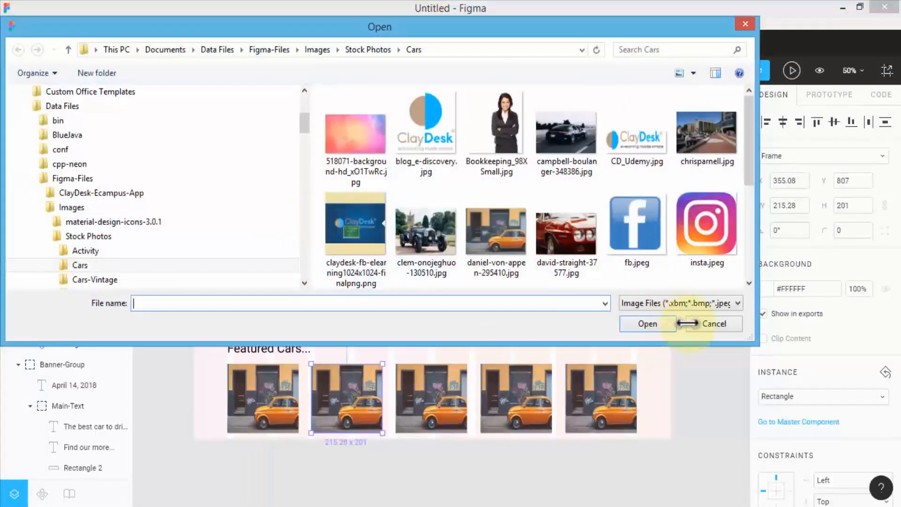
pyautogui.click(713, 323)
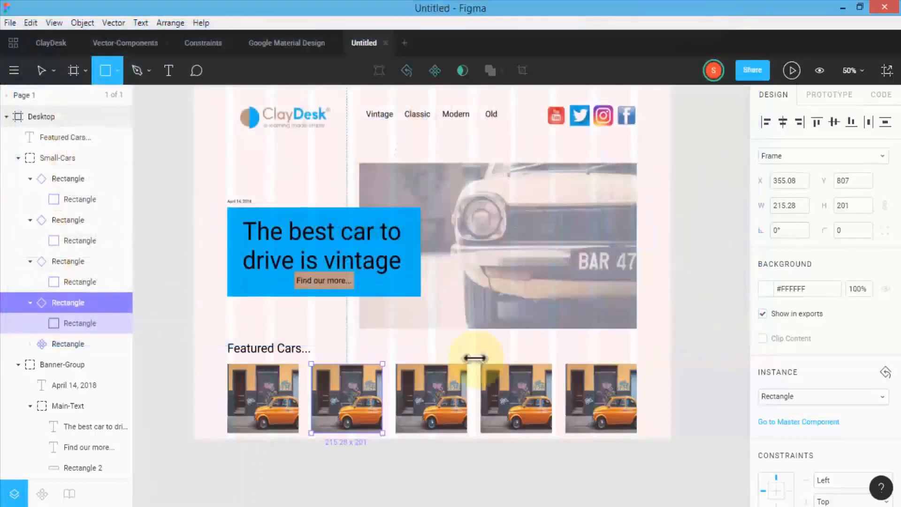
pyautogui.click(353, 393)
pyautogui.hotkey('ctrl', 'z')
pyautogui.click(349, 441)
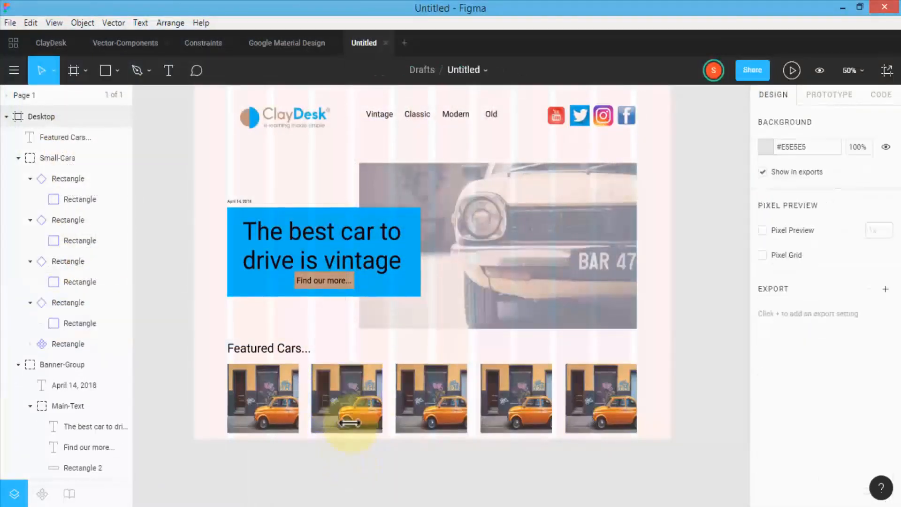
# Set the second Featured Cars thumbnail's image to Fill mode and replace it with the red car photo from the Cars folder
pyautogui.doubleClick(347, 398)
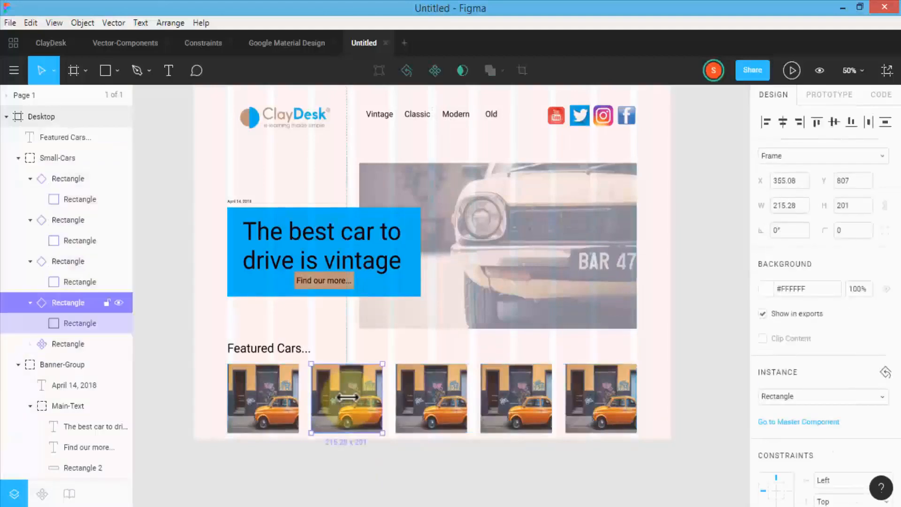
pyautogui.doubleClick(349, 397)
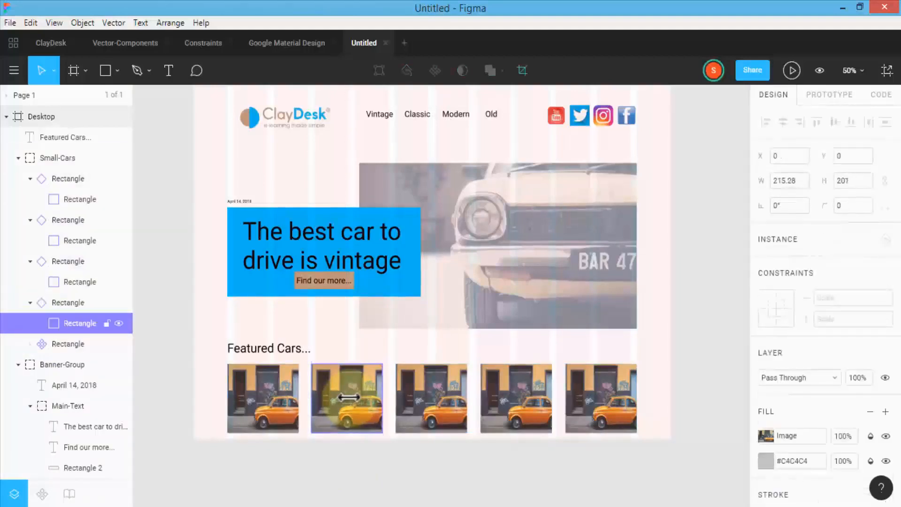
pyautogui.doubleClick(348, 396)
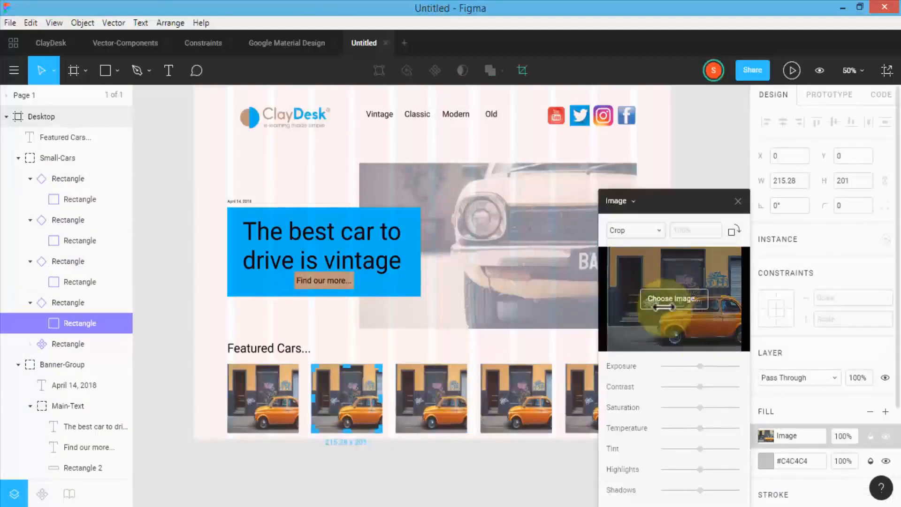
pyautogui.click(671, 299)
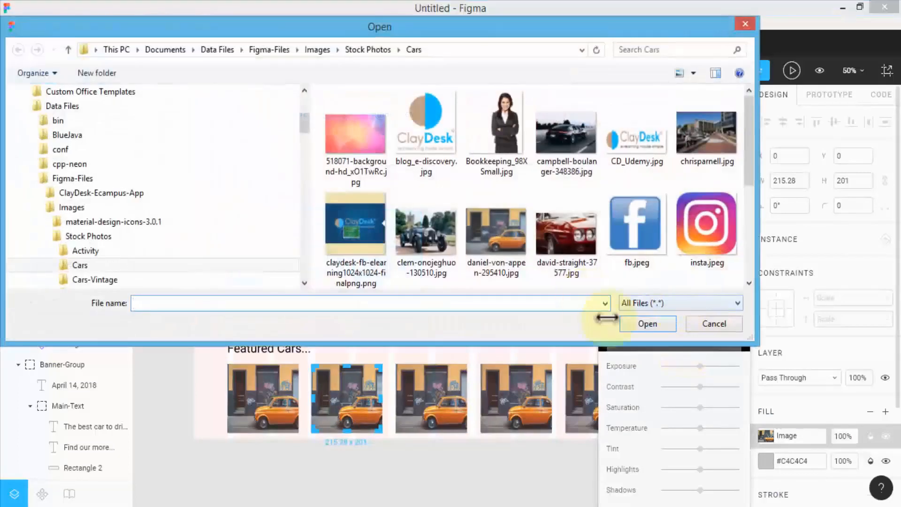
pyautogui.click(708, 322)
pyautogui.click(651, 230)
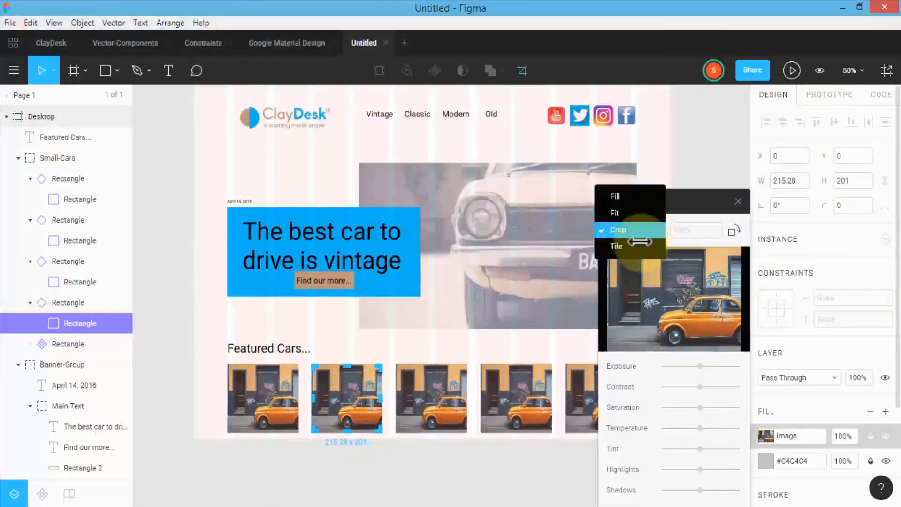
pyautogui.click(628, 212)
pyautogui.click(631, 225)
pyautogui.click(622, 207)
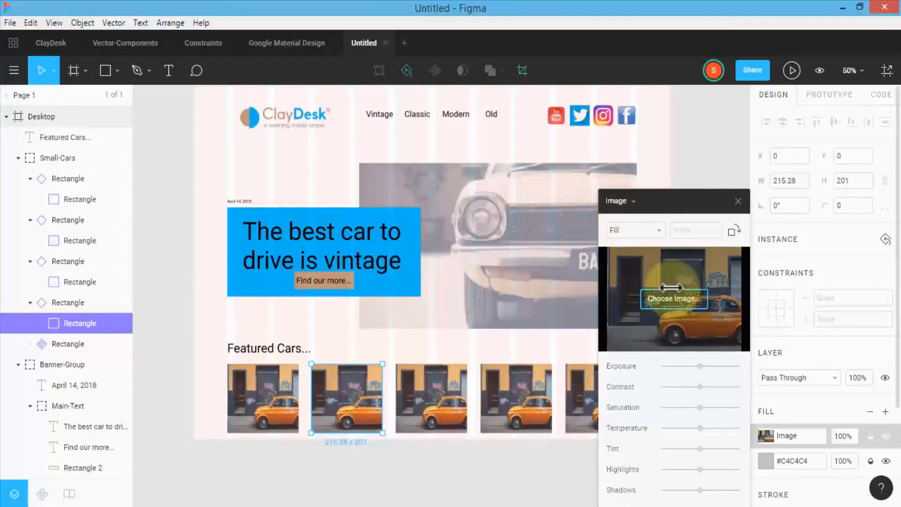
pyautogui.click(670, 301)
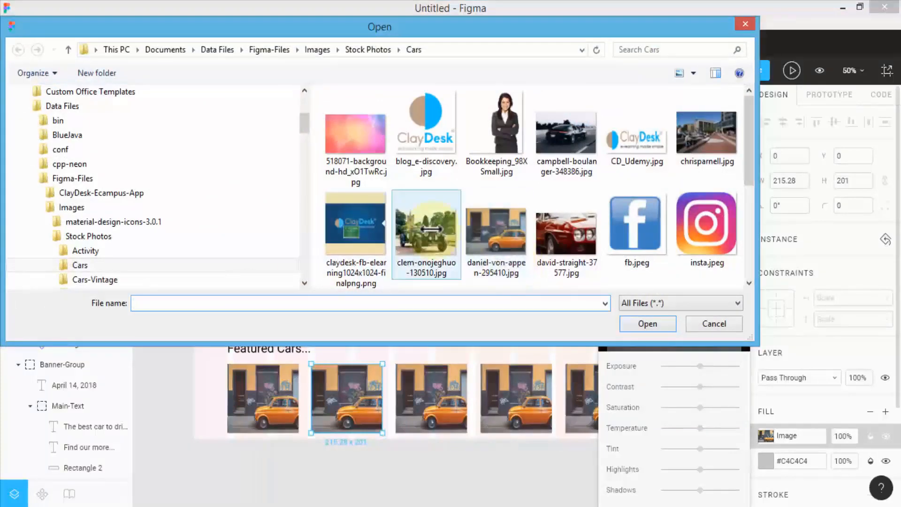
pyautogui.doubleClick(427, 232)
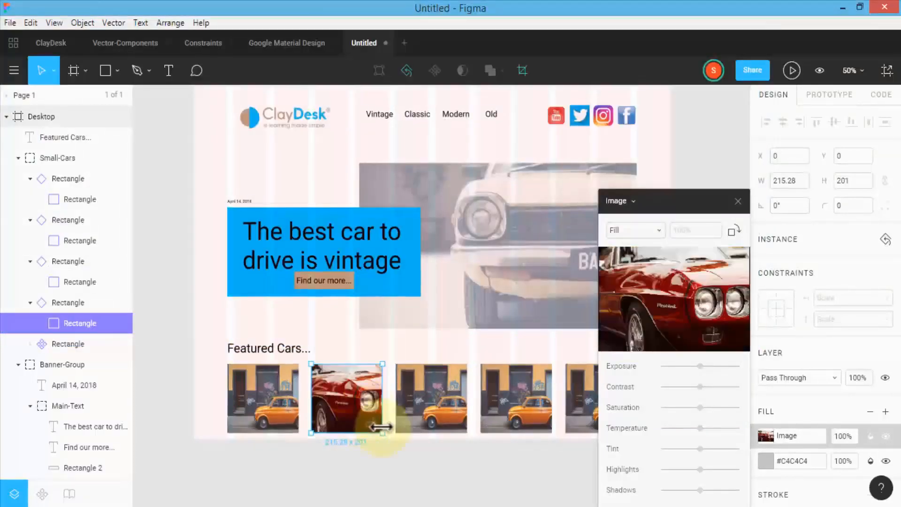
# Replace the image in the third Featured Cars thumbnail with the black sports car photo from the Cars folder
pyautogui.click(438, 401)
pyautogui.doubleClick(439, 402)
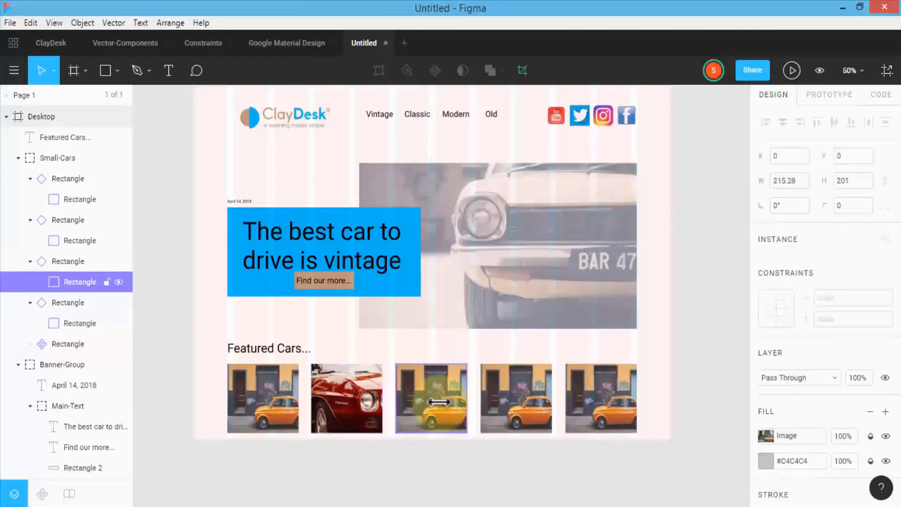
pyautogui.doubleClick(438, 402)
pyautogui.click(673, 298)
pyautogui.doubleClick(566, 136)
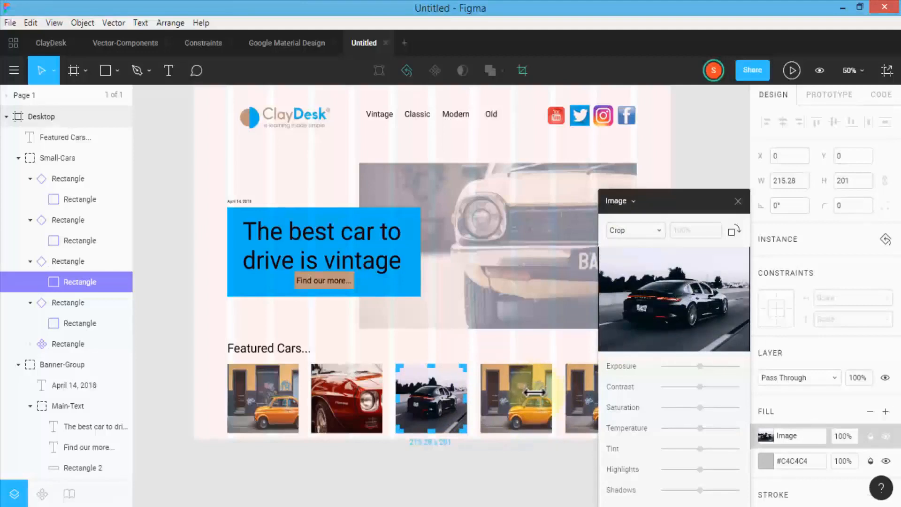
# Replace the image in the fourth Featured Cars thumbnail with the black antique open-top car photo
pyautogui.click(516, 399)
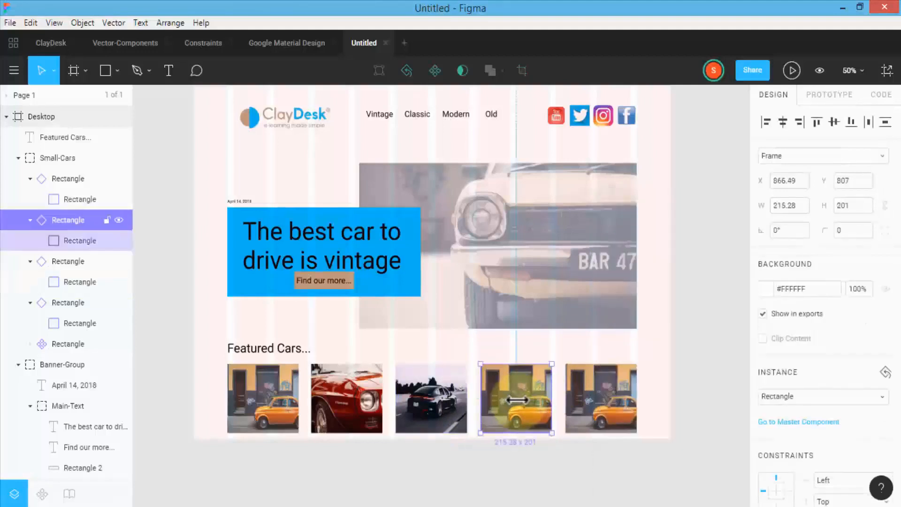
pyautogui.click(516, 400)
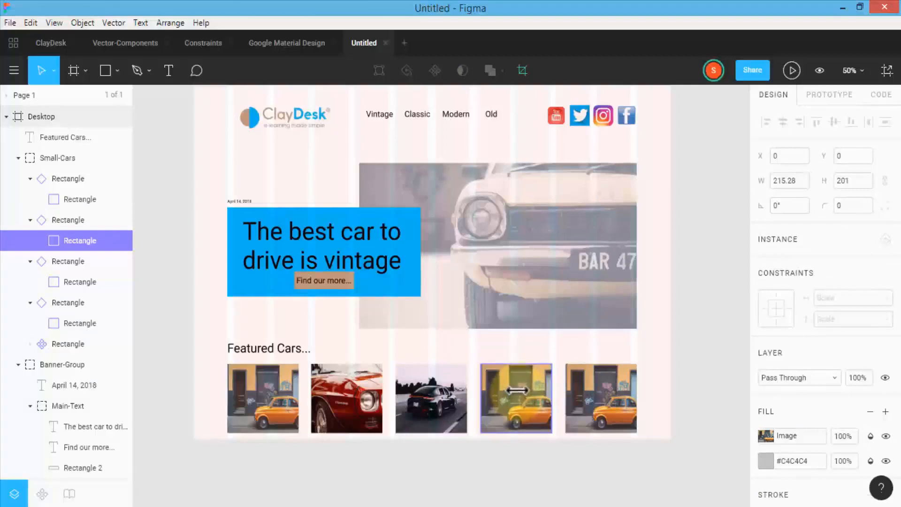
pyautogui.doubleClick(516, 389)
pyautogui.click(674, 297)
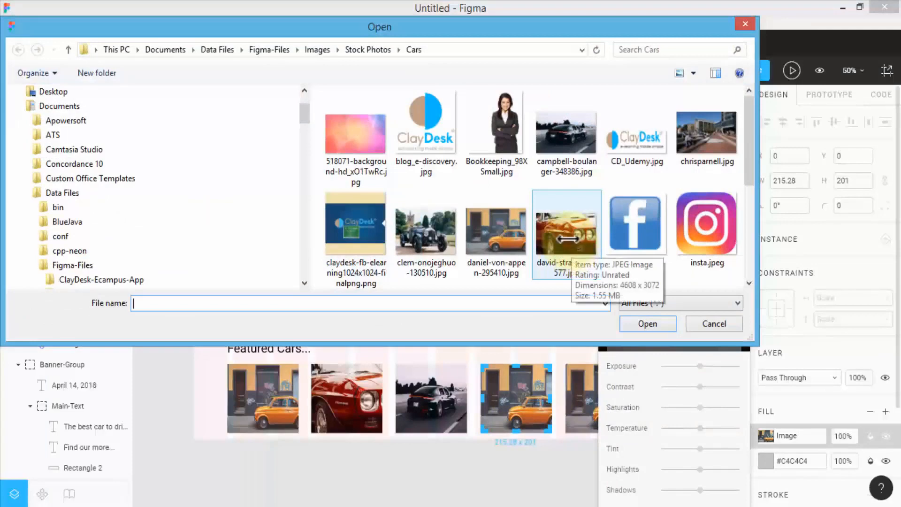
pyautogui.doubleClick(425, 232)
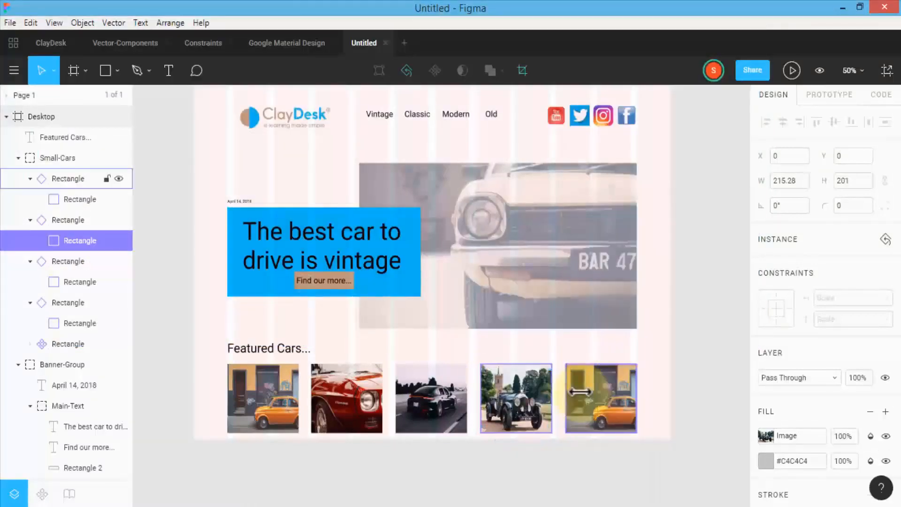
# Replace the image in the fifth Featured Cars thumbnail with the photo of the yellow car seen from the front
pyautogui.click(580, 391)
pyautogui.doubleClick(580, 391)
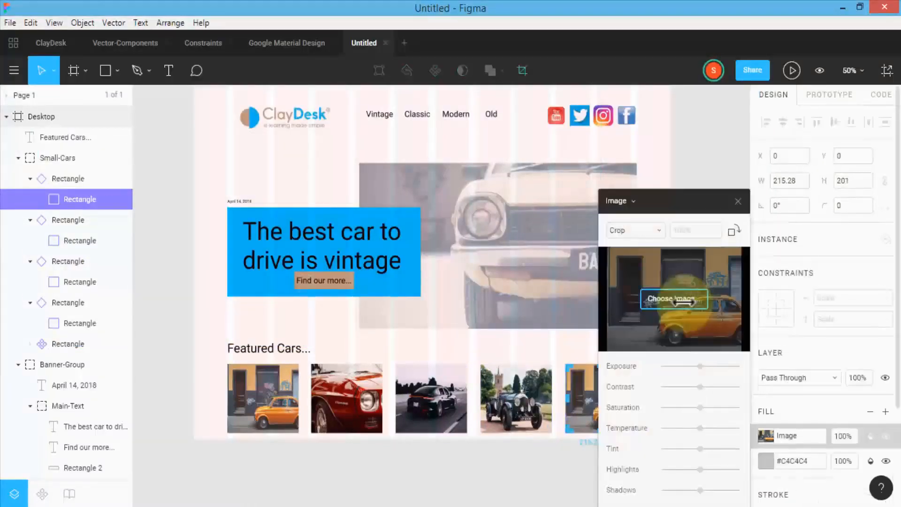
pyautogui.click(683, 302)
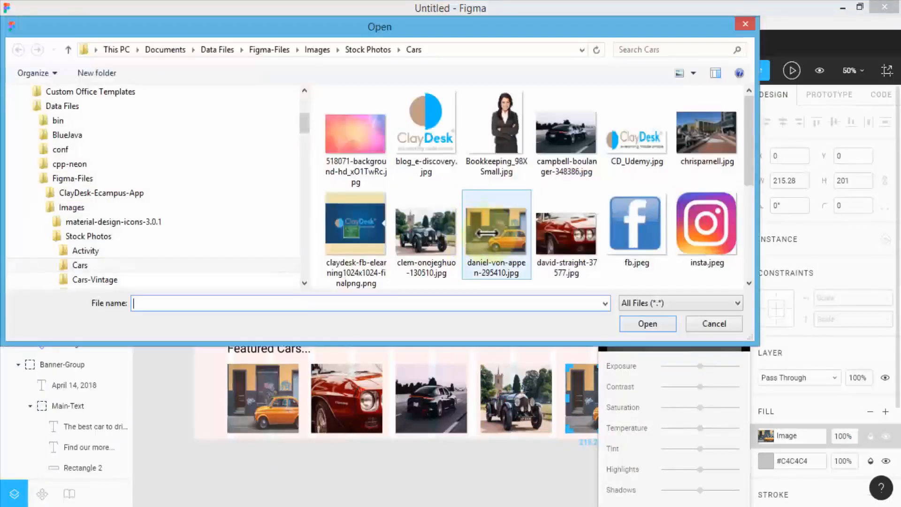
pyautogui.click(487, 227)
pyautogui.scroll(-3, 488, 227)
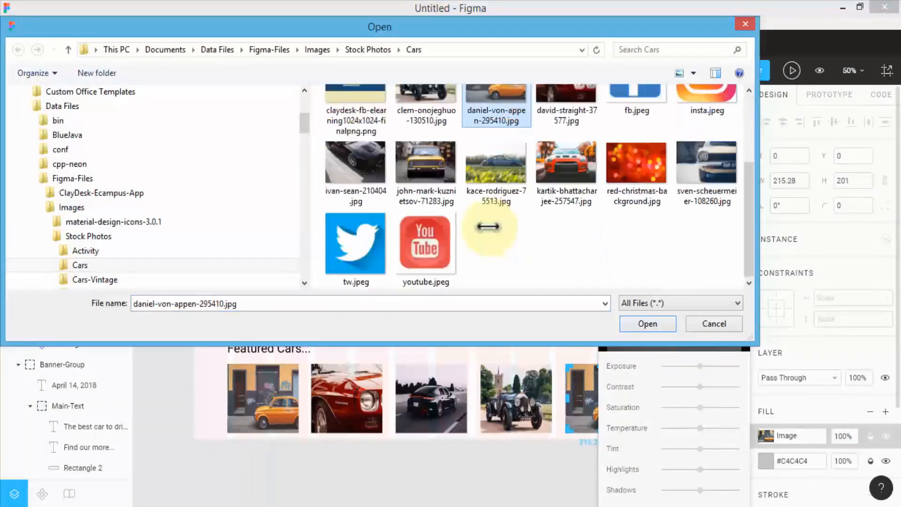
pyautogui.click(425, 162)
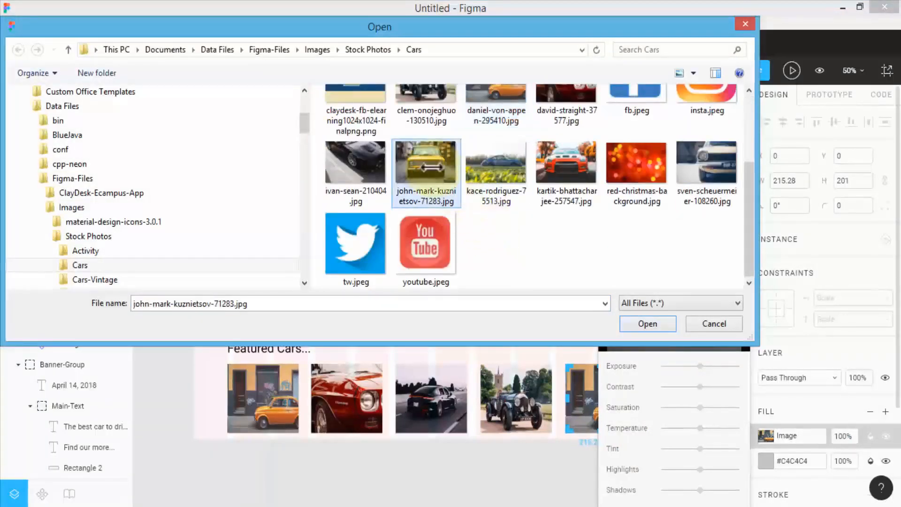
pyautogui.click(629, 318)
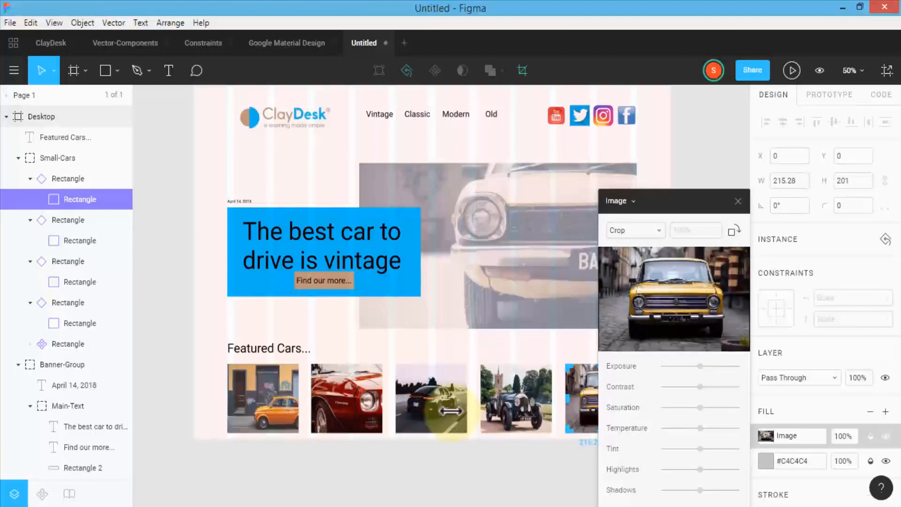
# Swap the third Featured Cars thumbnail's image for the photo of the car in a green field and close the image settings
pyautogui.press('Escape')
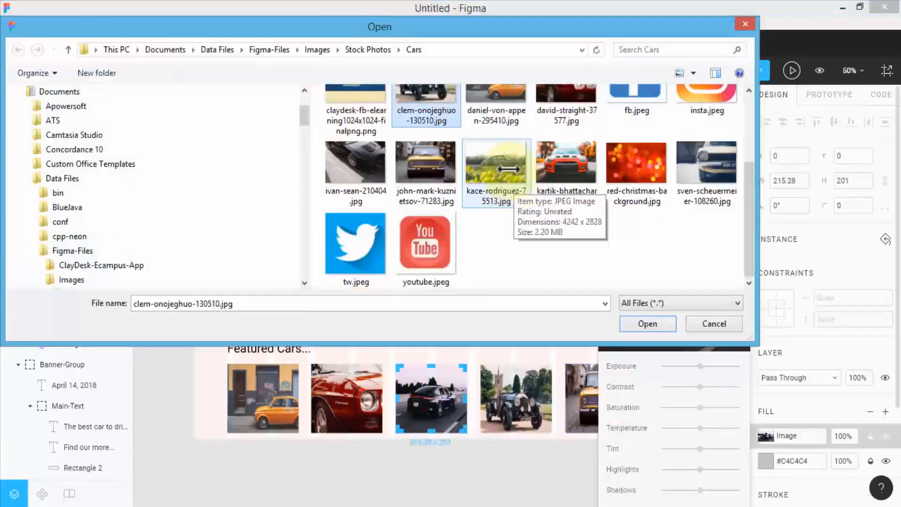
pyautogui.click(500, 170)
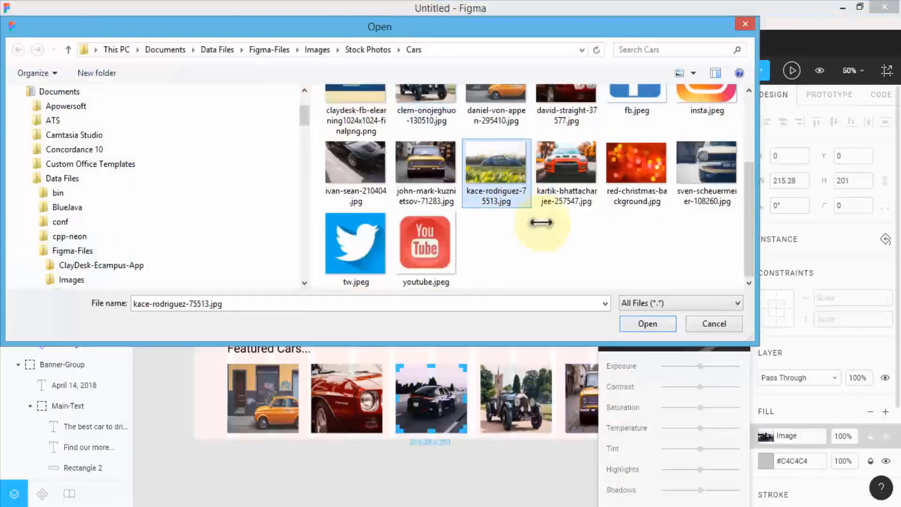
pyautogui.click(636, 319)
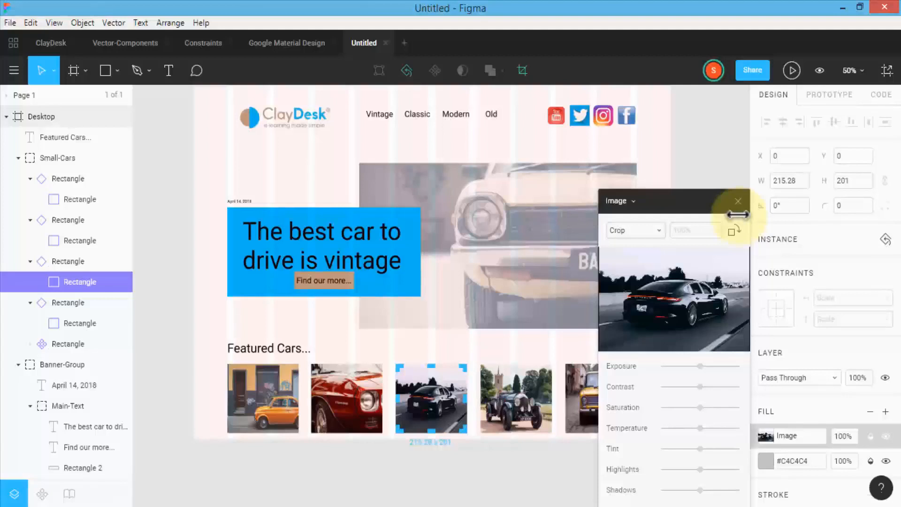
pyautogui.hotkey('ctrl', 'z')
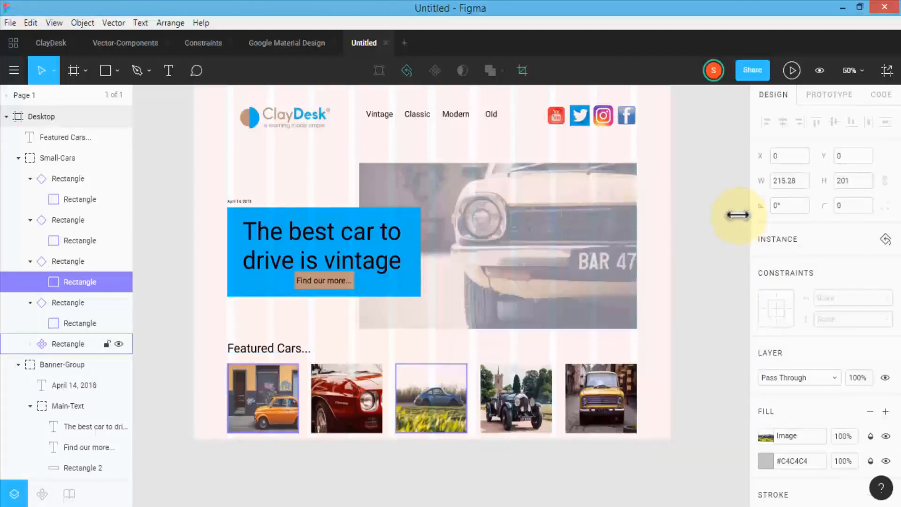
# Collapse the Small-Cars group in the layer list and hide the Desktop frame's 12-column layout grid
pyautogui.click(263, 397)
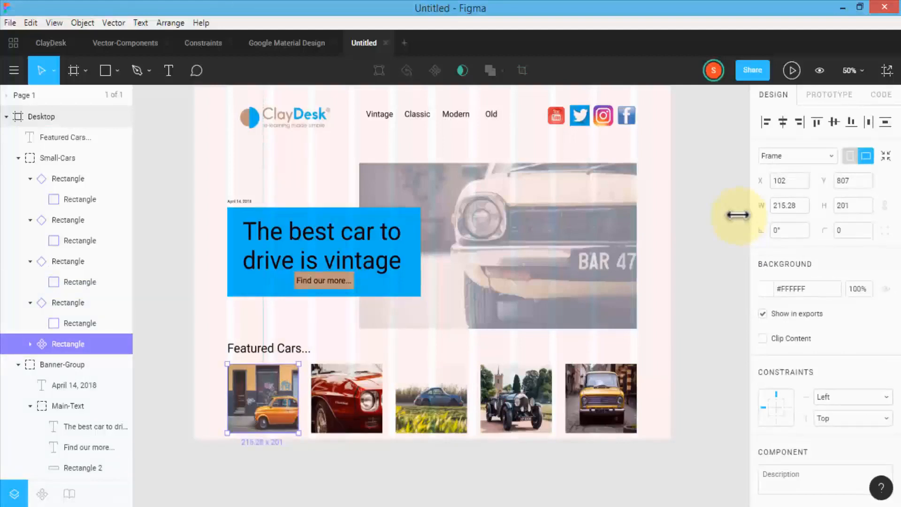
pyautogui.press('Escape')
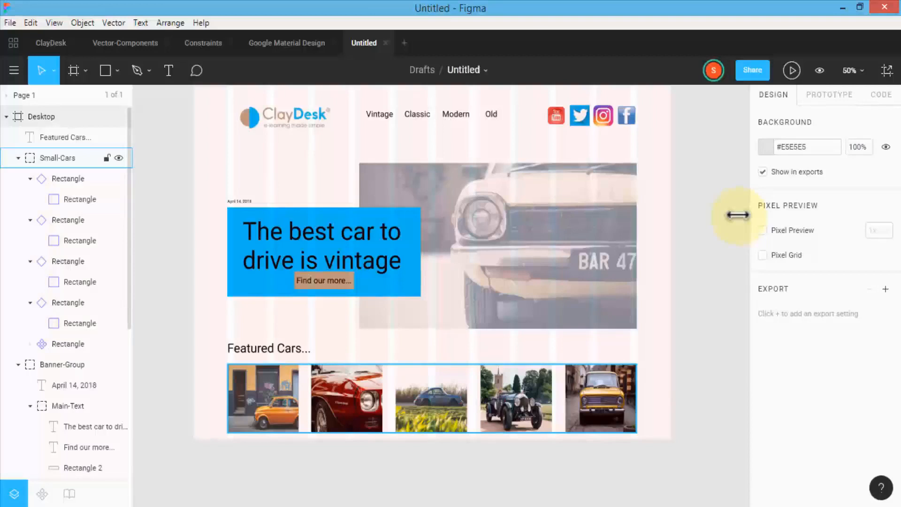
pyautogui.click(18, 158)
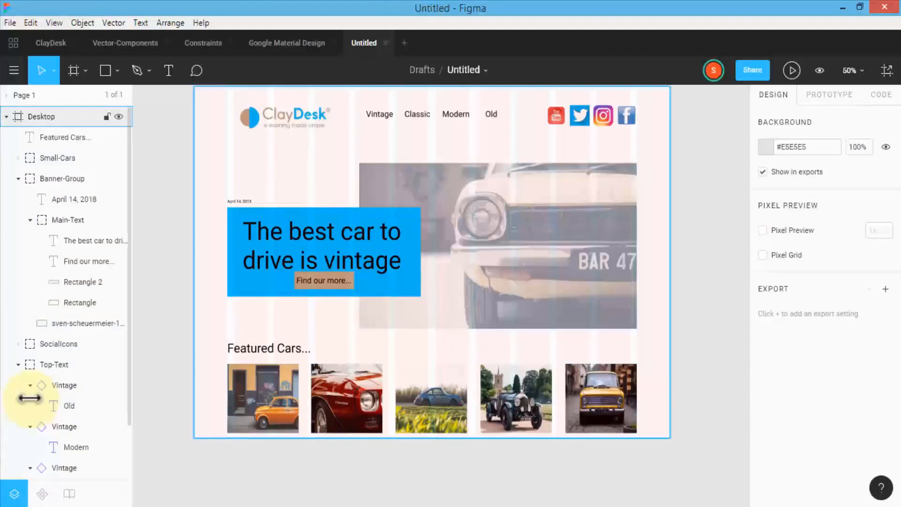
pyautogui.click(41, 116)
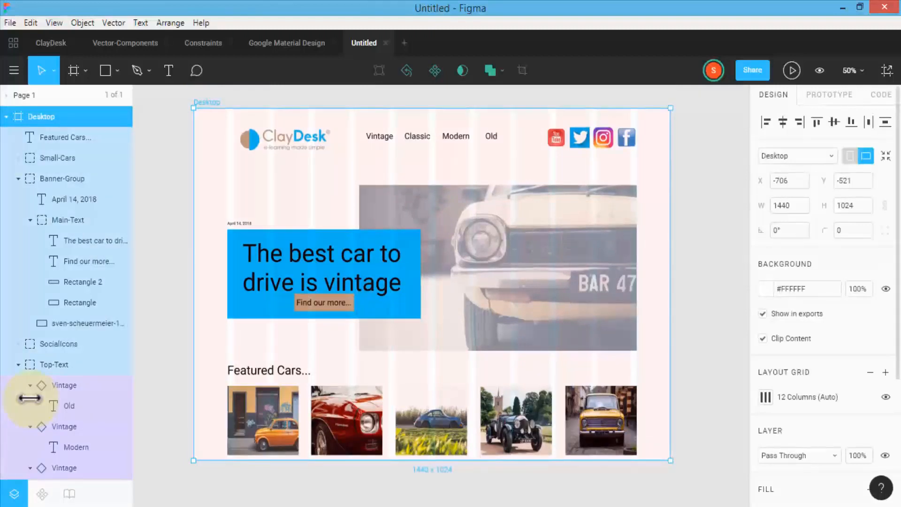
pyautogui.click(886, 397)
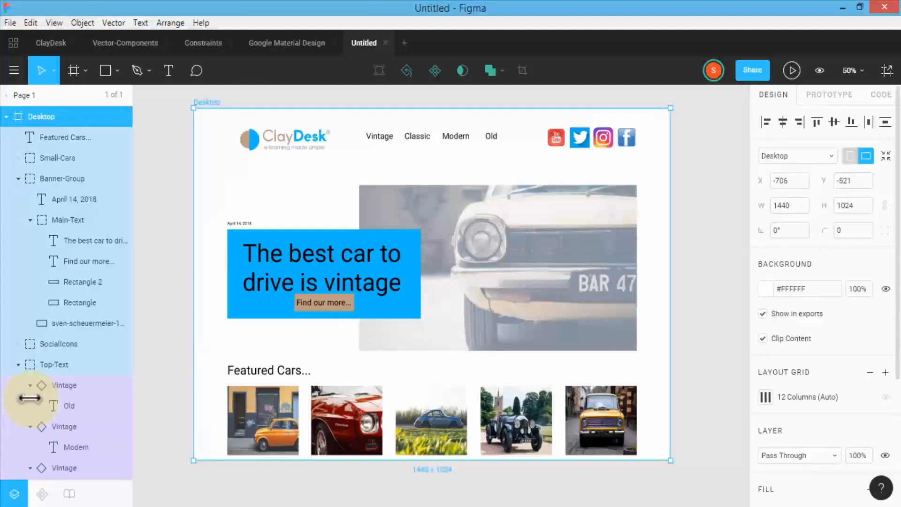
# Try the sampled colours #E4E2DE and #D2CCB8 as the Desktop frame's background and undo both changes
pyautogui.click(766, 289)
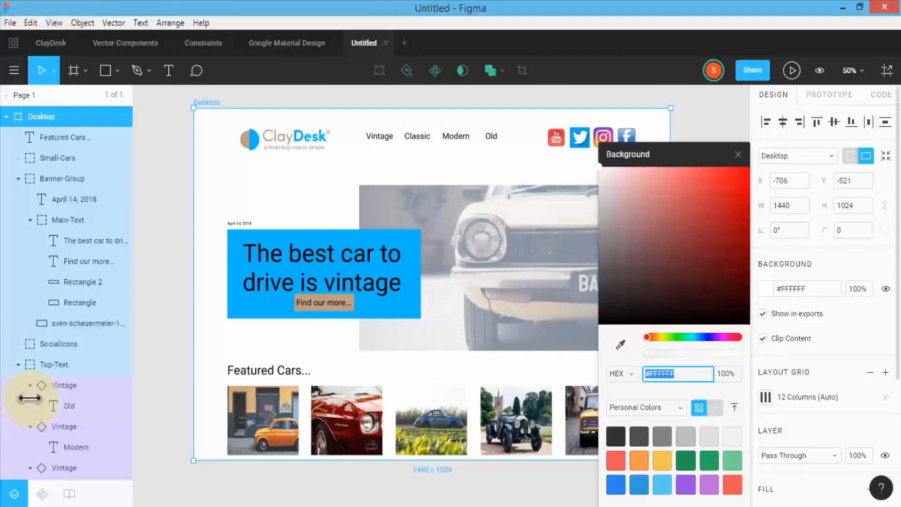
pyautogui.click(521, 211)
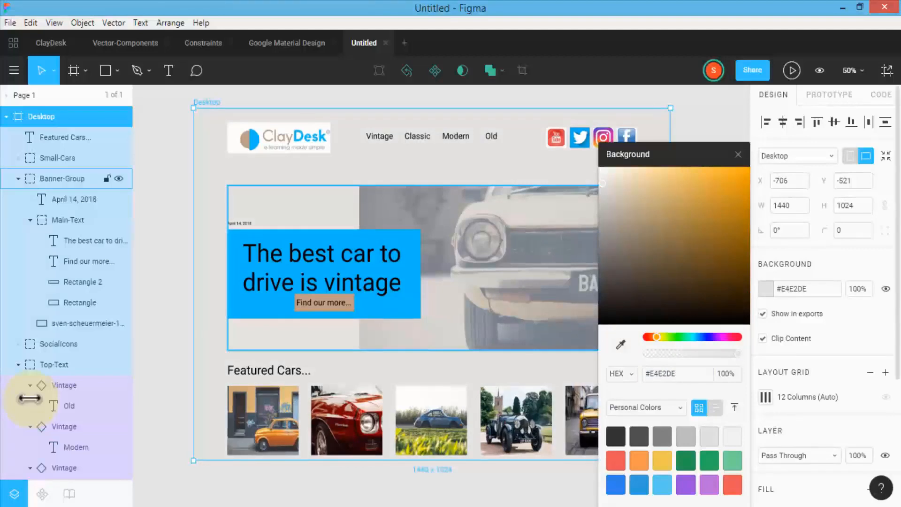
pyautogui.click(620, 345)
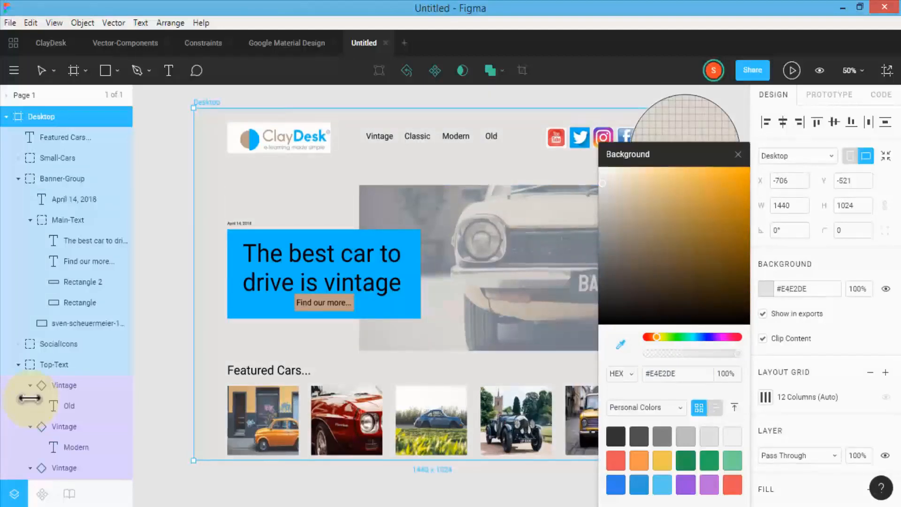
pyautogui.click(530, 304)
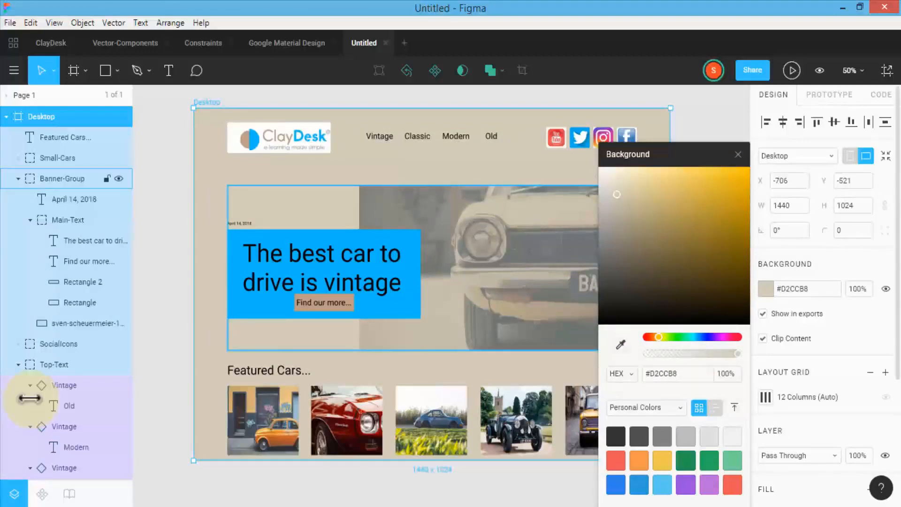
pyautogui.hotkey('ctrl', 'z')
pyautogui.hotkey('ctrl', 'z')
pyautogui.hotkey('ctrl', 'z')
pyautogui.hotkey('ctrl', 'z')
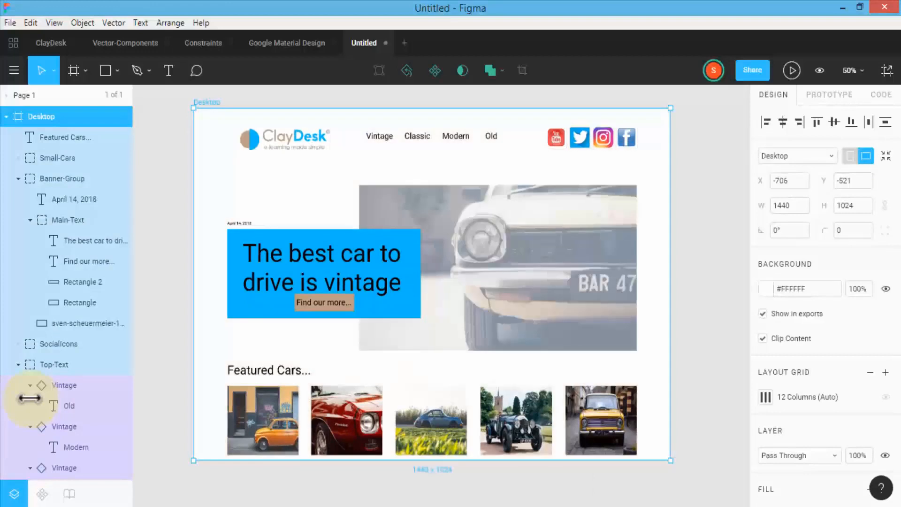
pyautogui.press('Escape')
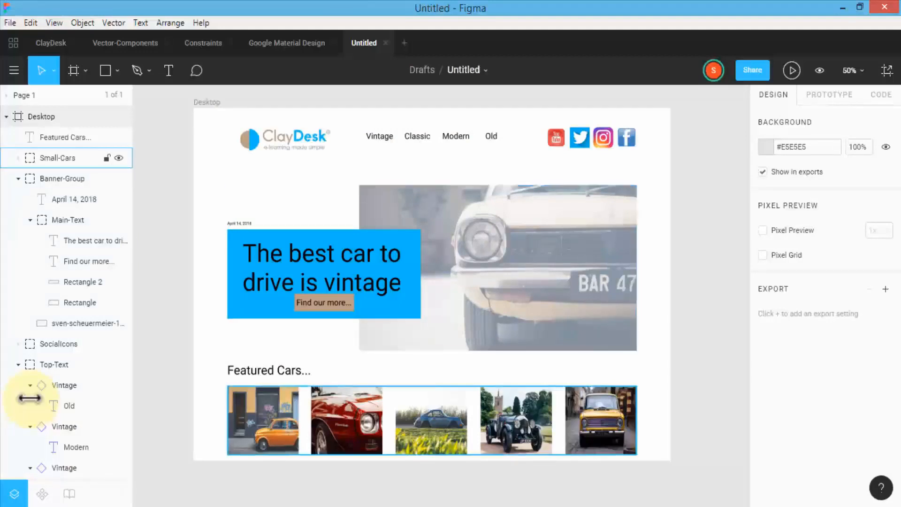
pyautogui.click(62, 178)
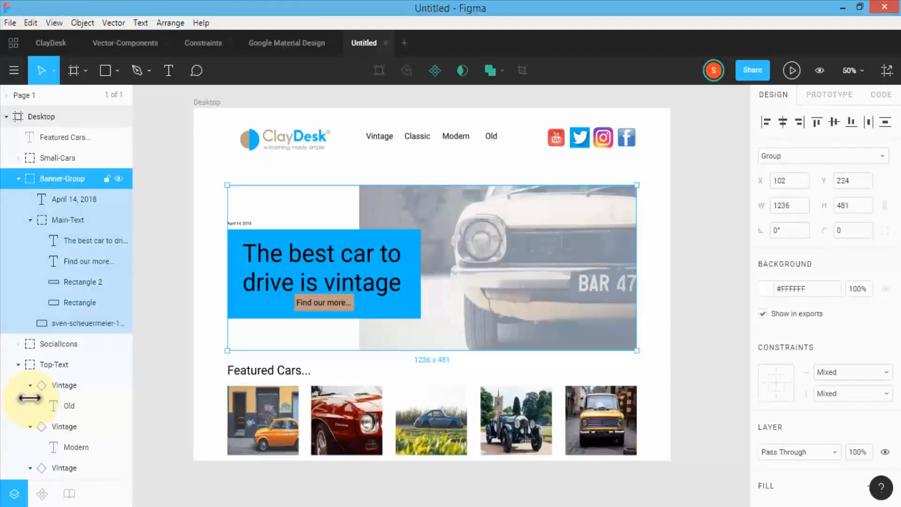
pyautogui.press('Escape')
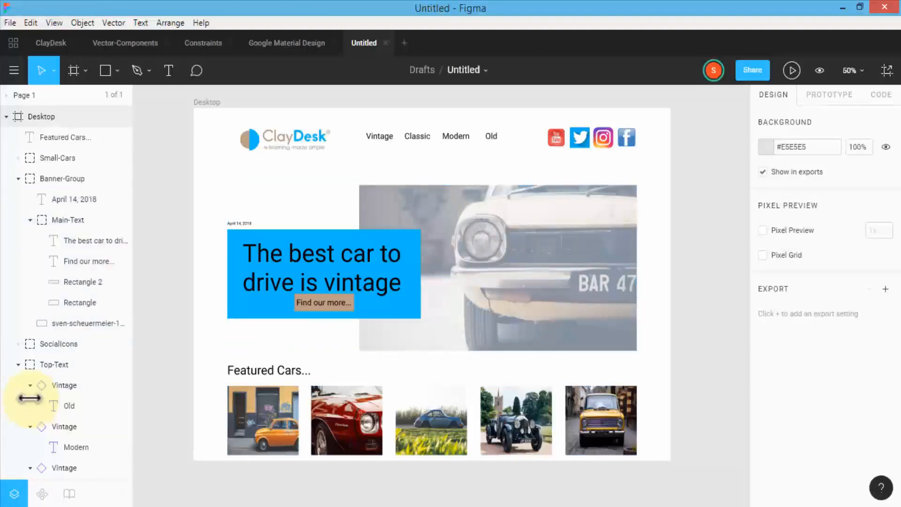
# Draw a full-width rectangle of about 1440 x 2 just under the header and turn it into a component
pyautogui.click(105, 70)
pyautogui.moveTo(194, 152); pyautogui.dragTo(671, 153)
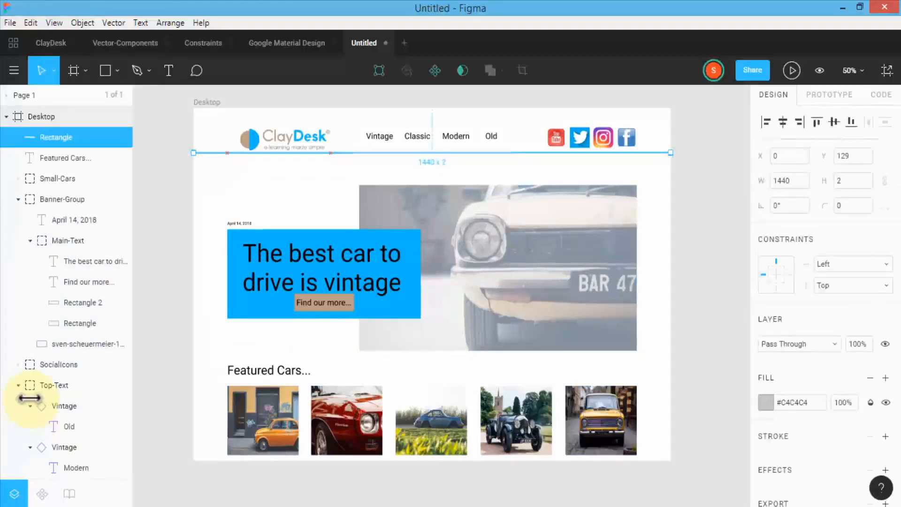
pyautogui.hotkey('ctrl', 'alt', 'k')
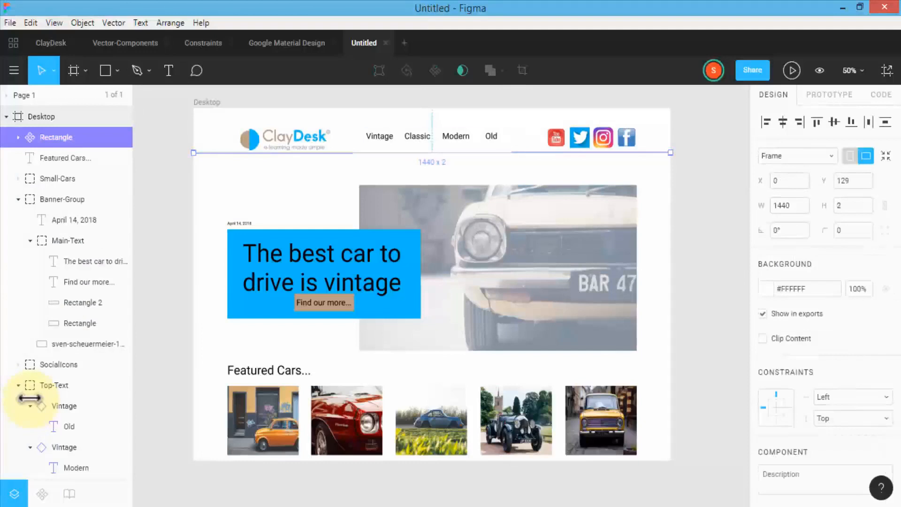
# Thicken the divider component to about 10 high and set its nested rectangle's height to 5
pyautogui.moveTo(432, 153); pyautogui.dragTo(431, 157)
pyautogui.hotkey('ctrl', '+')
pyautogui.click(431, 181)
pyautogui.scroll(3, 432, 181)
pyautogui.click(432, 182)
pyautogui.doubleClick(431, 181)
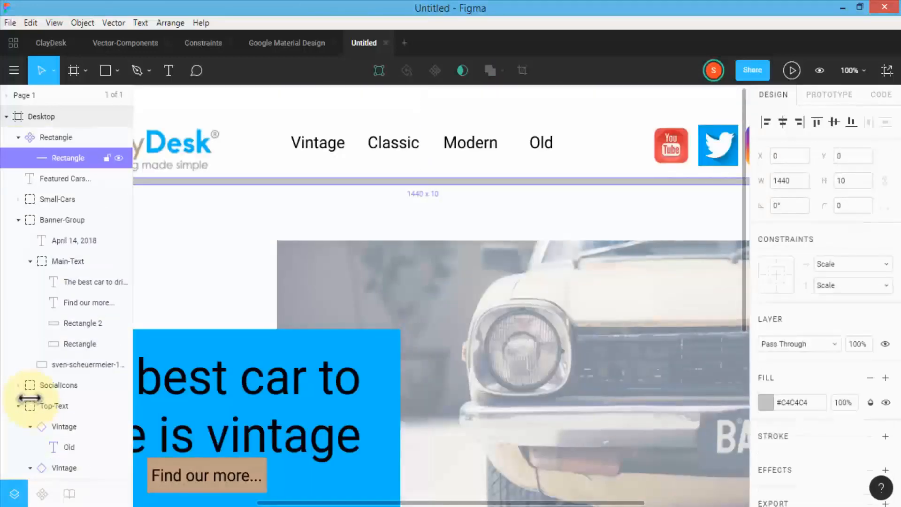
pyautogui.click(852, 180)
pyautogui.write('5')
pyautogui.press('Return')
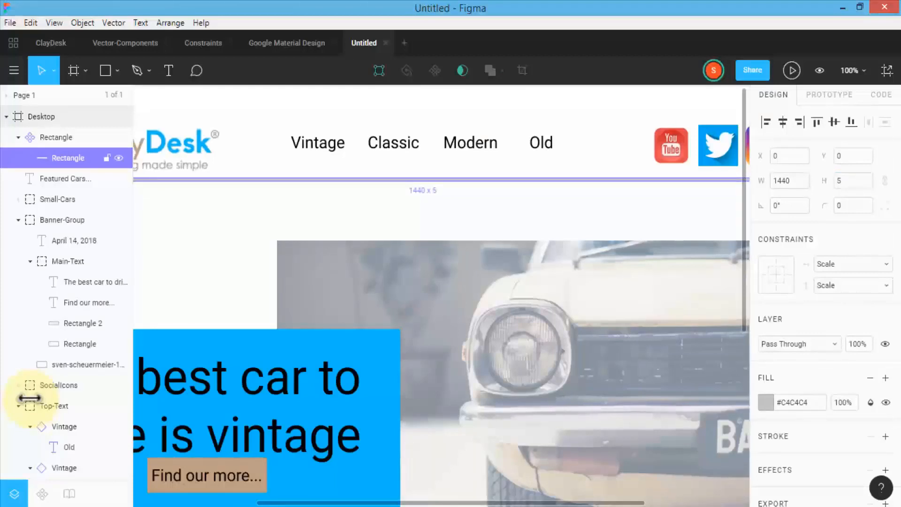
# Duplicate the 5-pixel line twice with small gaps beneath the header and group the three stacked lines
pyautogui.moveTo(423, 179); pyautogui.dragTo(429, 189)
pyautogui.scroll(3, 429, 189)
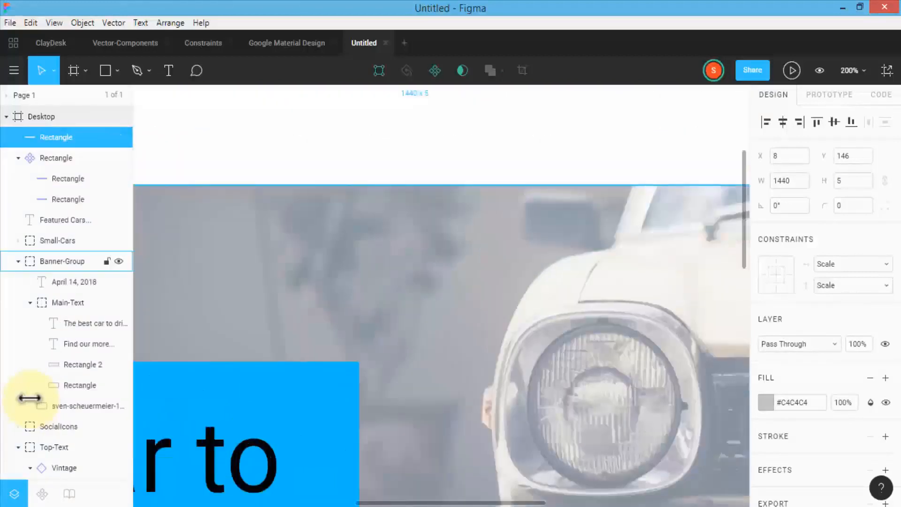
pyautogui.scroll(2, 429, 190)
pyautogui.moveTo(414, 137); pyautogui.dragTo(428, 191)
pyautogui.rightClick(383, 145)
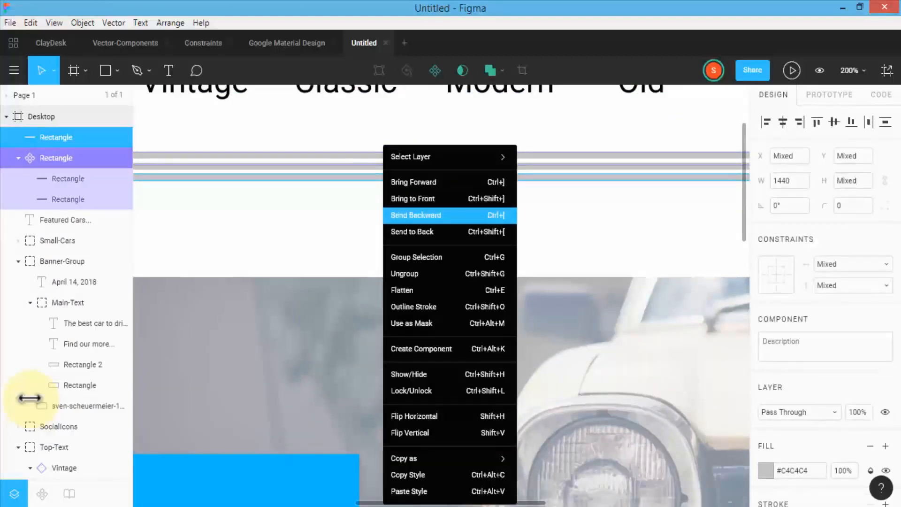
pyautogui.click(417, 257)
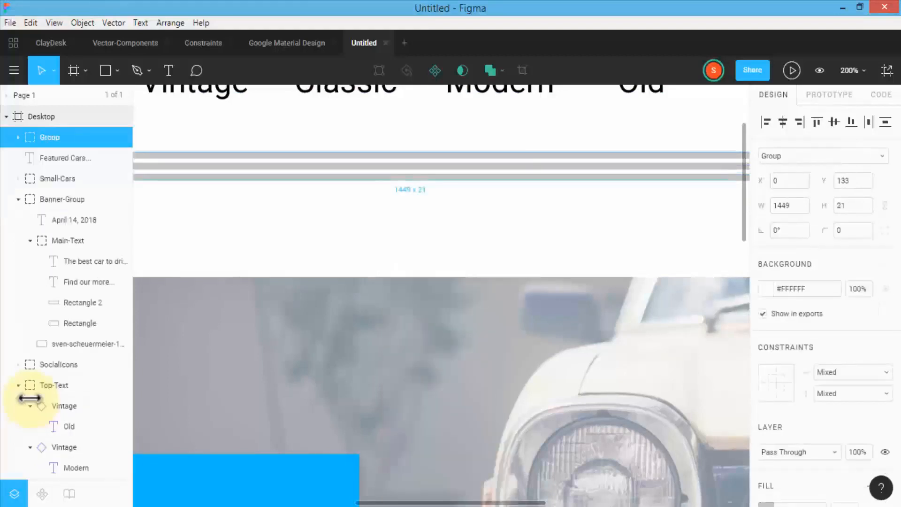
# Rename the group of stacked lines as 3-Lines and fill it with blue #00BAFF
pyautogui.doubleClick(50, 137)
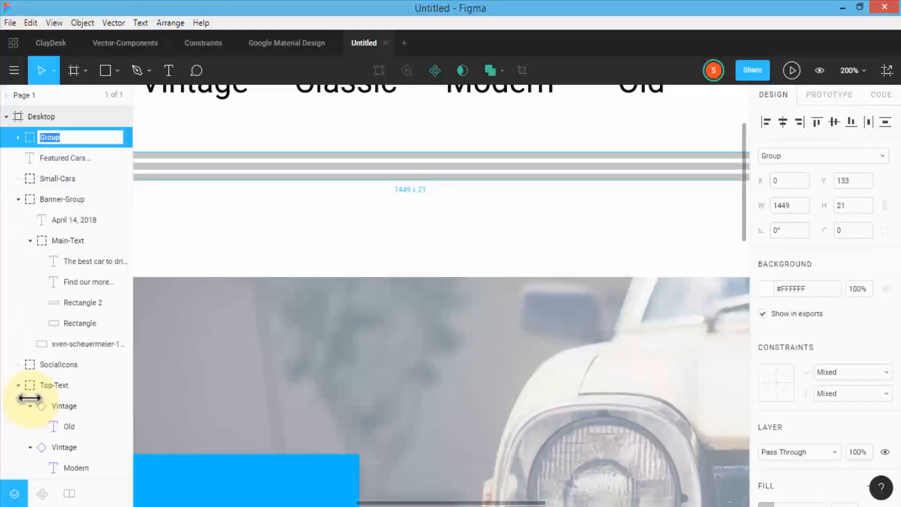
pyautogui.write('3-Lines')
pyautogui.press('Return')
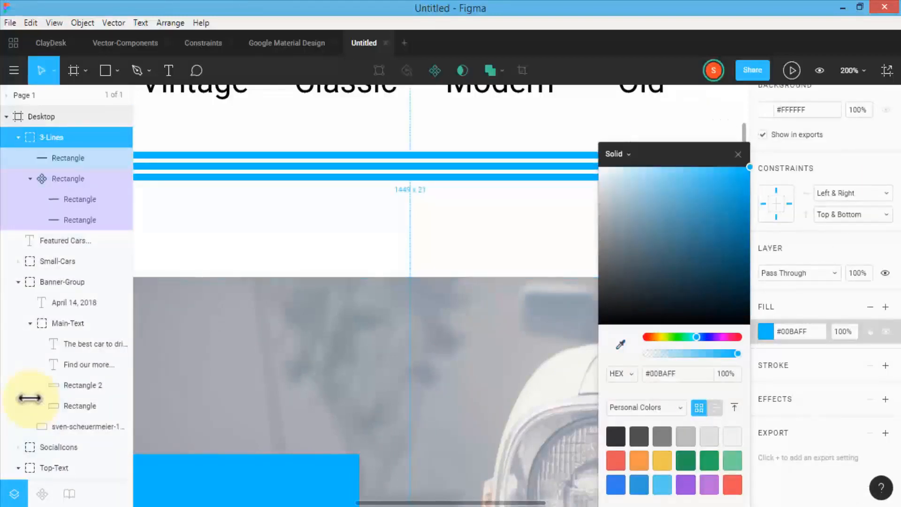
pyautogui.press('Escape')
pyautogui.hotkey('ctrl', '-')
pyautogui.hotkey('ctrl', '-')
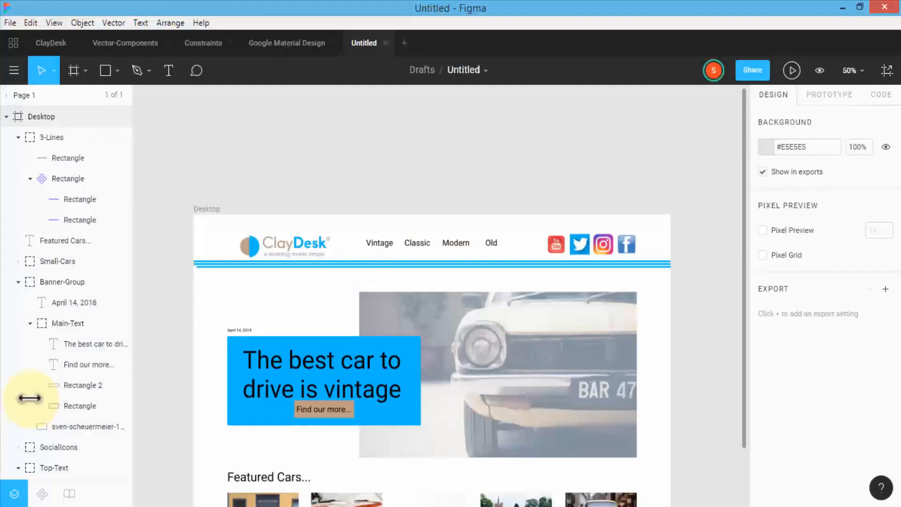
# Move the 3-Lines group to X -9, Y 131 and widen its Rectangle component to 1449 to align the line ends
pyautogui.click(430, 263)
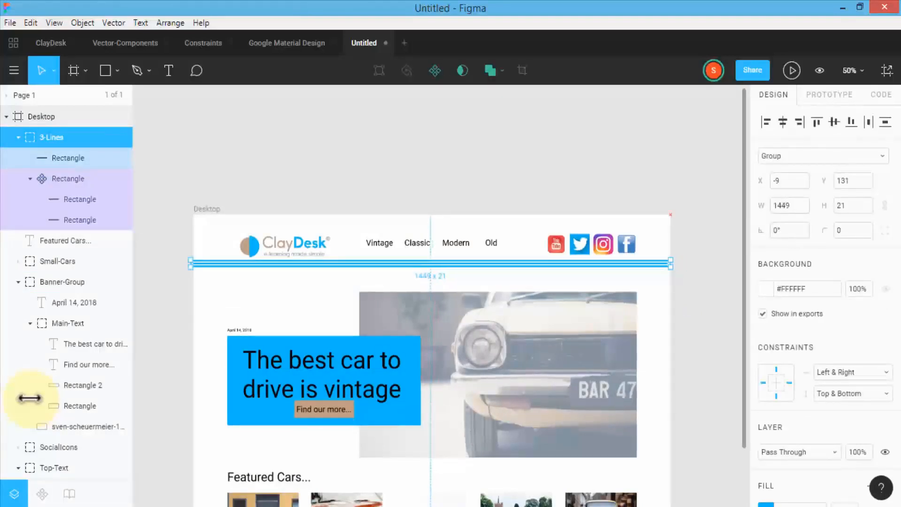
pyautogui.press('Escape')
pyautogui.click(68, 179)
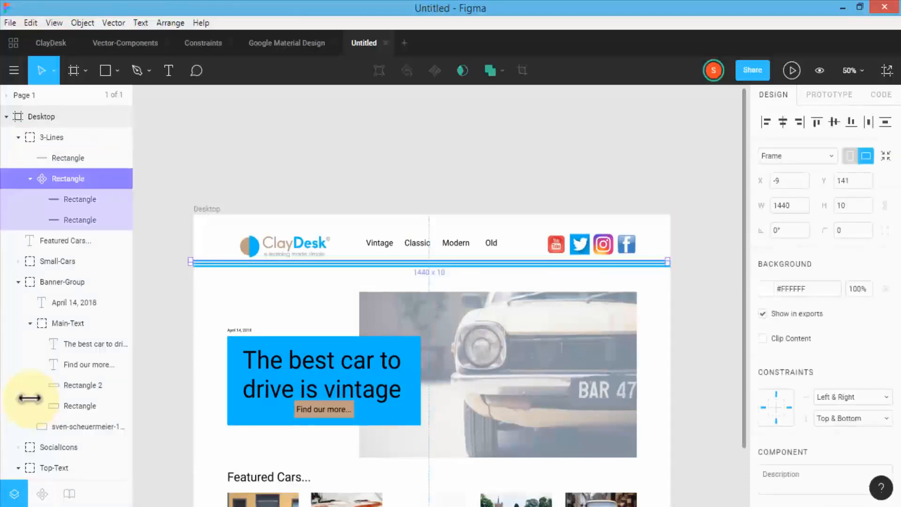
pyautogui.moveTo(667, 261); pyautogui.dragTo(670, 262)
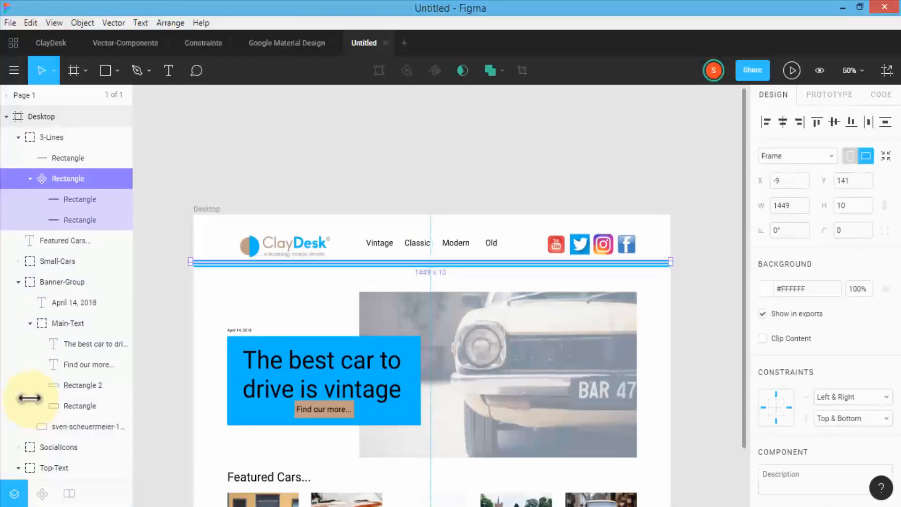
pyautogui.press('Escape')
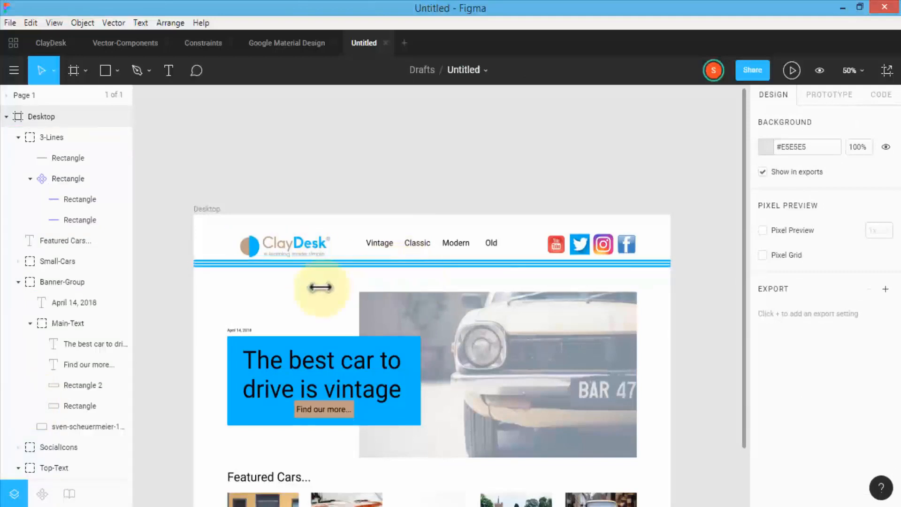
# Set the blend mode of the blue rectangle behind the banner headline to Multiply
pyautogui.scroll(-3, 225, 277)
pyautogui.scroll(-1, 206, 270)
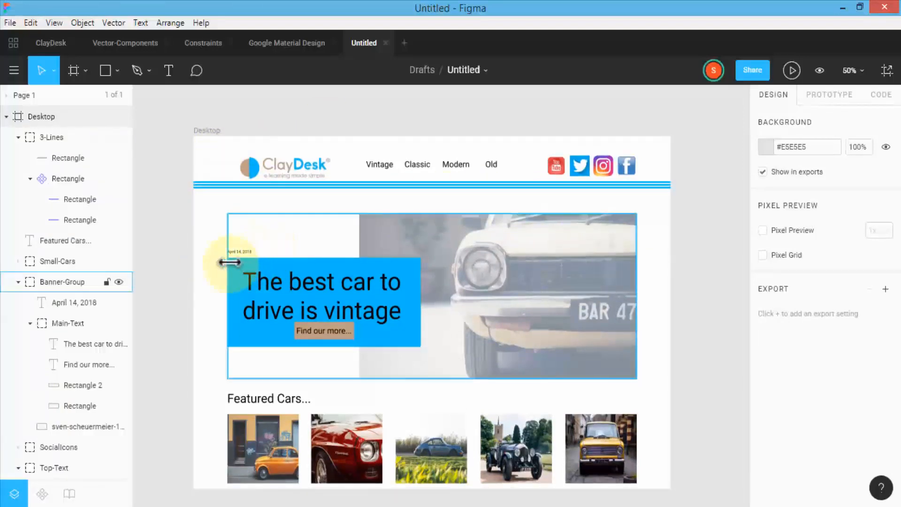
pyautogui.click(230, 262)
pyautogui.doubleClick(298, 258)
pyautogui.click(766, 402)
pyautogui.click(619, 154)
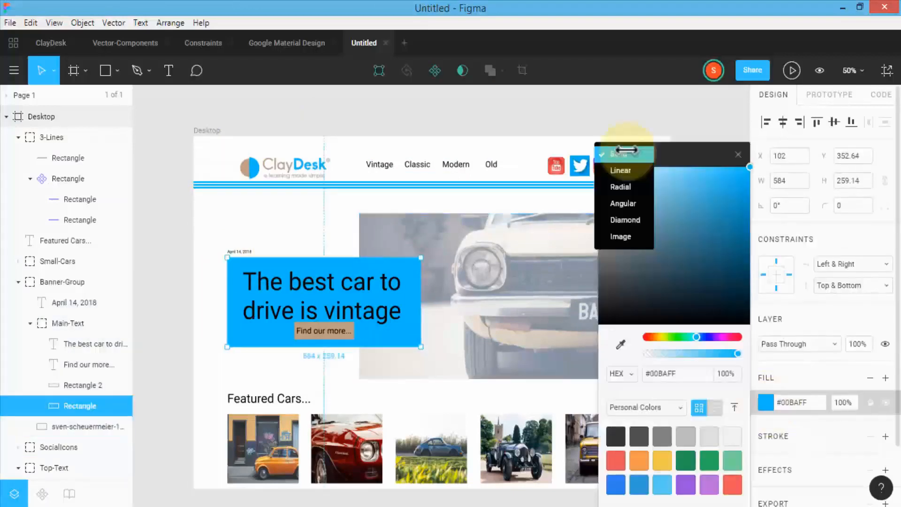
pyautogui.click(806, 319)
pyautogui.click(830, 342)
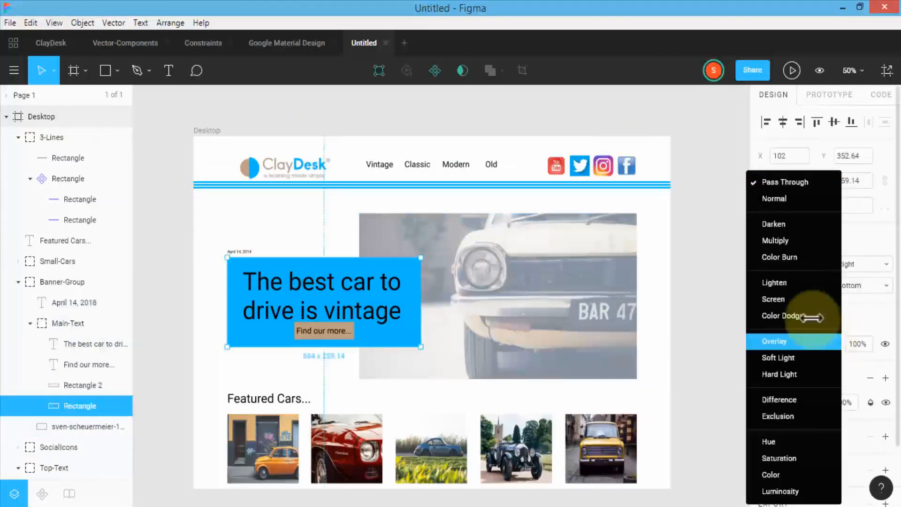
pyautogui.click(805, 239)
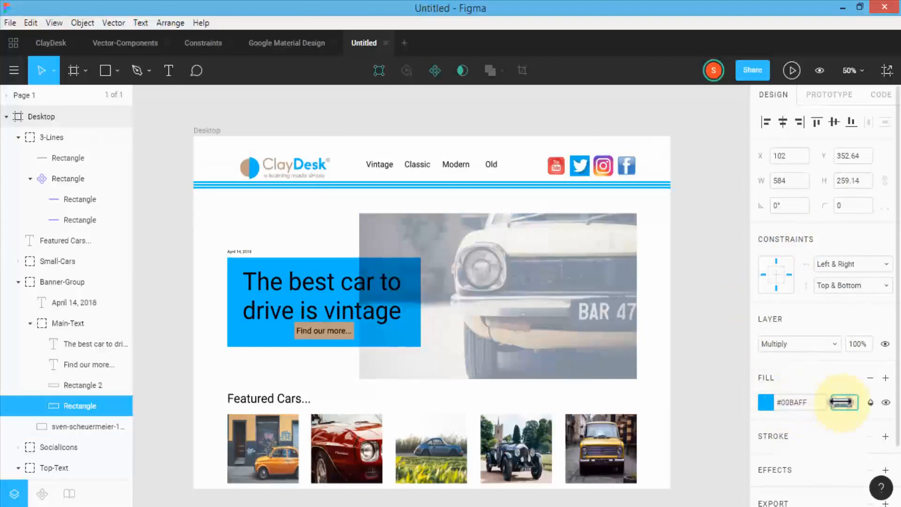
# Reduce the blue banner rectangle's fill opacity to 90% and deselect it
pyautogui.write('90')
pyautogui.press('Return')
pyautogui.moveTo(840, 401); pyautogui.dragTo(182, 329)
pyautogui.click(182, 330)
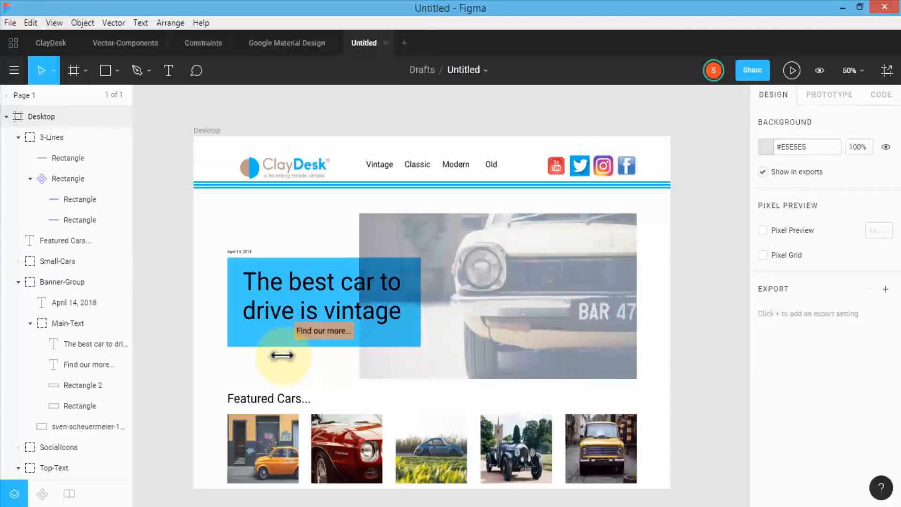
# Inspect the listed code properties of the banner car photo and the Top-Text navigation group
pyautogui.scroll(-1, 284, 351)
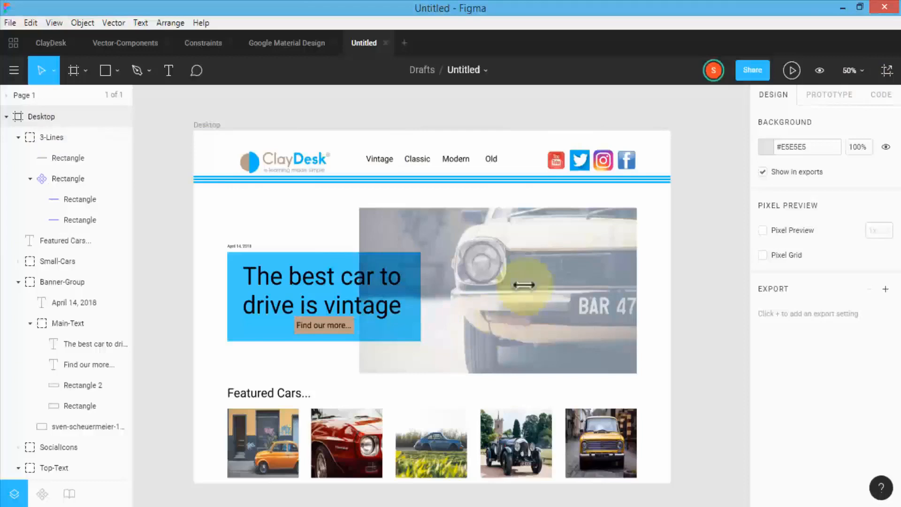
pyautogui.click(540, 252)
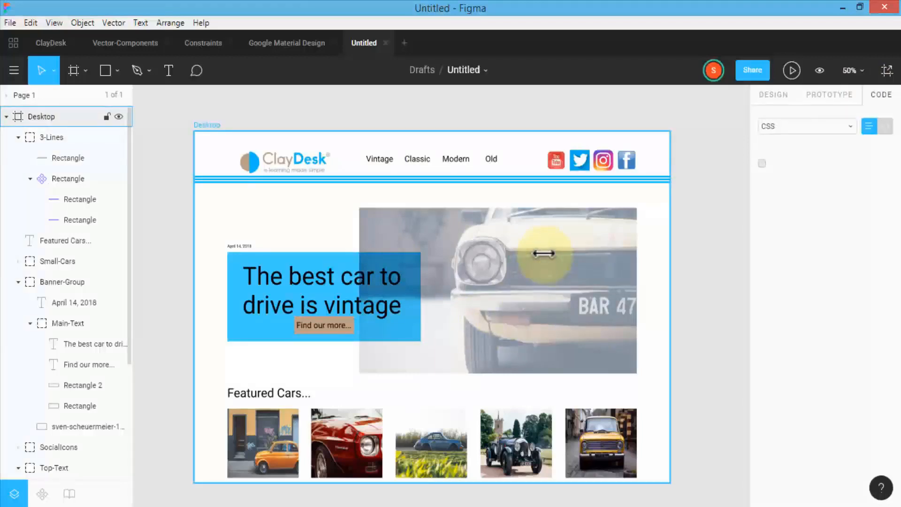
pyautogui.click(543, 253)
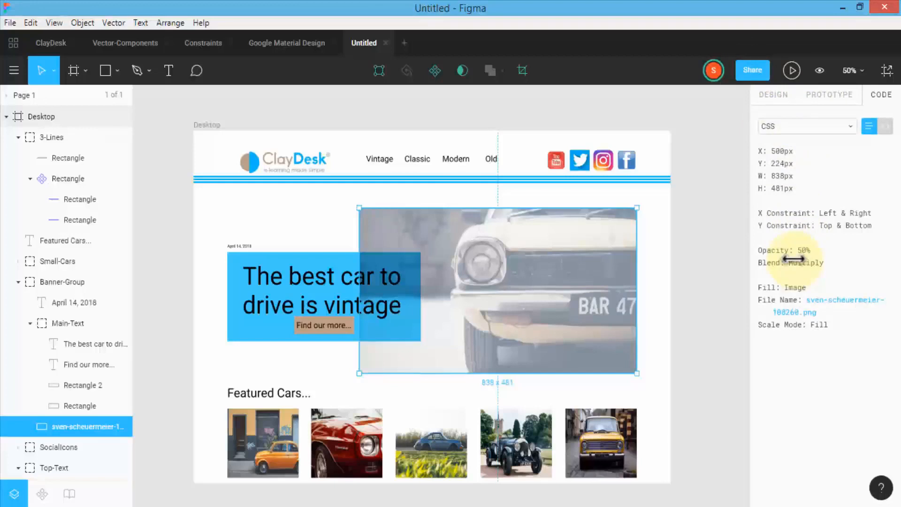
pyautogui.click(405, 151)
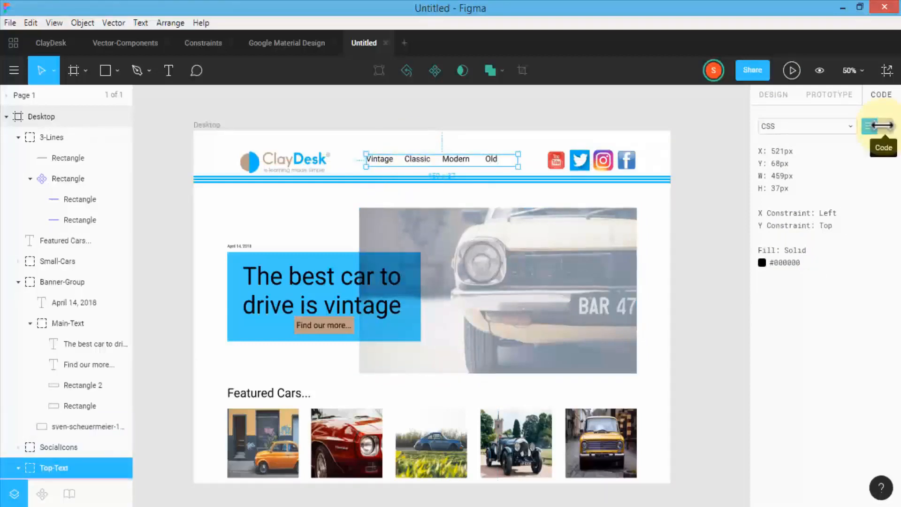
# Show the properties as CSS code and examine it for the navigation group, the logo and the Featured Cars heading
pyautogui.click(883, 125)
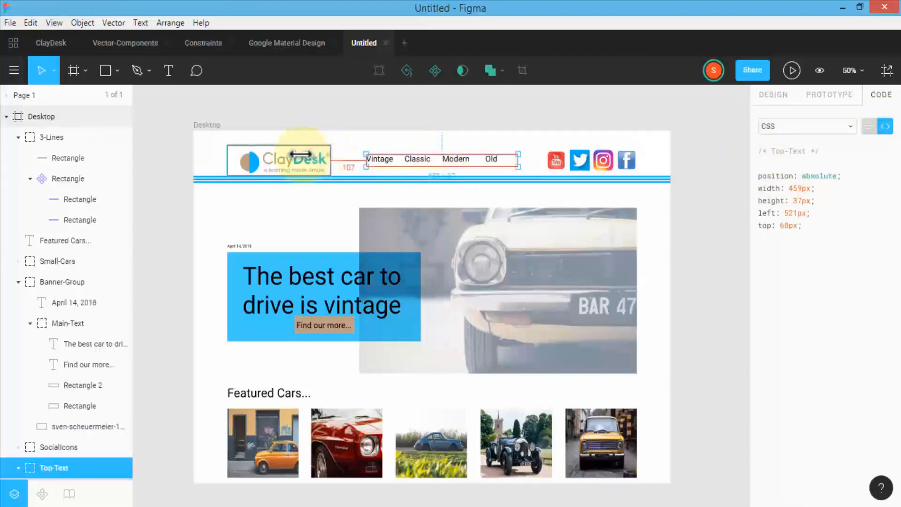
pyautogui.click(284, 157)
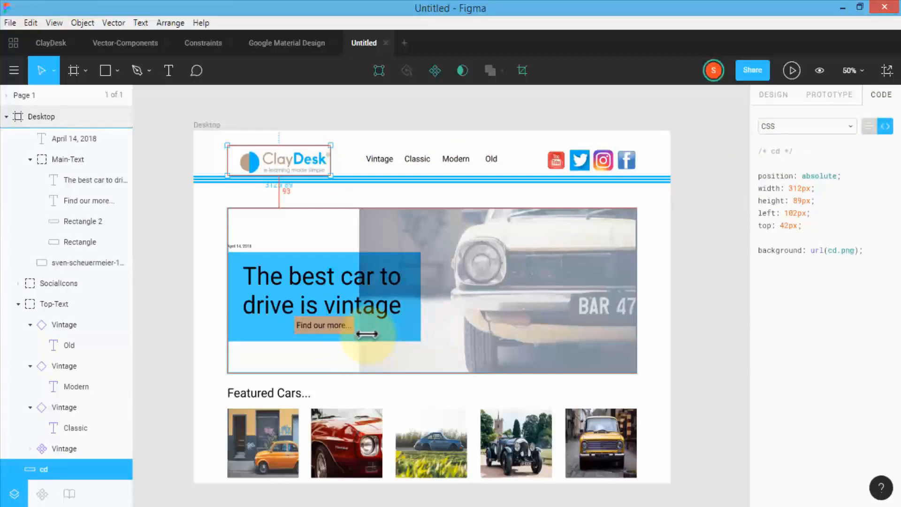
pyautogui.click(275, 392)
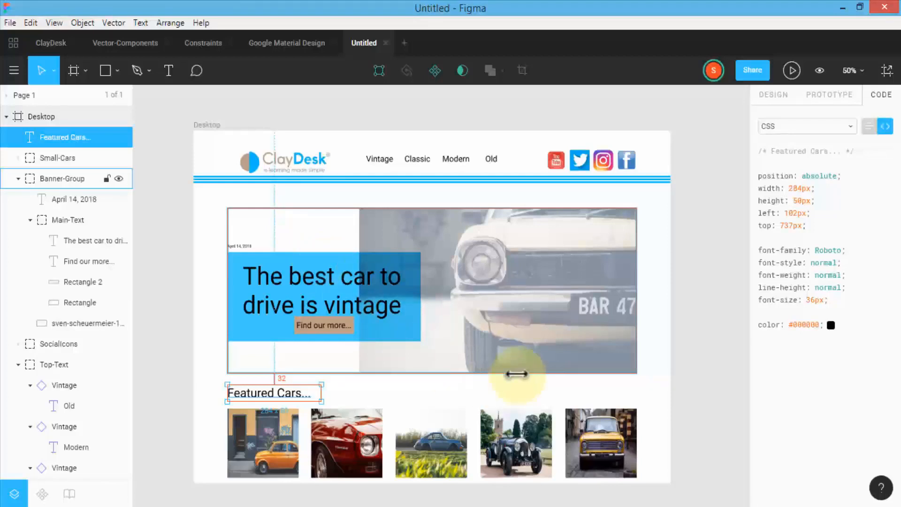
pyautogui.click(695, 347)
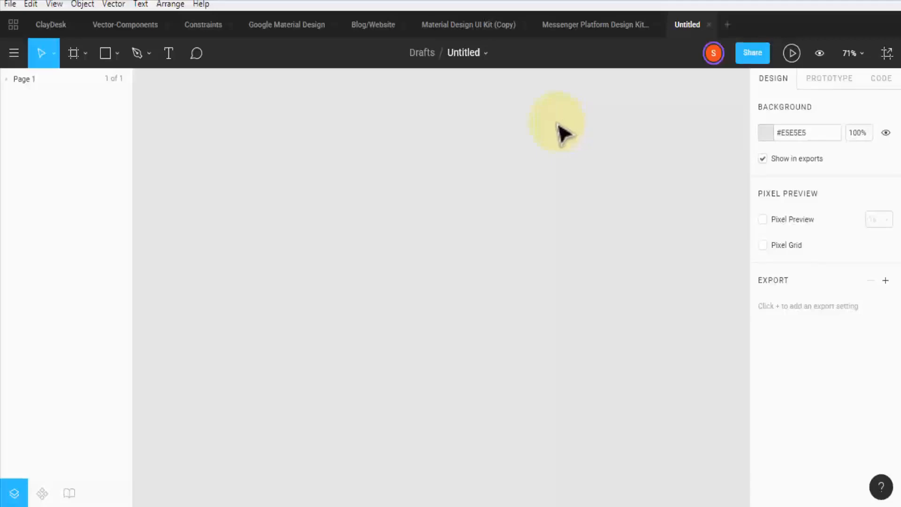
# Create an iPhone 8 frame on the empty canvas
pyautogui.click(73, 63)
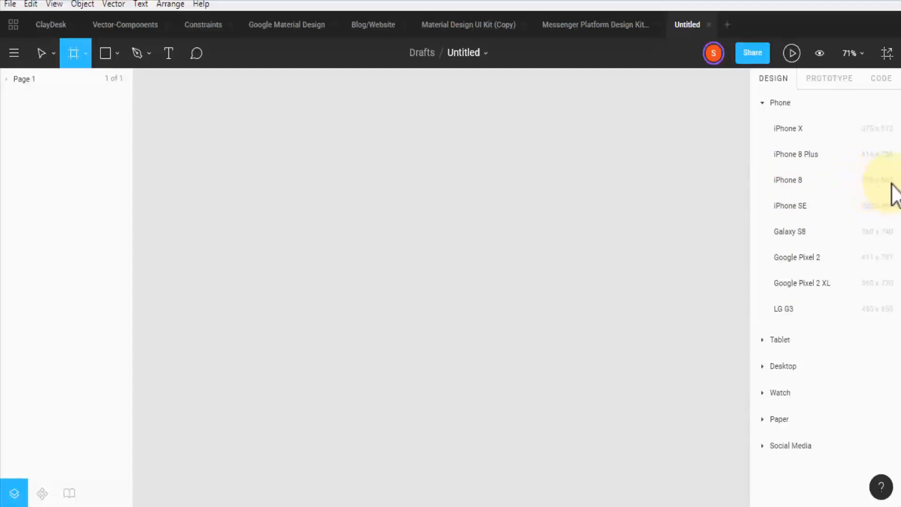
pyautogui.click(787, 181)
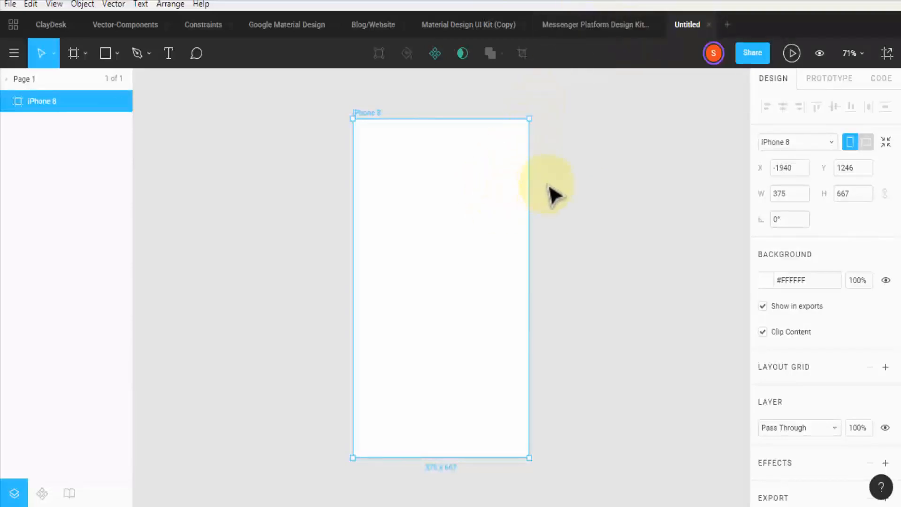
# Select and copy the pink floating action button from the Buttons frame of the Material Design UI Kit (Copy) file
pyautogui.click(480, 23)
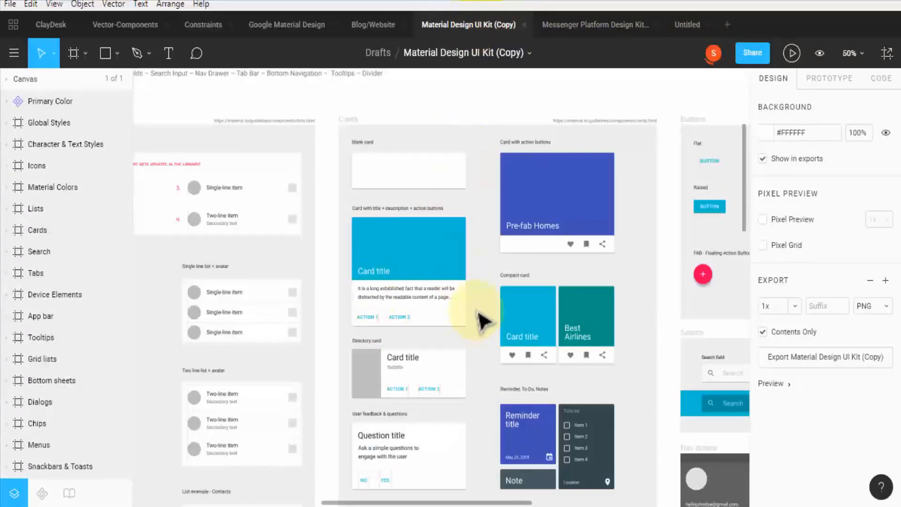
pyautogui.scroll(1, 455, 277)
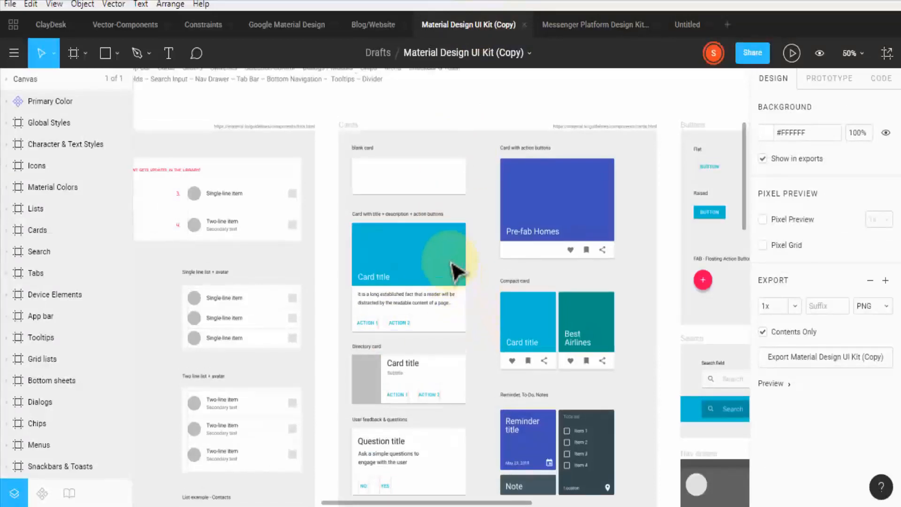
pyautogui.click(355, 130)
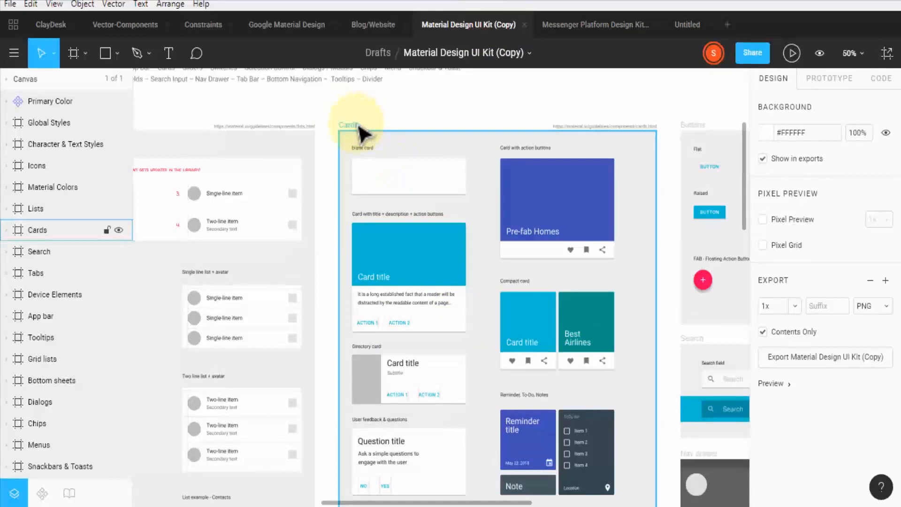
pyautogui.moveTo(514, 504); pyautogui.dragTo(721, 506)
pyautogui.click(519, 280)
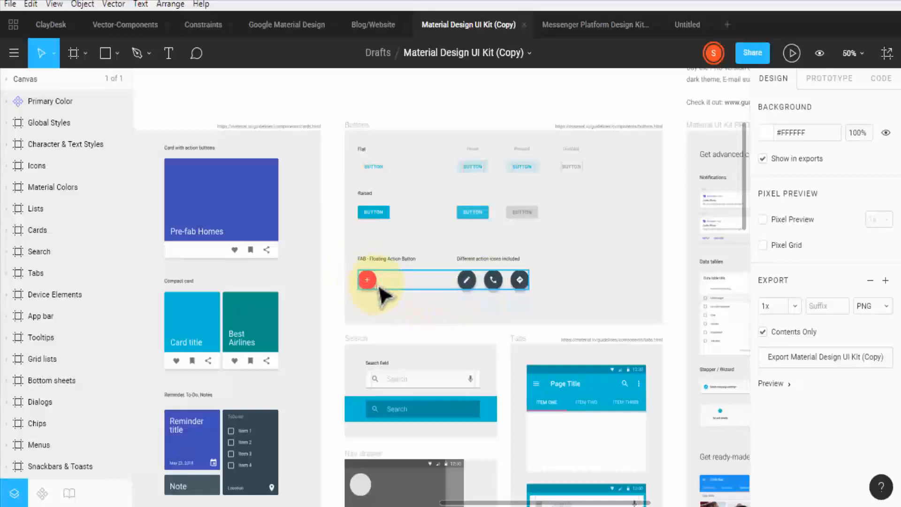
pyautogui.hotkey('ctrl', '+')
pyautogui.hotkey('ctrl', '+')
pyautogui.moveTo(531, 503); pyautogui.dragTo(511, 502)
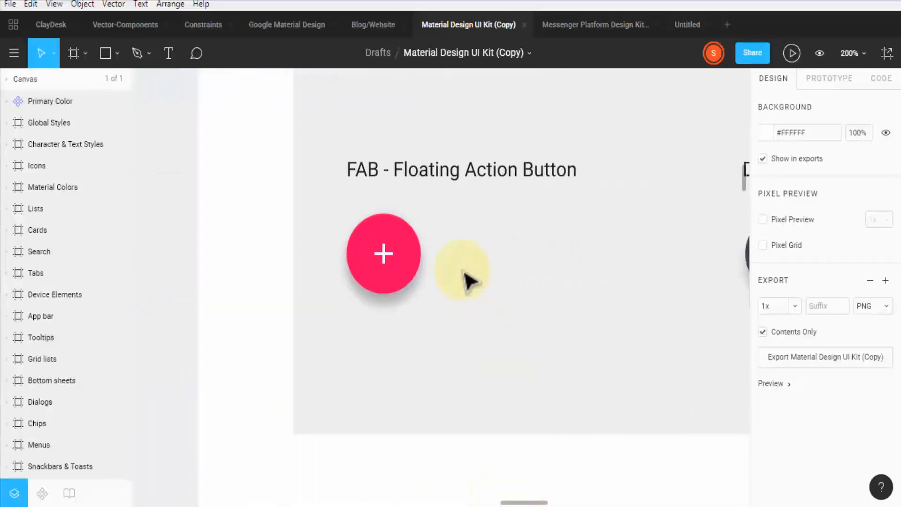
pyautogui.click(416, 272)
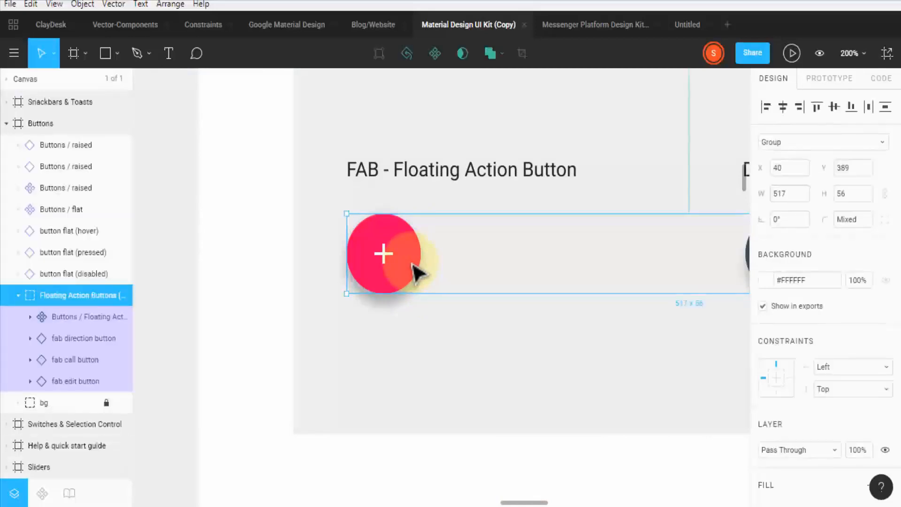
pyautogui.doubleClick(416, 272)
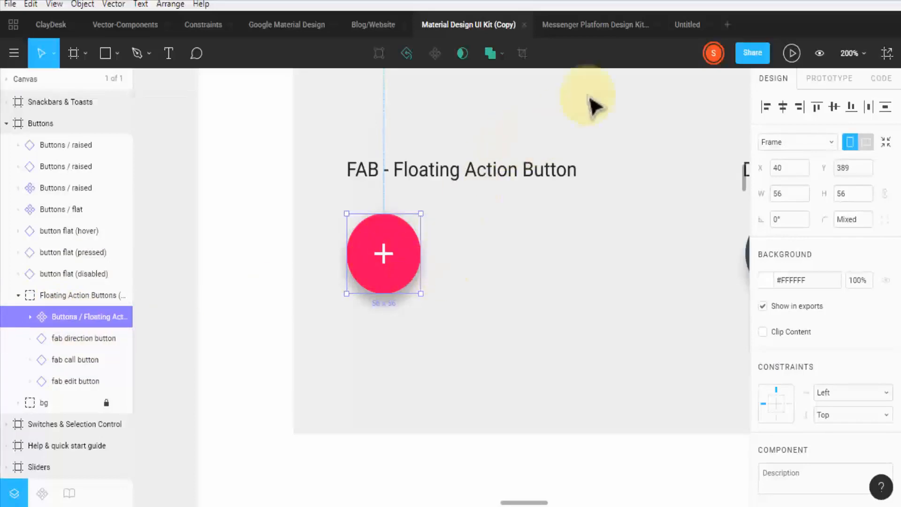
# Paste the floating action button into the Untitled file's iPhone 8 frame and place it centred near the frame's lower edge, about X 159, Y 541
pyautogui.click(685, 23)
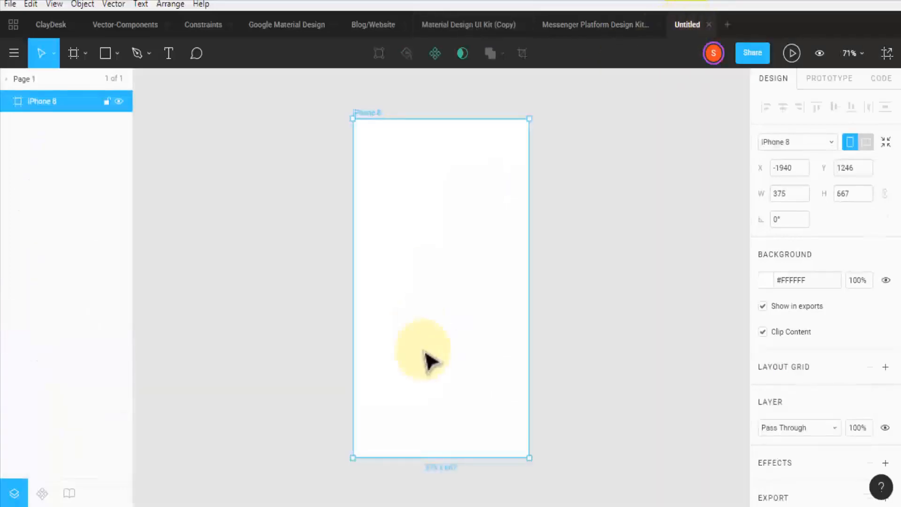
pyautogui.hotkey('ctrl', 'v')
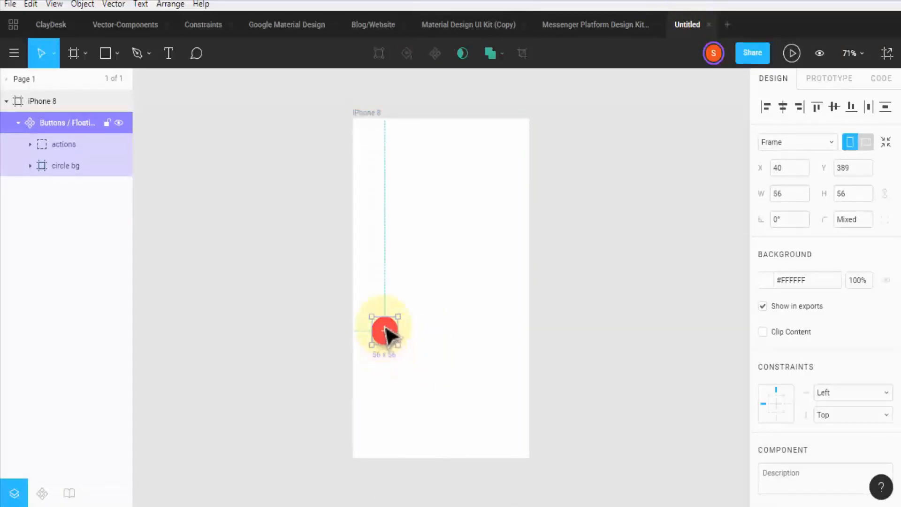
pyautogui.moveTo(385, 327); pyautogui.dragTo(440, 403)
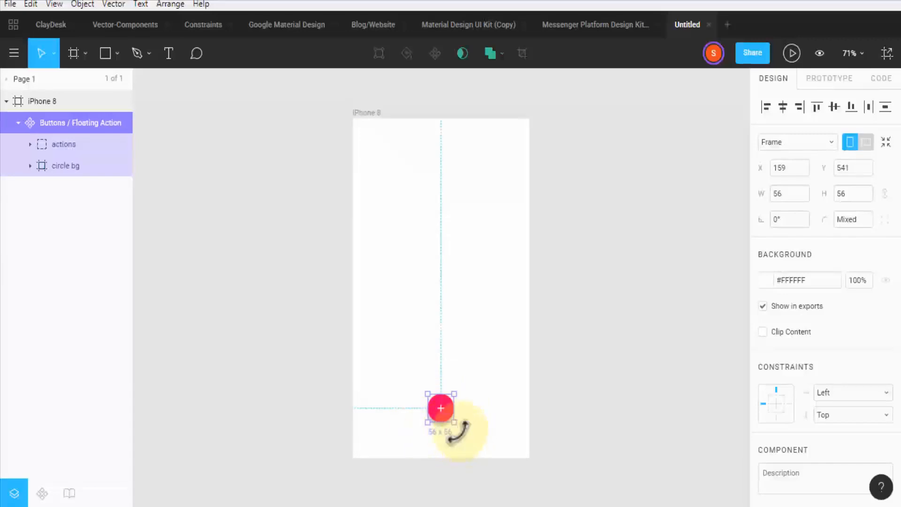
# Examine the floating action button's nested layers, including its action icons and accent colour circle, and collapse the iPhone 8 layer tree
pyautogui.click(61, 145)
pyautogui.click(30, 144)
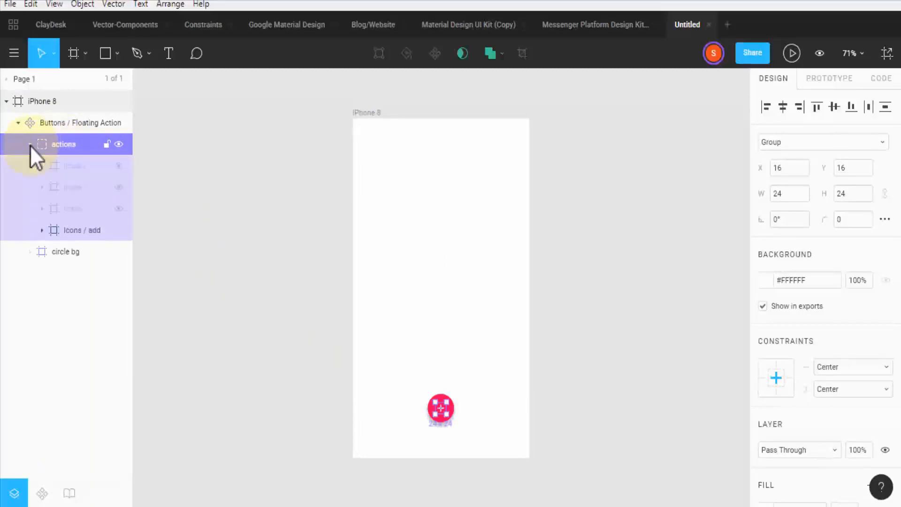
pyautogui.click(69, 162)
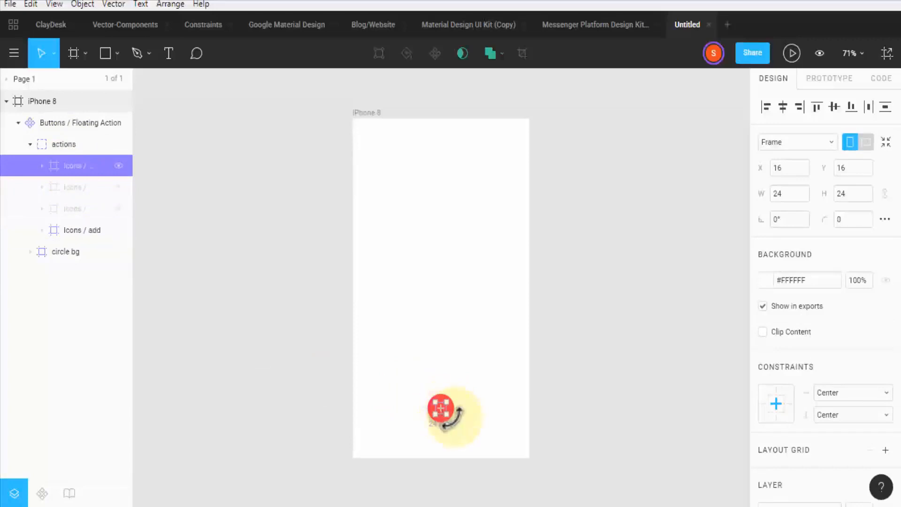
pyautogui.click(75, 189)
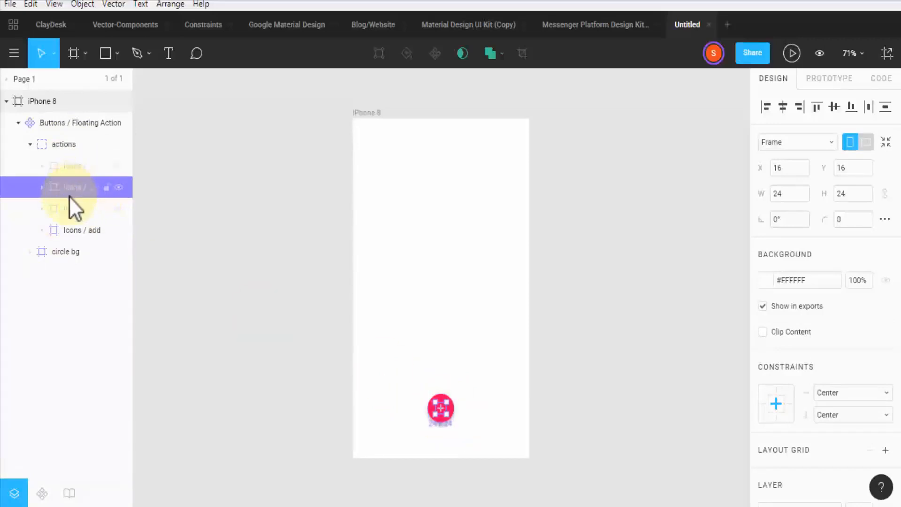
pyautogui.click(61, 229)
pyautogui.click(30, 251)
pyautogui.click(66, 272)
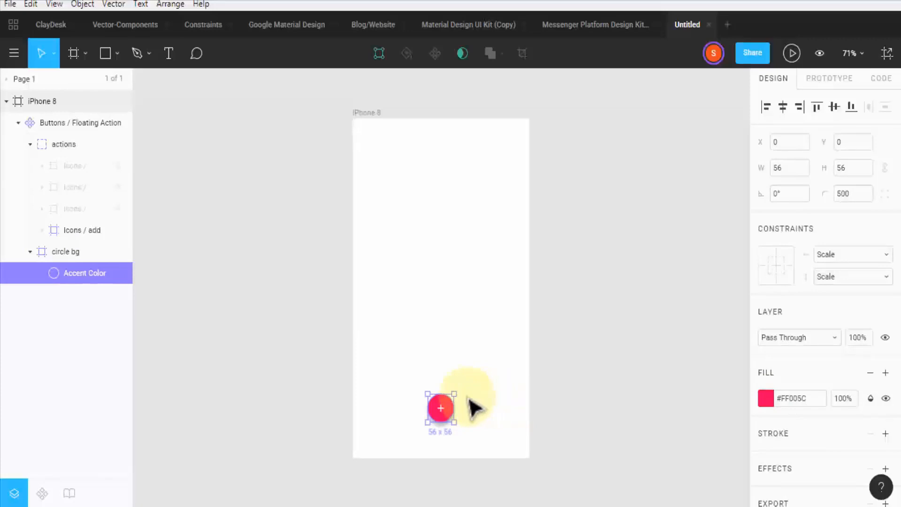
pyautogui.click(6, 102)
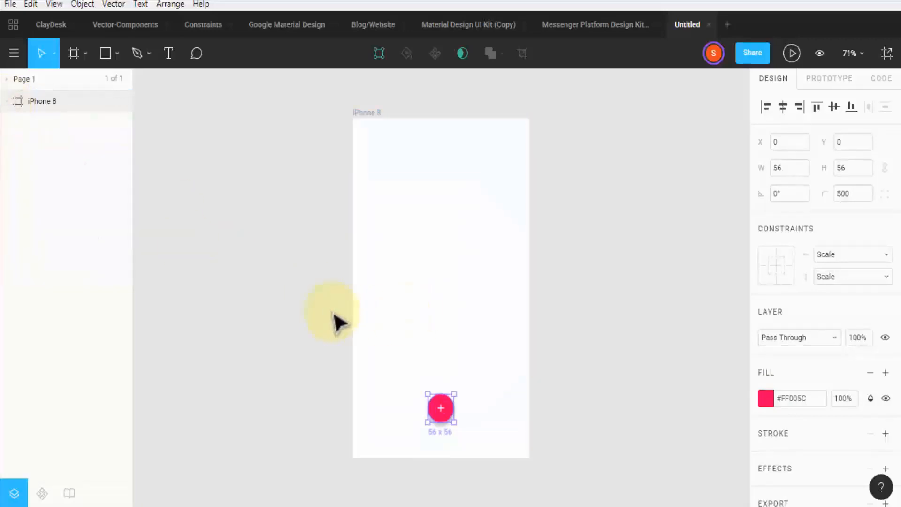
# Select and copy the blue raised button in its hover state from the Material Design UI Kit (Copy) file
pyautogui.click(482, 25)
pyautogui.moveTo(525, 501); pyautogui.dragTo(570, 500)
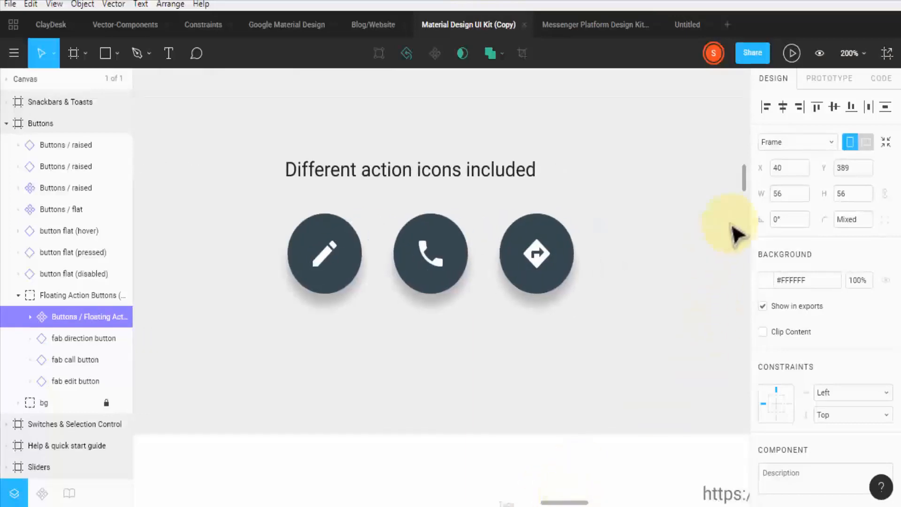
pyautogui.moveTo(748, 191); pyautogui.dragTo(748, 168)
pyautogui.click(369, 341)
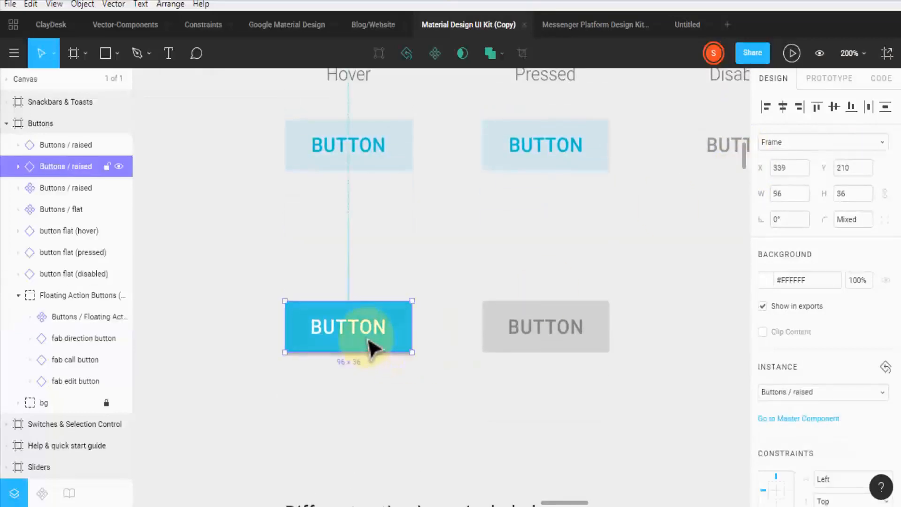
# Paste the raised button into the iPhone 8 frame and centre it above the pink button, about X 139, Y 460
pyautogui.click(688, 25)
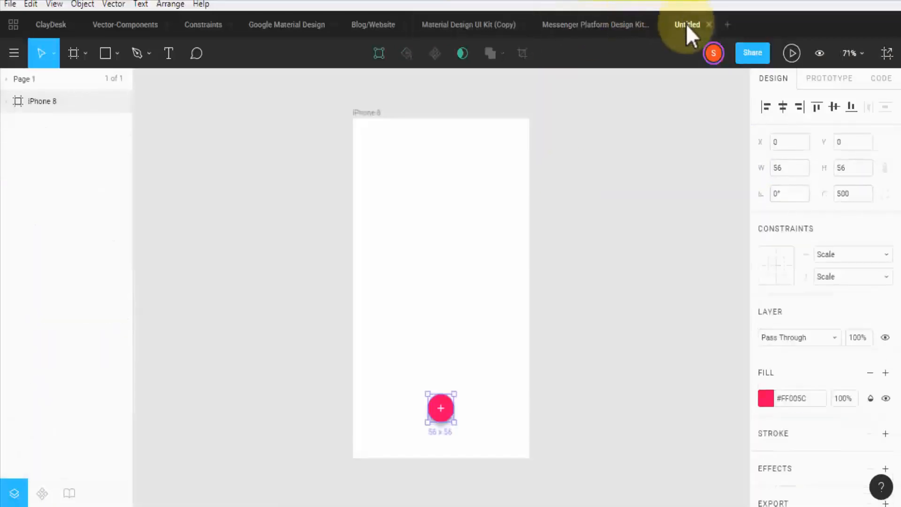
pyautogui.click(450, 340)
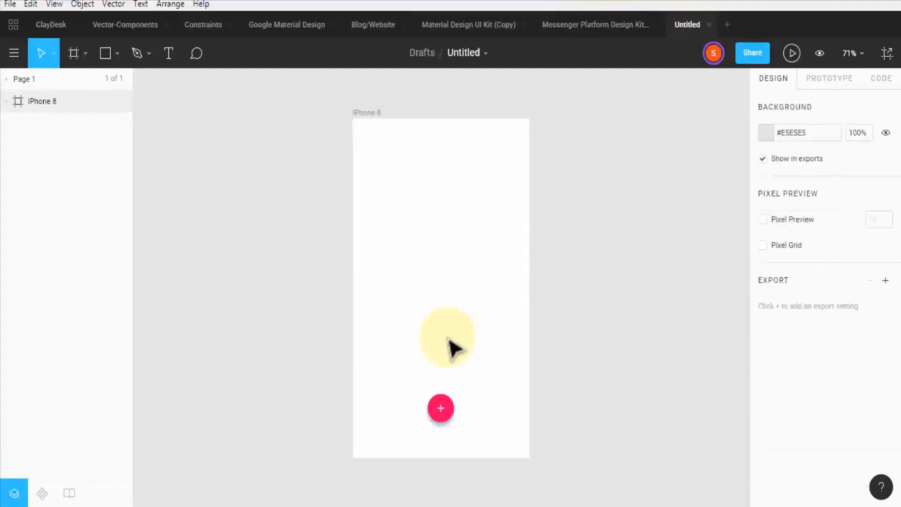
pyautogui.hotkey('ctrl', 'v')
pyautogui.moveTo(435, 293); pyautogui.dragTo(437, 369)
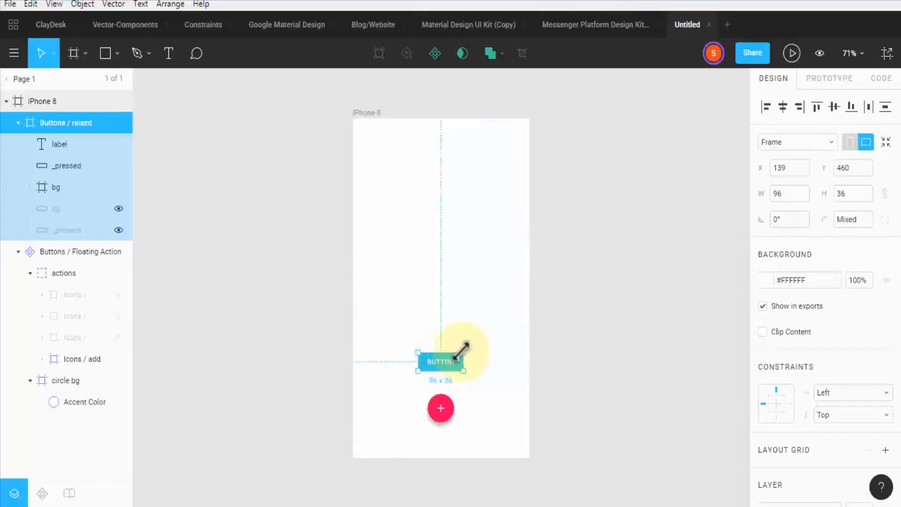
# Enlarge the raised button to about 160 x 60, move it slightly higher above the pink button and deselect it
pyautogui.moveTo(465, 352); pyautogui.dragTo(479, 346)
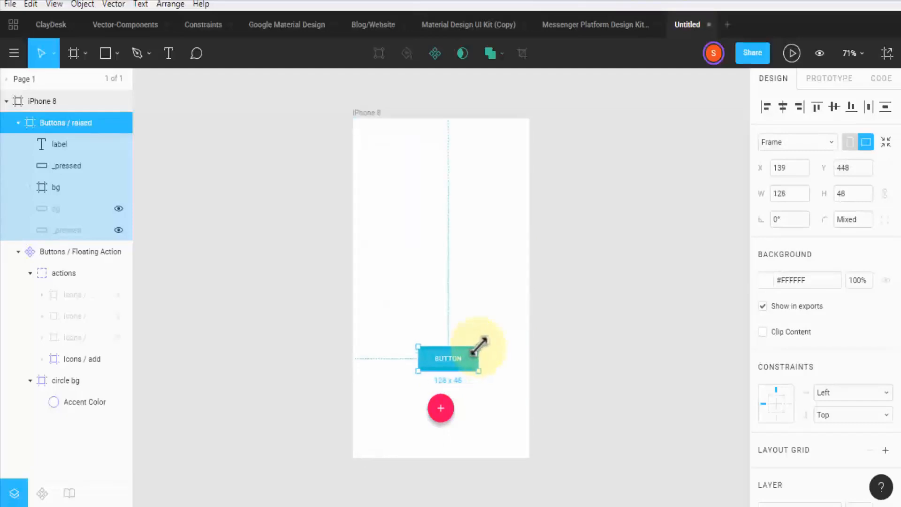
pyautogui.press('ctrl')
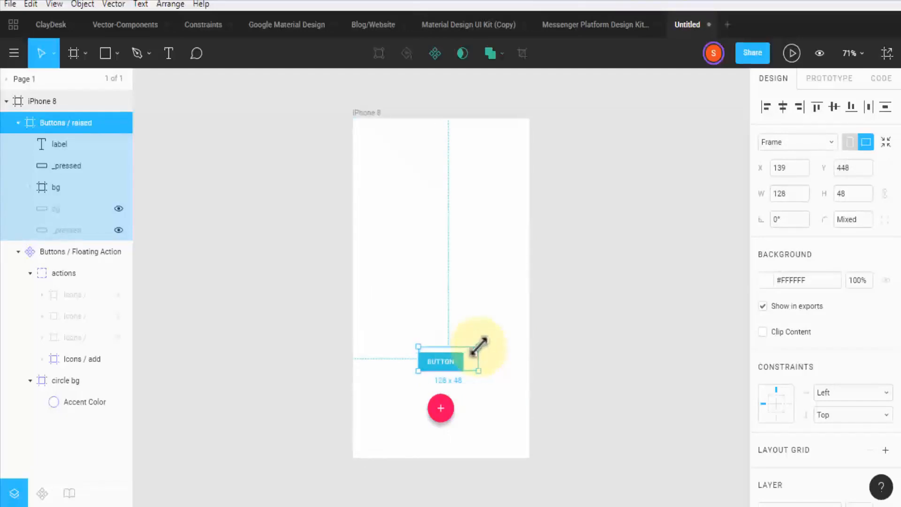
pyautogui.press('alt')
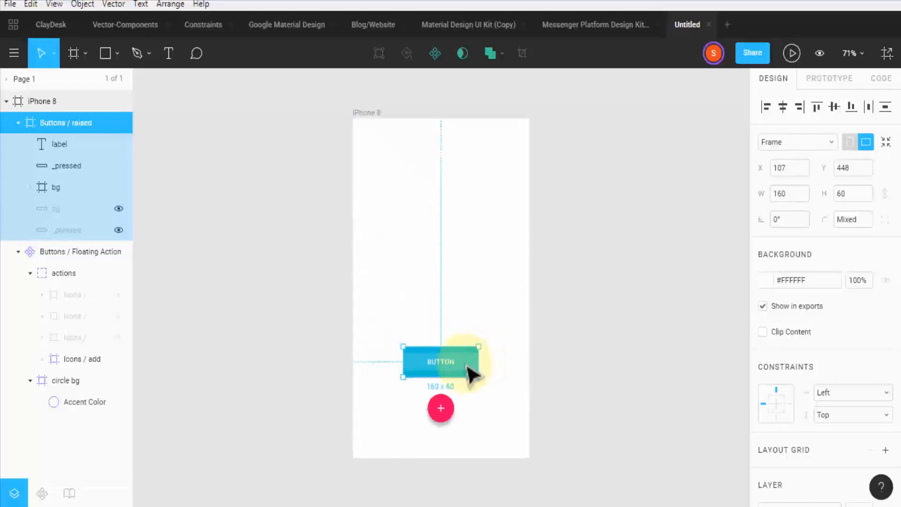
pyautogui.moveTo(423, 371); pyautogui.dragTo(426, 358)
pyautogui.click(438, 318)
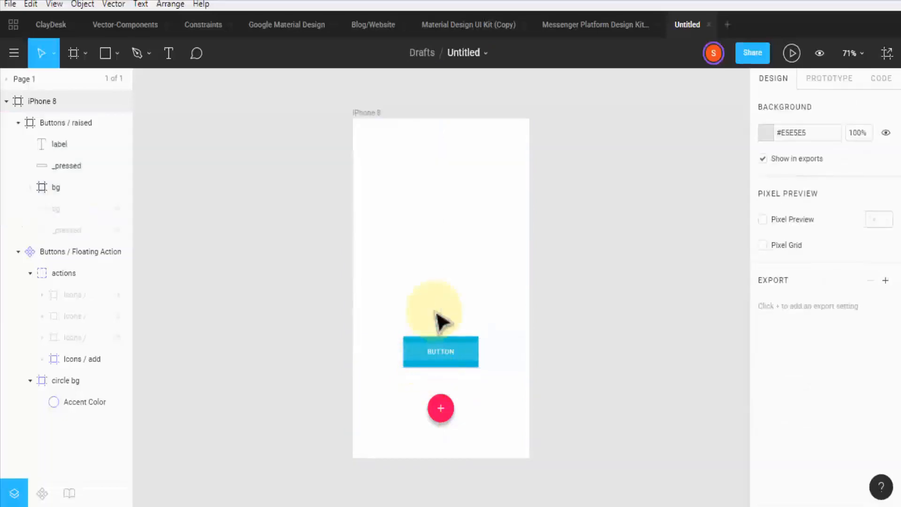
# Move the iOS Container Root screen in the Messenger Platform Design Kit file to about X 226, Y 1038 and copy it
pyautogui.click(604, 24)
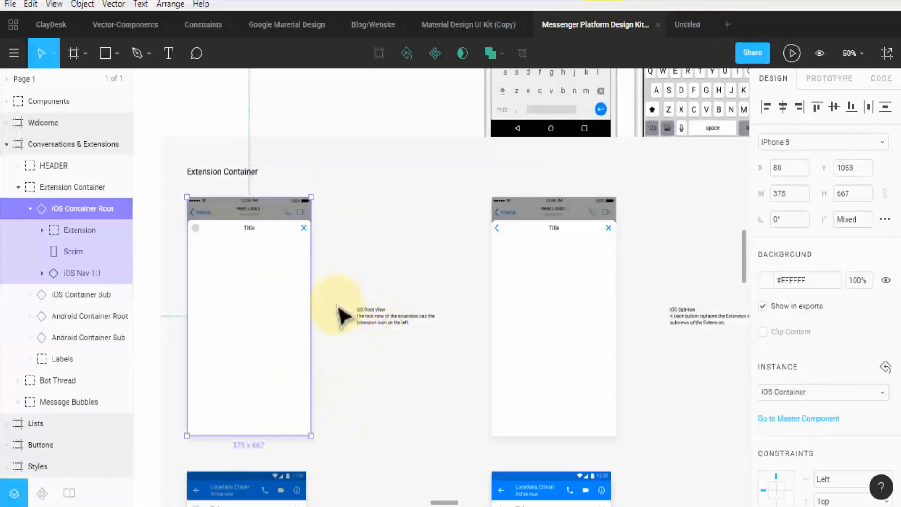
pyautogui.moveTo(259, 302); pyautogui.dragTo(297, 300)
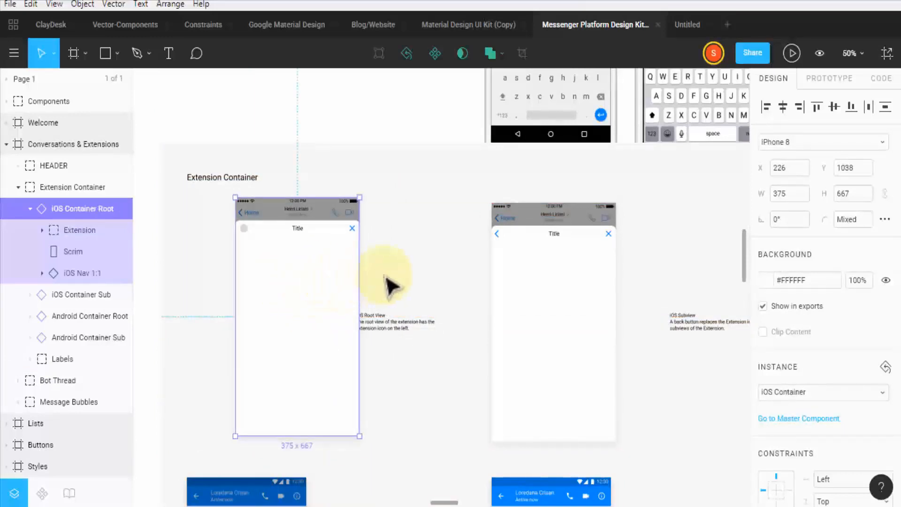
pyautogui.moveTo(442, 505); pyautogui.dragTo(439, 505)
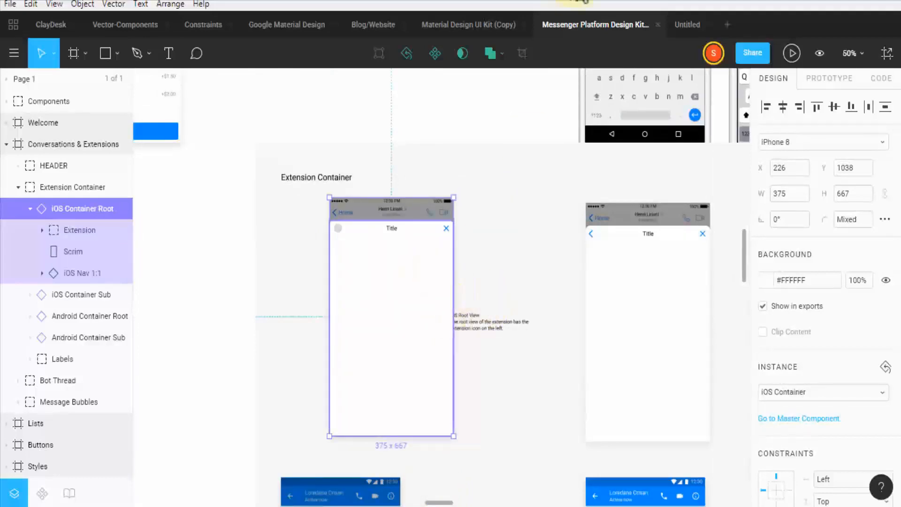
# Paste the iOS Container Root screen into the Untitled file and place it directly right of the iPhone 8 frame, aligned at Y 1246
pyautogui.click(675, 26)
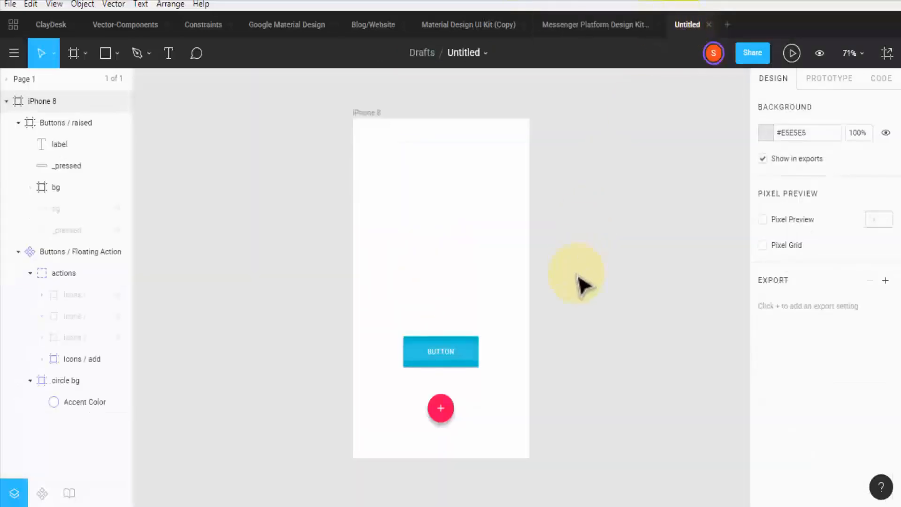
pyautogui.hotkey('ctrl', 'v')
pyautogui.moveTo(442, 261); pyautogui.dragTo(628, 264)
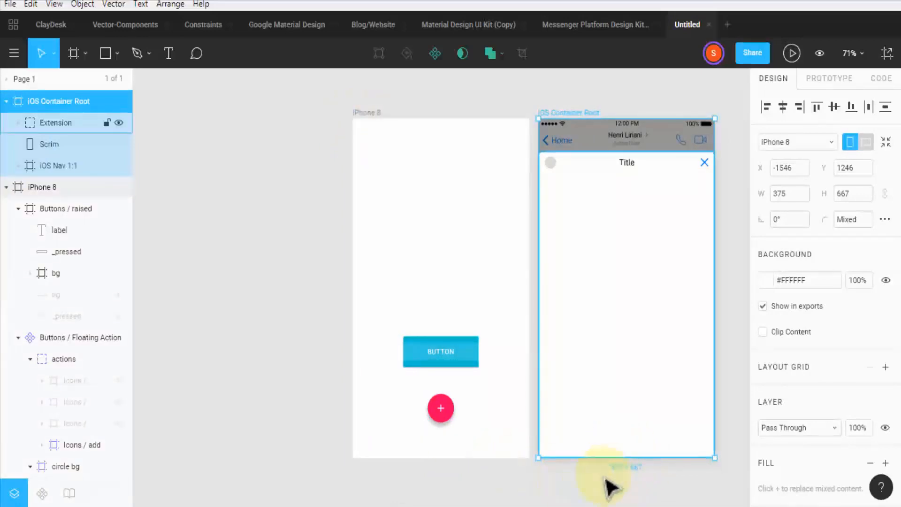
# Examine both mobile frames and the placed buttons at 200%, and select the iOS Container Root frame
pyautogui.hotkey('ctrl', '+')
pyautogui.scroll(-8, 516, 385)
pyautogui.moveTo(453, 503); pyautogui.dragTo(704, 503)
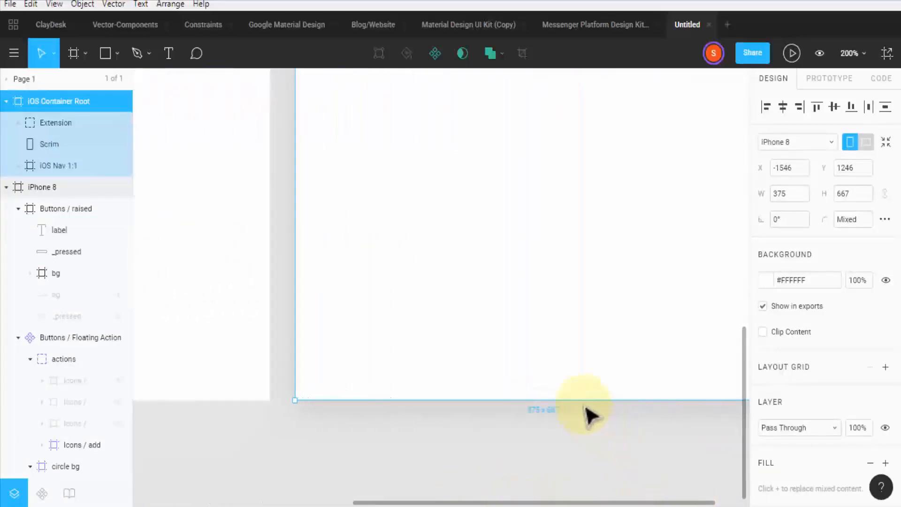
pyautogui.moveTo(524, 504); pyautogui.dragTo(378, 443)
pyautogui.click(322, 413)
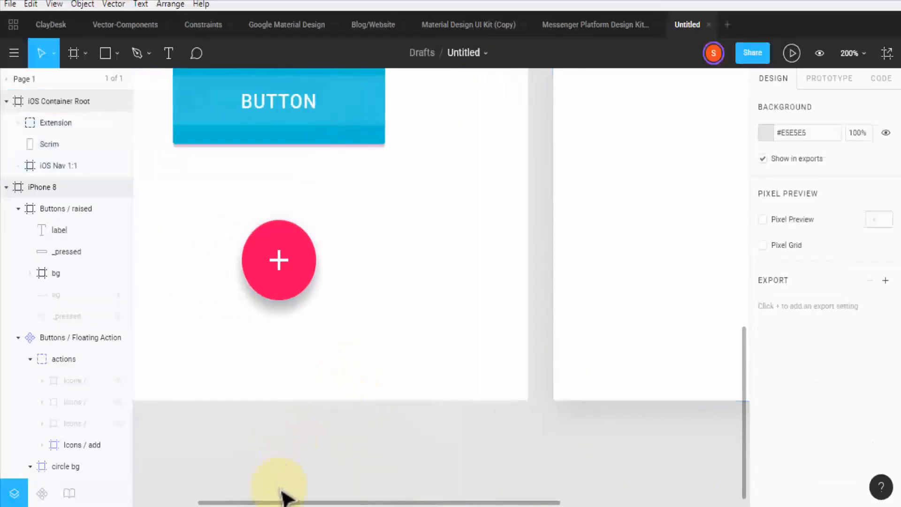
pyautogui.moveTo(282, 502); pyautogui.dragTo(219, 502)
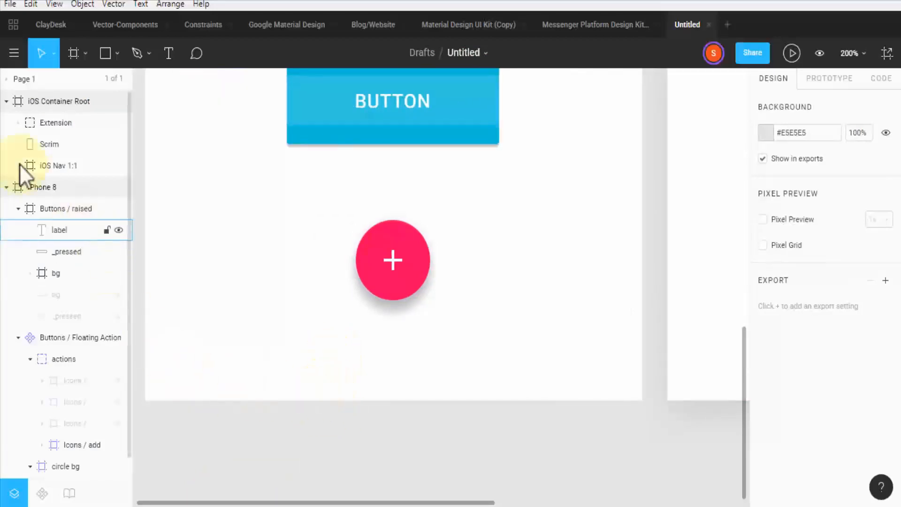
pyautogui.click(50, 103)
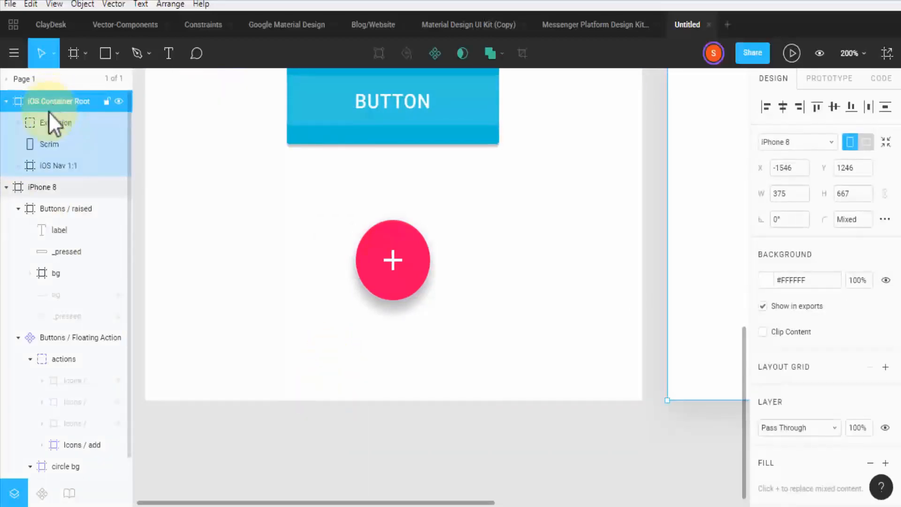
# Delete the iOS Container Root screen beside the iPhone 8 frame
pyautogui.click(45, 187)
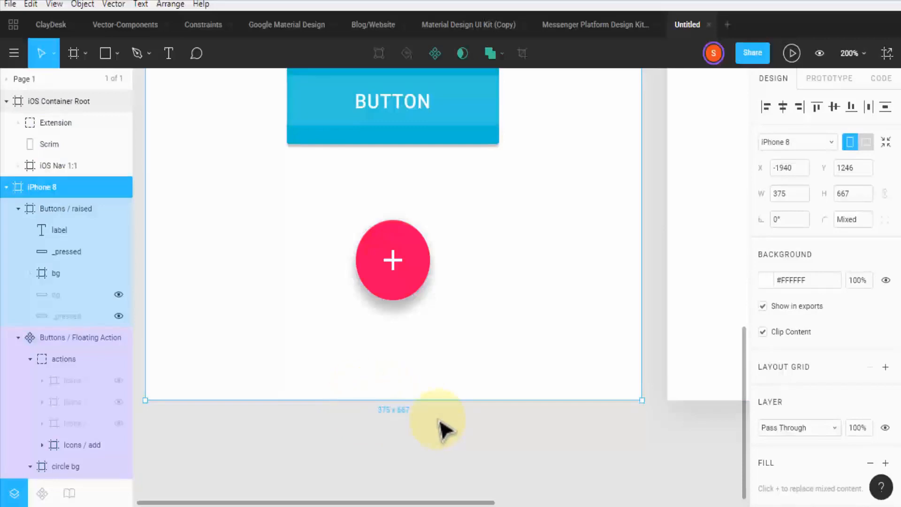
pyautogui.scroll(-5, 443, 428)
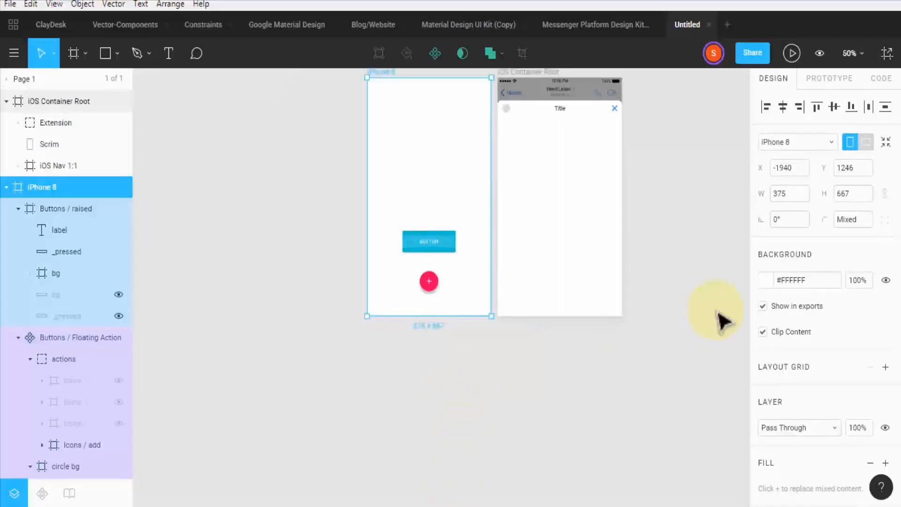
pyautogui.scroll(3, 716, 309)
pyautogui.hotkey('ctrl', '+')
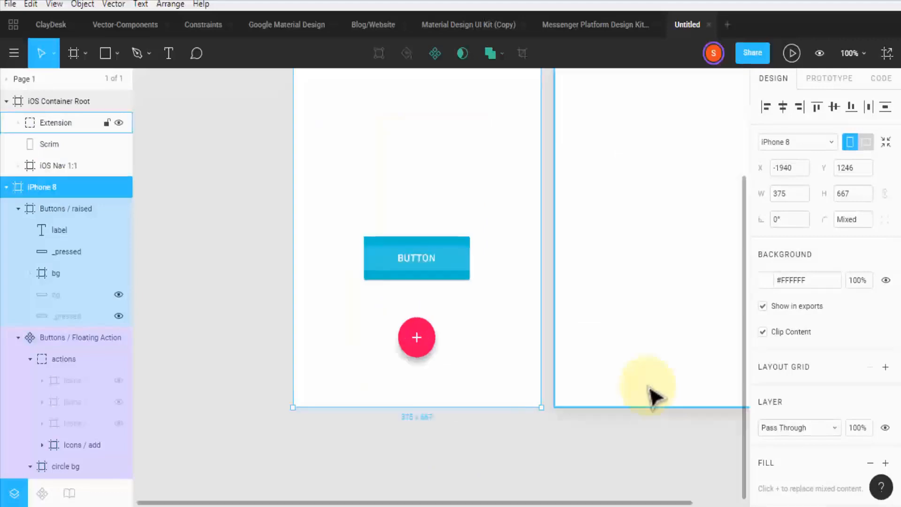
pyautogui.moveTo(513, 503); pyautogui.dragTo(618, 502)
pyautogui.scroll(2, 504, 439)
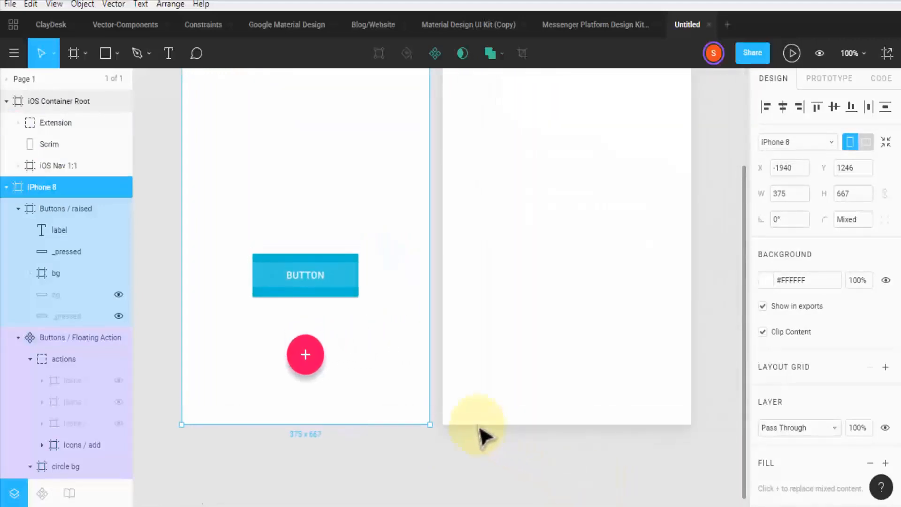
pyautogui.scroll(8, 382, 382)
pyautogui.click(549, 253)
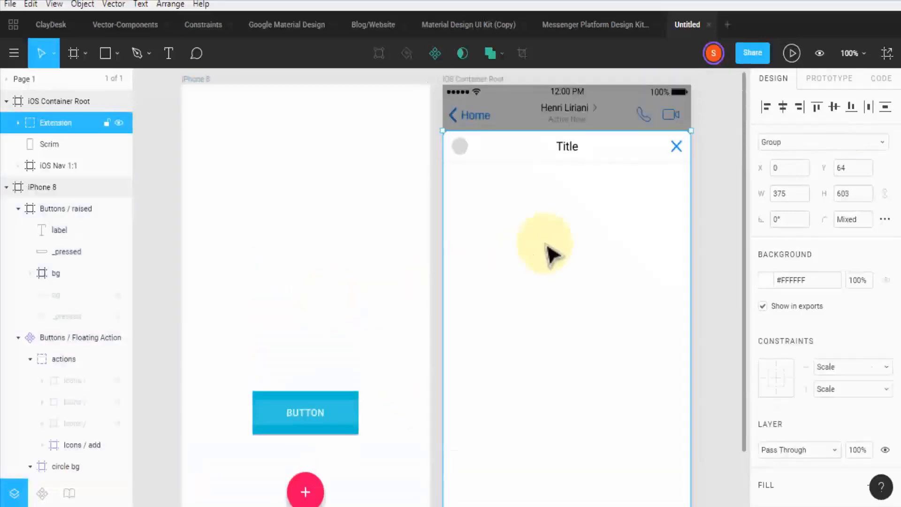
pyautogui.click(51, 101)
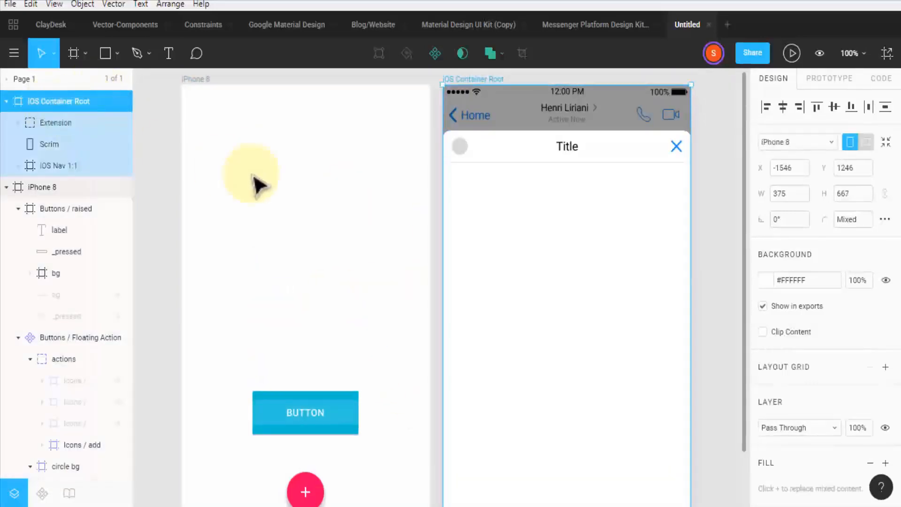
pyautogui.press('Delete')
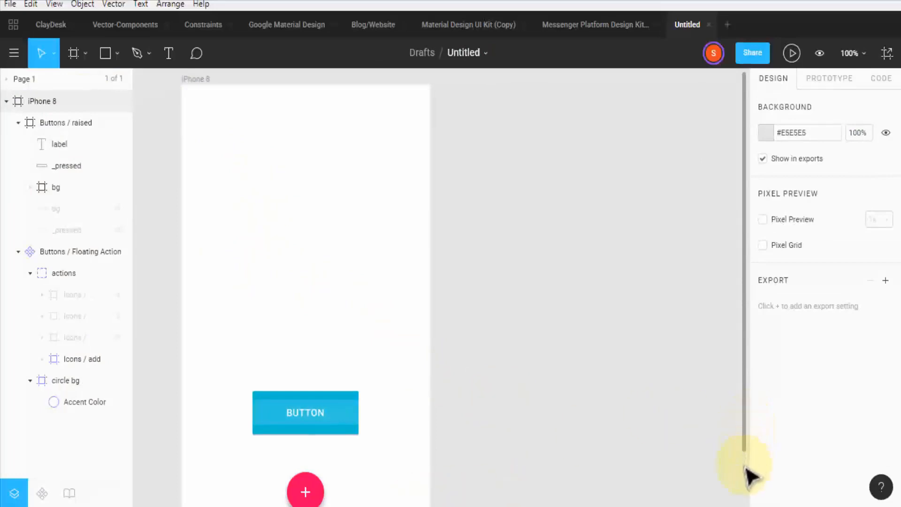
# Choose 518071-background-hd_xO1TwRc.jpg from the Cars folder as the image to place
pyautogui.moveTo(748, 462); pyautogui.dragTo(755, 505)
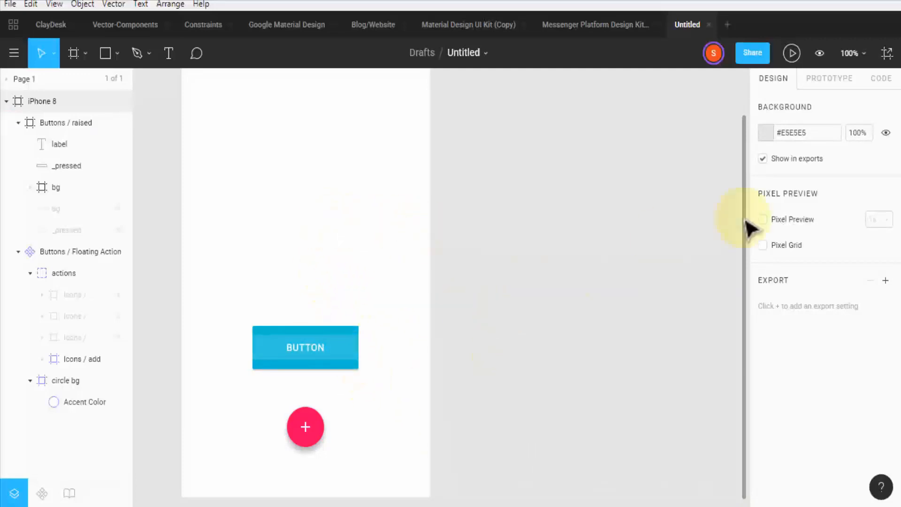
pyautogui.moveTo(748, 221); pyautogui.dragTo(717, 164)
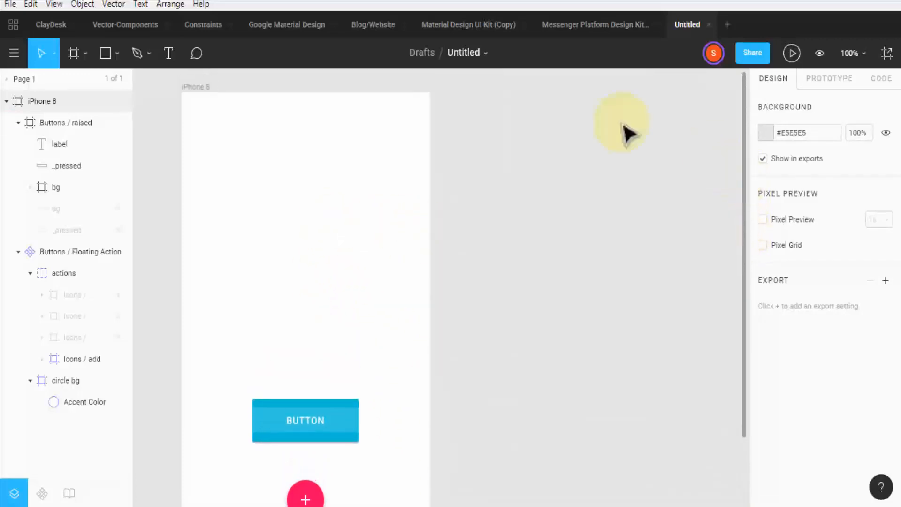
pyautogui.click(118, 54)
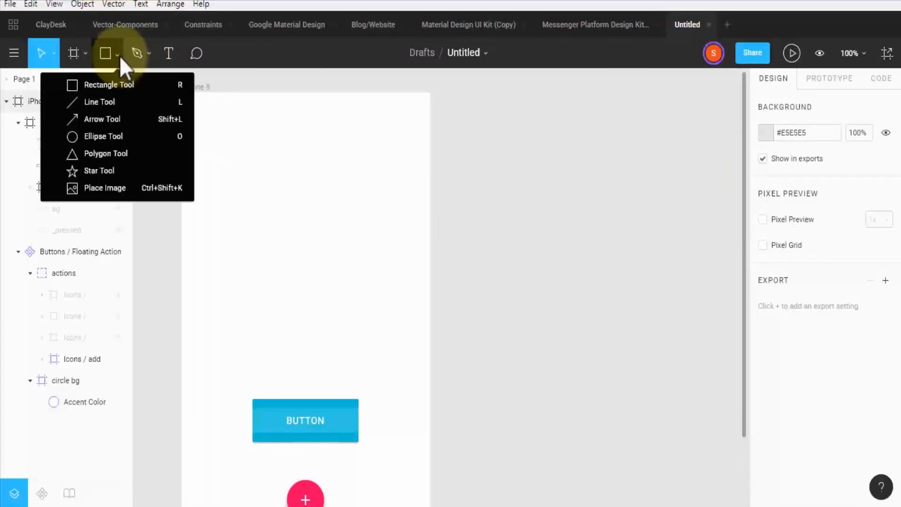
pyautogui.click(158, 189)
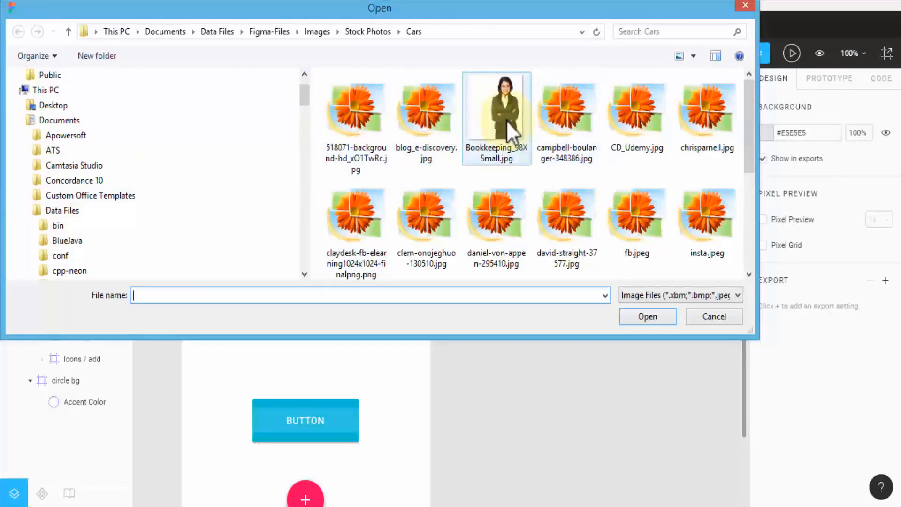
pyautogui.scroll(-1, 751, 171)
pyautogui.moveTo(754, 185); pyautogui.dragTo(745, 162)
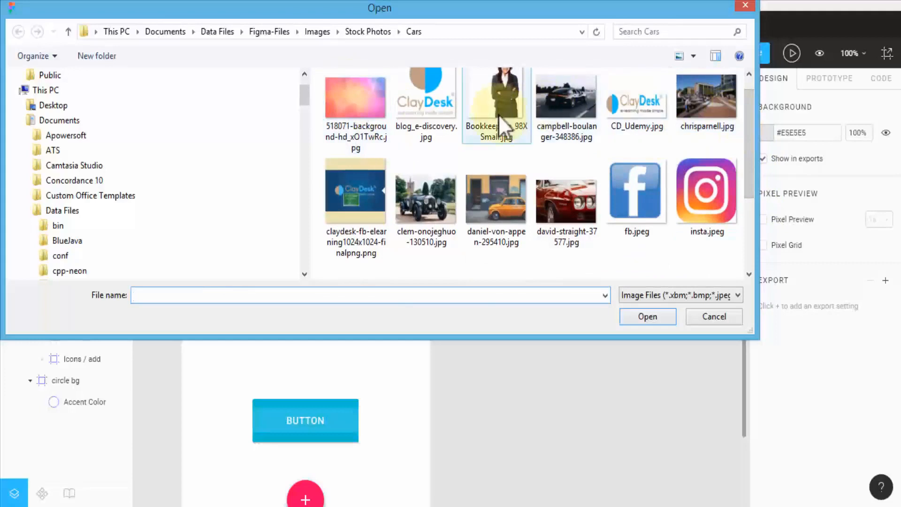
pyautogui.doubleClick(342, 100)
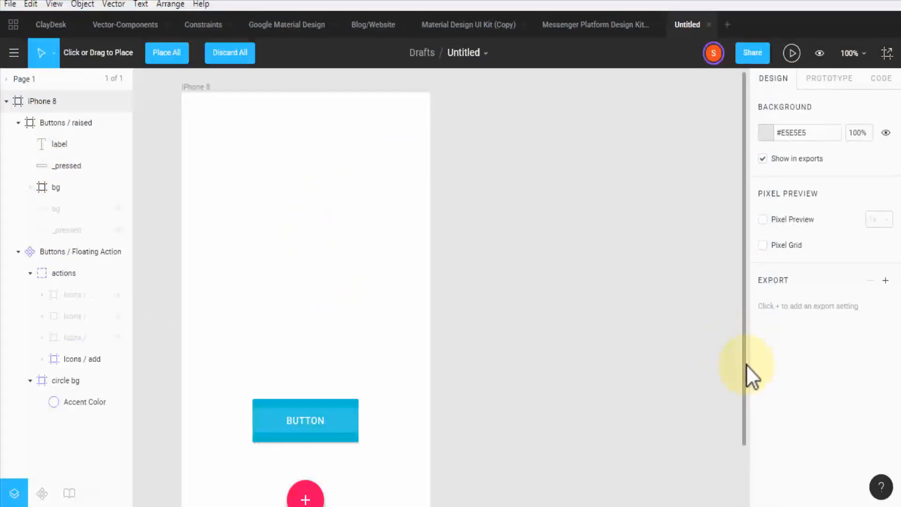
# Place the background image in the iPhone 8 frame and shrink it to about 375 x 449 from the frame's upper edge
pyautogui.scroll(-1, 746, 364)
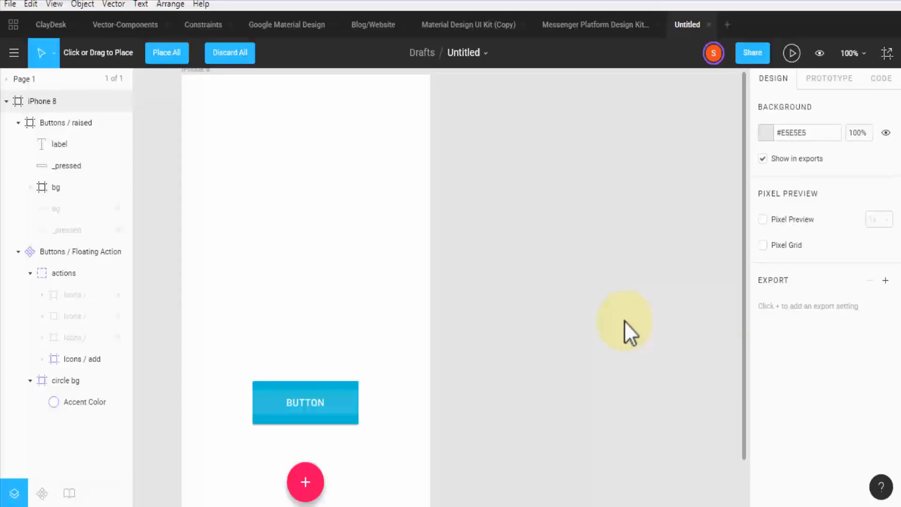
pyautogui.click(252, 188)
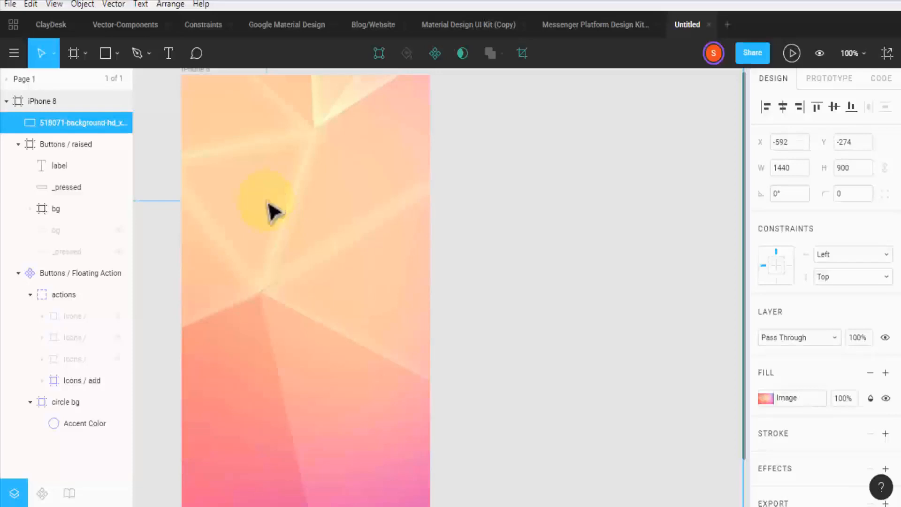
pyautogui.press('-')
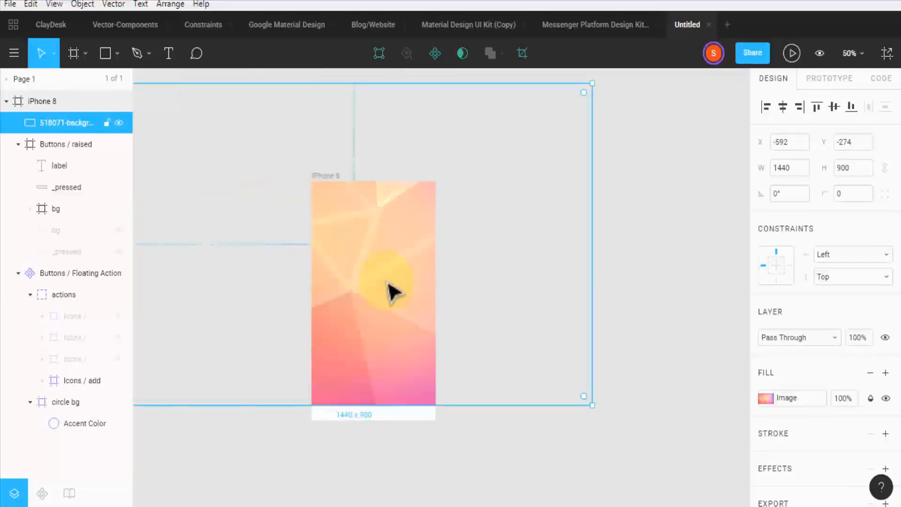
pyautogui.moveTo(590, 405); pyautogui.dragTo(420, 345)
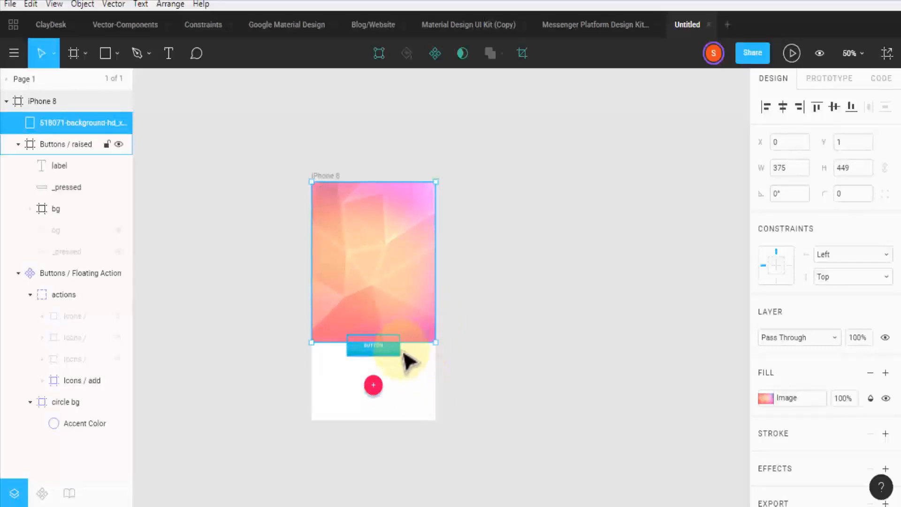
# Bring the raised button in front of the background image and delete the pink floating action button
pyautogui.rightClick(377, 347)
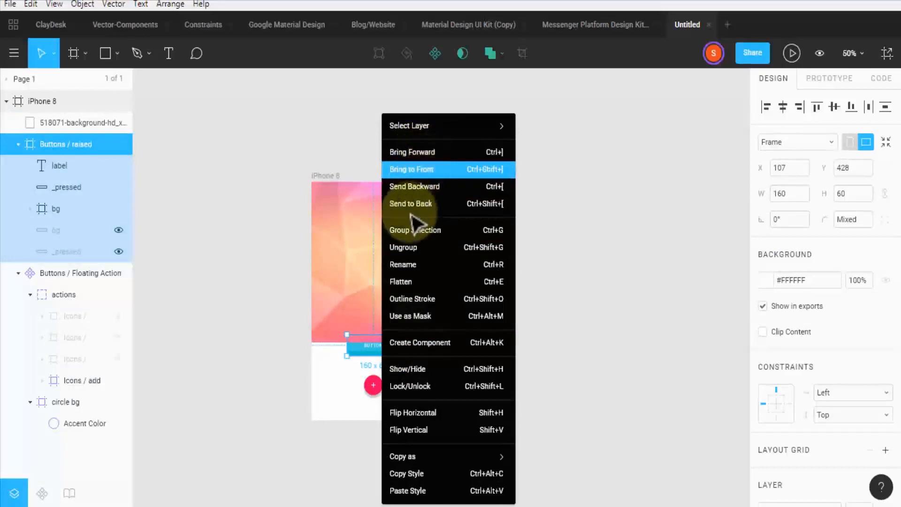
pyautogui.click(416, 168)
pyautogui.click(376, 393)
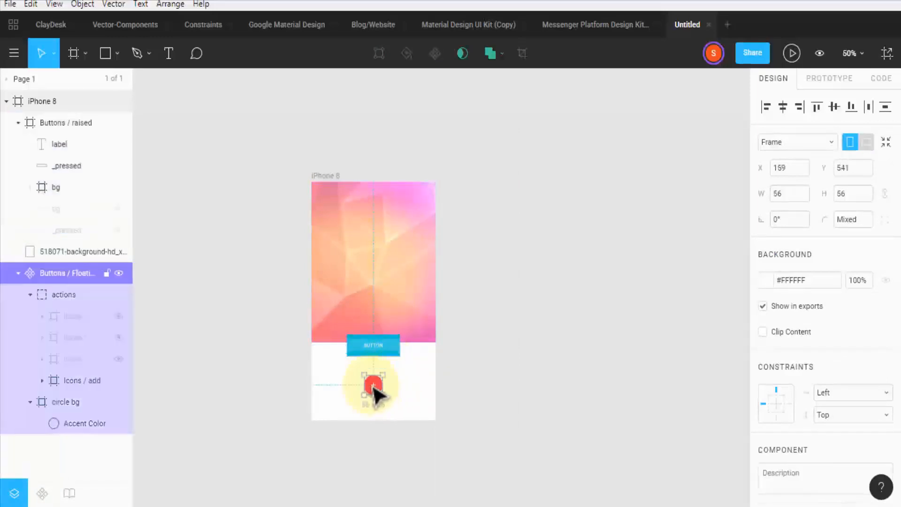
pyautogui.press('Delete')
# Stretch the background image to about 375 x 666 to fill the iPhone 8 frame, and move the raised button slightly lower
pyautogui.click(412, 342)
pyautogui.moveTo(412, 343); pyautogui.dragTo(420, 422)
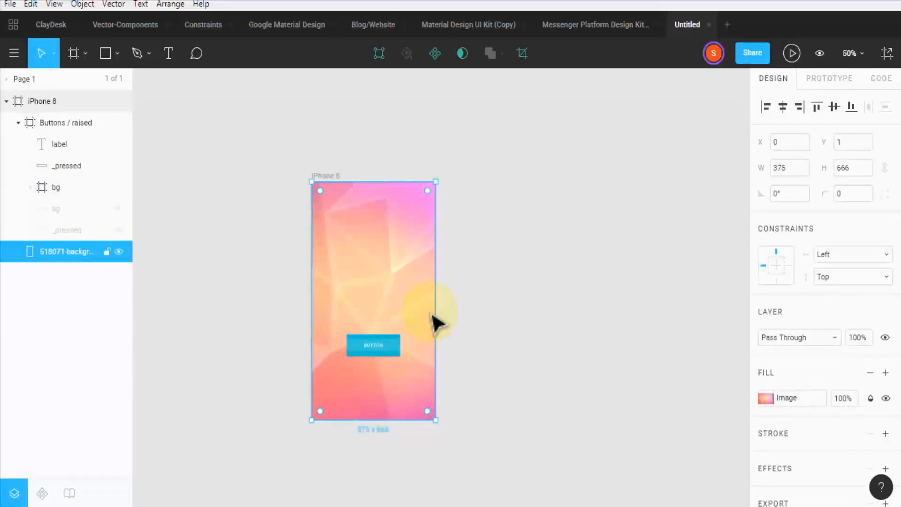
pyautogui.hotkey('shift', '0')
pyautogui.scroll(-2, 239, 294)
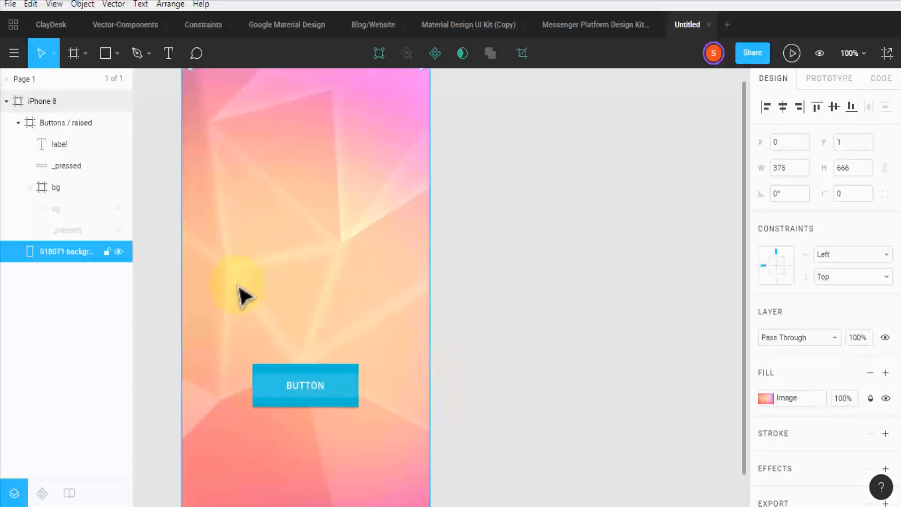
pyautogui.scroll(-1, 237, 294)
pyautogui.moveTo(292, 342); pyautogui.dragTo(275, 393)
pyautogui.click(535, 258)
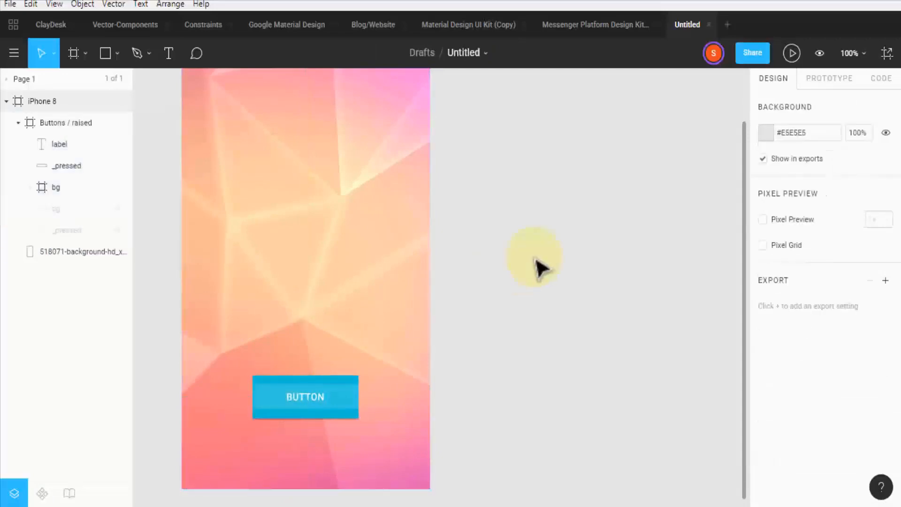
# Place the ClayDesk logo image blog_e-discovery.jpg from the Cars folder onto the background image in the iPhone 8 frame
pyautogui.scroll(2, 534, 260)
pyautogui.scroll(1, 533, 263)
pyautogui.scroll(-1, 534, 260)
pyautogui.click(118, 55)
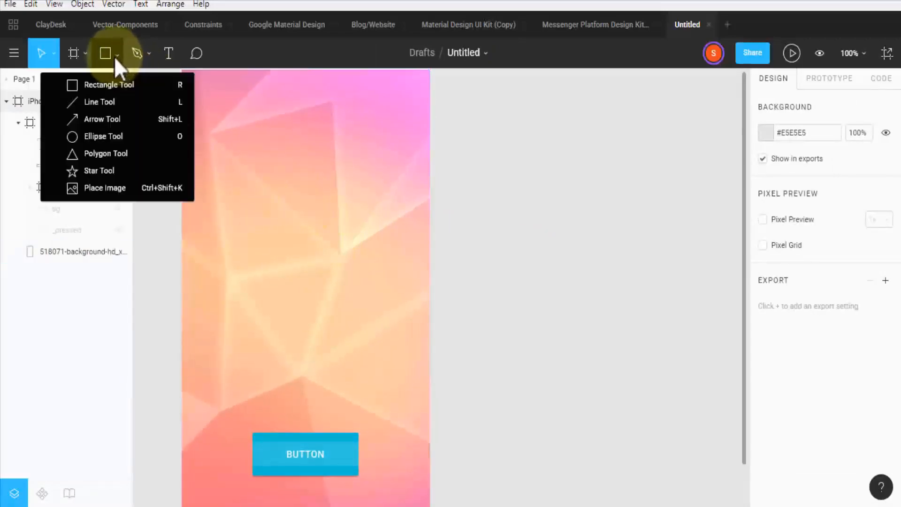
pyautogui.click(125, 185)
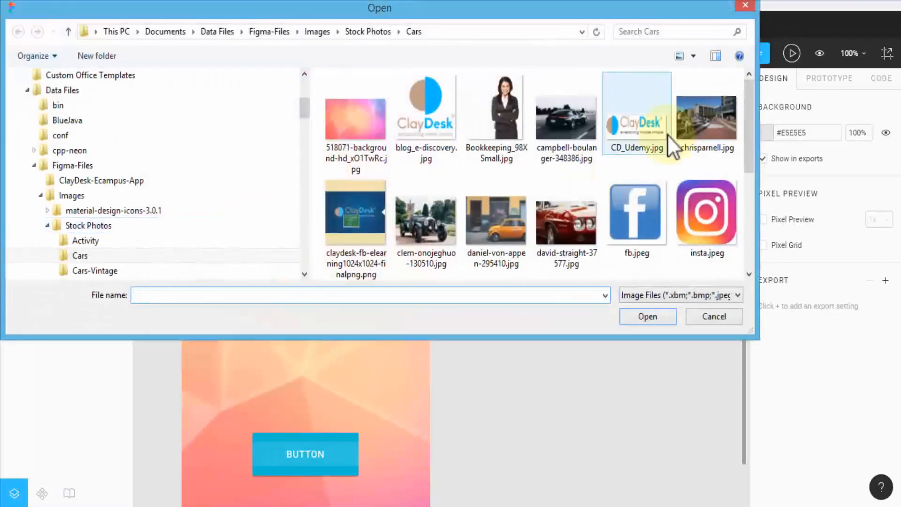
pyautogui.moveTo(747, 145)
pyautogui.mouseDown()
pyautogui.moveTo(747, 221)
pyautogui.moveTo(744, 131)
pyautogui.mouseUp()
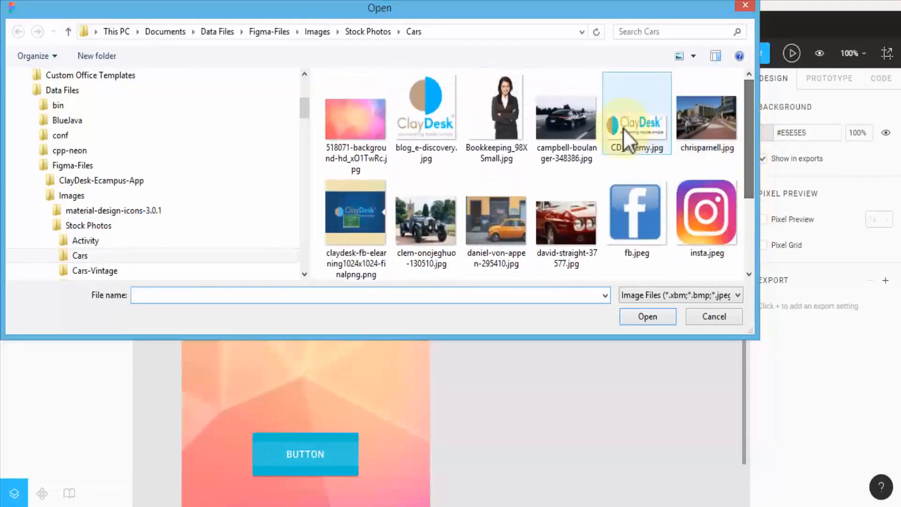
pyautogui.doubleClick(421, 129)
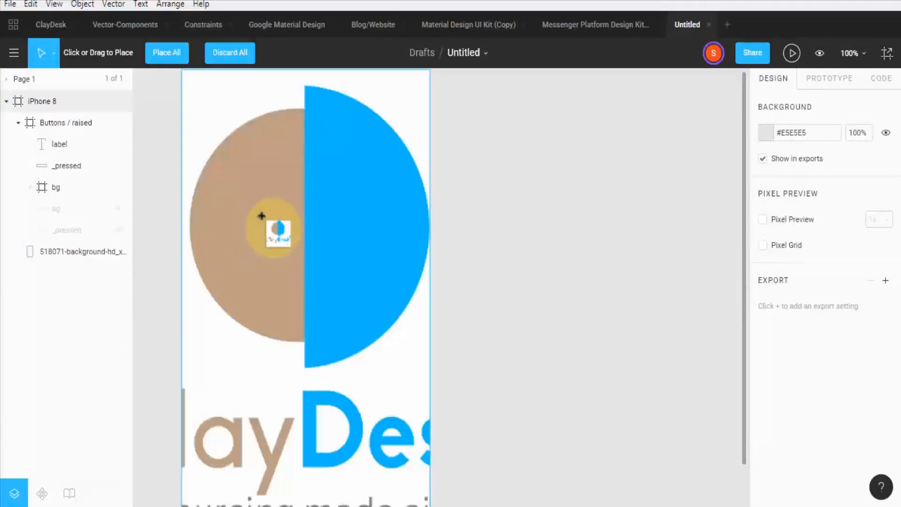
pyautogui.click(261, 215)
# Set the ClayDesk logo fill to Crop and crop it from below to about 375 x 421, cutting off the logo text
pyautogui.scroll(2, 609, 286)
pyautogui.click(200, 214)
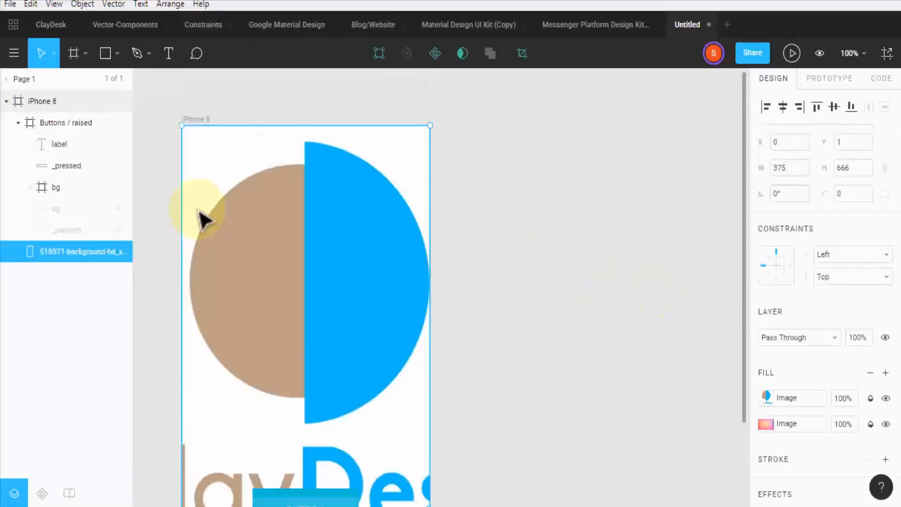
pyautogui.scroll(-5, 557, 268)
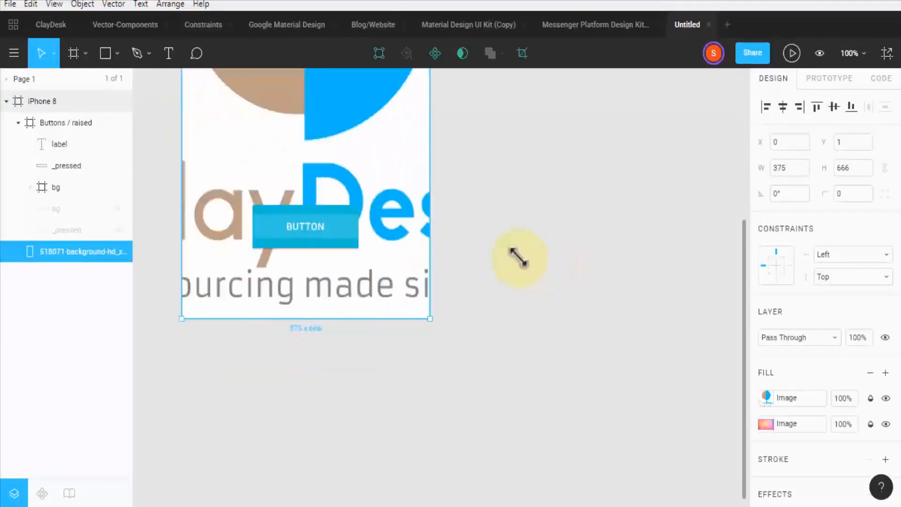
pyautogui.scroll(-3, 453, 272)
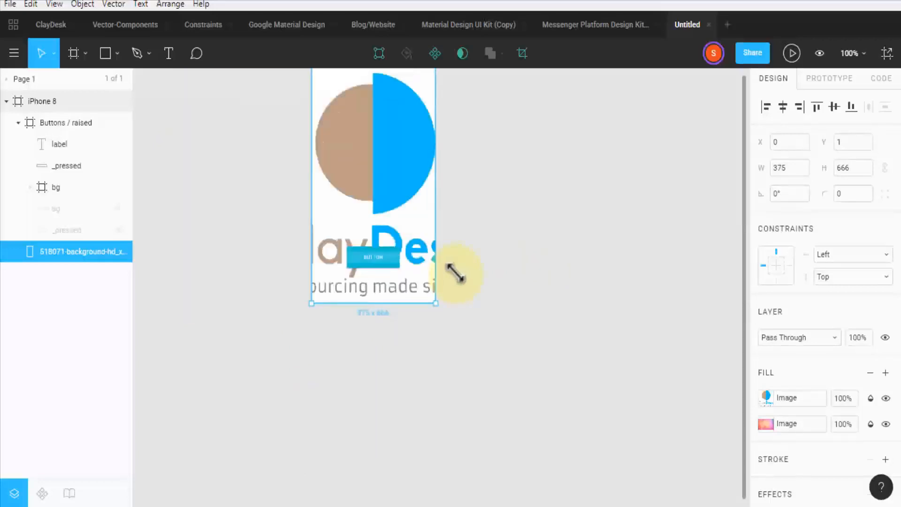
pyautogui.scroll(3, 428, 288)
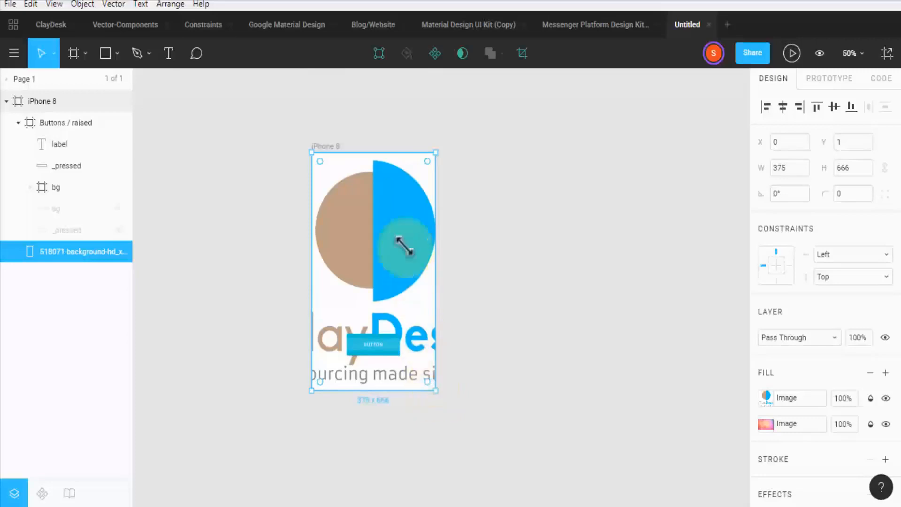
pyautogui.doubleClick(396, 233)
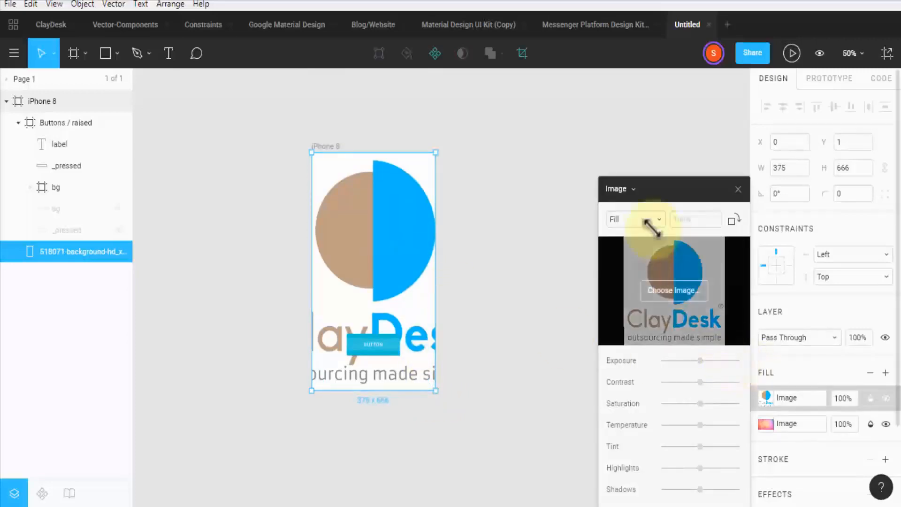
pyautogui.click(630, 218)
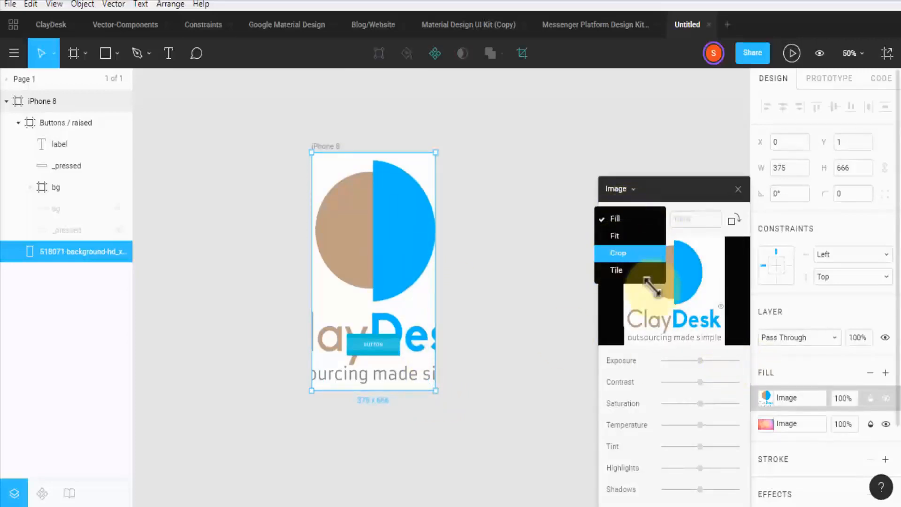
pyautogui.click(619, 253)
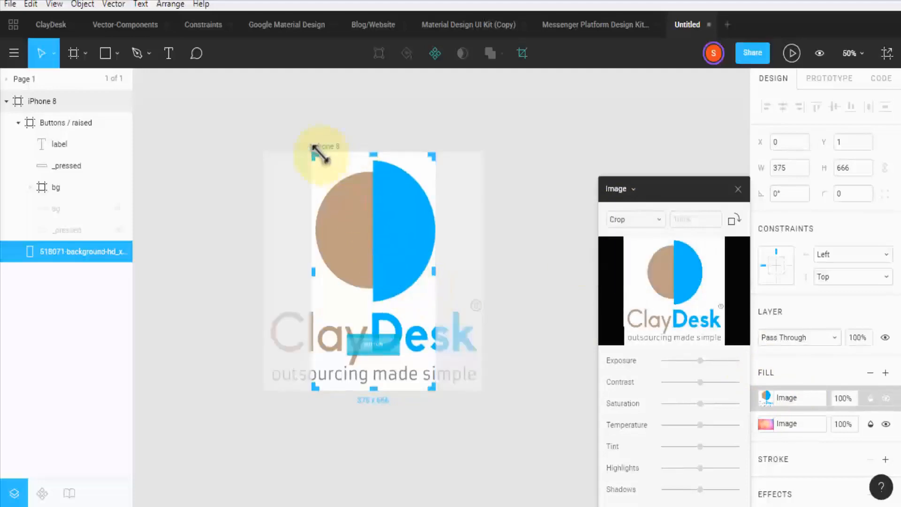
pyautogui.moveTo(373, 386); pyautogui.dragTo(376, 302)
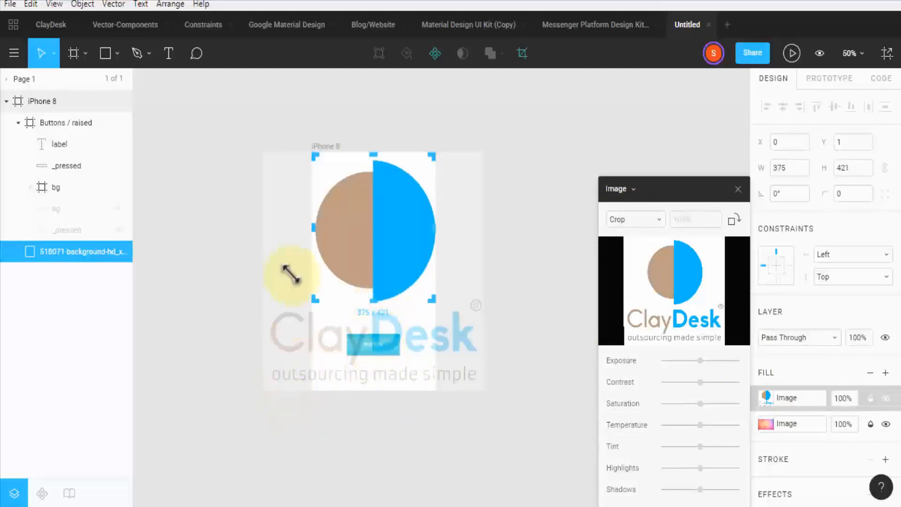
pyautogui.click(383, 416)
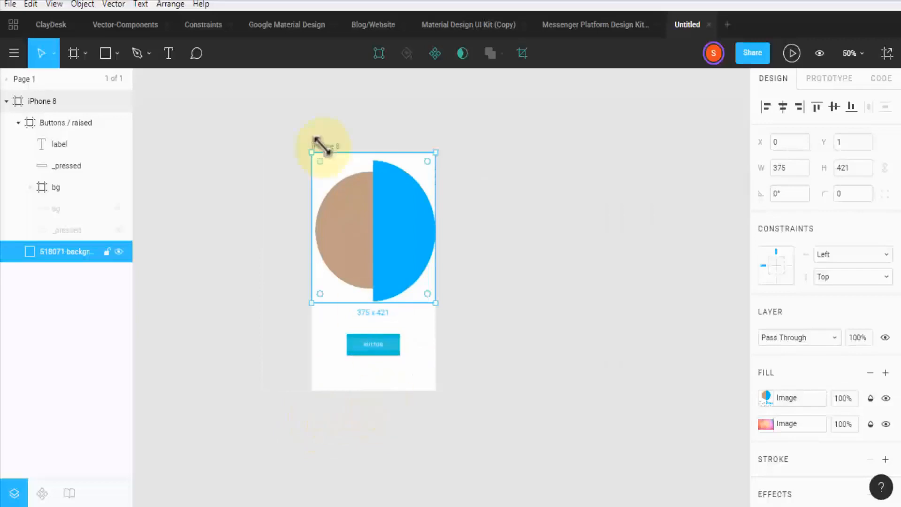
# Shrink the ClayDesk logo to about 260 x 292 in the centre of the iPhone 8 frame, and lower the raised button to about Y 538
pyautogui.moveTo(313, 154); pyautogui.dragTo(347, 197)
pyautogui.press('alt')
pyautogui.moveTo(396, 258); pyautogui.dragTo(373, 269)
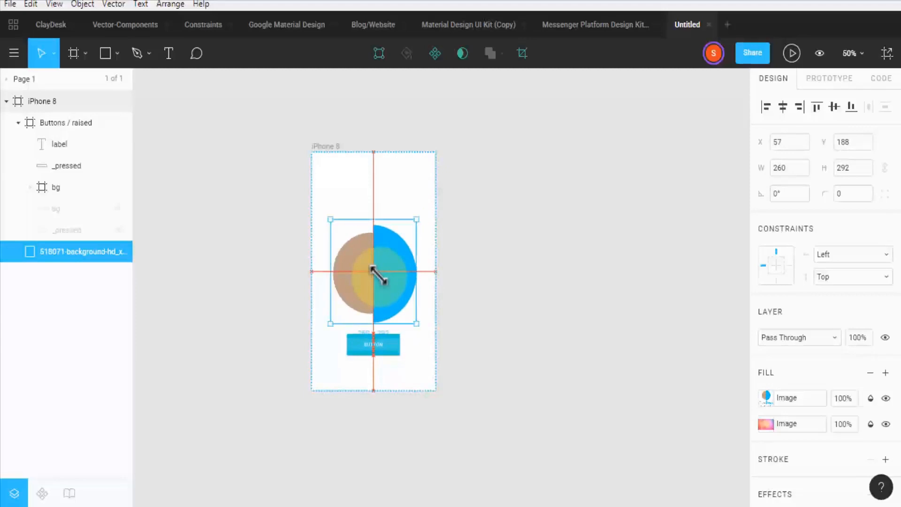
pyautogui.click(378, 345)
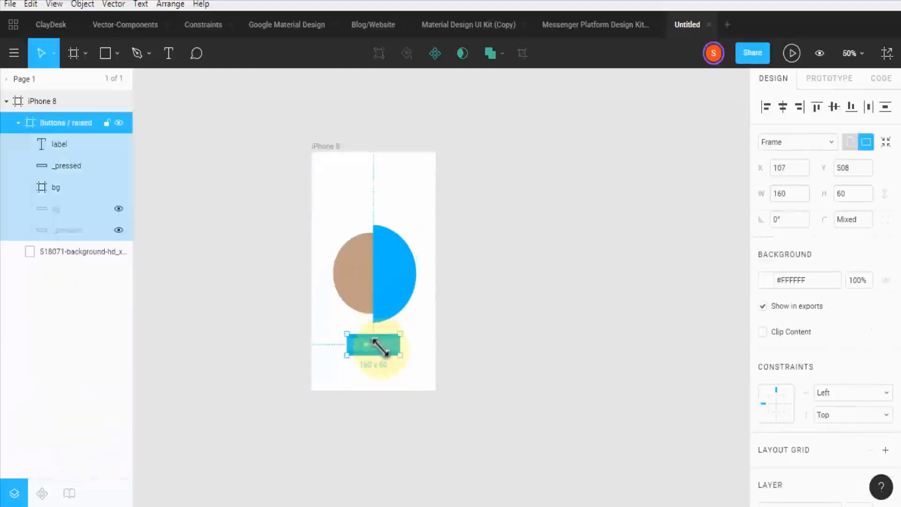
pyautogui.moveTo(378, 345)
pyautogui.mouseDown()
pyautogui.moveTo(386, 356)
pyautogui.moveTo(374, 361)
pyautogui.mouseUp()
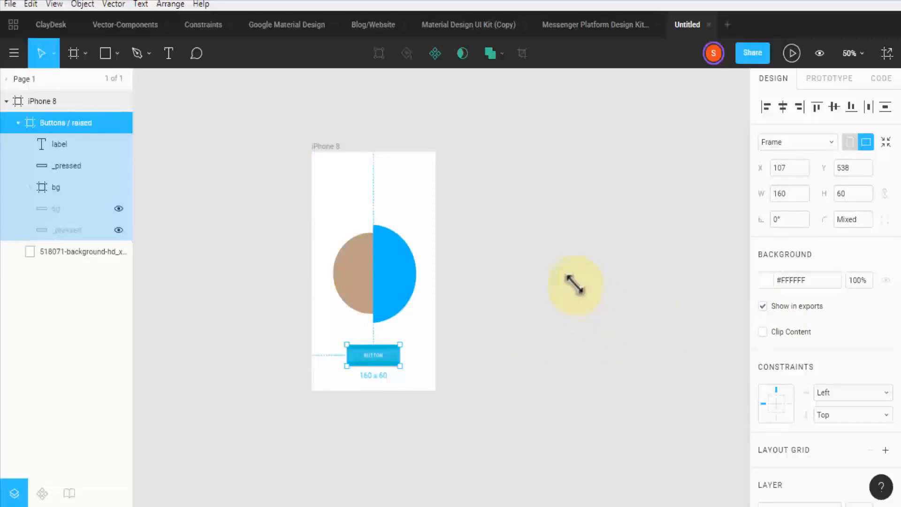
# Select the iPhone 8 frame and review its background, layer and fill properties
pyautogui.click(29, 100)
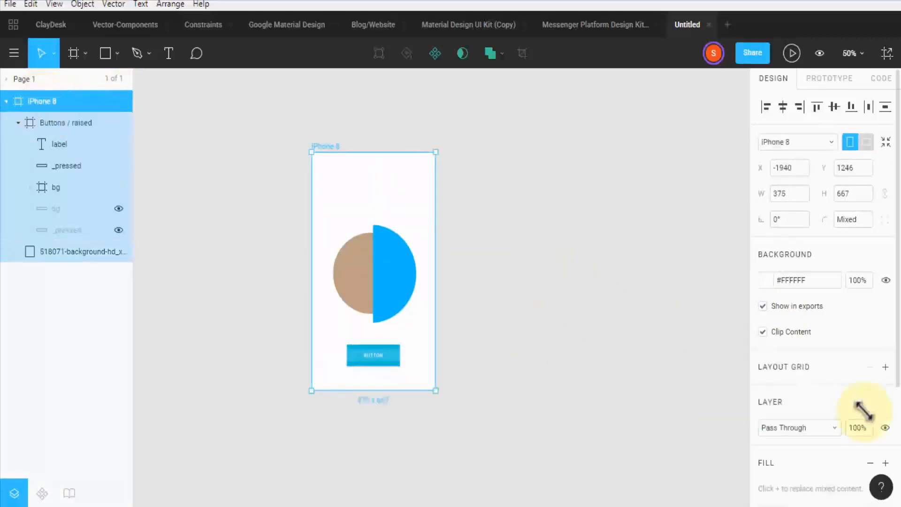
pyautogui.scroll(-3, 773, 363)
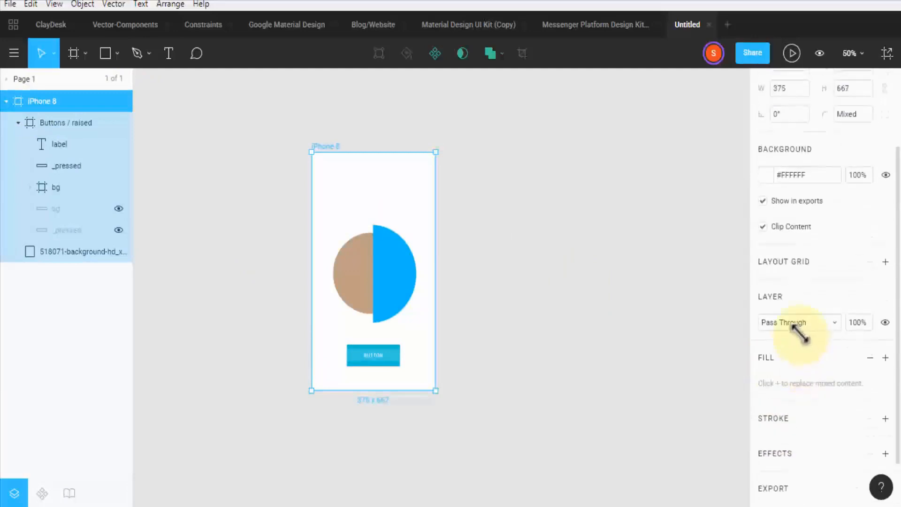
pyautogui.scroll(3, 800, 334)
pyautogui.scroll(-1, 804, 317)
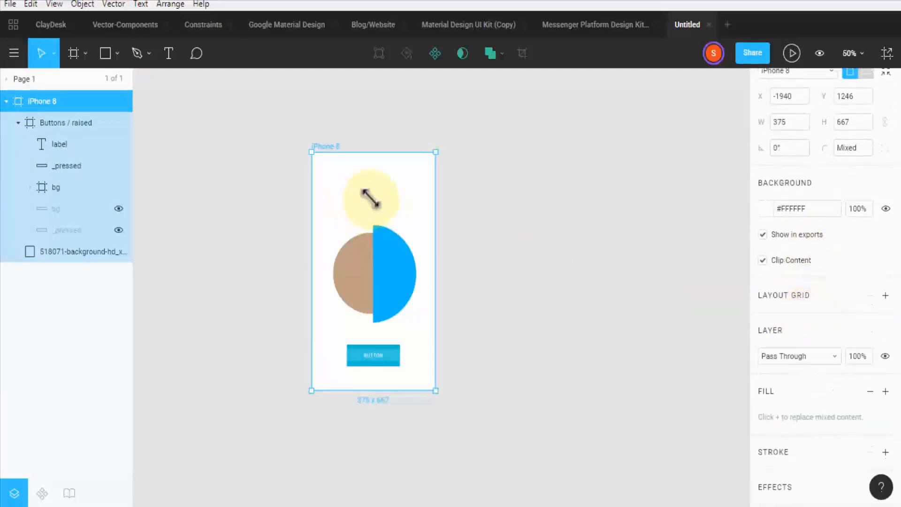
# Add a layout grid to the iPhone 8 frame and switch it to 5 columns
pyautogui.click(370, 198)
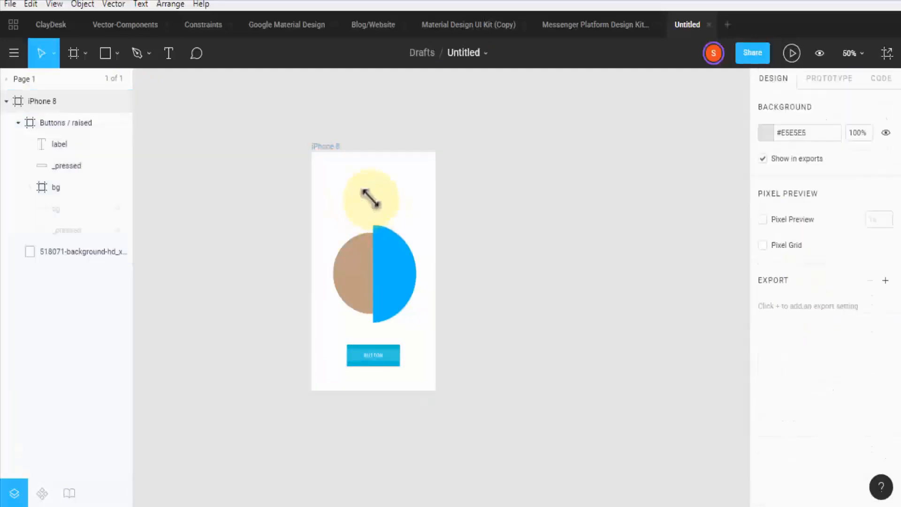
pyautogui.click(40, 101)
pyautogui.scroll(-3, 801, 318)
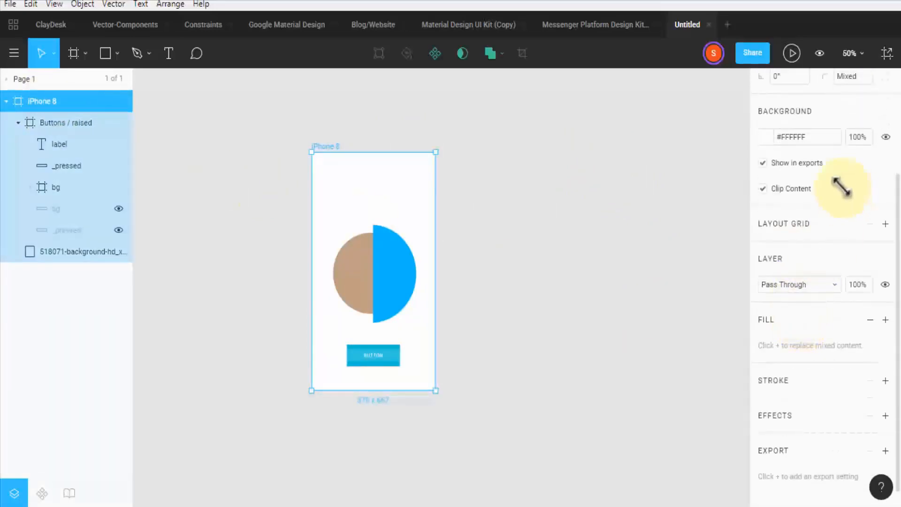
pyautogui.scroll(2, 831, 191)
pyautogui.scroll(-3, 835, 195)
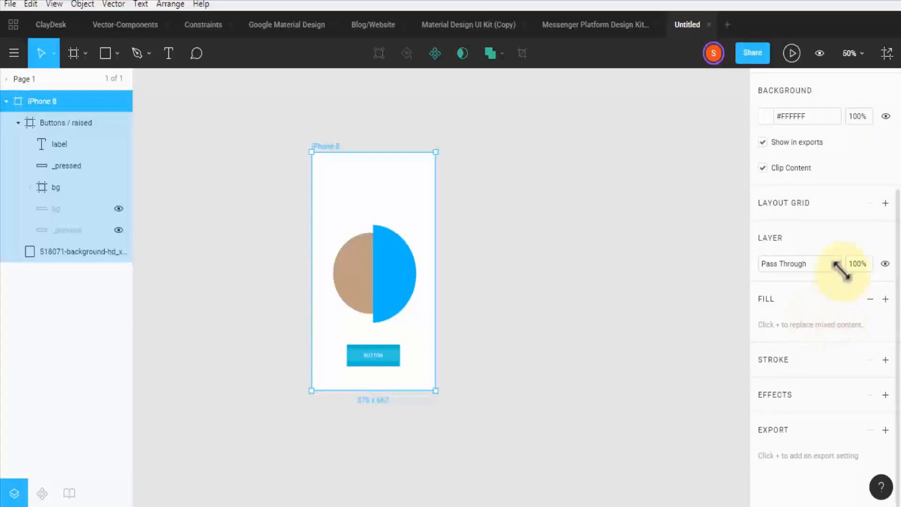
pyautogui.click(884, 203)
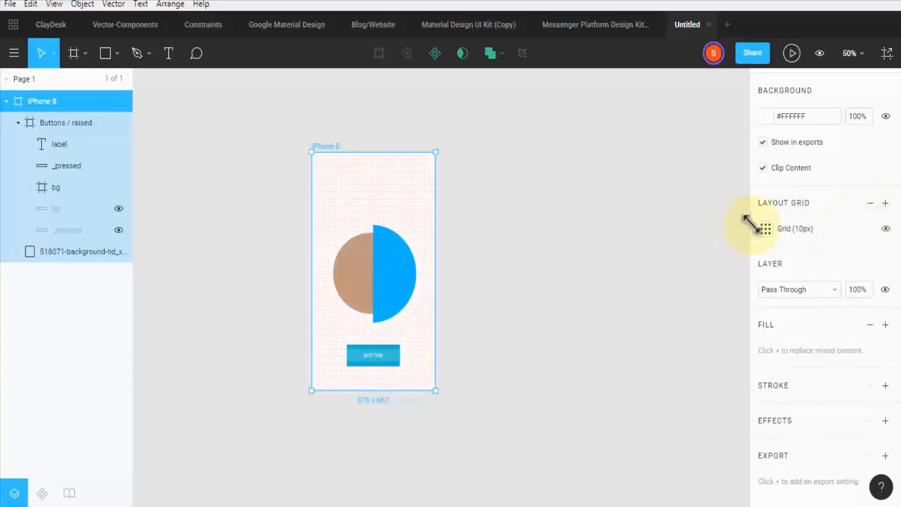
pyautogui.click(765, 228)
pyautogui.click(657, 258)
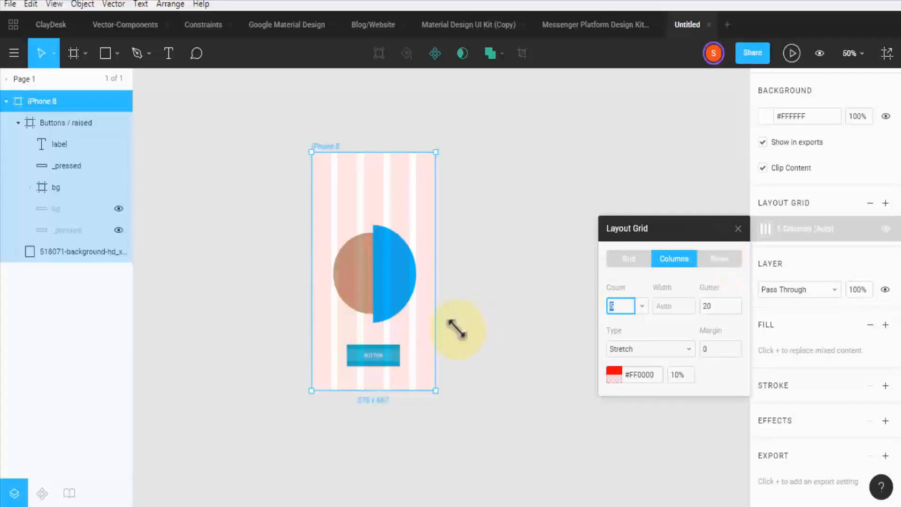
# Nudge the button slightly downward within the iPhone 8 frame
pyautogui.click(371, 357)
pyautogui.moveTo(369, 357); pyautogui.dragTo(370, 358)
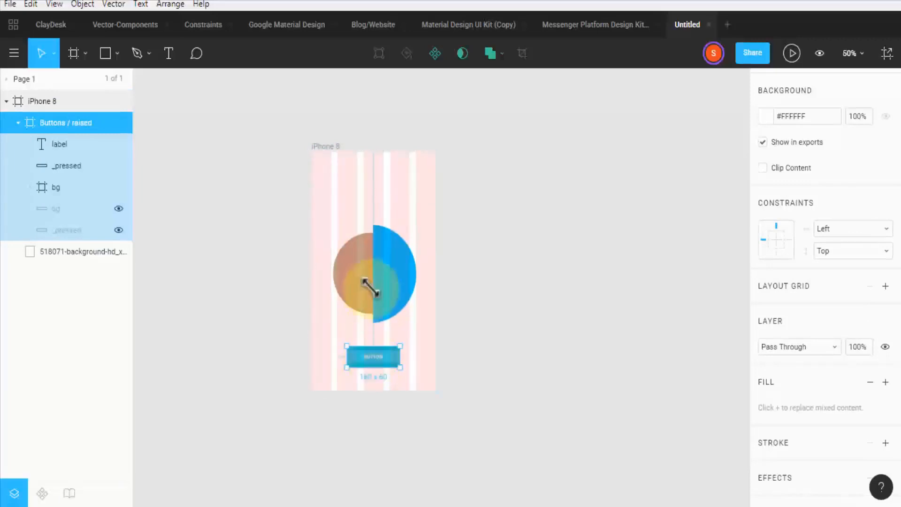
# Select the circle logo image and toggle the visibility of its image fill
pyautogui.click(366, 283)
pyautogui.moveTo(367, 280); pyautogui.dragTo(368, 283)
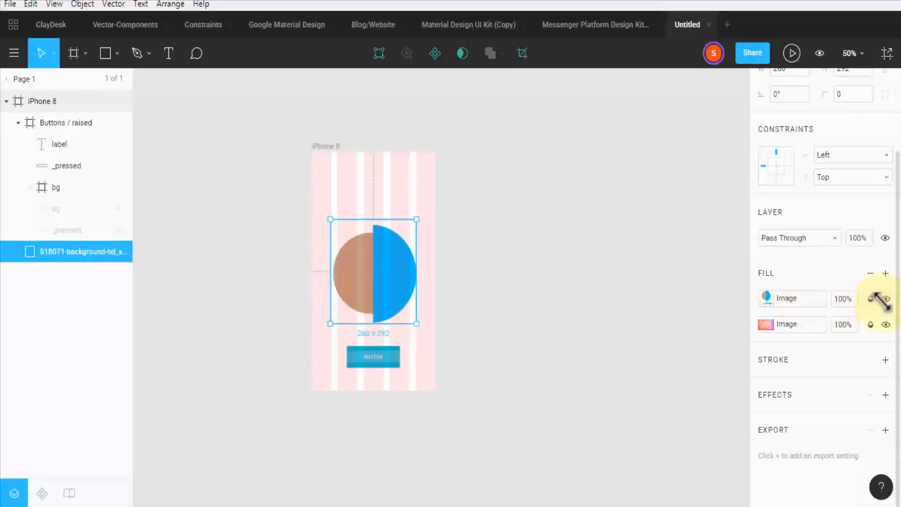
pyautogui.click(882, 323)
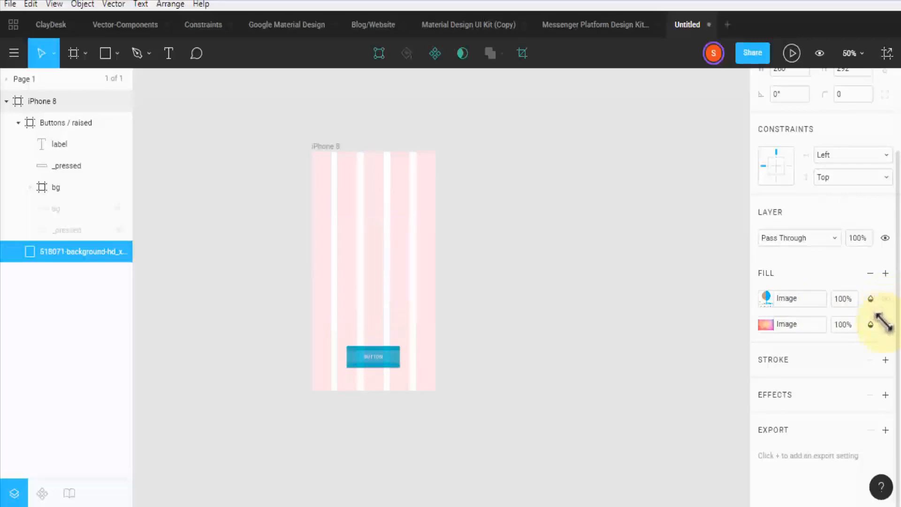
pyautogui.click(881, 324)
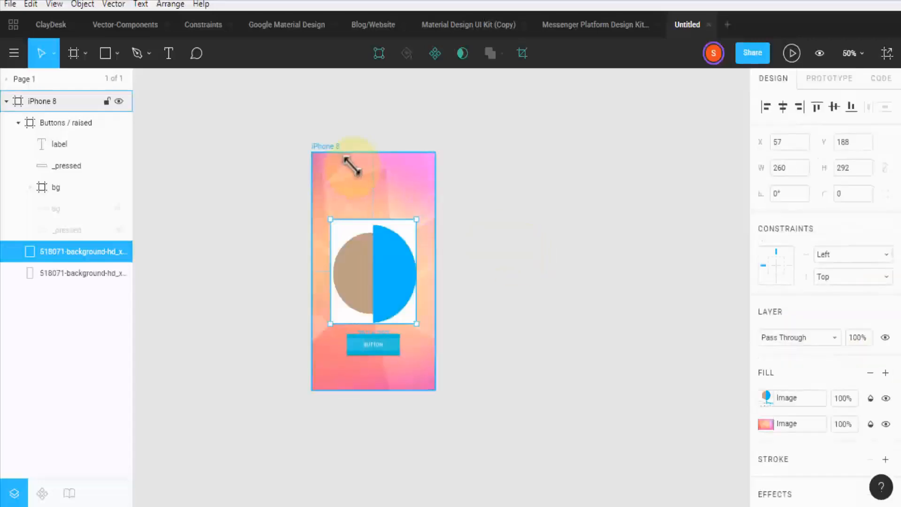
# Move the button further below the circle logo image, to X 107 and Y 546
pyautogui.click(351, 163)
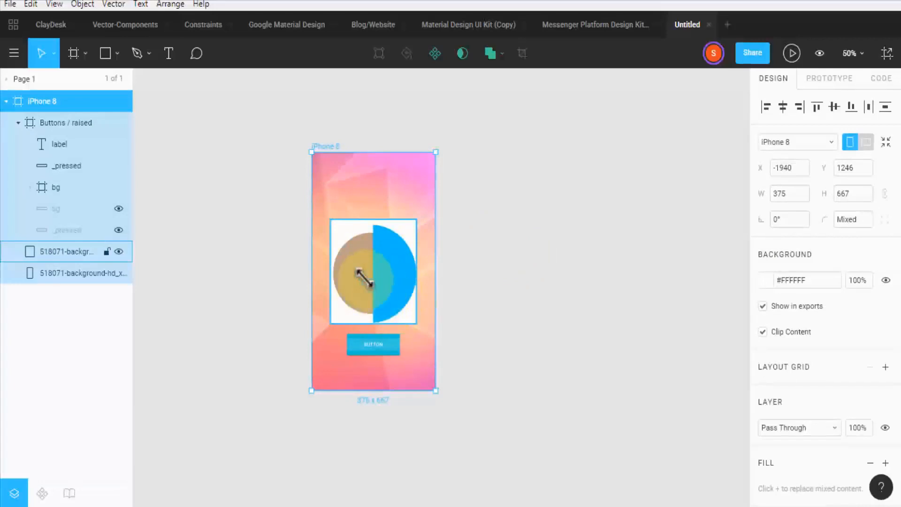
pyautogui.click(381, 338)
pyautogui.moveTo(381, 339); pyautogui.dragTo(384, 358)
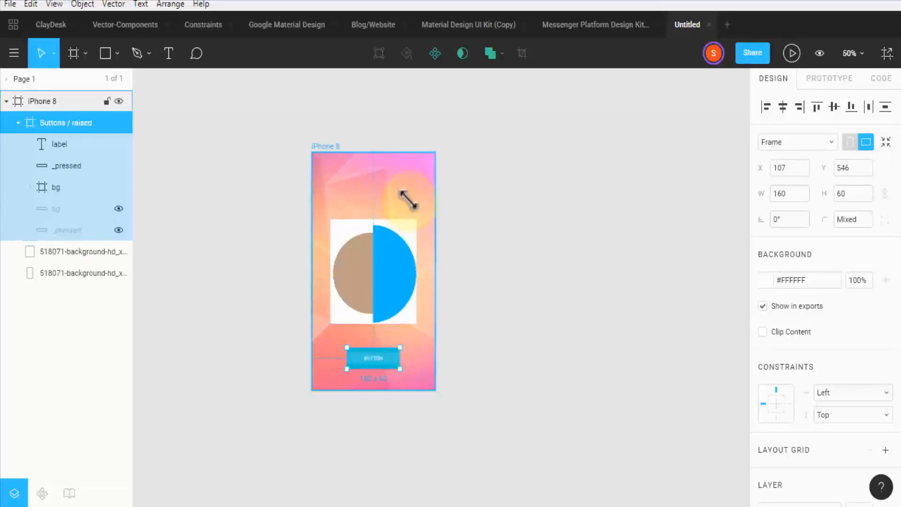
# Set the full-frame background image's layer blend mode to Multiply and its image fill opacity to 50%
pyautogui.click(406, 199)
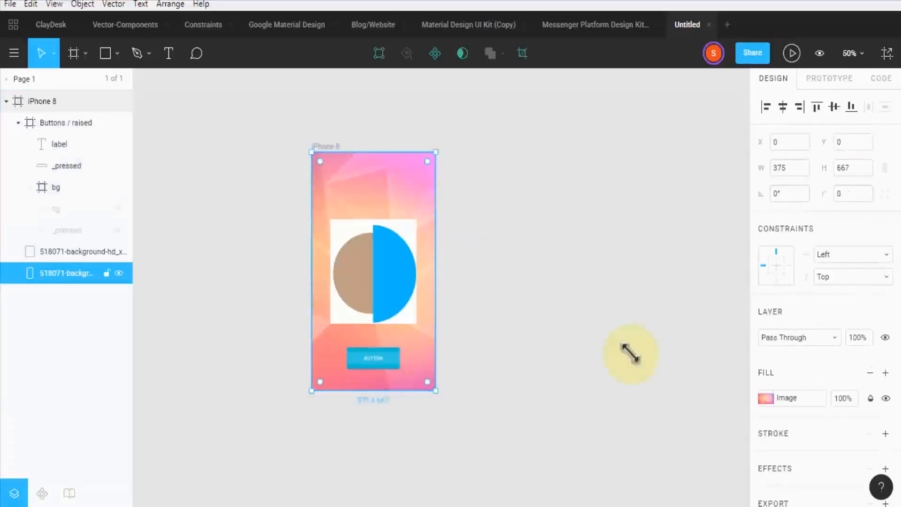
pyautogui.click(765, 396)
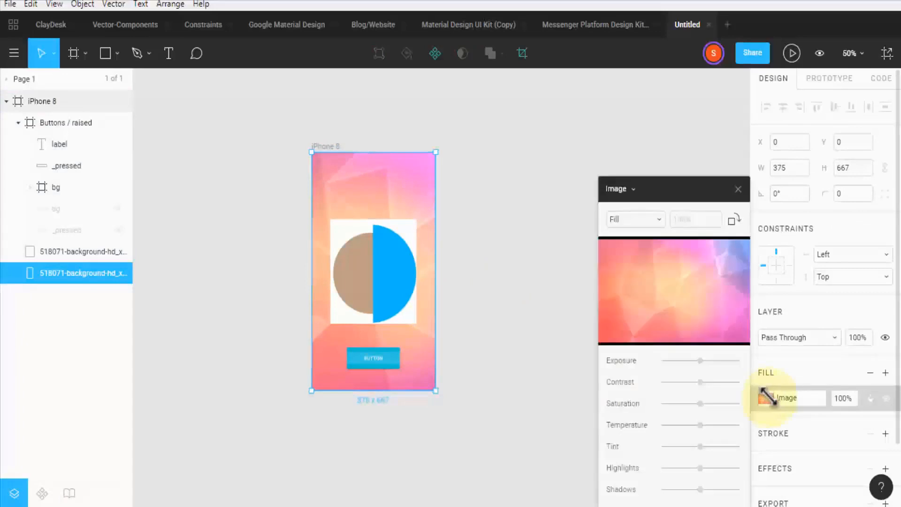
pyautogui.click(652, 218)
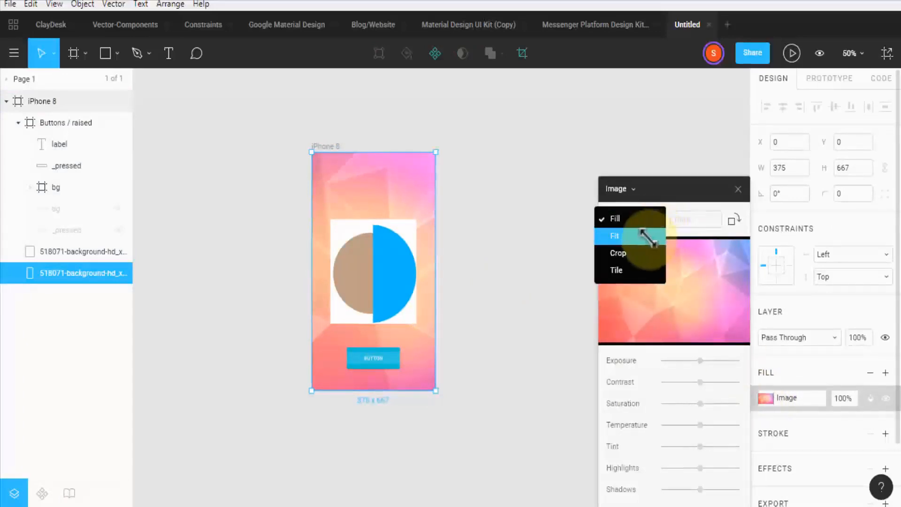
pyautogui.click(645, 367)
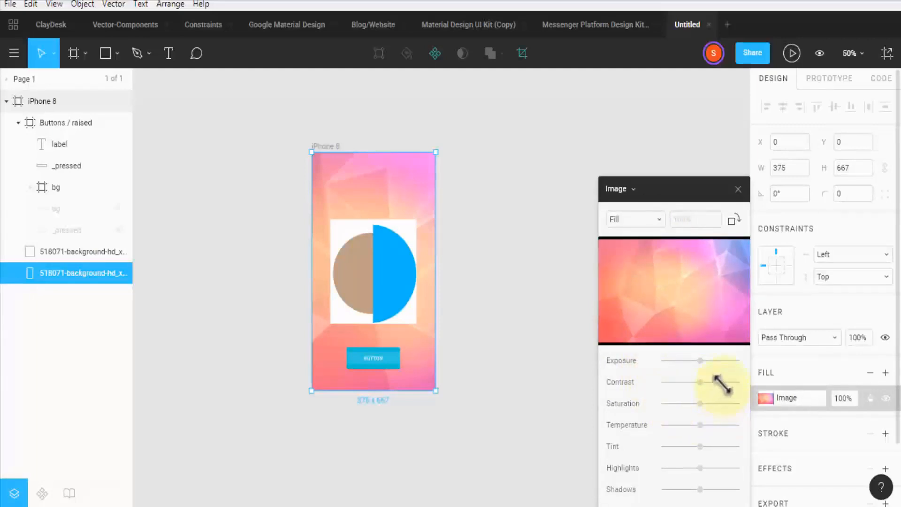
pyautogui.click(834, 339)
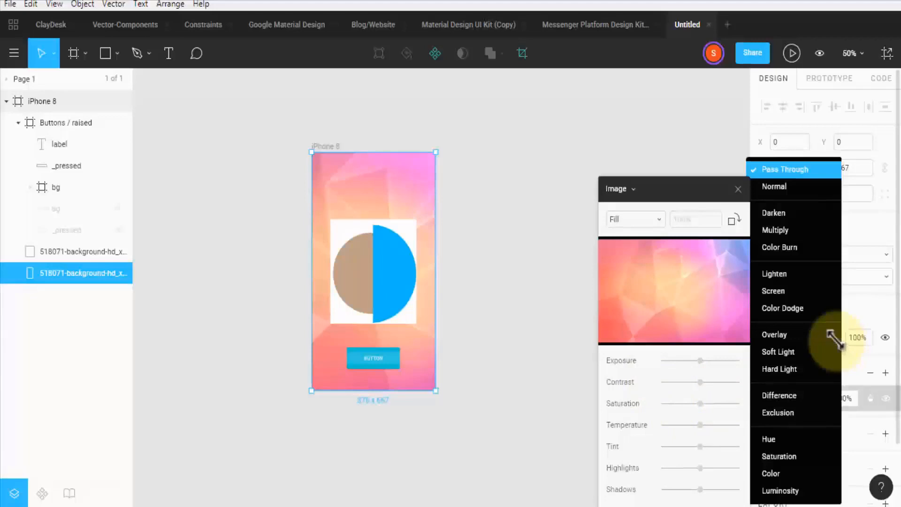
pyautogui.click(775, 230)
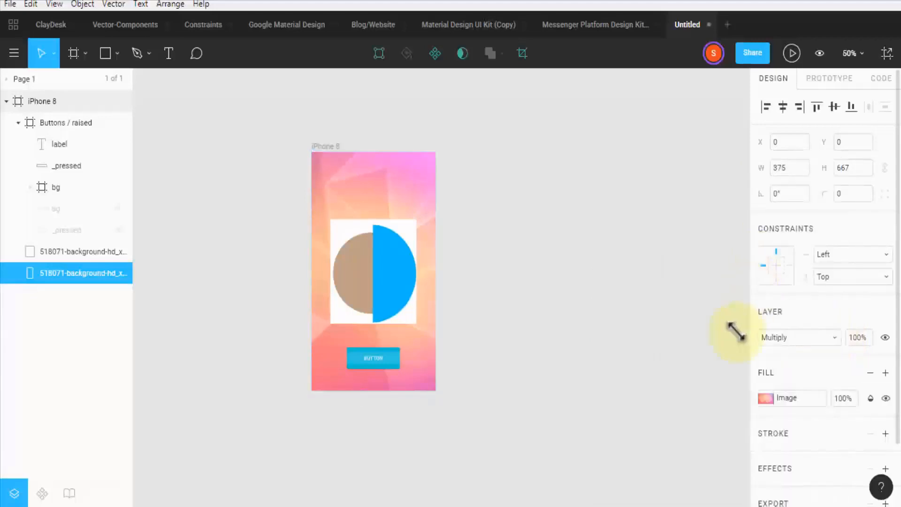
pyautogui.click(841, 398)
pyautogui.write('50')
pyautogui.press('Return')
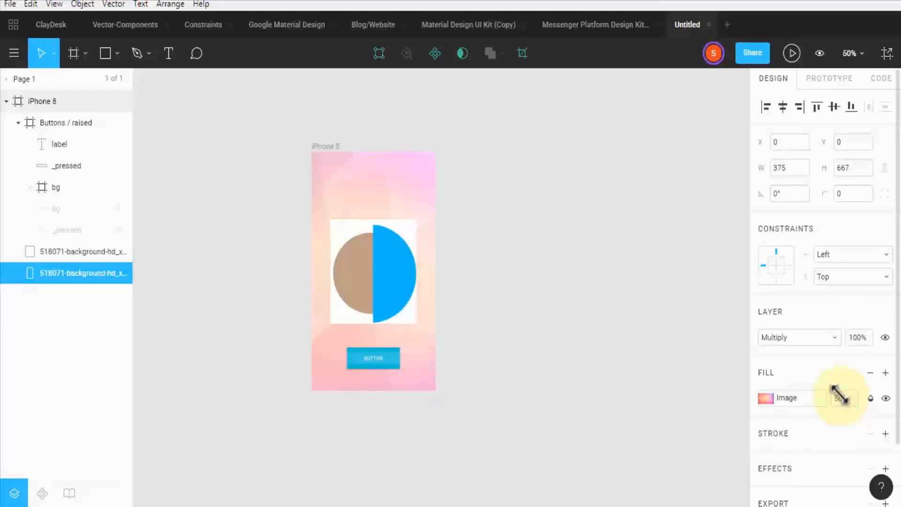
# Set the circle logo layer's blend mode to Multiply and its logo fill opacity to 50%, and deselect it
pyautogui.click(369, 265)
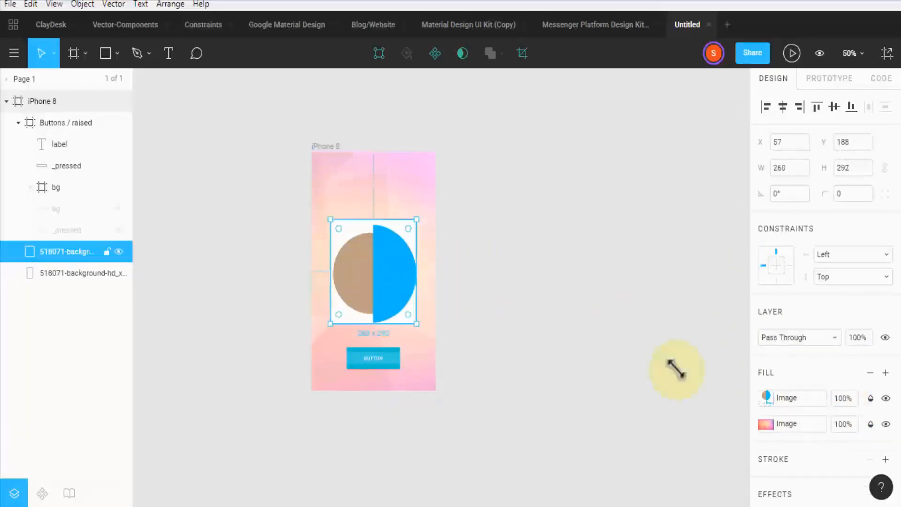
pyautogui.click(807, 339)
pyautogui.click(794, 230)
pyautogui.click(840, 398)
pyautogui.write('50')
pyautogui.press('Return')
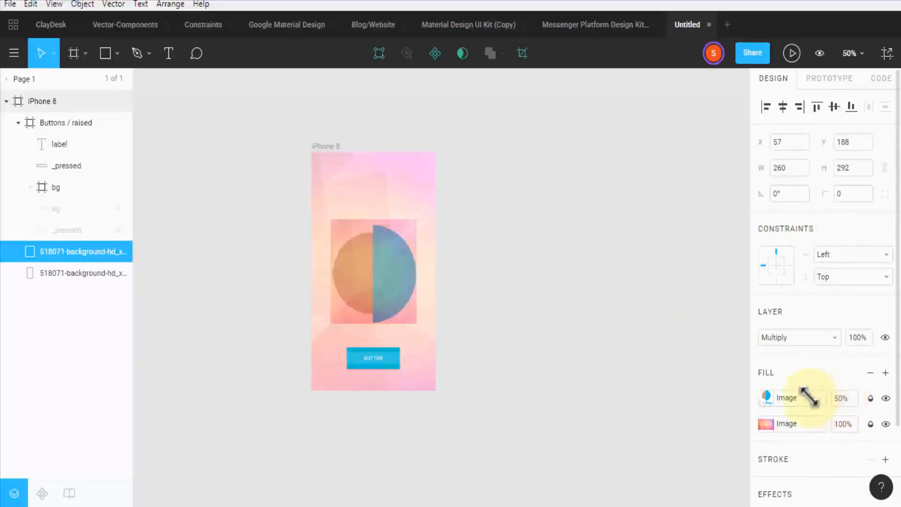
pyautogui.click(463, 337)
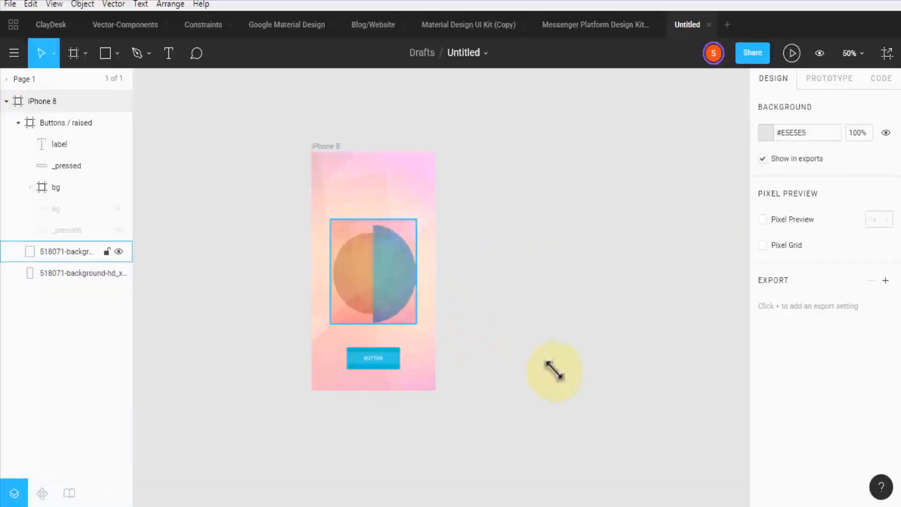
# Set the circle logo layer's horizontal constraint to Left & Right
pyautogui.hotkey('shift', '0')
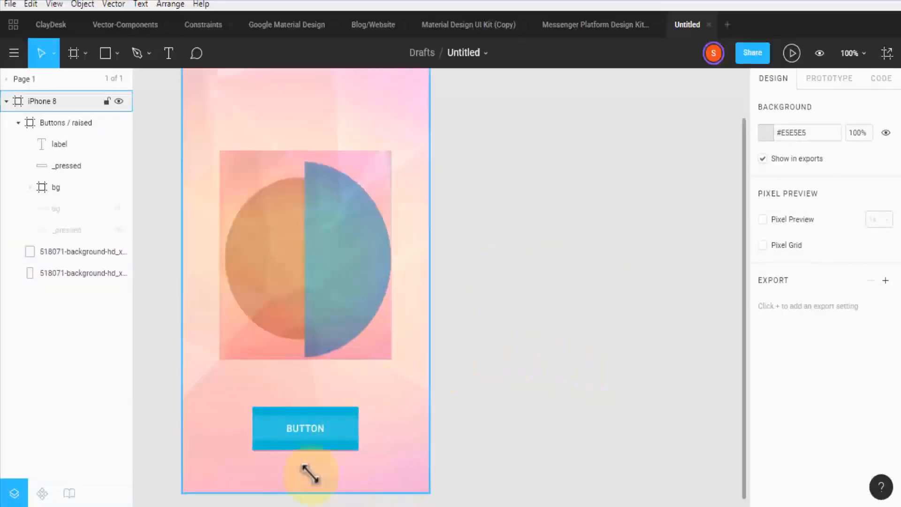
pyautogui.hotkey('ctrl', 'a')
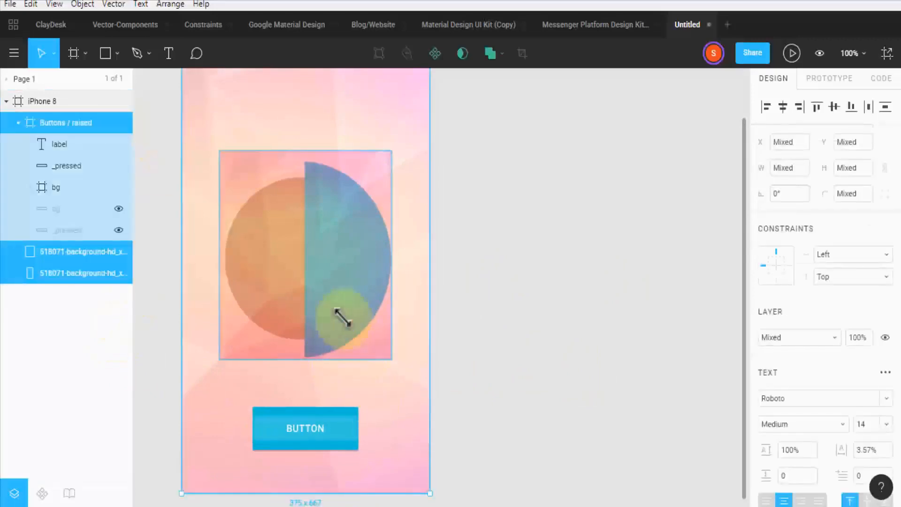
pyautogui.click(325, 297)
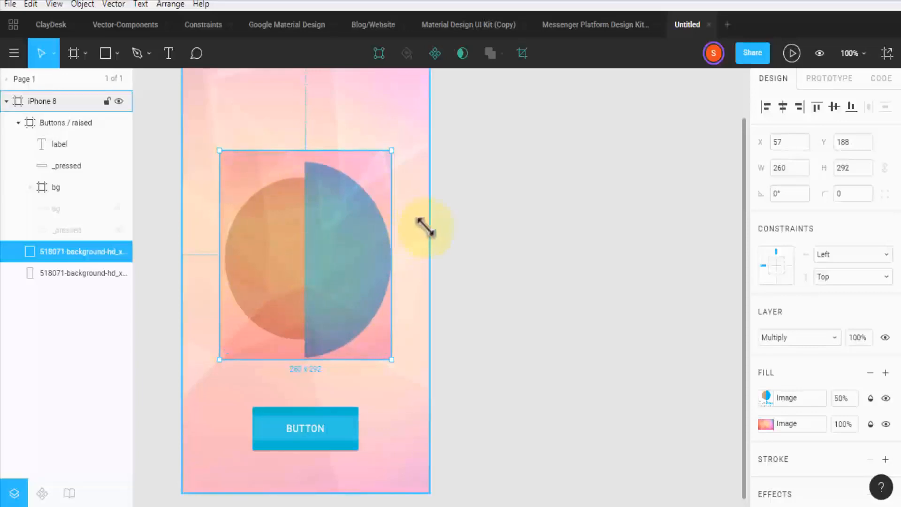
pyautogui.click(828, 254)
pyautogui.click(839, 285)
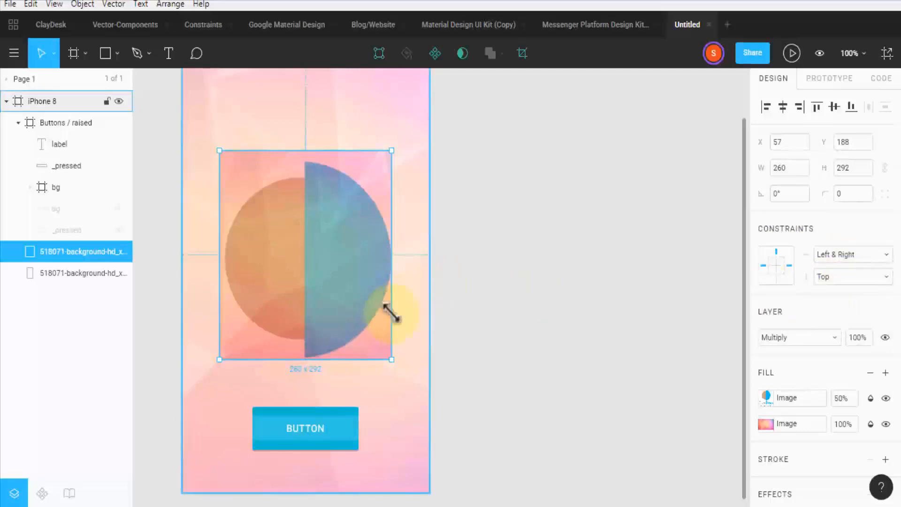
# Check the horizontal constraint options of the text label inside the button
pyautogui.click(331, 427)
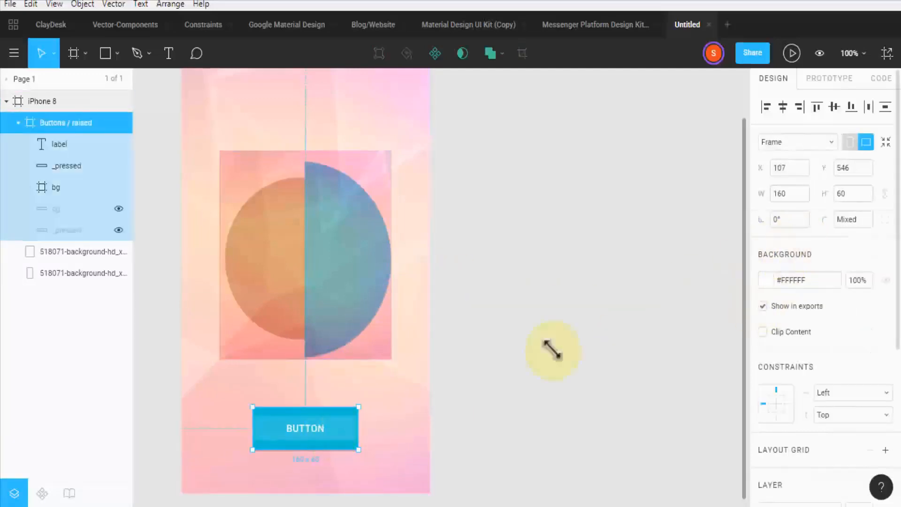
pyautogui.doubleClick(307, 428)
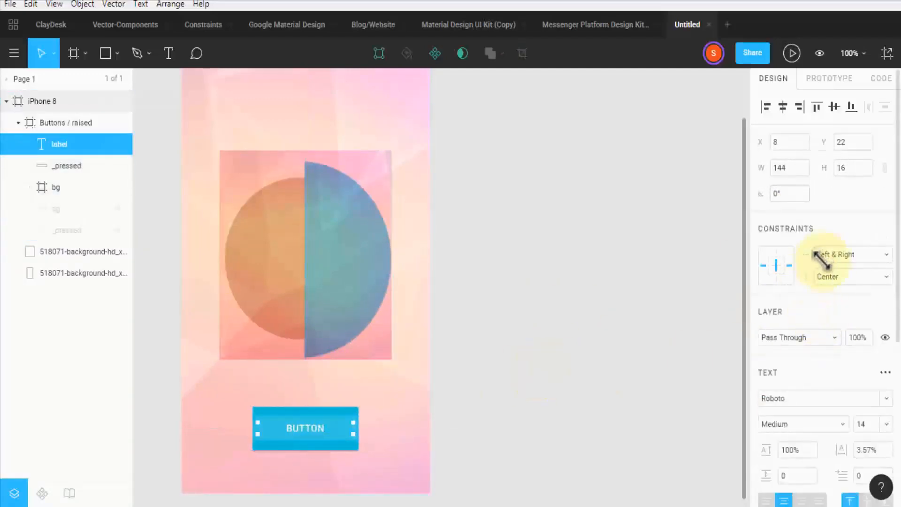
pyautogui.click(839, 254)
pyautogui.click(474, 397)
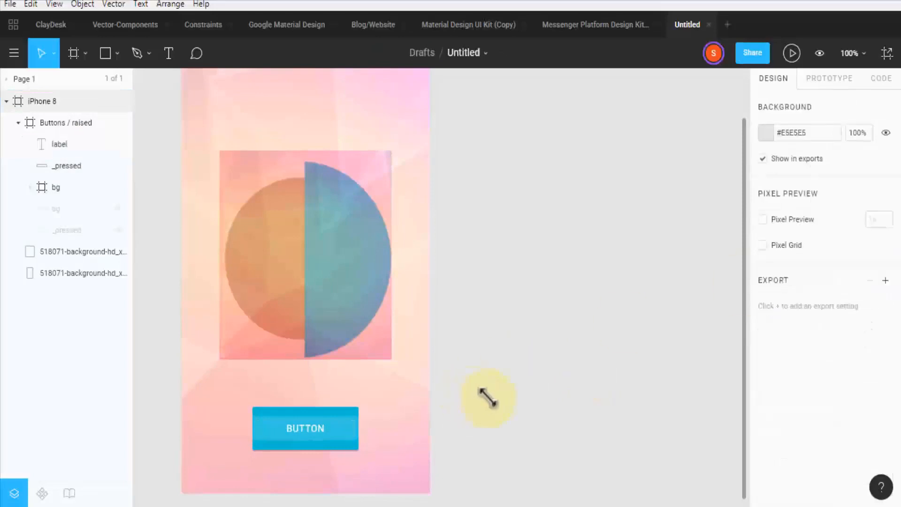
pyautogui.hotkey('ctrl', 'a')
pyautogui.moveTo(376, 421); pyautogui.dragTo(475, 425)
pyautogui.hotkey('ctrl', 'z')
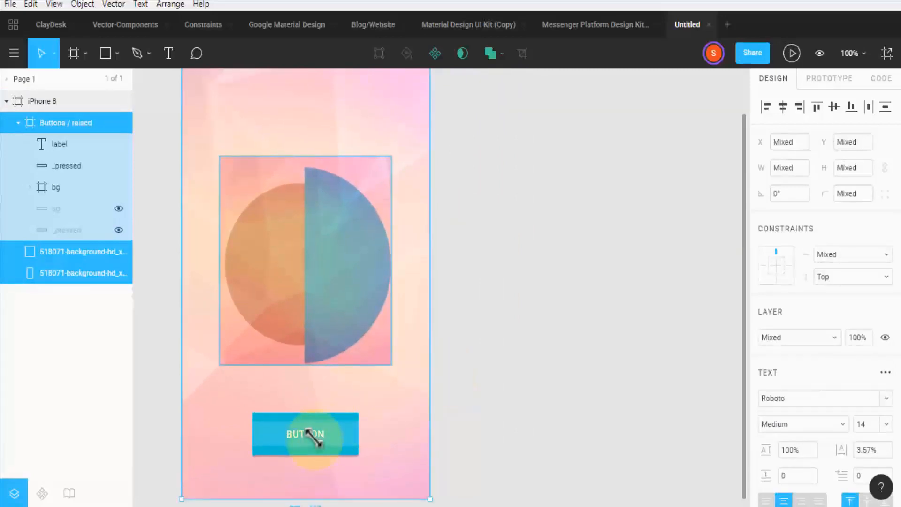
# Switch the ClayDesk logo fill's scaling mode through Fill, Fit and Crop, ending on Tile
pyautogui.doubleClick(362, 352)
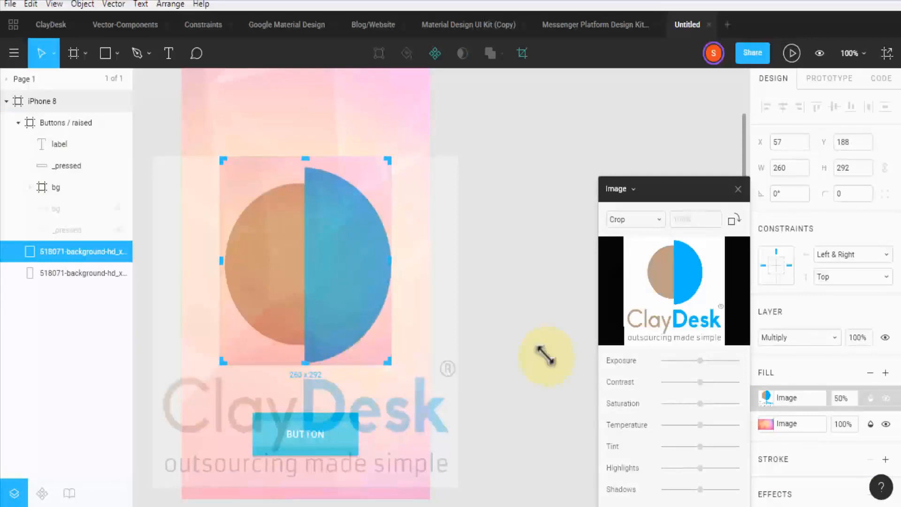
pyautogui.scroll(1, 544, 357)
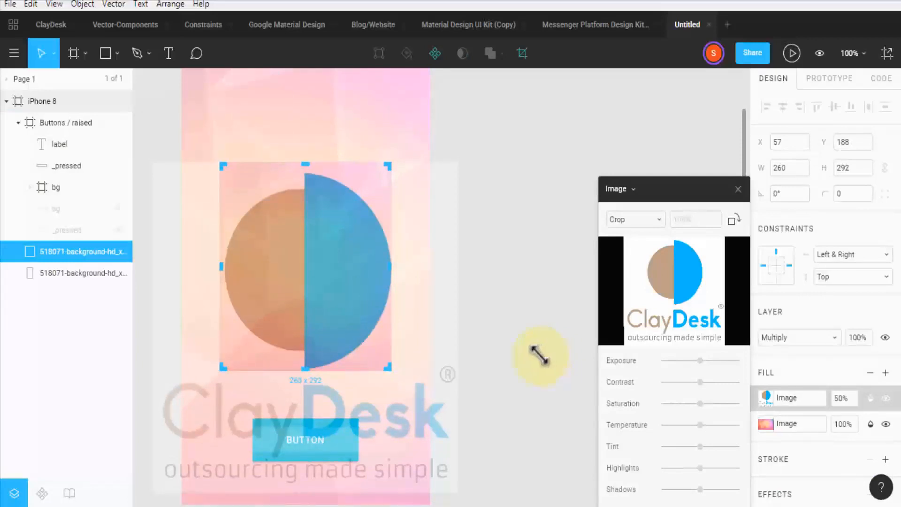
pyautogui.click(656, 219)
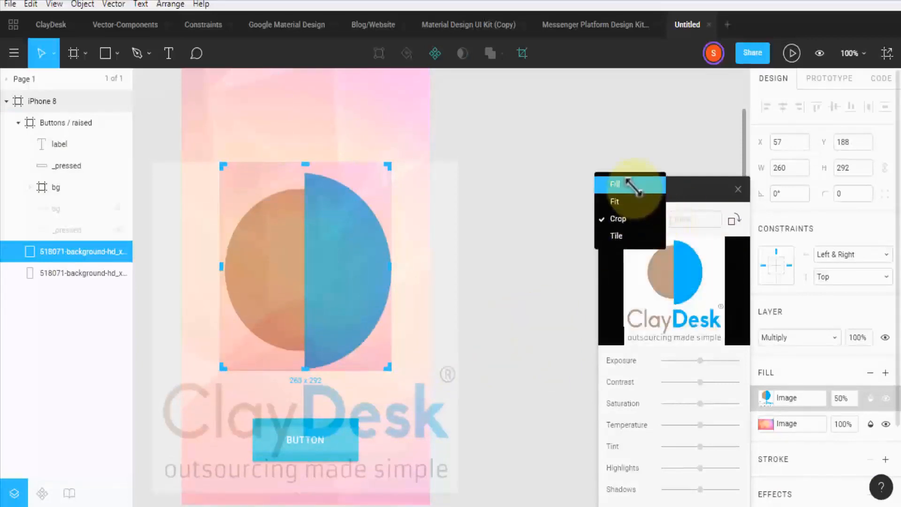
pyautogui.click(615, 184)
pyautogui.click(636, 219)
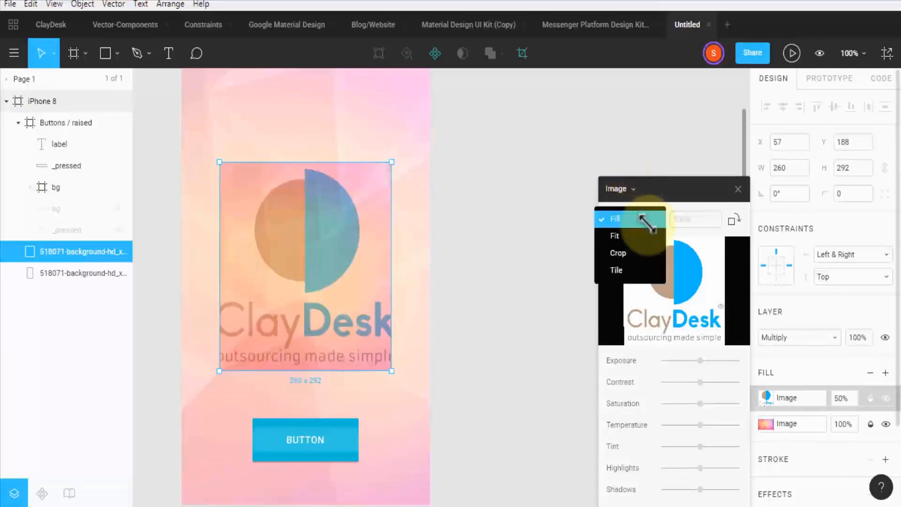
pyautogui.click(615, 236)
pyautogui.click(635, 219)
pyautogui.click(632, 236)
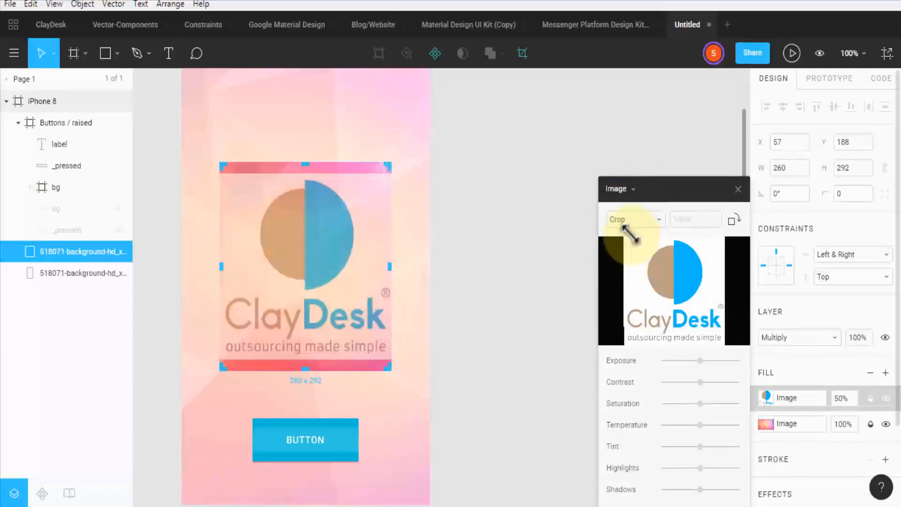
pyautogui.click(652, 219)
pyautogui.click(626, 235)
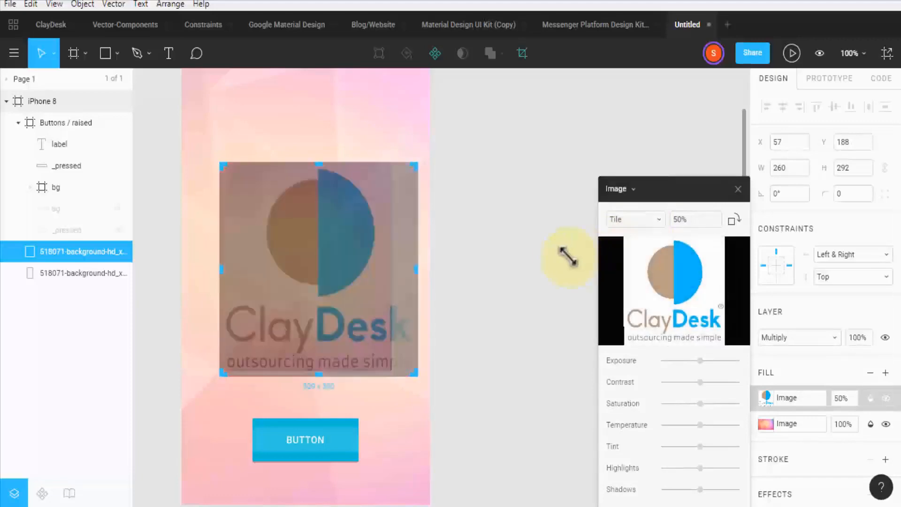
# Undo the scaling mode changes on the ClayDesk logo image fill and deselect the layer
pyautogui.hotkey('ctrl', 'z')
pyautogui.hotkey('ctrl', 'z')
pyautogui.hotkey('ctrl', 'z')
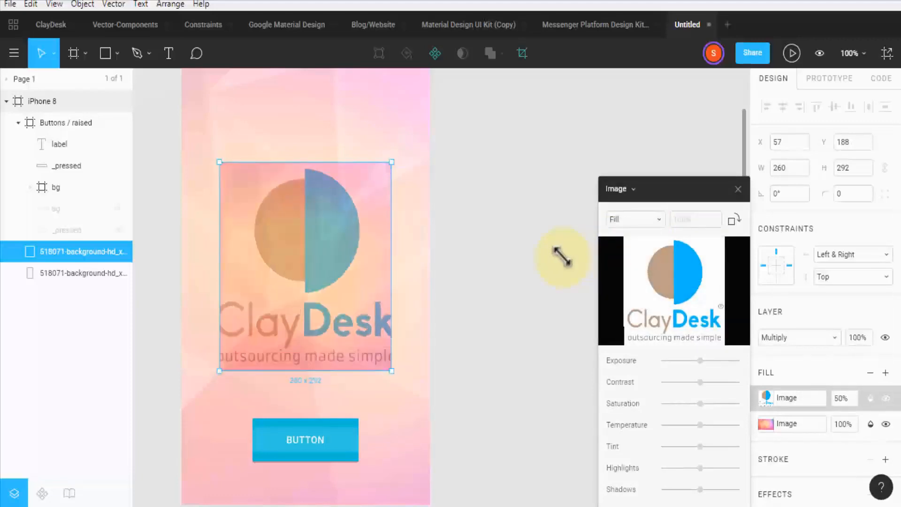
pyautogui.hotkey('ctrl', 'z')
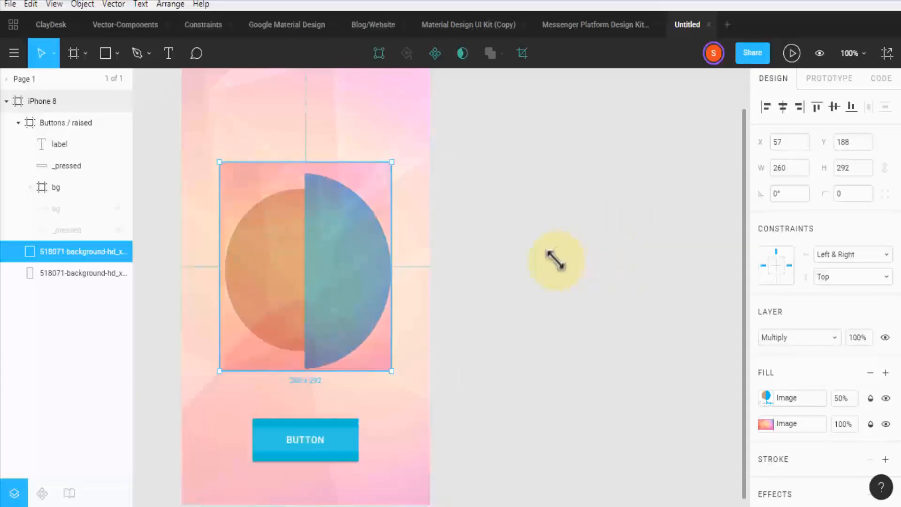
pyautogui.click(537, 262)
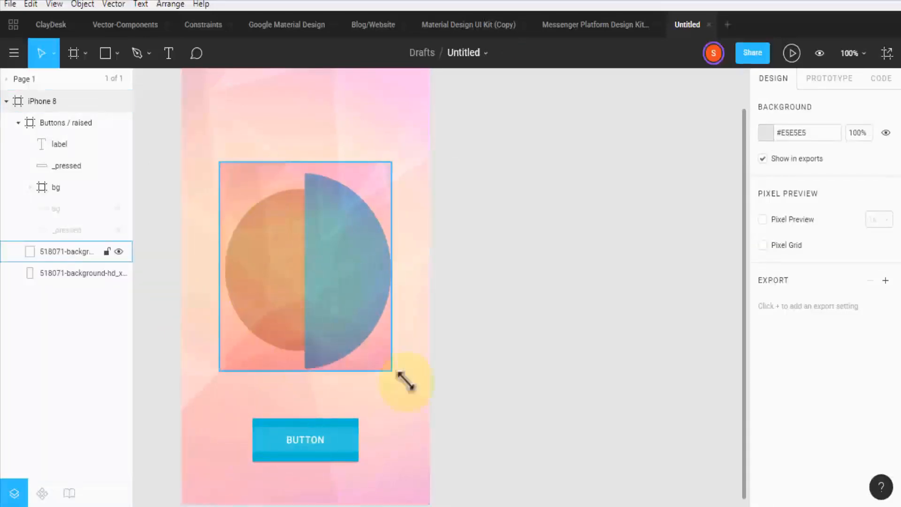
# Change the button's label text to CLICK HERE
pyautogui.click(292, 438)
pyautogui.doubleClick(290, 435)
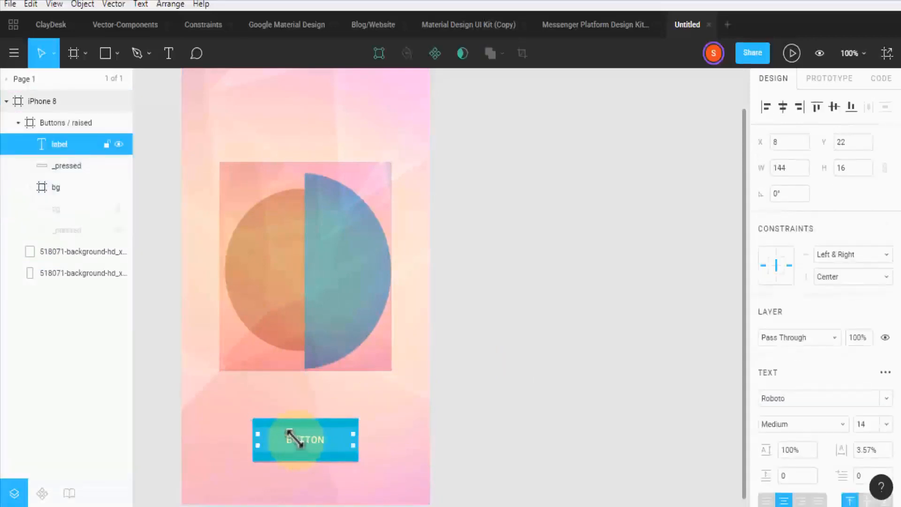
pyautogui.doubleClick(293, 437)
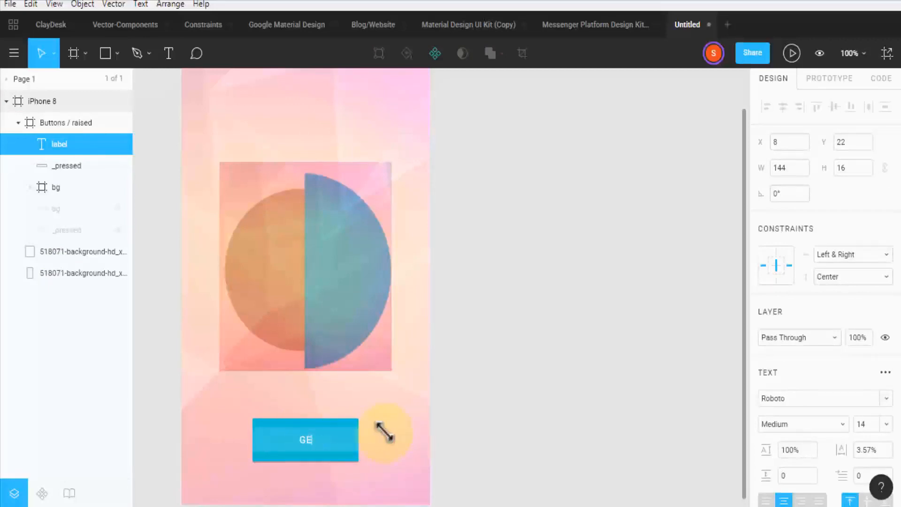
pyautogui.write('CLICK HERE')
pyautogui.press('Escape')
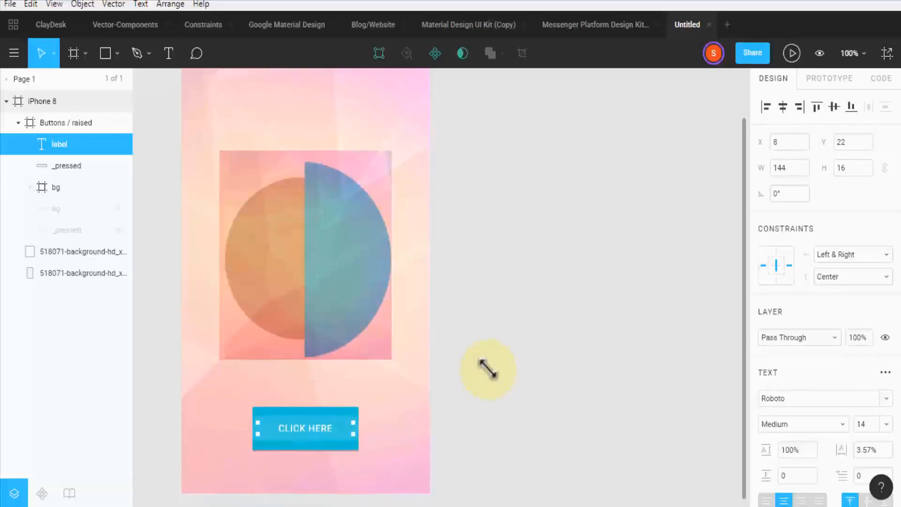
pyautogui.scroll(2, 486, 370)
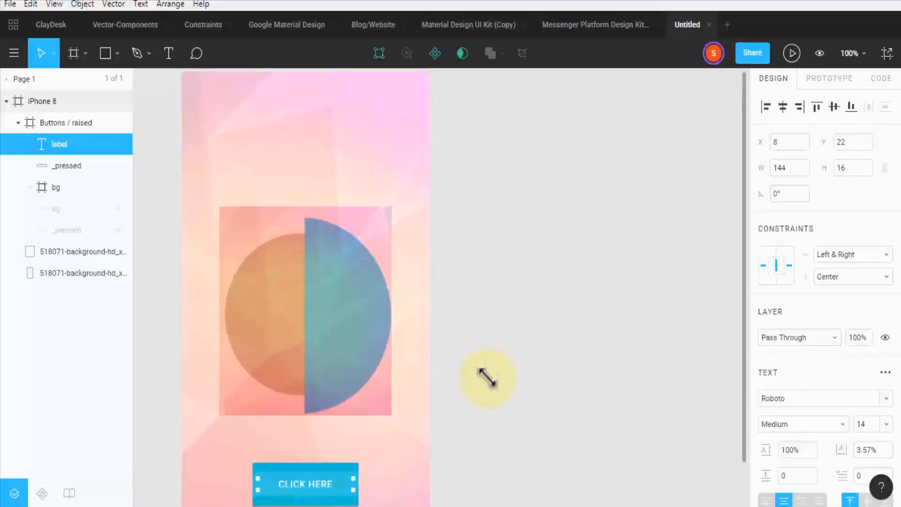
pyautogui.hotkey('ctrl', '-')
pyautogui.click(207, 321)
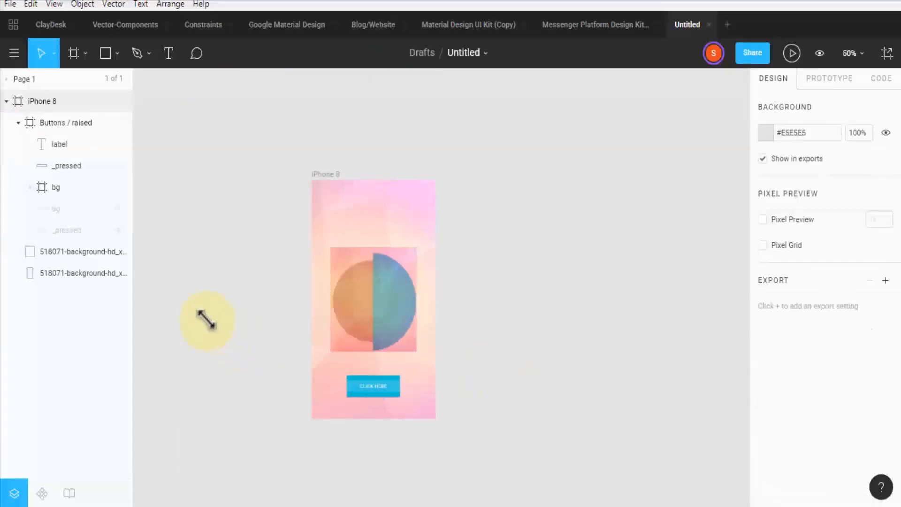
pyautogui.click(382, 375)
pyautogui.click(383, 375)
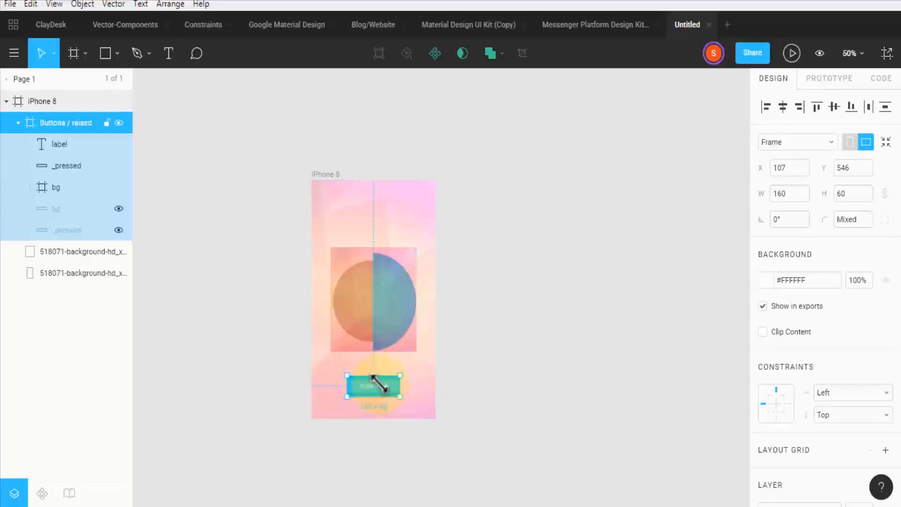
pyautogui.moveTo(404, 393); pyautogui.dragTo(399, 390)
pyautogui.hotkey('ctrl', 'z')
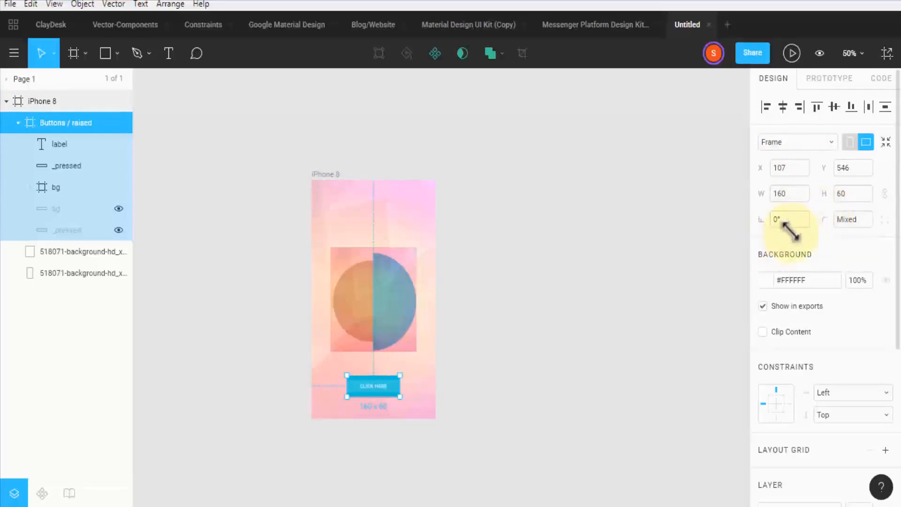
pyautogui.click(330, 221)
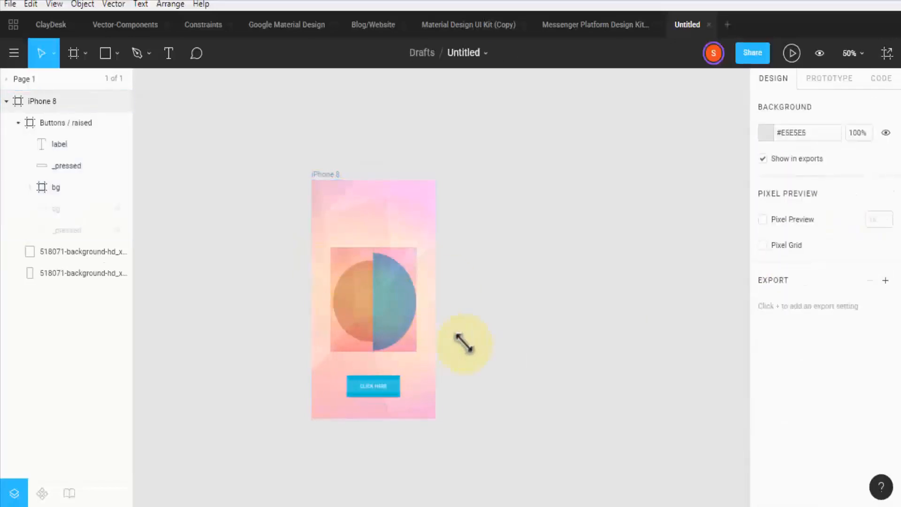
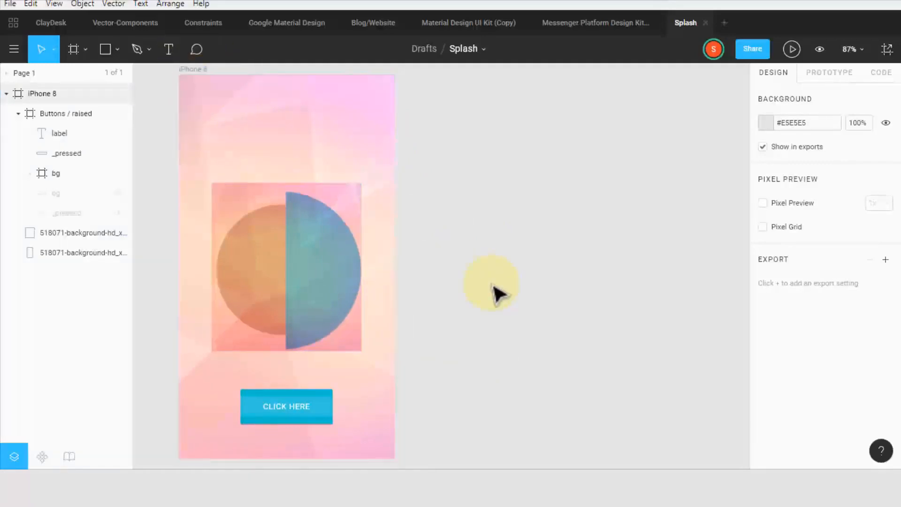
# Check the Splash file's page list and the iPhone 8 frame's properties
pyautogui.scroll(-1, 464, 307)
pyautogui.click(35, 72)
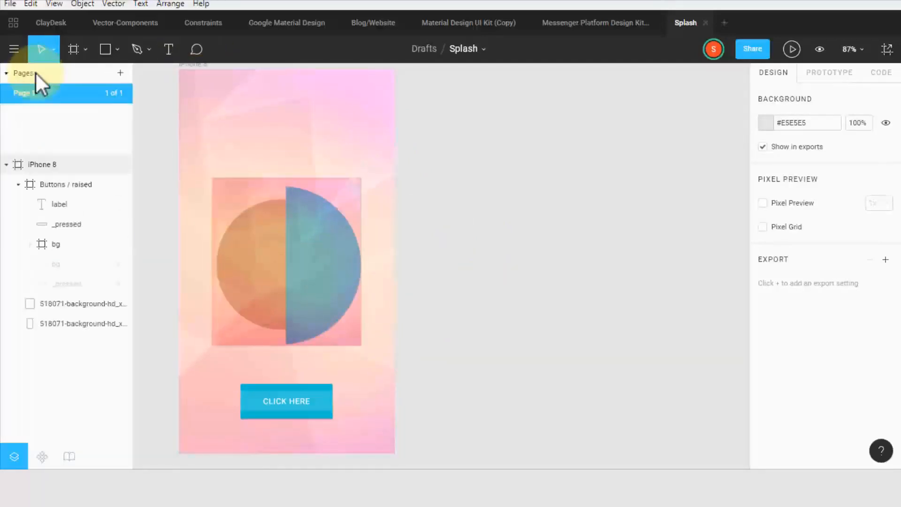
pyautogui.click(30, 75)
pyautogui.click(42, 95)
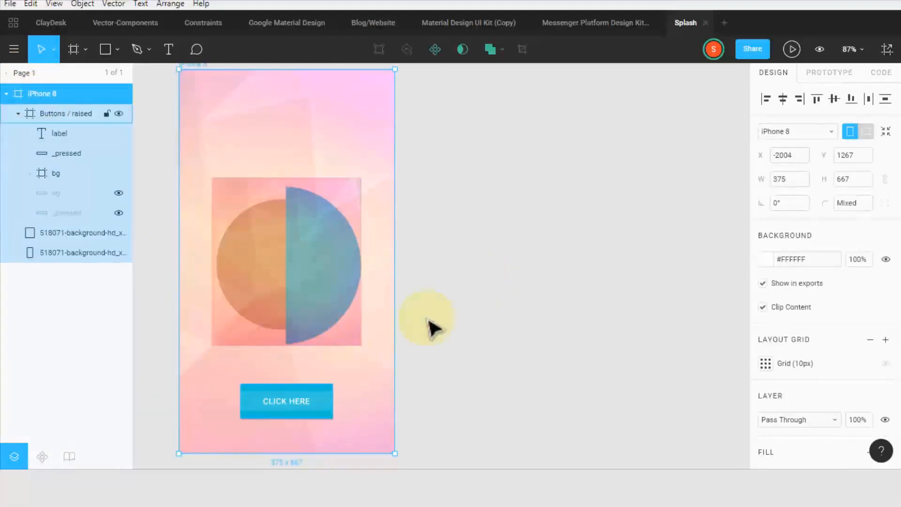
pyautogui.click(454, 280)
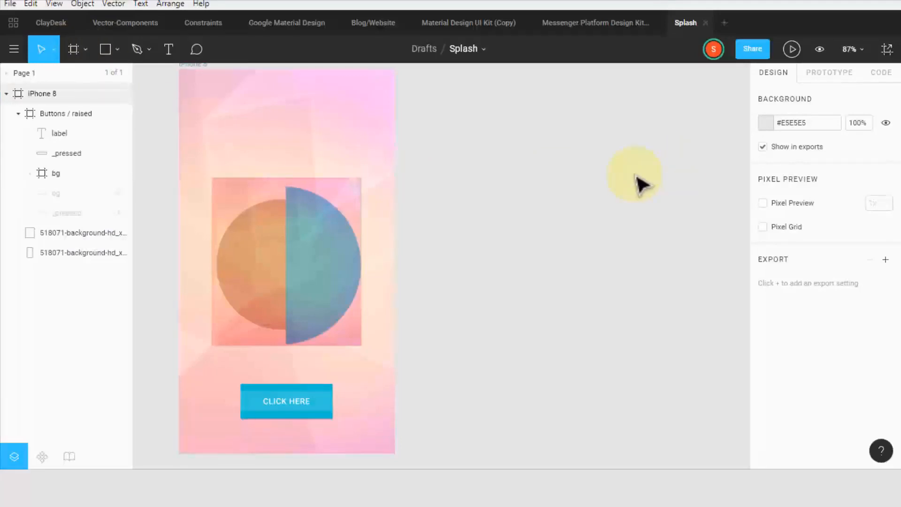
# Look through the Messenger Platform Design Kit file and examine the iOS root screen in the Extension Container group
pyautogui.click(486, 21)
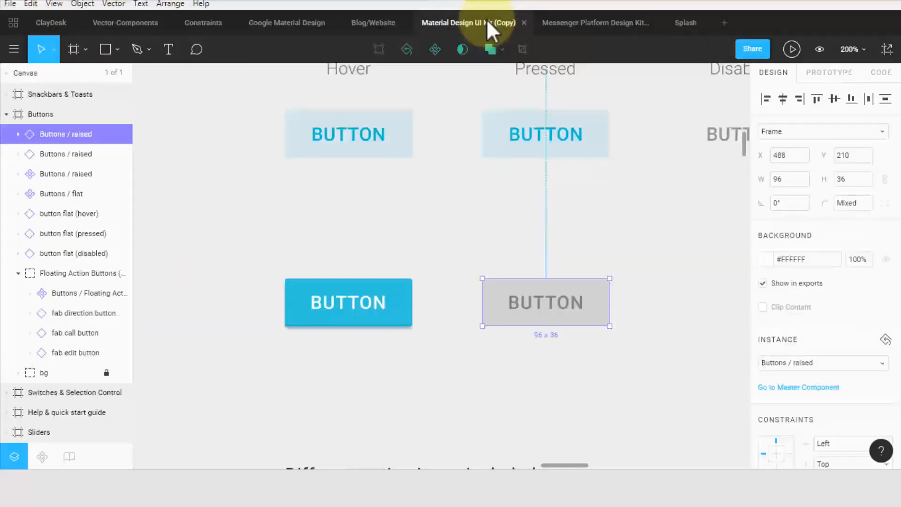
pyautogui.click(573, 22)
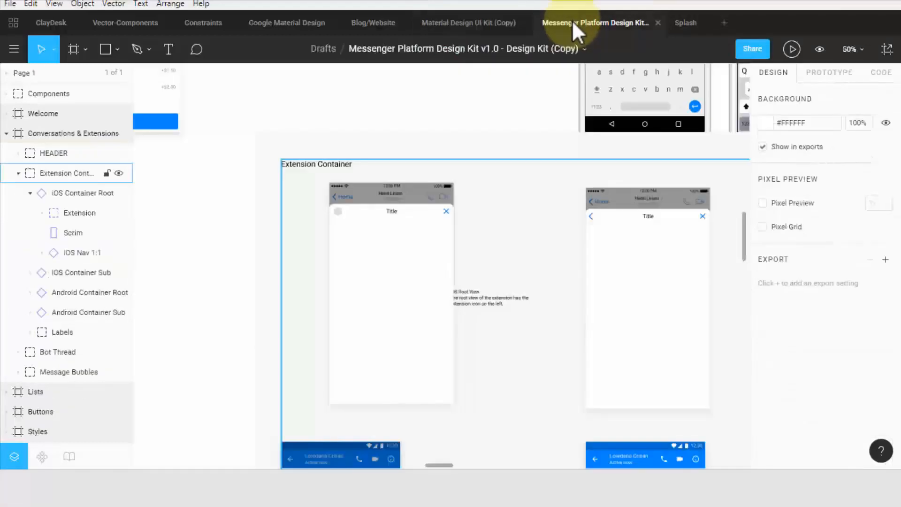
pyautogui.click(233, 238)
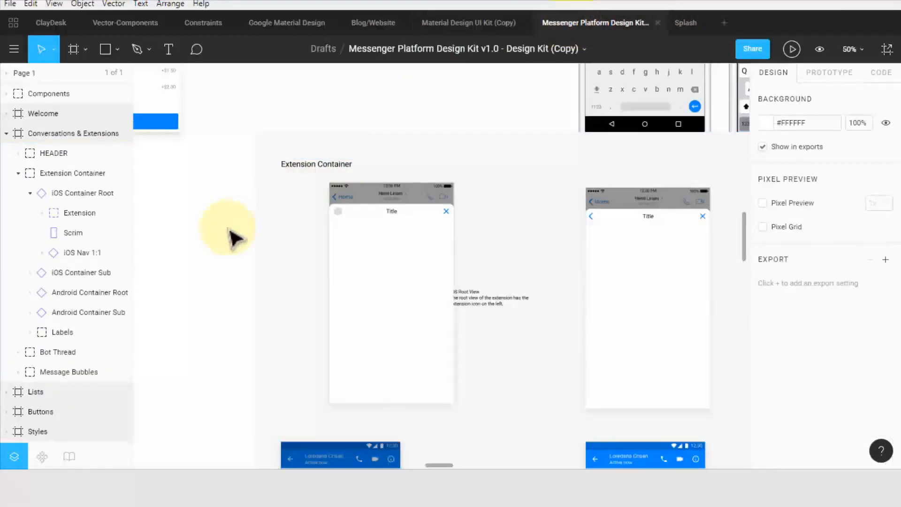
pyautogui.click(383, 281)
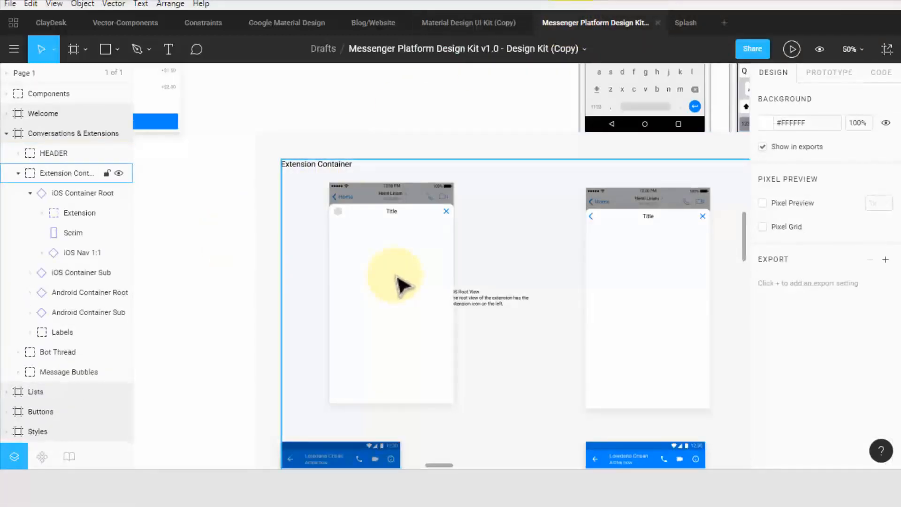
pyautogui.click(397, 277)
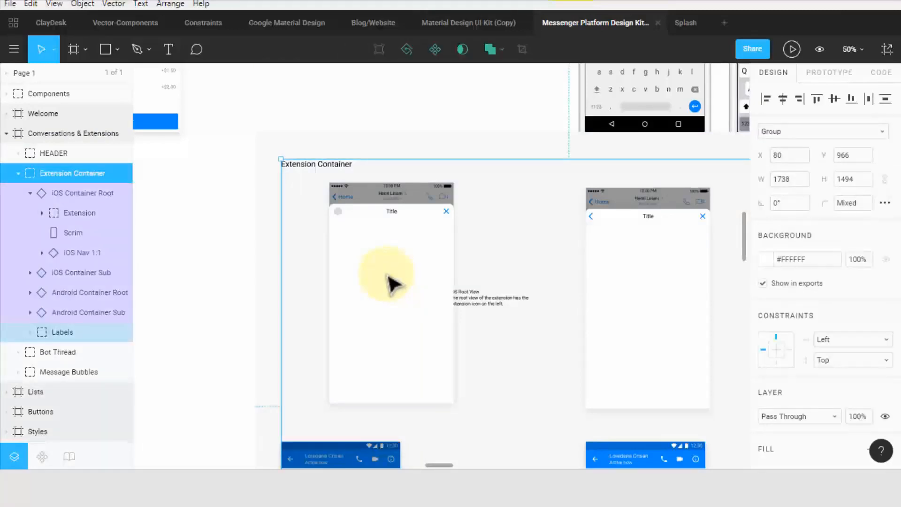
pyautogui.hotkey('shift', '0')
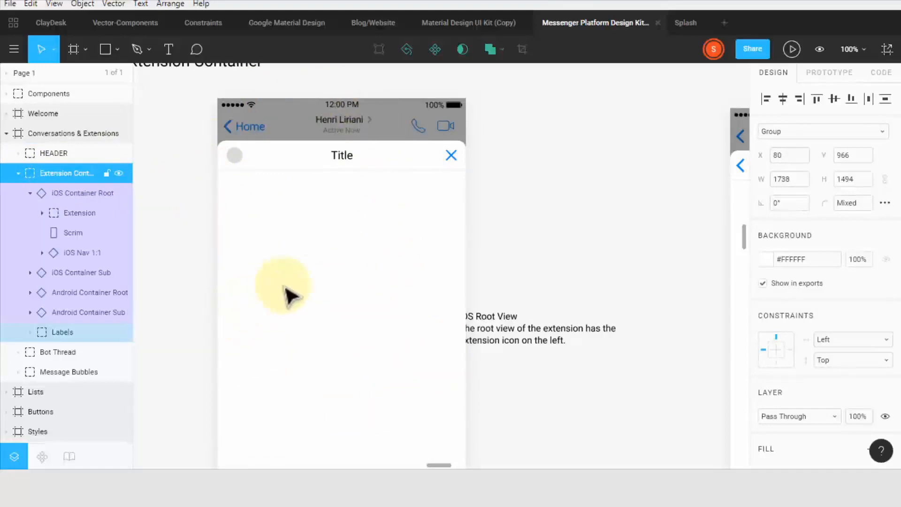
pyautogui.click(193, 257)
pyautogui.scroll(-3, 192, 255)
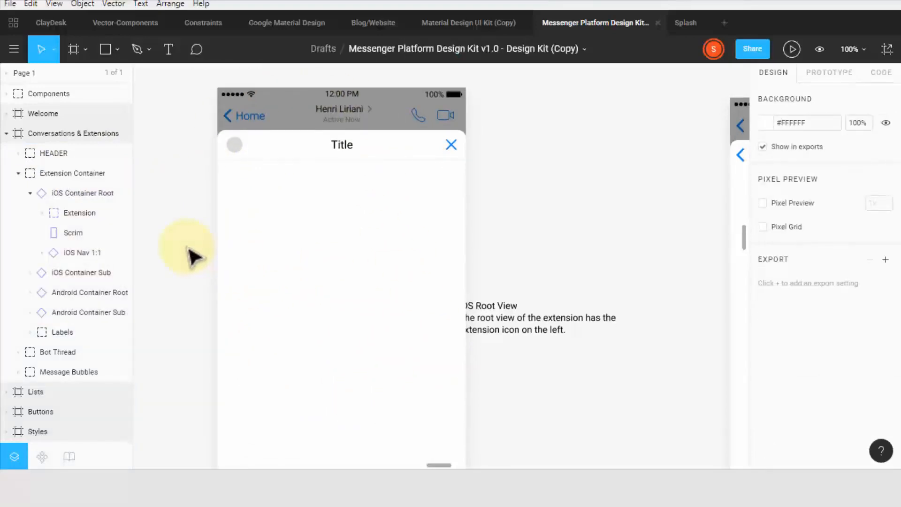
pyautogui.scroll(-3, 193, 256)
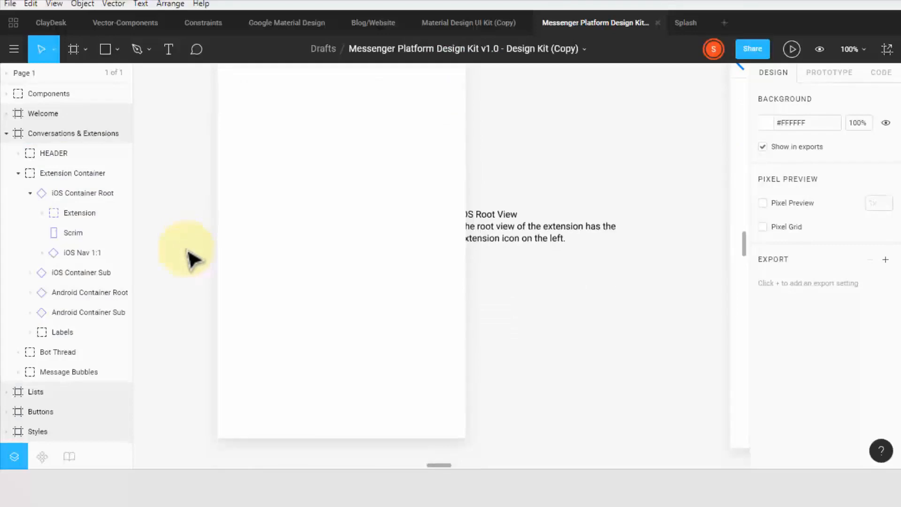
pyautogui.scroll(2, 190, 253)
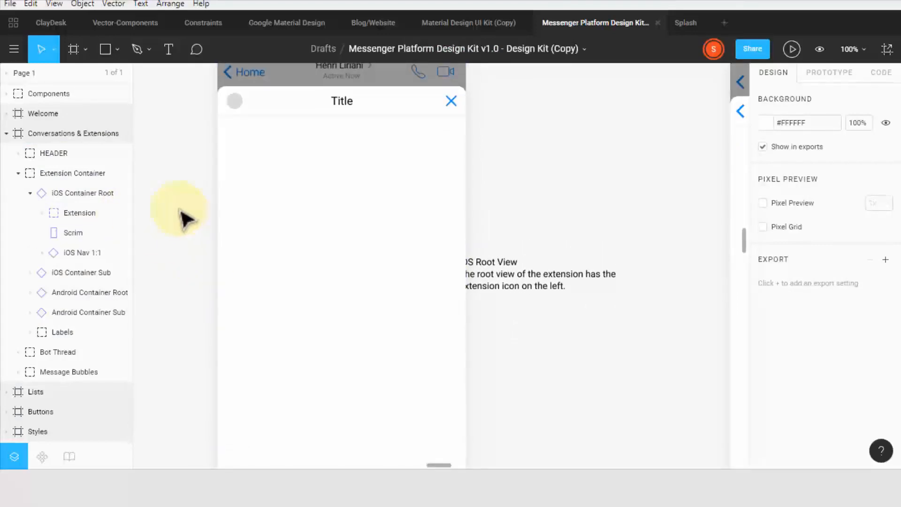
# Copy the Extension Container group from the Messenger Platform Design Kit file and paste it into the Splash file
pyautogui.click(70, 173)
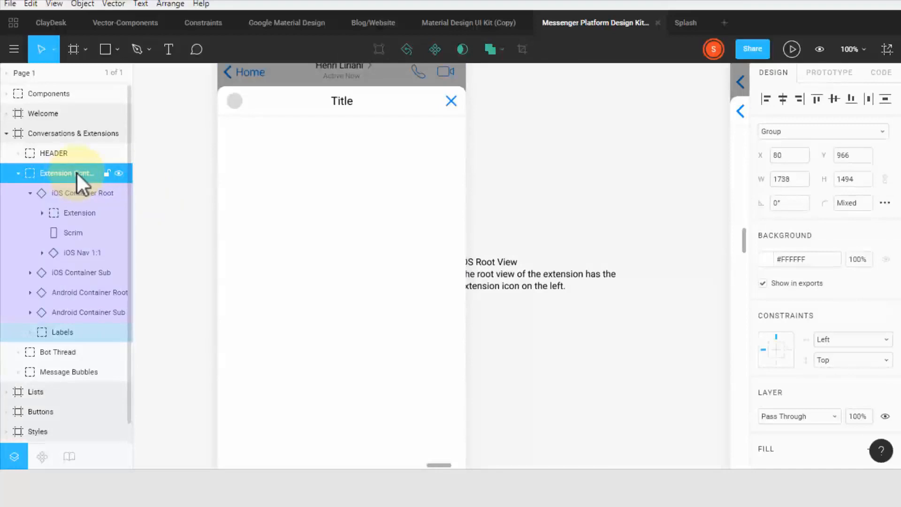
pyautogui.click(685, 22)
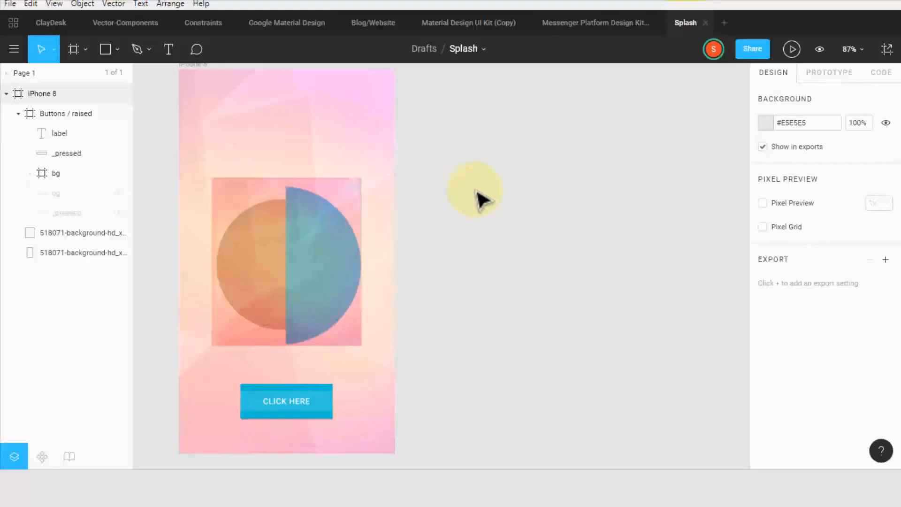
pyautogui.hotkey('ctrl', 'v')
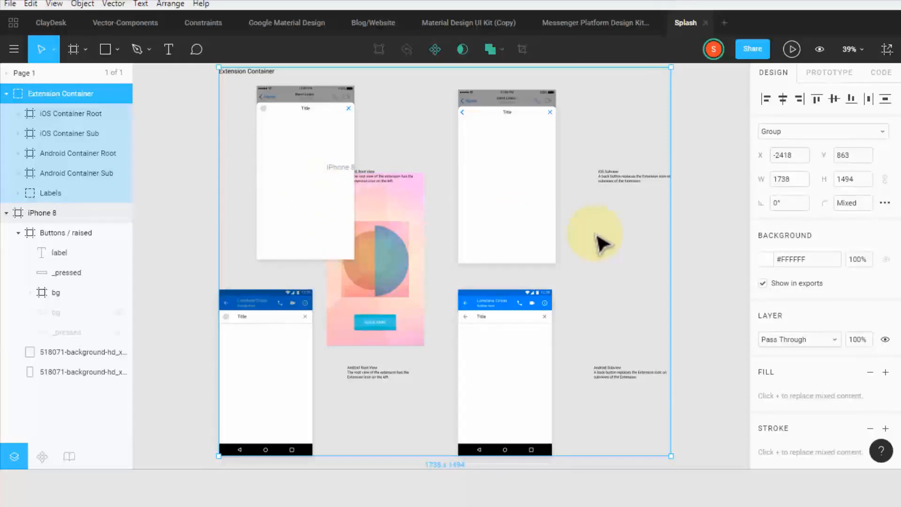
# Place a standalone copy of the iOS Container Root frame outside the Extension Container group, and delete the pasted group
pyautogui.doubleClick(300, 133)
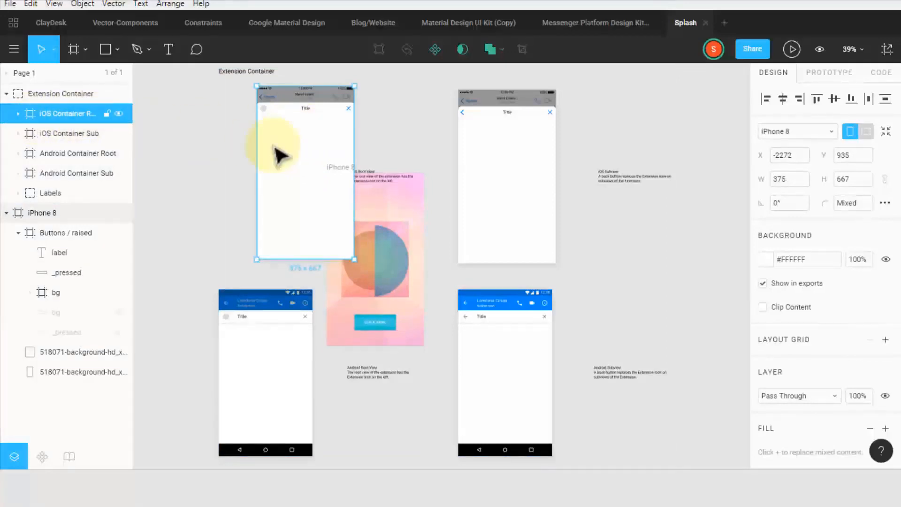
pyautogui.click(708, 241)
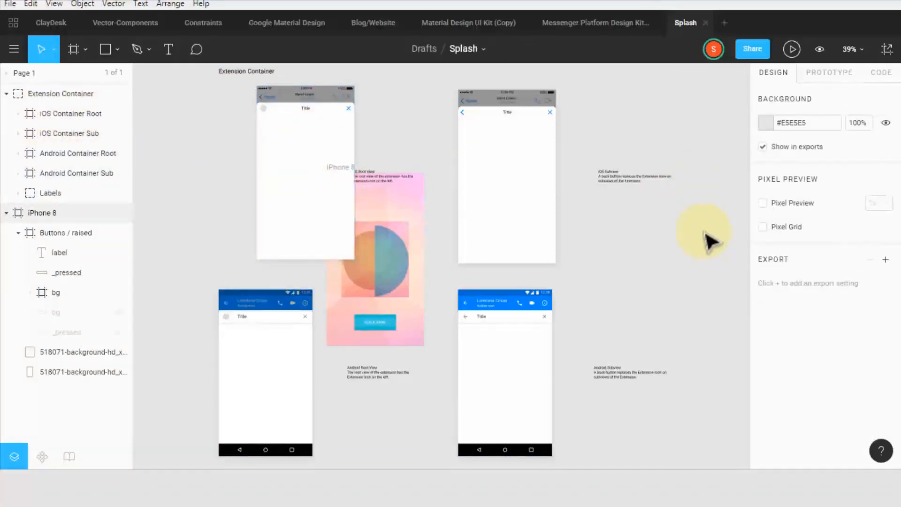
pyautogui.hotkey('ctrl', 'v')
pyautogui.moveTo(324, 206); pyautogui.dragTo(739, 231)
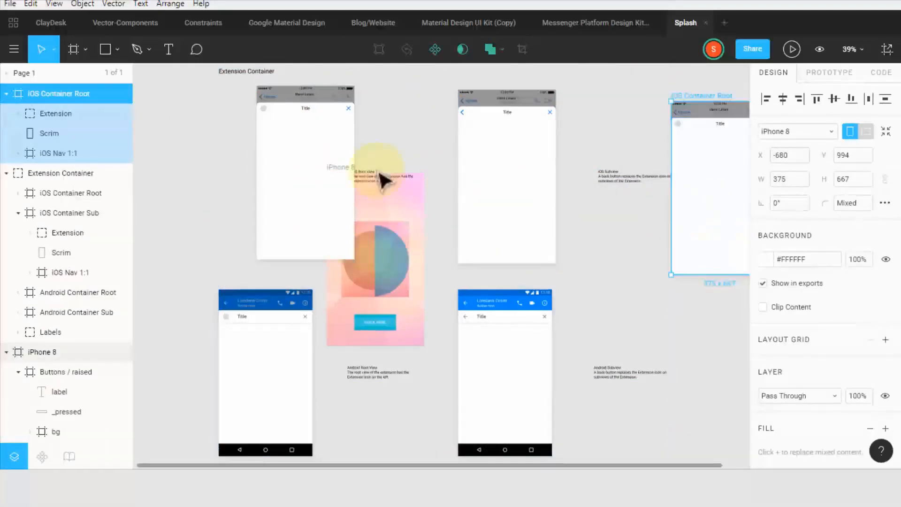
pyautogui.click(310, 171)
pyautogui.press('Delete')
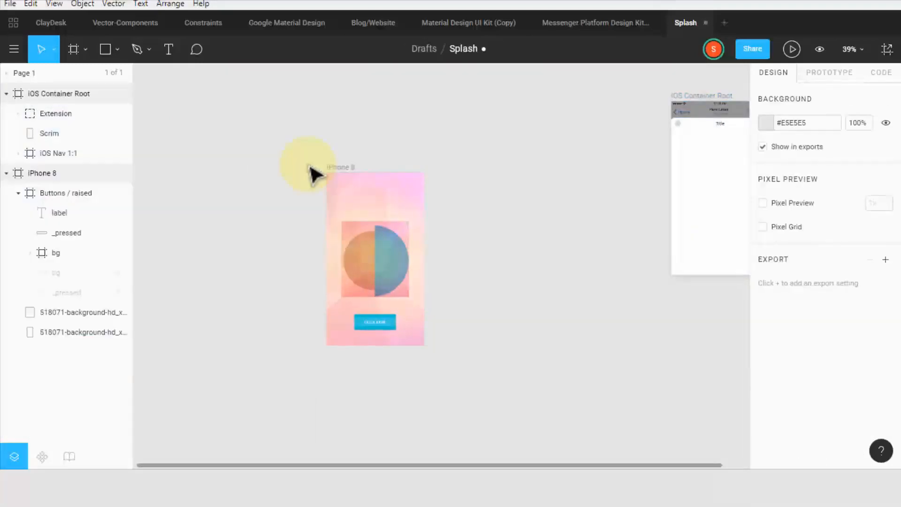
# Move the whole iOS Container Root frame close beside the iPhone 8 frame, at about X -1581, Y 1267, and select the iPhone 8 frame
pyautogui.moveTo(711, 190); pyautogui.dragTo(498, 253)
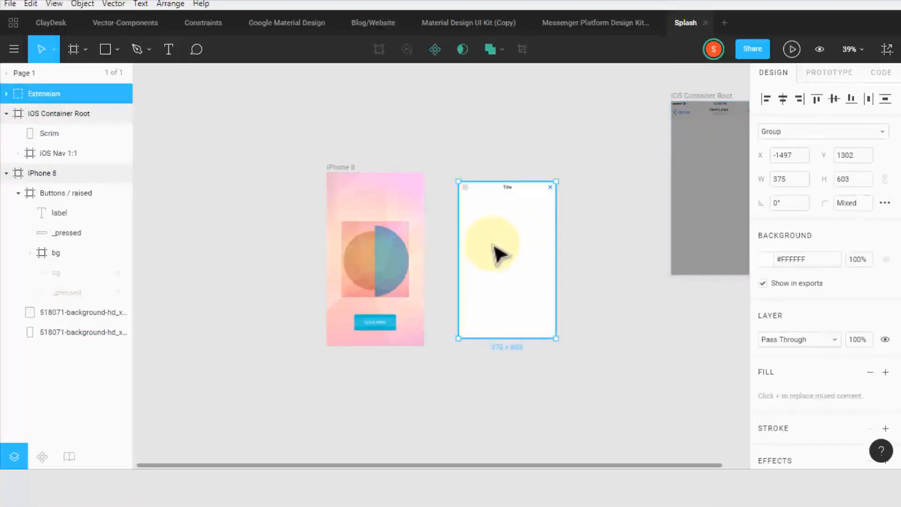
pyautogui.hotkey('ctrl', 'z')
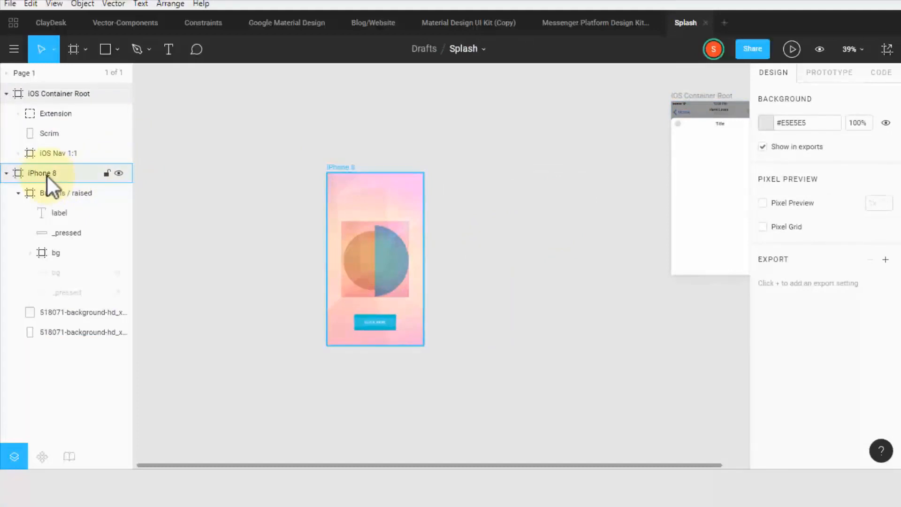
pyautogui.click(46, 93)
pyautogui.moveTo(707, 171); pyautogui.dragTo(470, 244)
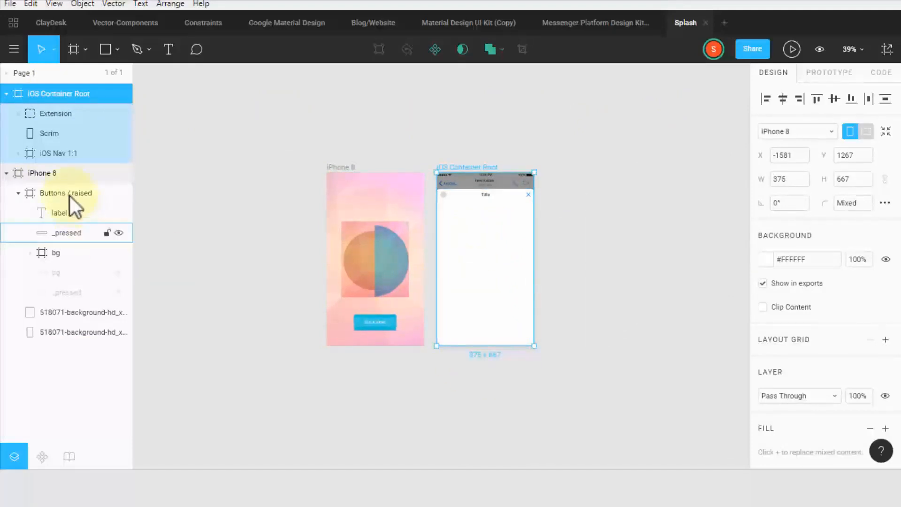
pyautogui.click(47, 176)
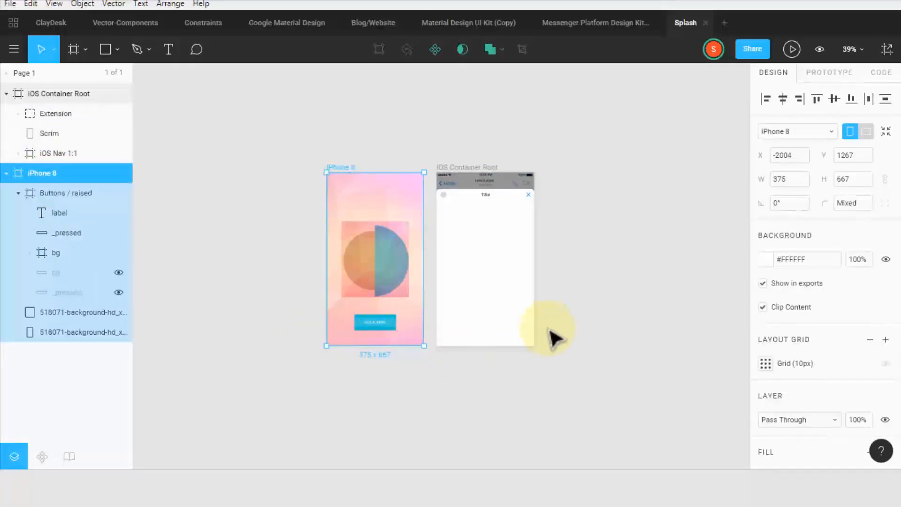
# Examine the layer structure of the iOS Container Root frame, including Extension, Scrim and the status, back, identity and video elements inside iOS Nav 1:1
pyautogui.click(520, 270)
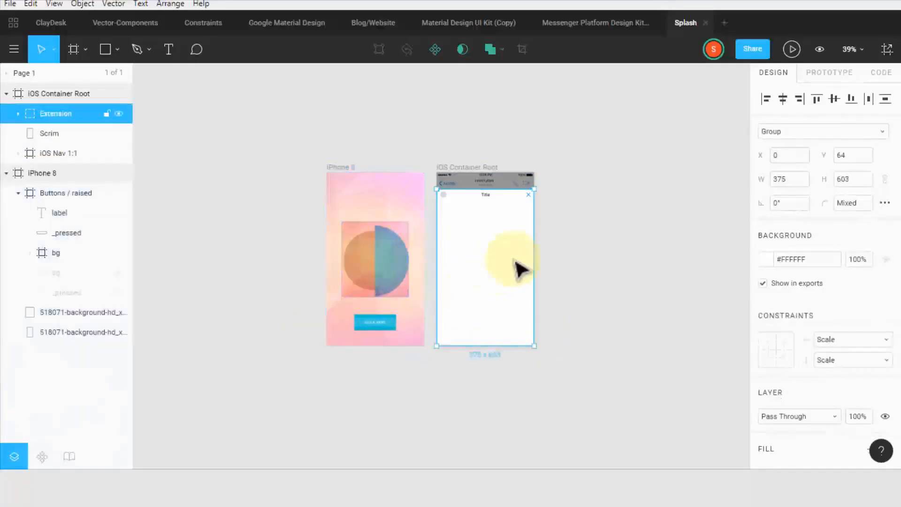
pyautogui.click(583, 242)
pyautogui.hotkey('shift', '0')
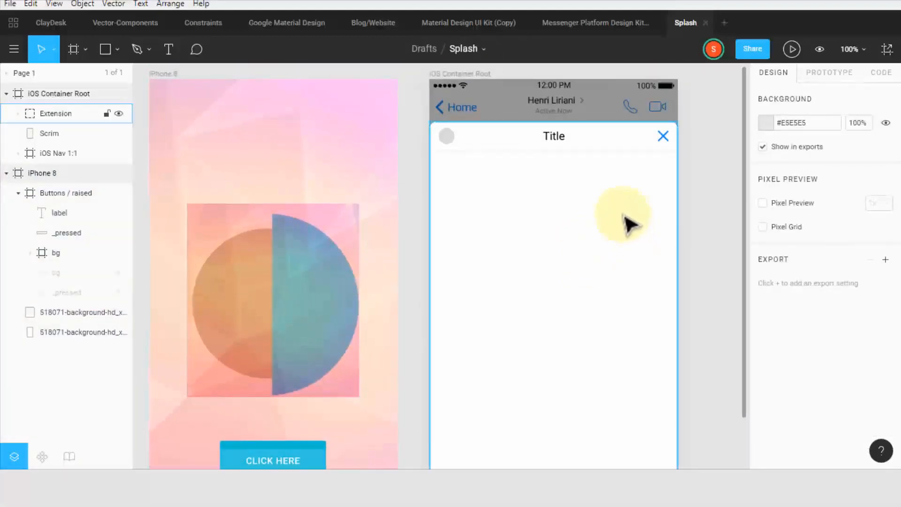
pyautogui.scroll(1, 610, 211)
pyautogui.click(460, 133)
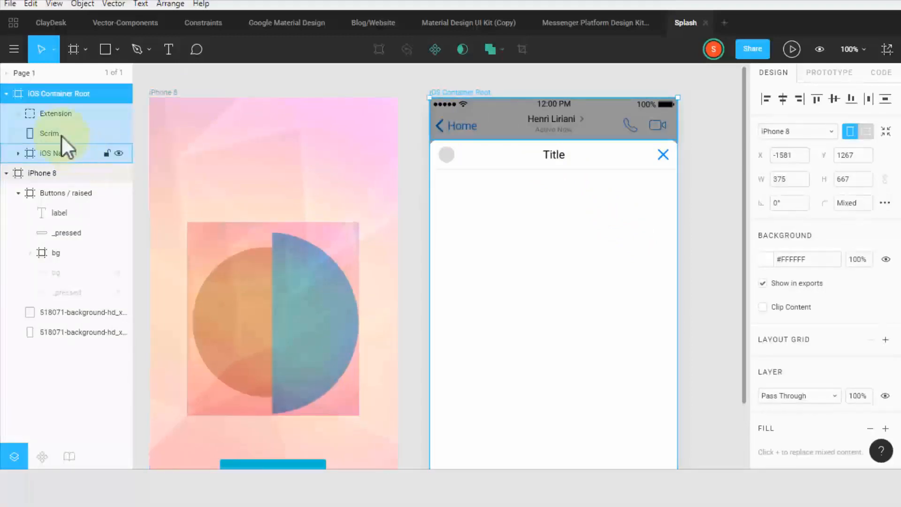
pyautogui.click(49, 132)
pyautogui.click(55, 153)
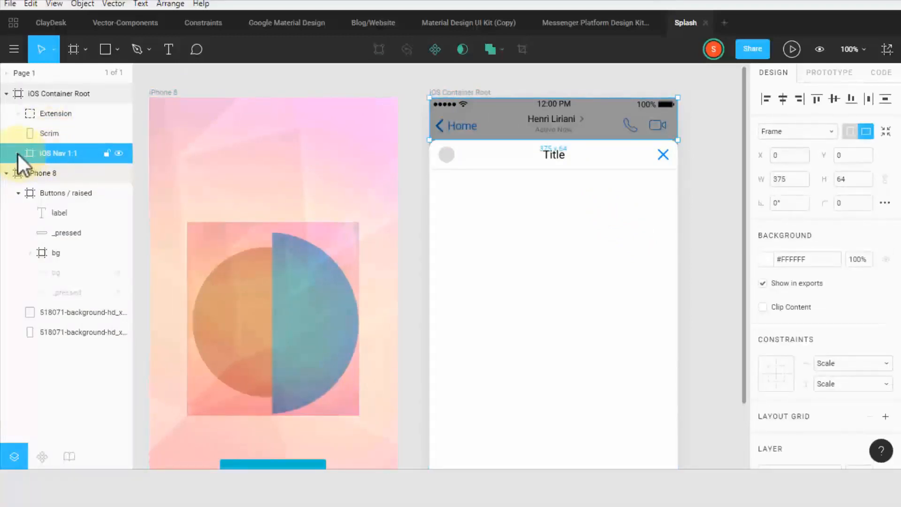
pyautogui.click(18, 153)
pyautogui.click(29, 173)
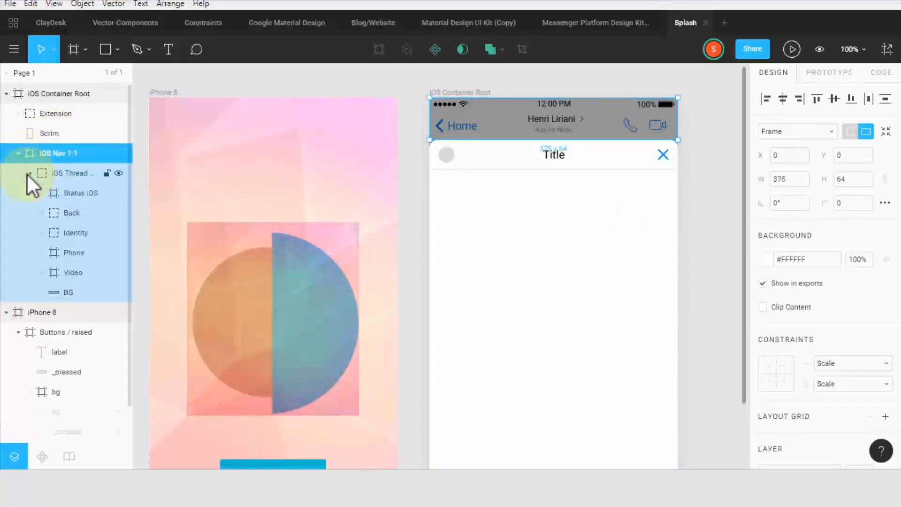
pyautogui.click(78, 193)
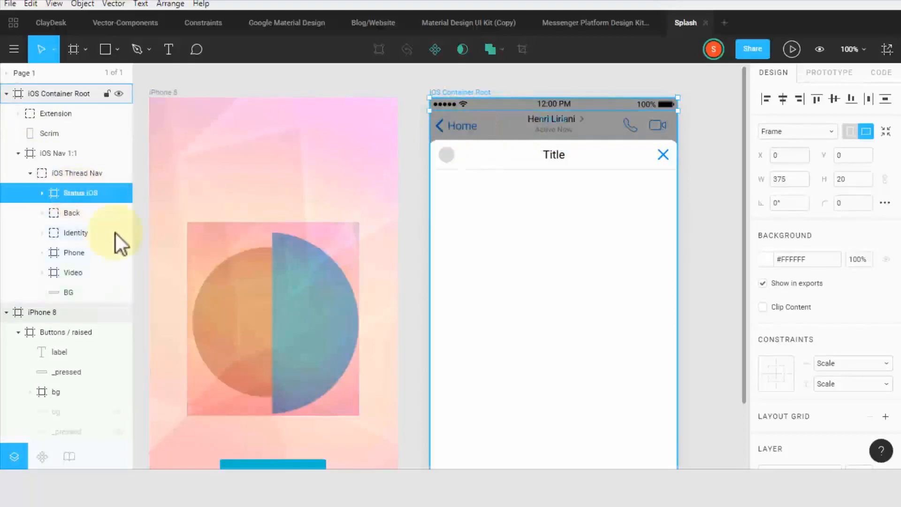
pyautogui.click(72, 213)
pyautogui.click(81, 231)
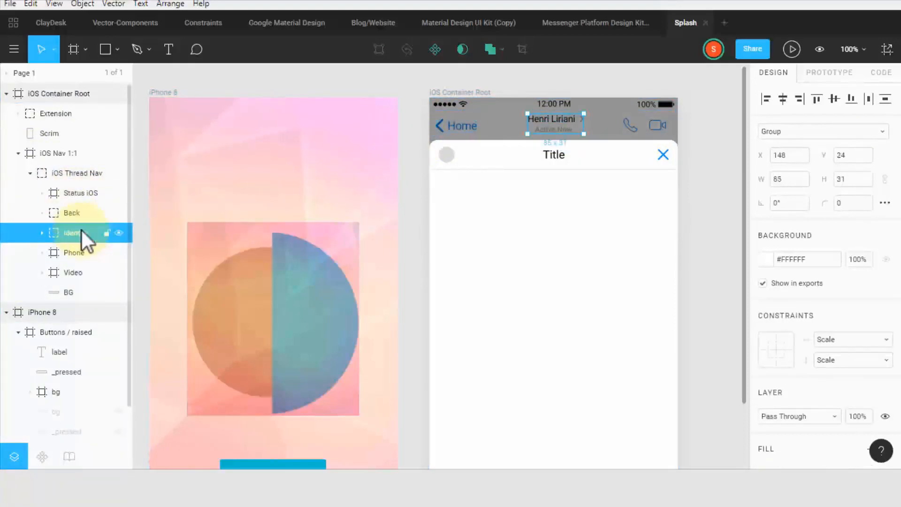
pyautogui.click(81, 274)
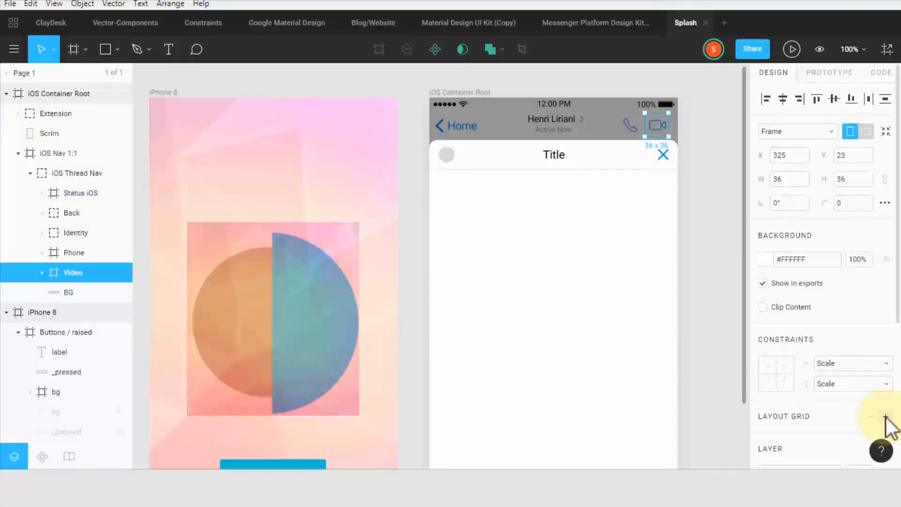
pyautogui.click(57, 155)
# Add a layout grid to the iOS Container Root frame and change its type to rows
pyautogui.click(52, 95)
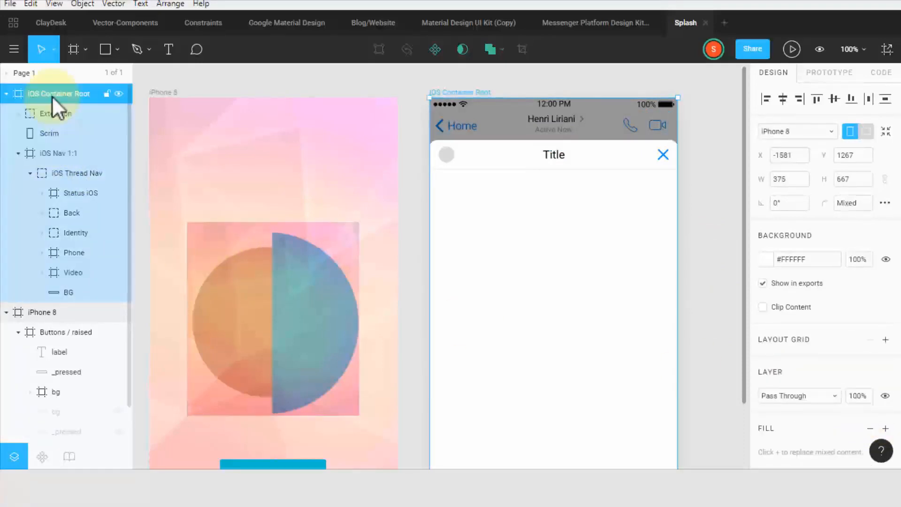
pyautogui.scroll(-5, 794, 291)
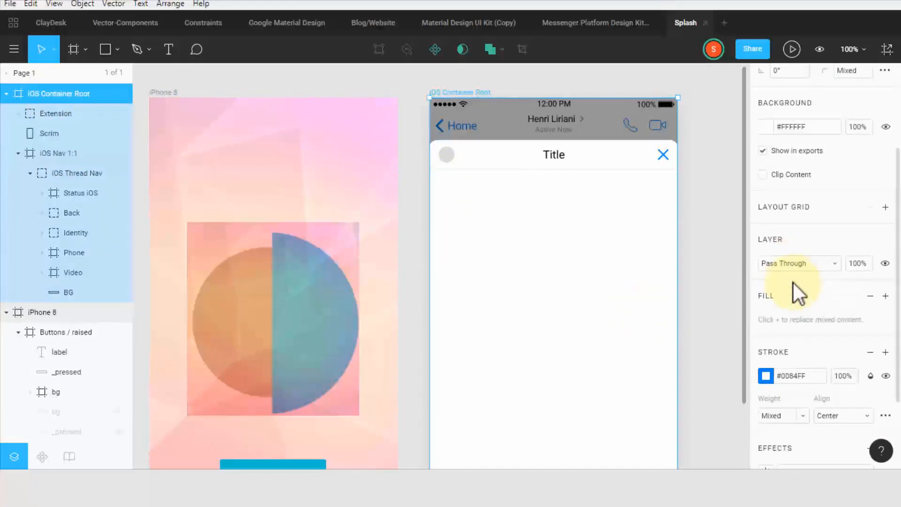
pyautogui.click(886, 100)
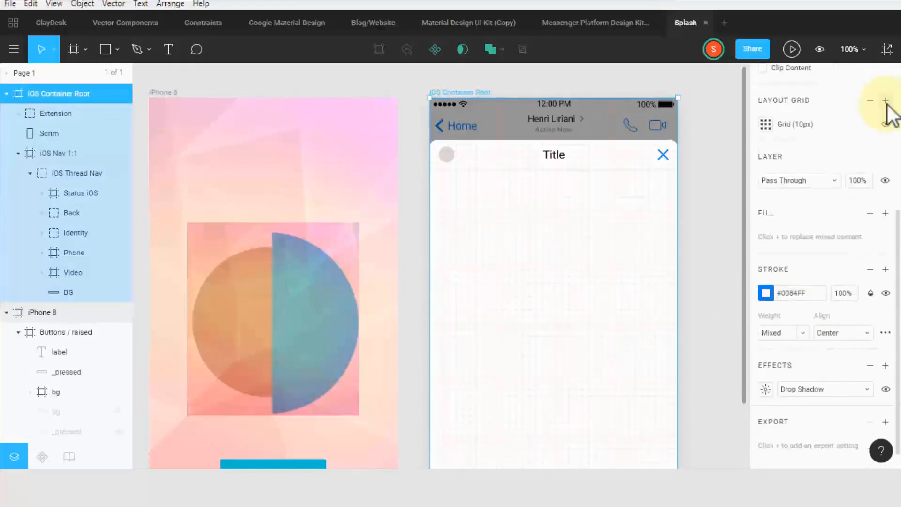
pyautogui.click(766, 124)
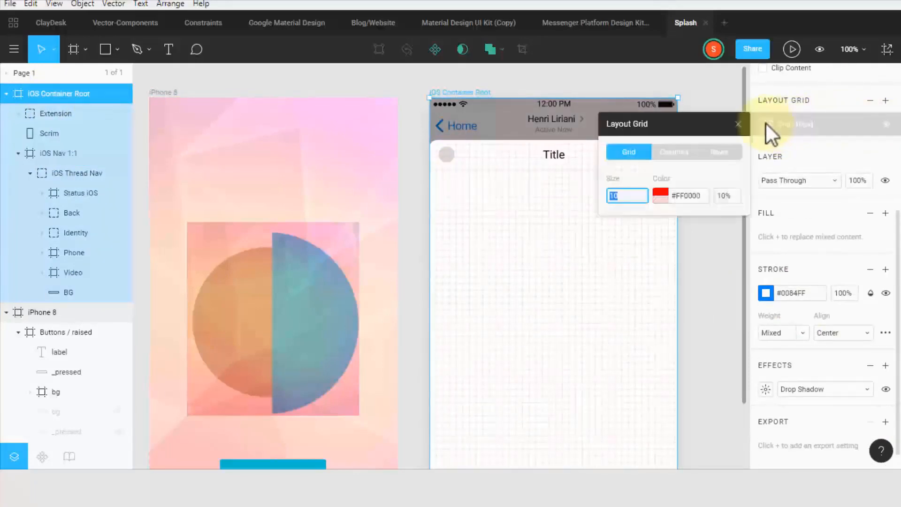
pyautogui.click(660, 151)
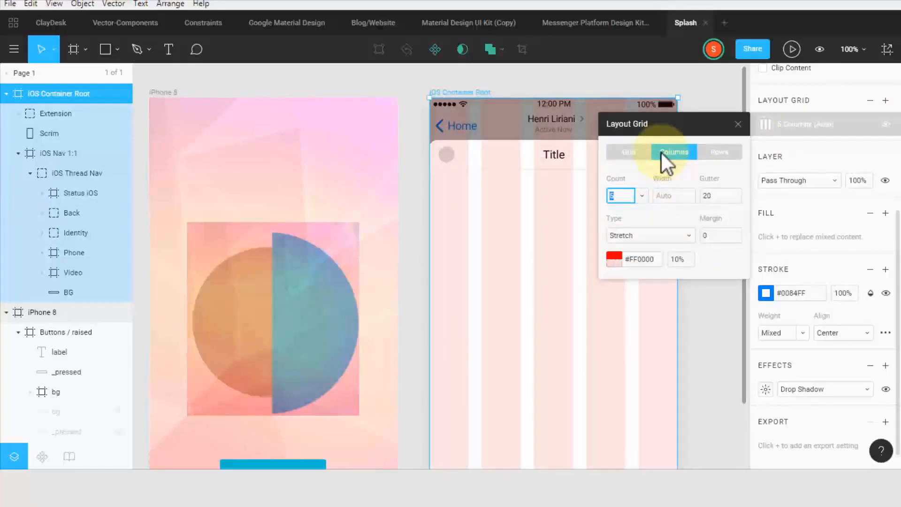
pyautogui.click(715, 152)
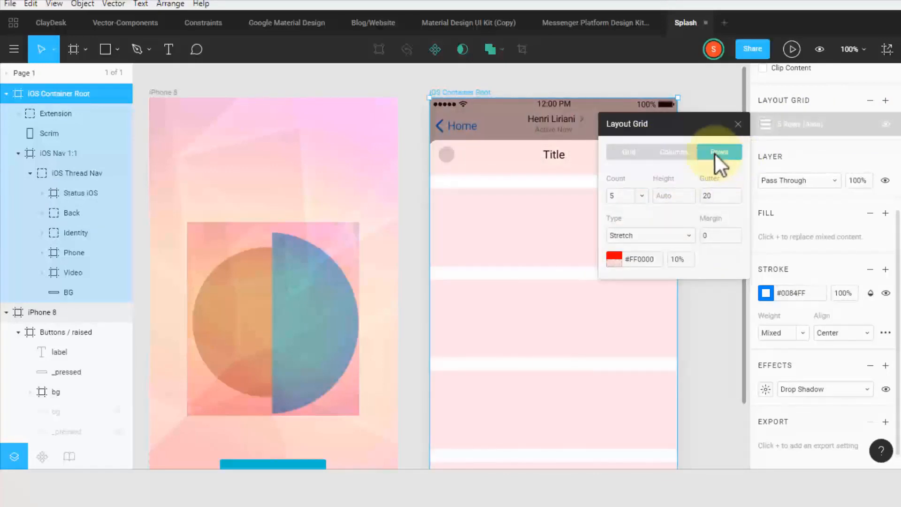
# Set the row count of the iOS Container Root layout grid to 7 and hide the grid
pyautogui.moveTo(673, 136); pyautogui.dragTo(790, 225)
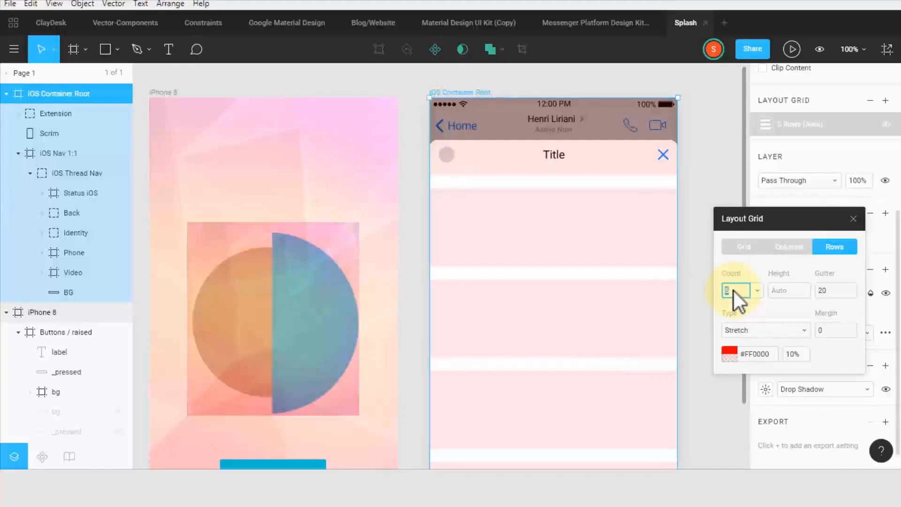
pyautogui.press('Return')
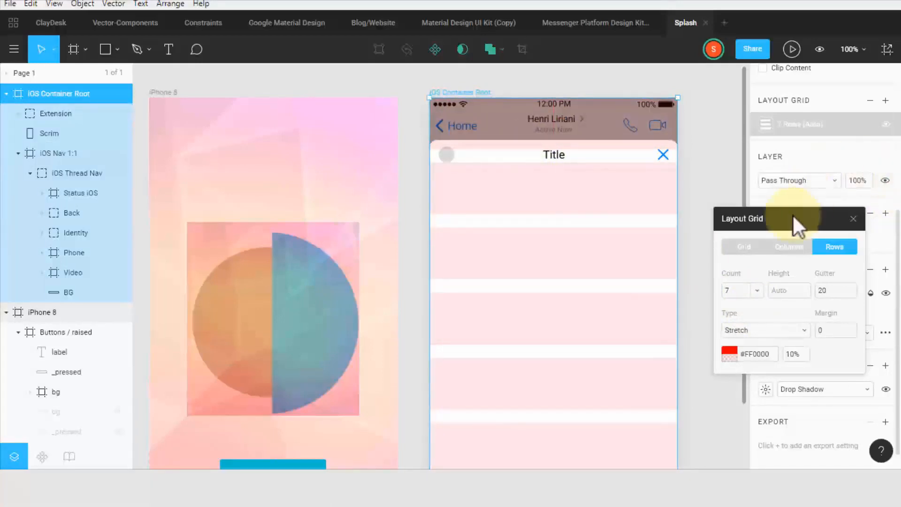
pyautogui.click(853, 218)
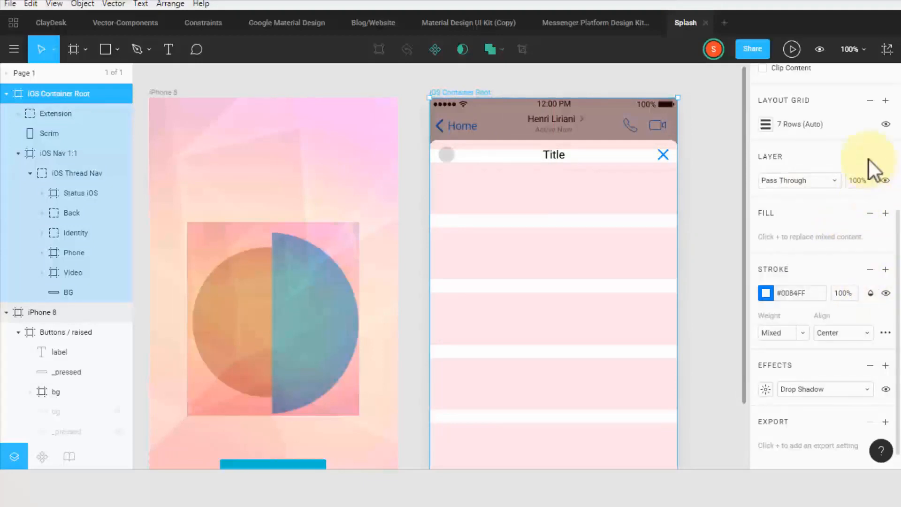
pyautogui.click(885, 125)
pyautogui.click(708, 202)
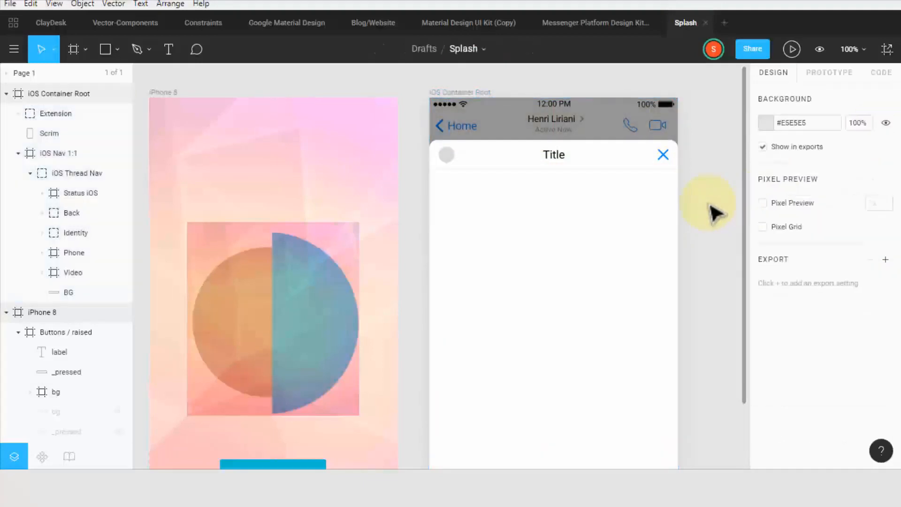
# Try a solid blue #2F80ED fill on the Scrim layer of the iOS Container Root frame, and undo the color changes
pyautogui.click(488, 136)
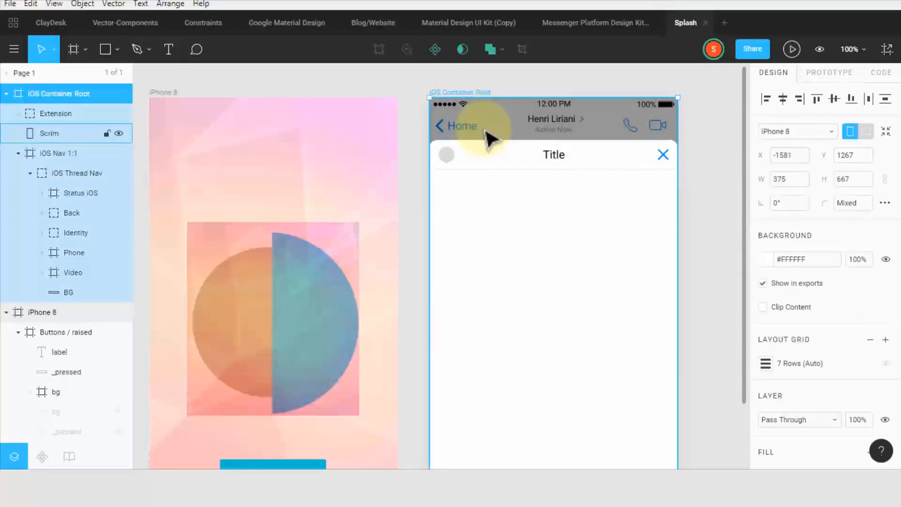
pyautogui.click(70, 173)
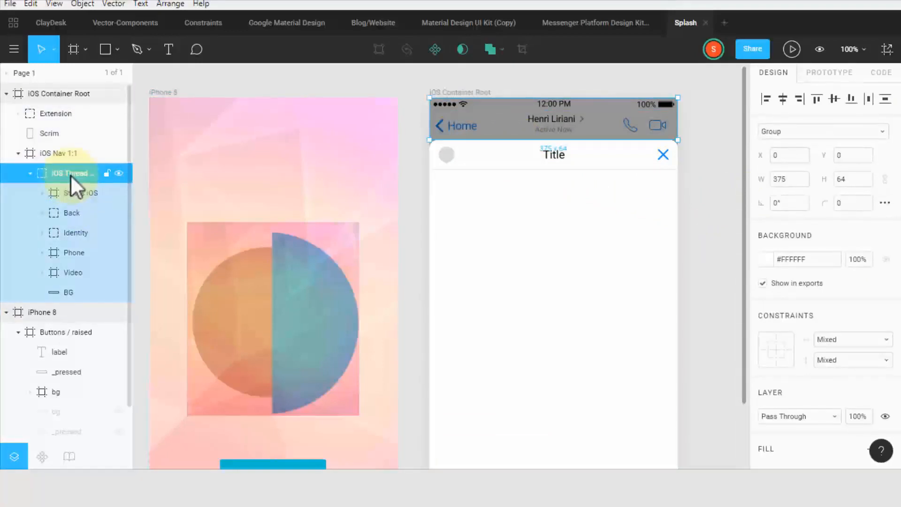
pyautogui.click(512, 132)
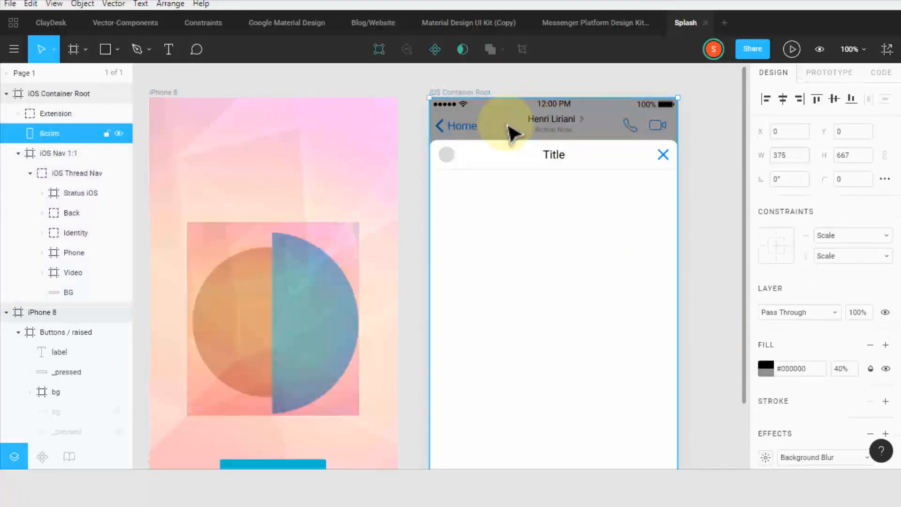
pyautogui.click(766, 368)
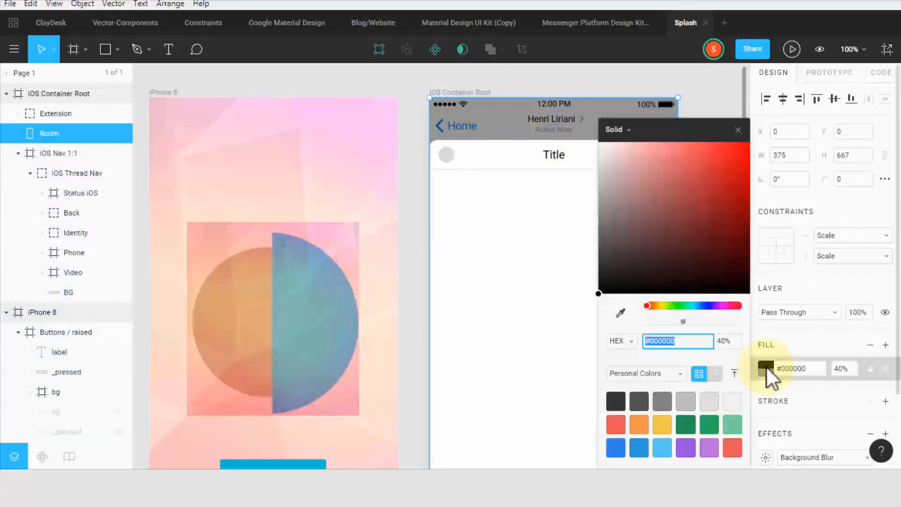
pyautogui.click(662, 448)
pyautogui.click(617, 449)
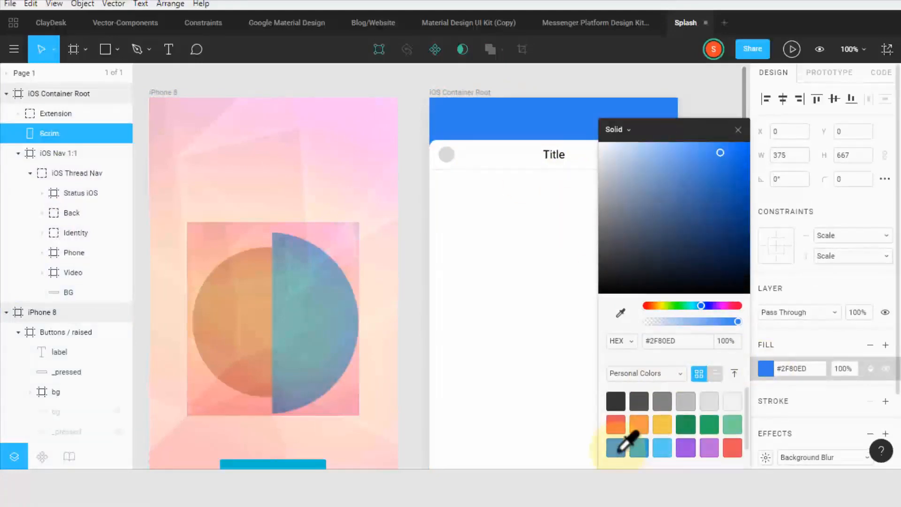
pyautogui.hotkey('ctrl', 'z')
pyautogui.hotkey('ctrl', 'z')
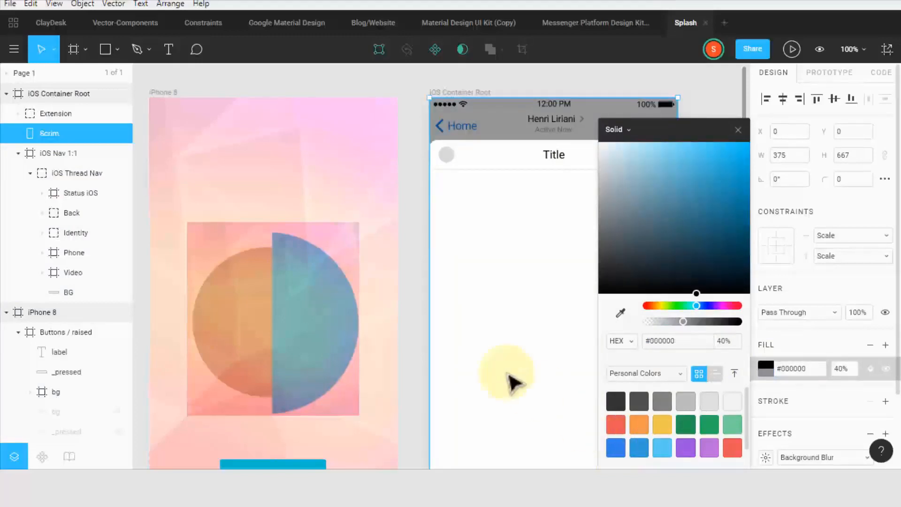
pyautogui.click(419, 337)
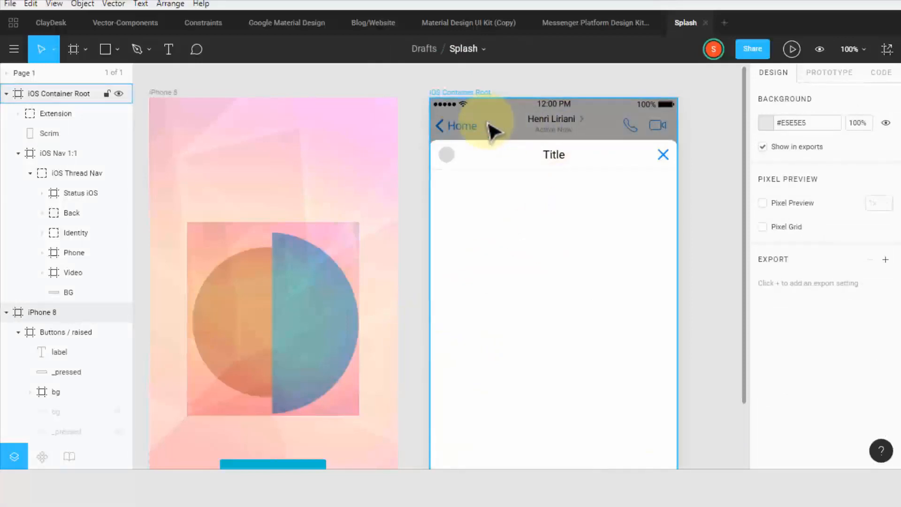
pyautogui.click(559, 113)
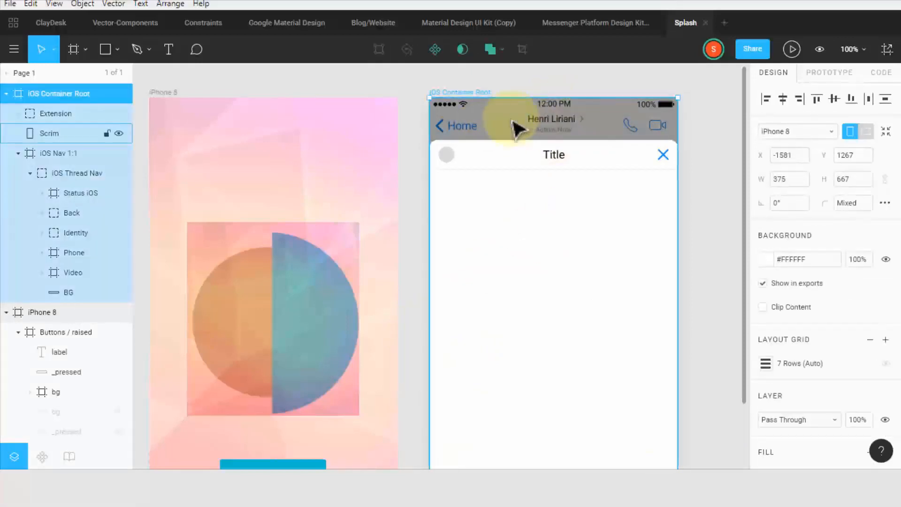
pyautogui.click(629, 130)
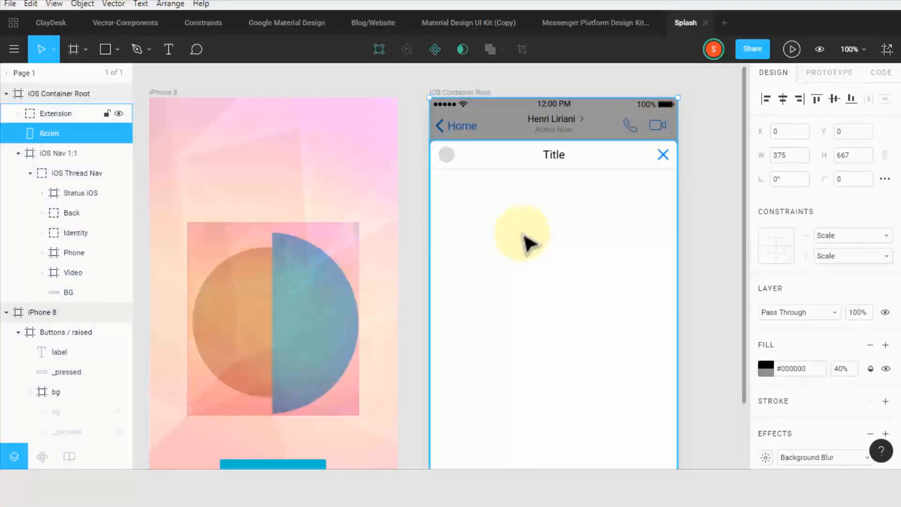
pyautogui.click(416, 251)
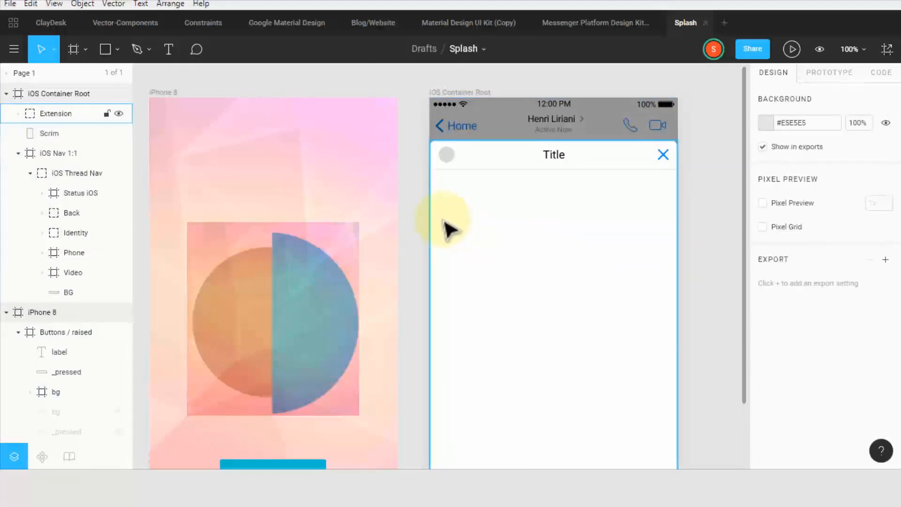
# Place the image Bookkeeping_98XSmall.jpg from the Cars folder into the white content area below the Title header of the iOS Container Root frame
pyautogui.scroll(-3, 445, 227)
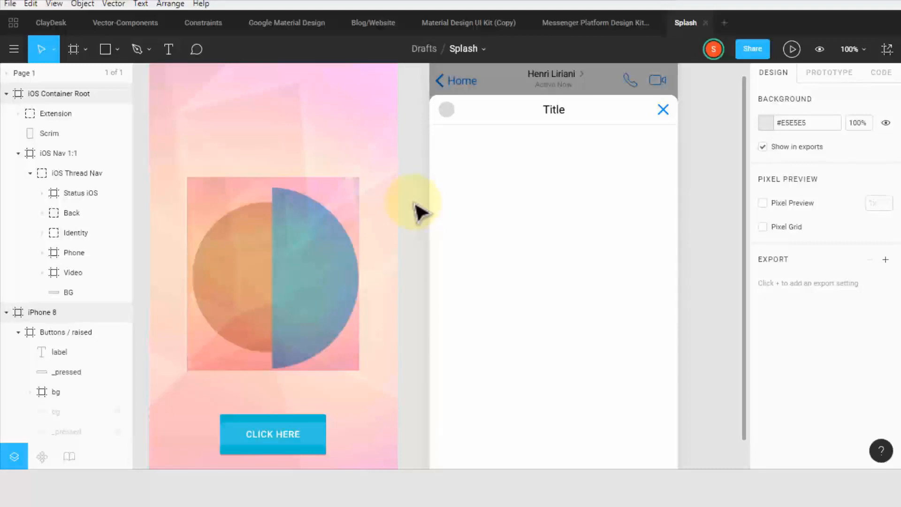
pyautogui.click(104, 50)
pyautogui.click(117, 49)
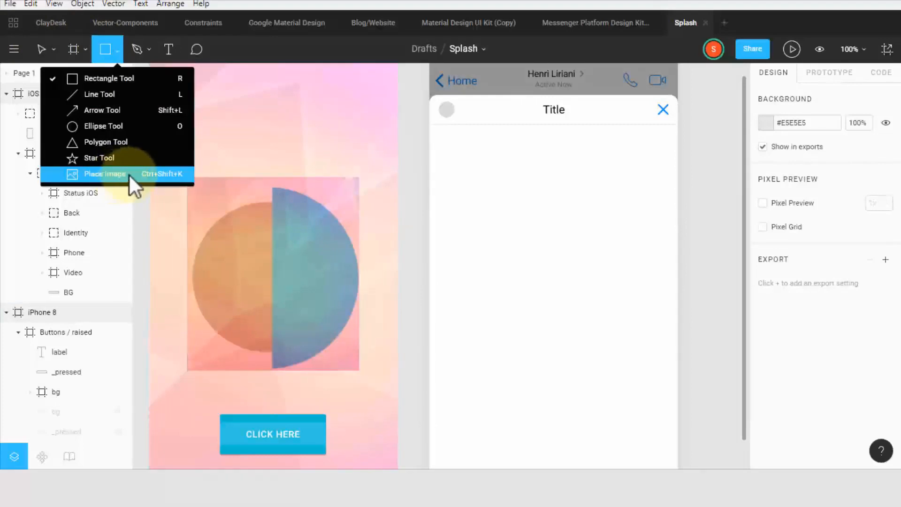
pyautogui.click(122, 175)
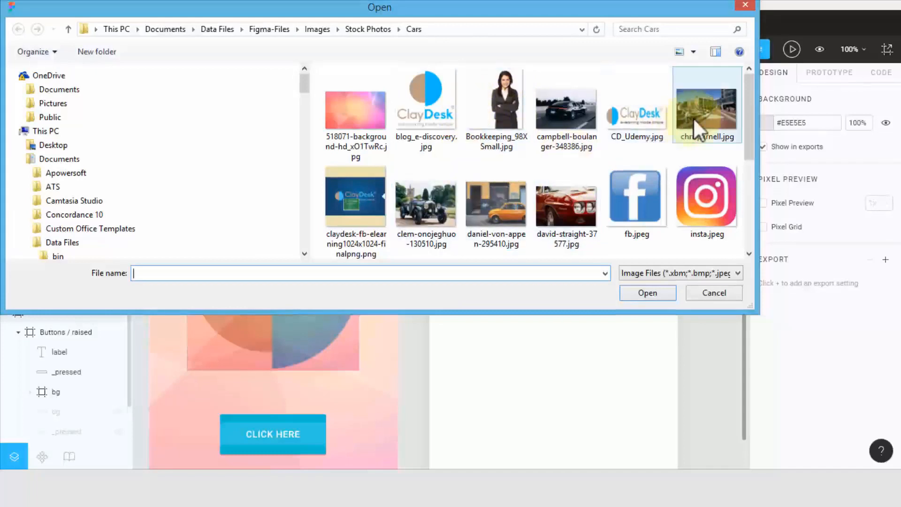
pyautogui.click(435, 199)
pyautogui.scroll(-3, 436, 187)
pyautogui.scroll(1, 435, 180)
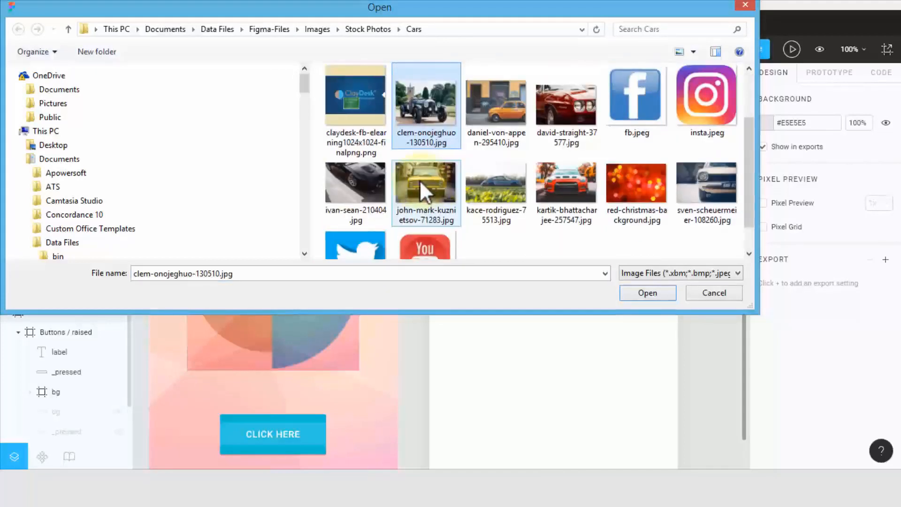
pyautogui.scroll(2, 420, 182)
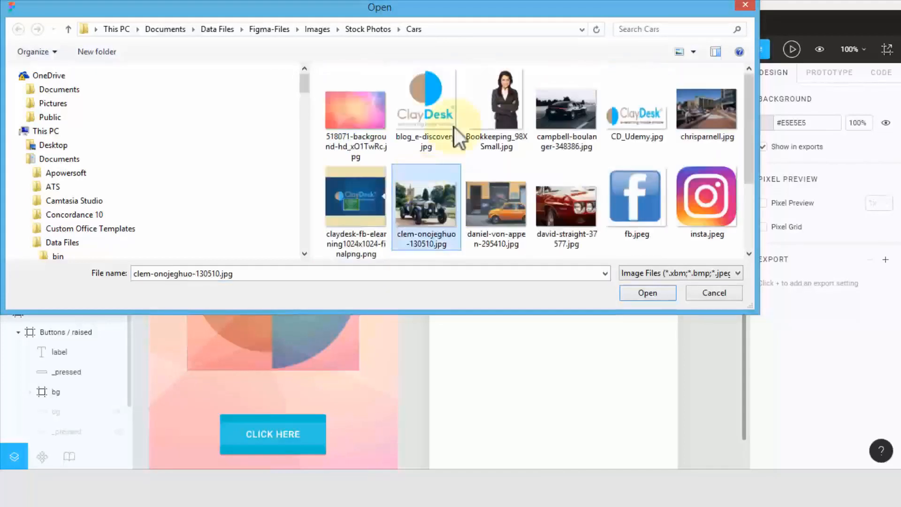
pyautogui.doubleClick(506, 94)
pyautogui.click(486, 169)
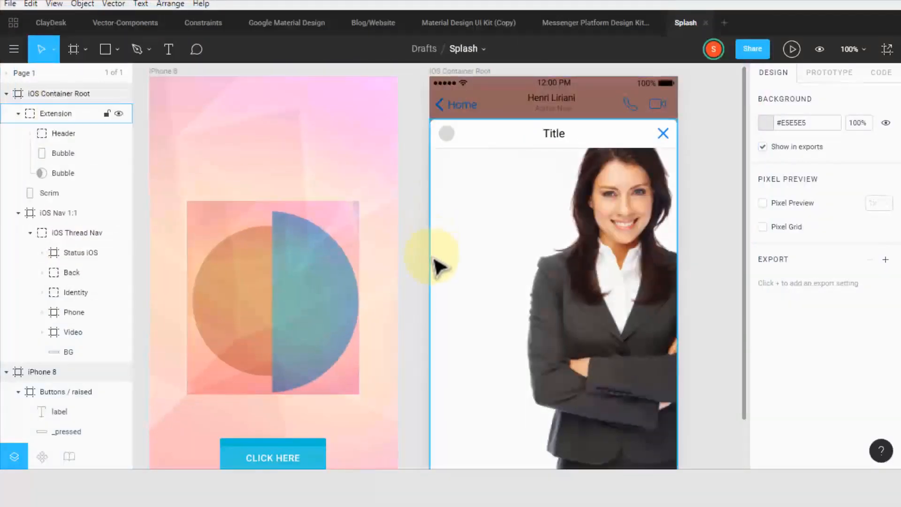
pyautogui.click(409, 261)
pyautogui.scroll(-1, 410, 263)
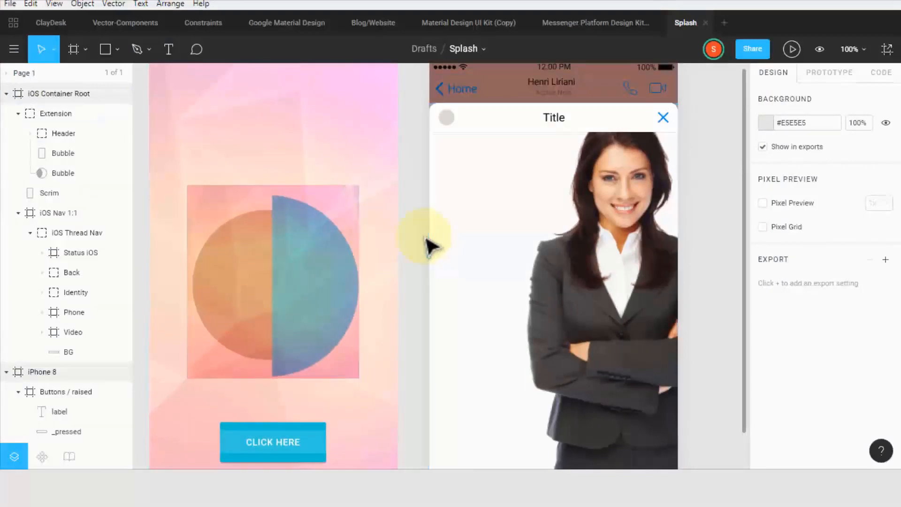
# Add the text "Welcome to Vintage Cars" to the white area beside the woman and set its font size to 24
pyautogui.click(169, 50)
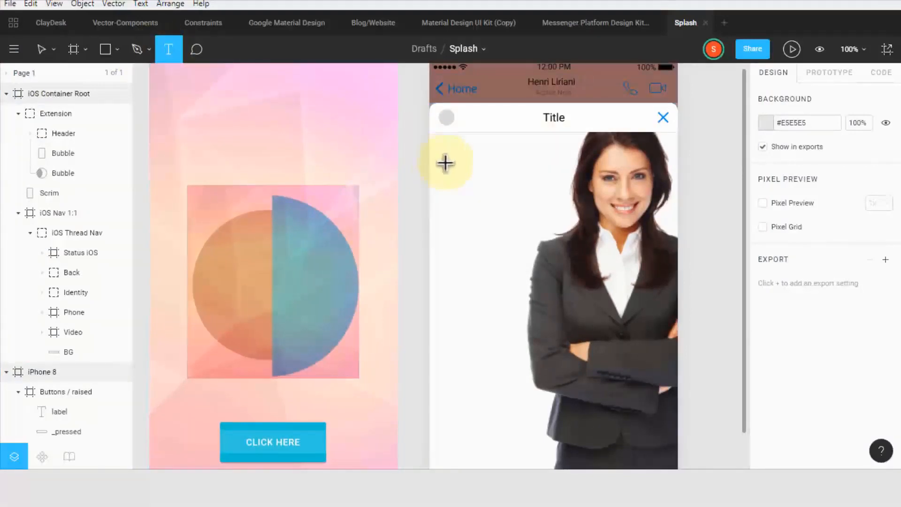
pyautogui.moveTo(446, 161); pyautogui.dragTo(537, 215)
pyautogui.write('We')
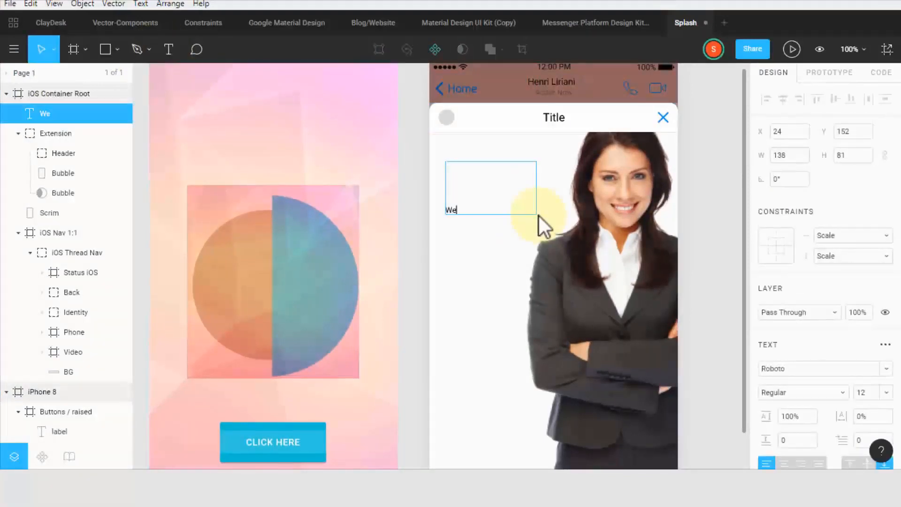
pyautogui.write('lcome to Vintage Cars')
pyautogui.hotkey('ctrl', 'a')
pyautogui.click(887, 394)
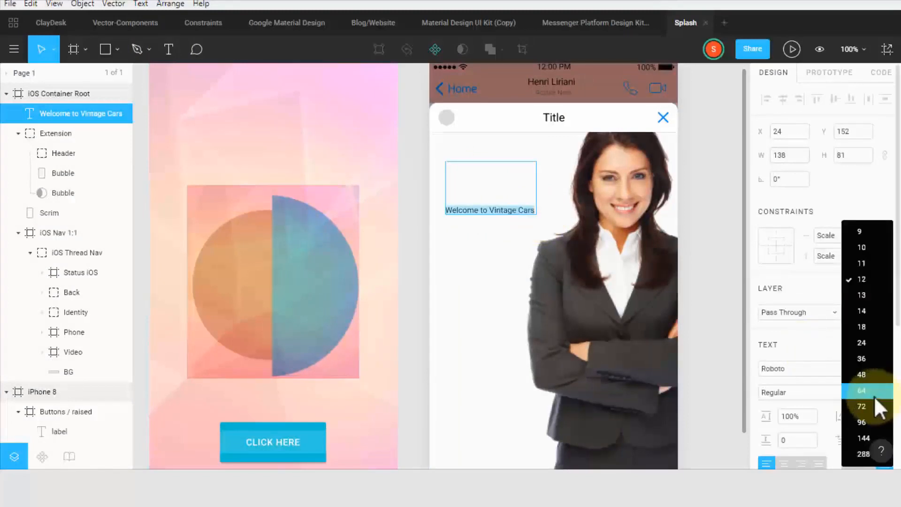
pyautogui.click(863, 391)
pyautogui.write('24')
pyautogui.press('Return')
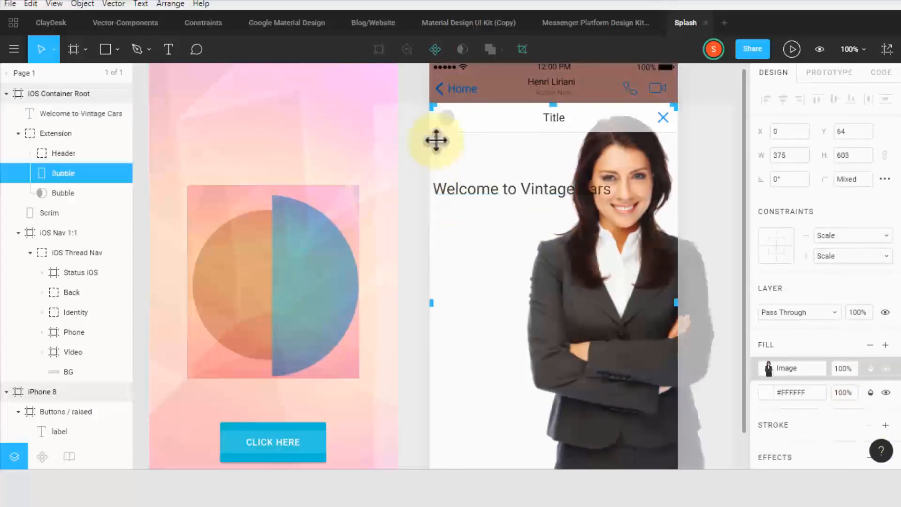
pyautogui.moveTo(430, 302); pyautogui.dragTo(461, 302)
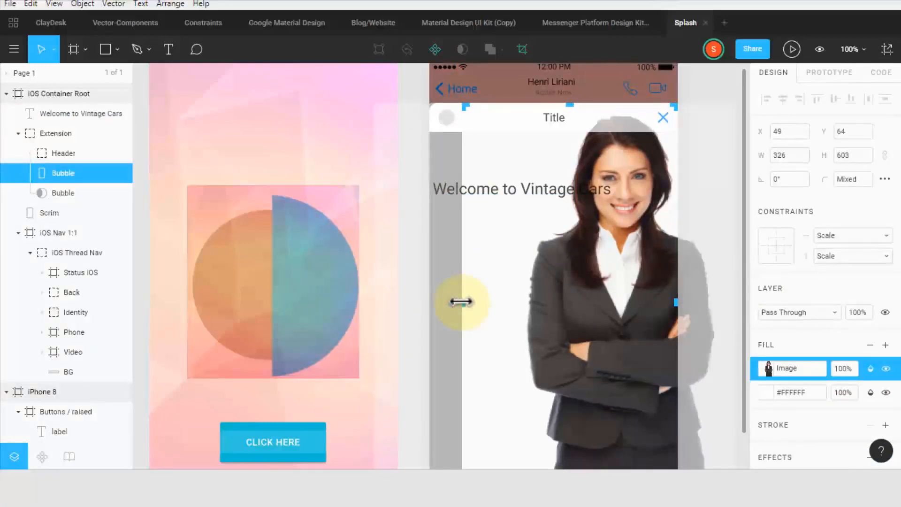
pyautogui.click(643, 203)
pyautogui.click(621, 171)
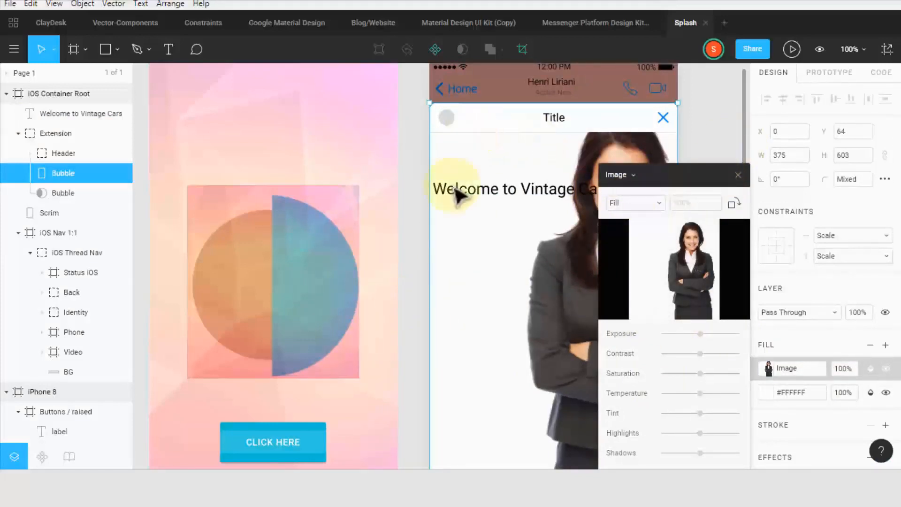
pyautogui.click(737, 175)
# Move the "Welcome to Vintage Cars" text slightly higher and set its font size to 18
pyautogui.moveTo(527, 213); pyautogui.dragTo(506, 163)
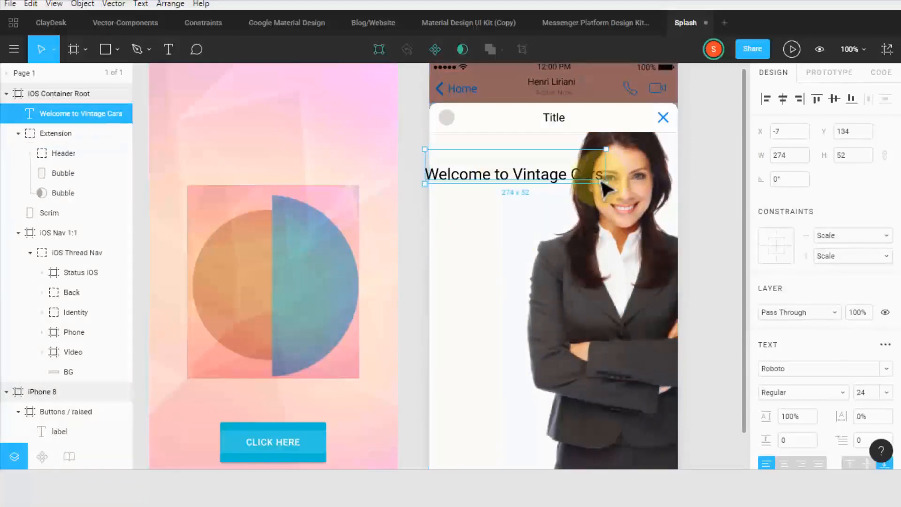
pyautogui.click(886, 392)
pyautogui.click(862, 326)
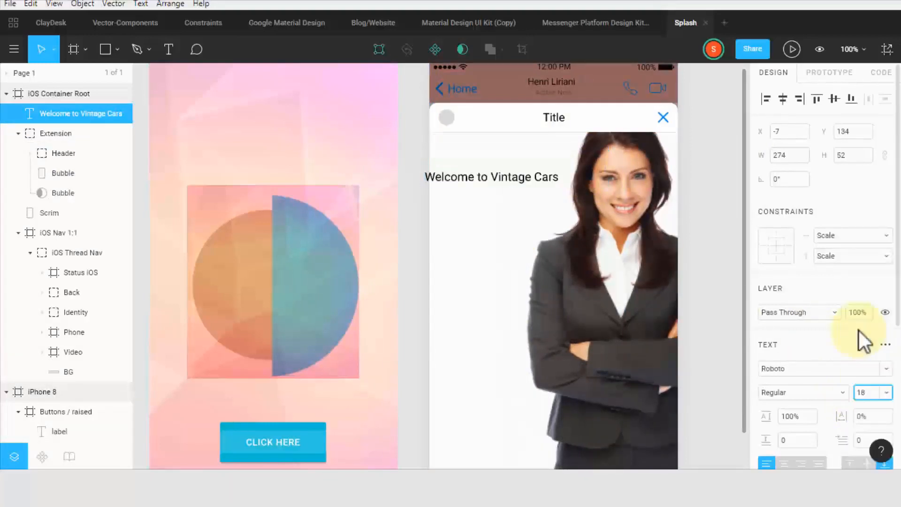
# Resize the "Welcome to Vintage Cars" text box to about 207 × 24 and place it beside the woman at about X 6, Y 215
pyautogui.moveTo(506, 180); pyautogui.dragTo(515, 208)
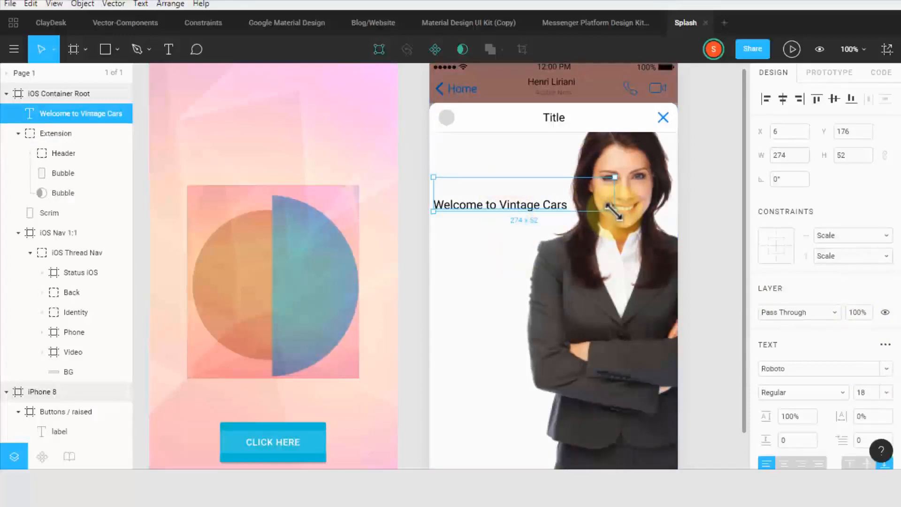
pyautogui.moveTo(617, 214); pyautogui.dragTo(569, 215)
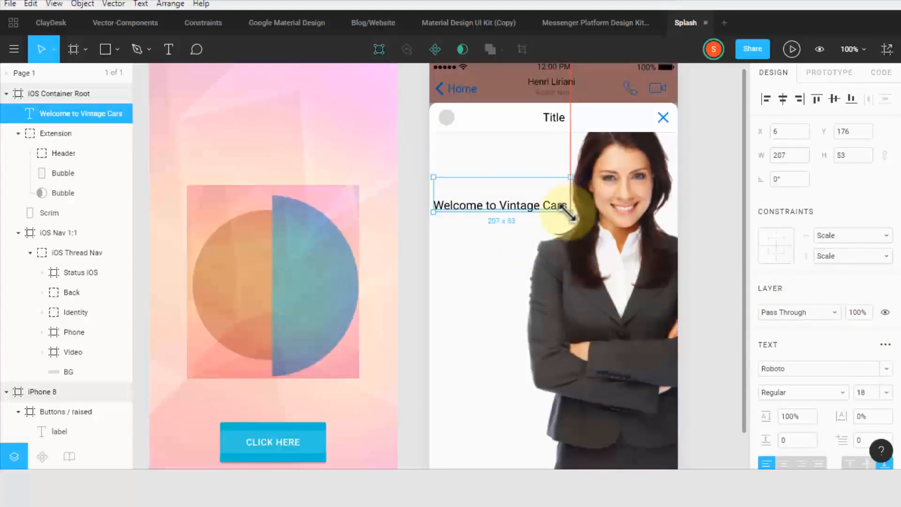
pyautogui.moveTo(513, 207); pyautogui.dragTo(513, 199)
pyautogui.moveTo(513, 168); pyautogui.dragTo(513, 188)
pyautogui.moveTo(517, 198); pyautogui.dragTo(527, 225)
pyautogui.press('-')
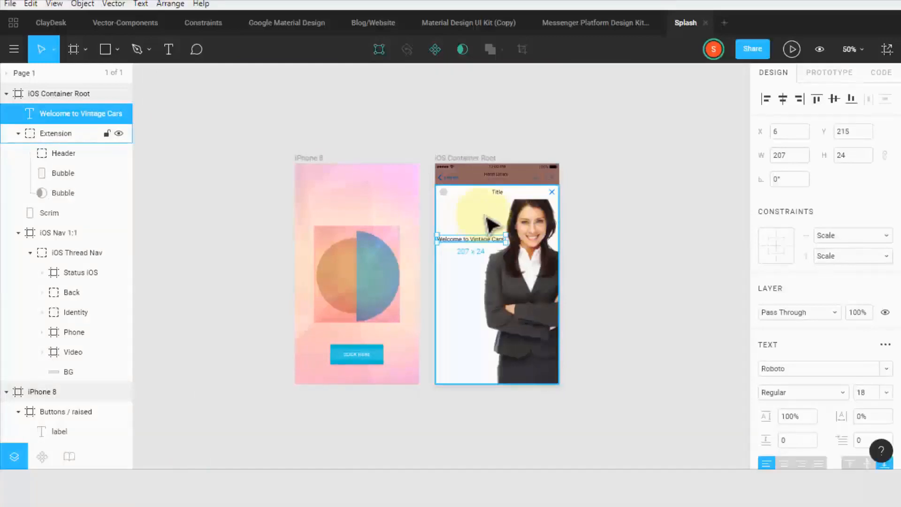
pyautogui.click(613, 252)
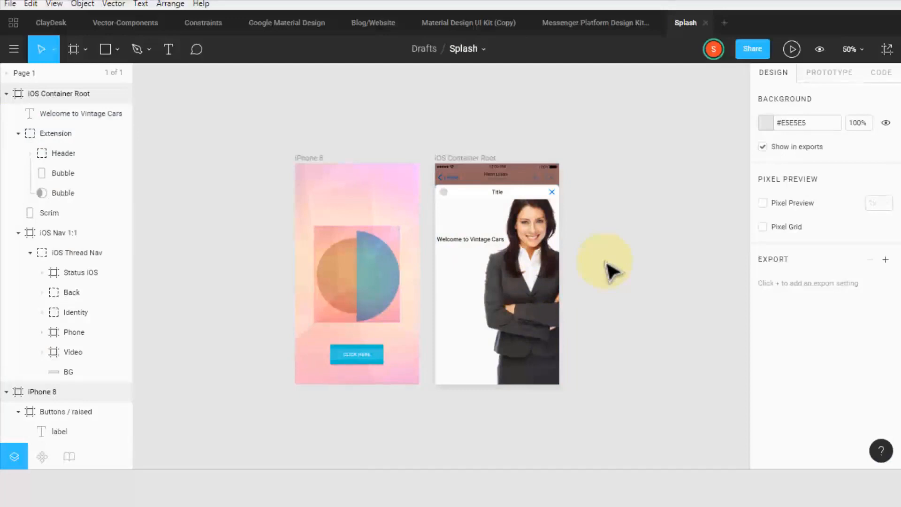
# Duplicate the whole iOS Container Root frame and place the copy beside the original as a third screen
pyautogui.click(539, 292)
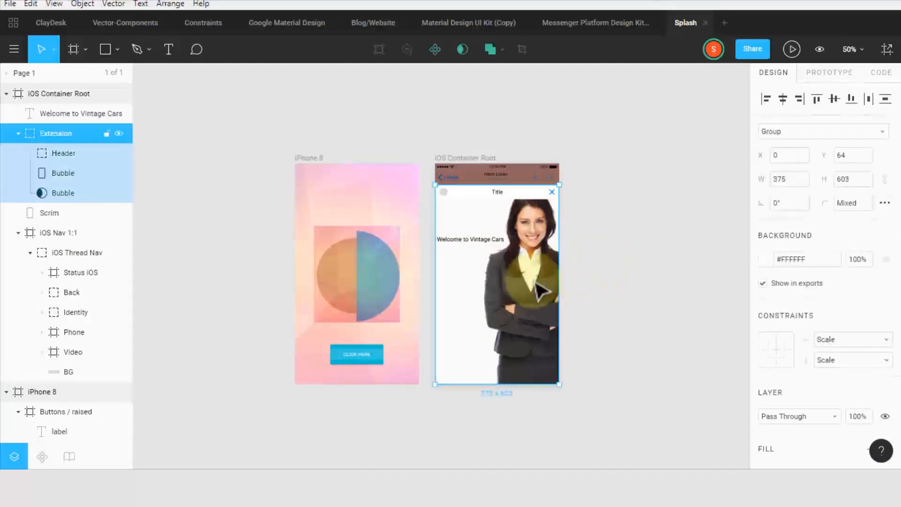
pyautogui.click(616, 279)
pyautogui.click(55, 234)
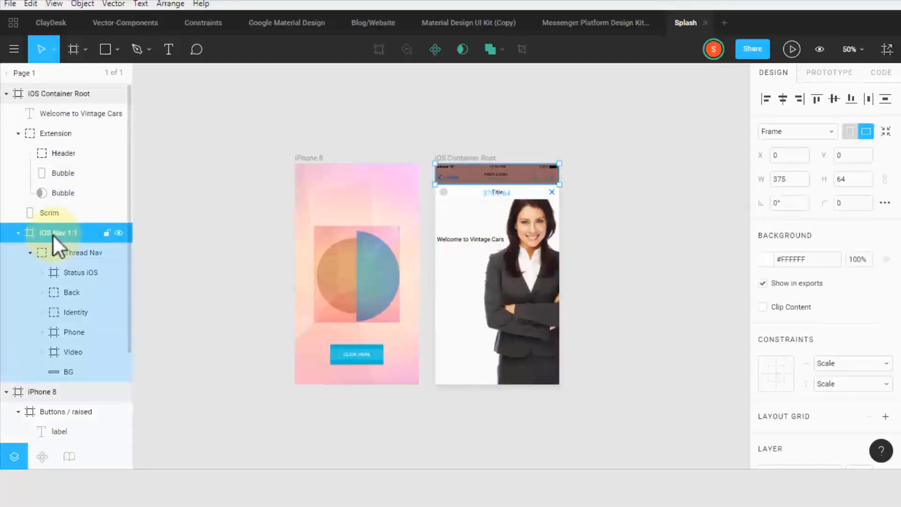
pyautogui.click(50, 93)
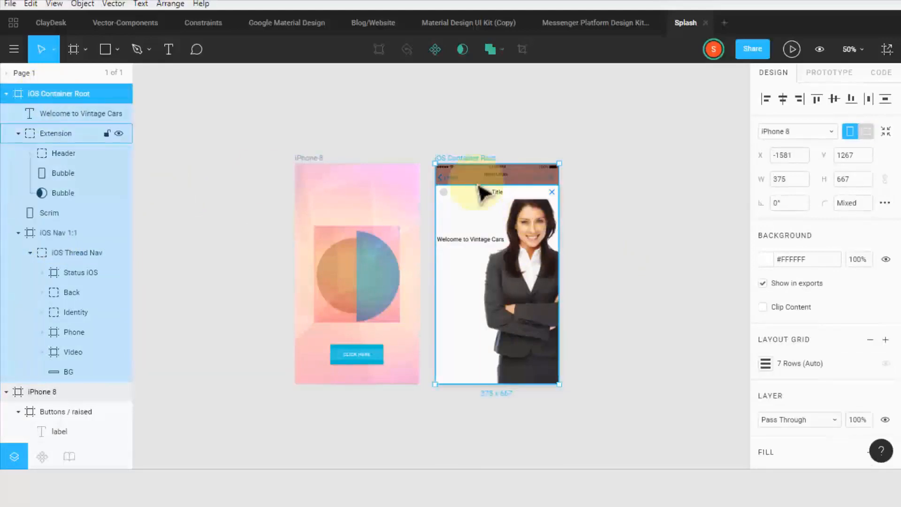
pyautogui.moveTo(519, 266); pyautogui.dragTo(651, 266)
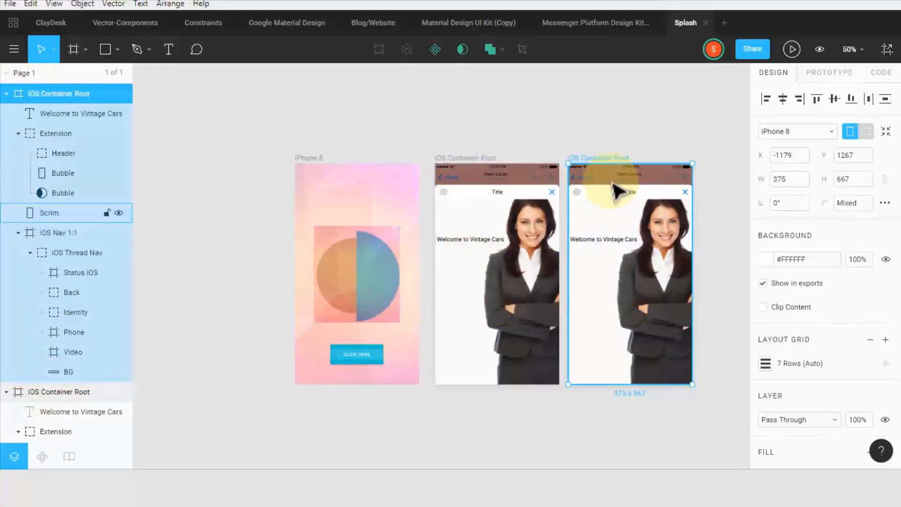
# Delete the woman image layer and the "Welcome to Vintage Cars" text from the third screen
pyautogui.click(660, 295)
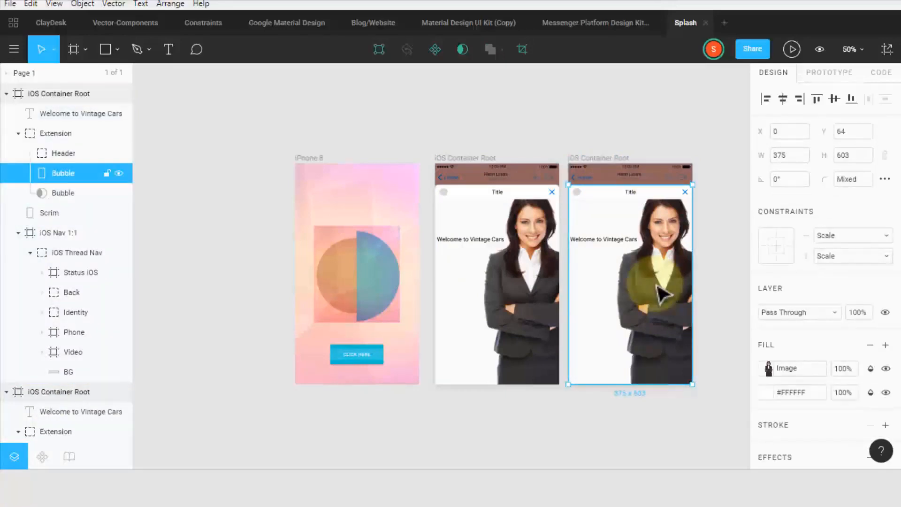
pyautogui.press('Delete')
pyautogui.click(609, 241)
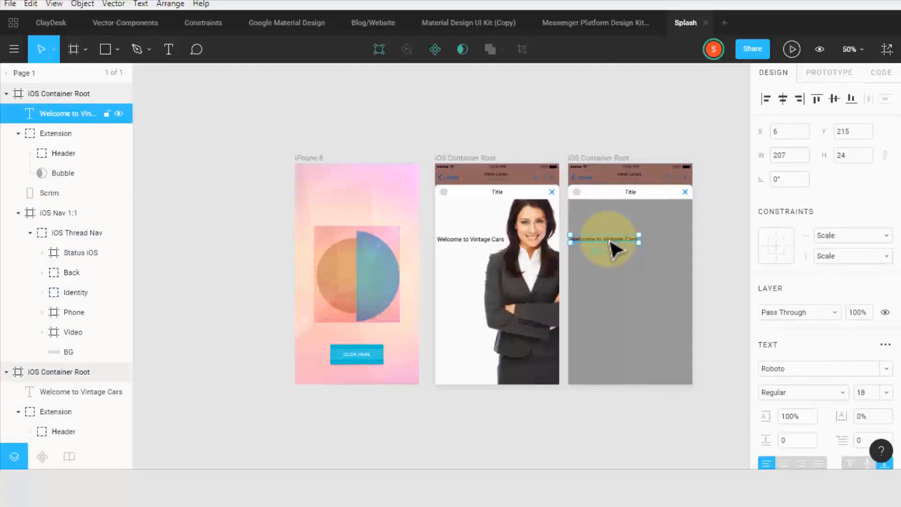
pyautogui.press('Delete')
pyautogui.click(647, 261)
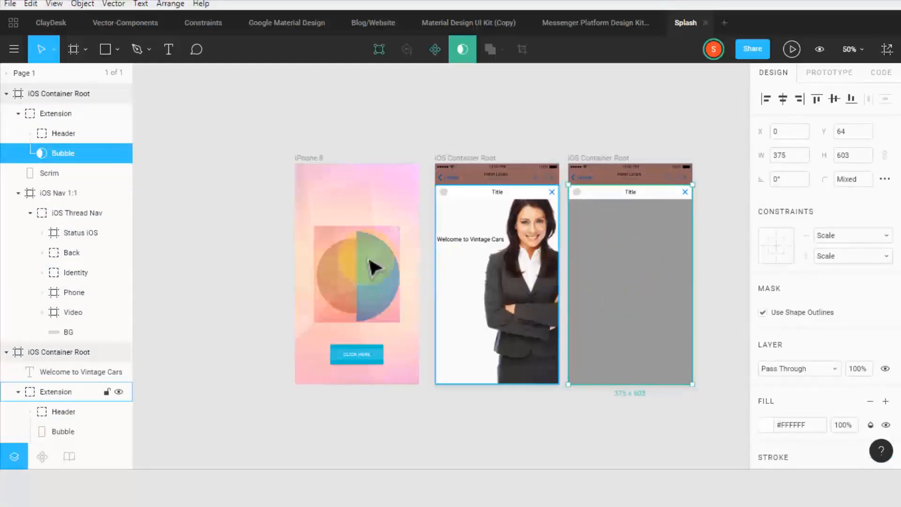
# Switch to the Material Design UI Kit (Copy) file and copy the small blue category card from the Cards frame
pyautogui.click(585, 25)
pyautogui.click(461, 23)
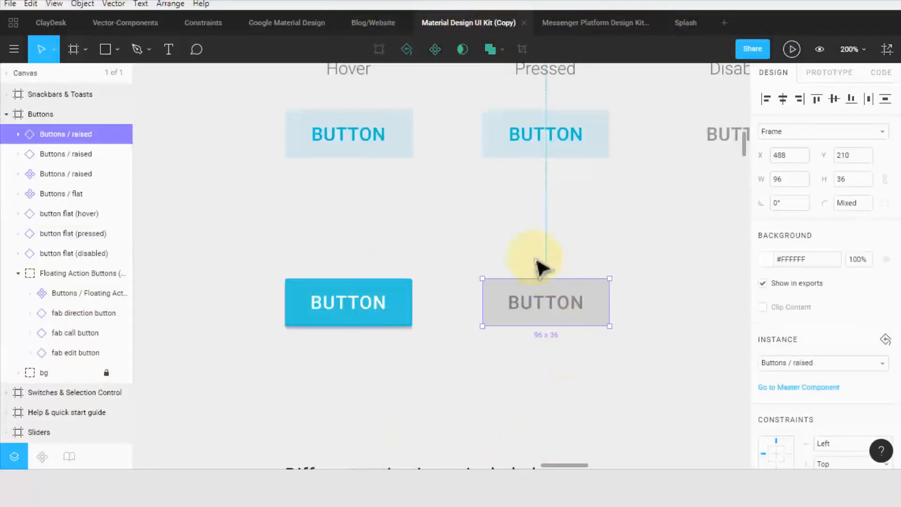
pyautogui.moveTo(588, 465); pyautogui.dragTo(679, 465)
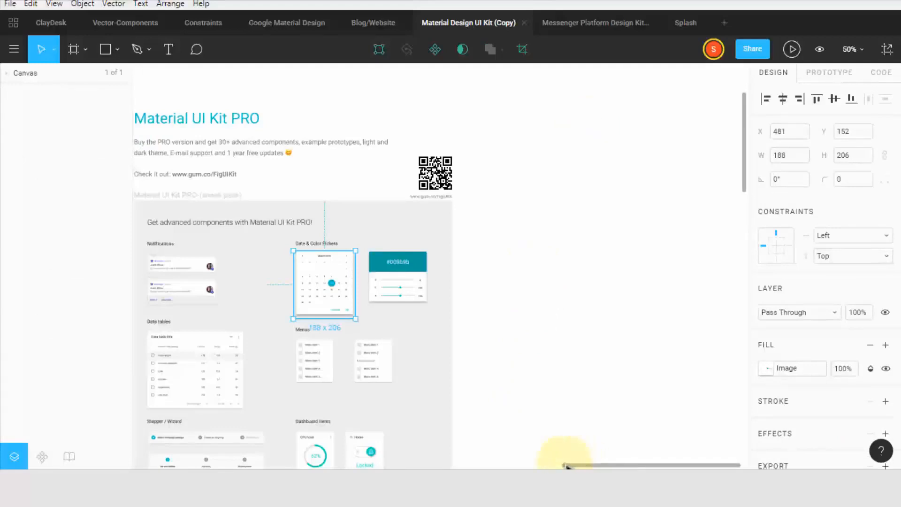
pyautogui.hotkey('ctrl', '-')
pyautogui.moveTo(550, 465); pyautogui.dragTo(464, 465)
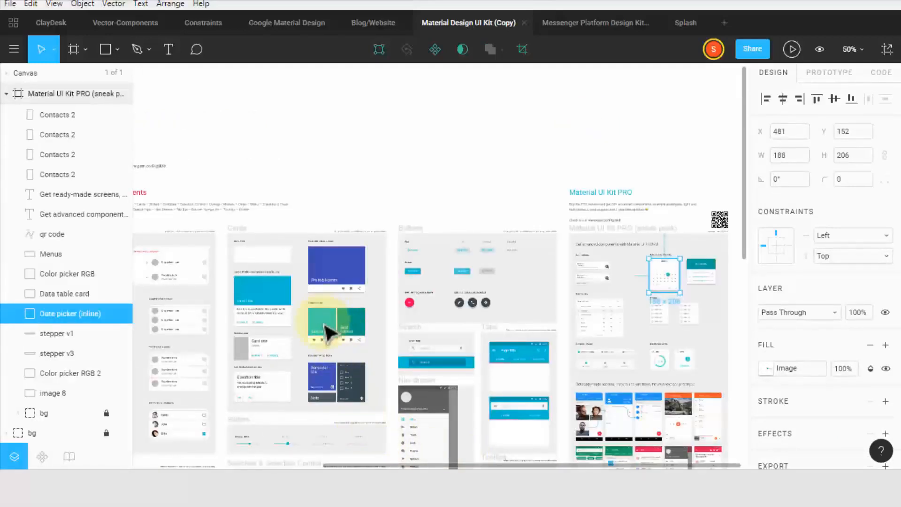
pyautogui.hotkey('ctrl', '-')
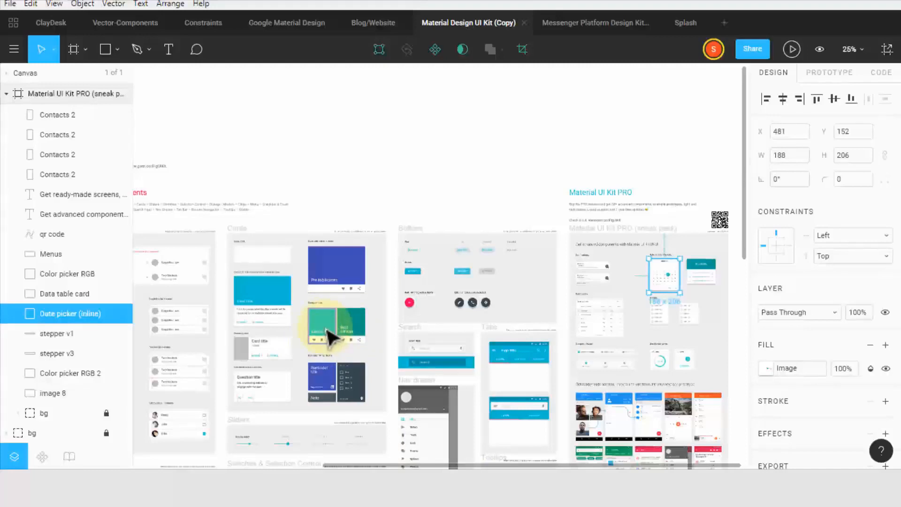
pyautogui.click(327, 331)
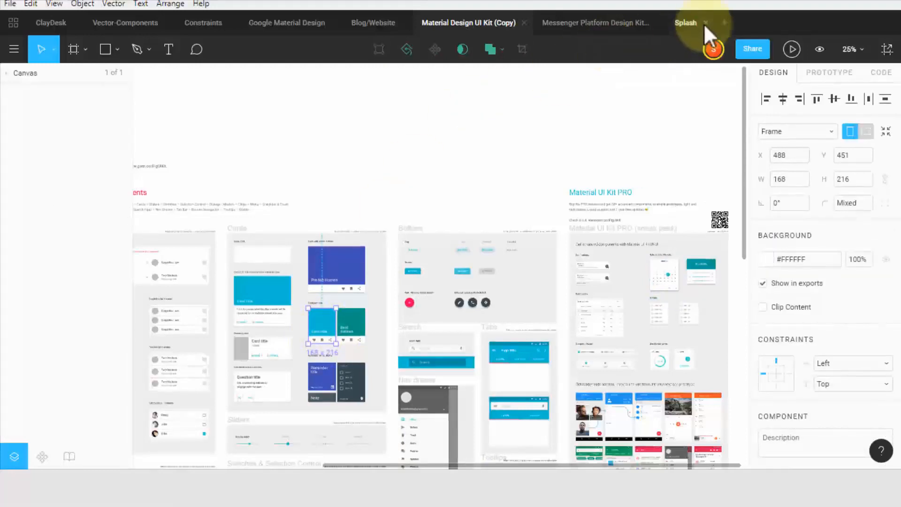
# Return to the Splash file and paste a single category card into the third screen
pyautogui.click(684, 23)
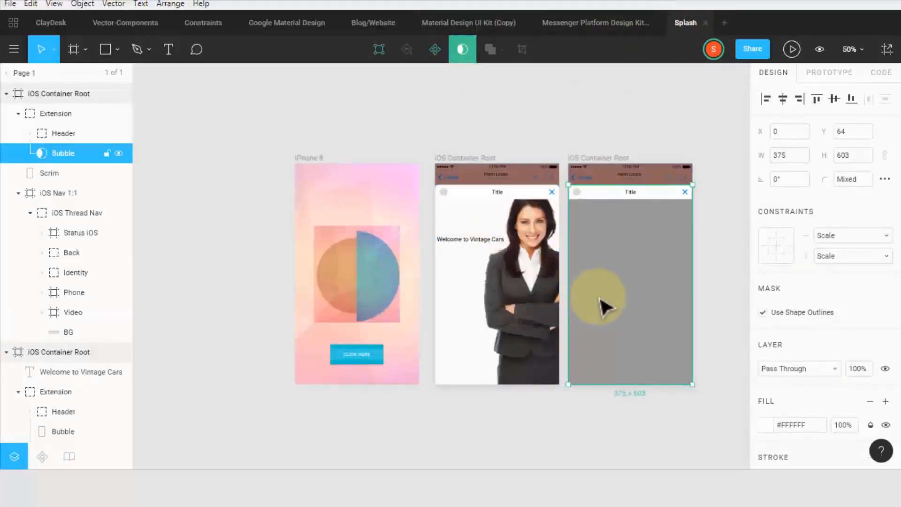
pyautogui.hotkey('ctrl', 'v')
pyautogui.moveTo(631, 281); pyautogui.dragTo(600, 241)
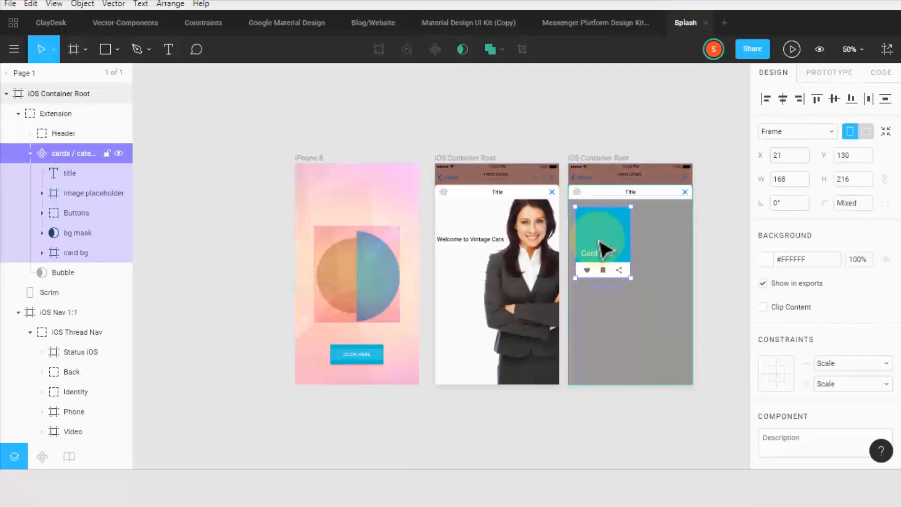
pyautogui.hotkey('ctrl', 'v')
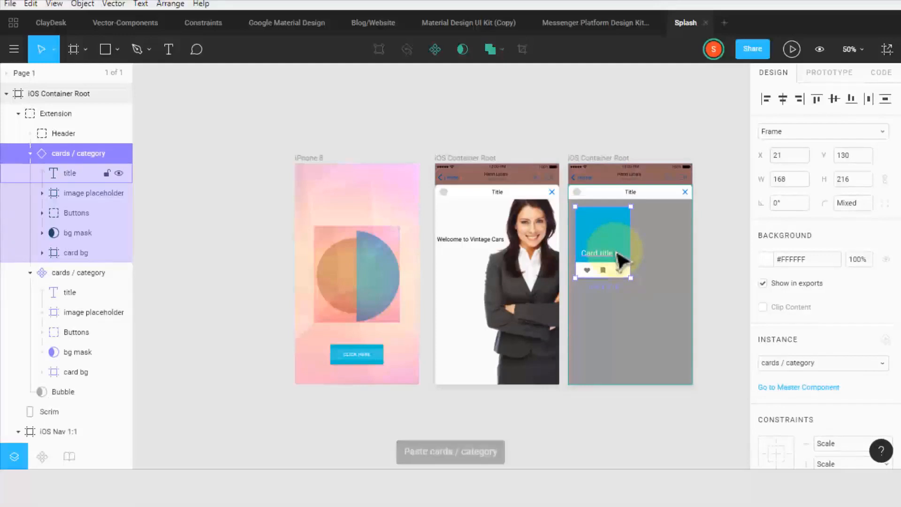
pyautogui.hotkey('ctrl', 'z')
# Move the category card onto the empty canvas beside the iPhone 8 frame and make three copies of it above the screens
pyautogui.moveTo(619, 260); pyautogui.dragTo(203, 171)
pyautogui.hotkey('ctrl', 'z')
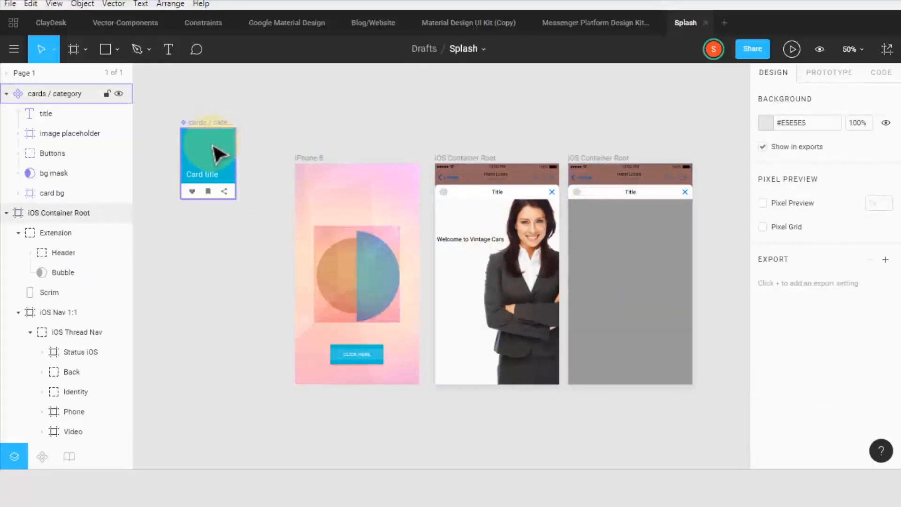
pyautogui.moveTo(233, 169); pyautogui.dragTo(367, 111)
pyautogui.hotkey('ctrl', 'd')
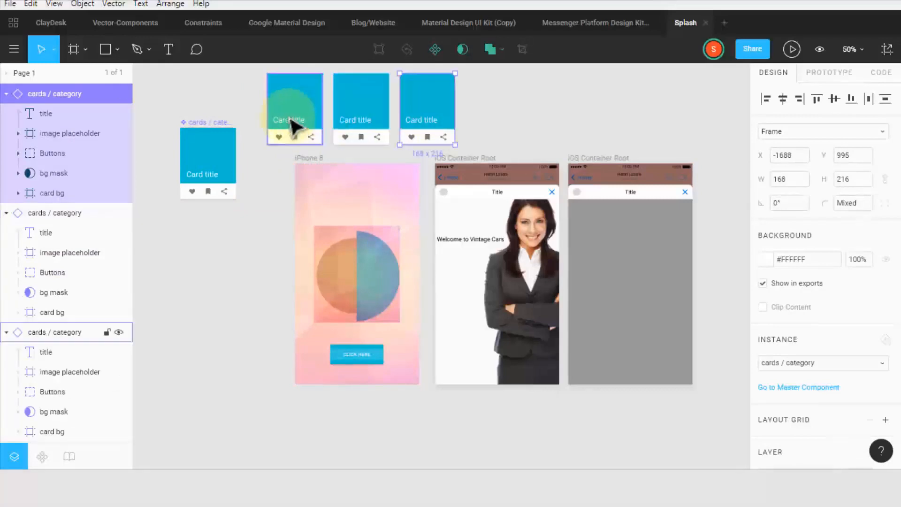
# Arrange the four category cards in a two-by-two grid below the Title header of the third screen
pyautogui.moveTo(209, 157); pyautogui.dragTo(674, 255)
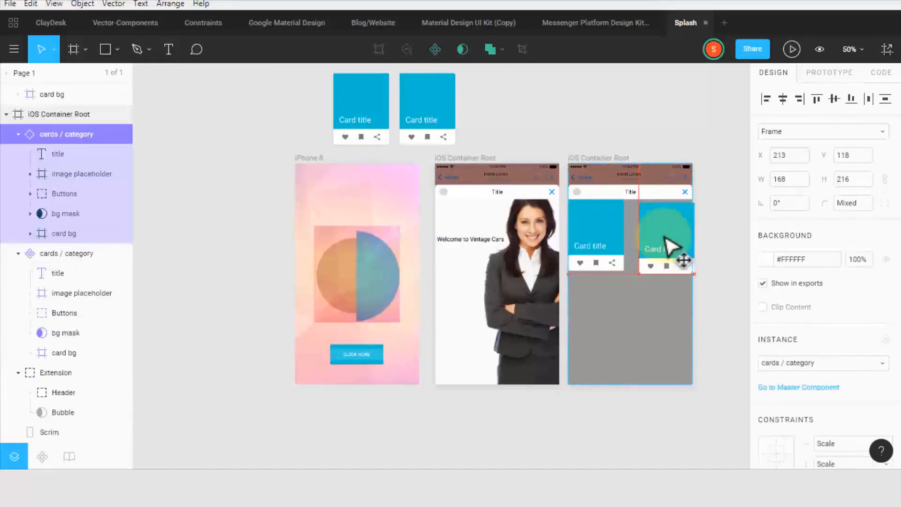
pyautogui.moveTo(359, 105); pyautogui.dragTo(597, 351)
pyautogui.moveTo(433, 112); pyautogui.dragTo(667, 347)
pyautogui.click(585, 234)
pyautogui.click(657, 330)
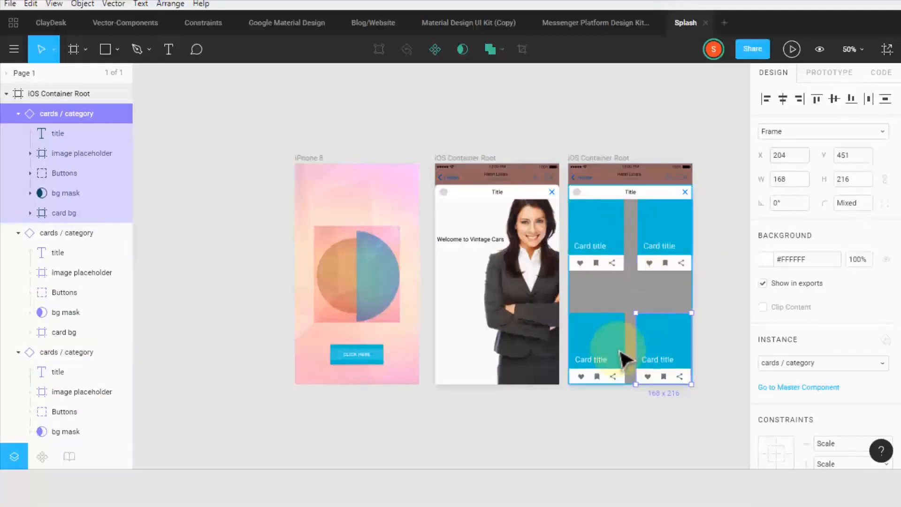
# Place the red vintage car image into the image placeholder of the master category card
pyautogui.doubleClick(595, 219)
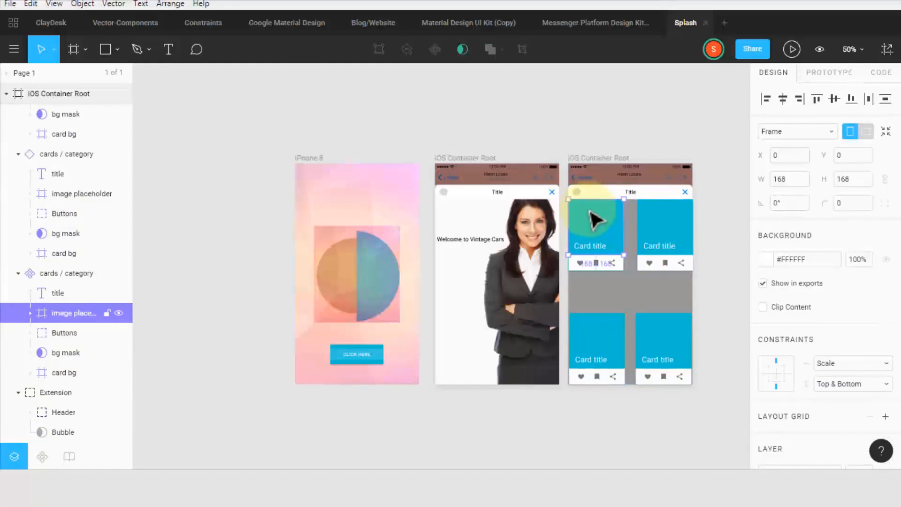
pyautogui.click(117, 50)
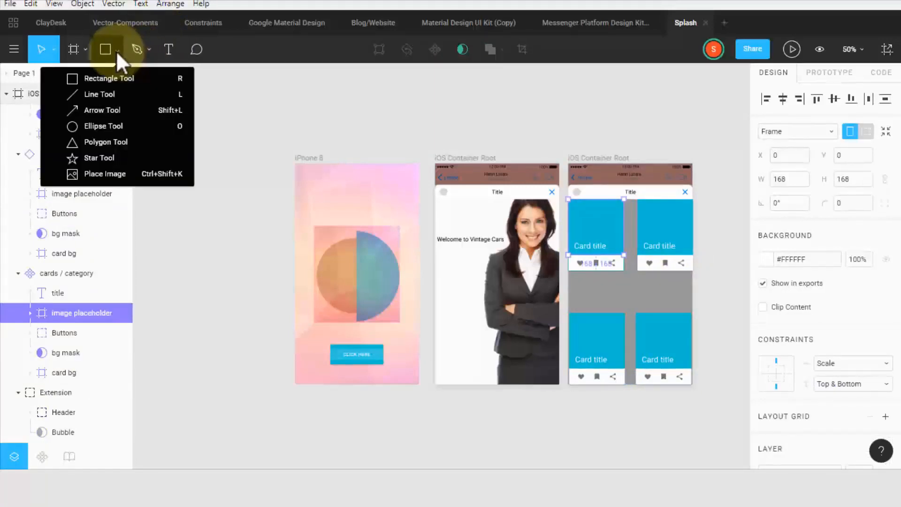
pyautogui.click(124, 170)
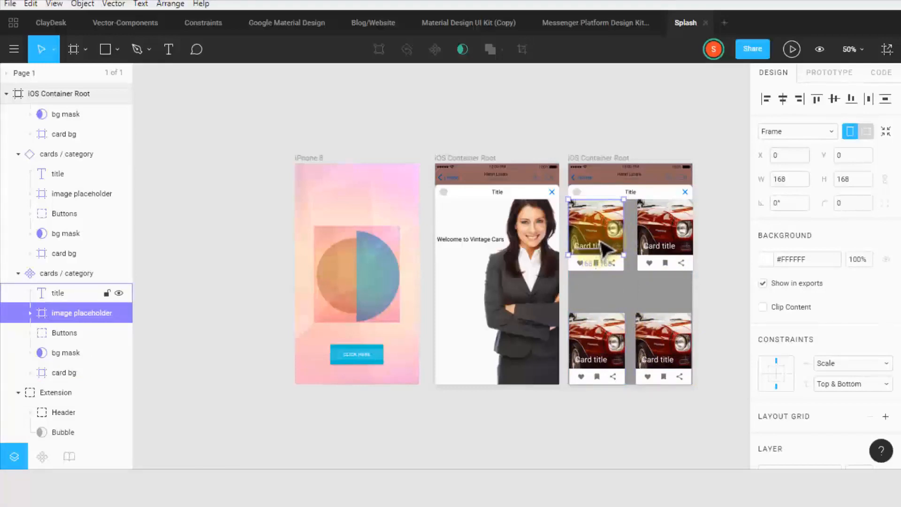
pyautogui.click(699, 271)
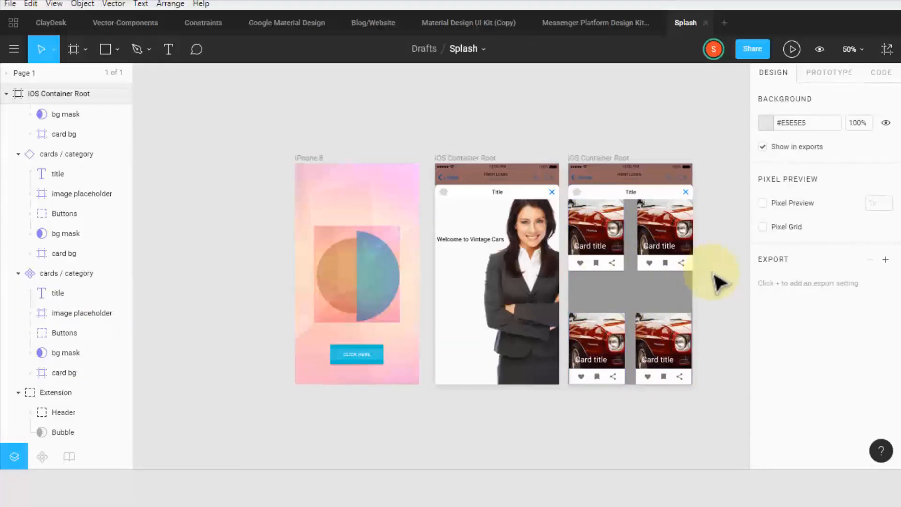
pyautogui.hotkey('shift', '0')
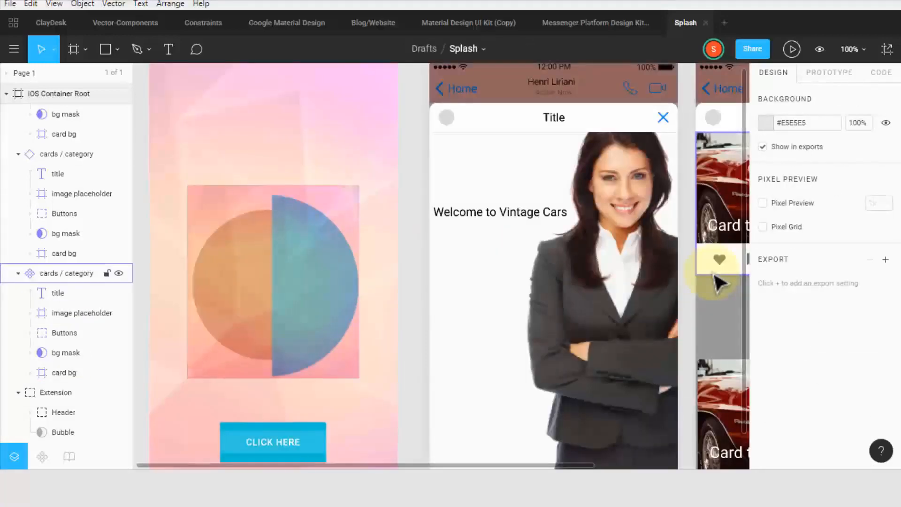
pyautogui.hscroll(10, 719, 261)
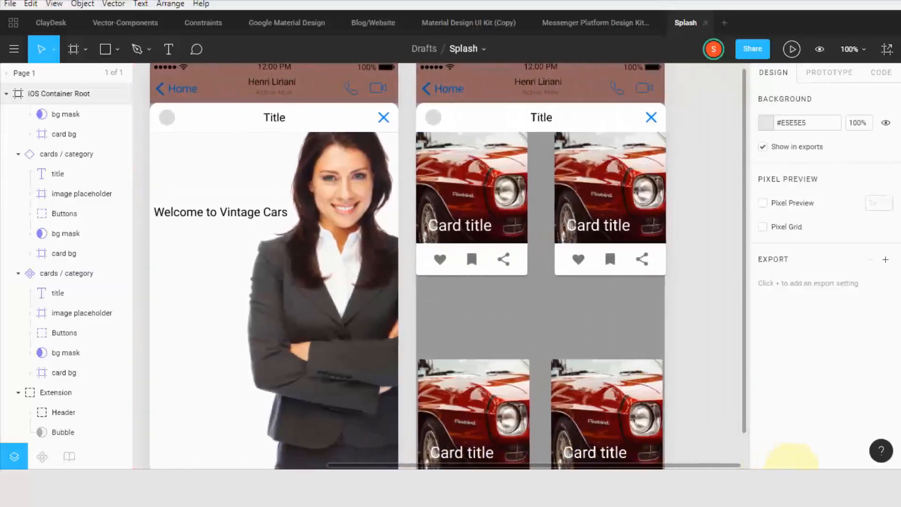
pyautogui.moveTo(792, 469); pyautogui.dragTo(777, 471)
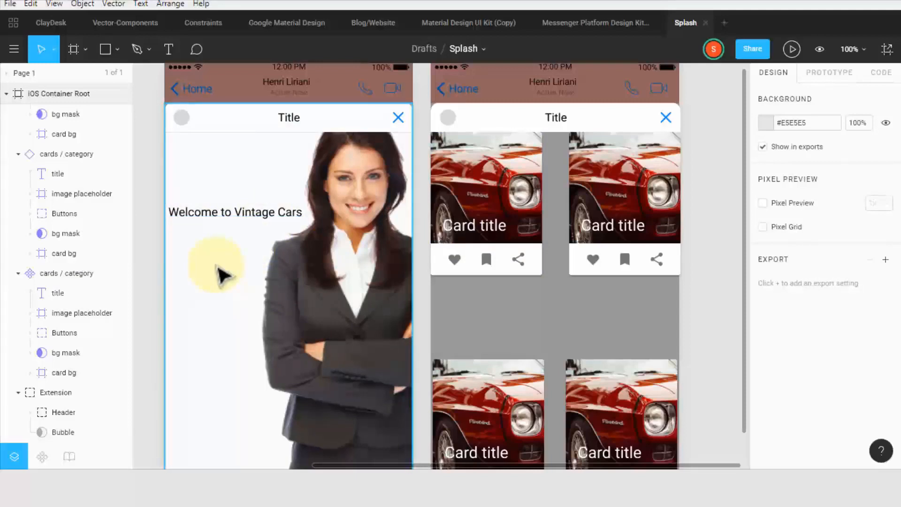
pyautogui.click(460, 22)
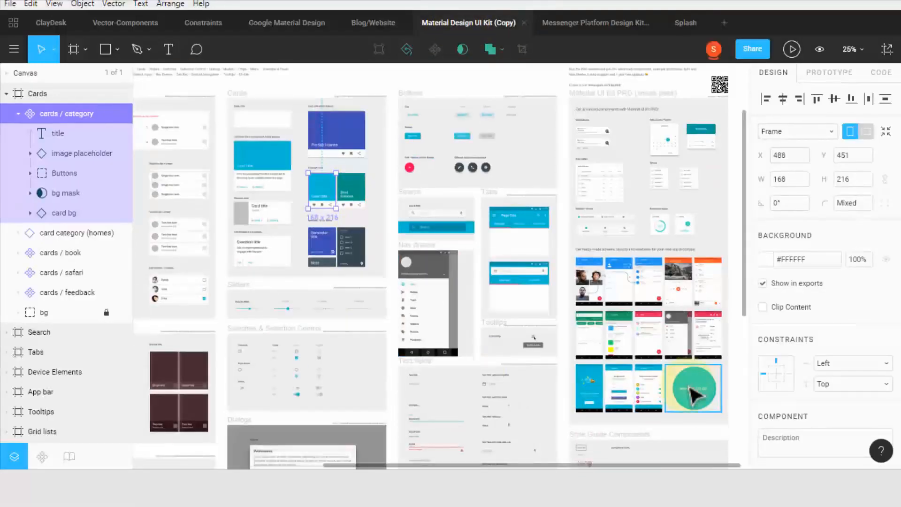
pyautogui.click(693, 394)
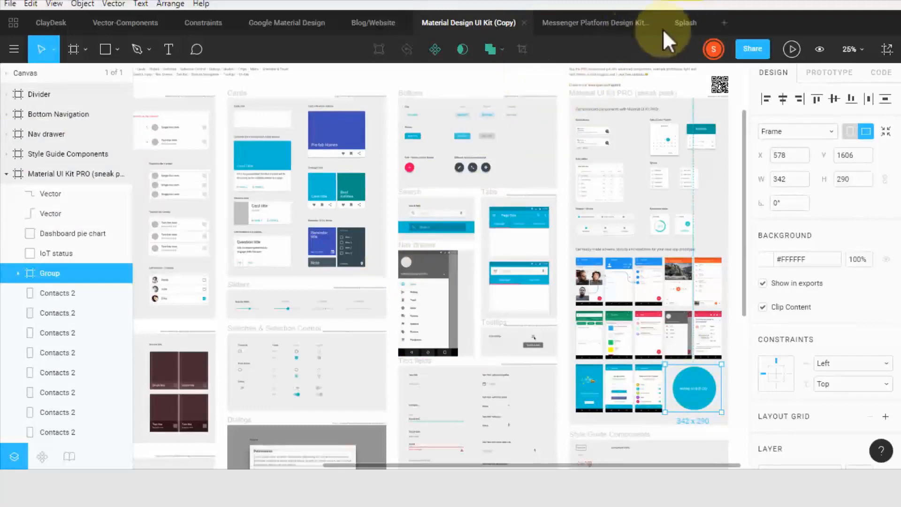
pyautogui.click(685, 23)
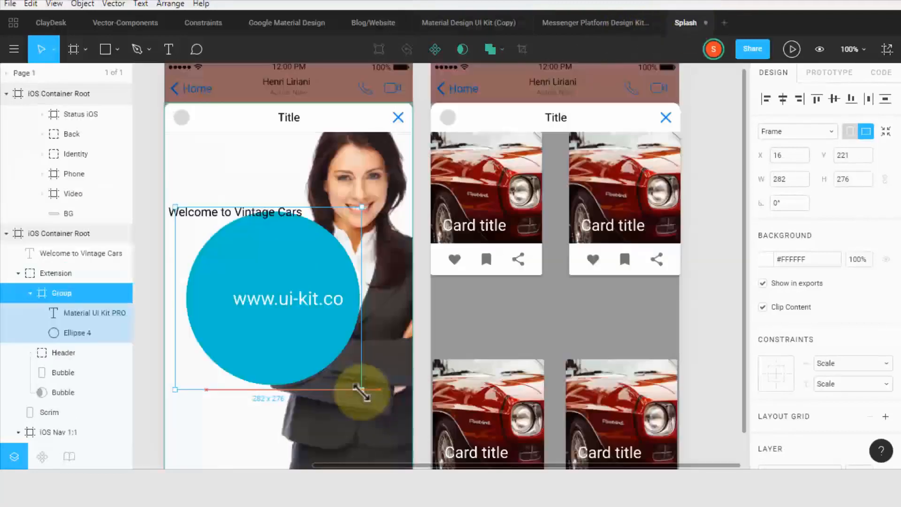
# Fill the circle on the welcome screen with the brown #916661 sampled from the screen's header bar
pyautogui.click(327, 322)
pyautogui.click(765, 368)
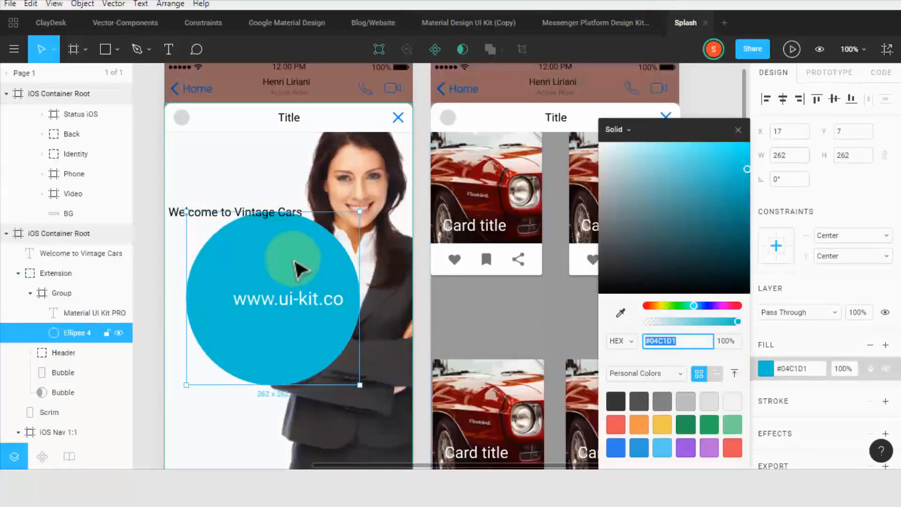
pyautogui.click(620, 312)
pyautogui.click(223, 101)
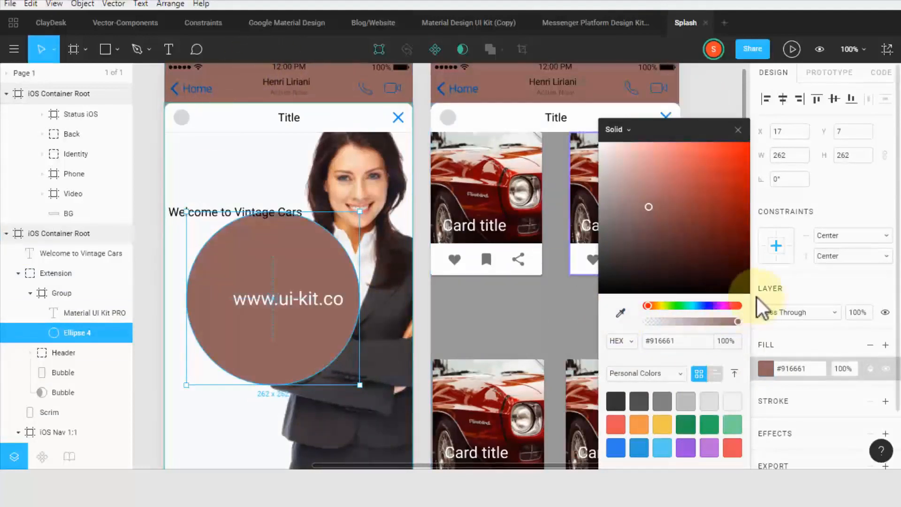
# Set the circle's width and height to 150
pyautogui.click(791, 156)
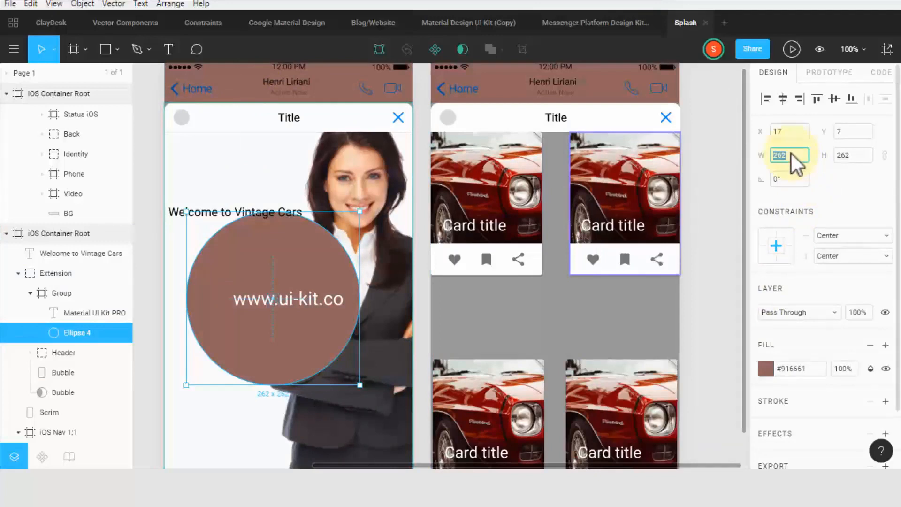
pyautogui.write('150')
pyautogui.press('Tab')
pyautogui.write('150')
pyautogui.press('Return')
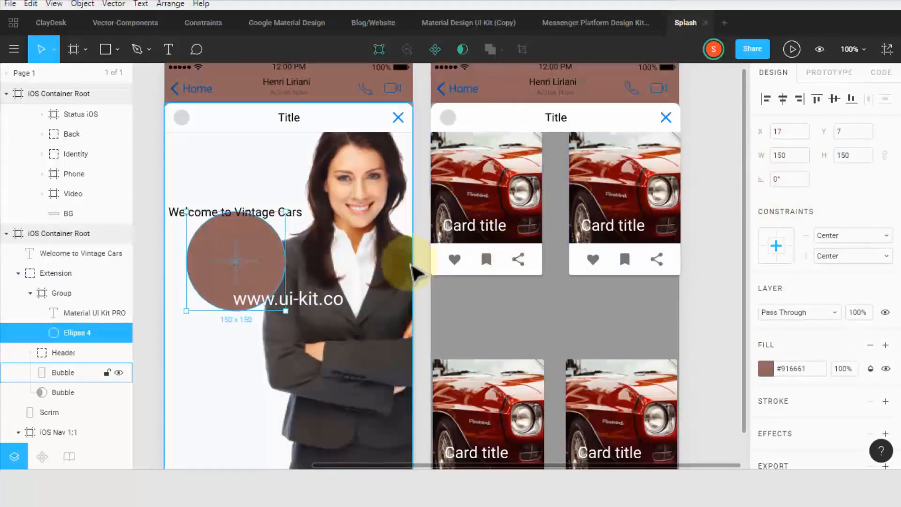
pyautogui.click(797, 156)
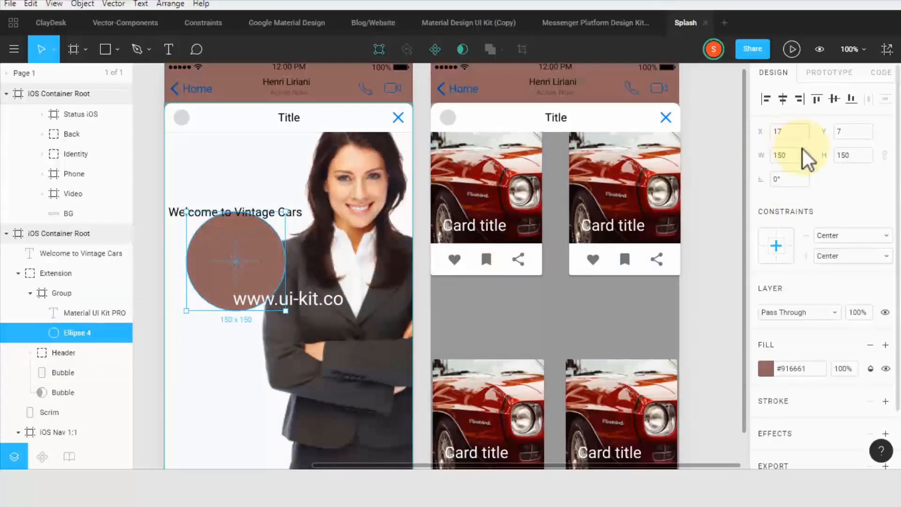
pyautogui.write('100')
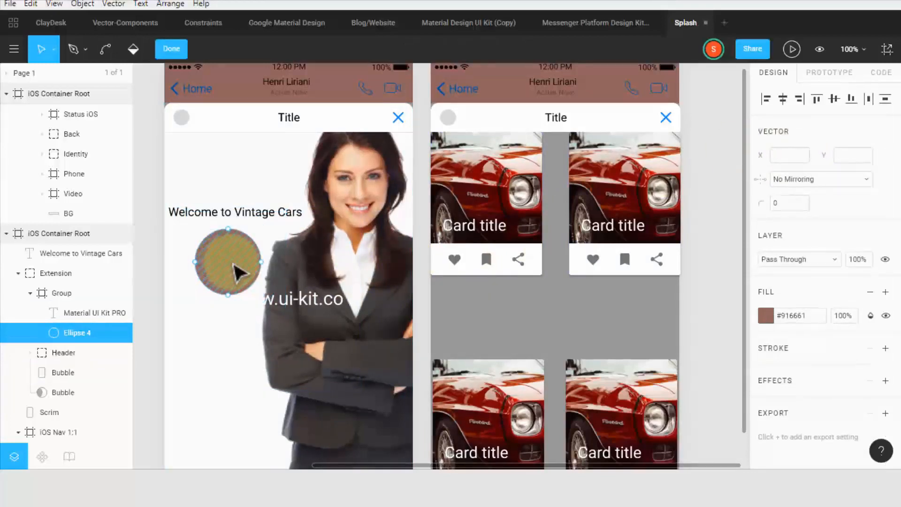
pyautogui.doubleClick(274, 304)
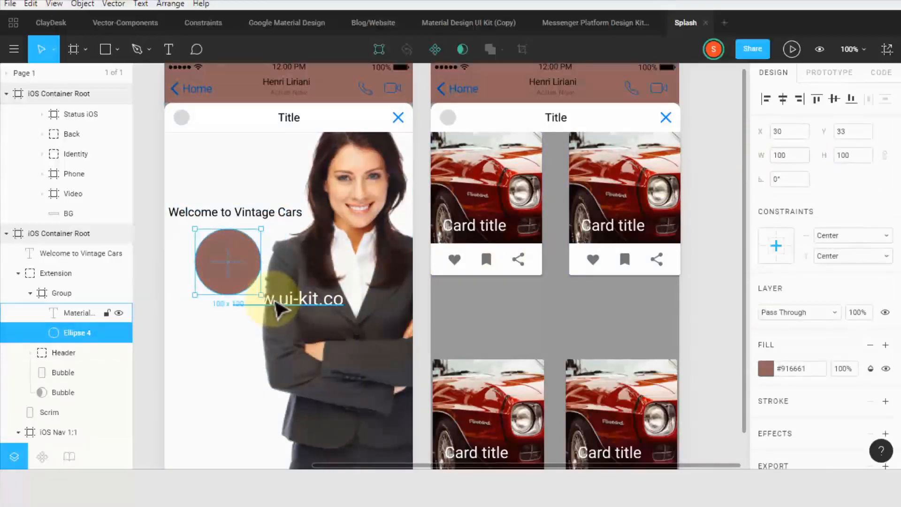
pyautogui.click(272, 303)
pyautogui.press('Delete')
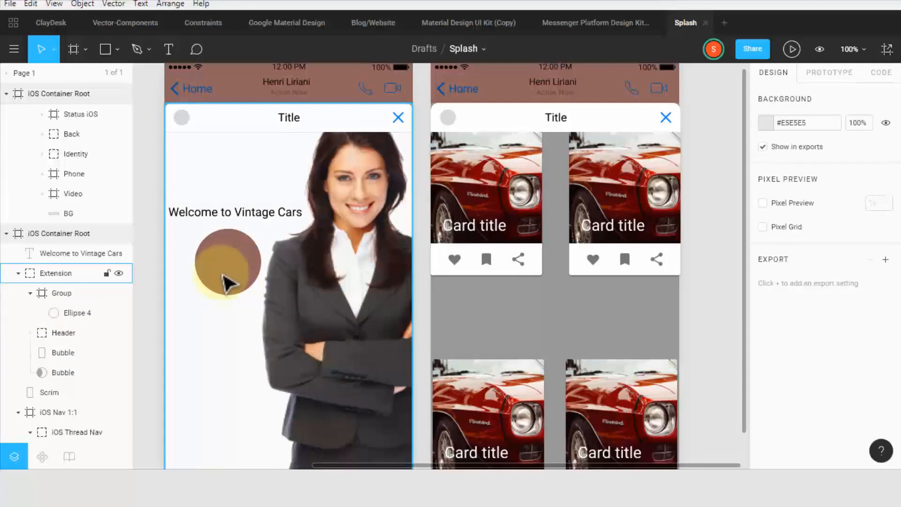
# Add the text "Click Here" inside the brown circle, centred horizontally and vertically
pyautogui.click(225, 274)
pyautogui.press('t')
pyautogui.moveTo(209, 247); pyautogui.dragTo(248, 268)
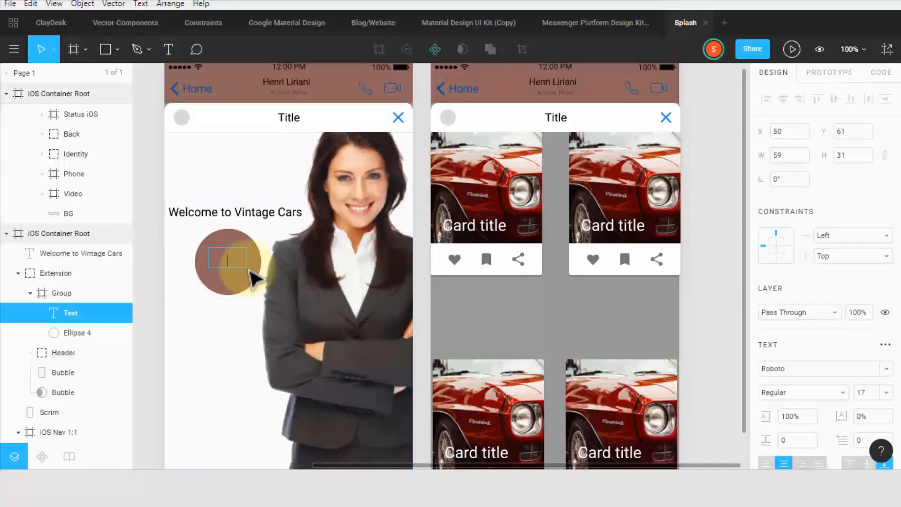
pyautogui.write('Click Here')
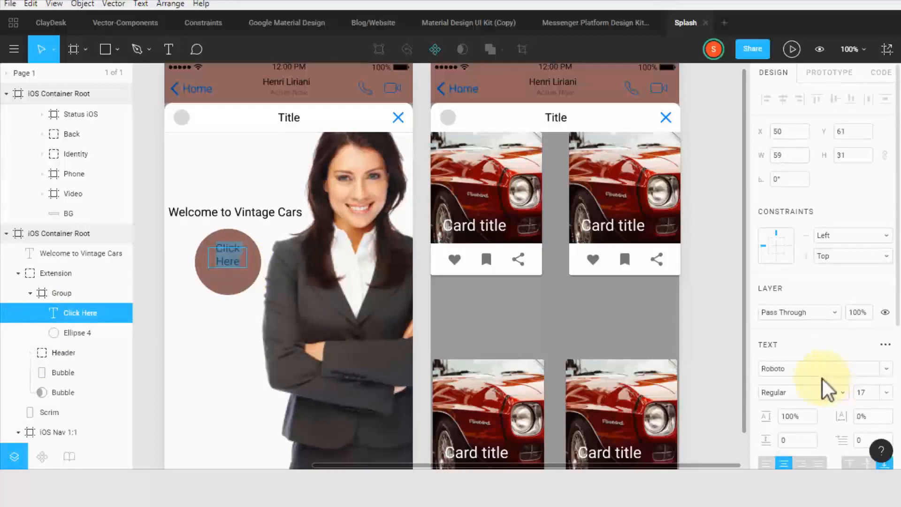
pyautogui.scroll(-5, 825, 387)
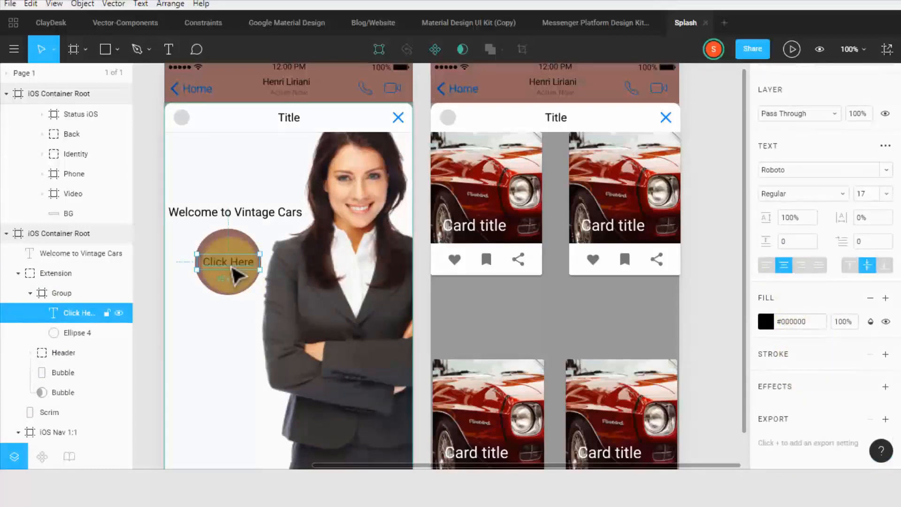
# Change the fill color of the "Click Here" text to light gray #F2F2F2
pyautogui.click(765, 321)
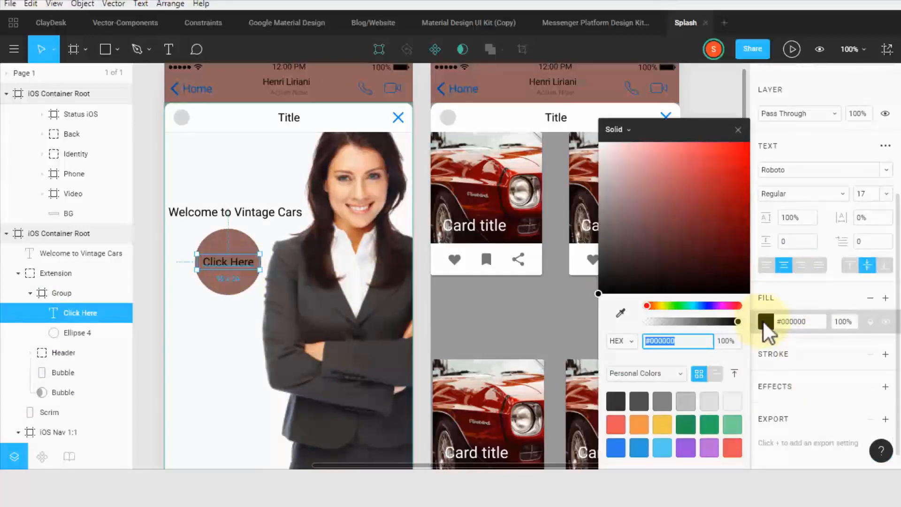
pyautogui.click(732, 401)
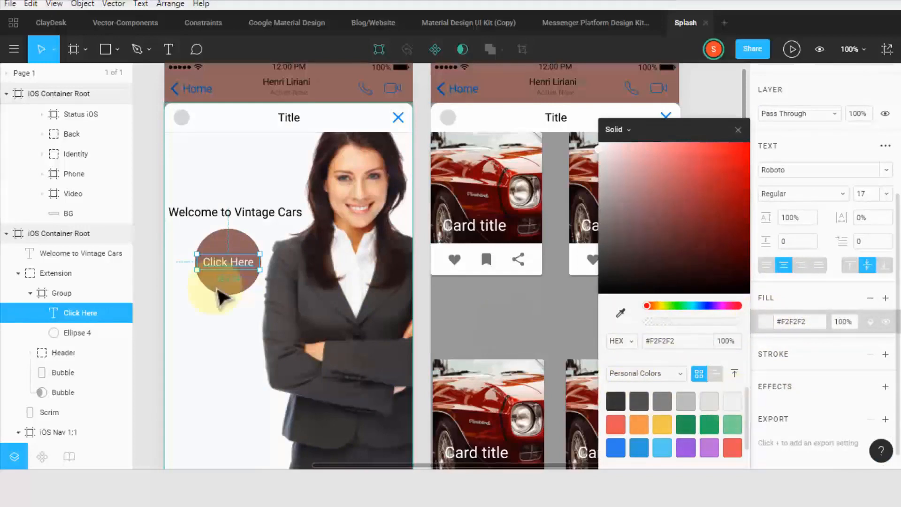
pyautogui.click(149, 328)
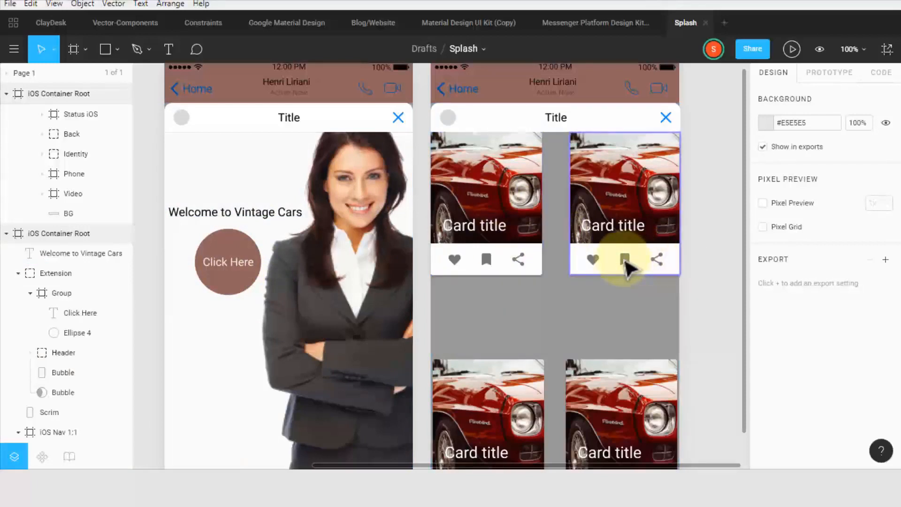
# Change the title of the master category card on the third screen to "Vintage"
pyautogui.click(577, 329)
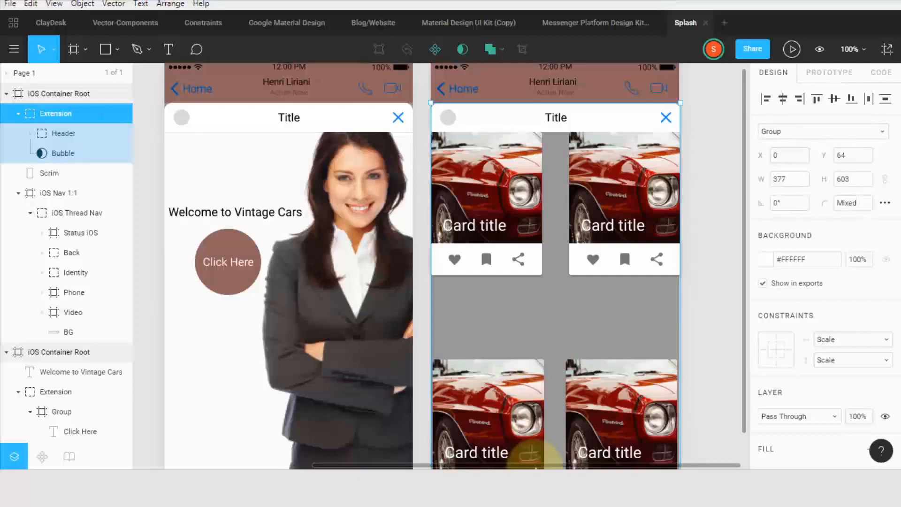
pyautogui.moveTo(514, 465); pyautogui.dragTo(566, 465)
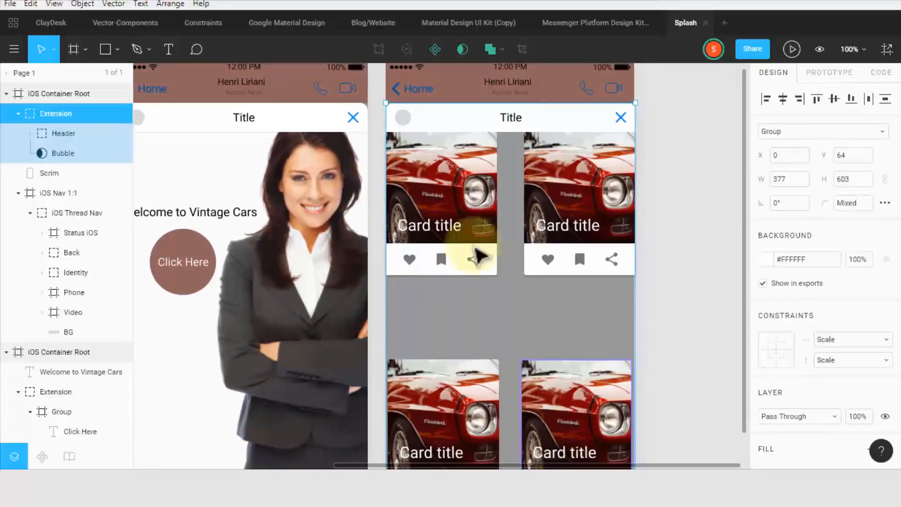
pyautogui.keyDown('ctrl'); pyautogui.click(428, 229); pyautogui.keyUp('ctrl')
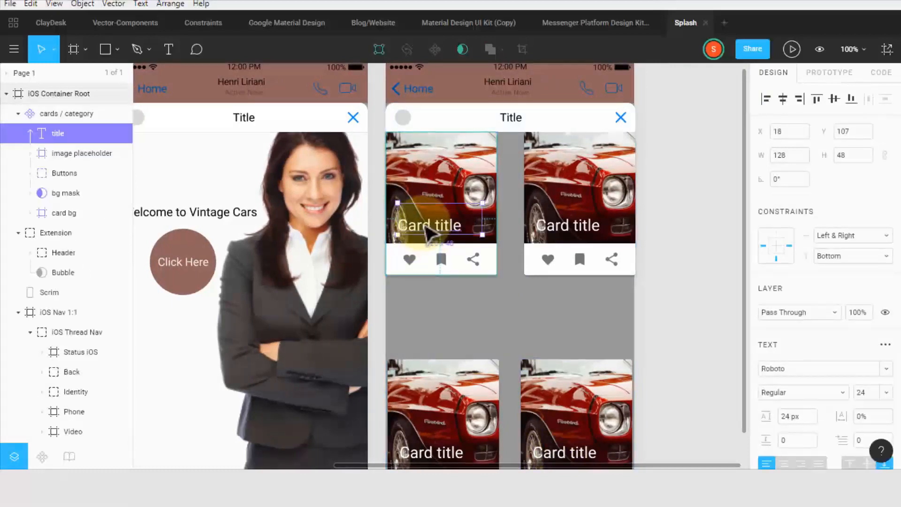
pyautogui.doubleClick(443, 225)
pyautogui.write('Vin')
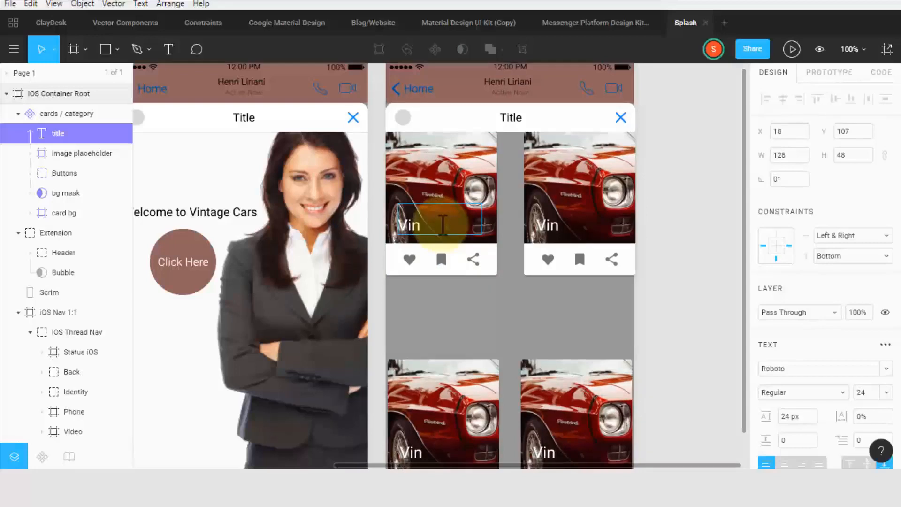
pyautogui.write('tage')
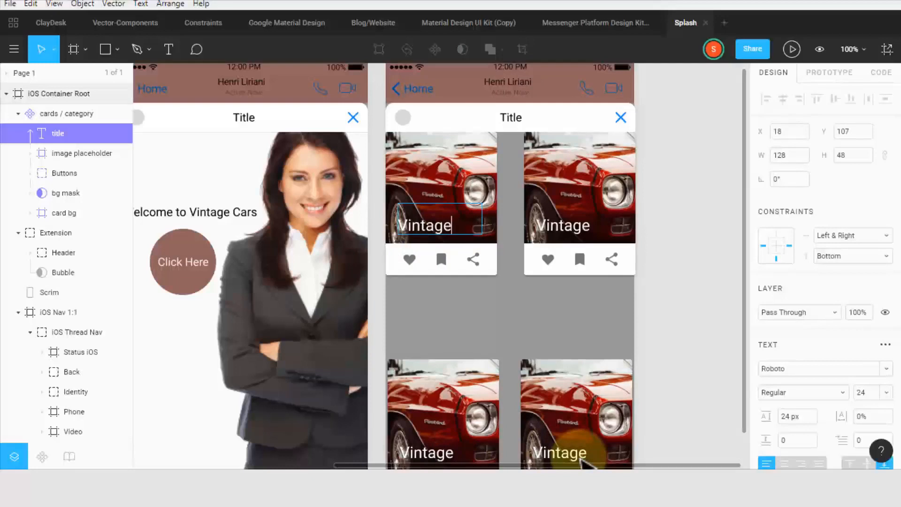
pyautogui.click(714, 296)
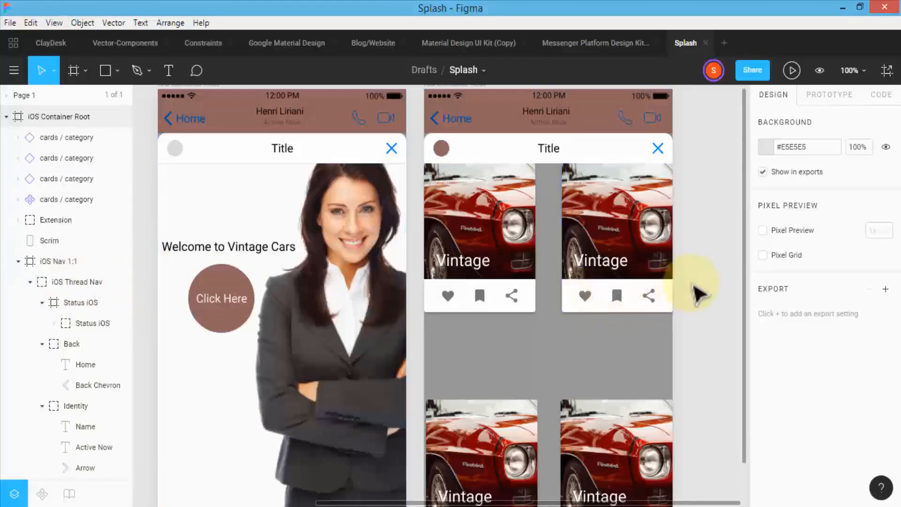
# Toggle the visibility of the third screen's Scrim layer to compare its effect, and leave the layer hidden
pyautogui.scroll(5, 699, 294)
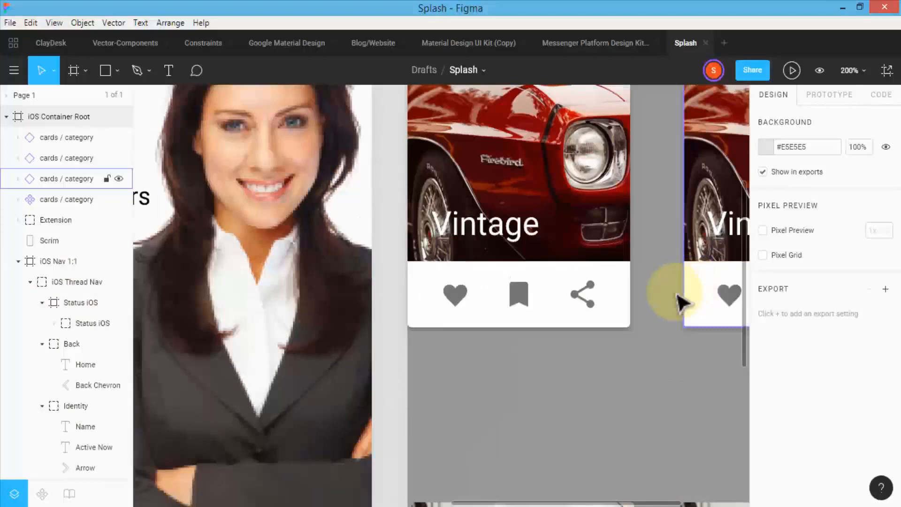
pyautogui.moveTo(628, 503); pyautogui.dragTo(670, 501)
pyautogui.scroll(5, 471, 321)
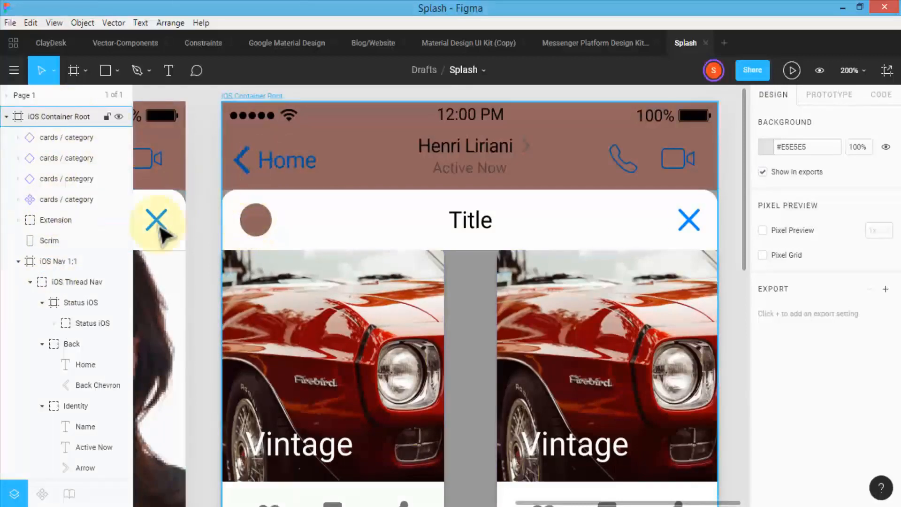
pyautogui.click(52, 243)
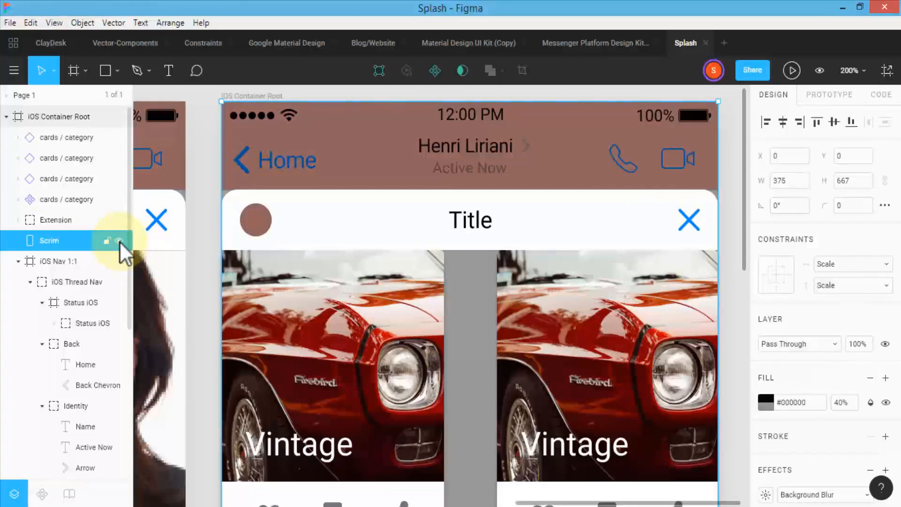
pyautogui.click(118, 240)
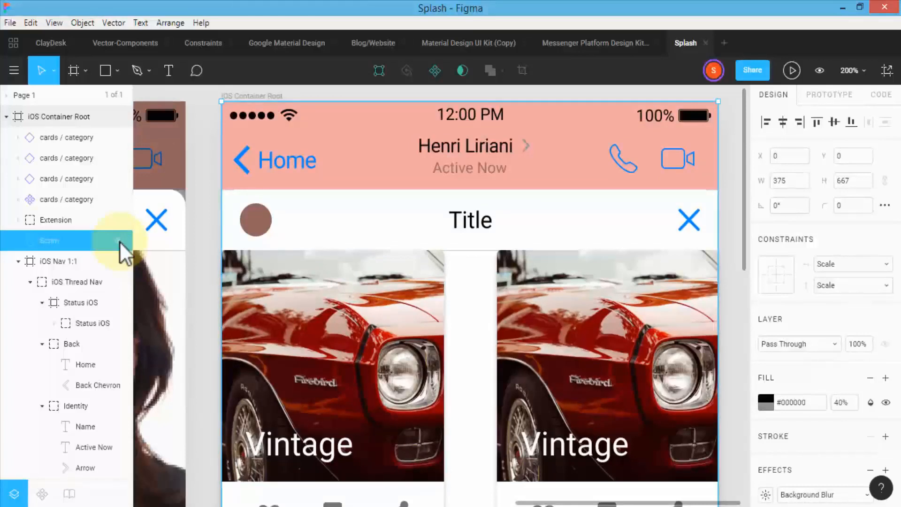
pyautogui.click(119, 240)
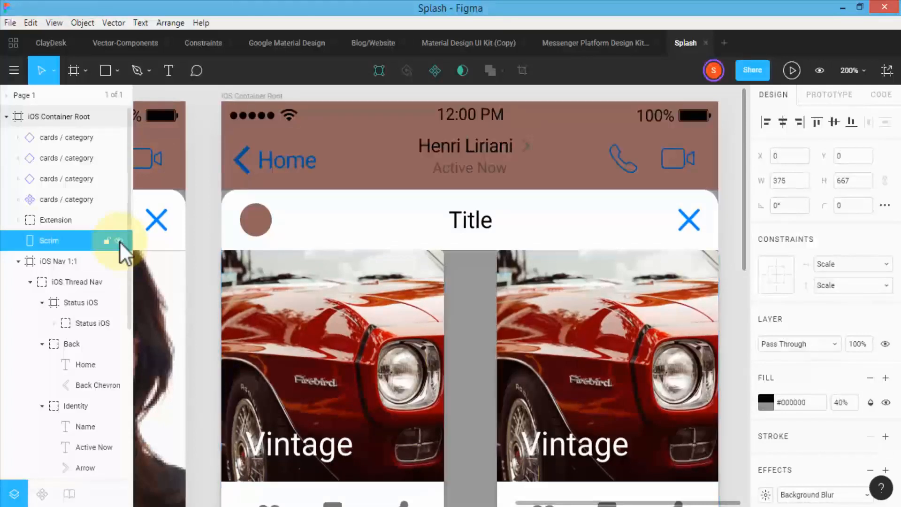
pyautogui.click(119, 241)
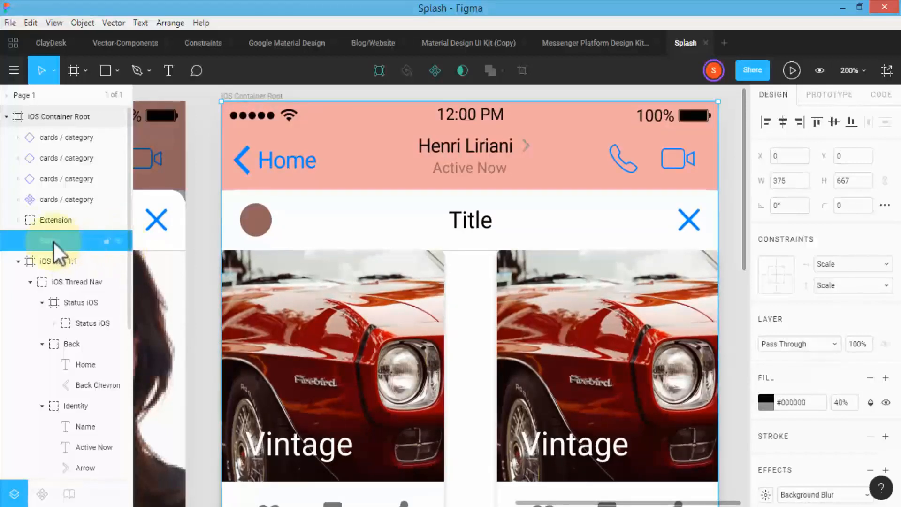
pyautogui.click(119, 240)
pyautogui.click(119, 241)
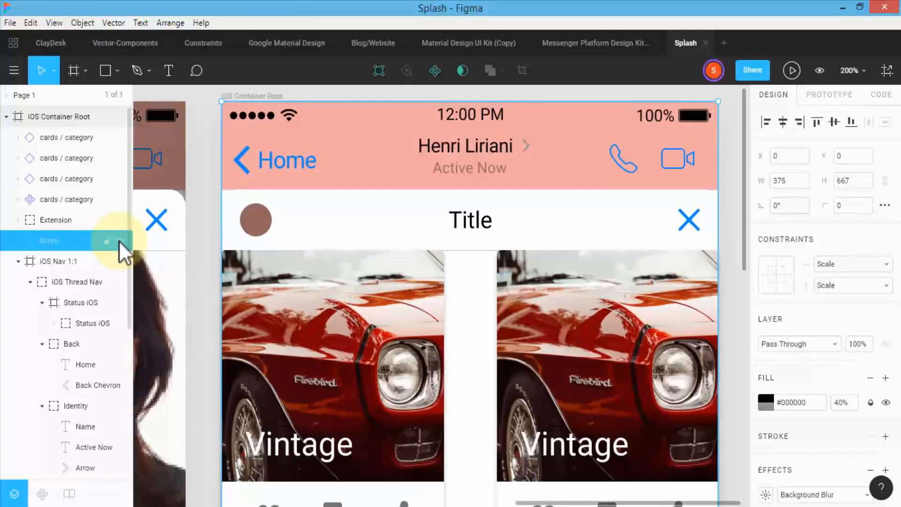
pyautogui.click(119, 240)
pyautogui.click(119, 240)
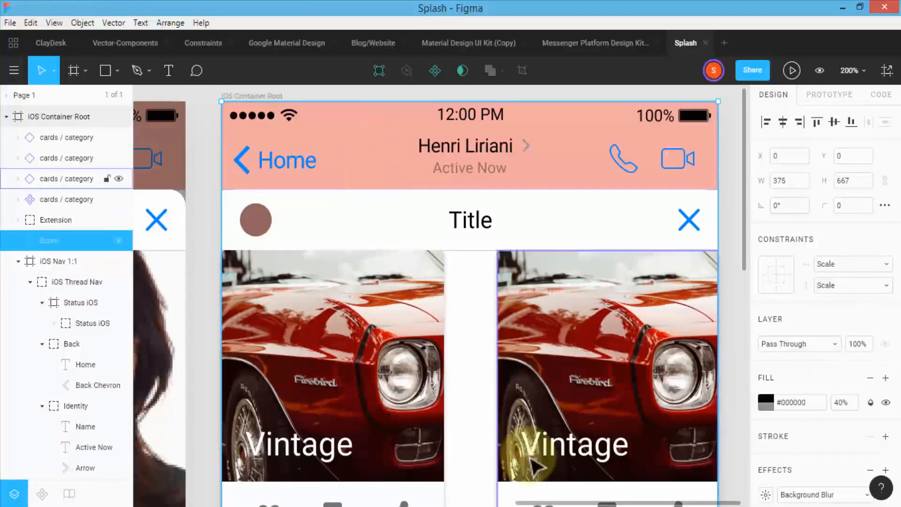
pyautogui.moveTo(539, 502); pyautogui.dragTo(364, 501)
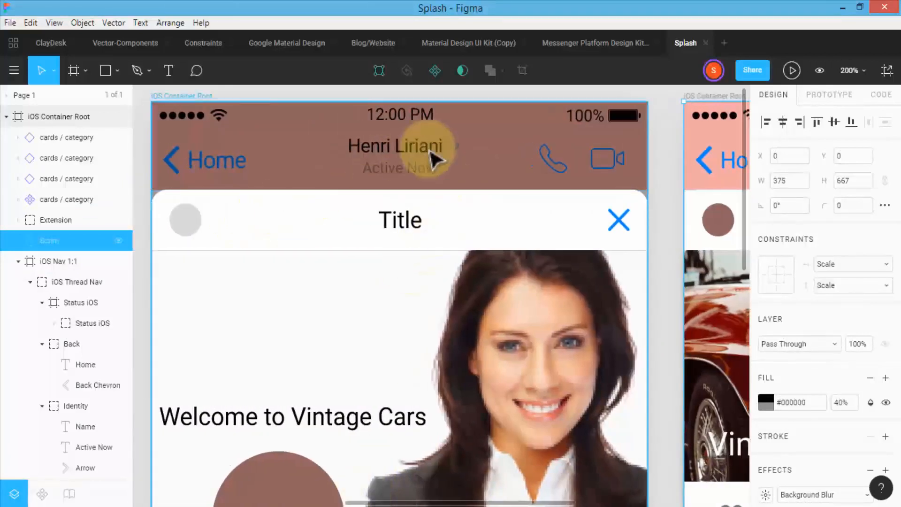
# Hide the Scrim layer of the second, welcome screen
pyautogui.click(490, 173)
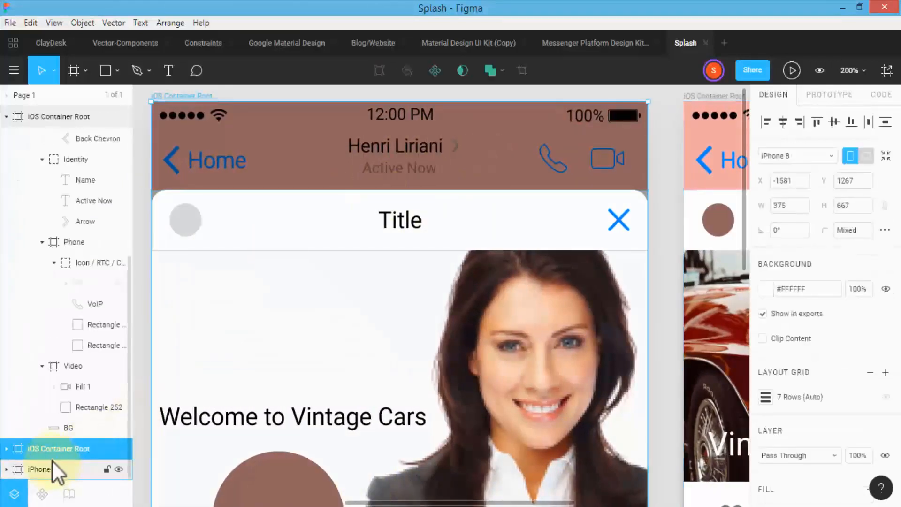
pyautogui.click(7, 450)
pyautogui.scroll(-7, 38, 398)
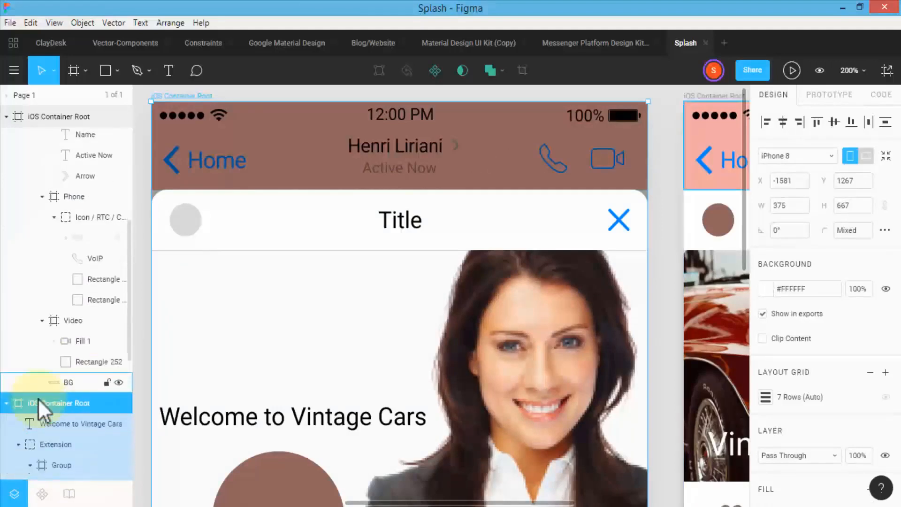
pyautogui.click(53, 289)
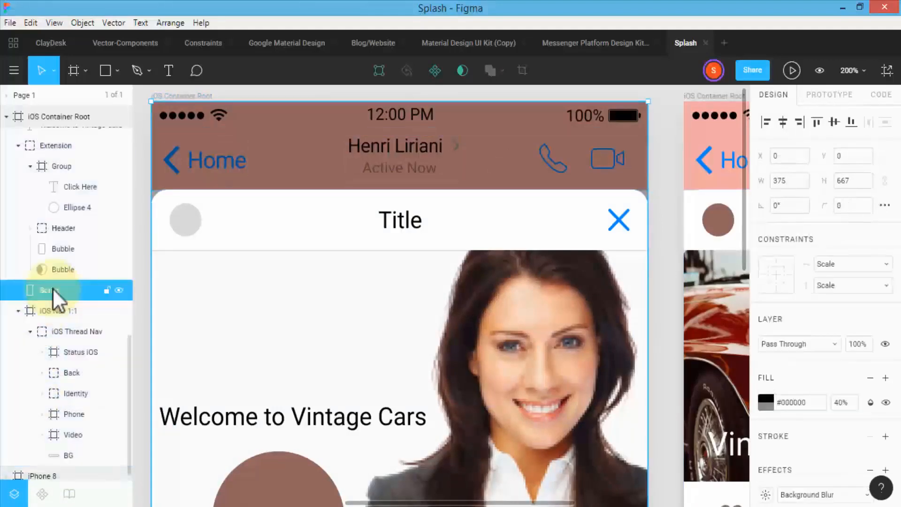
pyautogui.click(118, 289)
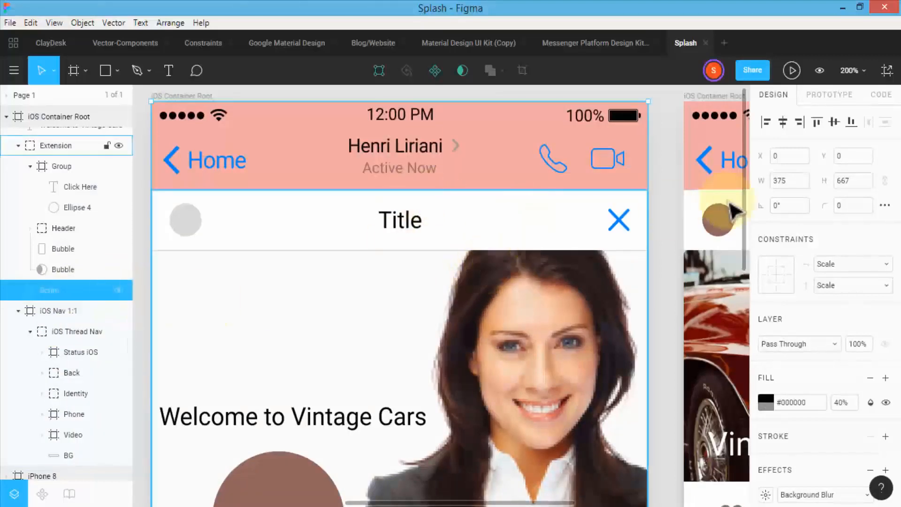
# Try the splash background's pink #FED3DF and the blue #2F80ED as the welcome screen's Scrim fill, and undo both changes
pyautogui.moveTo(523, 503); pyautogui.dragTo(399, 501)
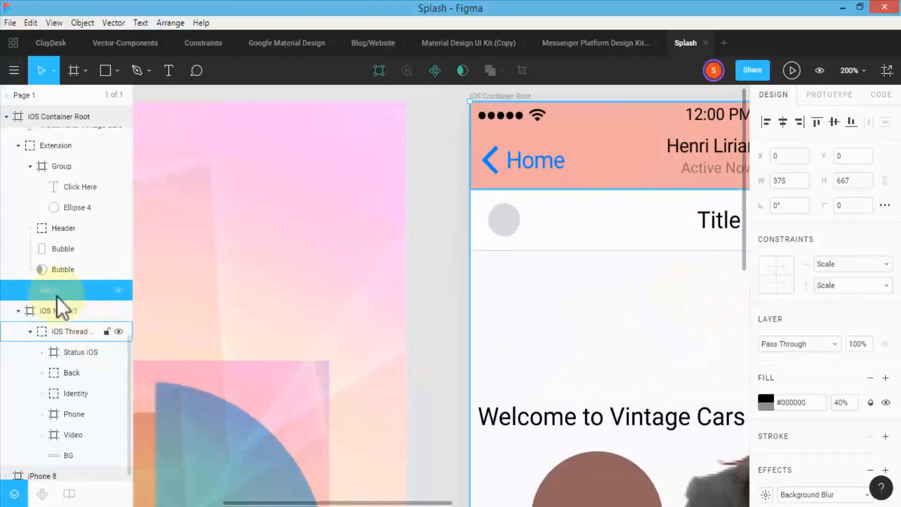
pyautogui.click(766, 403)
pyautogui.click(620, 345)
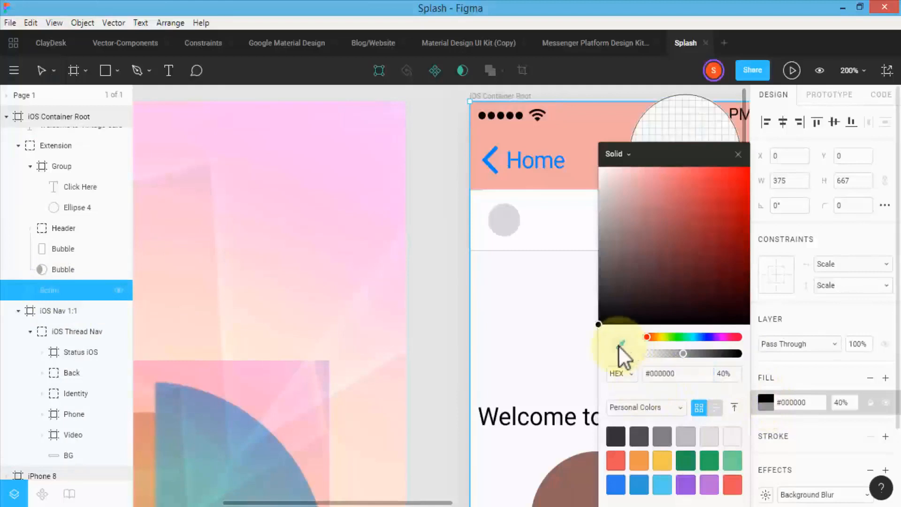
pyautogui.click(307, 266)
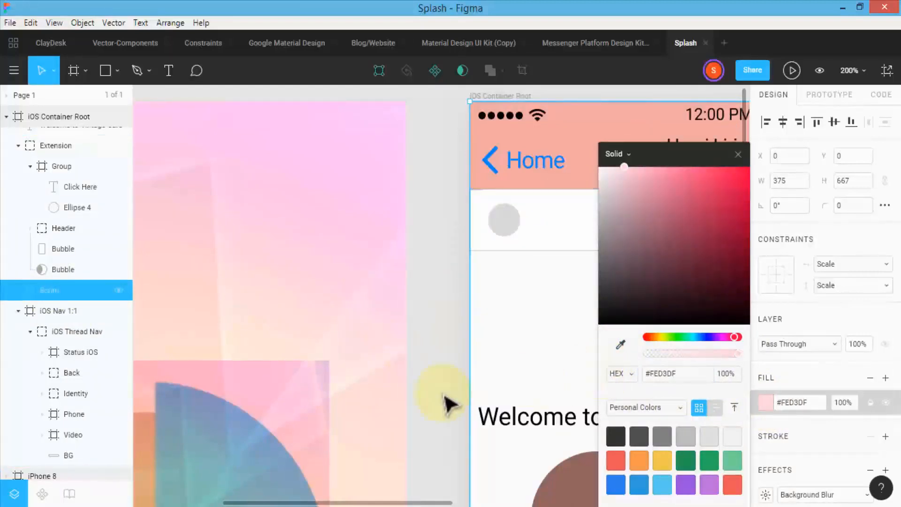
pyautogui.click(617, 484)
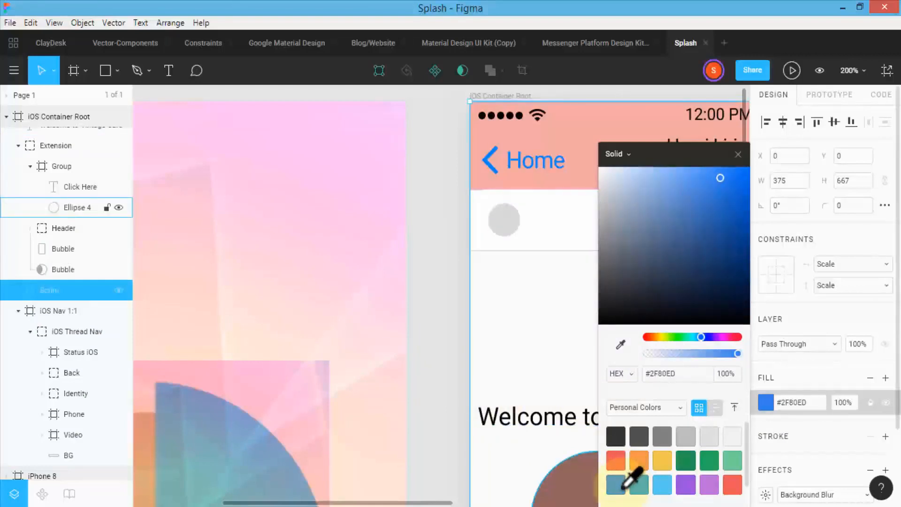
pyautogui.hotkey('ctrl', 'z')
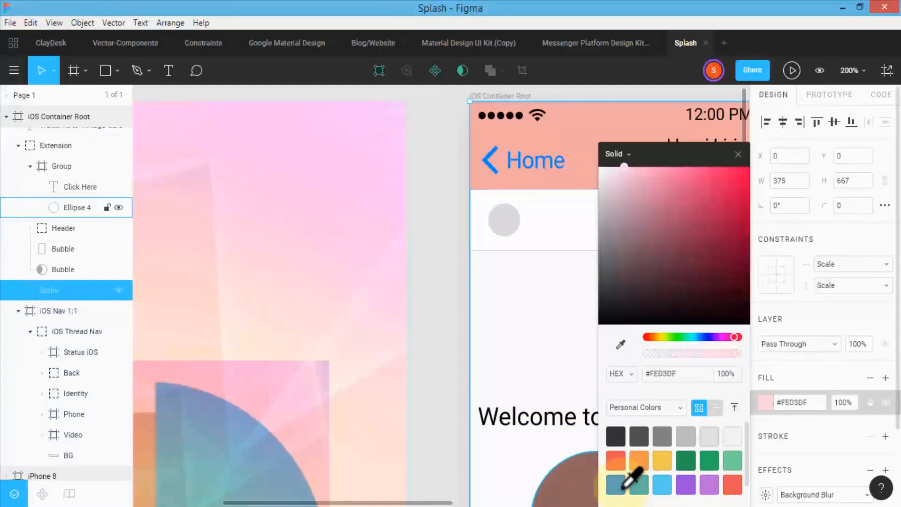
pyautogui.hotkey('ctrl', 'z')
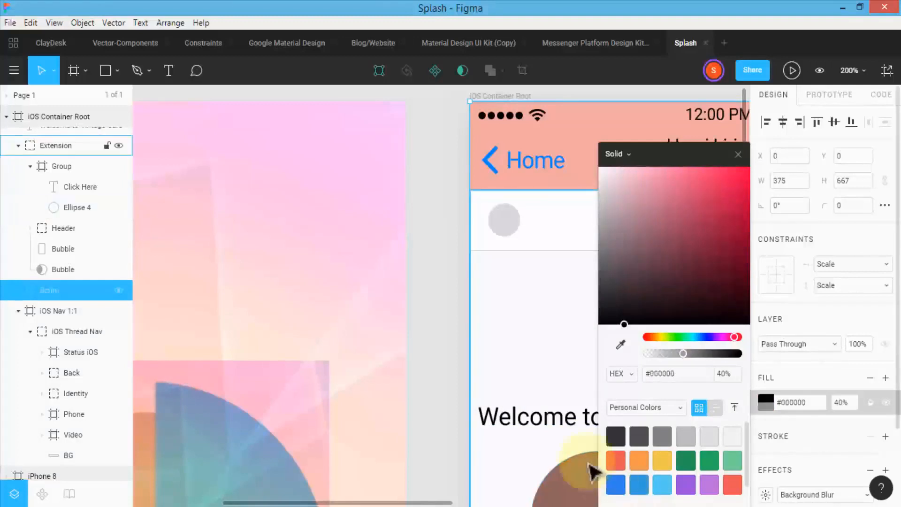
pyautogui.click(434, 289)
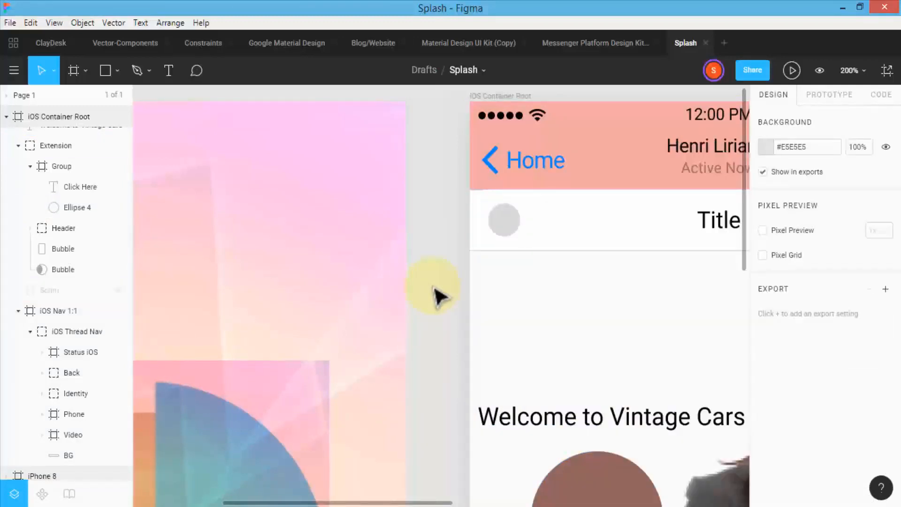
# Examine the spacing and alignment of the four Vintage category cards on the third screen
pyautogui.moveTo(413, 501); pyautogui.dragTo(724, 501)
pyautogui.click(619, 336)
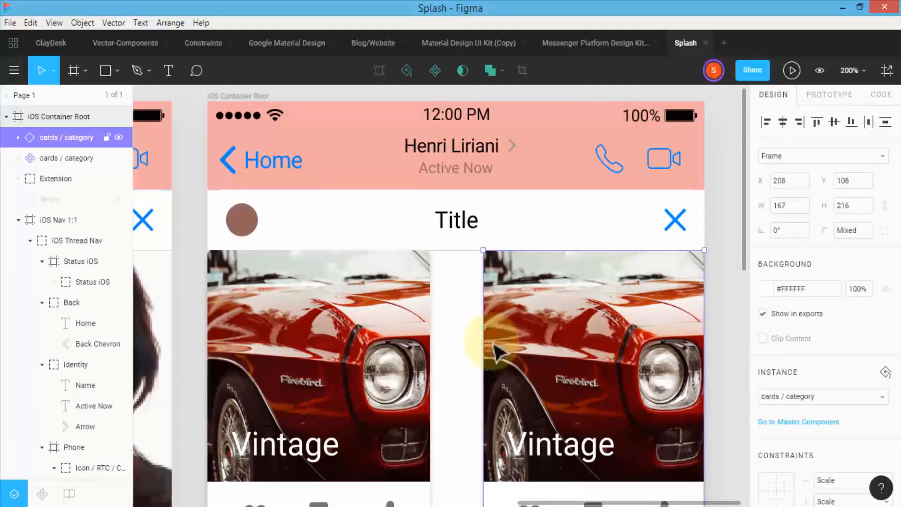
pyautogui.press('alt')
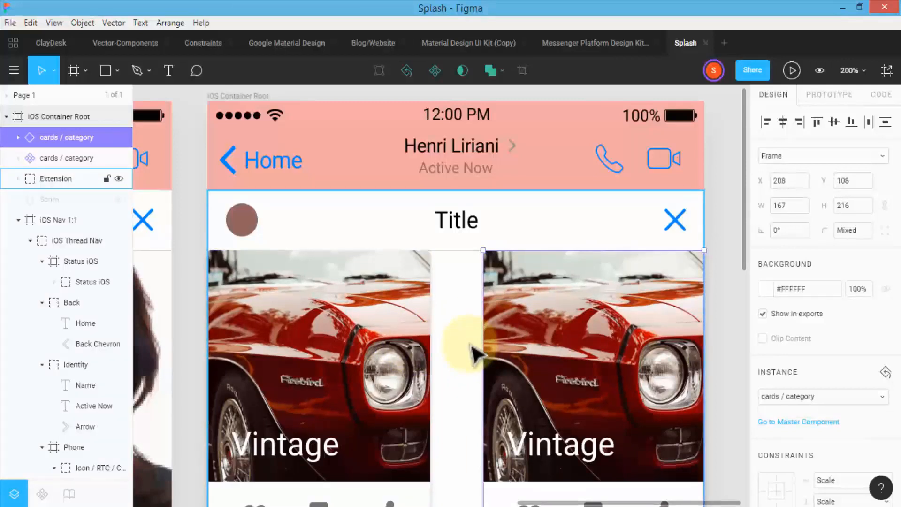
pyautogui.press('alt')
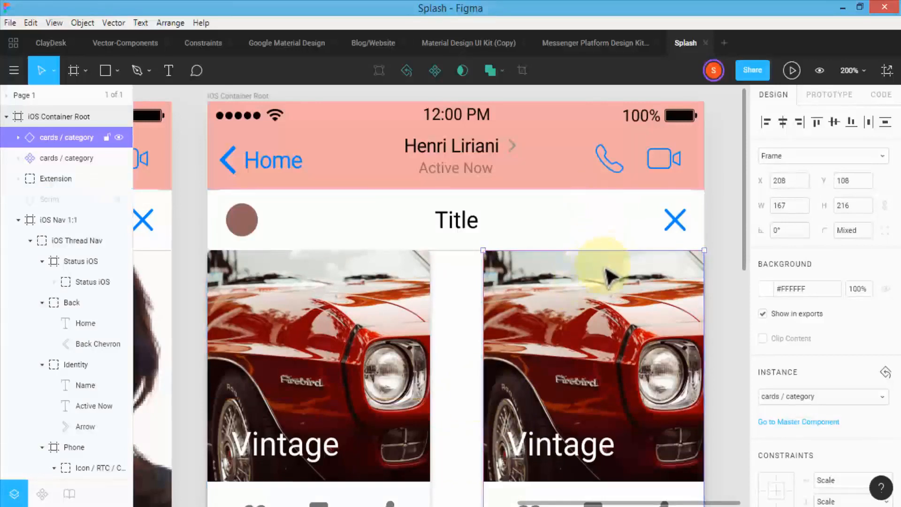
pyautogui.scroll(-1, 481, 312)
pyautogui.scroll(-5, 481, 312)
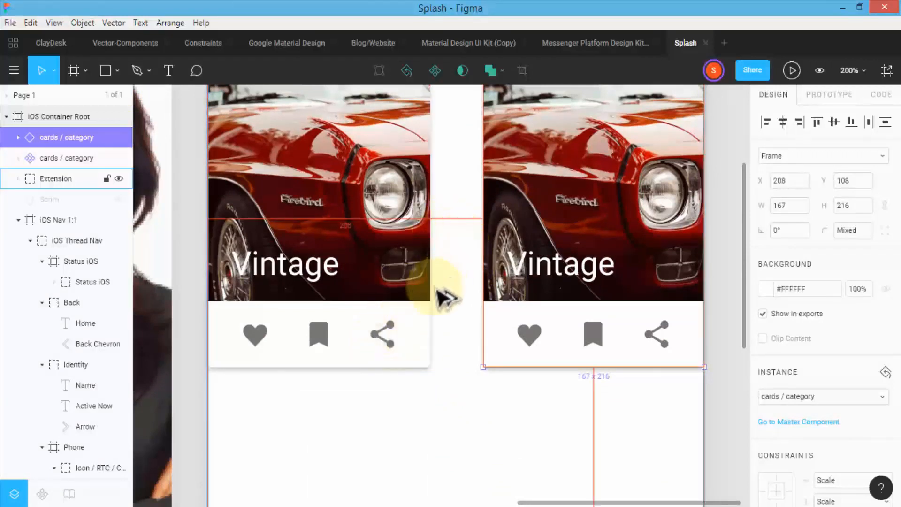
pyautogui.scroll(-3, 497, 381)
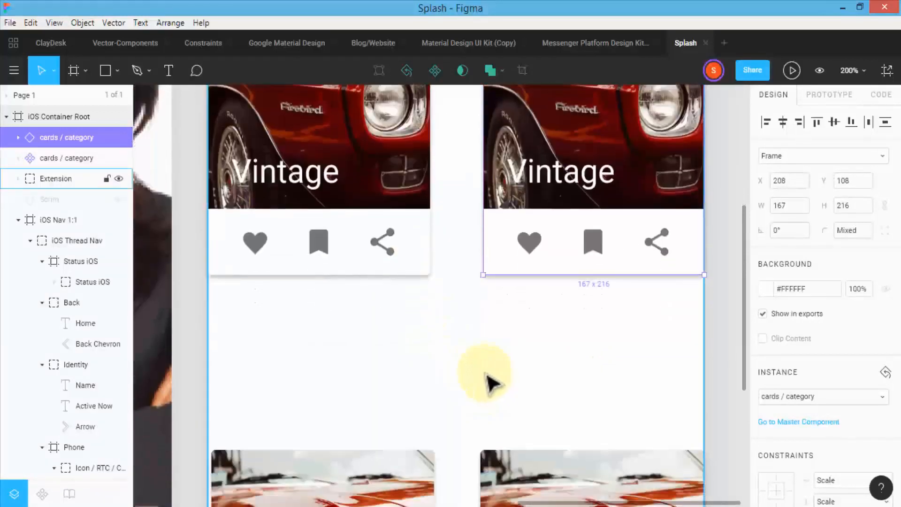
pyautogui.scroll(-6, 488, 382)
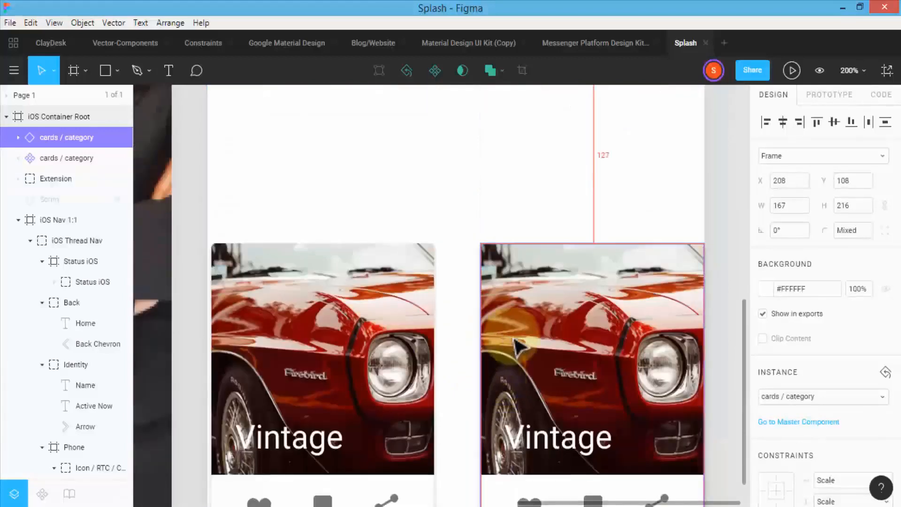
pyautogui.scroll(-3, 463, 349)
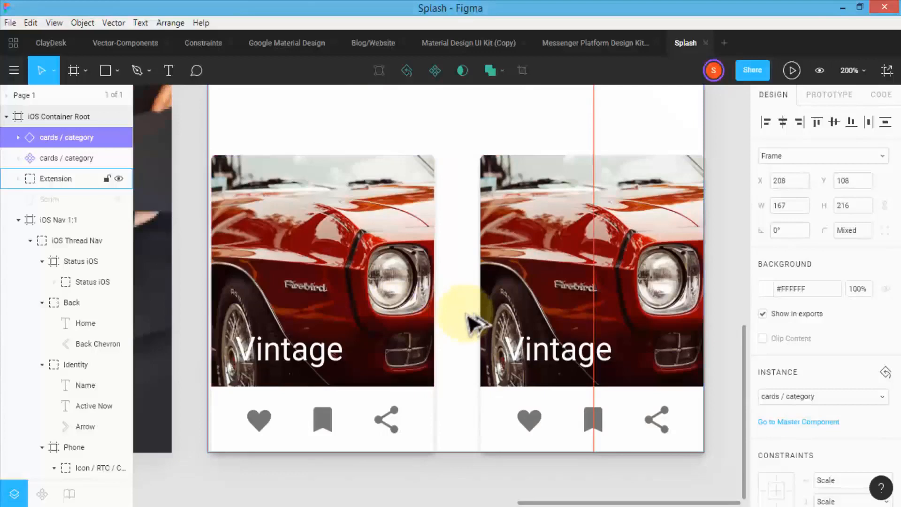
# Inspect the CSS code of the third screen's Extension group and its lower-right Vintage card
pyautogui.click(544, 303)
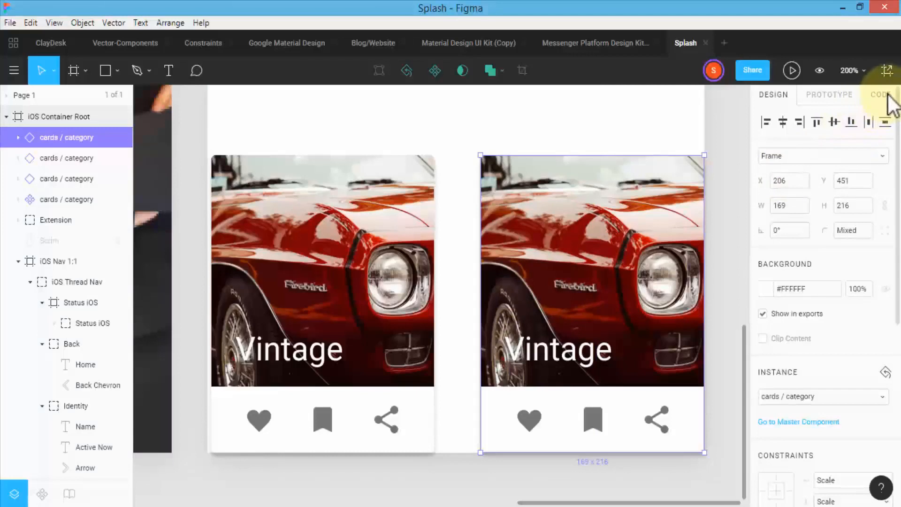
pyautogui.click(882, 96)
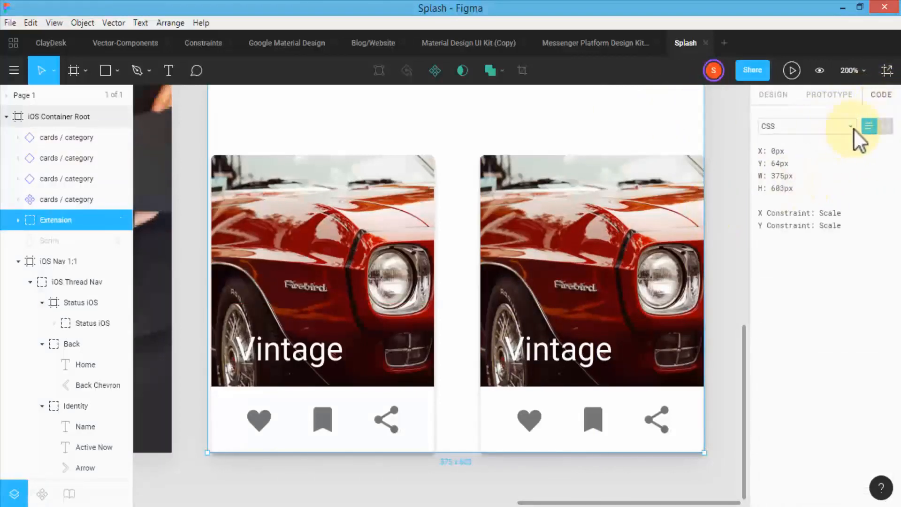
pyautogui.click(886, 126)
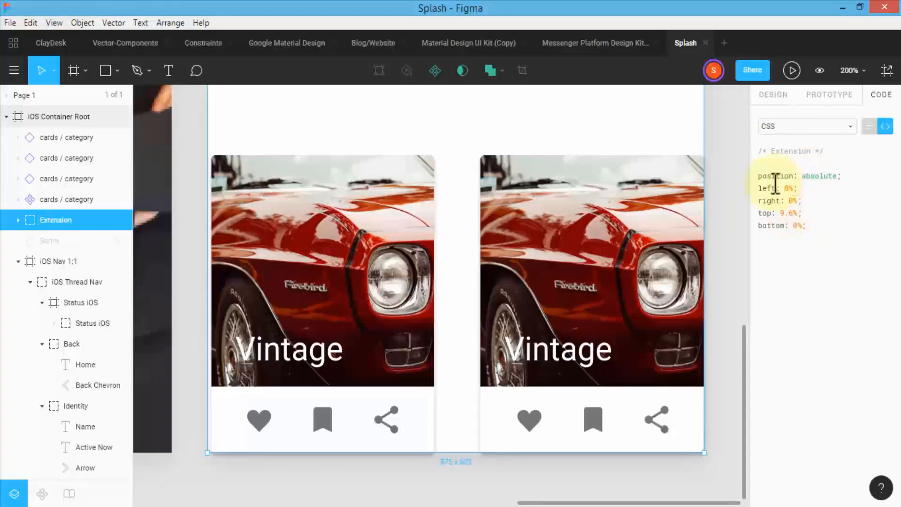
pyautogui.click(599, 336)
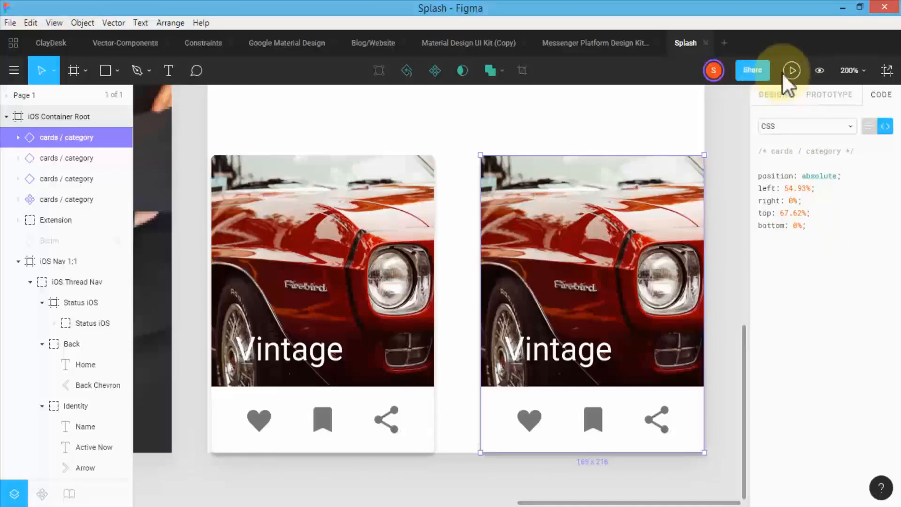
# Review the file's sharing options and the invitation permission choices, and close the dialog
pyautogui.click(751, 72)
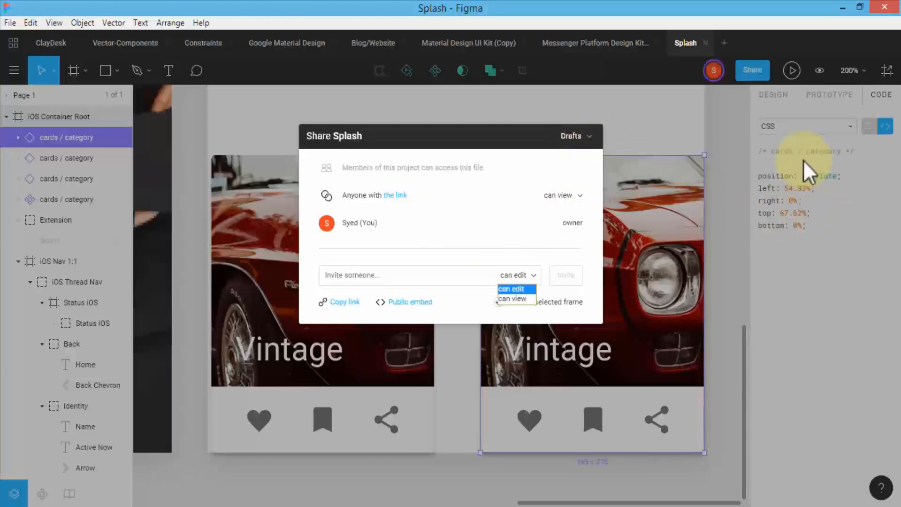
pyautogui.click(806, 254)
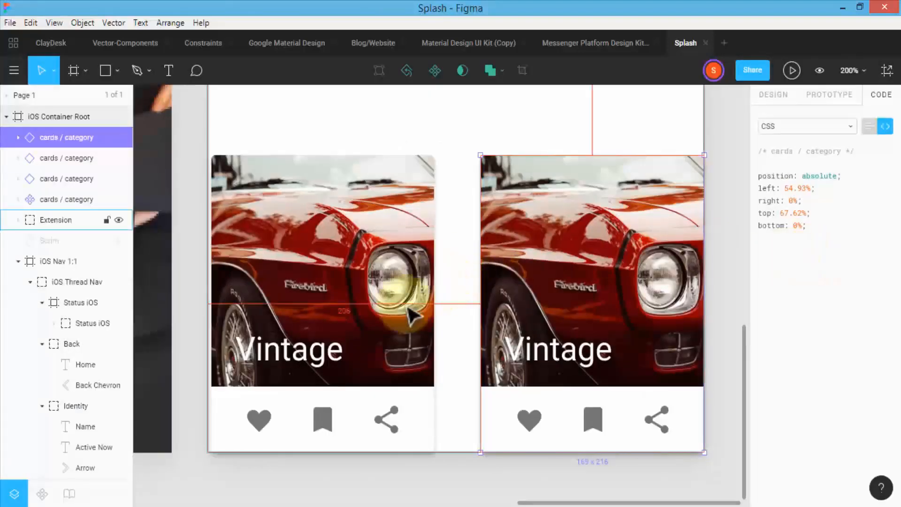
# Inspect the CSS properties of the Home text in the third screen's navigation bar
pyautogui.scroll(1, 410, 315)
pyautogui.scroll(10, 412, 324)
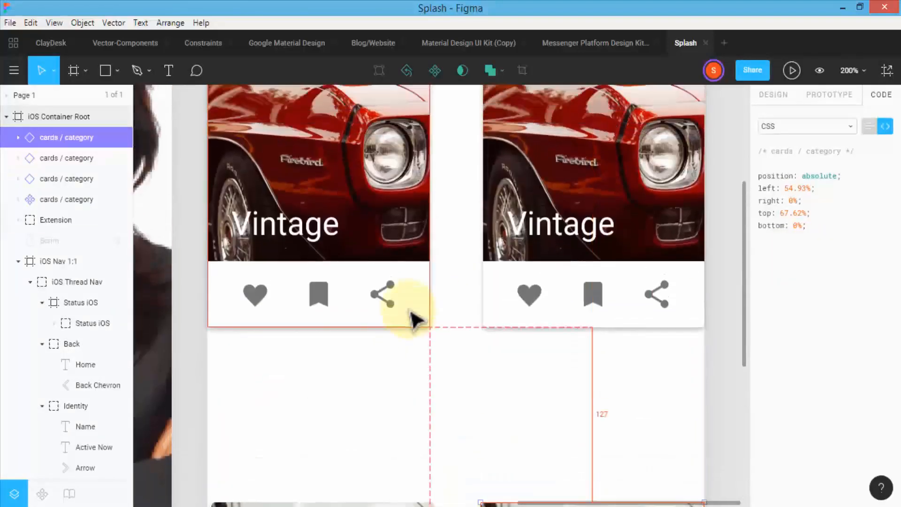
pyautogui.scroll(10, 412, 319)
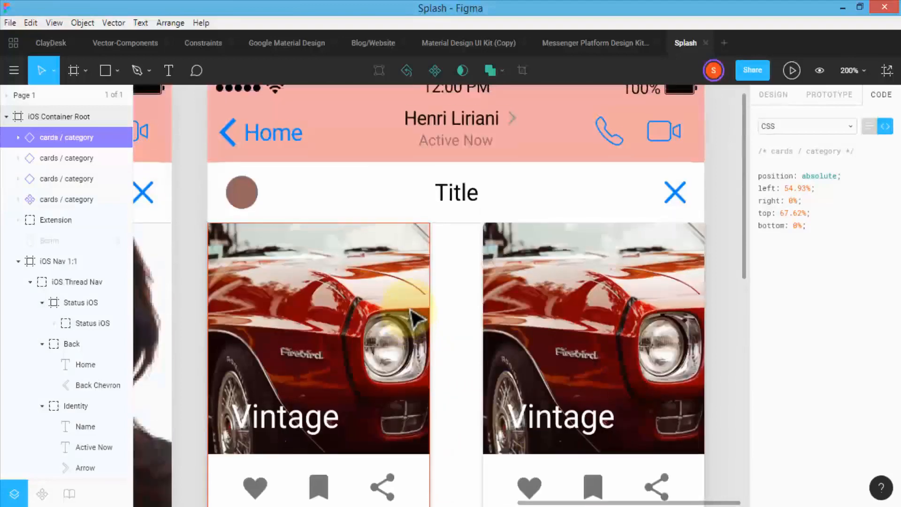
pyautogui.scroll(2, 409, 315)
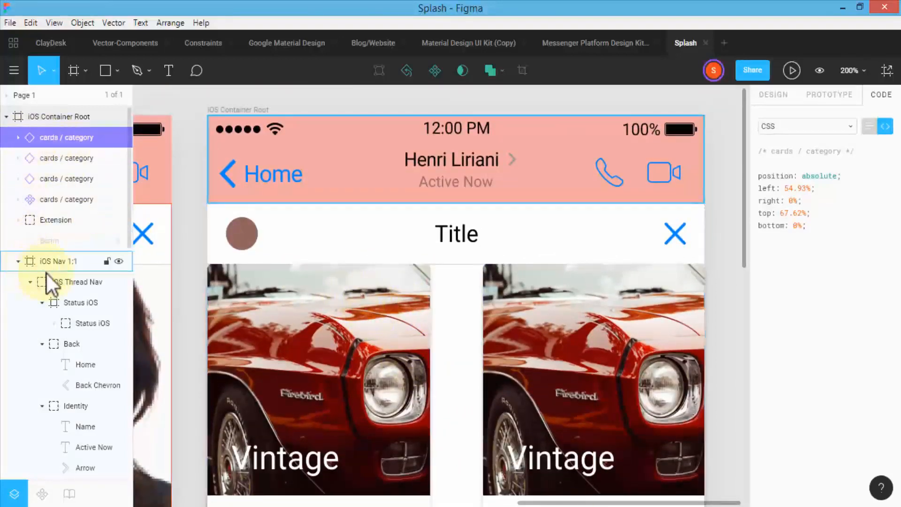
pyautogui.click(260, 174)
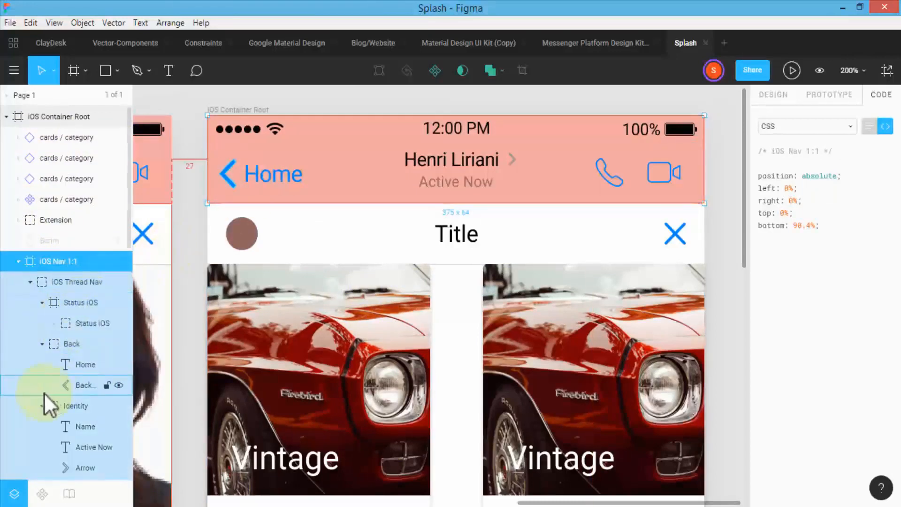
pyautogui.click(78, 364)
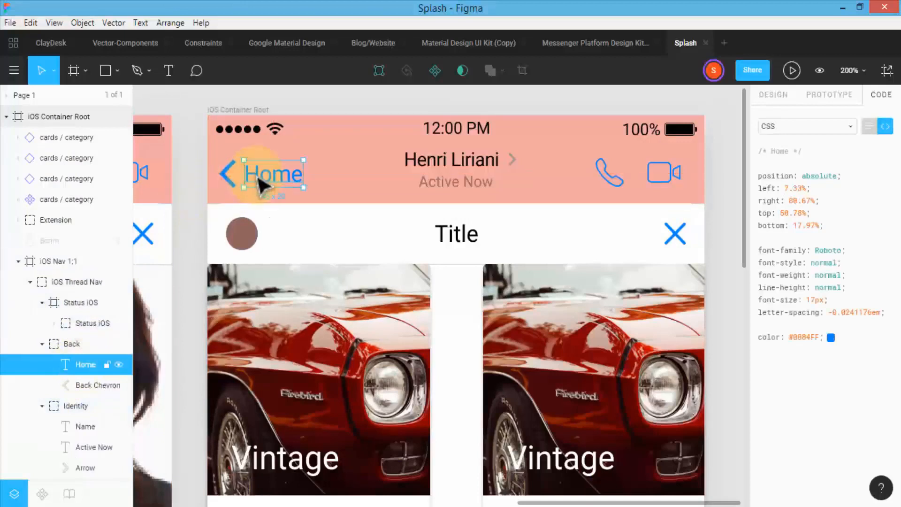
pyautogui.press('alt')
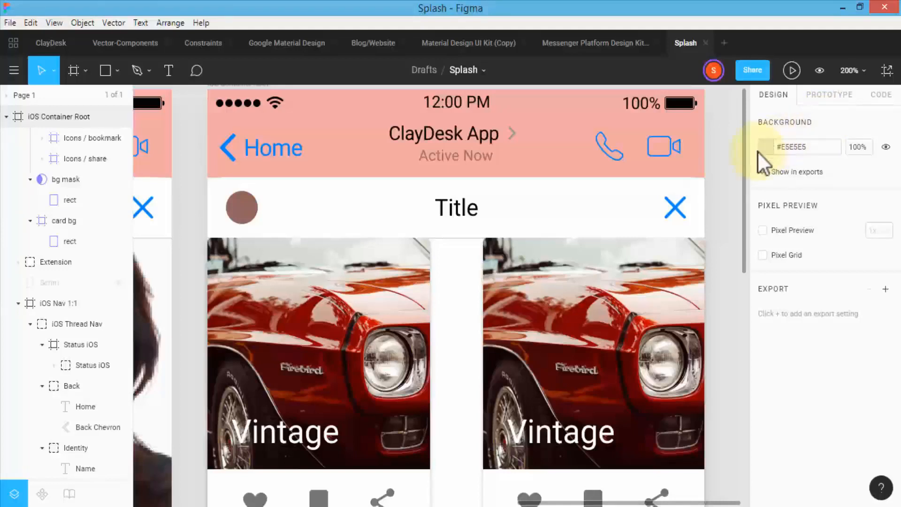
# Show all three screens at 50% zoom, collapse the layer tree to its top-level frames, and select the third screen's frame
pyautogui.hotkey('shift', '0')
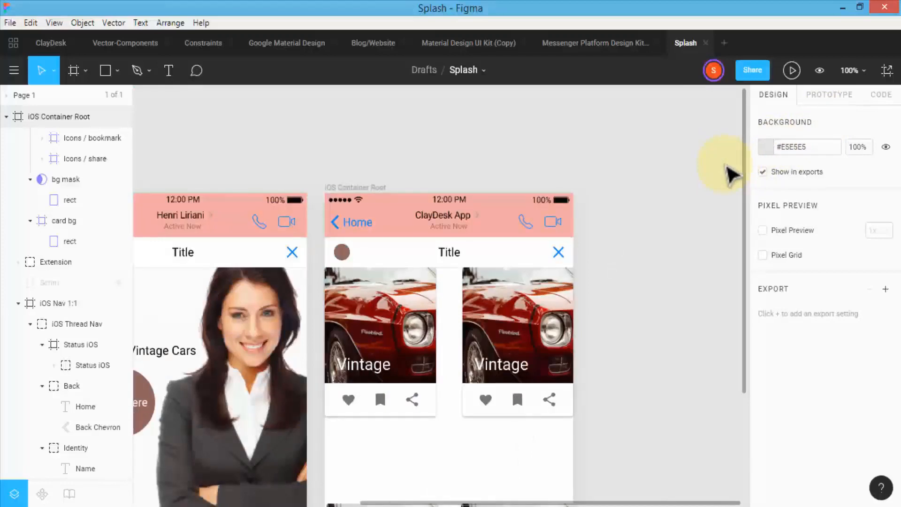
pyautogui.press('-')
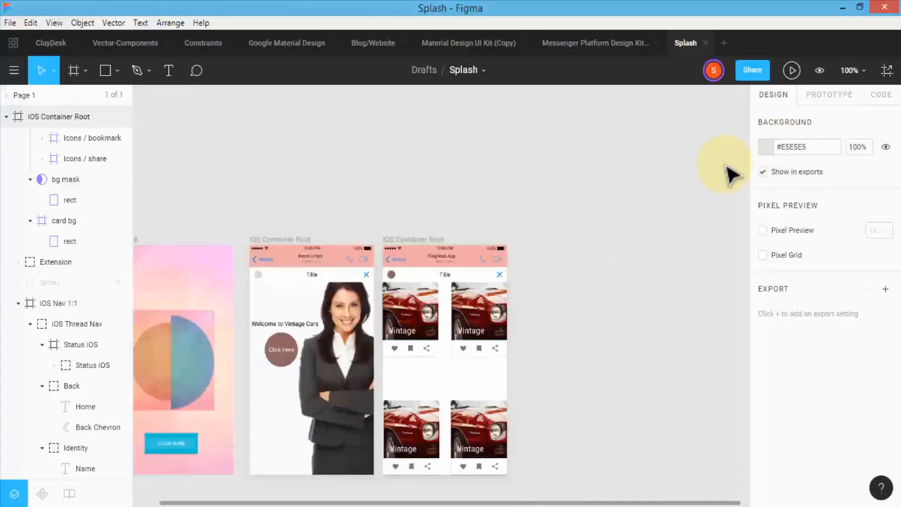
pyautogui.moveTo(569, 502); pyautogui.dragTo(491, 503)
pyautogui.scroll(-5, 634, 318)
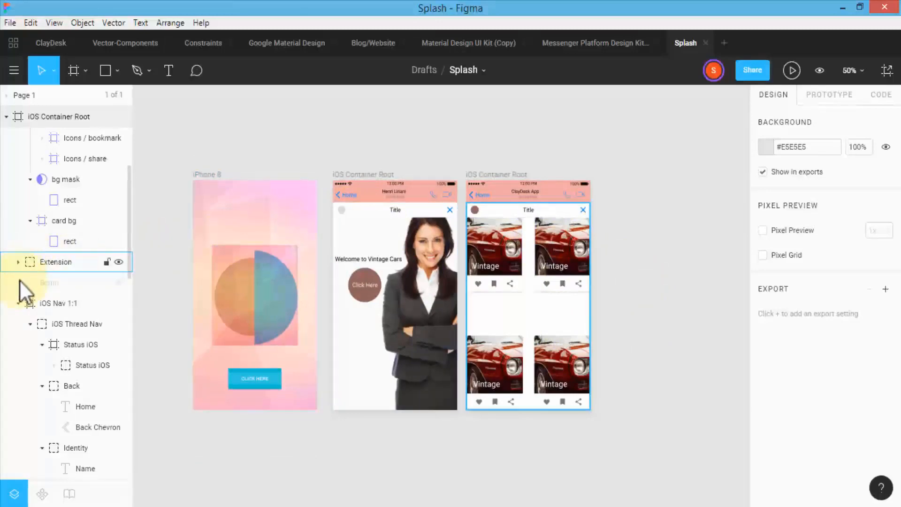
pyautogui.click(17, 303)
pyautogui.click(6, 116)
pyautogui.click(6, 137)
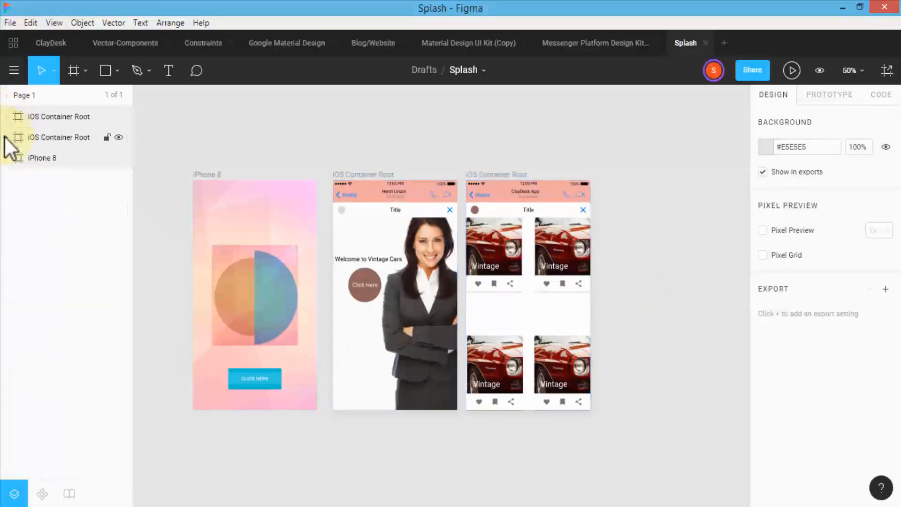
pyautogui.click(49, 118)
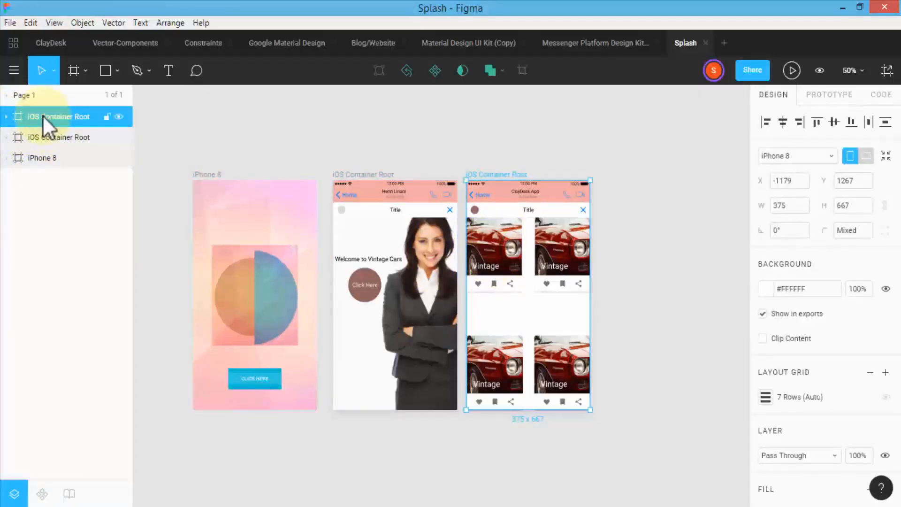
# Reorder the top-level frames in the layer tree as iPhone 8, second screen, third screen
pyautogui.click(65, 136)
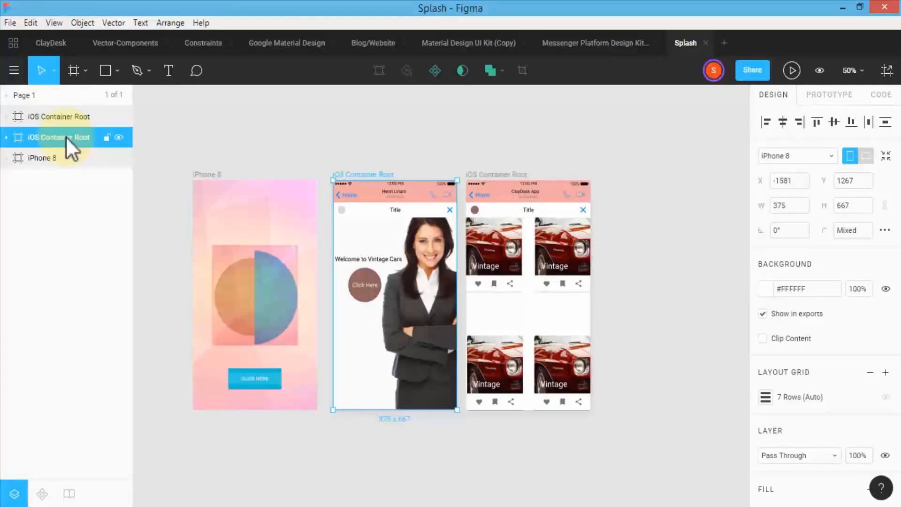
pyautogui.click(44, 159)
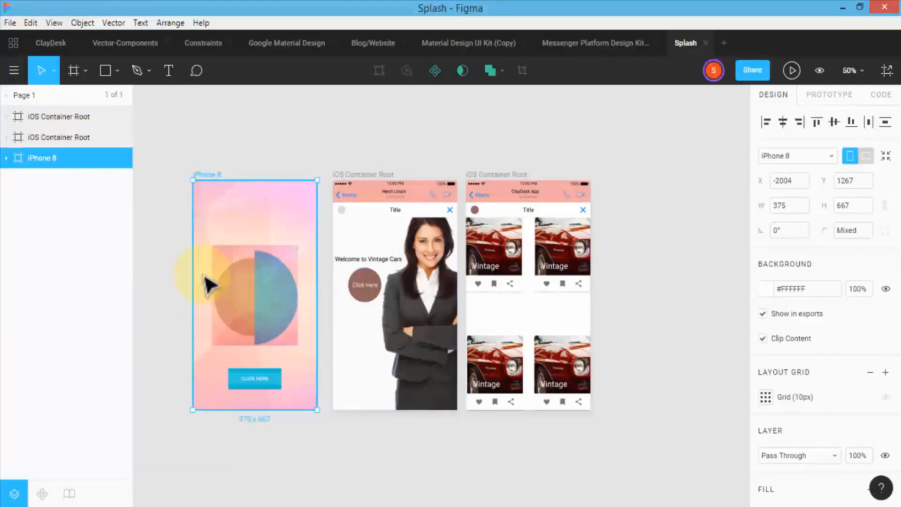
pyautogui.moveTo(37, 160); pyautogui.dragTo(42, 111)
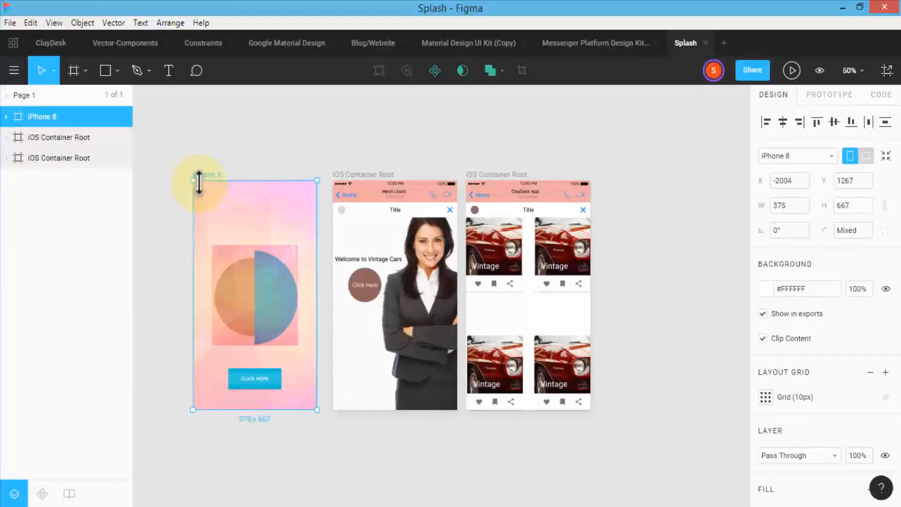
pyautogui.click(41, 139)
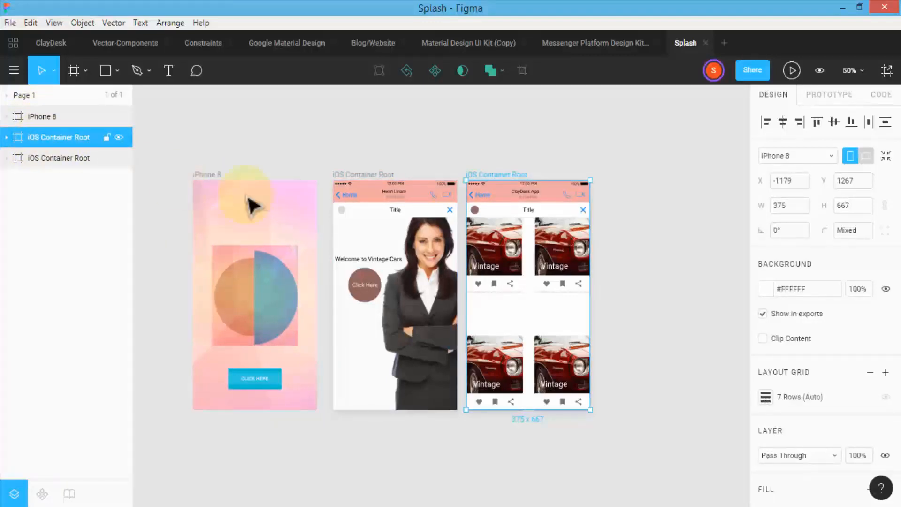
pyautogui.click(44, 158)
pyautogui.moveTo(41, 133); pyautogui.dragTo(59, 155)
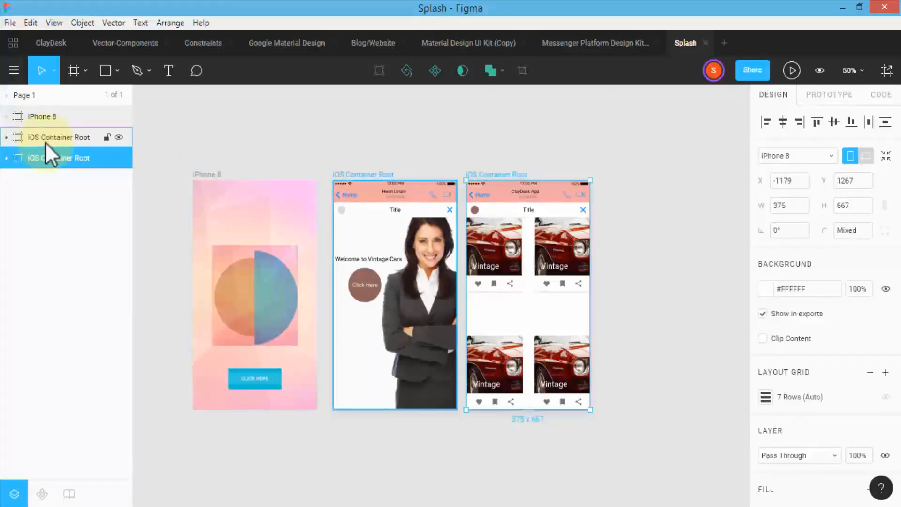
pyautogui.click(45, 140)
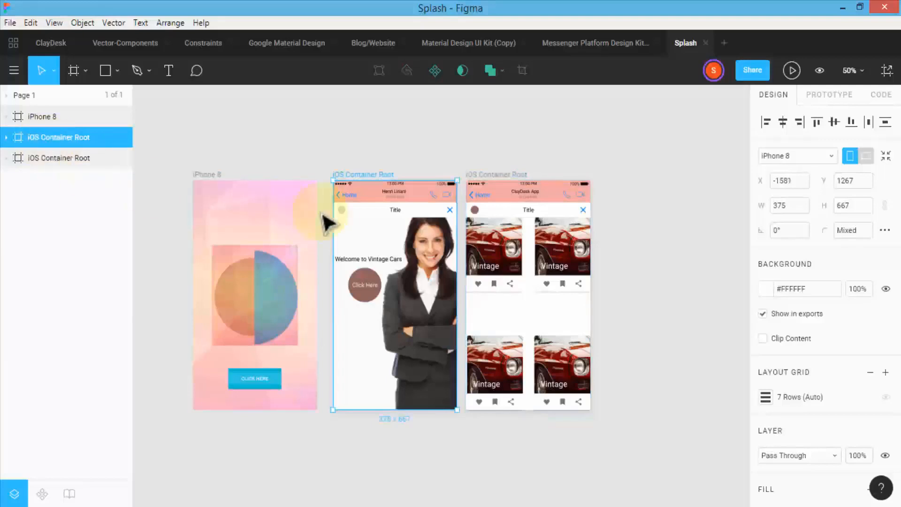
# Rename the second screen's frame as iOS Container Root1
pyautogui.doubleClick(54, 137)
pyautogui.click(88, 136)
pyautogui.write('1')
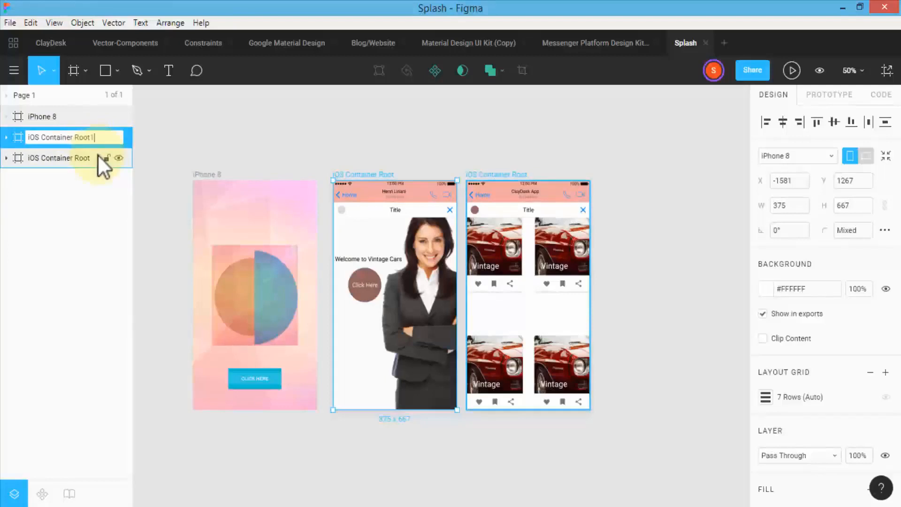
pyautogui.click(187, 151)
# Rename the third screen's frame as iOS Container Root2
pyautogui.doubleClick(78, 160)
pyautogui.click(94, 159)
pyautogui.write('1')
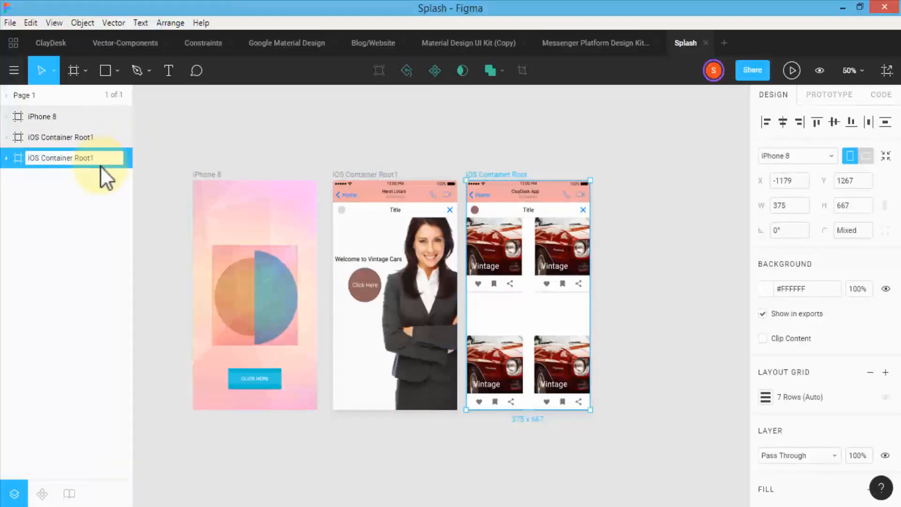
pyautogui.press('BackSpace')
pyautogui.write('2')
pyautogui.click(146, 162)
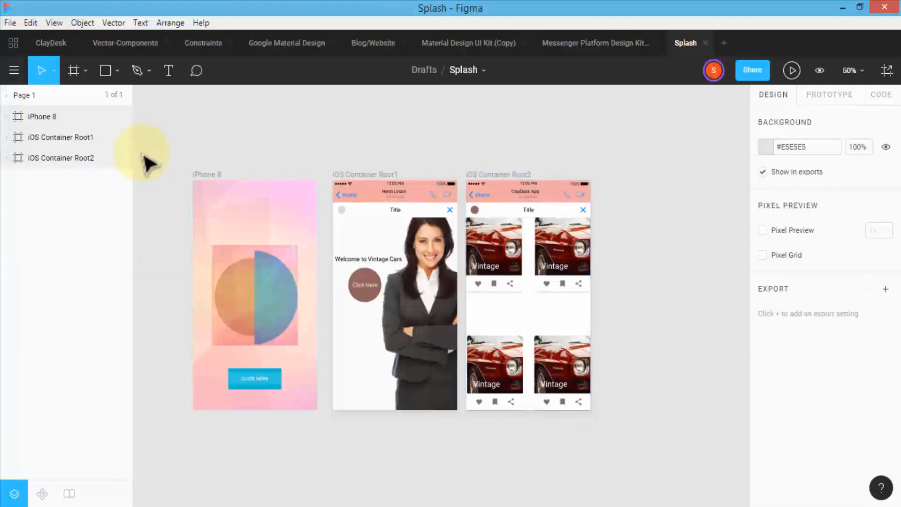
# Move the iOS Container Root2 frame slightly away from the second screen, to about X -1158
pyautogui.click(65, 158)
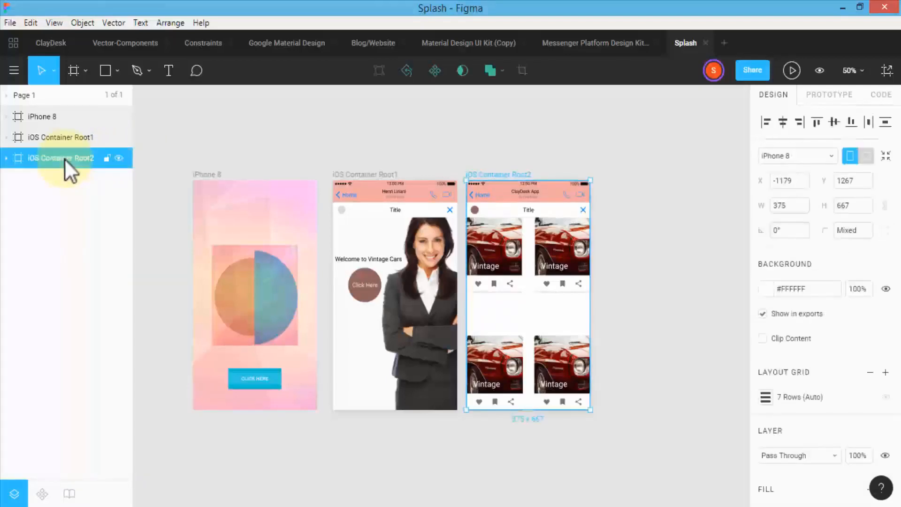
pyautogui.moveTo(503, 252); pyautogui.dragTo(506, 246)
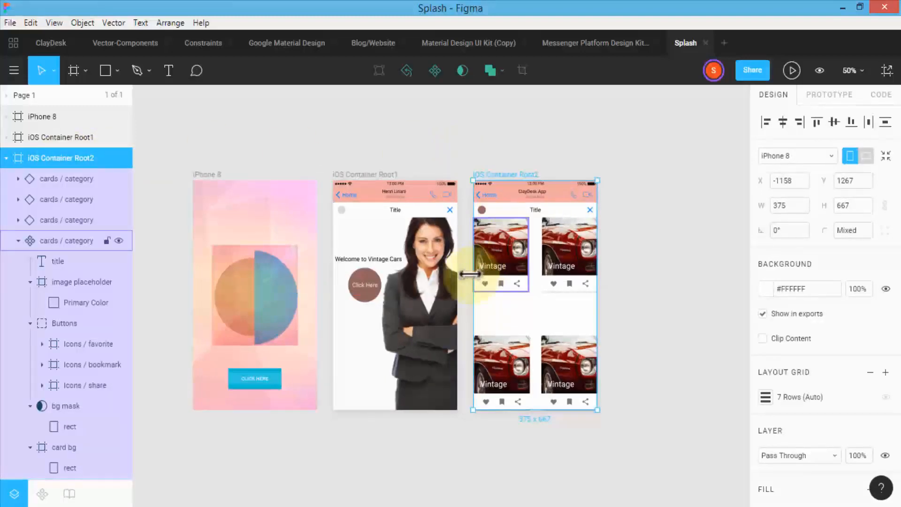
pyautogui.click(648, 303)
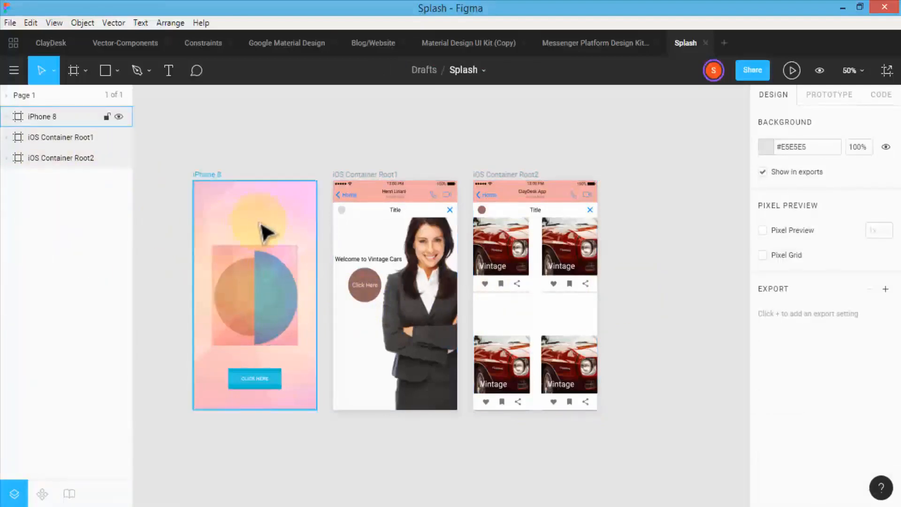
# Expand the iPhone 8 frame's layers and select its full-screen background image at 100% zoom
pyautogui.click(47, 117)
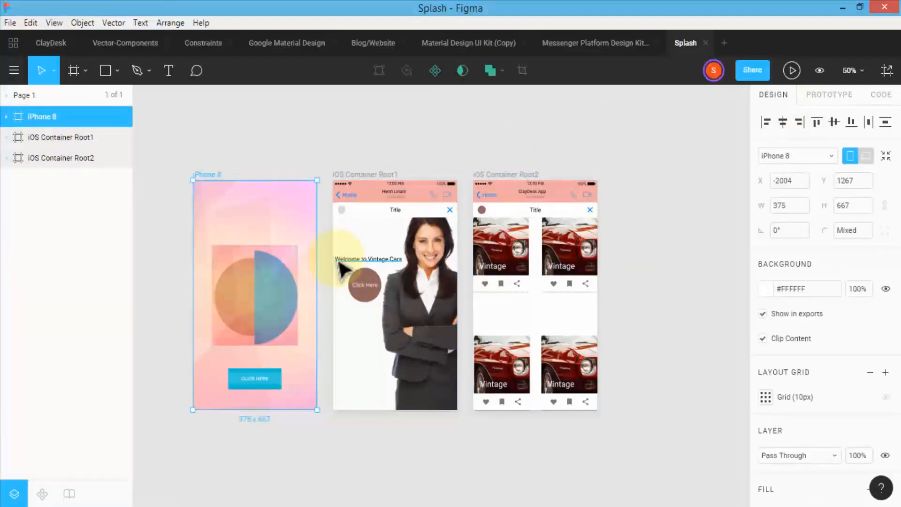
pyautogui.click(6, 117)
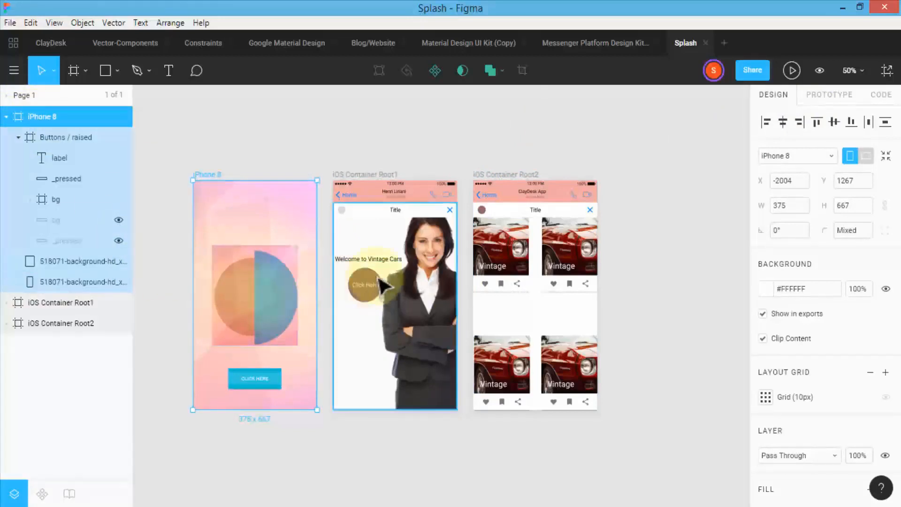
pyautogui.click(375, 246)
pyautogui.click(364, 190)
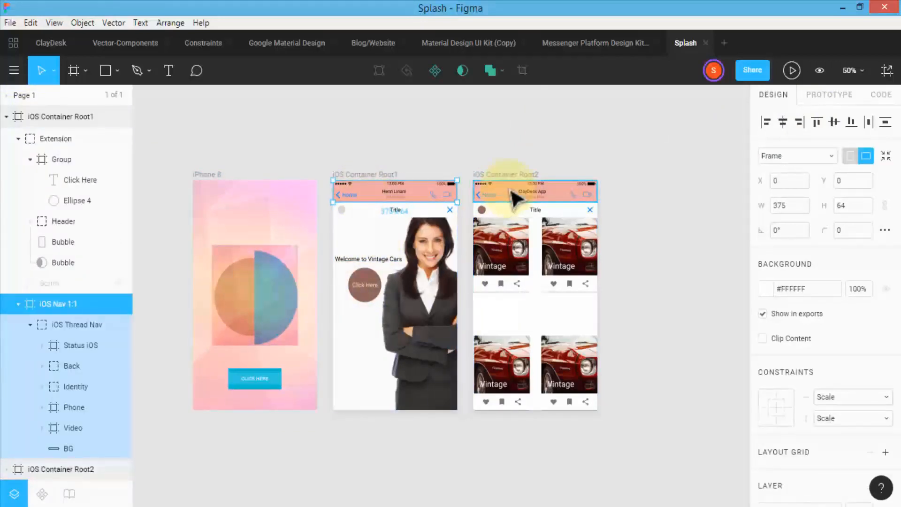
pyautogui.hotkey('shift', '0')
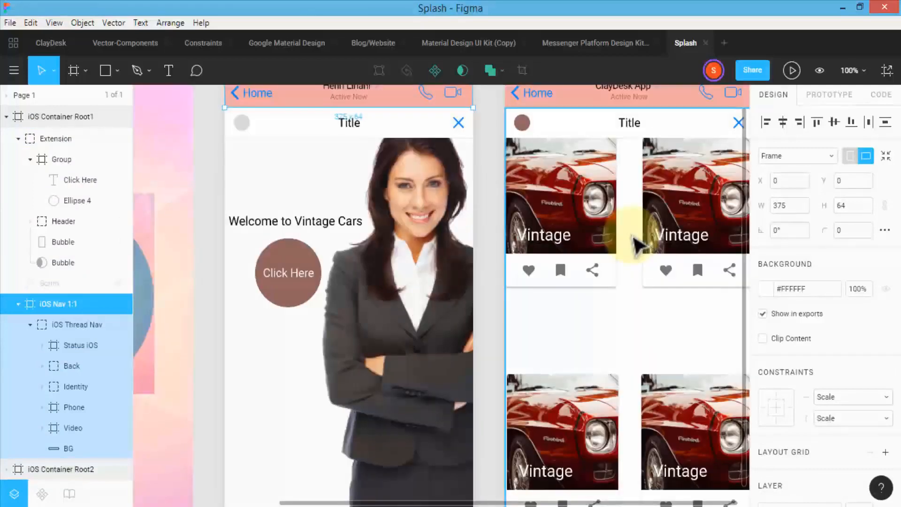
pyautogui.moveTo(512, 501); pyautogui.dragTo(349, 501)
pyautogui.click(381, 329)
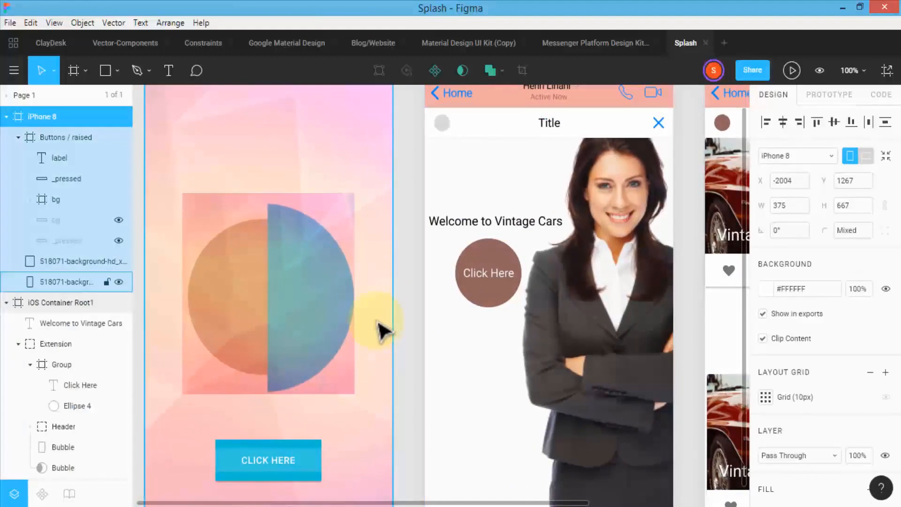
pyautogui.doubleClick(381, 329)
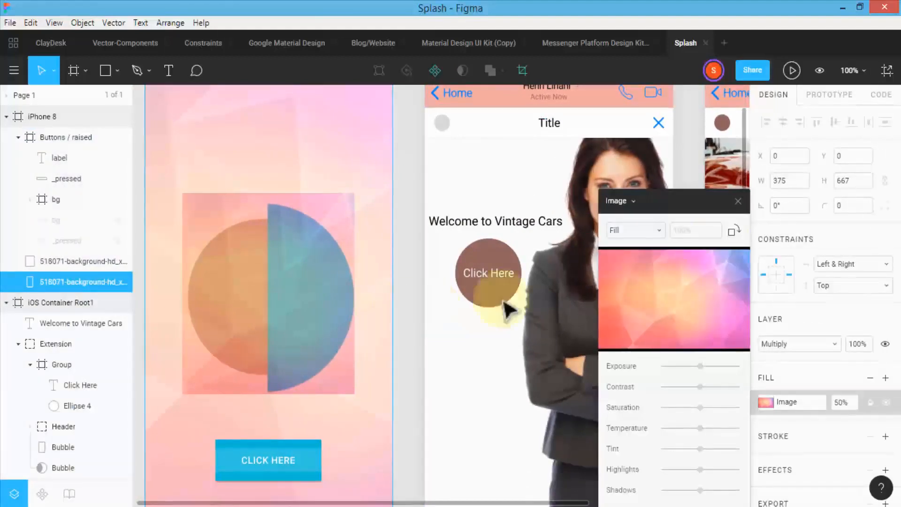
pyautogui.click(738, 201)
# Add a prototype connection from the splash screen's background image to the iOS Container Root1 frame
pyautogui.click(812, 94)
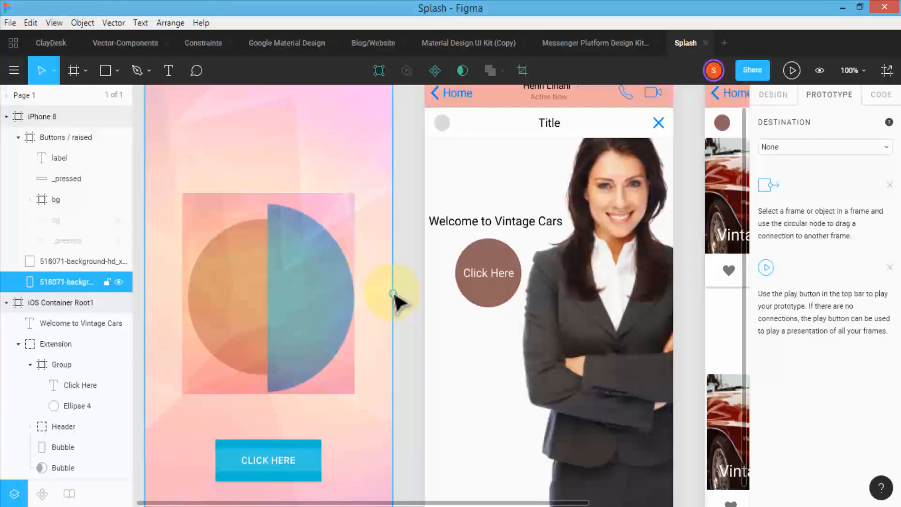
pyautogui.moveTo(394, 295); pyautogui.dragTo(501, 299)
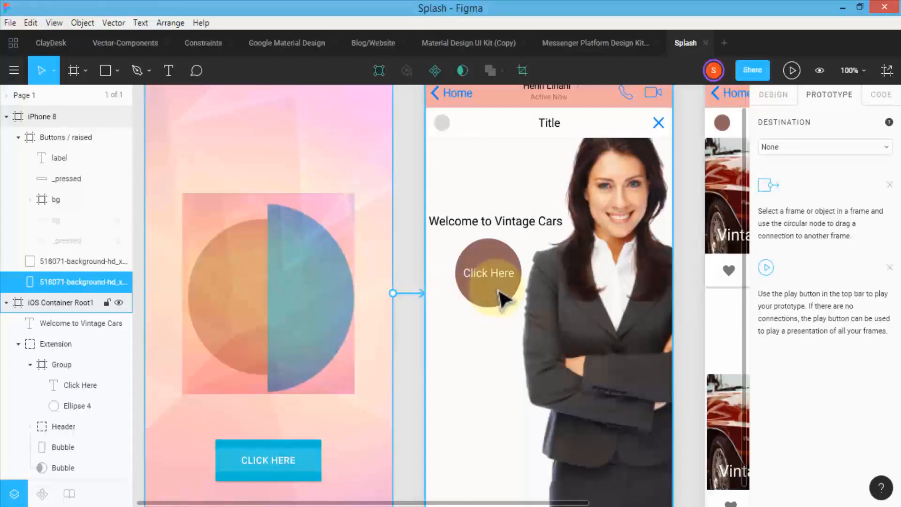
pyautogui.moveTo(498, 414); pyautogui.dragTo(407, 302)
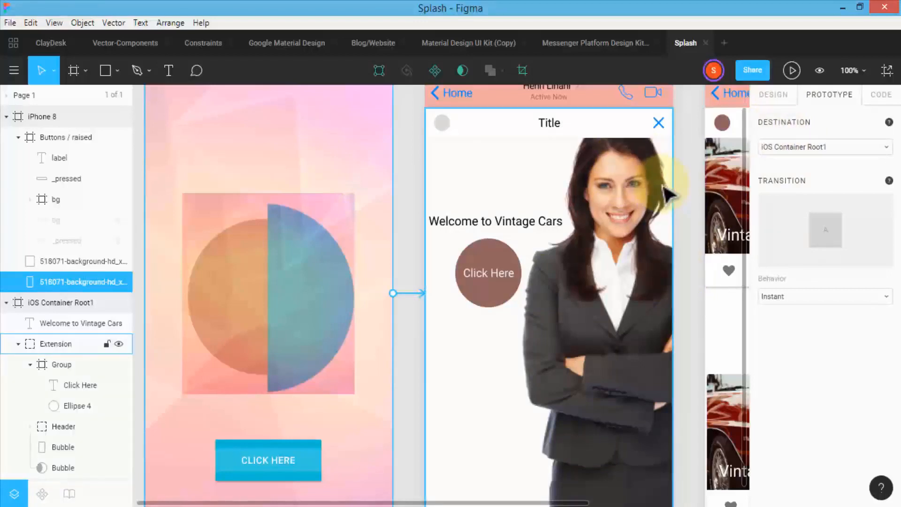
# Collapse the iOS Container Root1 layers and add a prototype connection from that frame to iOS Container Root2
pyautogui.click(498, 184)
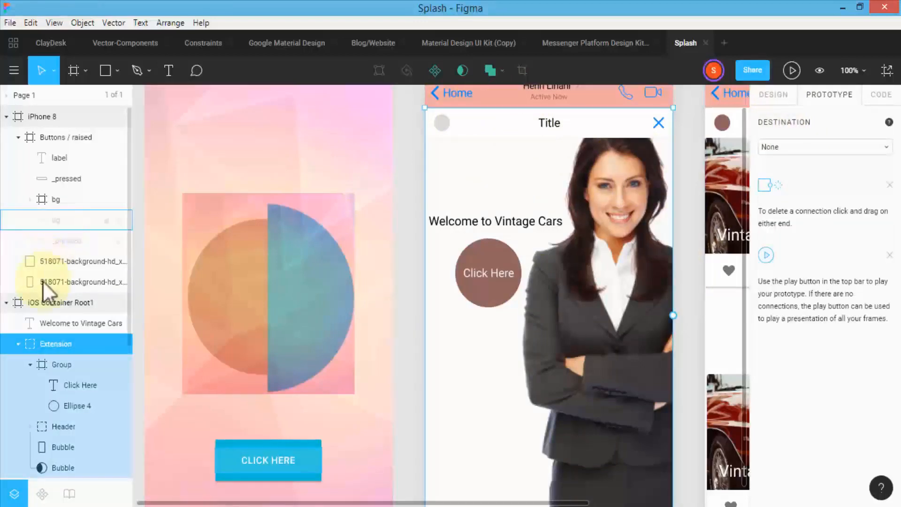
pyautogui.click(6, 303)
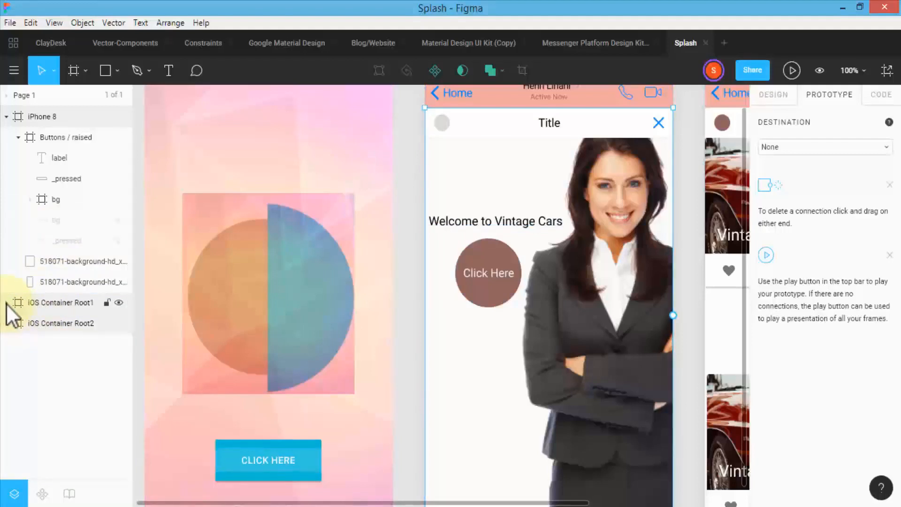
pyautogui.click(52, 320)
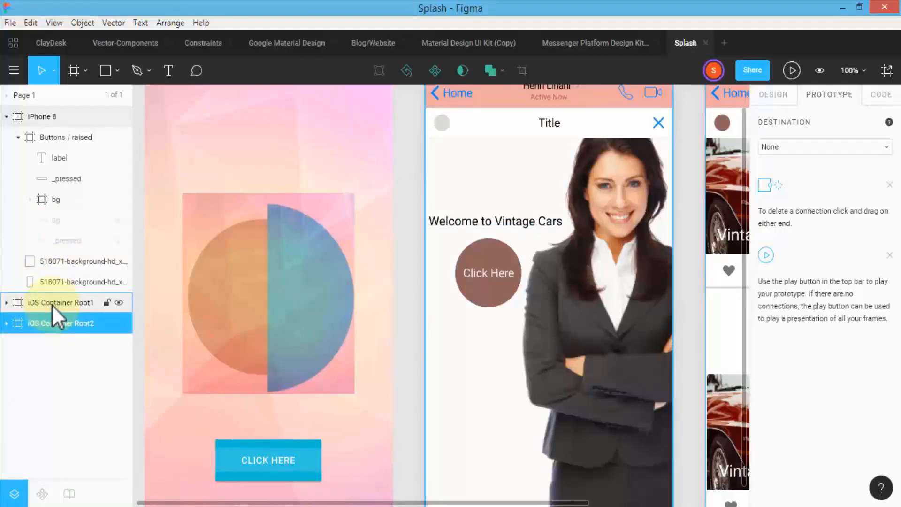
pyautogui.click(53, 304)
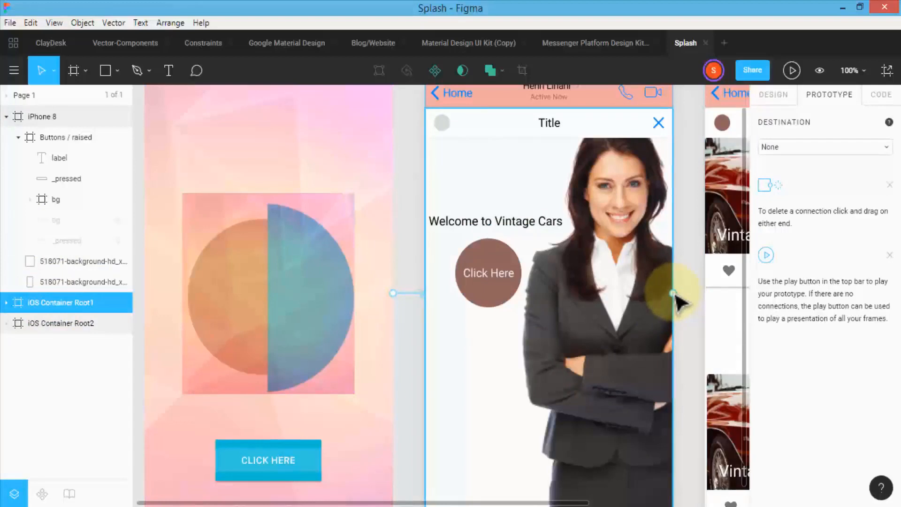
pyautogui.moveTo(673, 294); pyautogui.dragTo(706, 296)
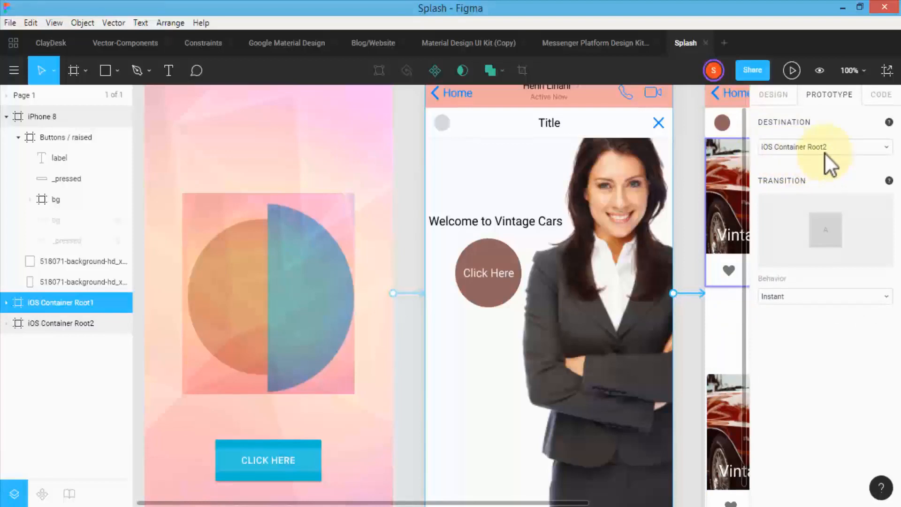
# Set the transition behavior to Dissolve for both the second-to-third screen connection and the splash-to-second screen connection
pyautogui.click(800, 297)
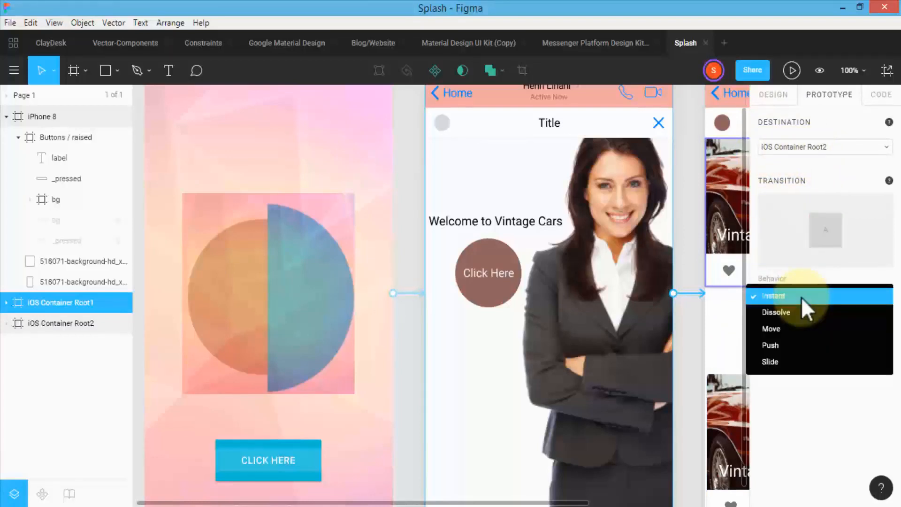
pyautogui.click(776, 314)
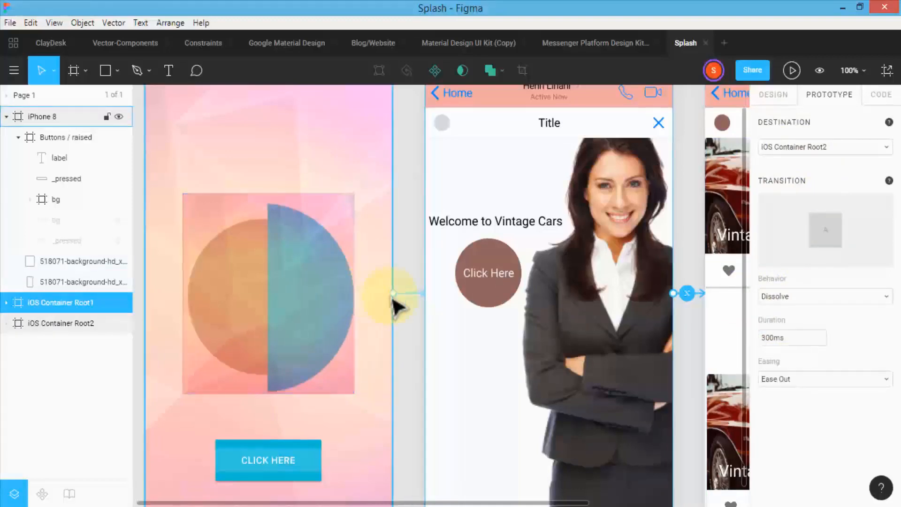
pyautogui.click(410, 295)
pyautogui.click(812, 296)
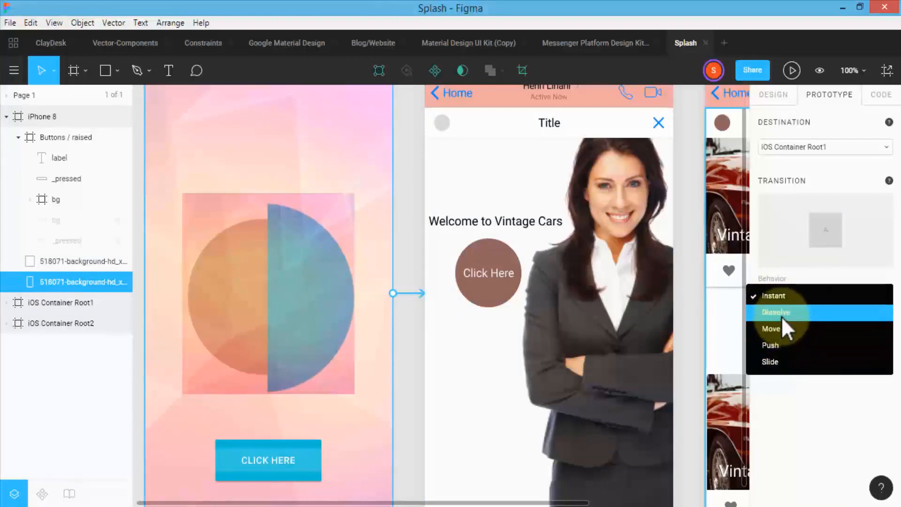
pyautogui.click(781, 316)
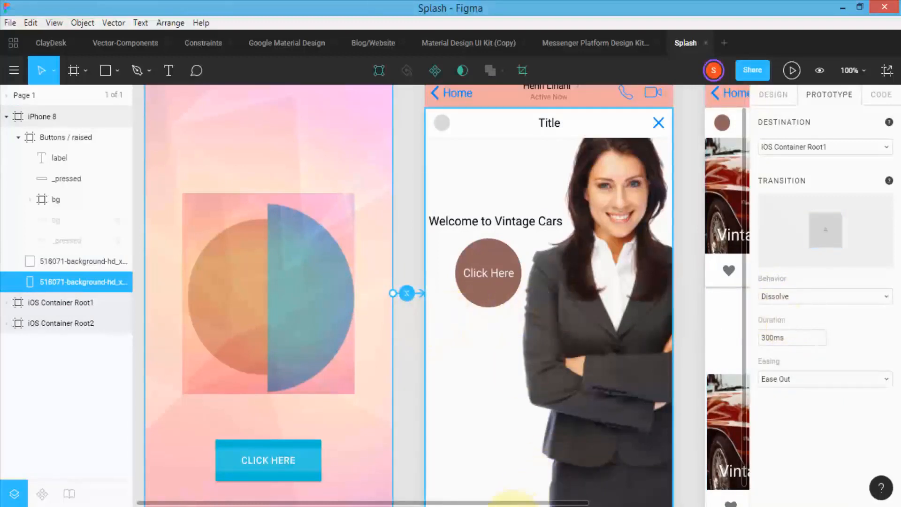
# Review both prototype connections between the screens, select the iPhone 8 frame, and present the prototype
pyautogui.moveTo(511, 501); pyautogui.dragTo(593, 501)
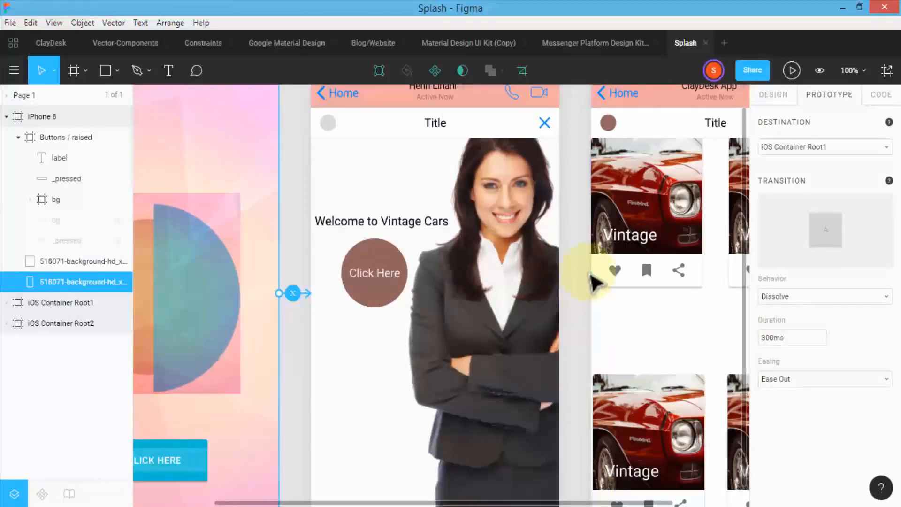
pyautogui.click(577, 291)
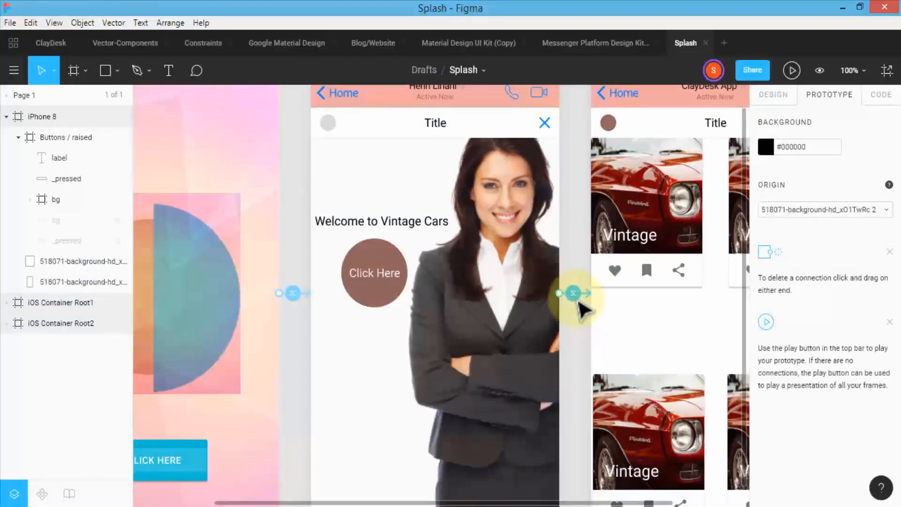
pyautogui.click(553, 315)
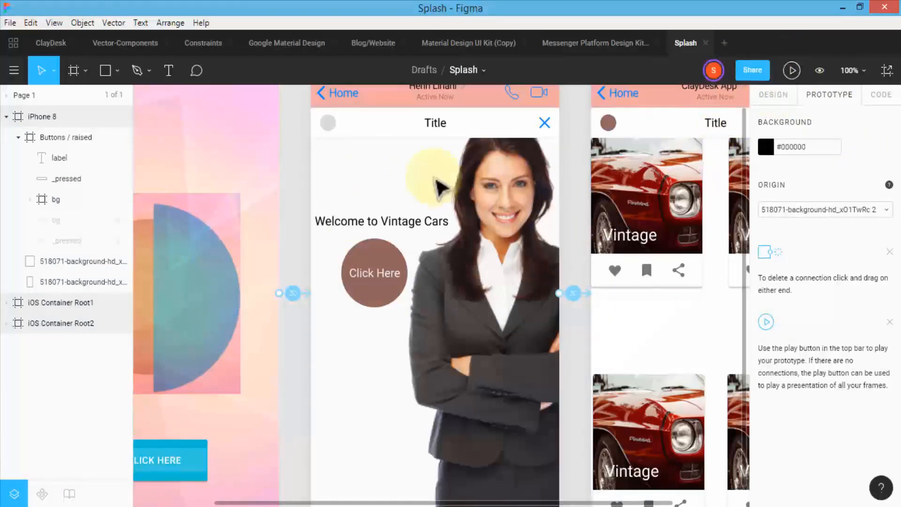
pyautogui.click(276, 166)
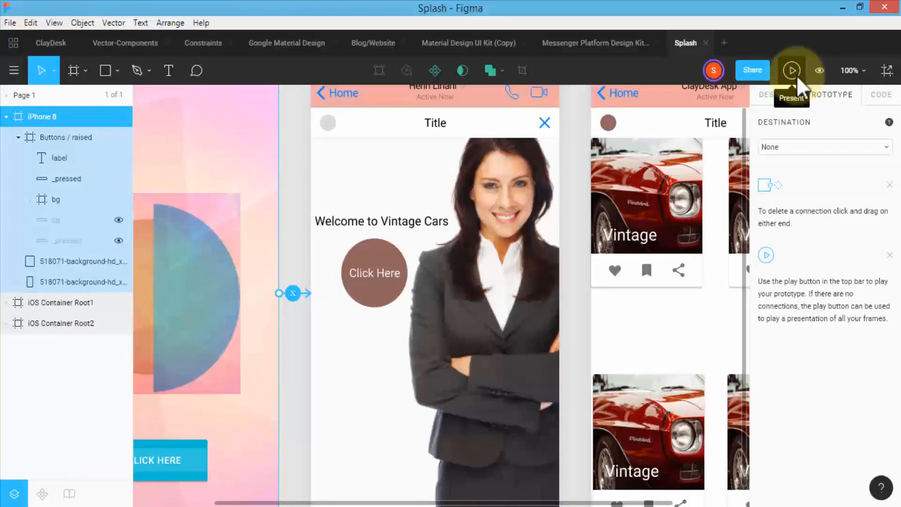
pyautogui.click(795, 75)
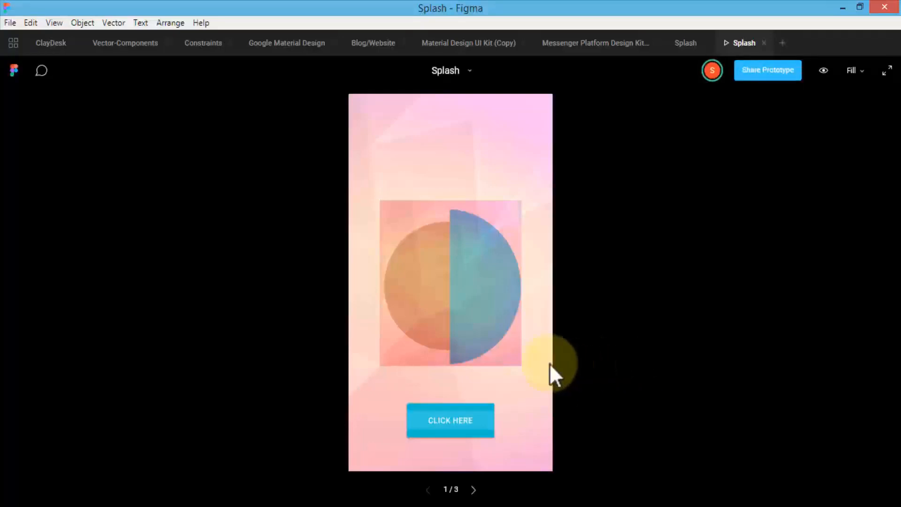
# Follow the CLICK HERE button on the splash screen of the presented prototype
pyautogui.click(492, 413)
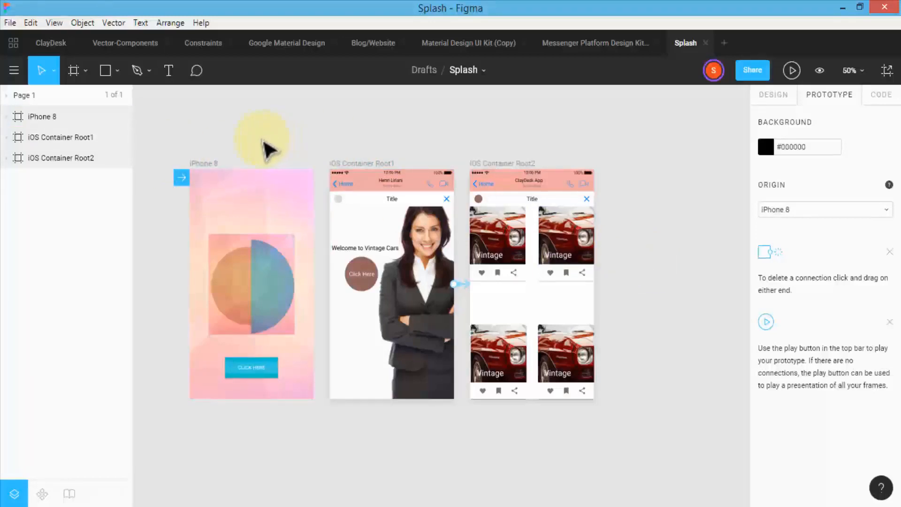
# Check the export scale and format options of the iPhone 8 frame, keeping PNG as the format
pyautogui.click(773, 94)
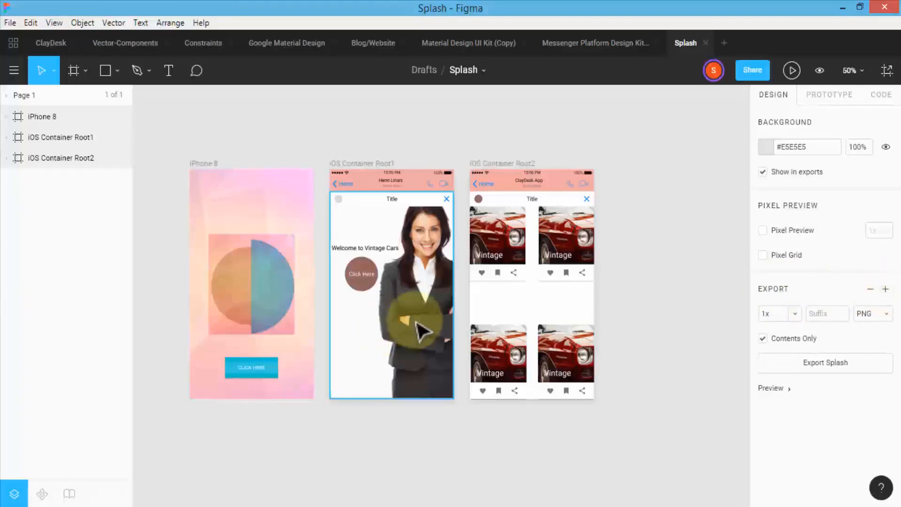
pyautogui.click(274, 215)
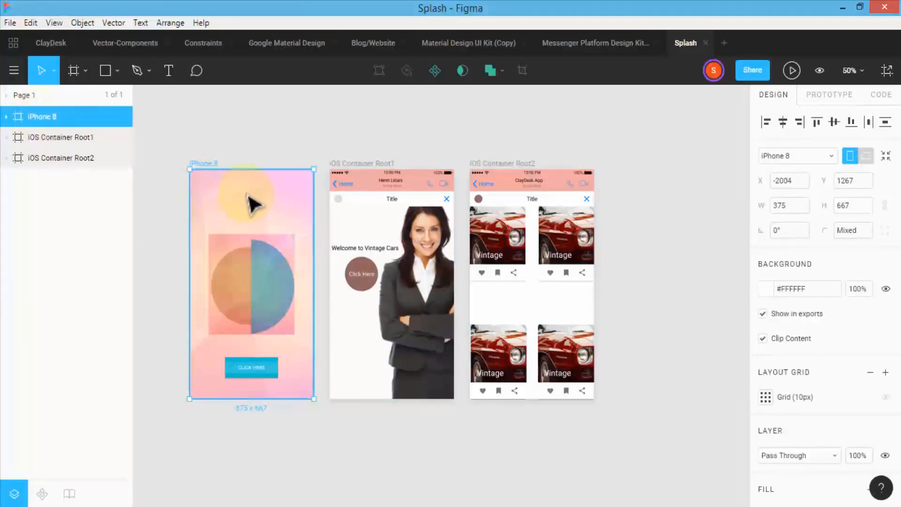
pyautogui.scroll(-5, 877, 324)
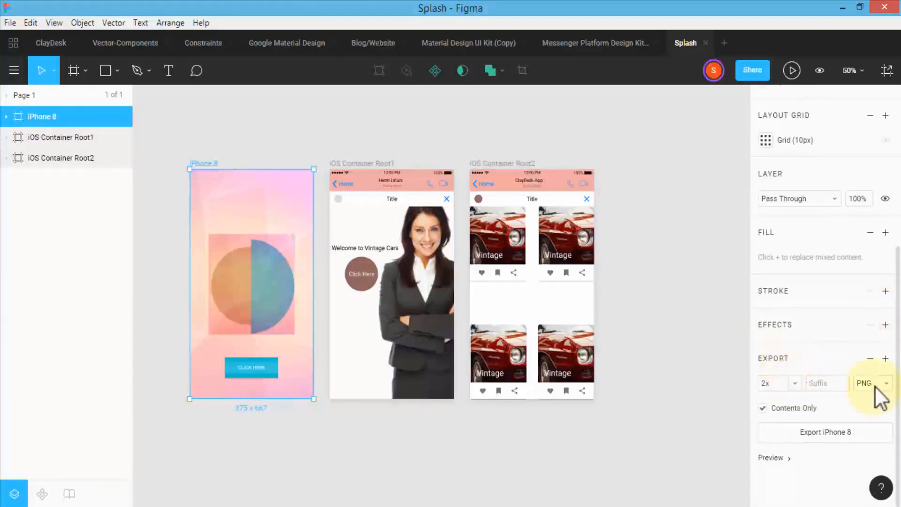
pyautogui.click(795, 383)
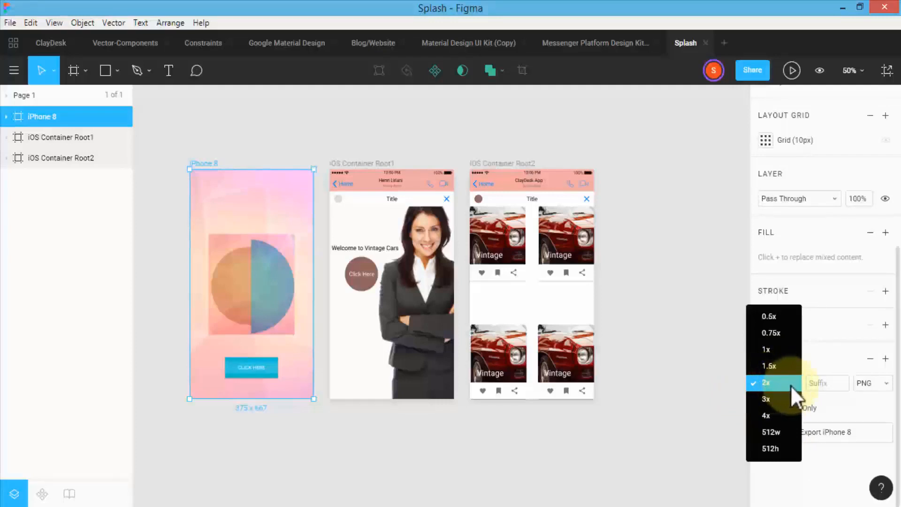
pyautogui.click(835, 372)
pyautogui.click(869, 383)
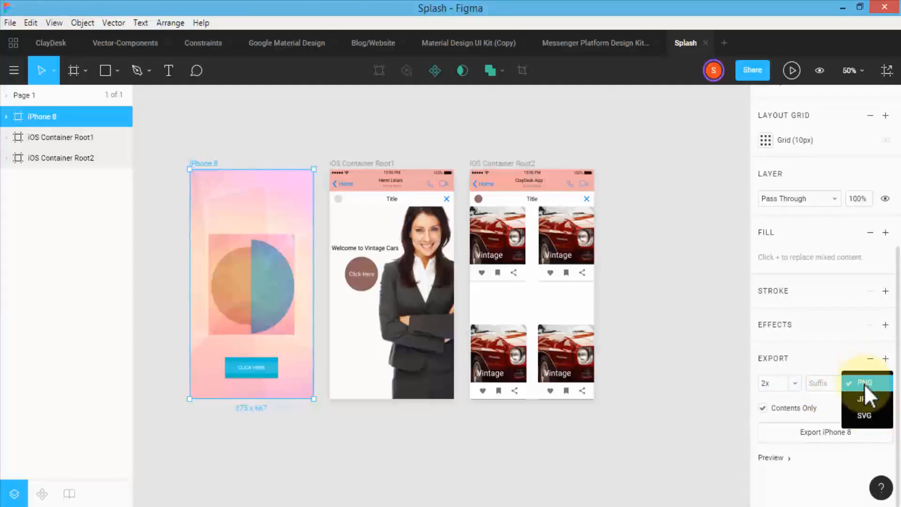
pyautogui.click(864, 383)
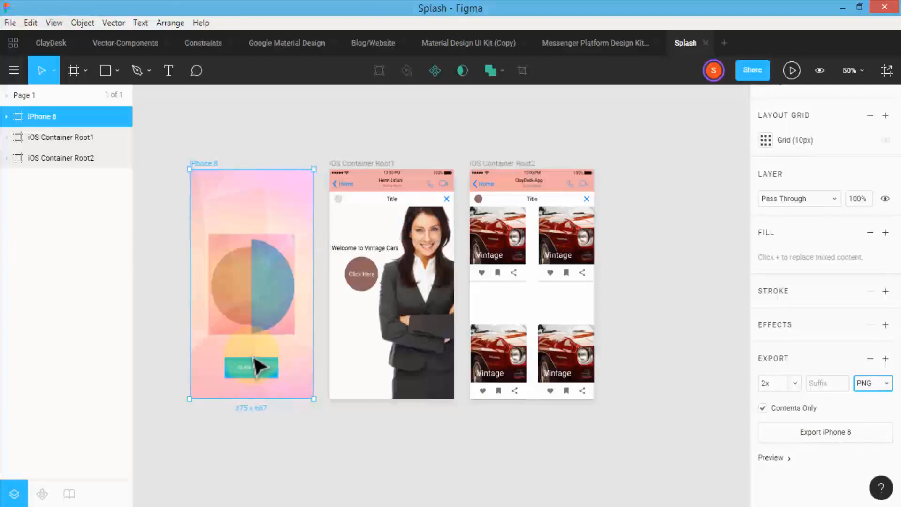
# Add iOS Container Root1 and iOS Container Root2 to the iPhone 8 frame selection and start exporting all three layers
pyautogui.keyDown('shift'); pyautogui.click(64, 140); pyautogui.keyUp('shift')
pyautogui.keyDown('shift'); pyautogui.click(69, 156); pyautogui.keyUp('shift')
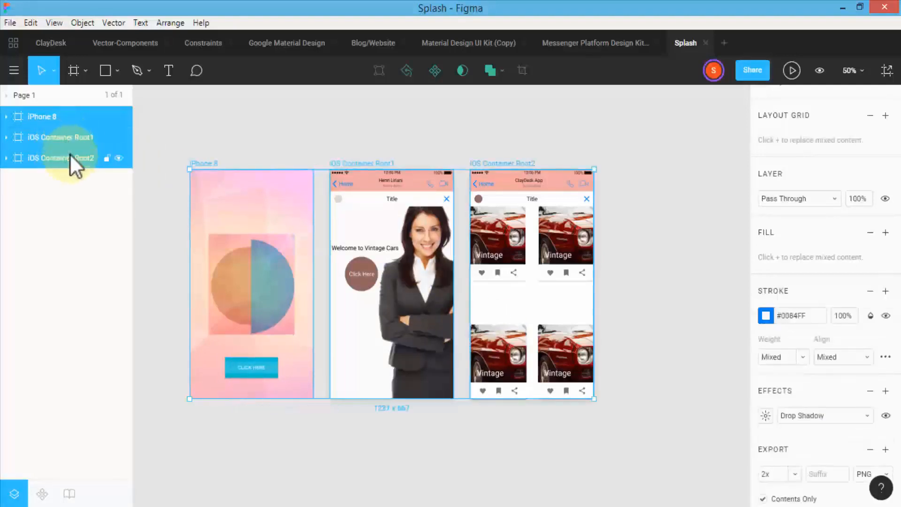
pyautogui.scroll(-2, 824, 347)
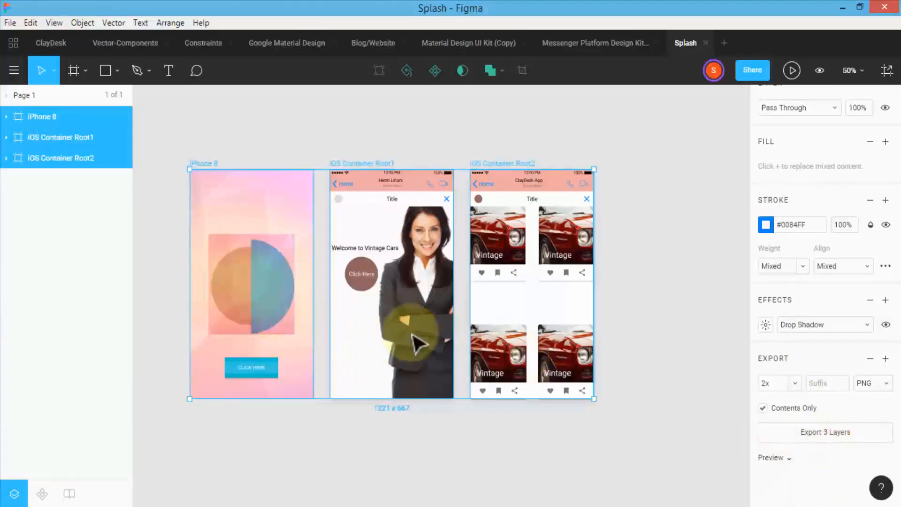
pyautogui.click(824, 431)
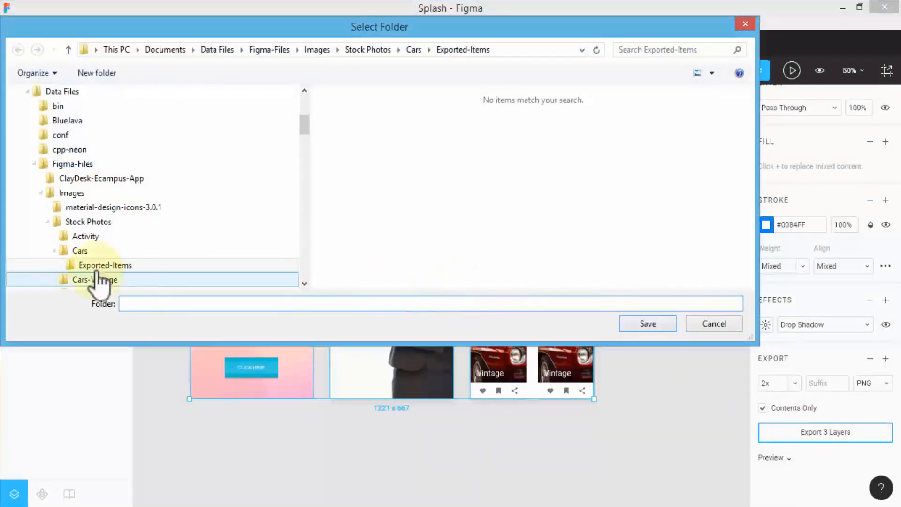
# Create a folder named My-Export inside Exported-Items and save the three exported frames in it
pyautogui.rightClick(392, 224)
pyautogui.moveTo(483, 443)
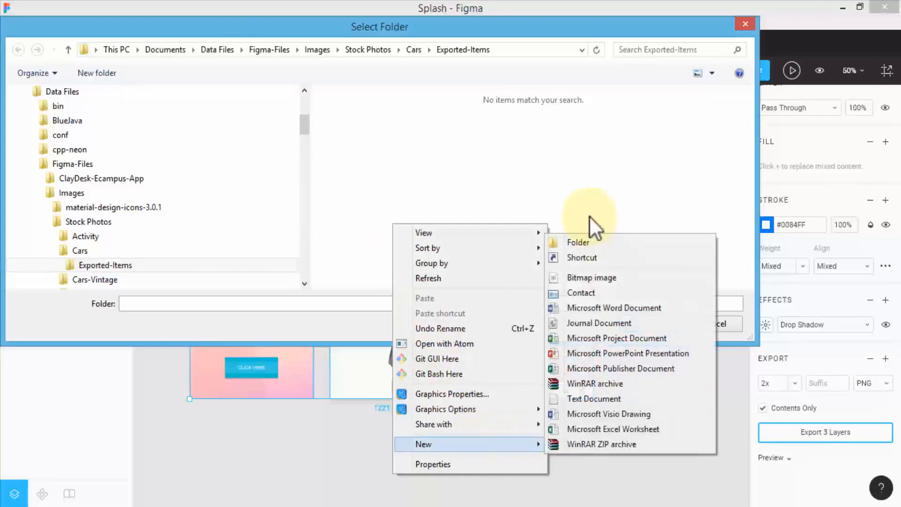
pyautogui.click(596, 241)
pyautogui.write('M')
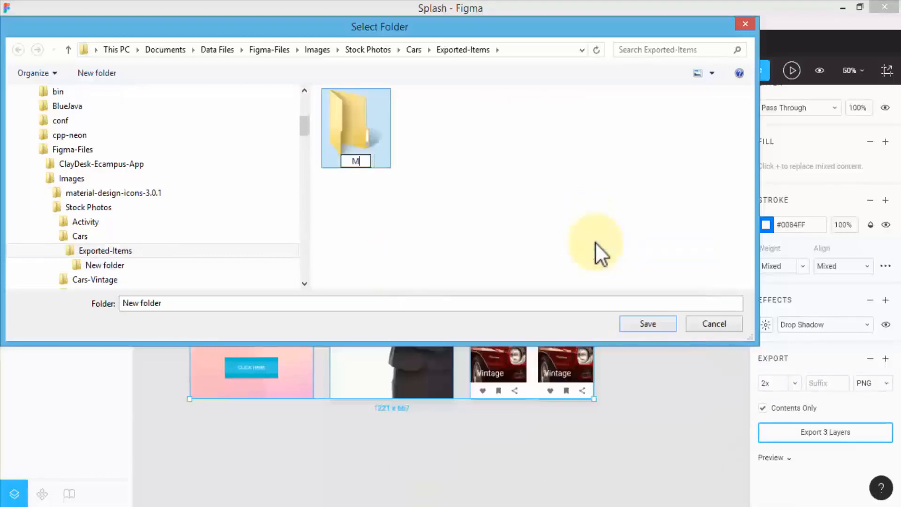
pyautogui.write('y-Export')
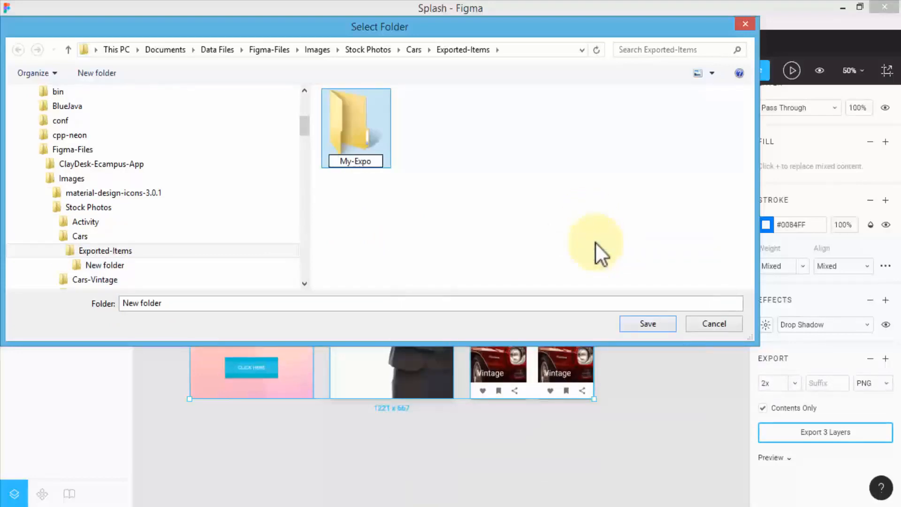
pyautogui.press('Return')
pyautogui.press('Return')
pyautogui.click(650, 327)
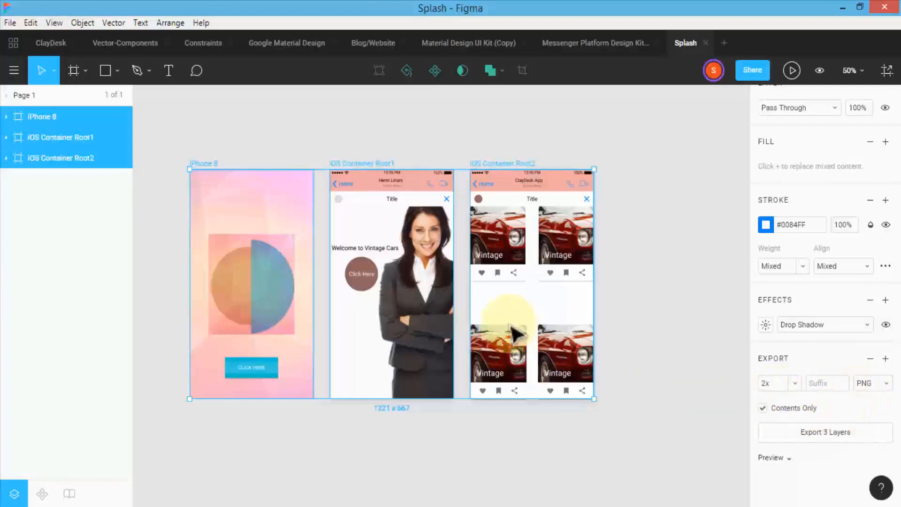
# Examine the splash button, navigation bar, Back and Phone layers across the three screens as individually exportable elements
pyautogui.click(6, 116)
pyautogui.click(28, 160)
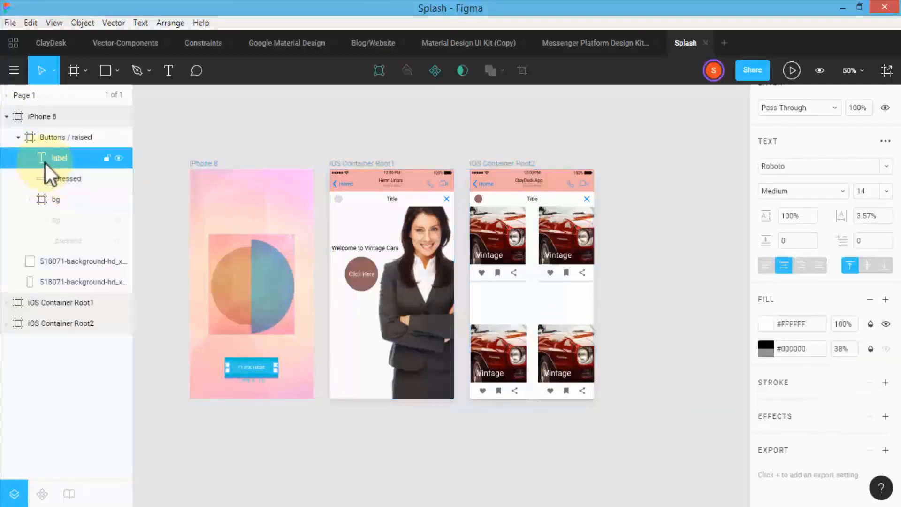
pyautogui.click(356, 187)
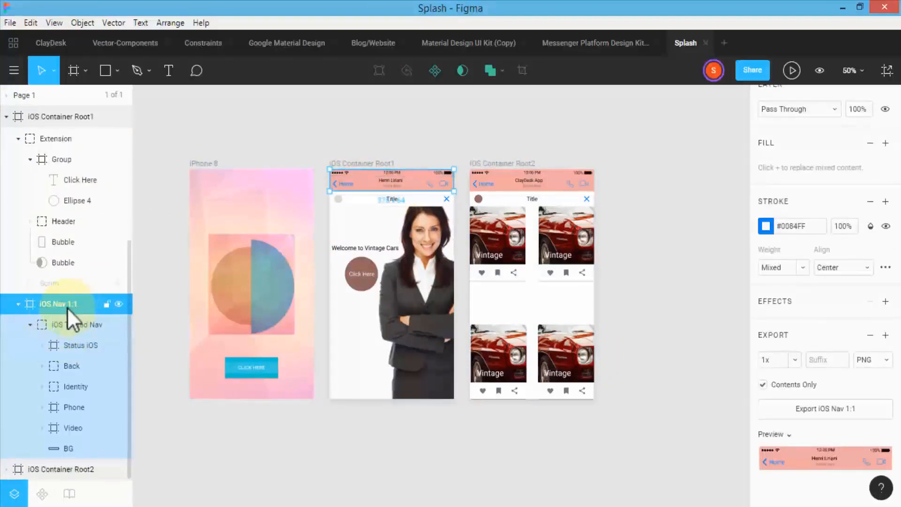
pyautogui.click(77, 364)
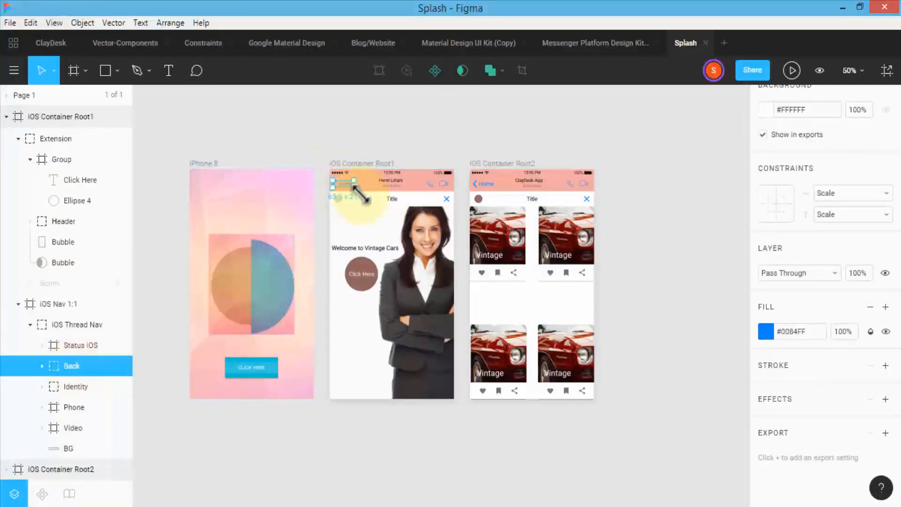
pyautogui.click(78, 407)
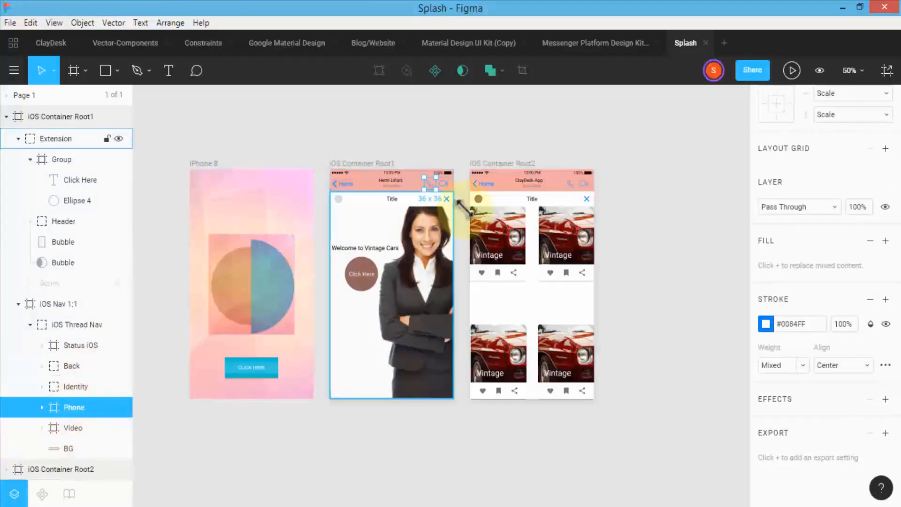
pyautogui.click(493, 173)
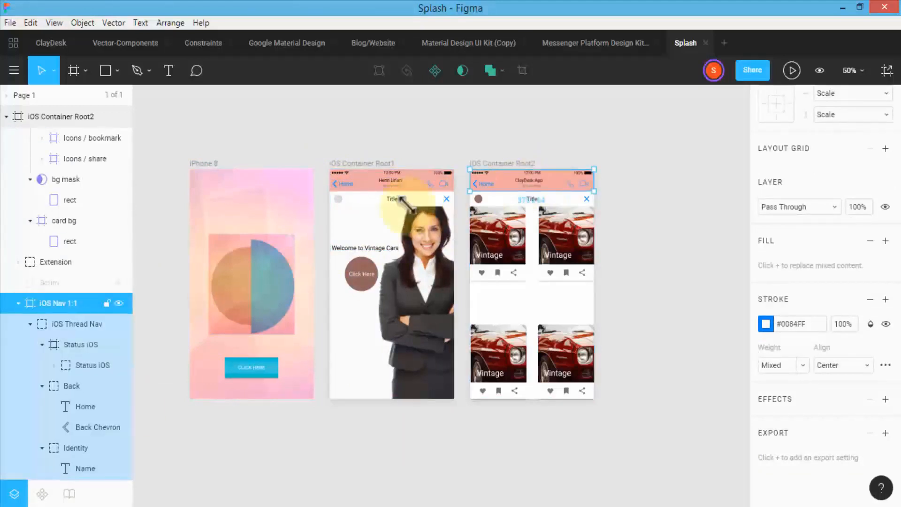
pyautogui.scroll(-3, 43, 311)
pyautogui.scroll(-2, 75, 272)
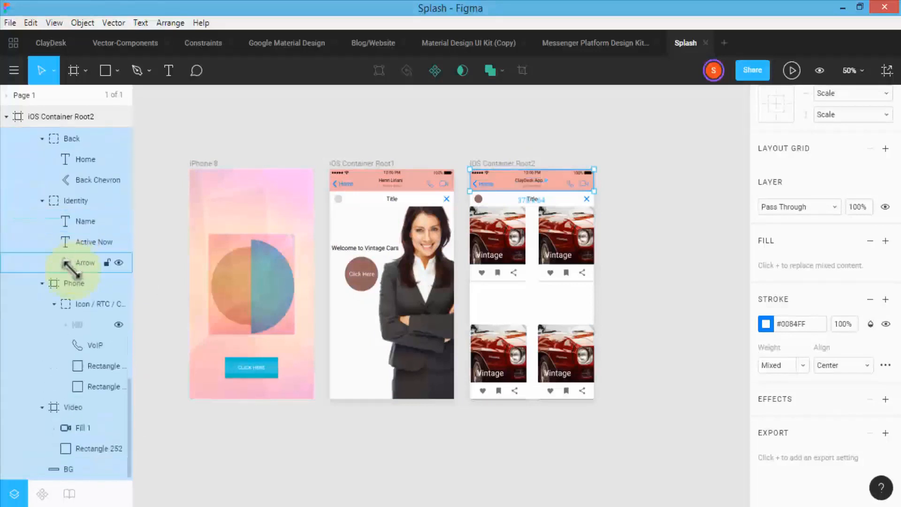
pyautogui.click(74, 282)
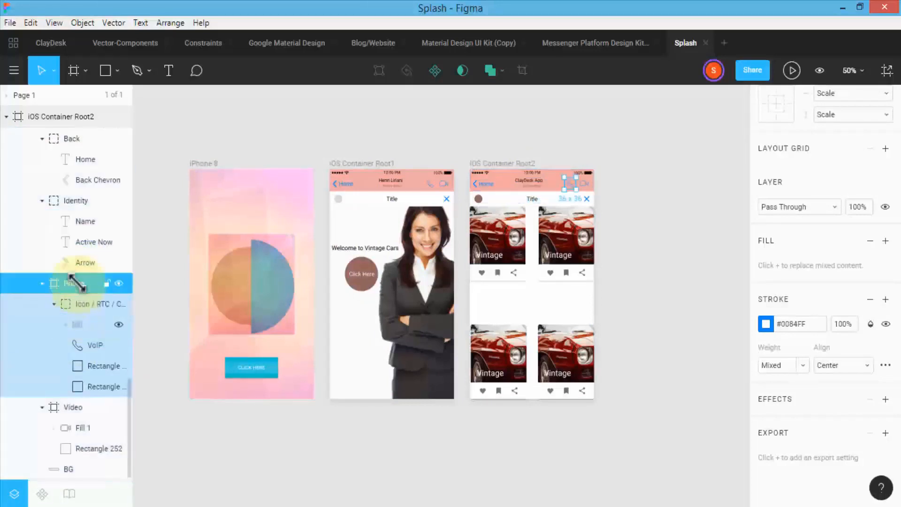
pyautogui.click(64, 117)
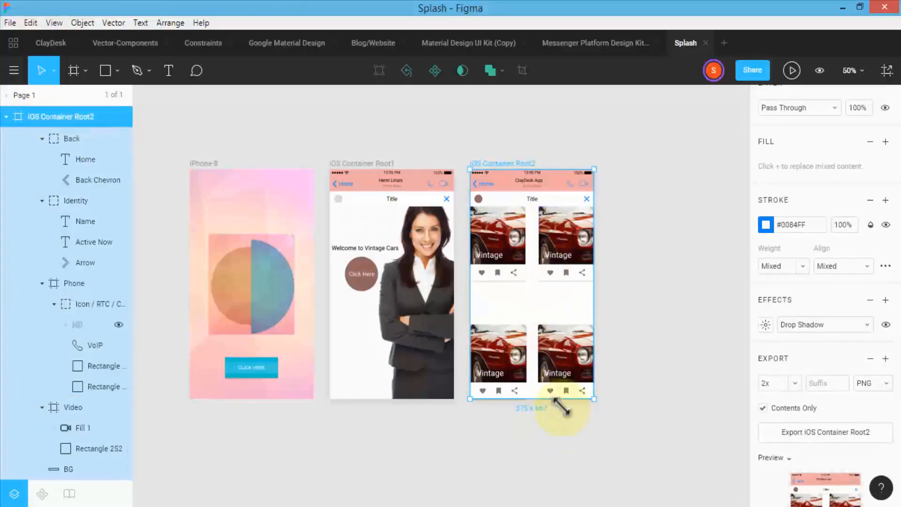
# Add a 1x PNG export setting to the lower-left car card in iOS Container Root2 and export it as category.png into My-Export
pyautogui.click(499, 364)
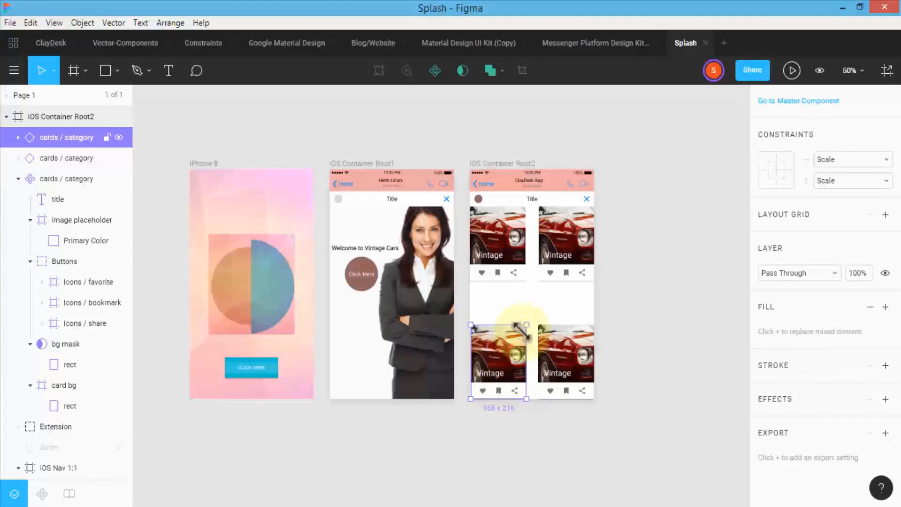
pyautogui.click(885, 432)
pyautogui.scroll(-5, 886, 425)
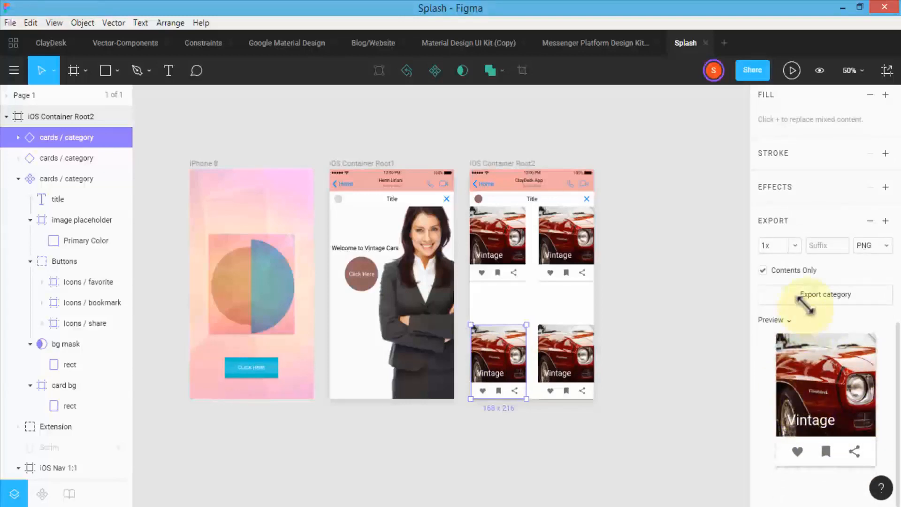
pyautogui.click(805, 294)
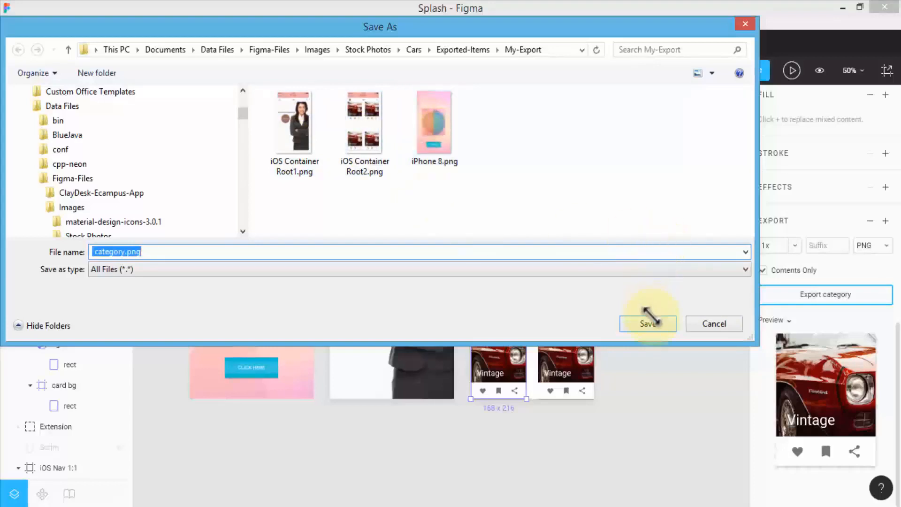
pyautogui.click(647, 323)
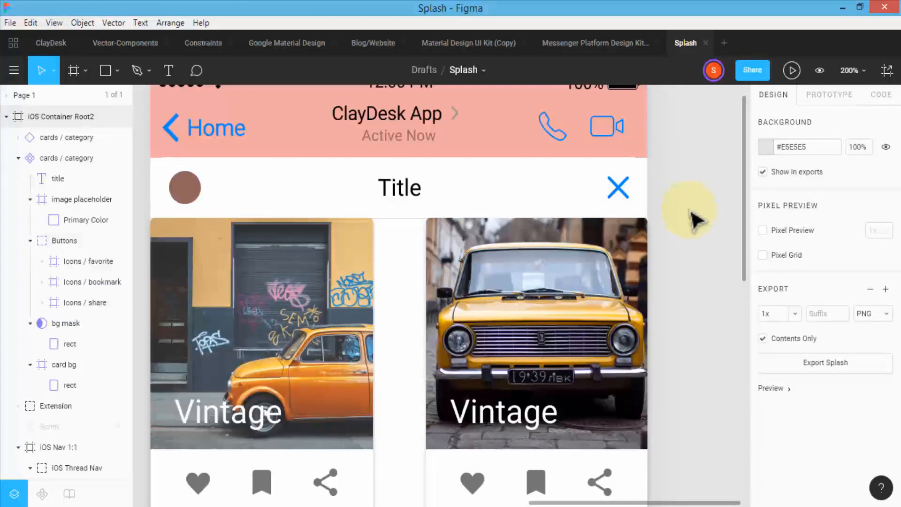
pyautogui.scroll(-1, 694, 218)
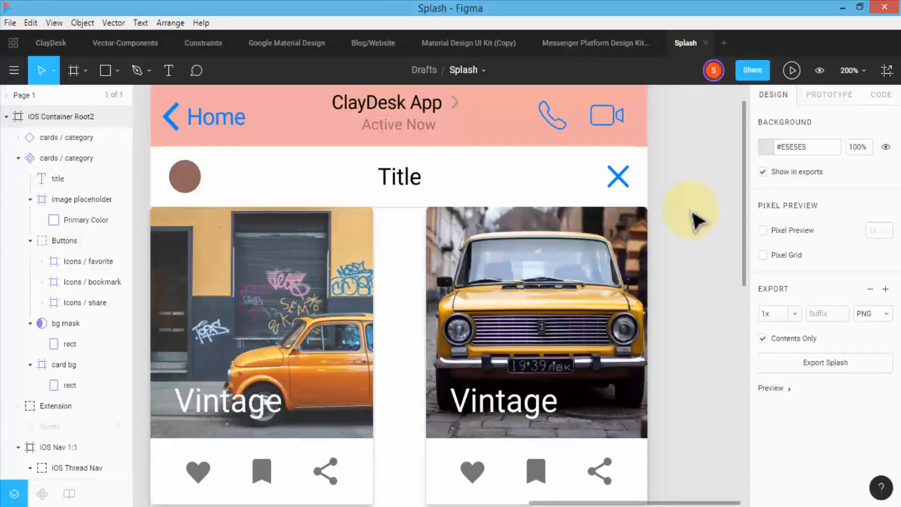
pyautogui.click(554, 286)
pyautogui.click(313, 295)
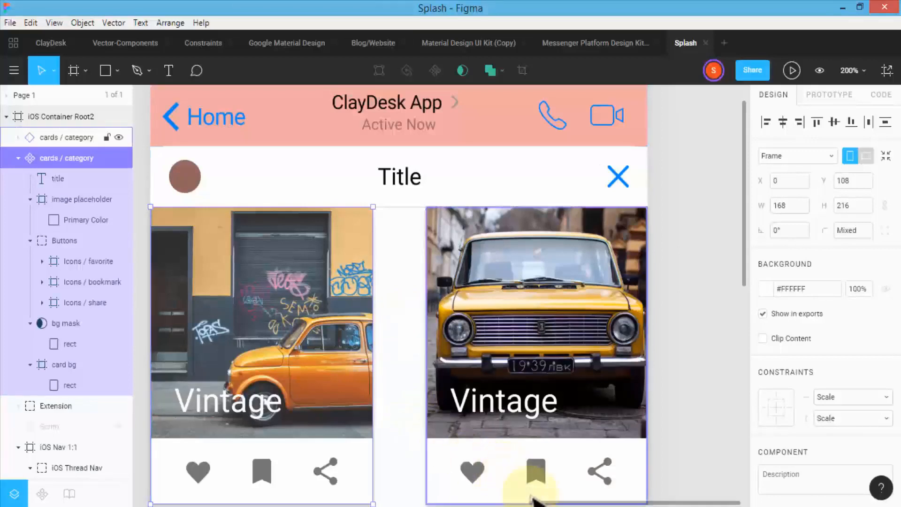
# Add a new iPhone 8 frame to the right of the iOS Container Root2 screen
pyautogui.moveTo(598, 503); pyautogui.dragTo(634, 503)
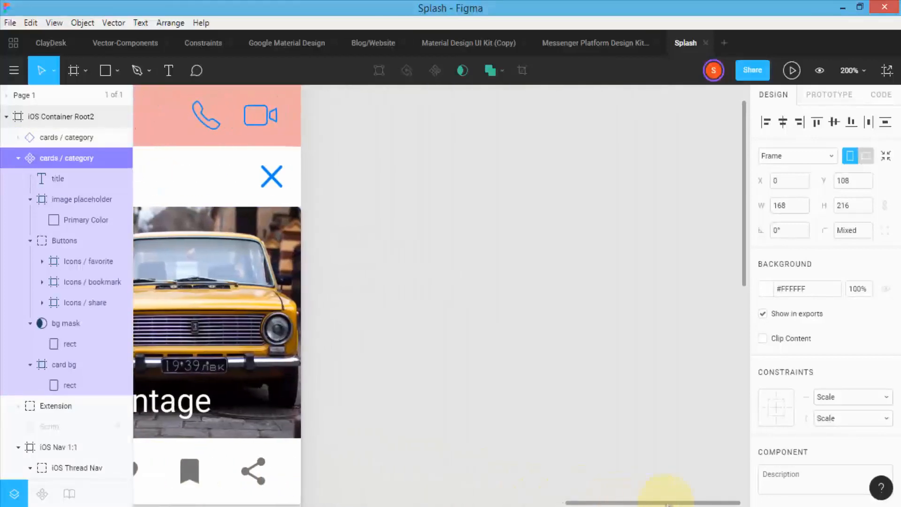
pyautogui.click(551, 274)
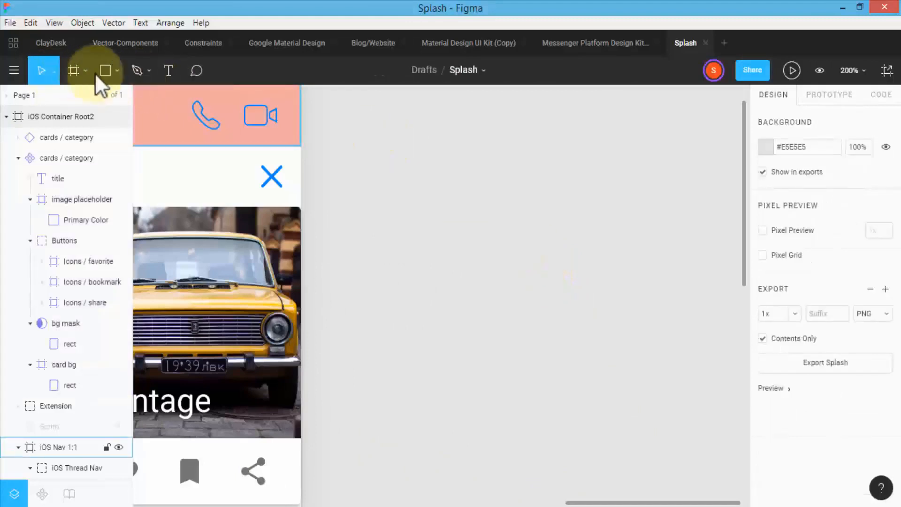
pyautogui.click(73, 70)
pyautogui.click(798, 192)
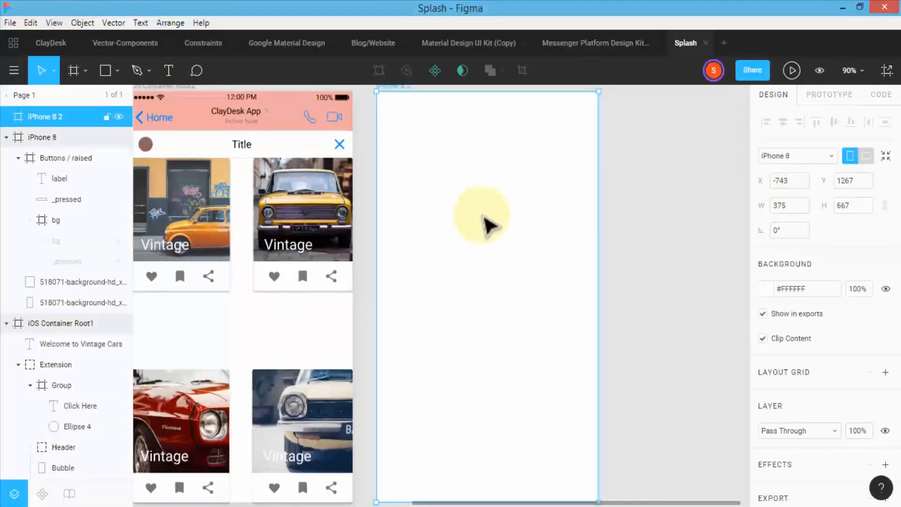
# Draw a circle about 172 by 172 in the new iPhone 8 frame and place it near the left edge, about X 15, Y 172
pyautogui.click(105, 70)
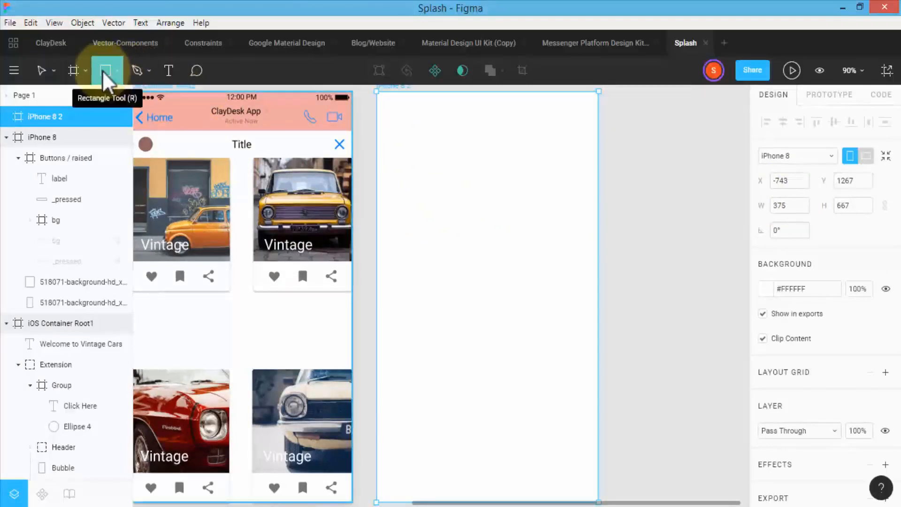
pyautogui.click(116, 73)
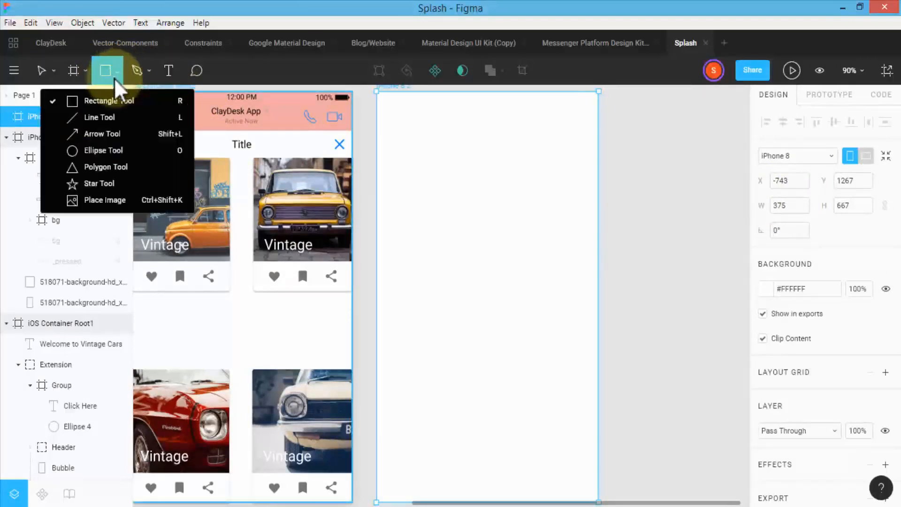
pyautogui.click(122, 150)
pyautogui.moveTo(417, 197); pyautogui.dragTo(506, 319)
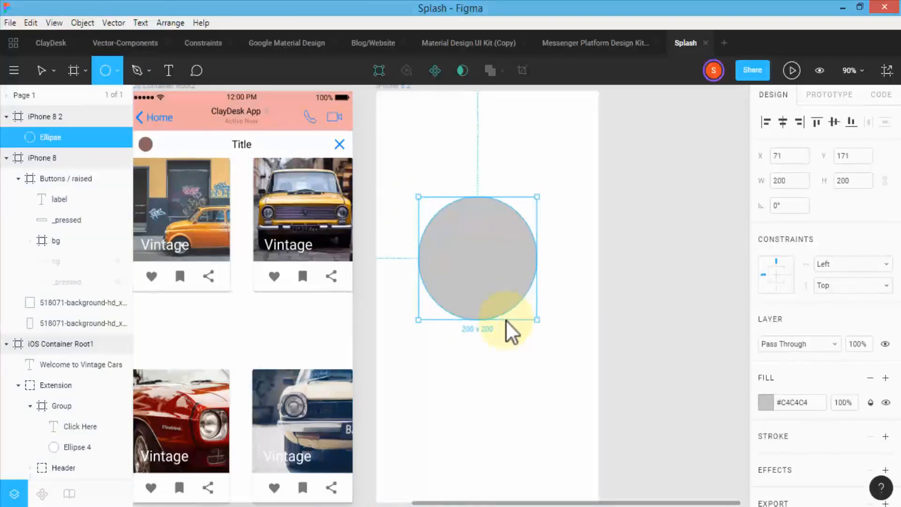
pyautogui.press('shift')
pyautogui.moveTo(505, 319)
pyautogui.mouseDown()
pyautogui.moveTo(482, 266)
pyautogui.moveTo(498, 303)
pyautogui.mouseUp()
pyautogui.moveTo(475, 249); pyautogui.dragTo(443, 248)
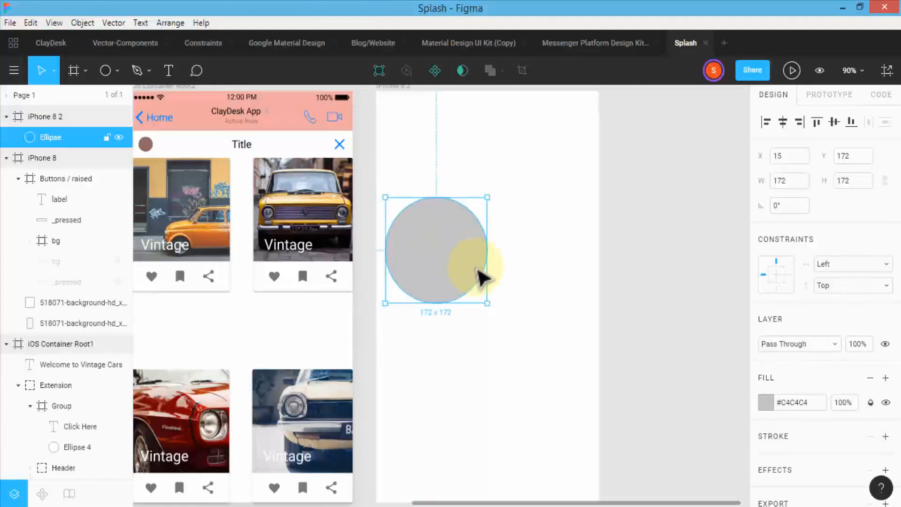
# Duplicate the circle in the new iPhone 8 frame and place the copy beside it at about X 195, Y 172
pyautogui.hotkey('ctrl', 'v')
pyautogui.moveTo(479, 271); pyautogui.dragTo(563, 271)
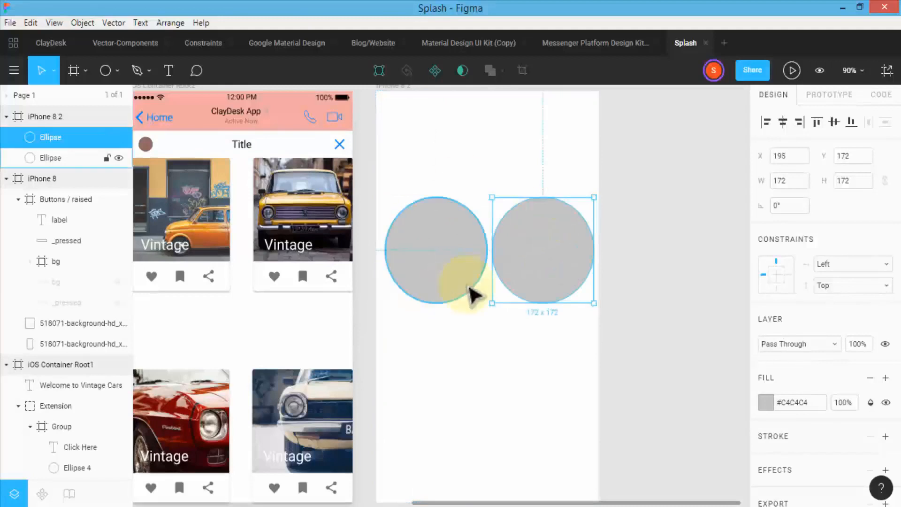
pyautogui.click(451, 280)
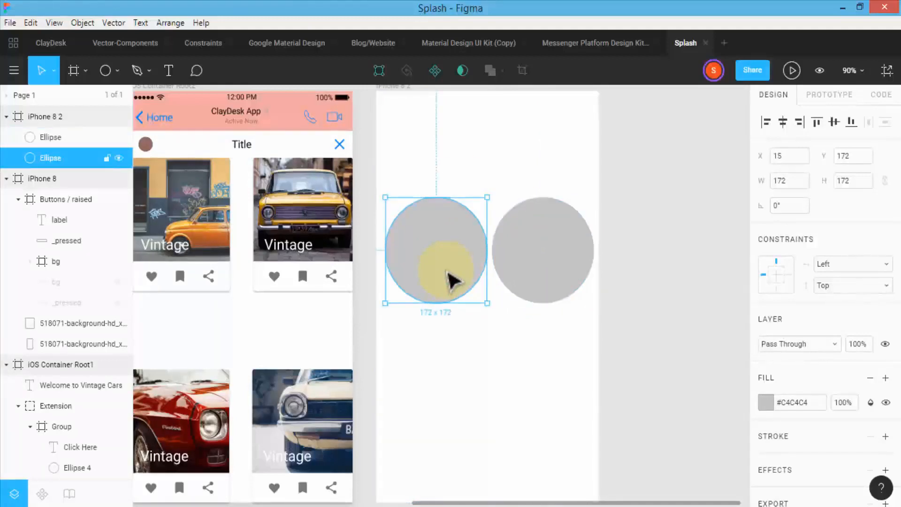
pyautogui.click(528, 277)
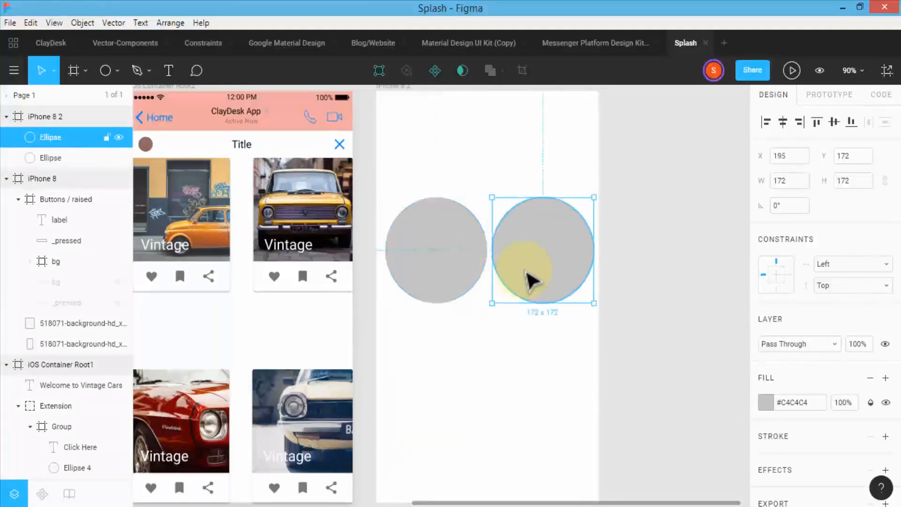
pyautogui.click(463, 277)
pyautogui.click(579, 260)
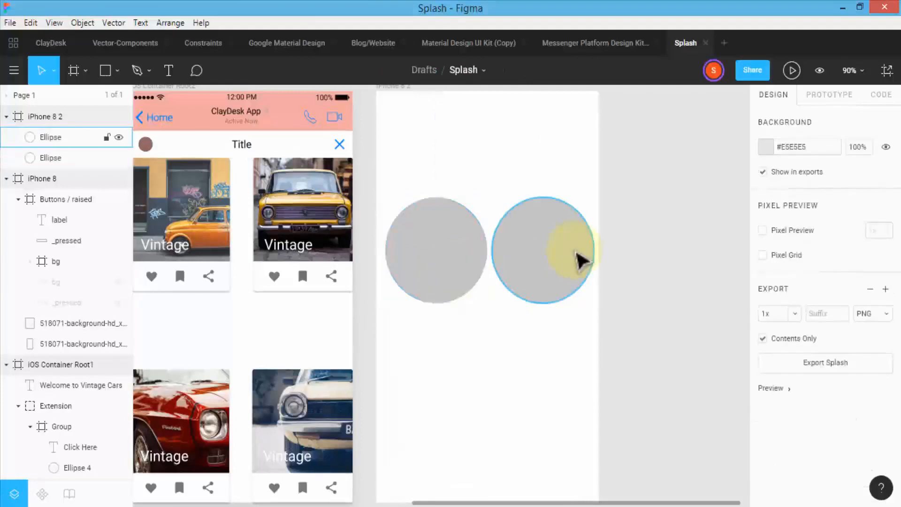
pyautogui.click(513, 252)
pyautogui.click(466, 262)
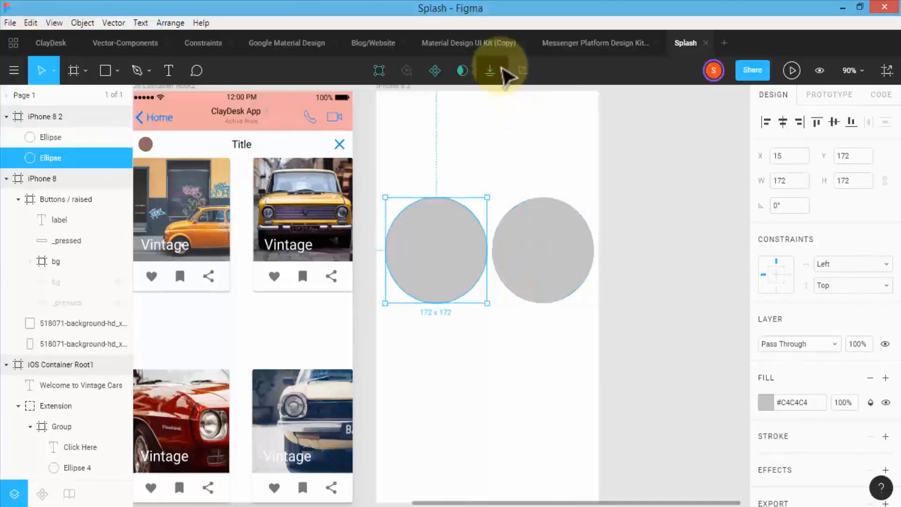
pyautogui.click(501, 71)
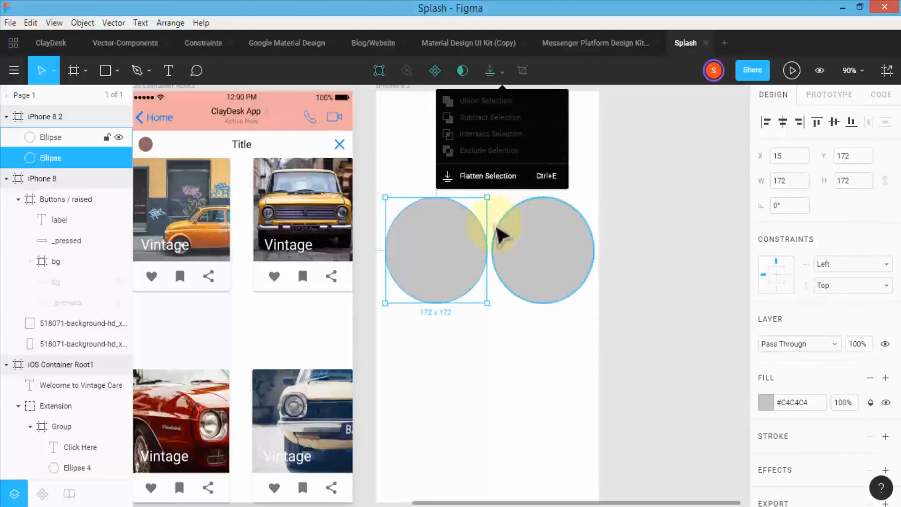
pyautogui.click(517, 246)
pyautogui.click(468, 251)
pyautogui.click(516, 248)
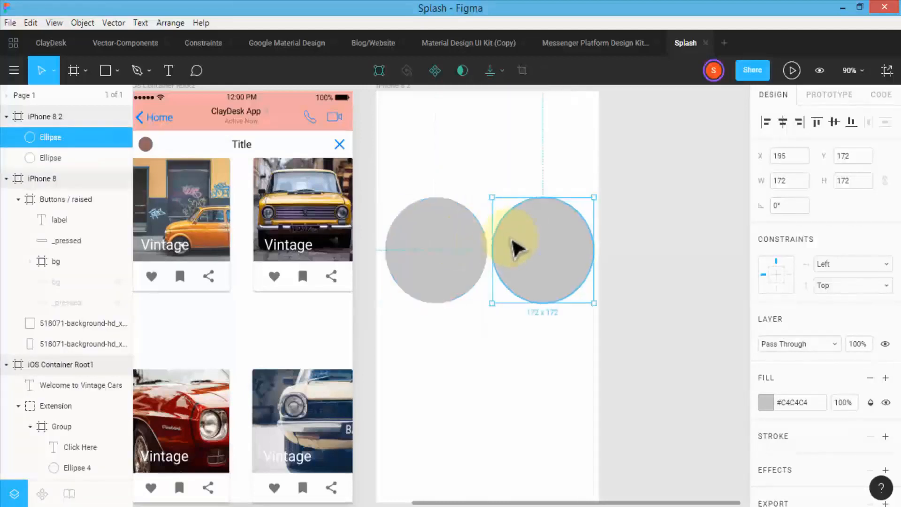
pyautogui.scroll(1, 466, 185)
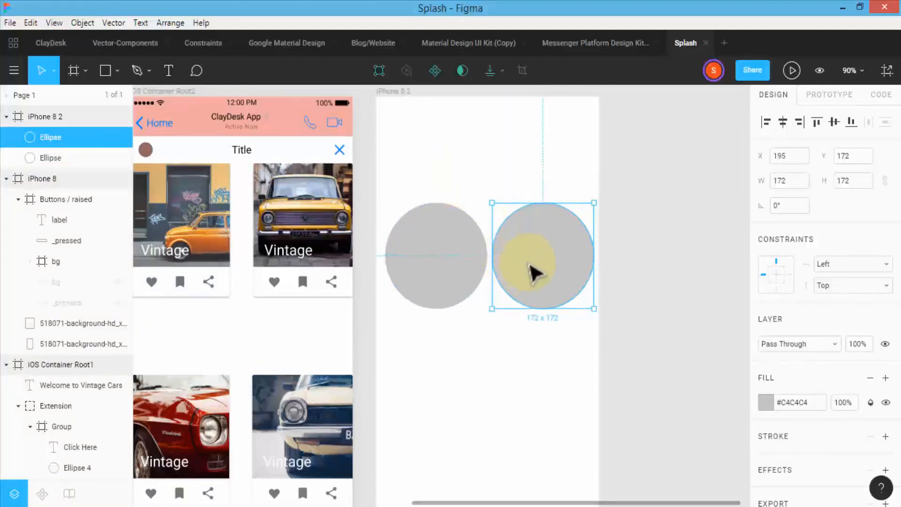
# Move the second circle to about X 139, Y 172 so that it overlaps the first circle
pyautogui.moveTo(530, 263); pyautogui.dragTo(502, 259)
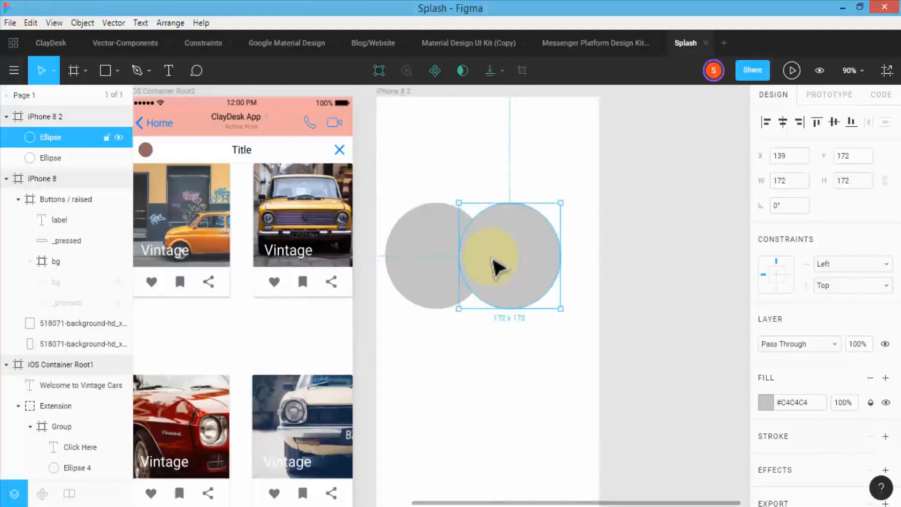
pyautogui.hotkey('ctrl', '+')
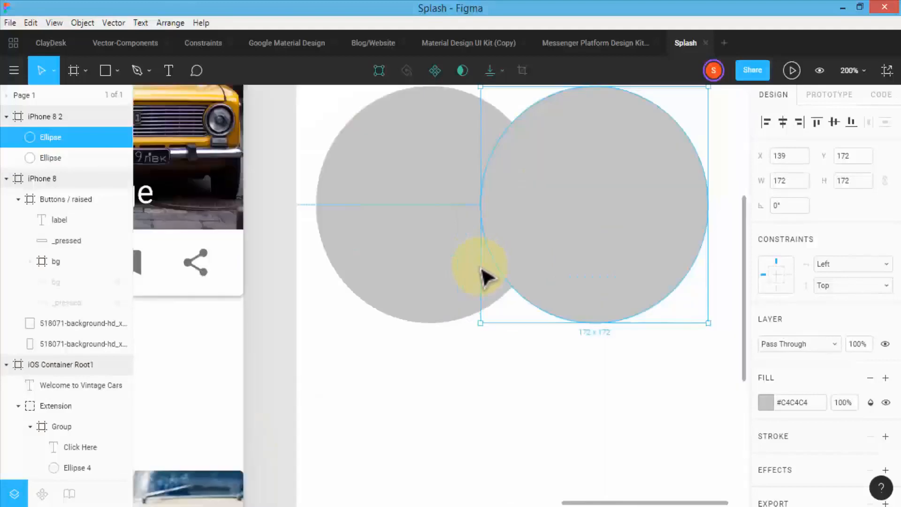
pyautogui.scroll(2, 726, 323)
pyautogui.scroll(2, 725, 324)
pyautogui.scroll(-1, 724, 322)
pyautogui.moveTo(616, 499)
pyautogui.mouseDown()
pyautogui.moveTo(632, 498)
pyautogui.moveTo(623, 499)
pyautogui.mouseUp()
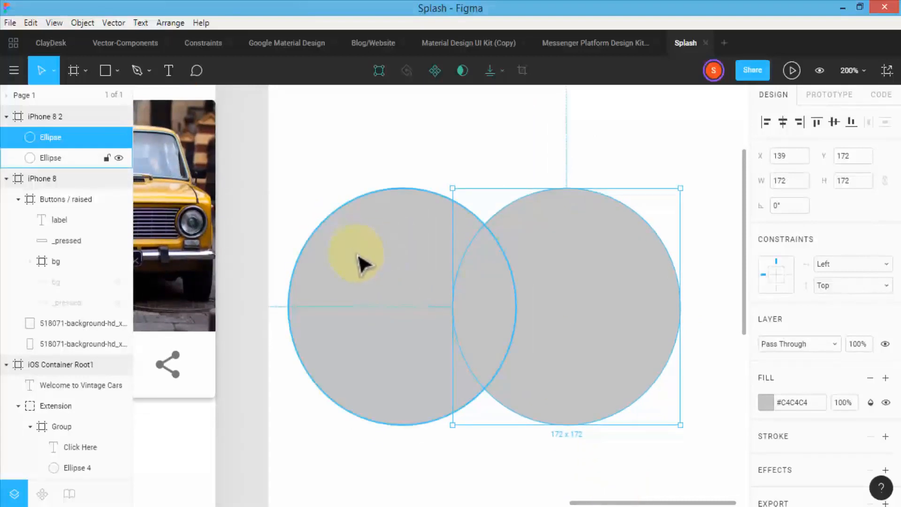
# Combine both circles with Union Selection and move the merged shape to about X 20, Y 162
pyautogui.keyDown('shift'); pyautogui.click(376, 262); pyautogui.keyUp('shift')
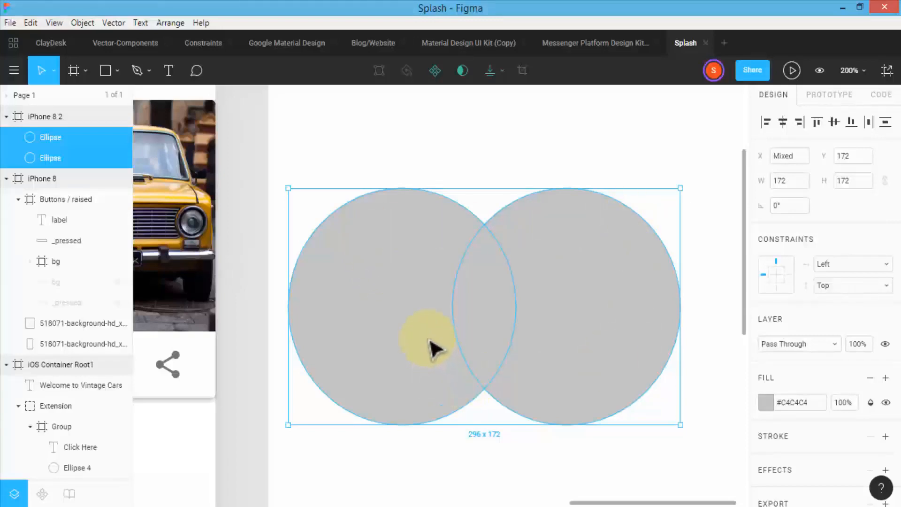
pyautogui.click(501, 72)
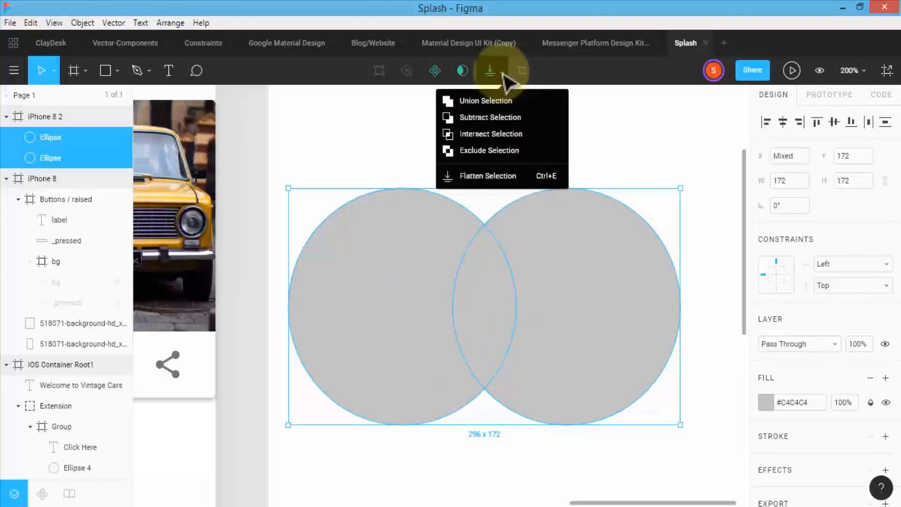
pyautogui.click(505, 105)
pyautogui.moveTo(502, 266)
pyautogui.mouseDown()
pyautogui.moveTo(507, 284)
pyautogui.moveTo(501, 277)
pyautogui.mouseUp()
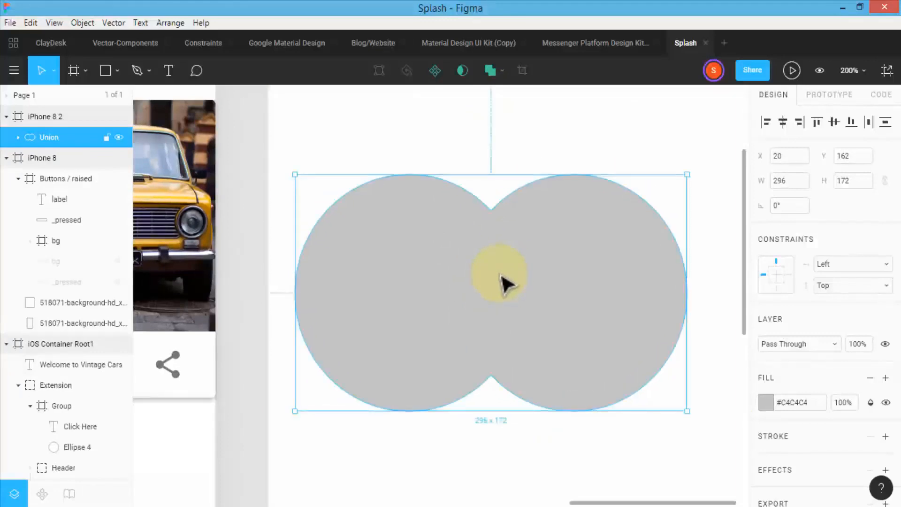
# Try the Subtract and Intersect boolean operations on the combined circles
pyautogui.click(493, 72)
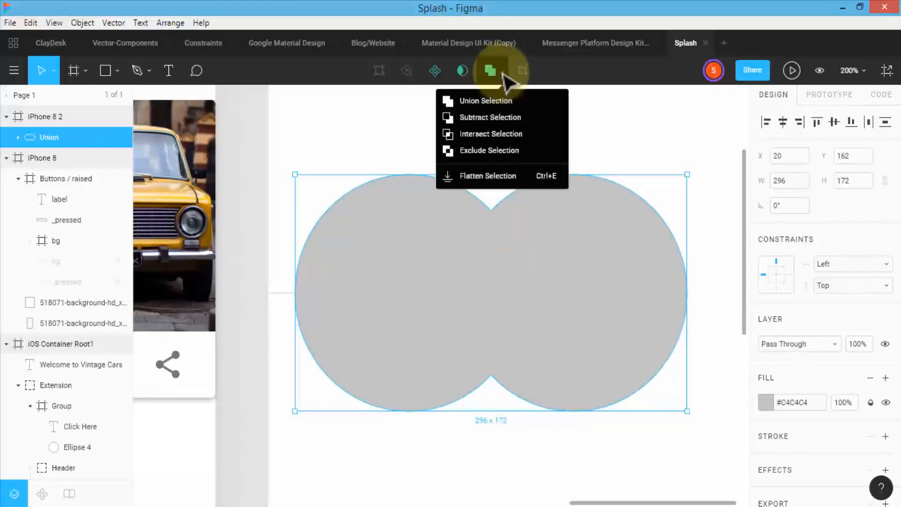
pyautogui.click(505, 118)
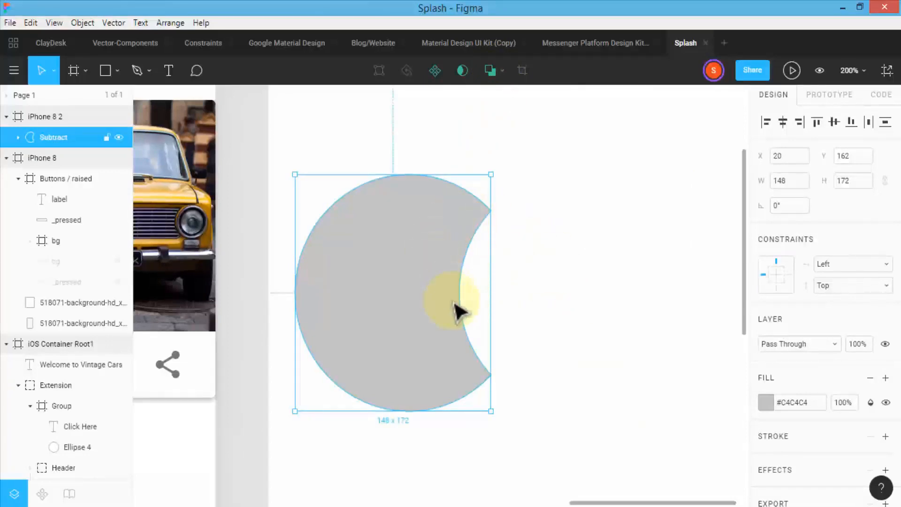
pyautogui.click(503, 73)
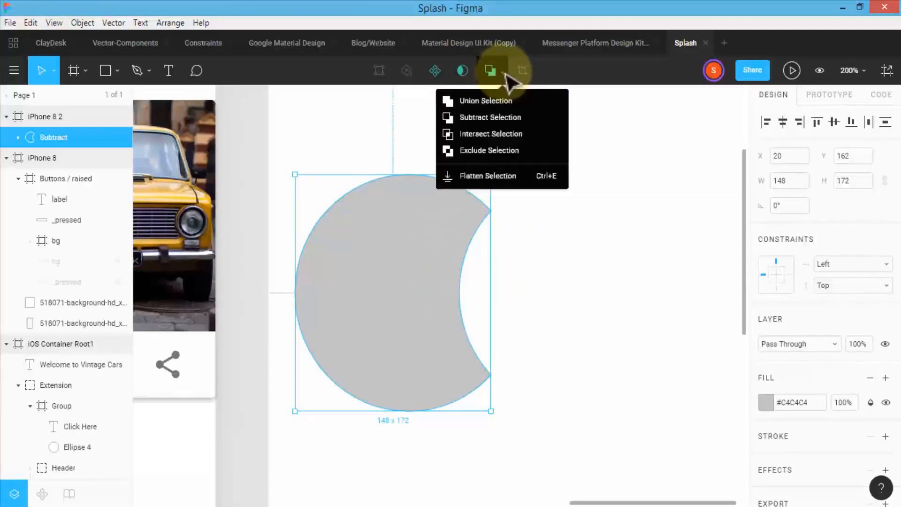
pyautogui.click(503, 136)
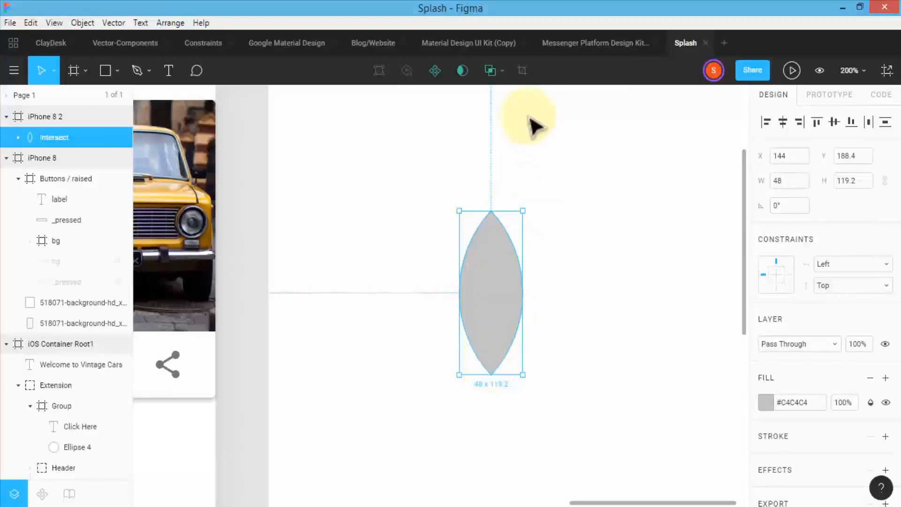
# Change the combined circles to an Exclude shape and flatten it into a single vector
pyautogui.click(501, 72)
pyautogui.click(496, 151)
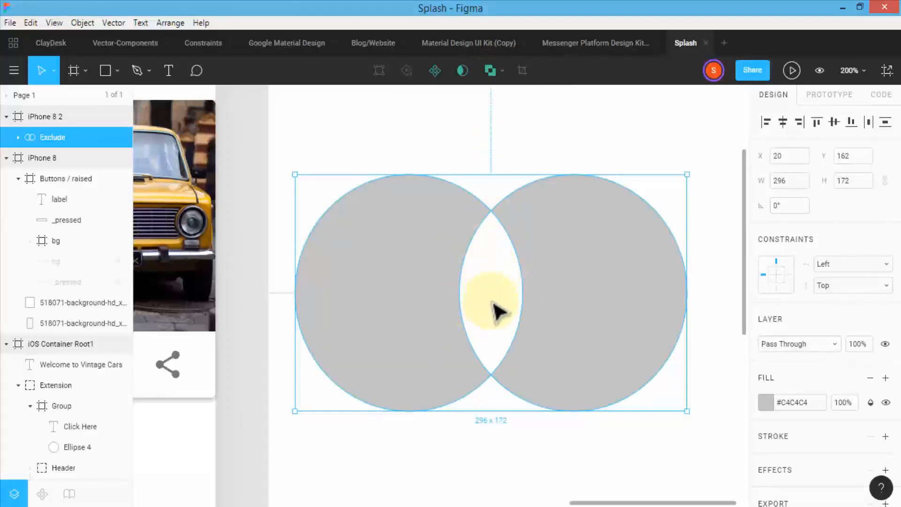
pyautogui.click(500, 80)
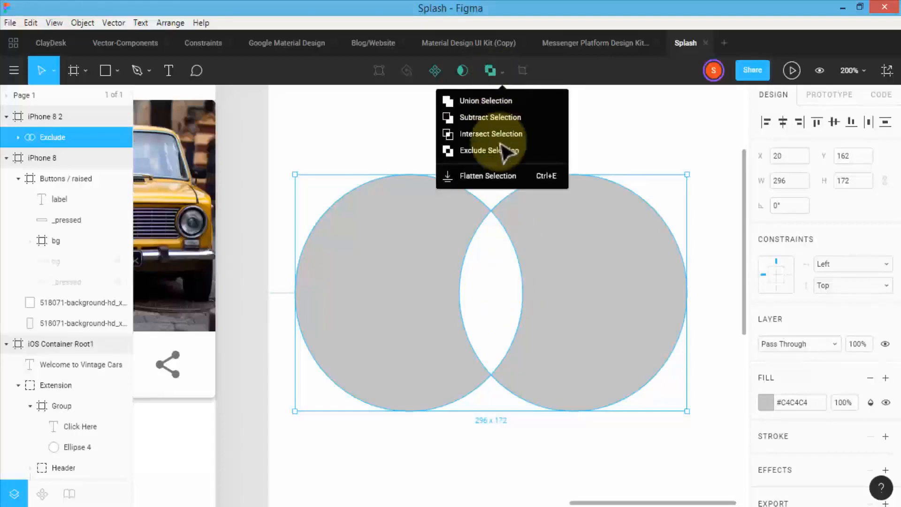
pyautogui.click(498, 175)
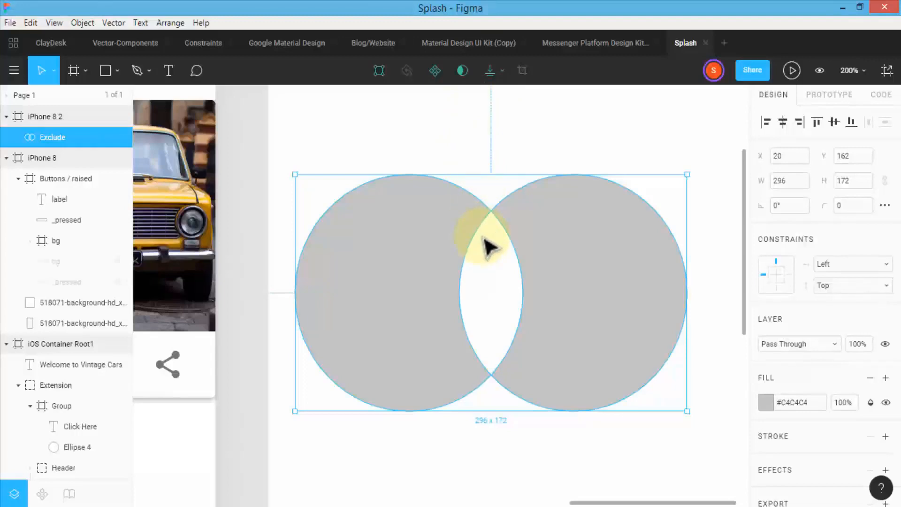
# Try bending the left circle's lower-left curve, undo it, and pull its top point's curve handle inward to about X 99, Y 228.5
pyautogui.doubleClick(427, 282)
pyautogui.click(423, 275)
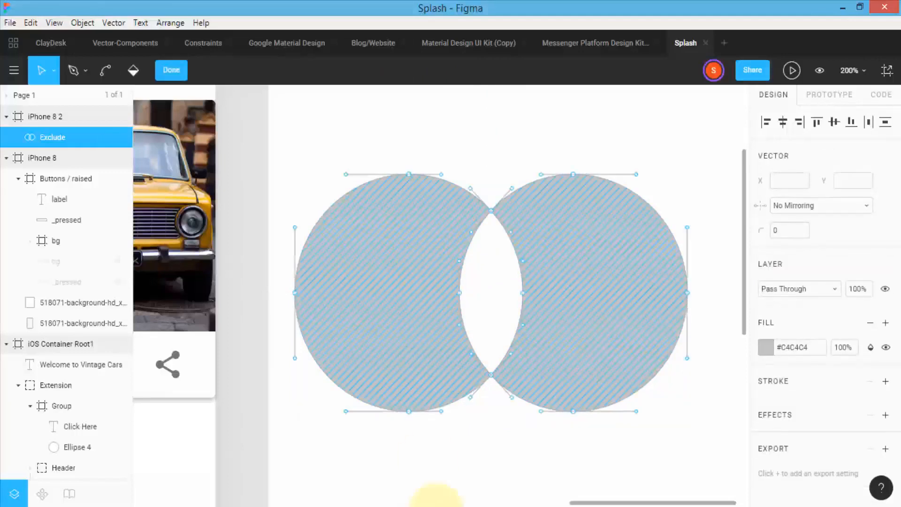
pyautogui.press('Escape')
pyautogui.doubleClick(417, 314)
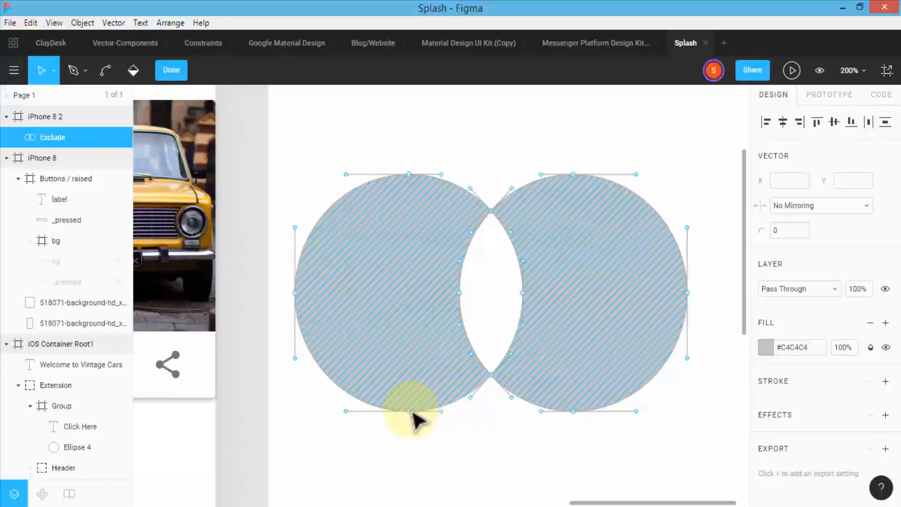
pyautogui.moveTo(352, 408)
pyautogui.mouseDown()
pyautogui.moveTo(373, 375)
pyautogui.moveTo(368, 368)
pyautogui.moveTo(325, 394)
pyautogui.moveTo(357, 359)
pyautogui.moveTo(336, 403)
pyautogui.moveTo(397, 304)
pyautogui.moveTo(322, 362)
pyautogui.moveTo(310, 391)
pyautogui.mouseUp()
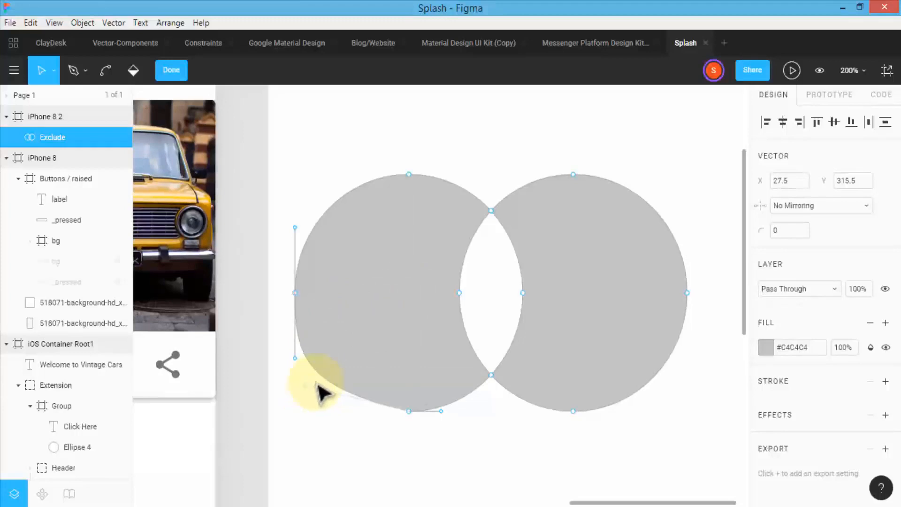
pyautogui.hotkey('ctrl', 'a')
pyautogui.moveTo(348, 177); pyautogui.dragTo(402, 266)
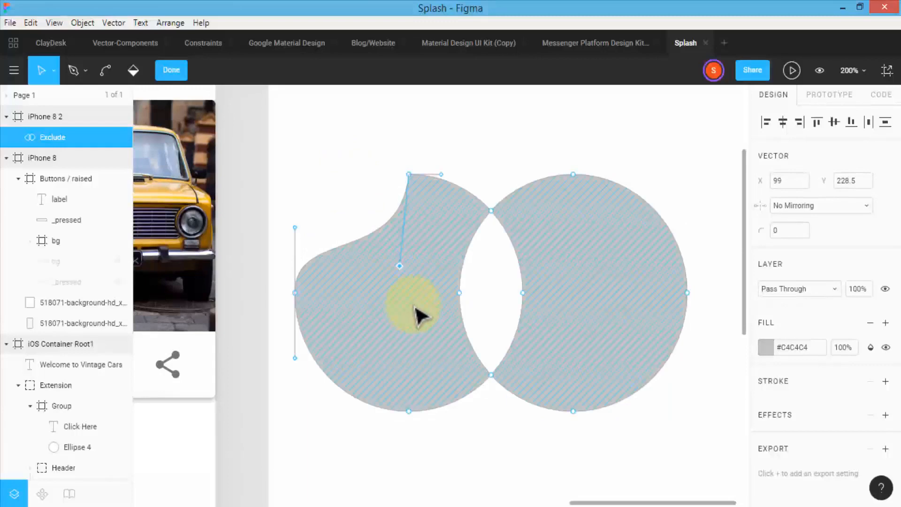
# Fill the flattened shape with the red #EB5757 and leave vector editing
pyautogui.click(767, 348)
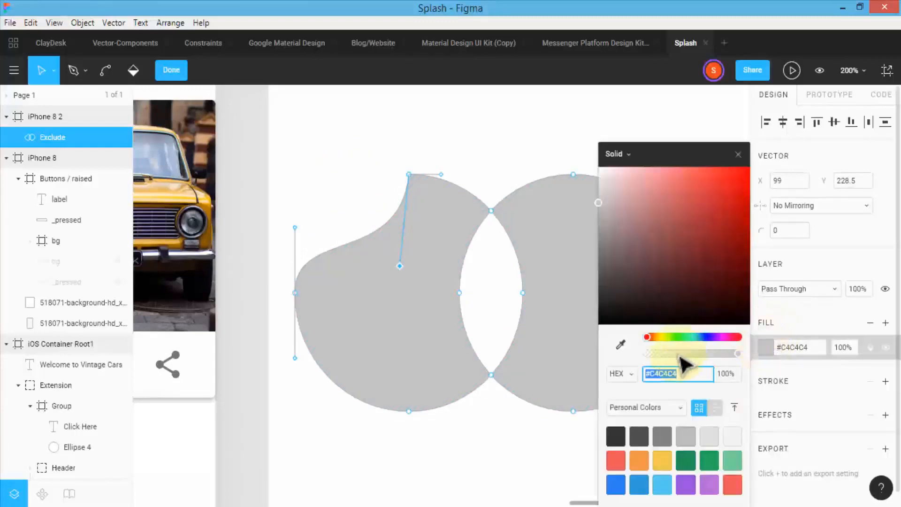
pyautogui.click(615, 462)
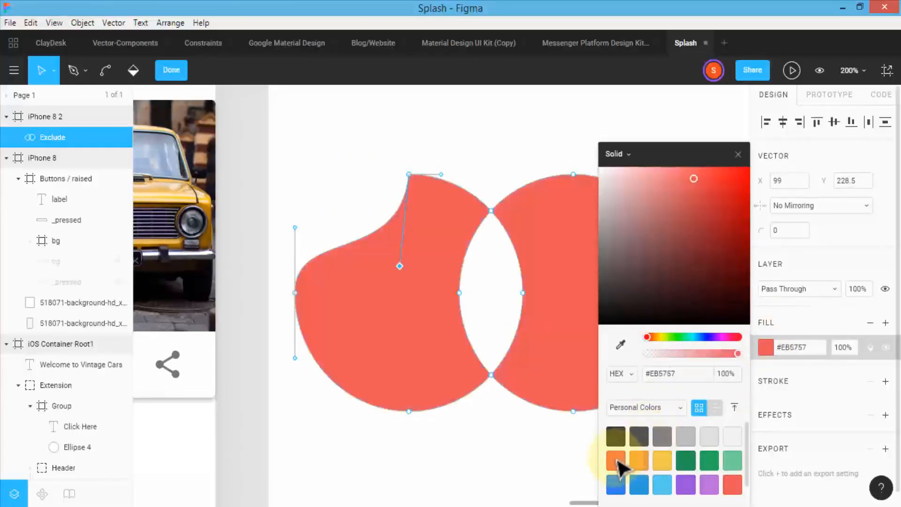
pyautogui.click(495, 302)
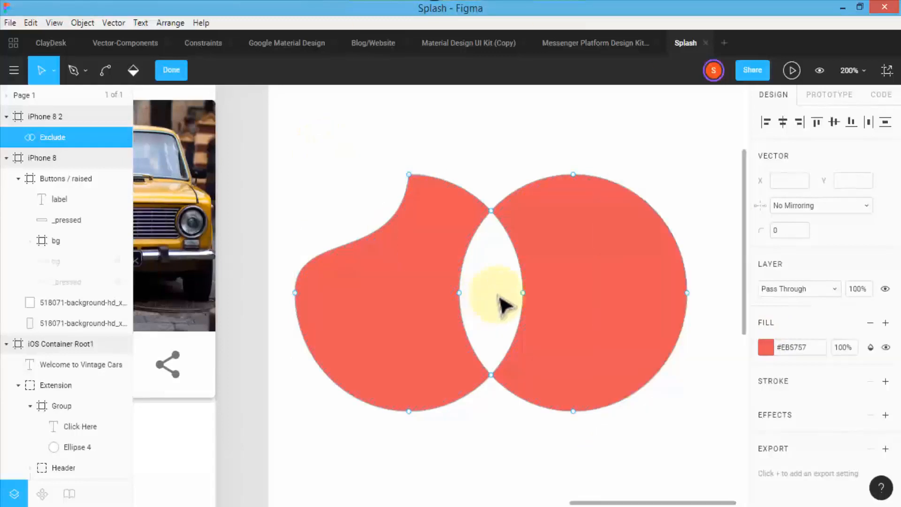
pyautogui.press('Escape')
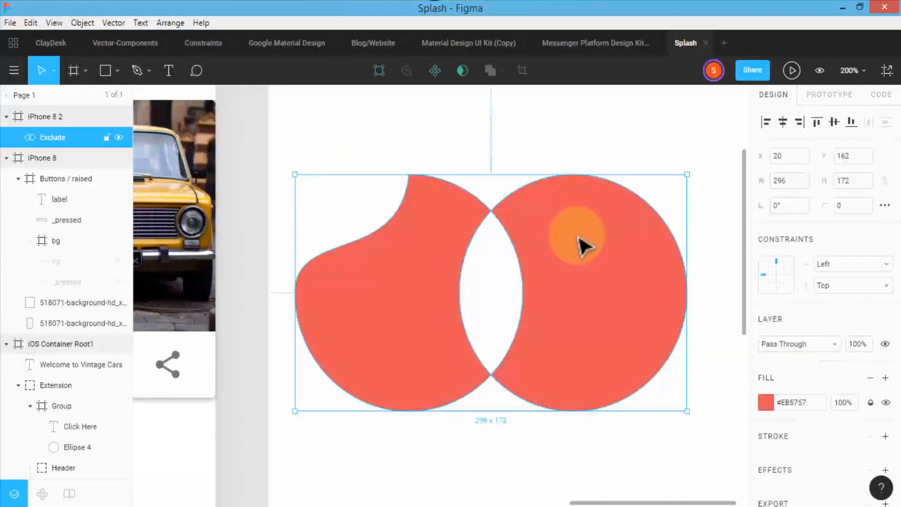
# Try bending the right circle's upper-right curve, undo the change, and leave vector editing
pyautogui.doubleClick(586, 308)
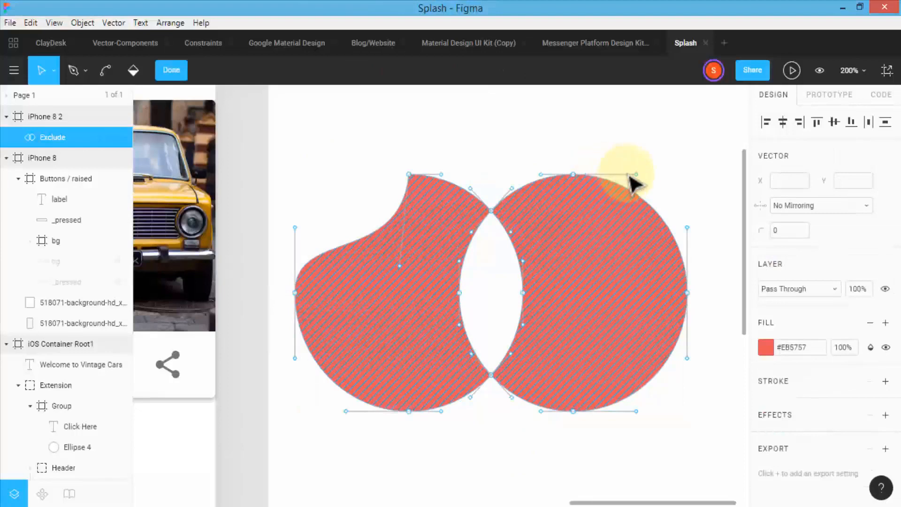
pyautogui.moveTo(637, 175); pyautogui.dragTo(660, 213)
pyautogui.press('ctrl')
pyautogui.hotkey('ctrl', 'z')
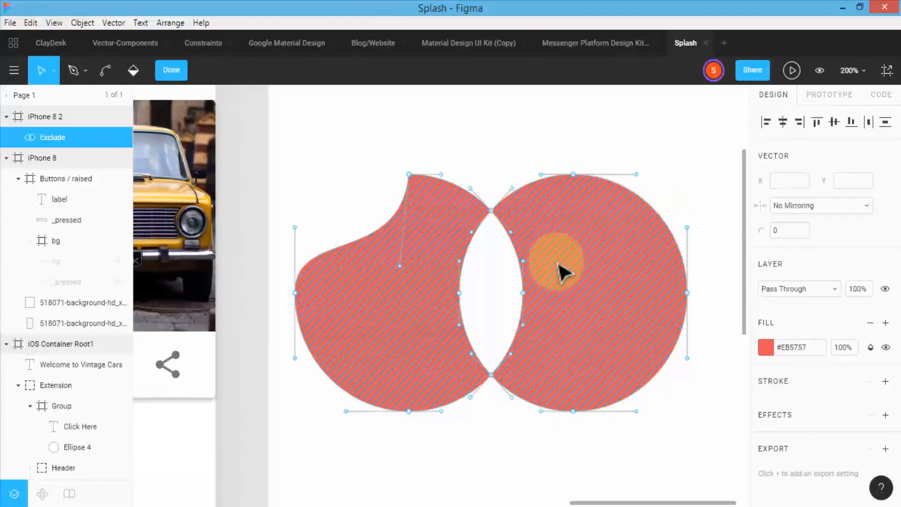
pyautogui.click(415, 300)
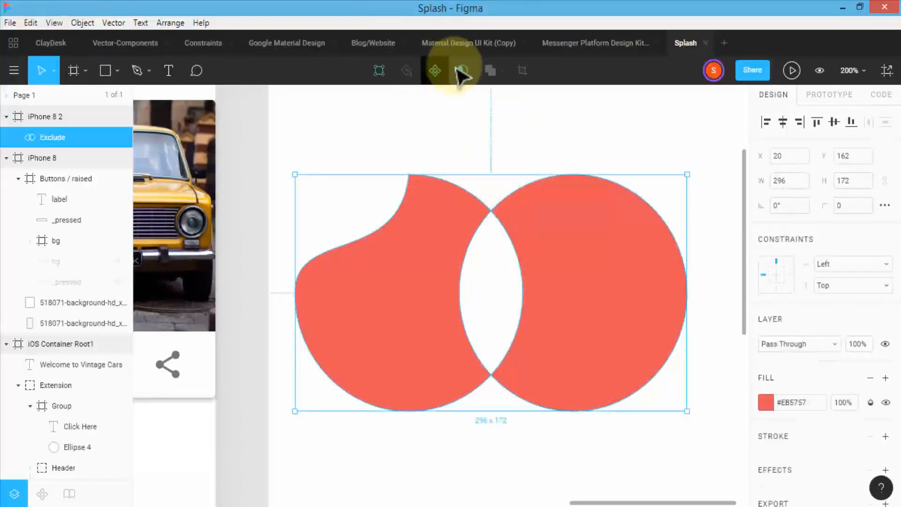
pyautogui.click(460, 233)
pyautogui.click(457, 184)
pyautogui.click(446, 255)
pyautogui.click(500, 71)
pyautogui.click(419, 261)
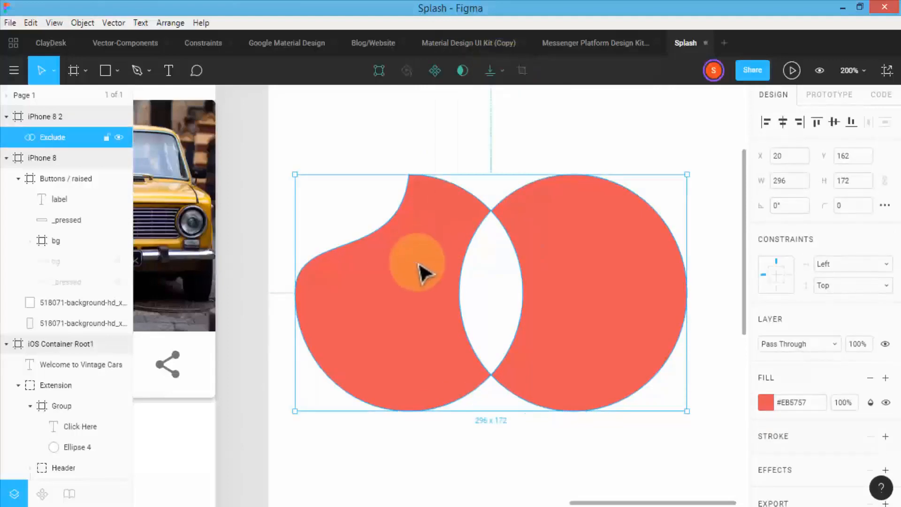
# Move the red flattened shape within its frame to about X 28, Y 131
pyautogui.moveTo(432, 308); pyautogui.dragTo(451, 270)
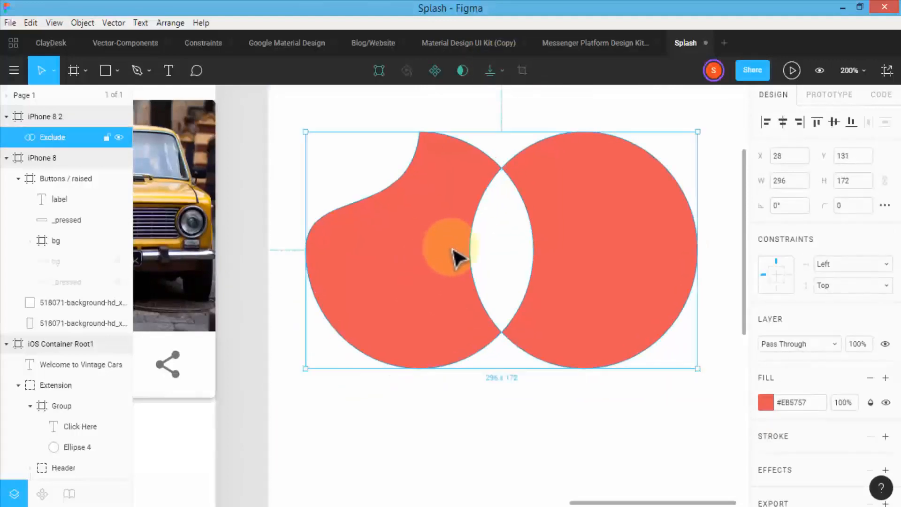
pyautogui.doubleClick(457, 258)
pyautogui.press('Escape')
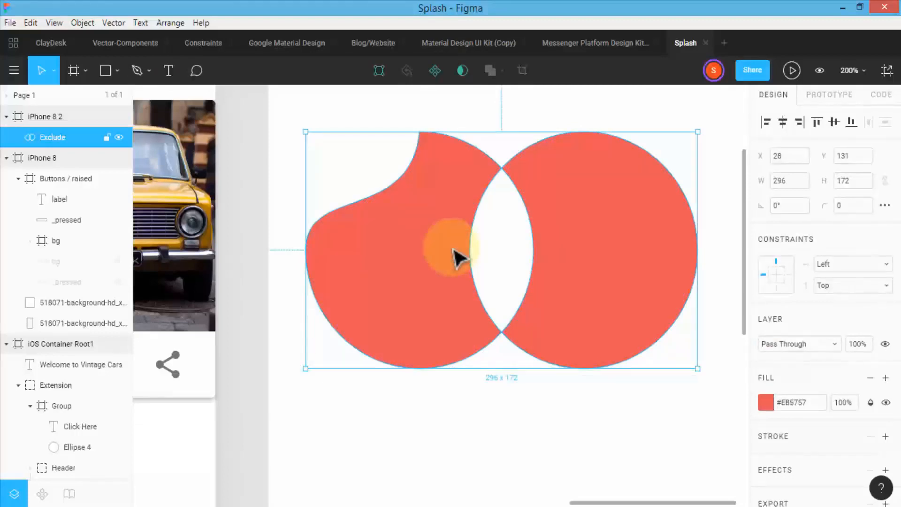
# Shrink the red flattened shape to about 50 x 29 and move it between the card rows in iOS Container Root2, at about X 150, Y 346
pyautogui.moveTo(457, 257); pyautogui.dragTo(449, 299)
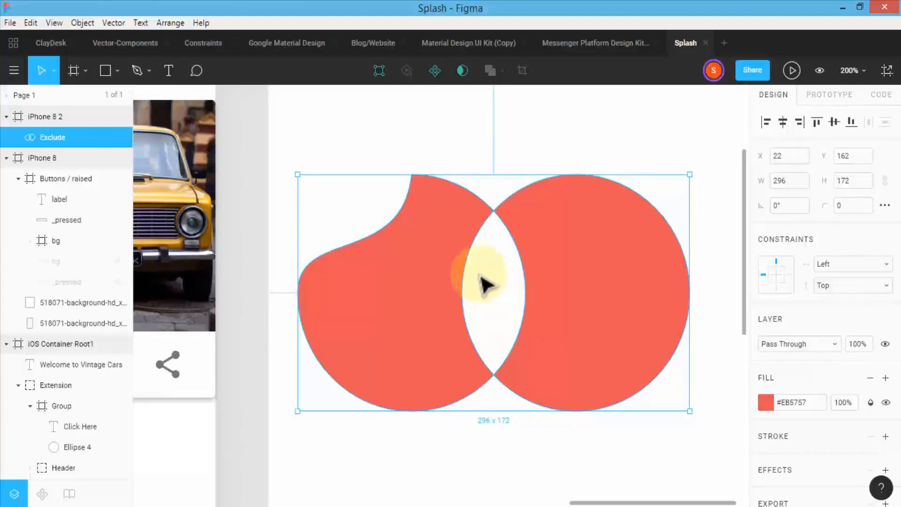
pyautogui.moveTo(297, 175); pyautogui.dragTo(624, 372)
pyautogui.moveTo(643, 390); pyautogui.dragTo(347, 258)
pyautogui.moveTo(582, 502); pyautogui.dragTo(472, 503)
pyautogui.moveTo(711, 259); pyautogui.dragTo(310, 454)
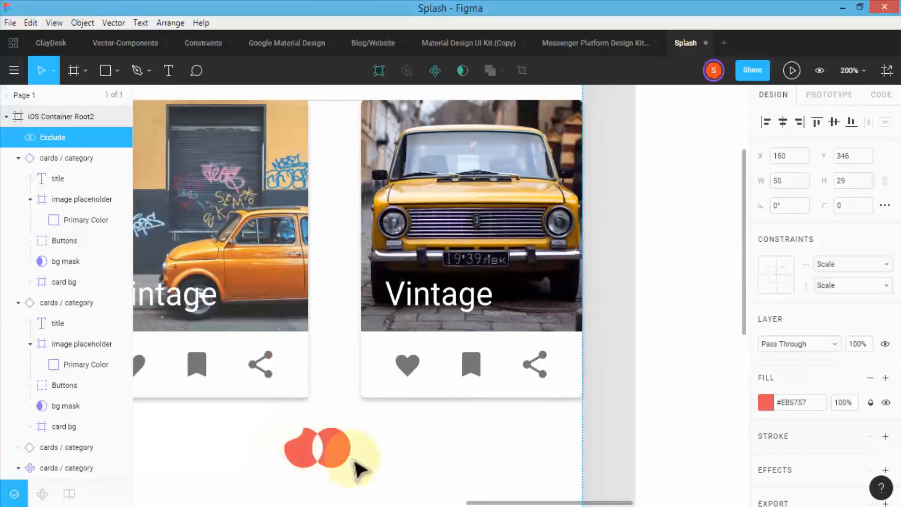
pyautogui.moveTo(478, 502); pyautogui.dragTo(433, 503)
pyautogui.scroll(-5, 484, 346)
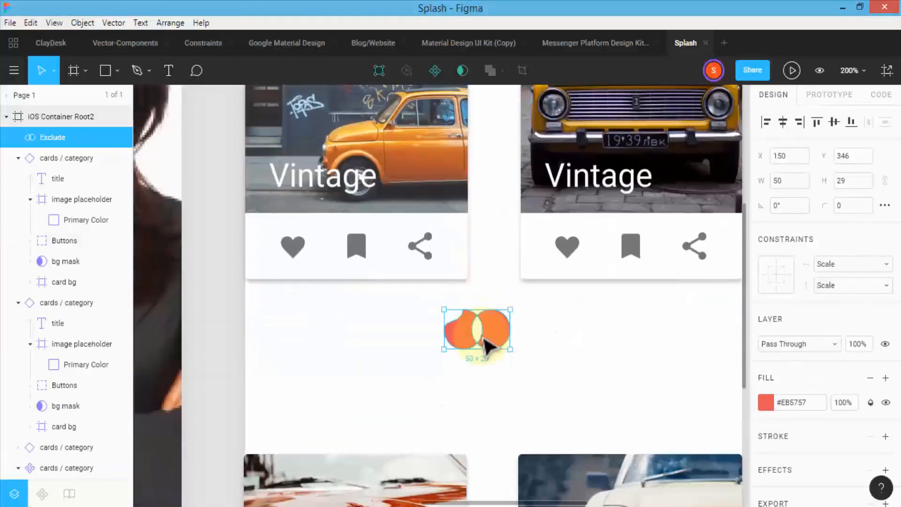
# Enlarge the red shape between the card rows to about 141 x 80 and delete the empty iPhone 8 2 frame
pyautogui.hotkey('shift', '0')
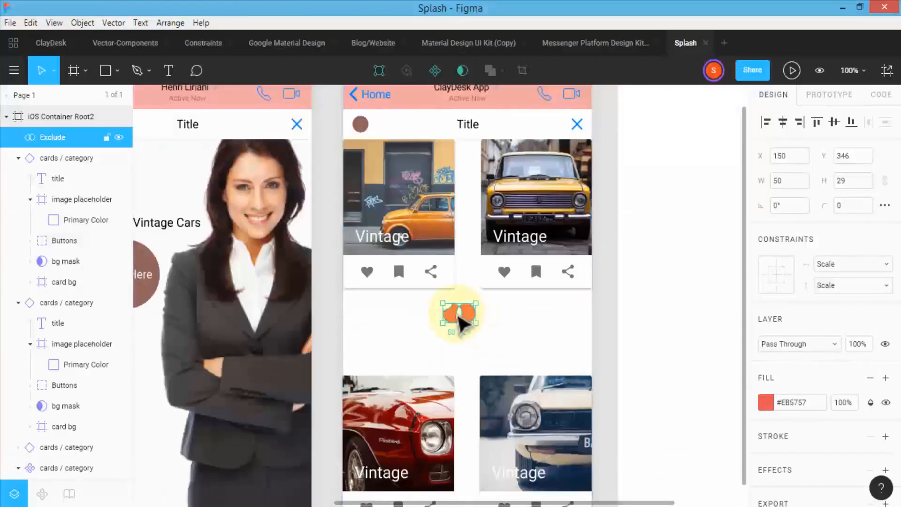
pyautogui.moveTo(478, 328)
pyautogui.mouseDown()
pyautogui.moveTo(539, 362)
pyautogui.moveTo(481, 346)
pyautogui.mouseUp()
pyautogui.click(533, 346)
pyautogui.click(667, 307)
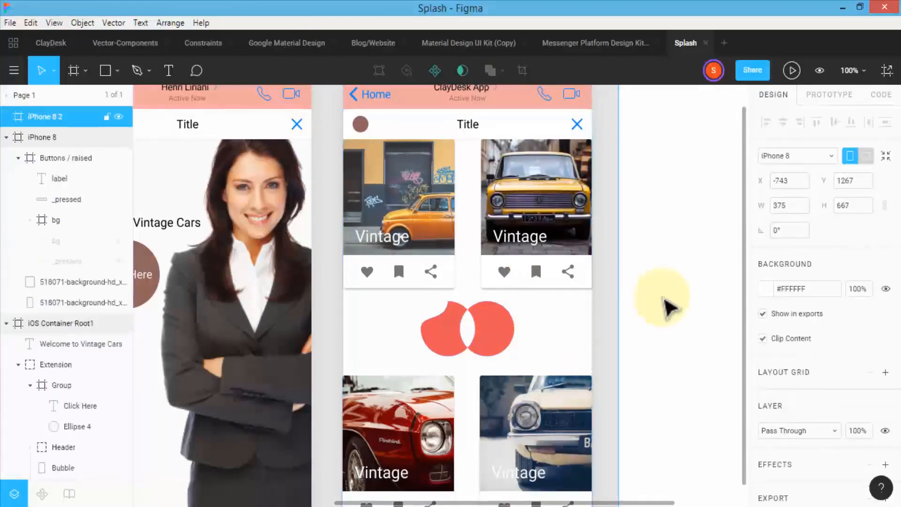
pyautogui.press('Delete')
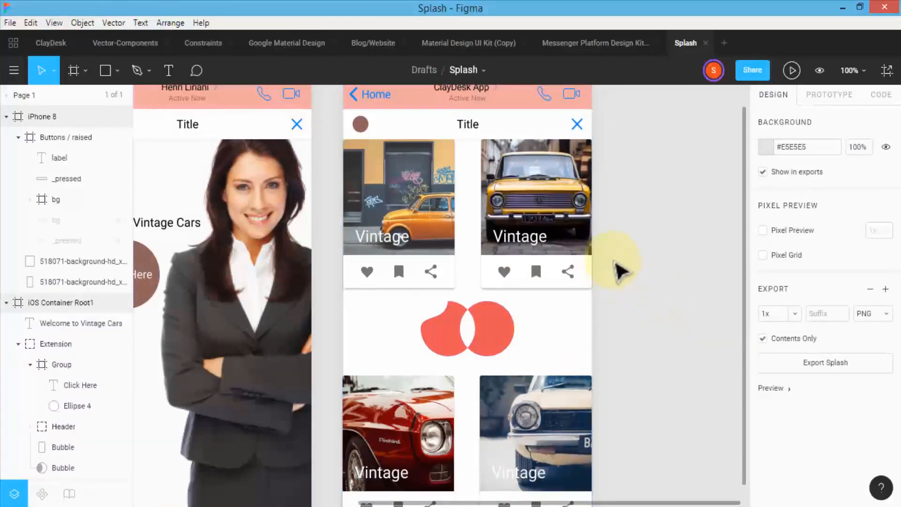
# Give the red shape in iOS Container Root2 a Linear gradient fill and deselect it
pyautogui.doubleClick(508, 338)
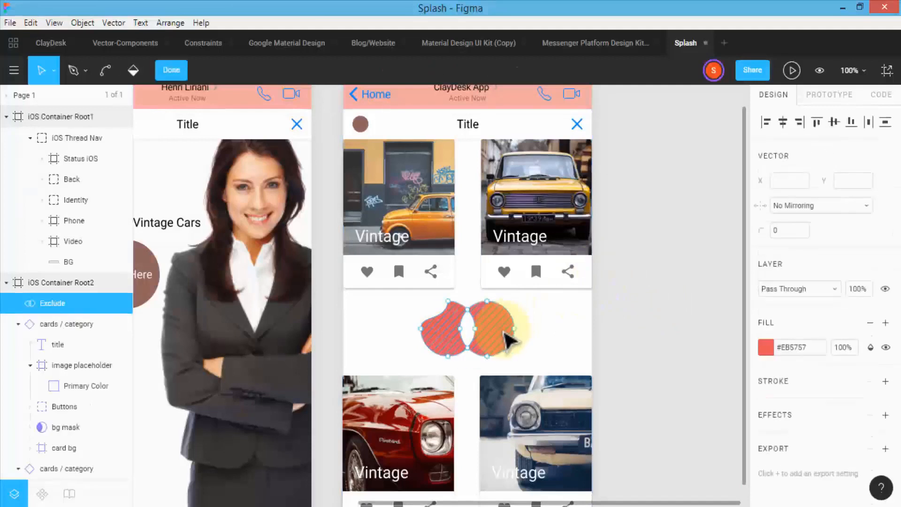
pyautogui.click(766, 347)
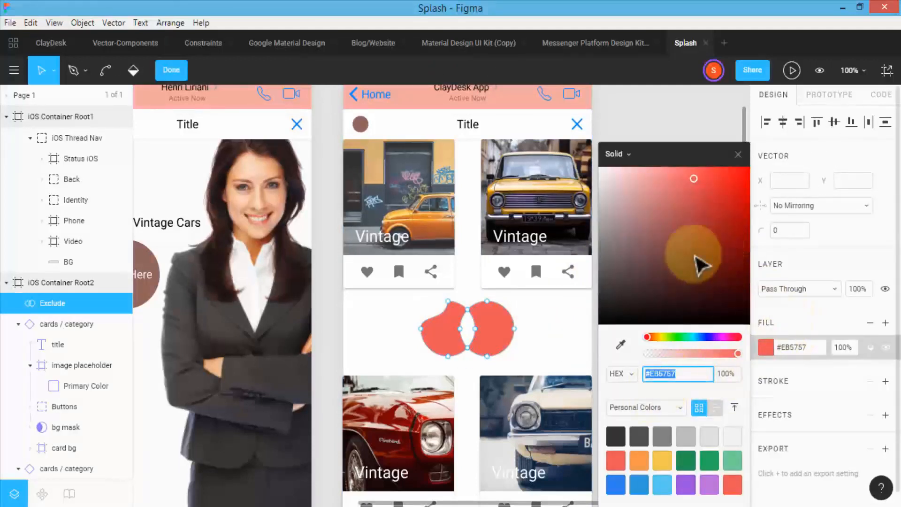
pyautogui.click(626, 155)
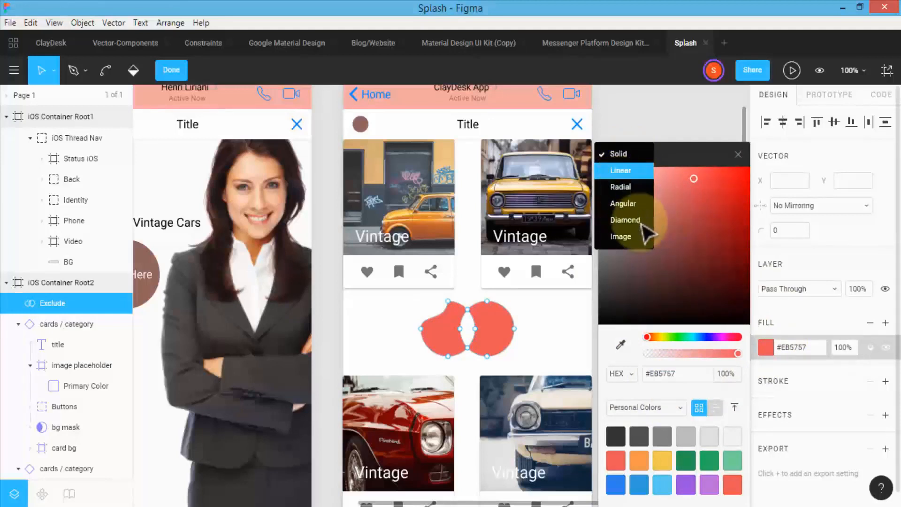
pyautogui.click(543, 334)
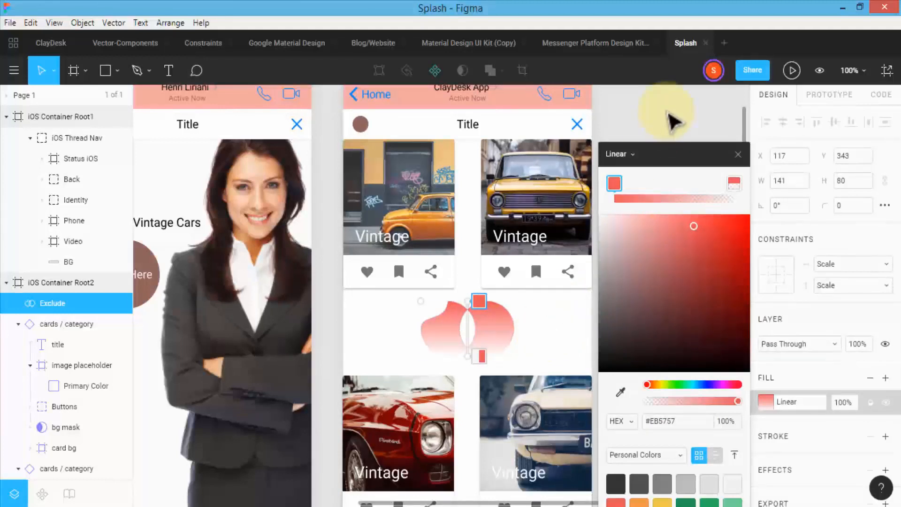
pyautogui.click(672, 121)
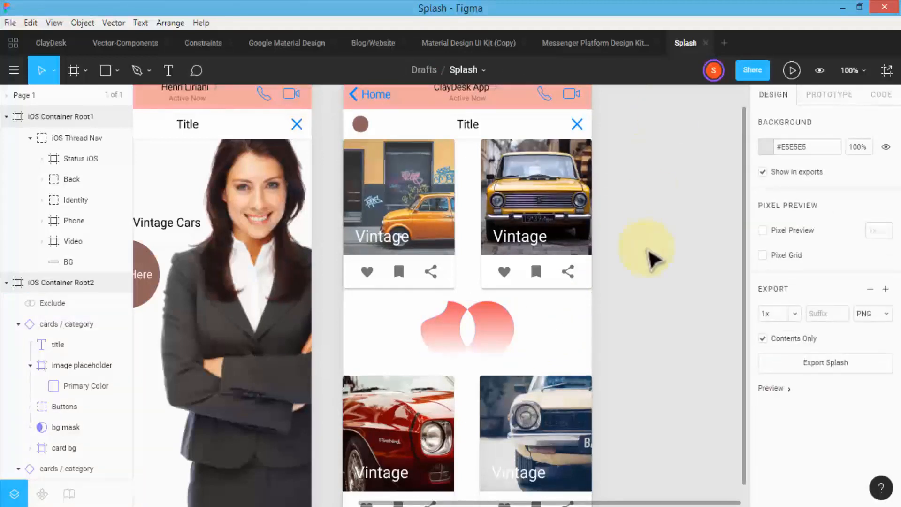
pyautogui.press('-')
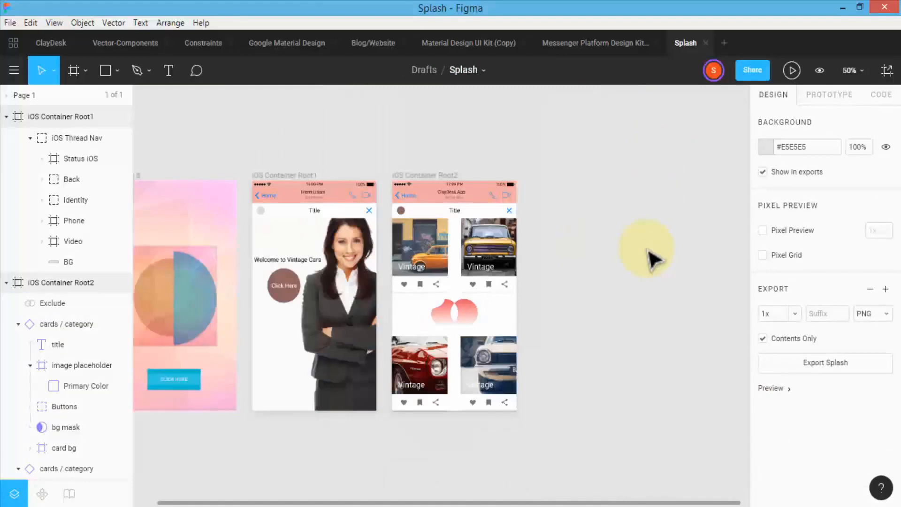
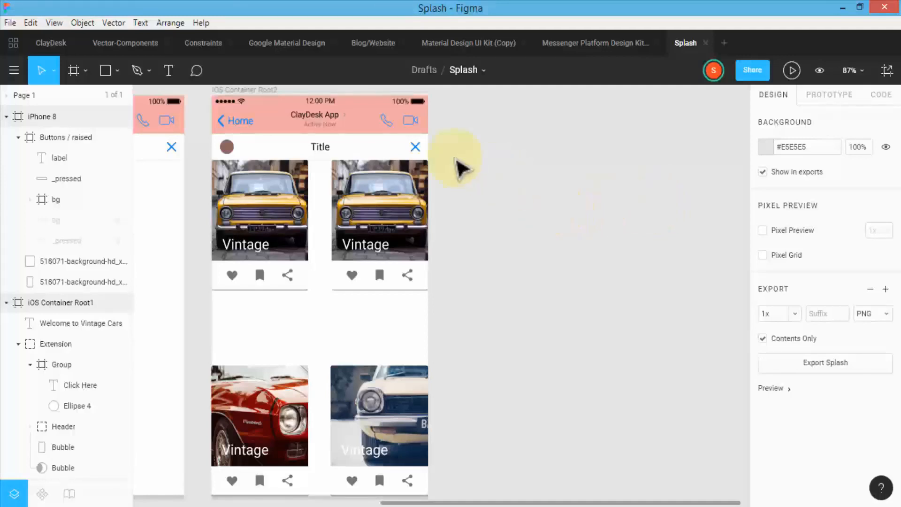
# Add an iPhone 8 frame beside iOS Container Root2 and draw a circle of about 273 x 273 in its upper part
pyautogui.click(74, 71)
pyautogui.click(793, 192)
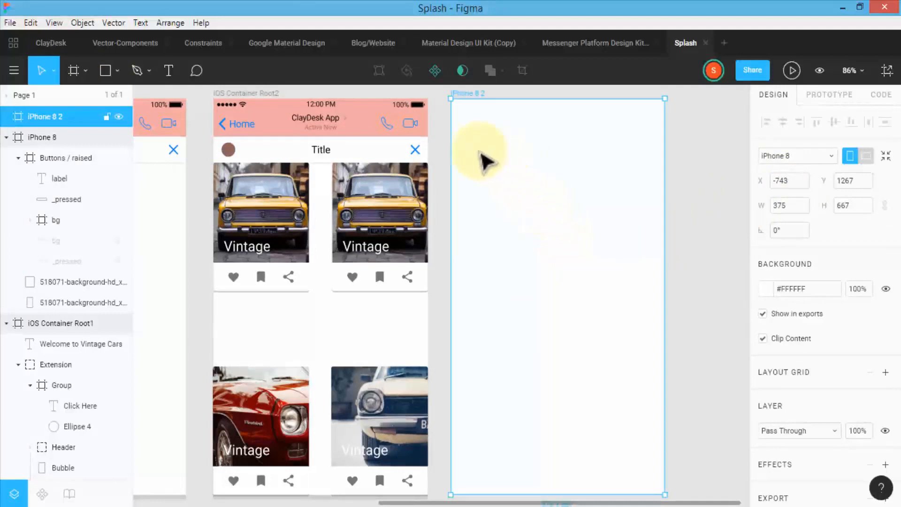
pyautogui.click(113, 72)
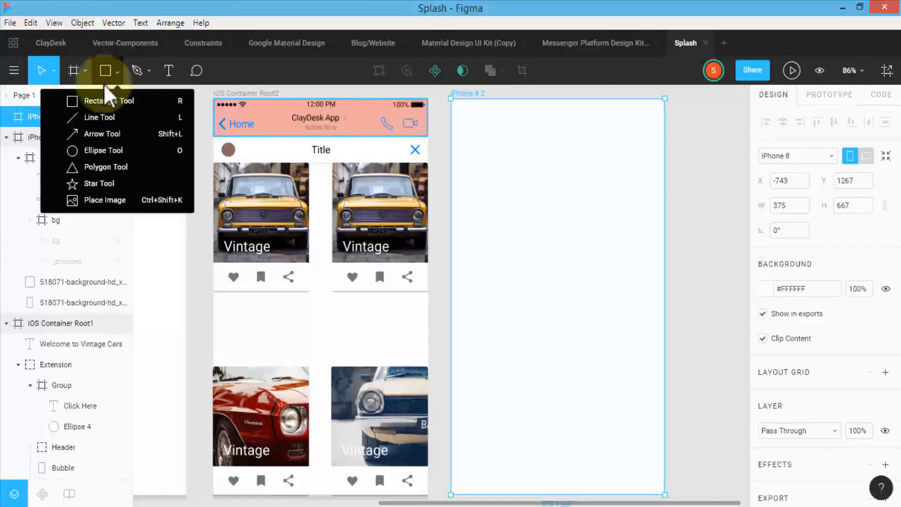
pyautogui.click(104, 150)
pyautogui.moveTo(479, 166)
pyautogui.mouseDown()
pyautogui.moveTo(539, 261)
pyautogui.moveTo(592, 283)
pyautogui.moveTo(630, 329)
pyautogui.mouseUp()
pyautogui.moveTo(583, 282)
pyautogui.mouseDown()
pyautogui.moveTo(558, 252)
pyautogui.moveTo(565, 235)
pyautogui.mouseUp()
pyautogui.click(552, 321)
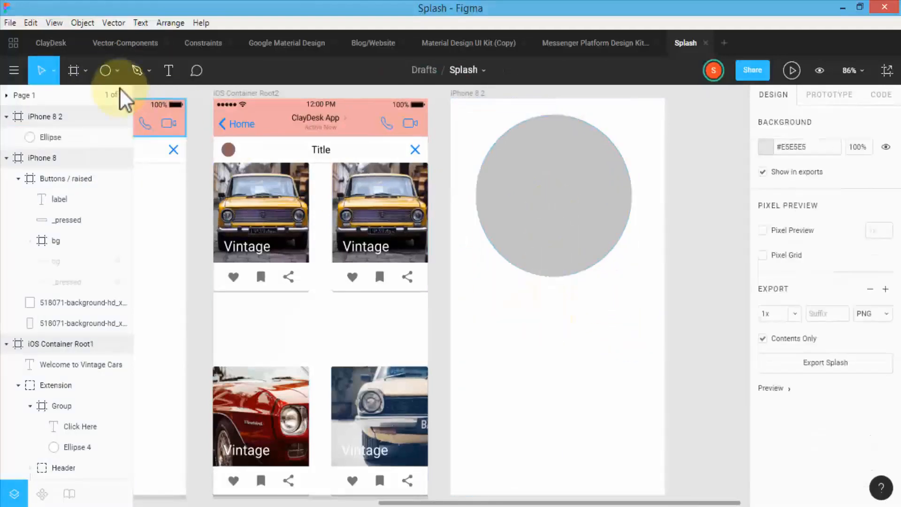
# Place the image blog_e-discovery.jpg in the new iPhone 8 frame below the circle, about 358 x 358 at X 8, Y 300
pyautogui.click(117, 72)
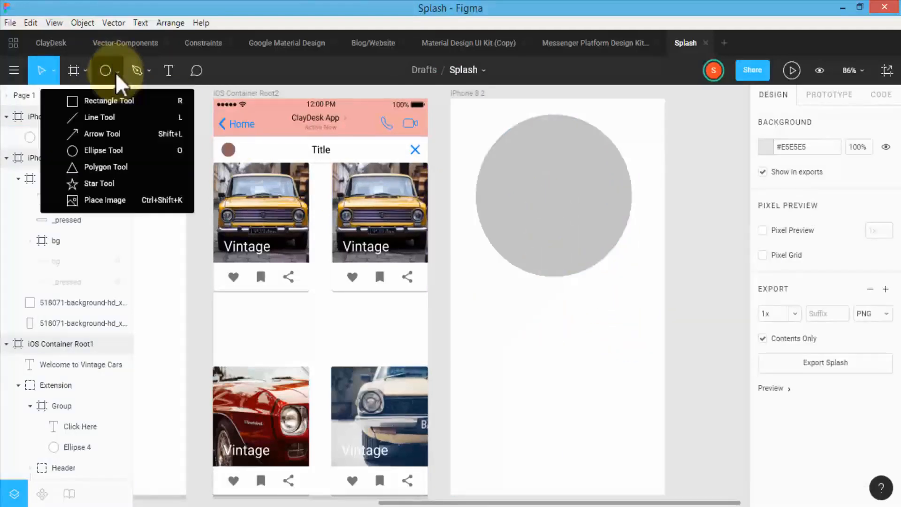
pyautogui.click(134, 196)
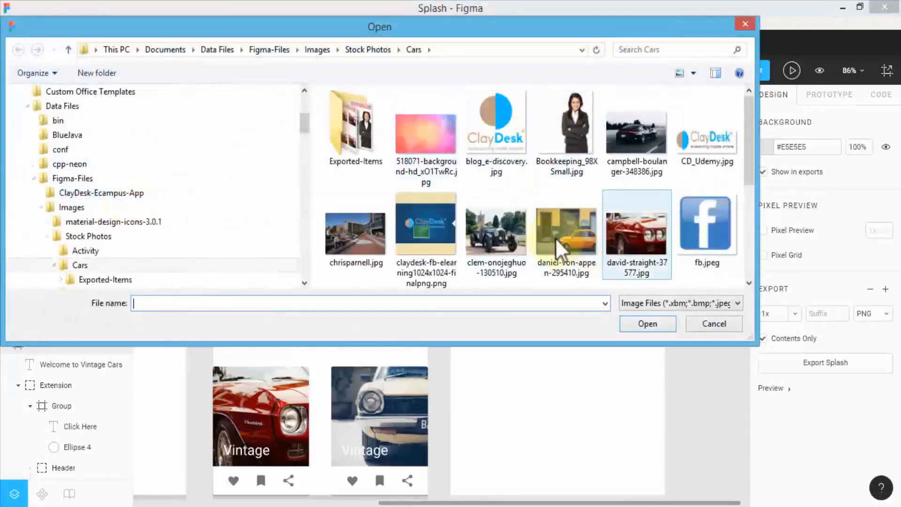
pyautogui.click(494, 132)
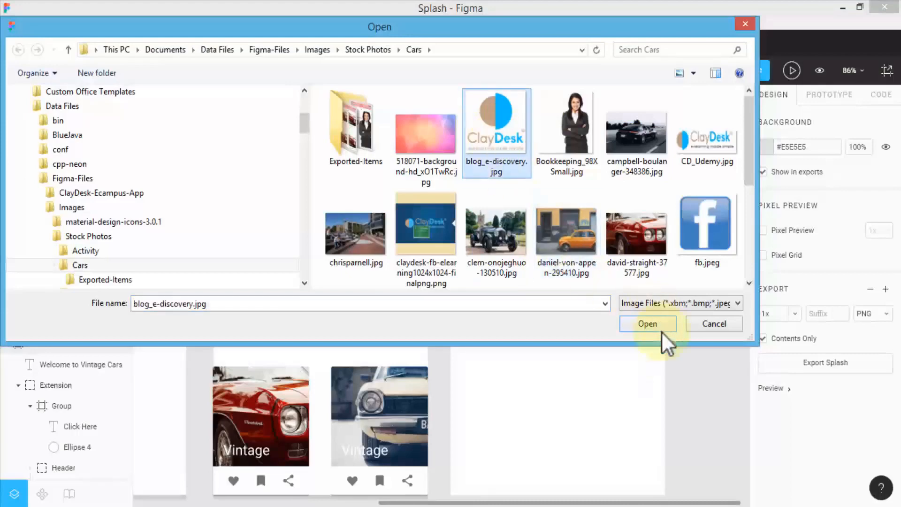
pyautogui.click(646, 325)
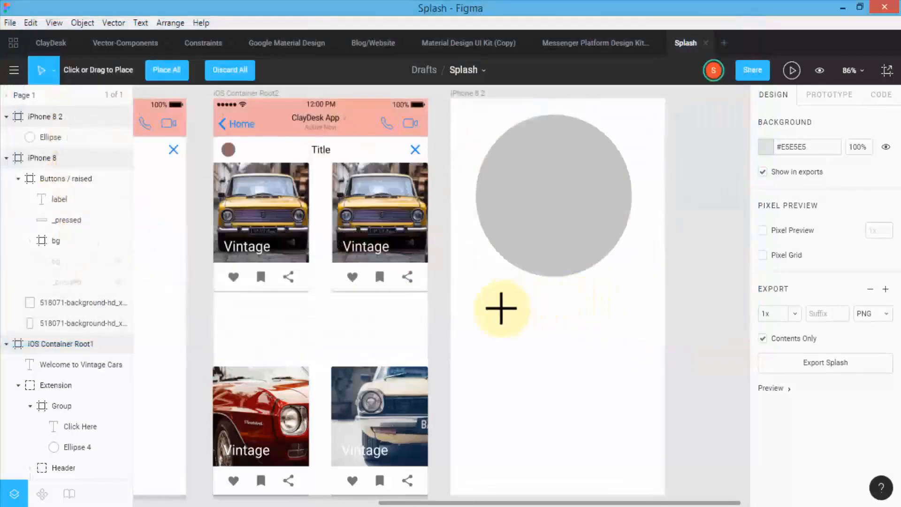
pyautogui.click(553, 362)
pyautogui.moveTo(382, 189); pyautogui.dragTo(500, 314)
pyautogui.click(539, 242)
pyautogui.click(534, 322)
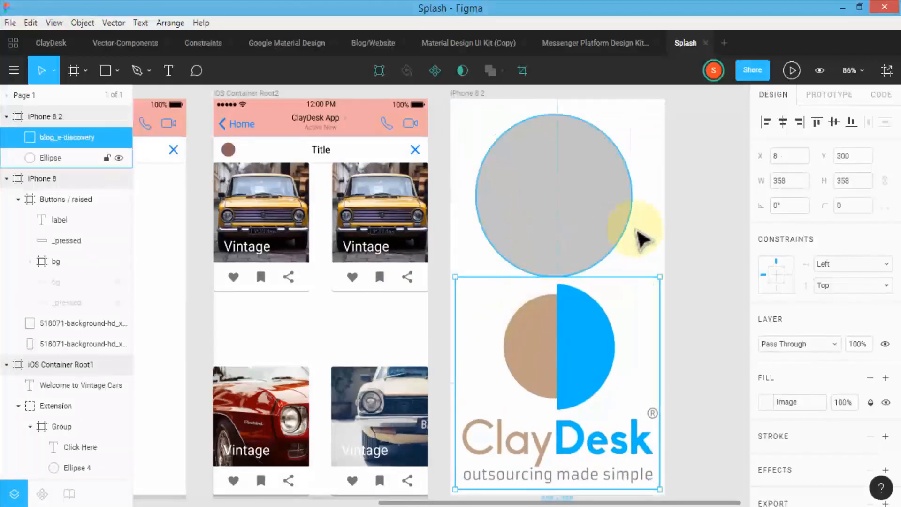
pyautogui.click(645, 244)
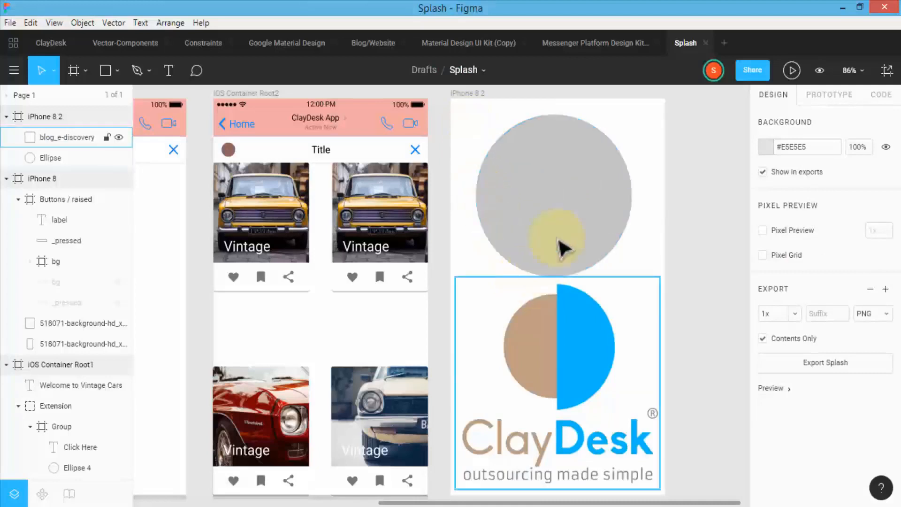
# Position the circle at about X 38, Y 21 and the ClayDesk logo image beneath it at about X 8, Y 309
pyautogui.moveTo(551, 221)
pyautogui.mouseDown()
pyautogui.moveTo(544, 218)
pyautogui.moveTo(555, 346)
pyautogui.moveTo(559, 223)
pyautogui.moveTo(569, 411)
pyautogui.moveTo(559, 269)
pyautogui.moveTo(547, 281)
pyautogui.moveTo(558, 232)
pyautogui.moveTo(549, 211)
pyautogui.moveTo(554, 222)
pyautogui.mouseUp()
pyautogui.moveTo(577, 347)
pyautogui.mouseDown()
pyautogui.moveTo(583, 251)
pyautogui.moveTo(592, 341)
pyautogui.mouseUp()
pyautogui.moveTo(551, 305); pyautogui.dragTo(561, 357)
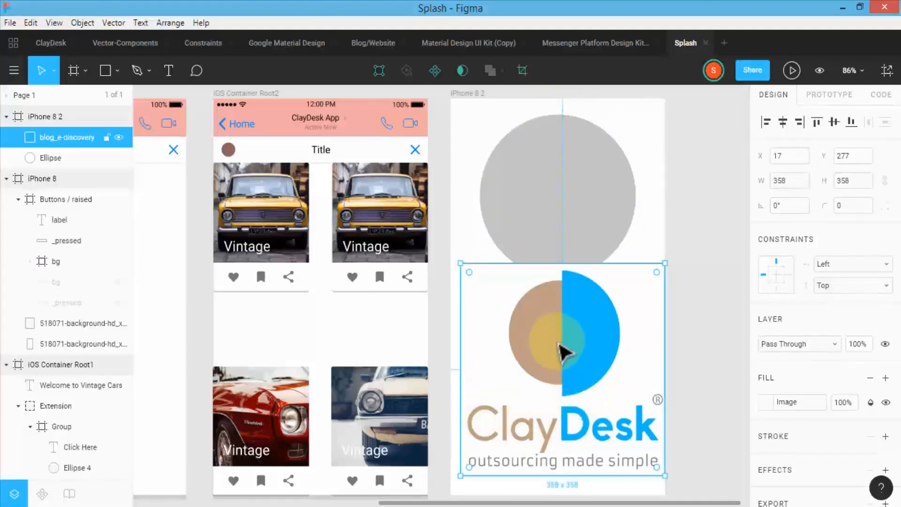
pyautogui.moveTo(570, 349); pyautogui.dragTo(580, 315)
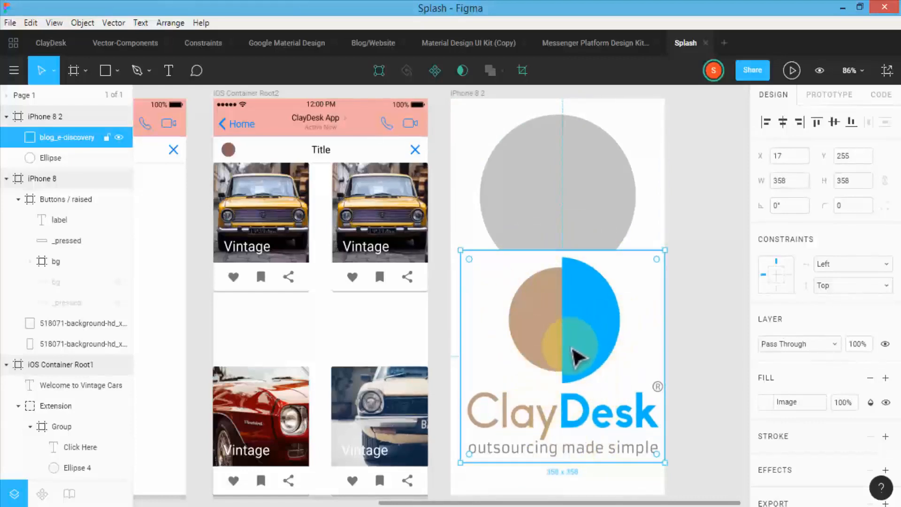
pyautogui.moveTo(576, 356); pyautogui.dragTo(578, 368)
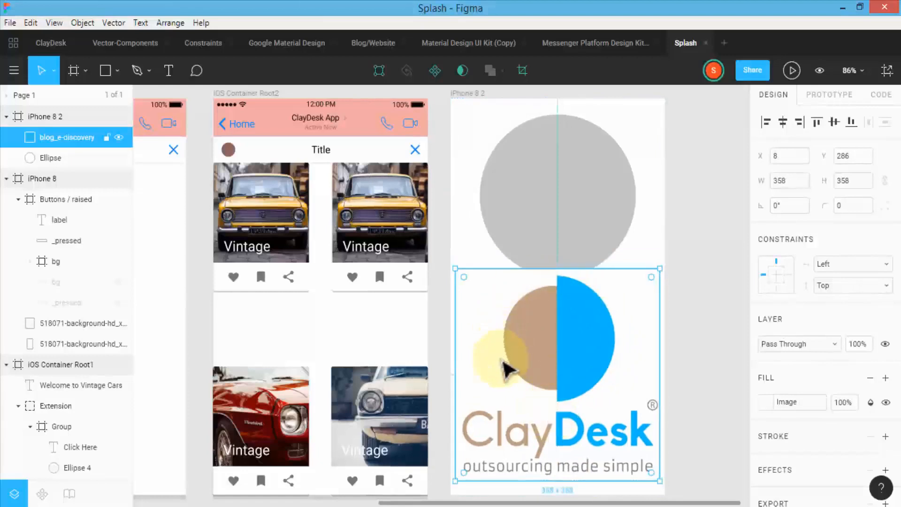
pyautogui.moveTo(577, 372); pyautogui.dragTo(571, 290)
pyautogui.moveTo(557, 344); pyautogui.dragTo(559, 363)
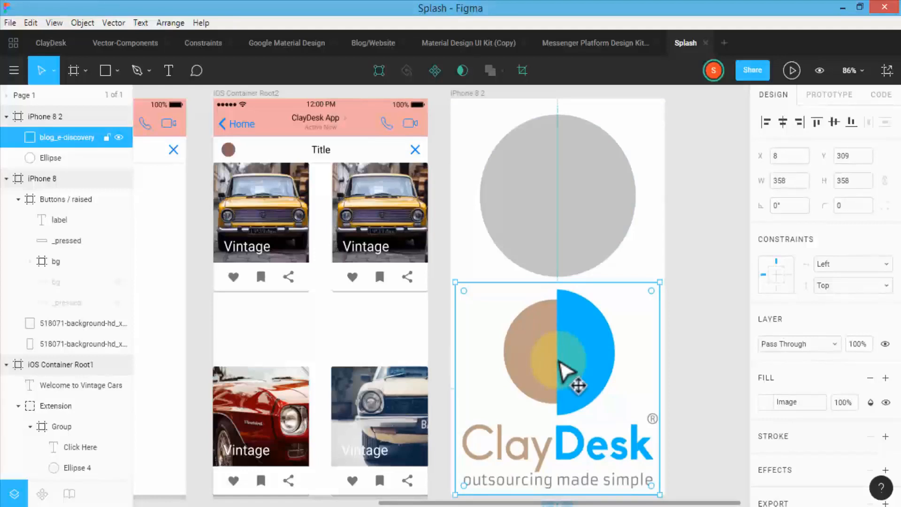
pyautogui.click(556, 239)
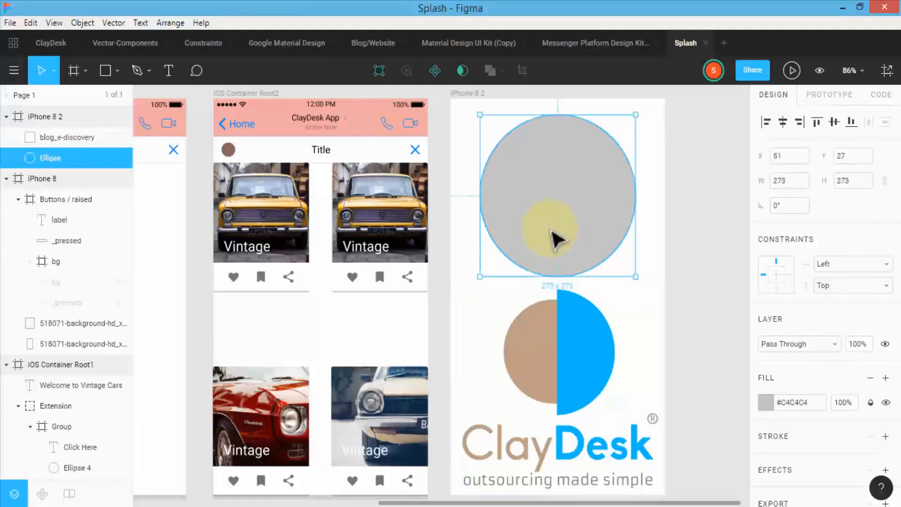
pyautogui.moveTo(554, 241); pyautogui.dragTo(537, 216)
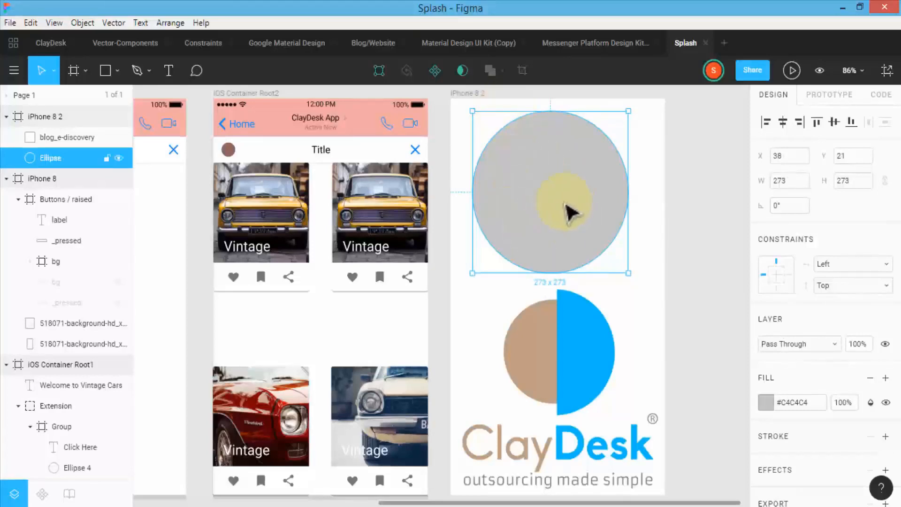
# Try using the circle as a mask and move the blog_e-discovery image into it at about X 8, Y 66
pyautogui.click(463, 70)
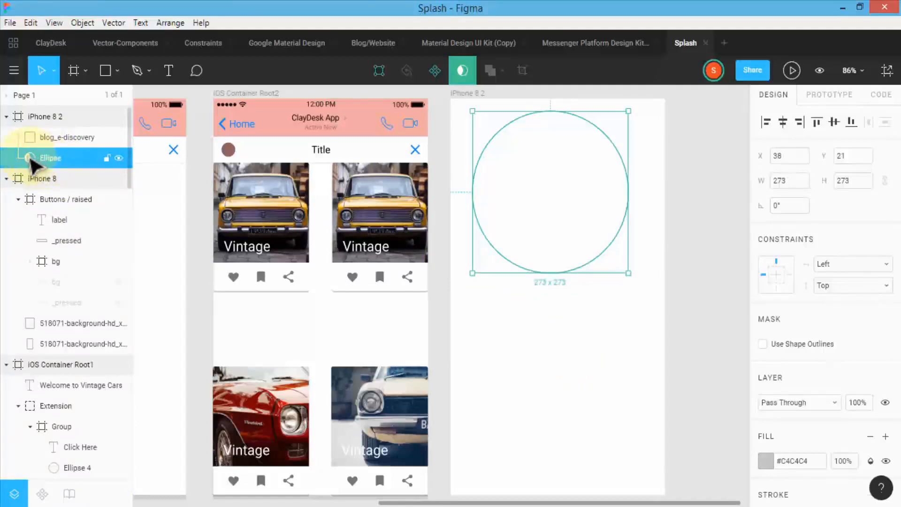
pyautogui.click(59, 140)
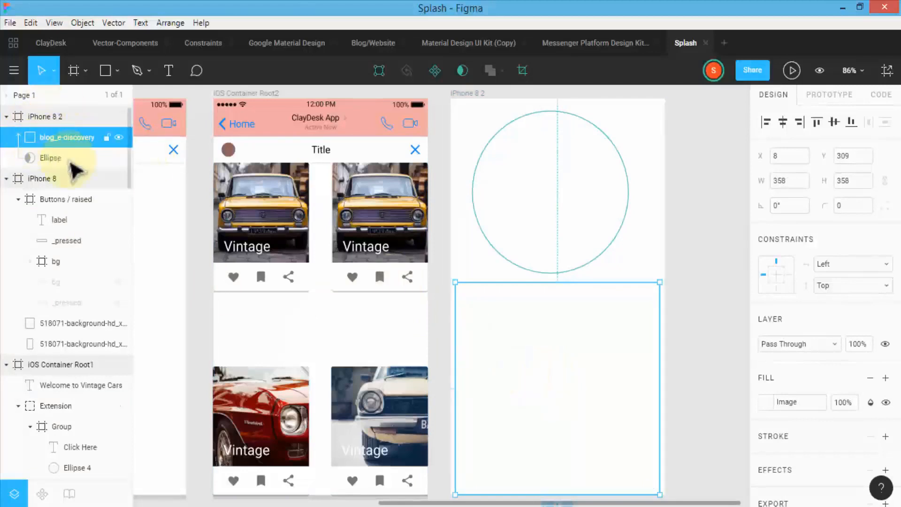
pyautogui.moveTo(564, 398); pyautogui.dragTo(552, 262)
pyautogui.moveTo(570, 320); pyautogui.dragTo(600, 311)
pyautogui.moveTo(603, 269); pyautogui.dragTo(580, 318)
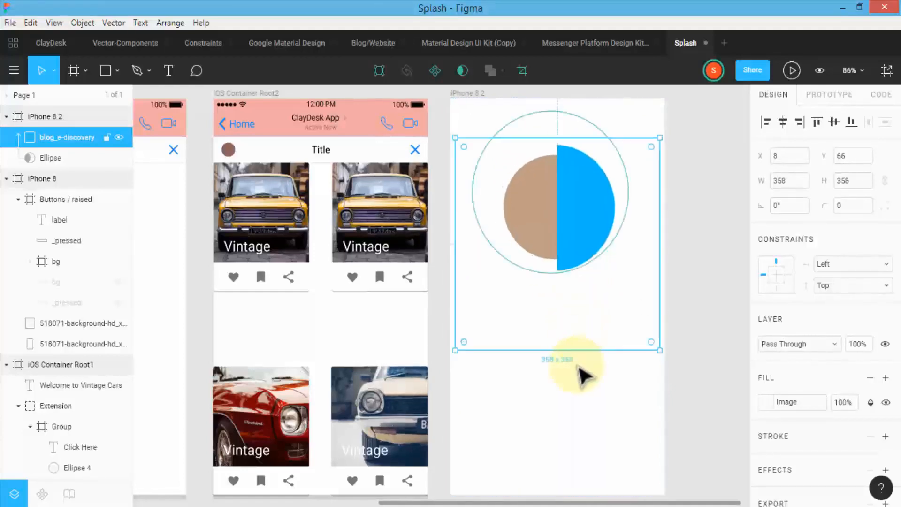
pyautogui.click(585, 408)
pyautogui.click(563, 206)
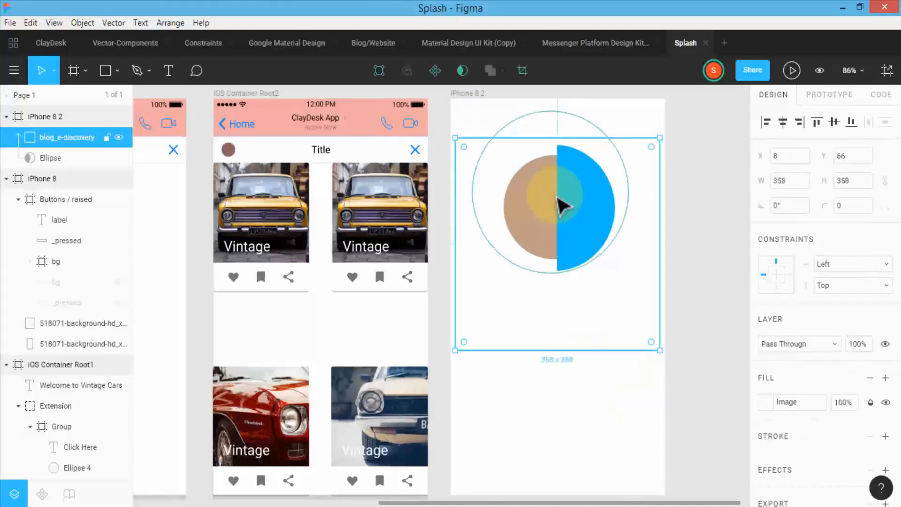
pyautogui.click(618, 392)
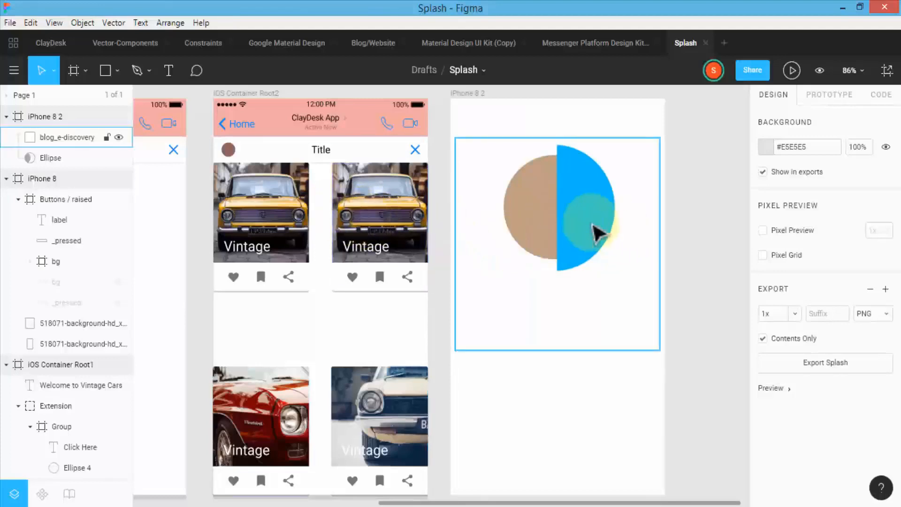
# Undo the logo image move and the circle mask
pyautogui.moveTo(566, 213); pyautogui.dragTo(547, 244)
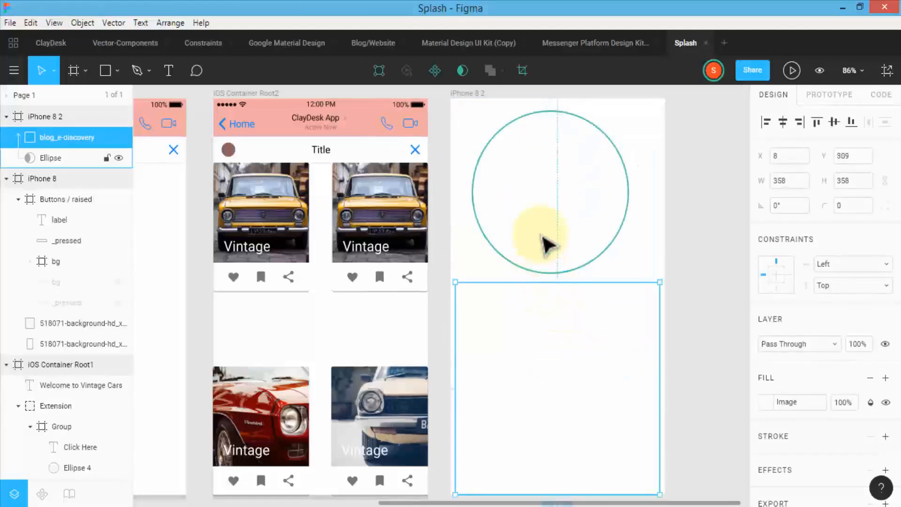
pyautogui.click(547, 244)
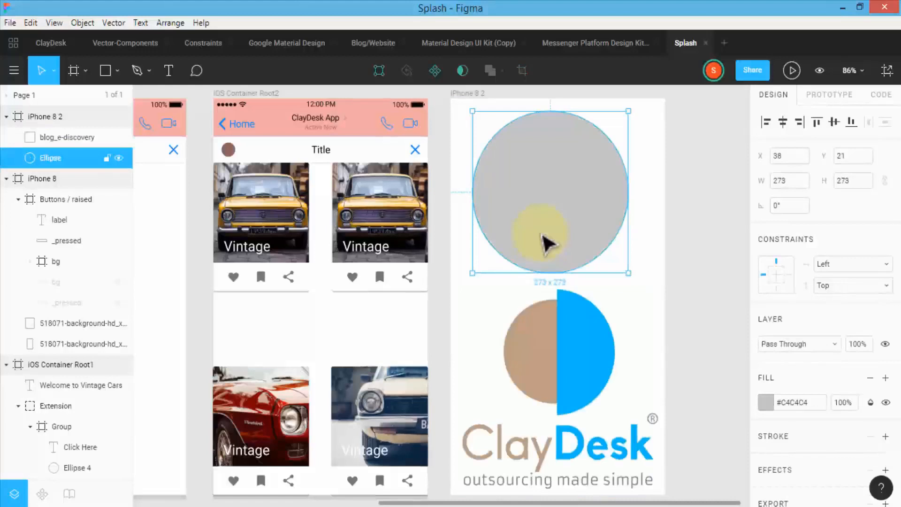
# Delete the circle from the iPhone 8 2 frame and draw a star of about 349 x 349 at X 8, Y 29
pyautogui.press('Delete')
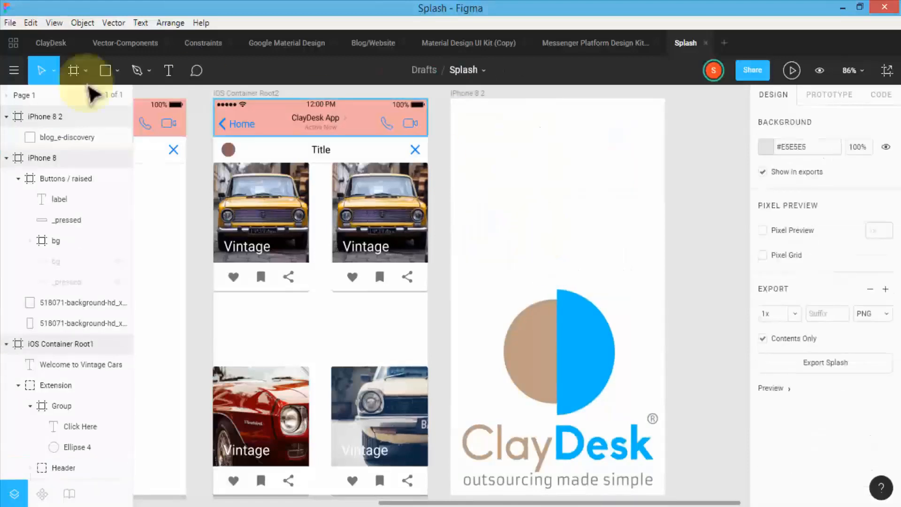
pyautogui.click(120, 73)
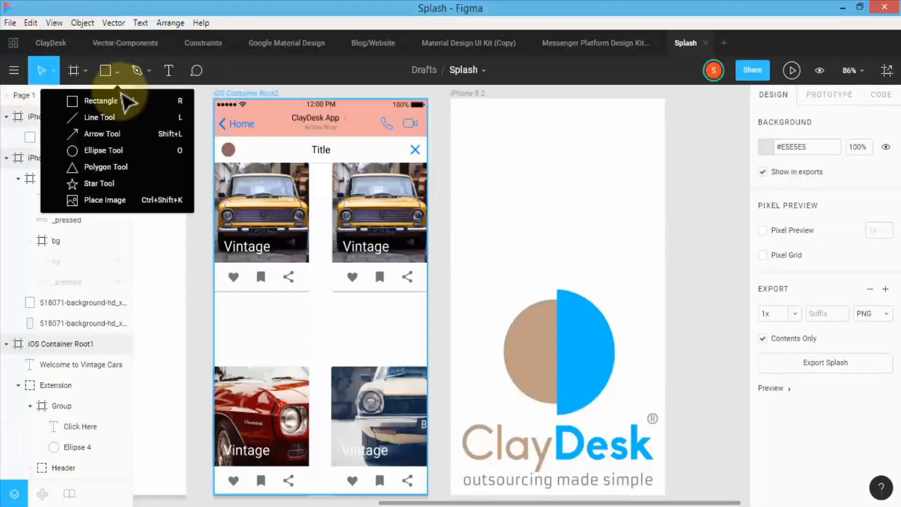
pyautogui.click(125, 184)
pyautogui.moveTo(508, 141)
pyautogui.mouseDown()
pyautogui.moveTo(567, 231)
pyautogui.moveTo(595, 243)
pyautogui.moveTo(647, 356)
pyautogui.moveTo(647, 347)
pyautogui.mouseUp()
pyautogui.moveTo(570, 199); pyautogui.dragTo(544, 197)
# Turn the star above the ClayDesk logo image into a mask
pyautogui.click(580, 358)
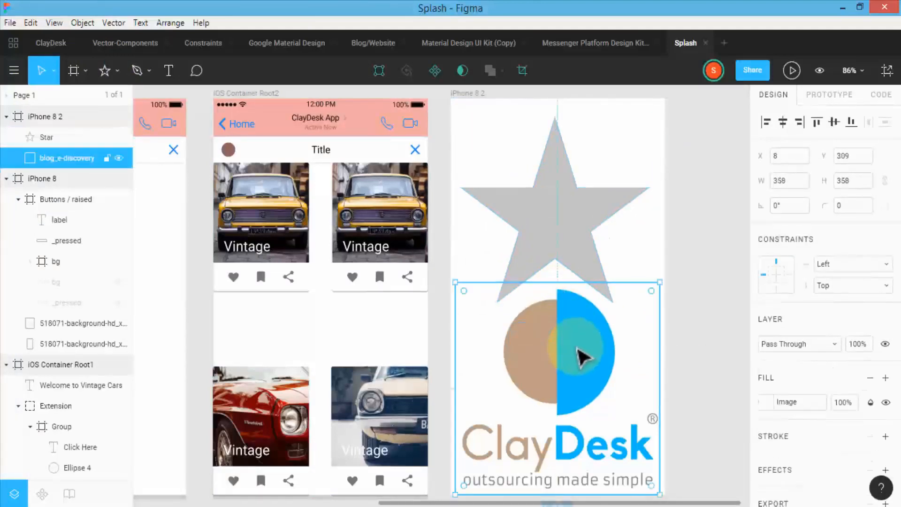
pyautogui.click(550, 245)
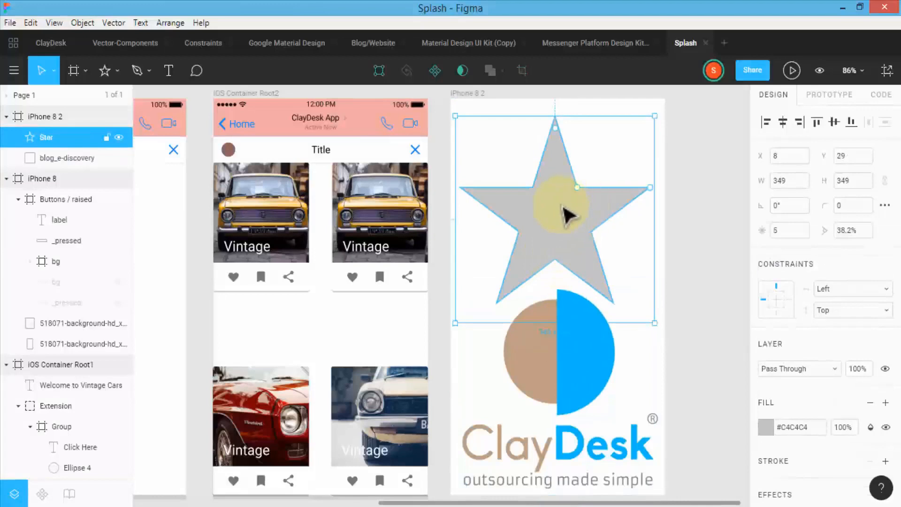
pyautogui.click(462, 71)
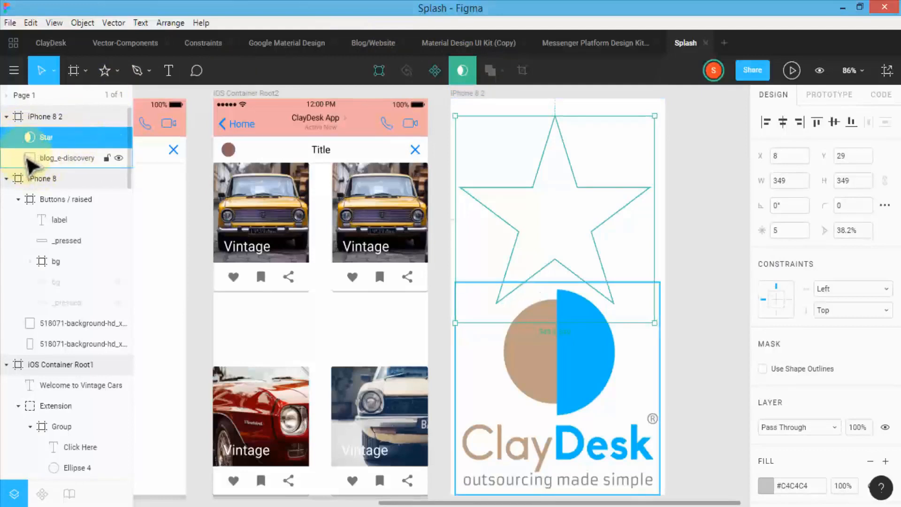
# Try moving the blog_e-discovery image over the star to X 3, Y 25, and back down to about X -1, Y 239
pyautogui.click(82, 159)
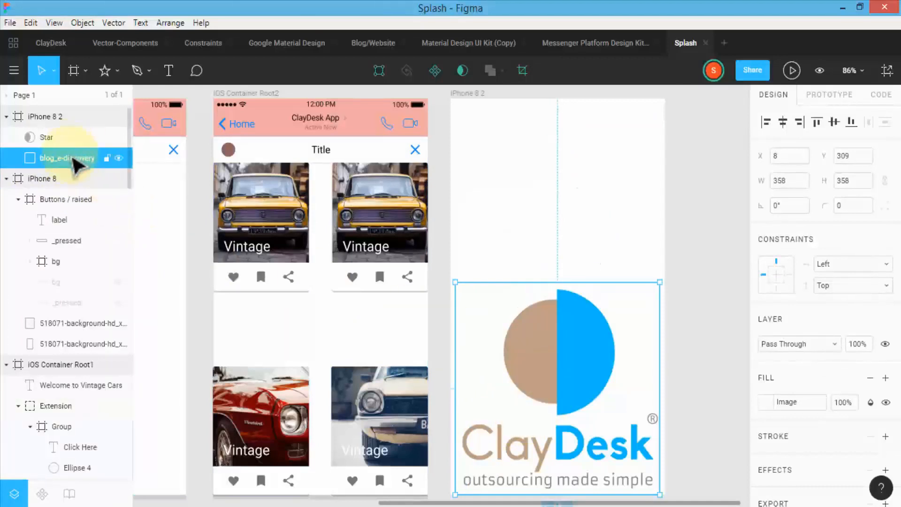
pyautogui.moveTo(593, 412); pyautogui.dragTo(589, 241)
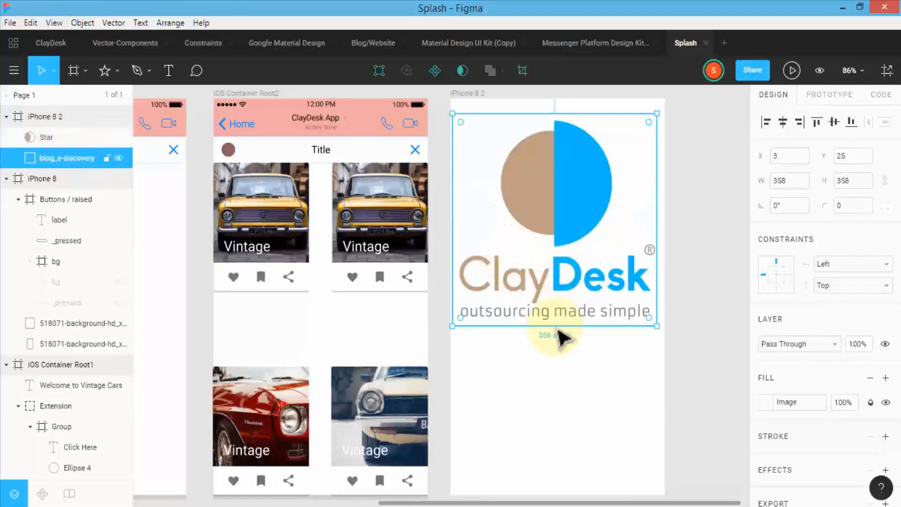
pyautogui.moveTo(545, 313); pyautogui.dragTo(552, 407)
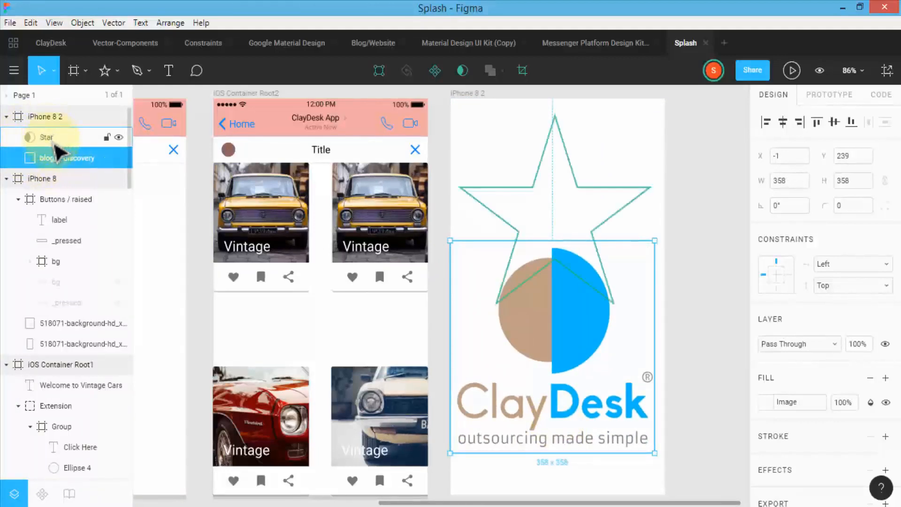
# Reorder the blog_e-discovery layer above the star mask and move the image inside the star to about X 3, Y 130
pyautogui.moveTo(64, 162); pyautogui.dragTo(52, 144)
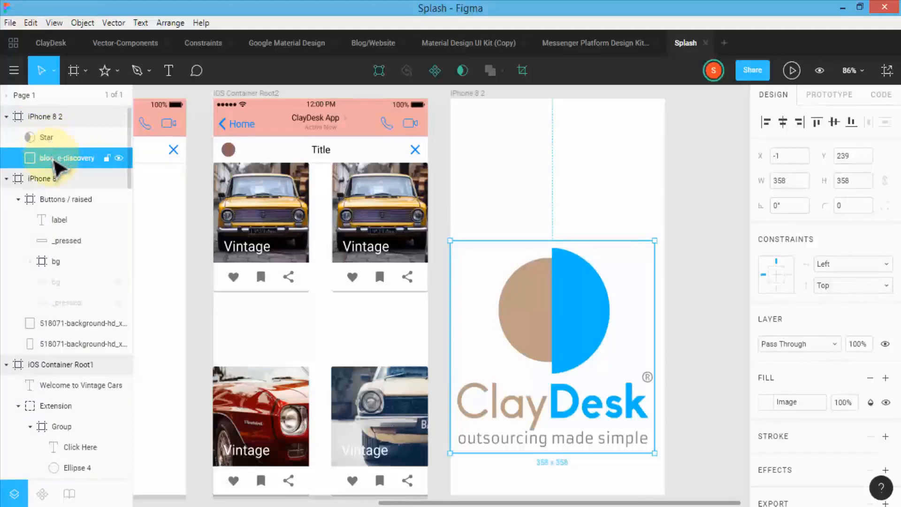
pyautogui.click(50, 138)
pyautogui.click(64, 164)
pyautogui.moveTo(64, 164); pyautogui.dragTo(67, 144)
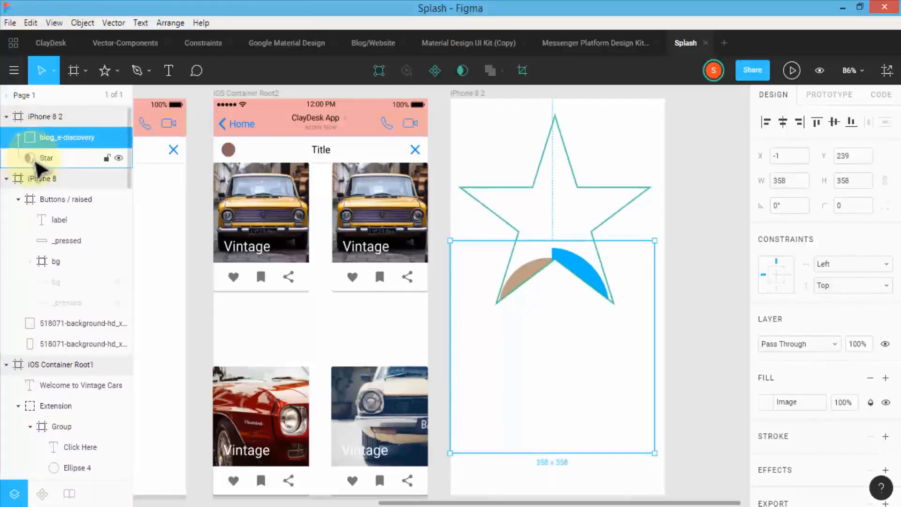
pyautogui.moveTo(583, 402); pyautogui.dragTo(559, 360)
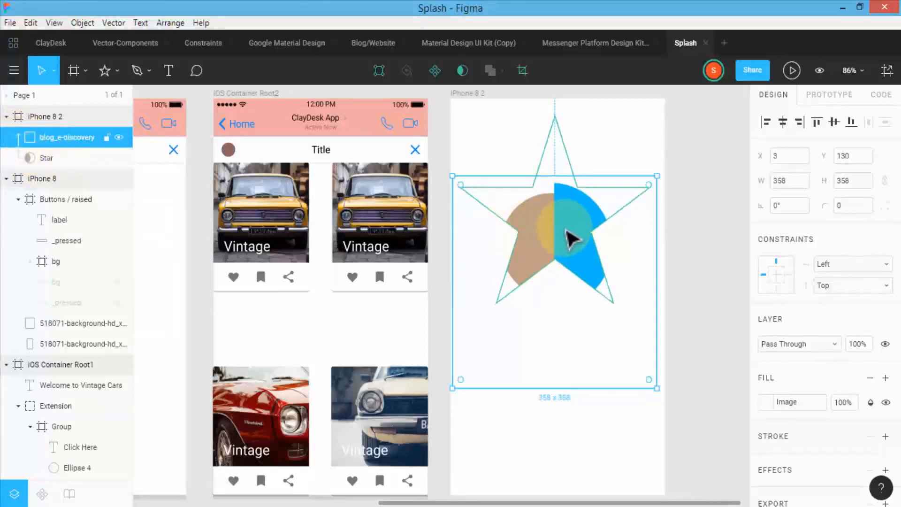
pyautogui.moveTo(570, 235)
pyautogui.mouseDown()
pyautogui.moveTo(561, 207)
pyautogui.moveTo(564, 241)
pyautogui.mouseUp()
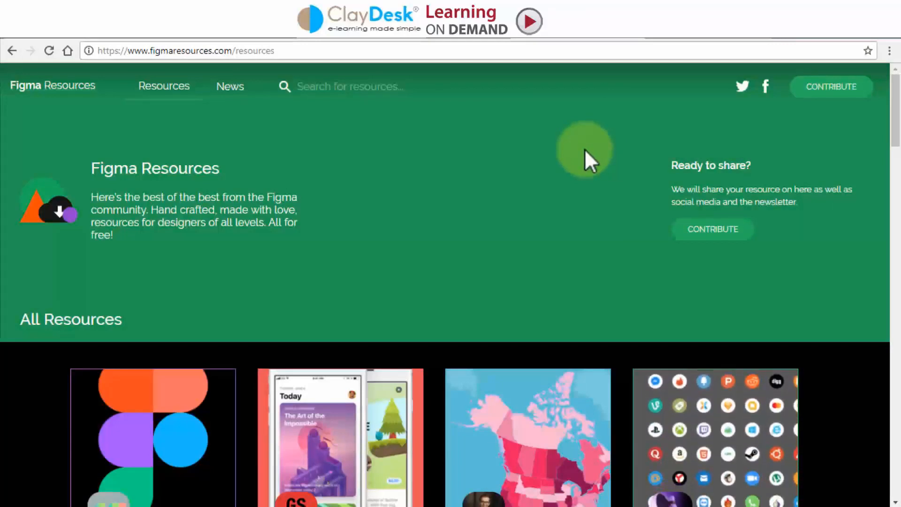
# Examine the All Resources gallery on figmaresources.com, including the options offered for the Social Media Icons resource
pyautogui.scroll(-1, 584, 149)
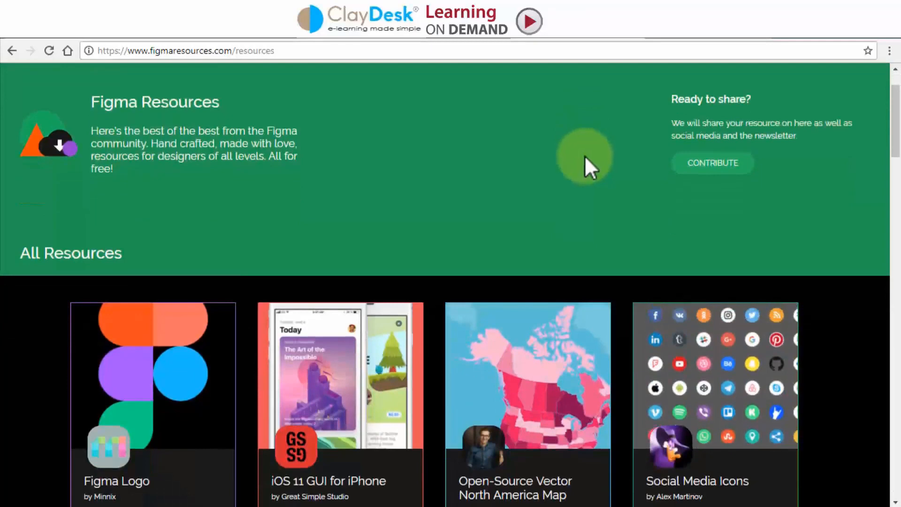
pyautogui.scroll(-1, 584, 156)
pyautogui.moveTo(710, 380)
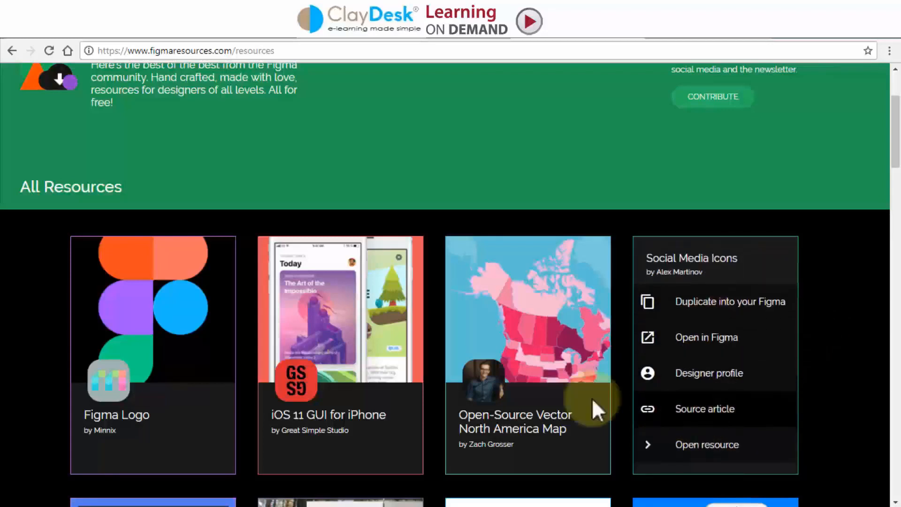
pyautogui.moveTo(509, 390)
pyautogui.scroll(-3, 428, 378)
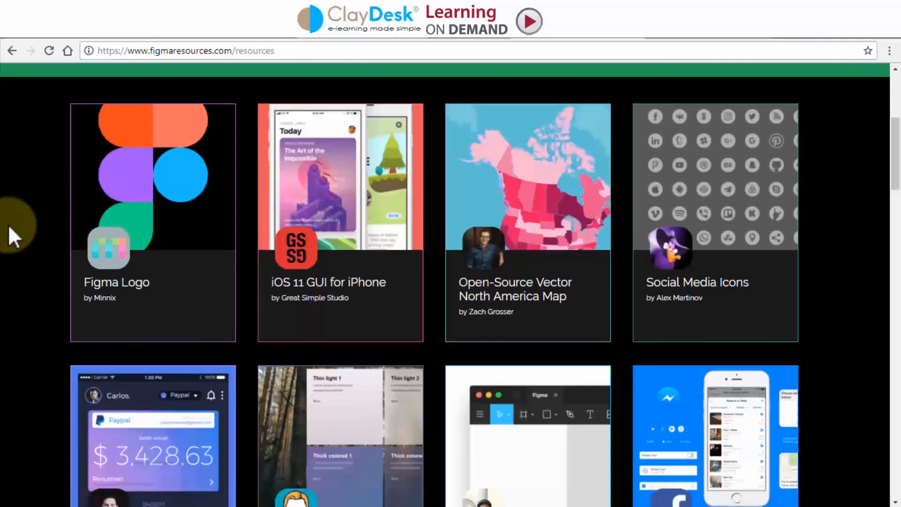
pyautogui.scroll(-4, 9, 225)
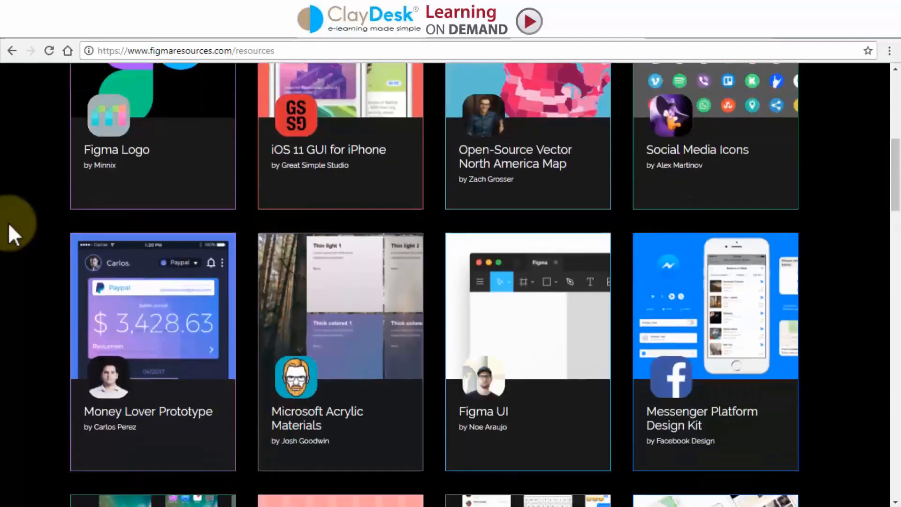
pyautogui.scroll(-2, 8, 225)
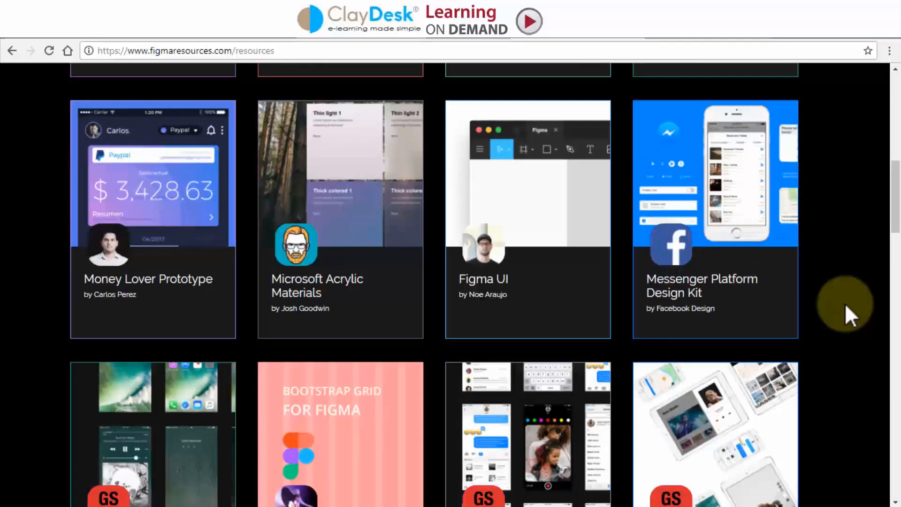
pyautogui.scroll(-6, 844, 303)
pyautogui.scroll(-1, 844, 303)
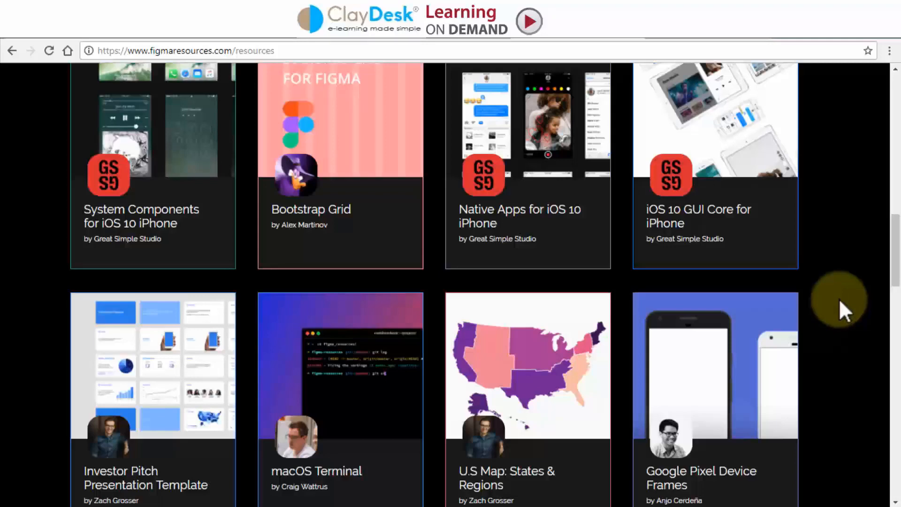
pyautogui.scroll(12, 838, 298)
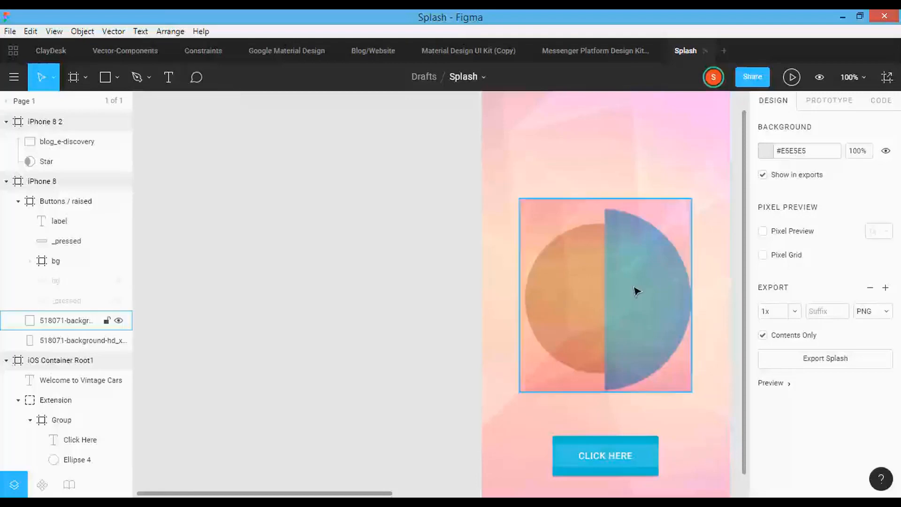
# Post the comment "This logo is great!" on the logo image in the iPhone 8 frame and leave comment mode
pyautogui.click(592, 298)
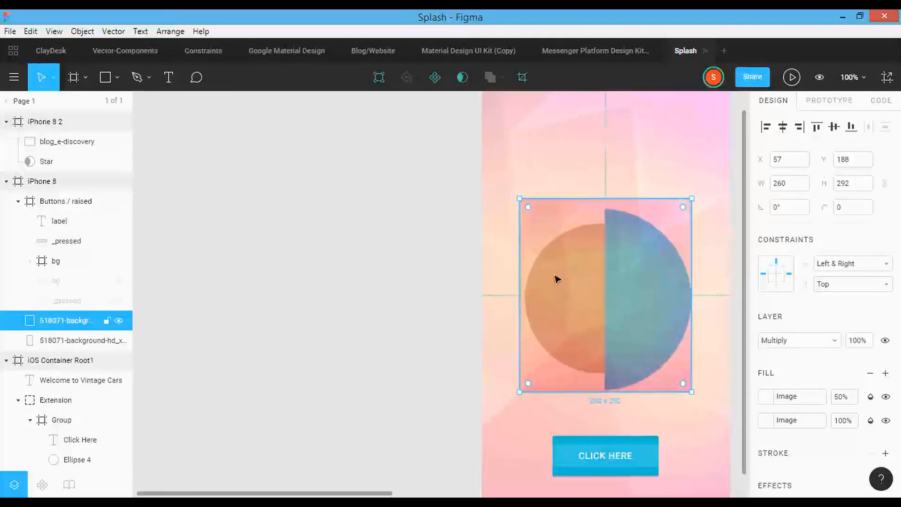
pyautogui.click(196, 79)
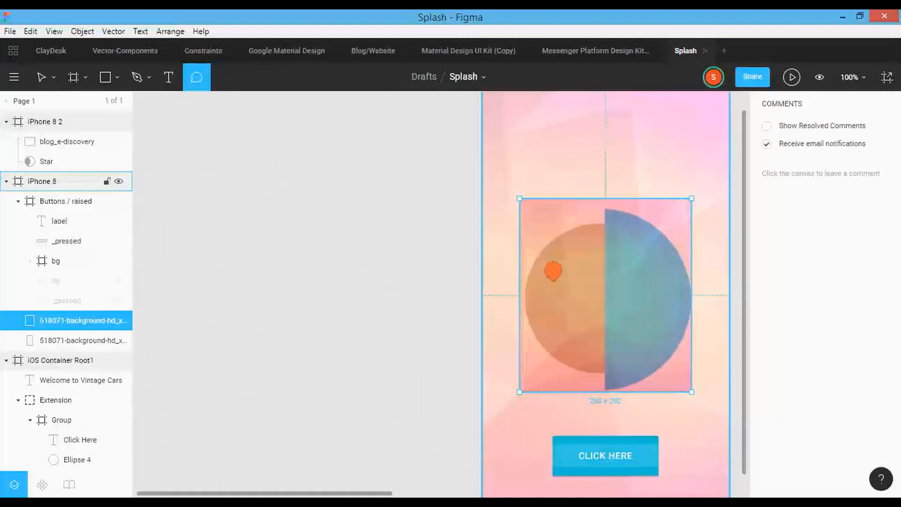
pyautogui.click(570, 278)
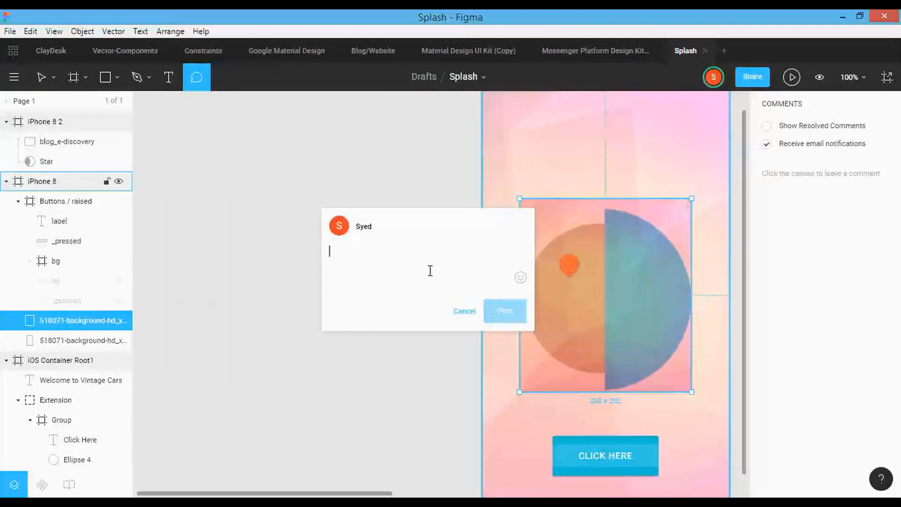
pyautogui.write('This logo is great!')
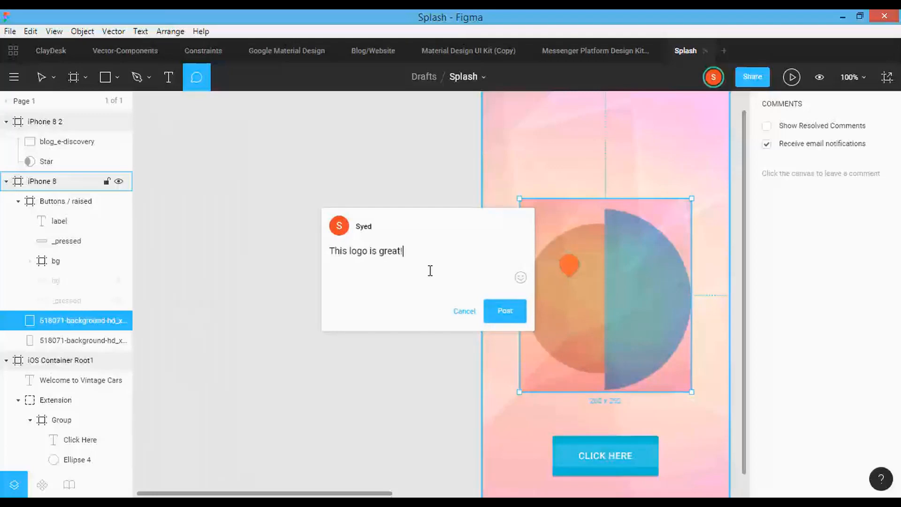
pyautogui.click(501, 309)
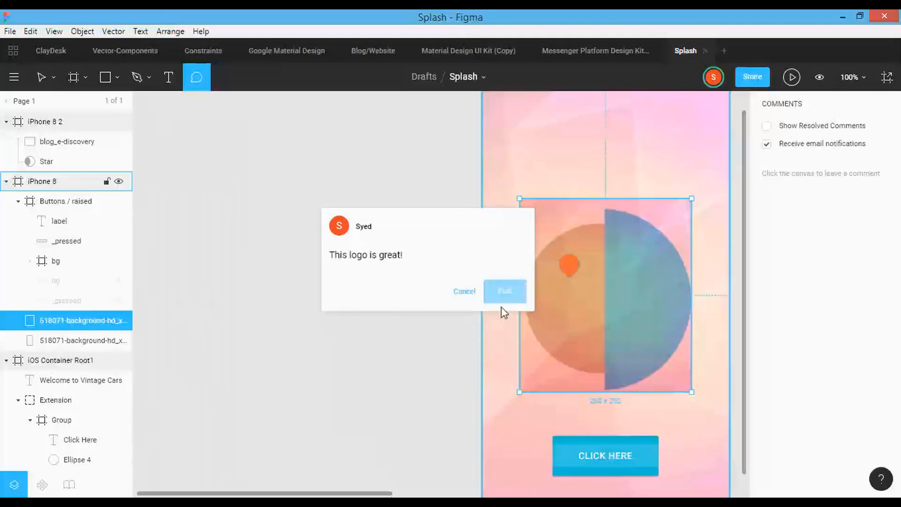
pyautogui.click(569, 264)
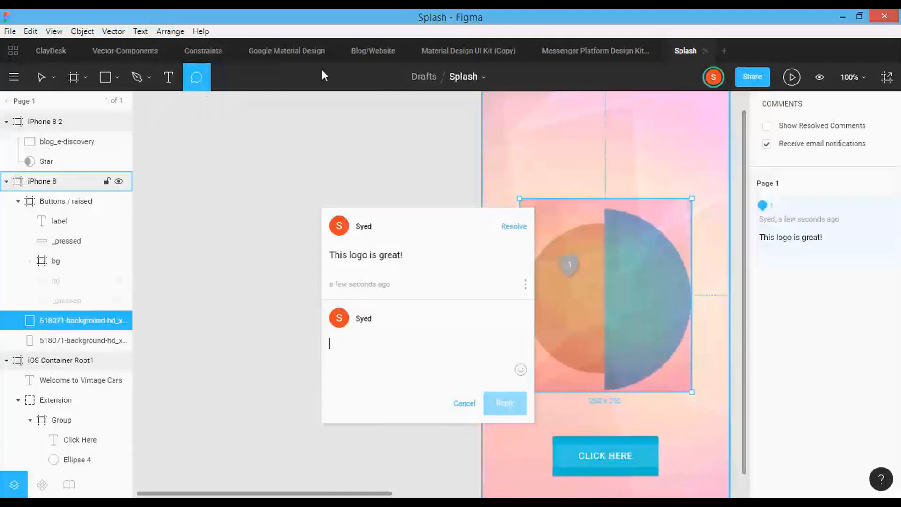
pyautogui.press('Escape')
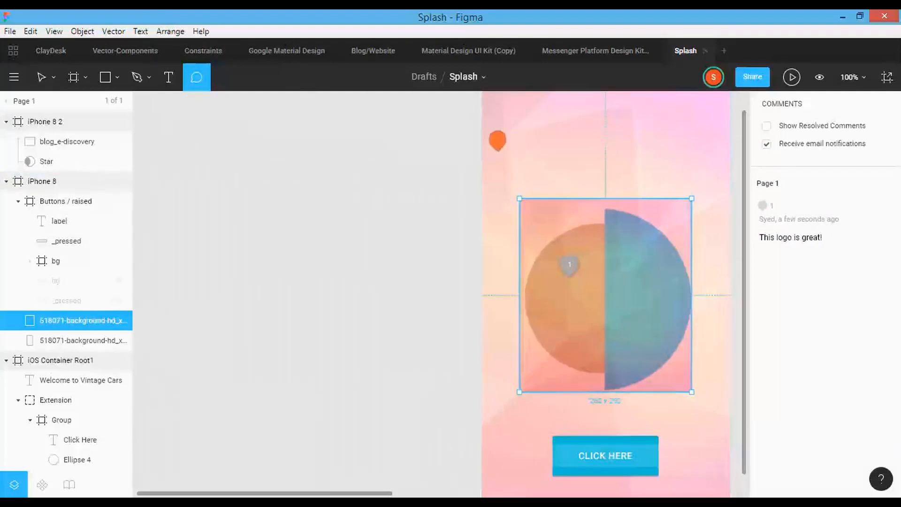
pyautogui.press('Escape')
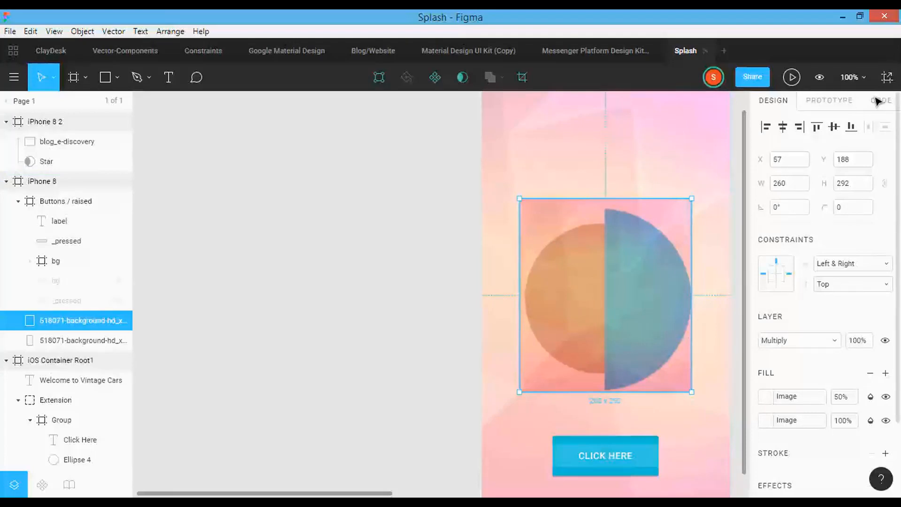
# Collapse the layer trees of the iPhone 8, iPhone 8 2, iOS Container Root1 and iOS Container Root2 frames
pyautogui.click(6, 181)
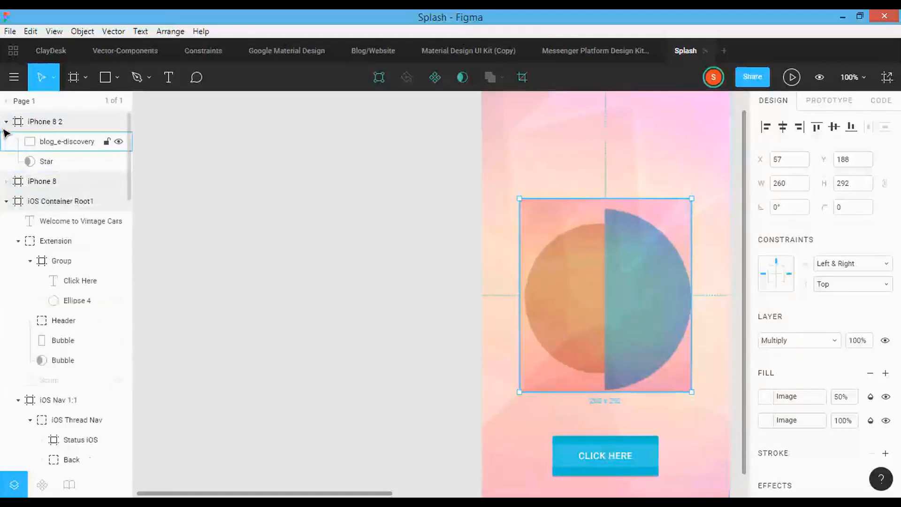
pyautogui.click(6, 122)
pyautogui.click(6, 161)
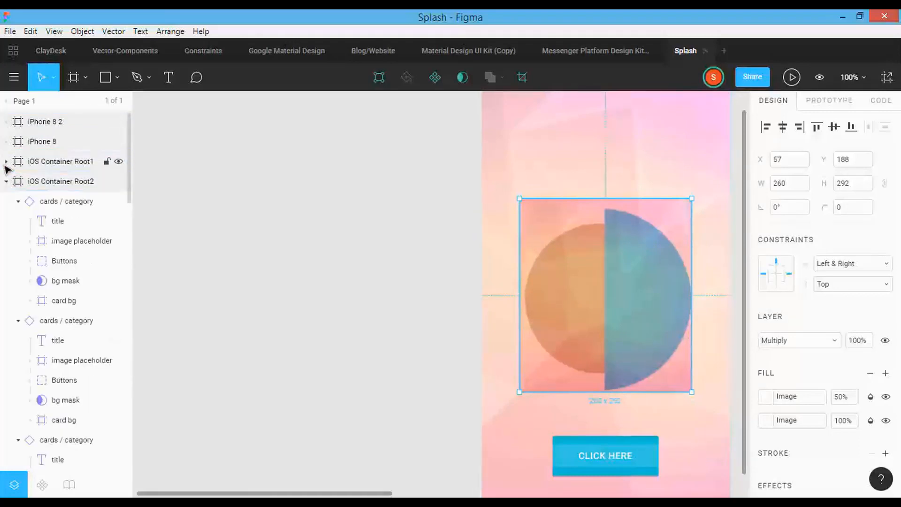
pyautogui.click(7, 182)
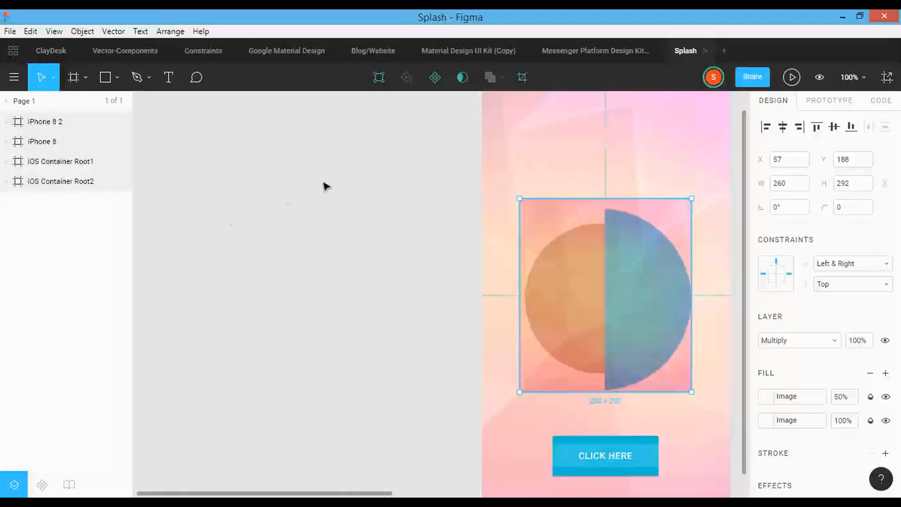
# Select the logo image in the iPhone 8 frame and review its constraint, layer, fill, stroke, effect and export properties
pyautogui.click(629, 288)
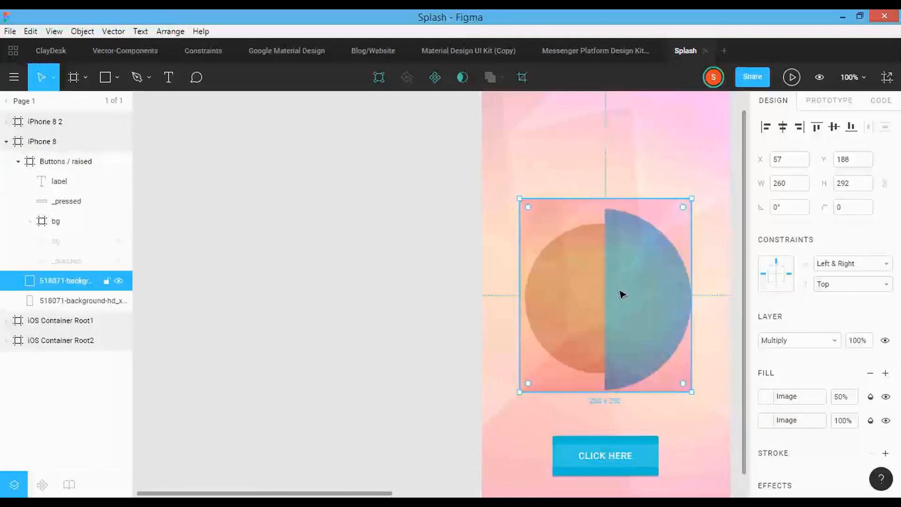
pyautogui.scroll(-2, 865, 330)
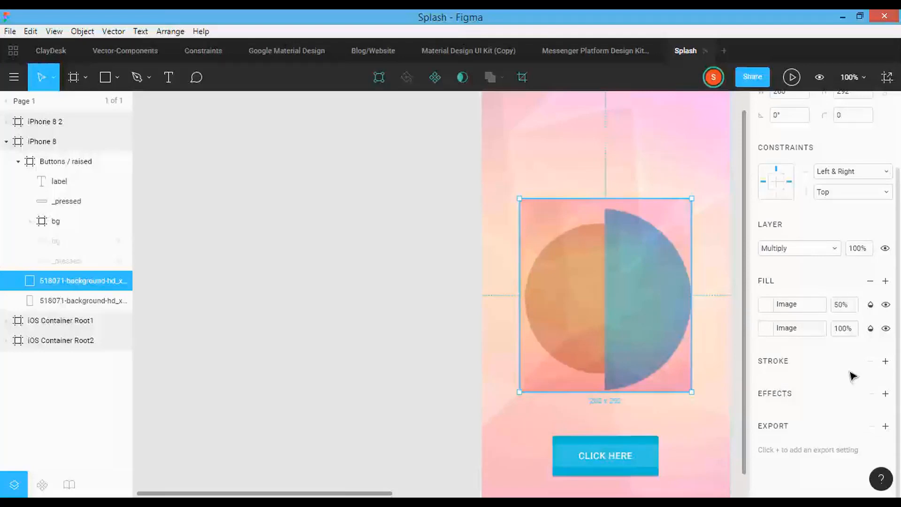
pyautogui.scroll(3, 852, 376)
pyautogui.scroll(1, 379, 267)
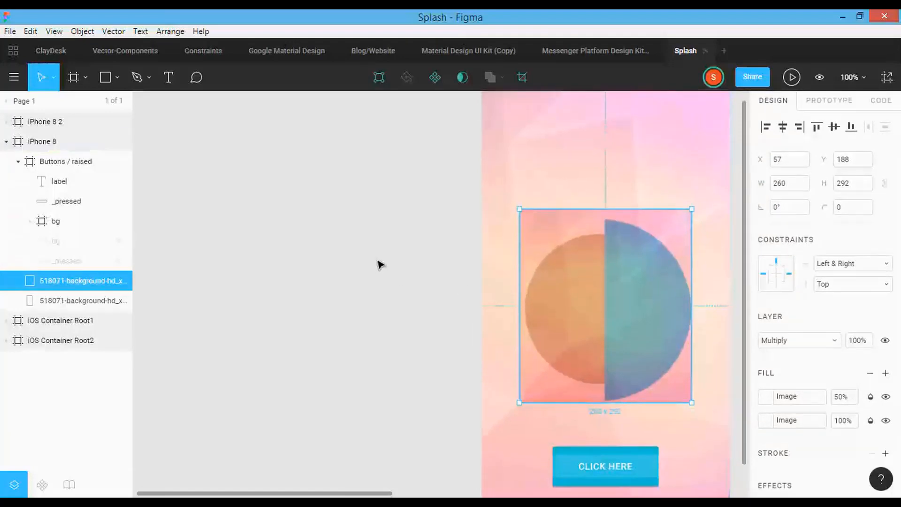